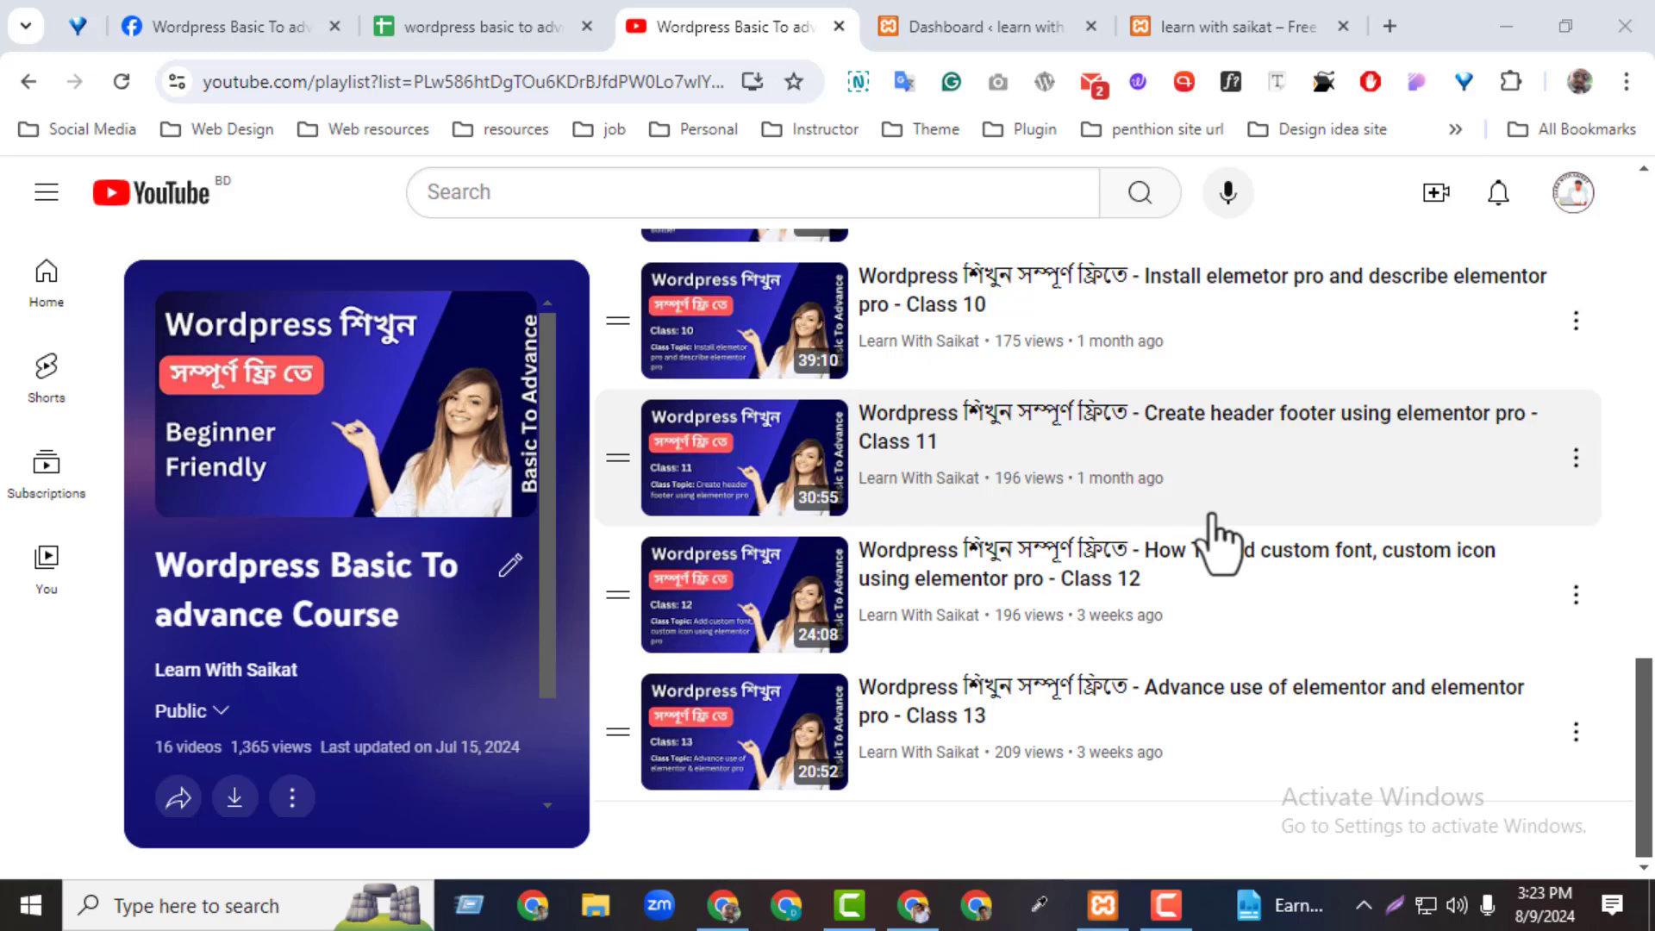
# Review the Class 13 and Class 14 rows in the course spreadsheet and return to the WordPress admin dashboard
pyautogui.click(437, 30)
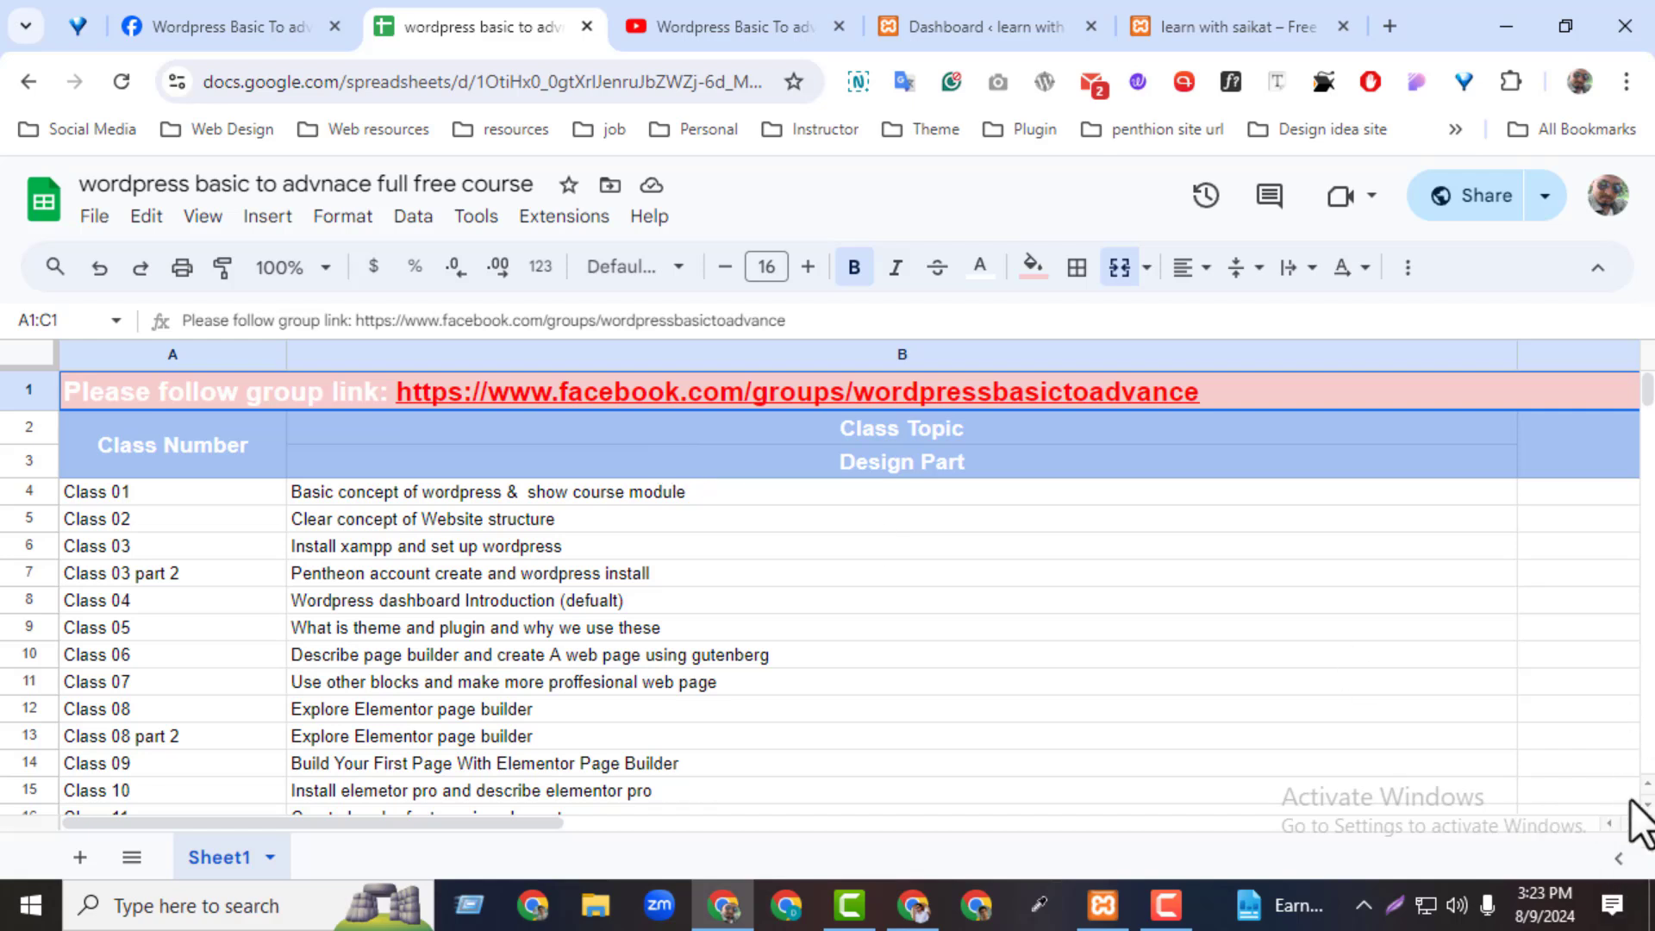
pyautogui.scroll(-5, 1636, 810)
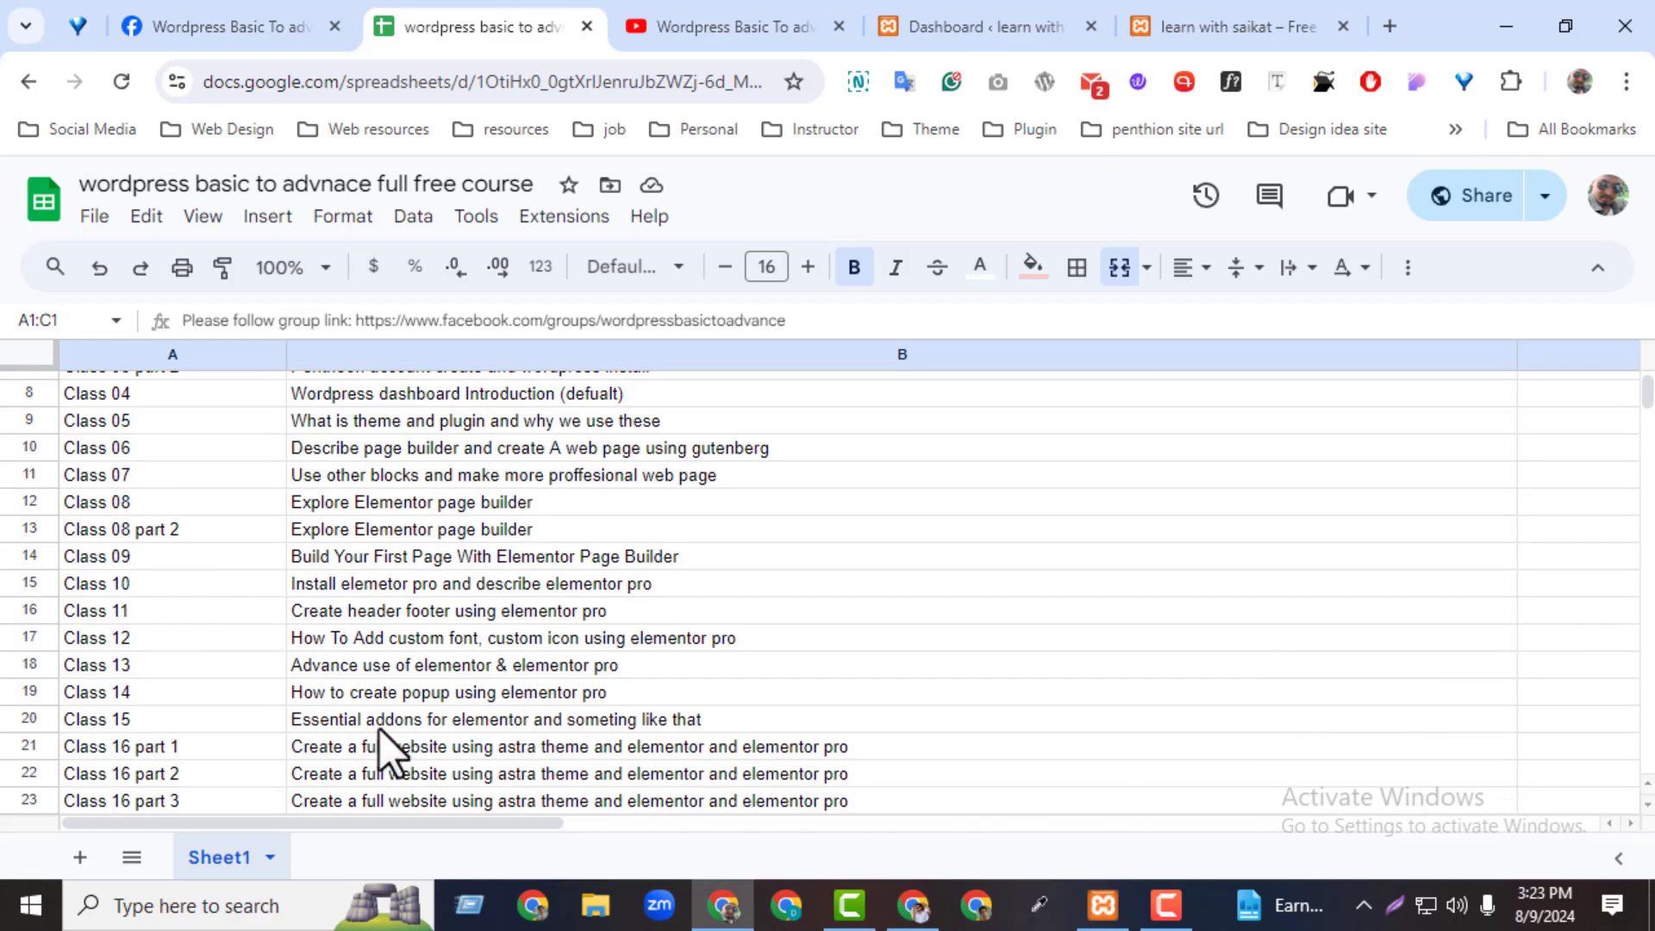
pyautogui.click(211, 692)
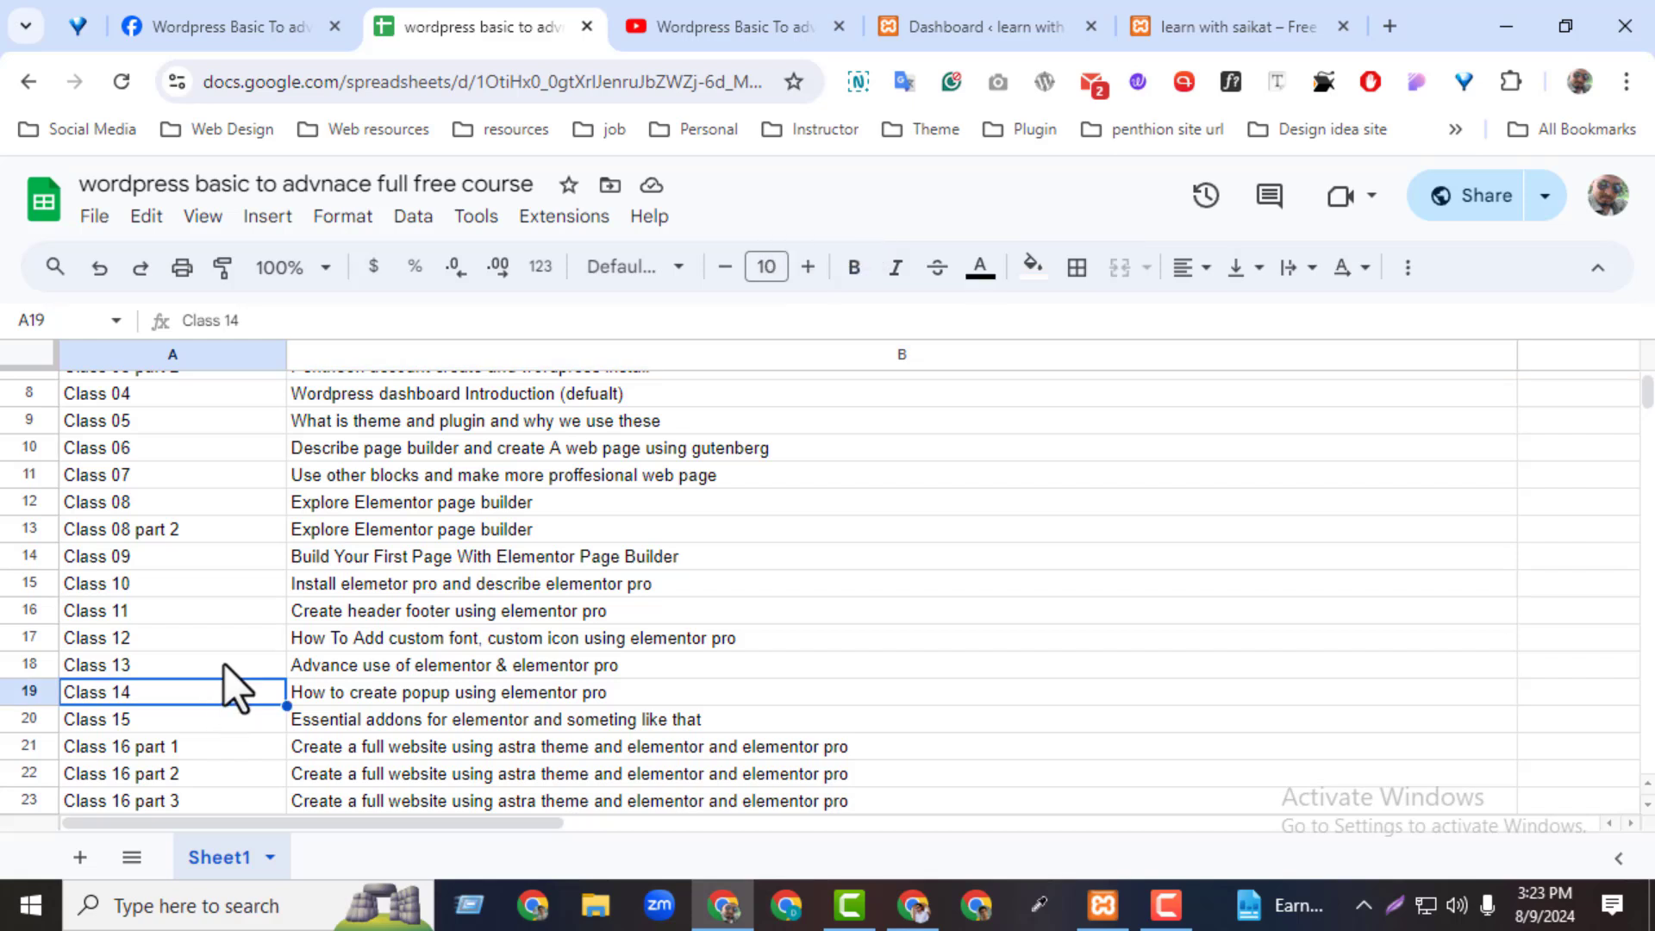
pyautogui.click(225, 664)
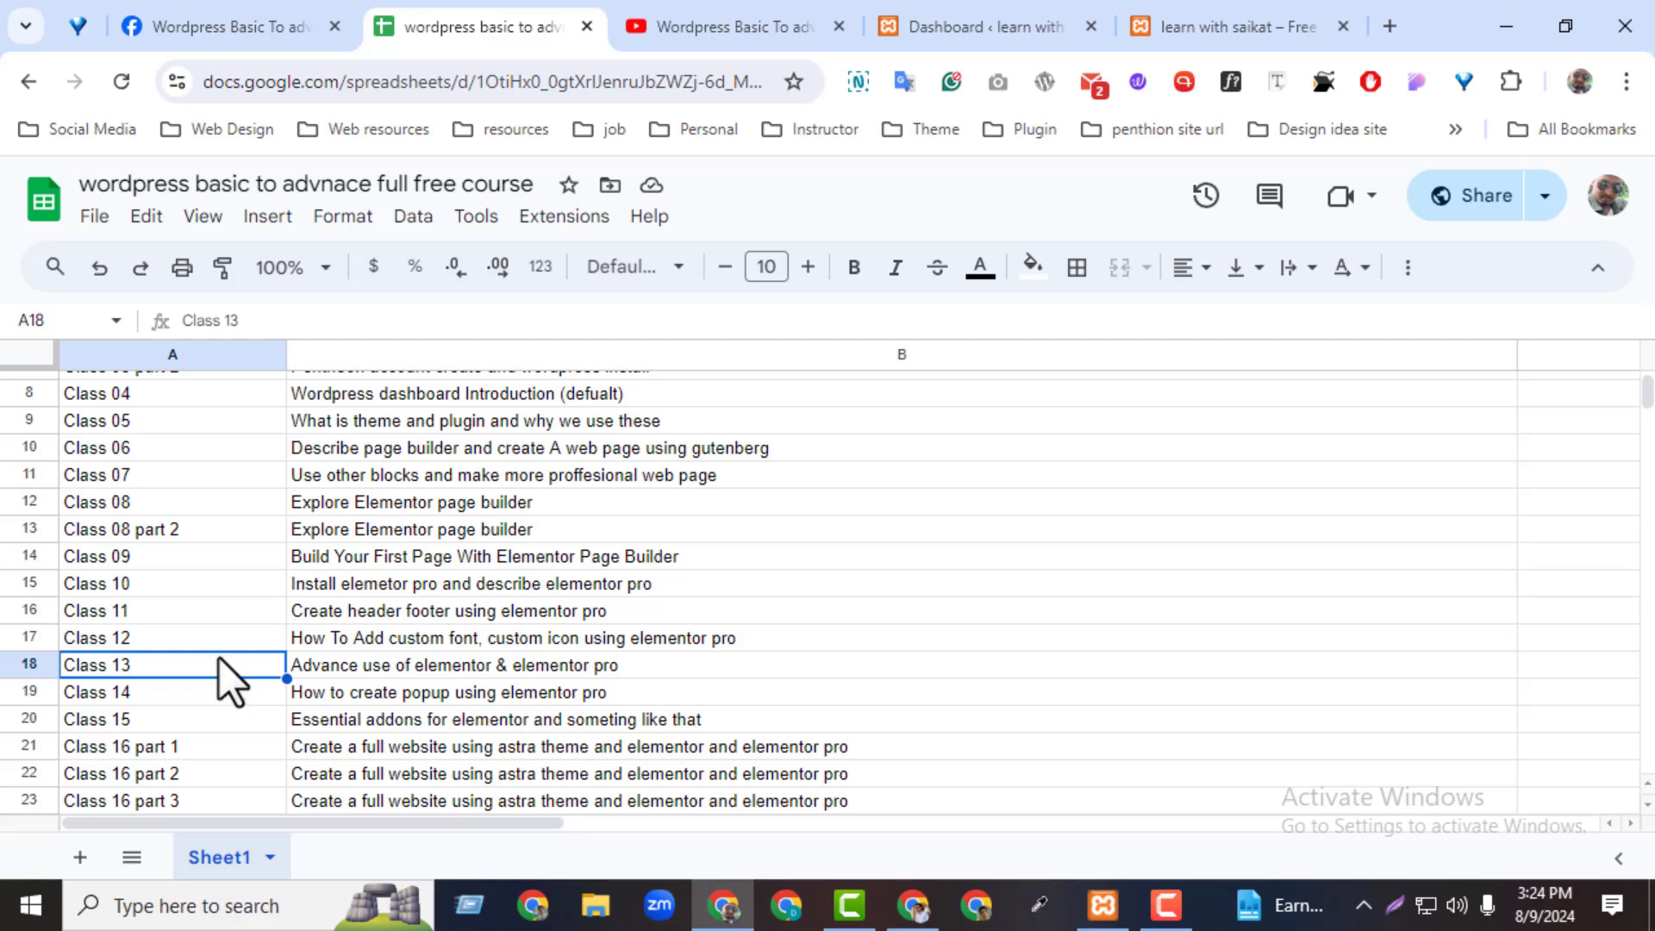
pyautogui.click(391, 698)
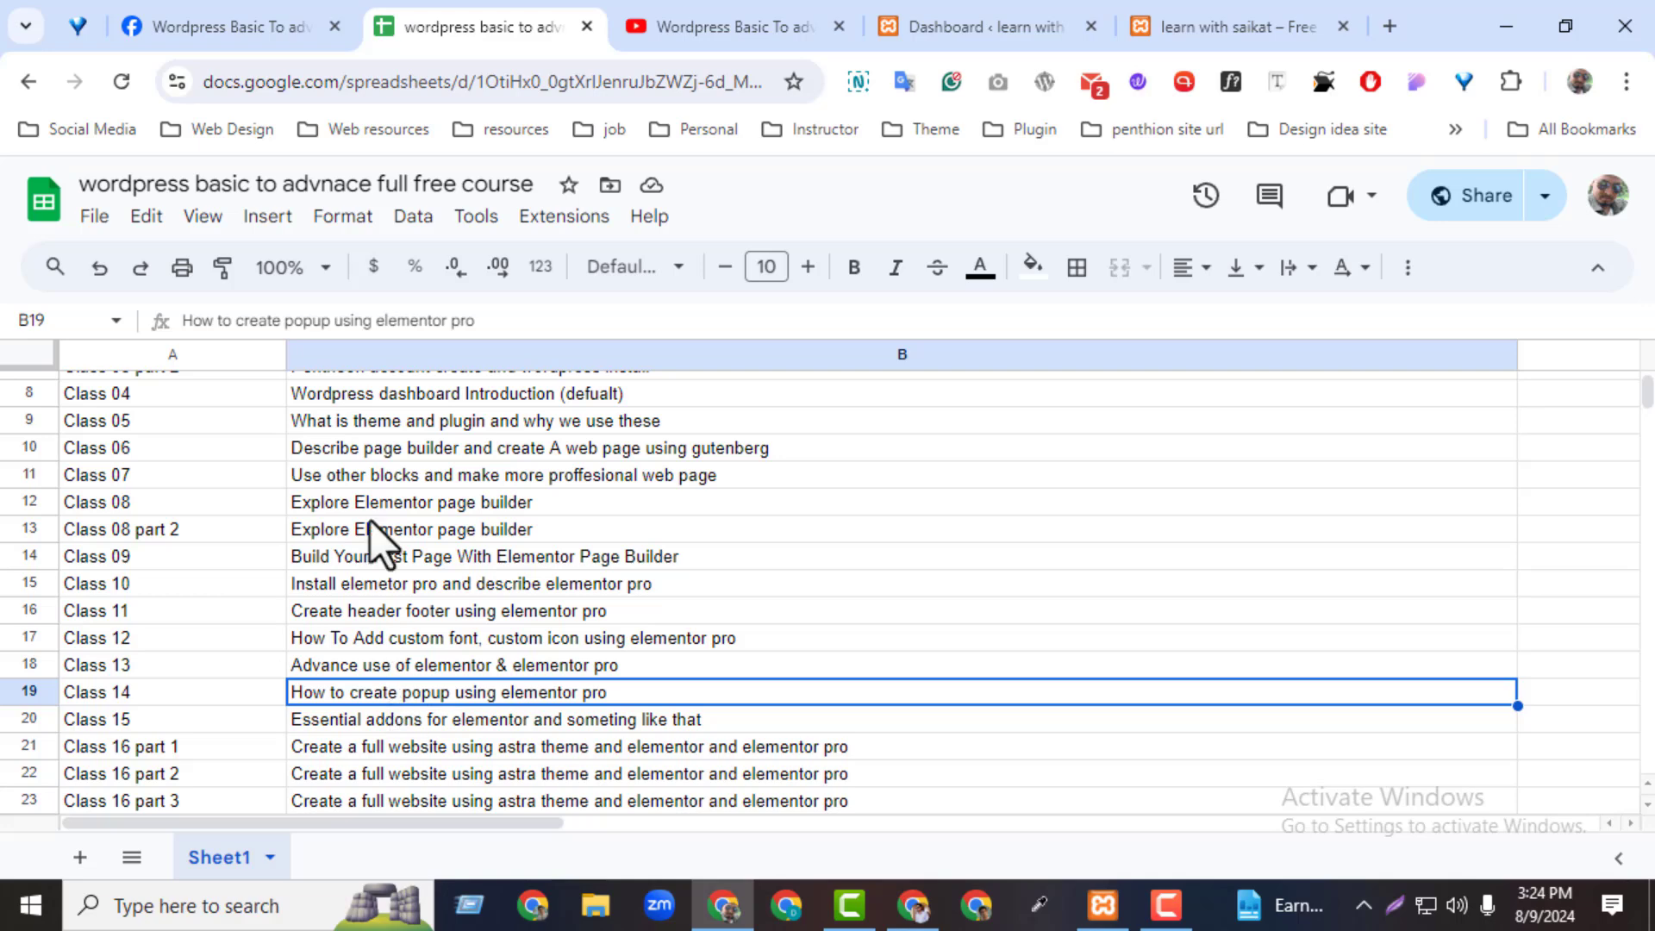
pyautogui.moveTo(1647, 394); pyautogui.dragTo(1648, 377)
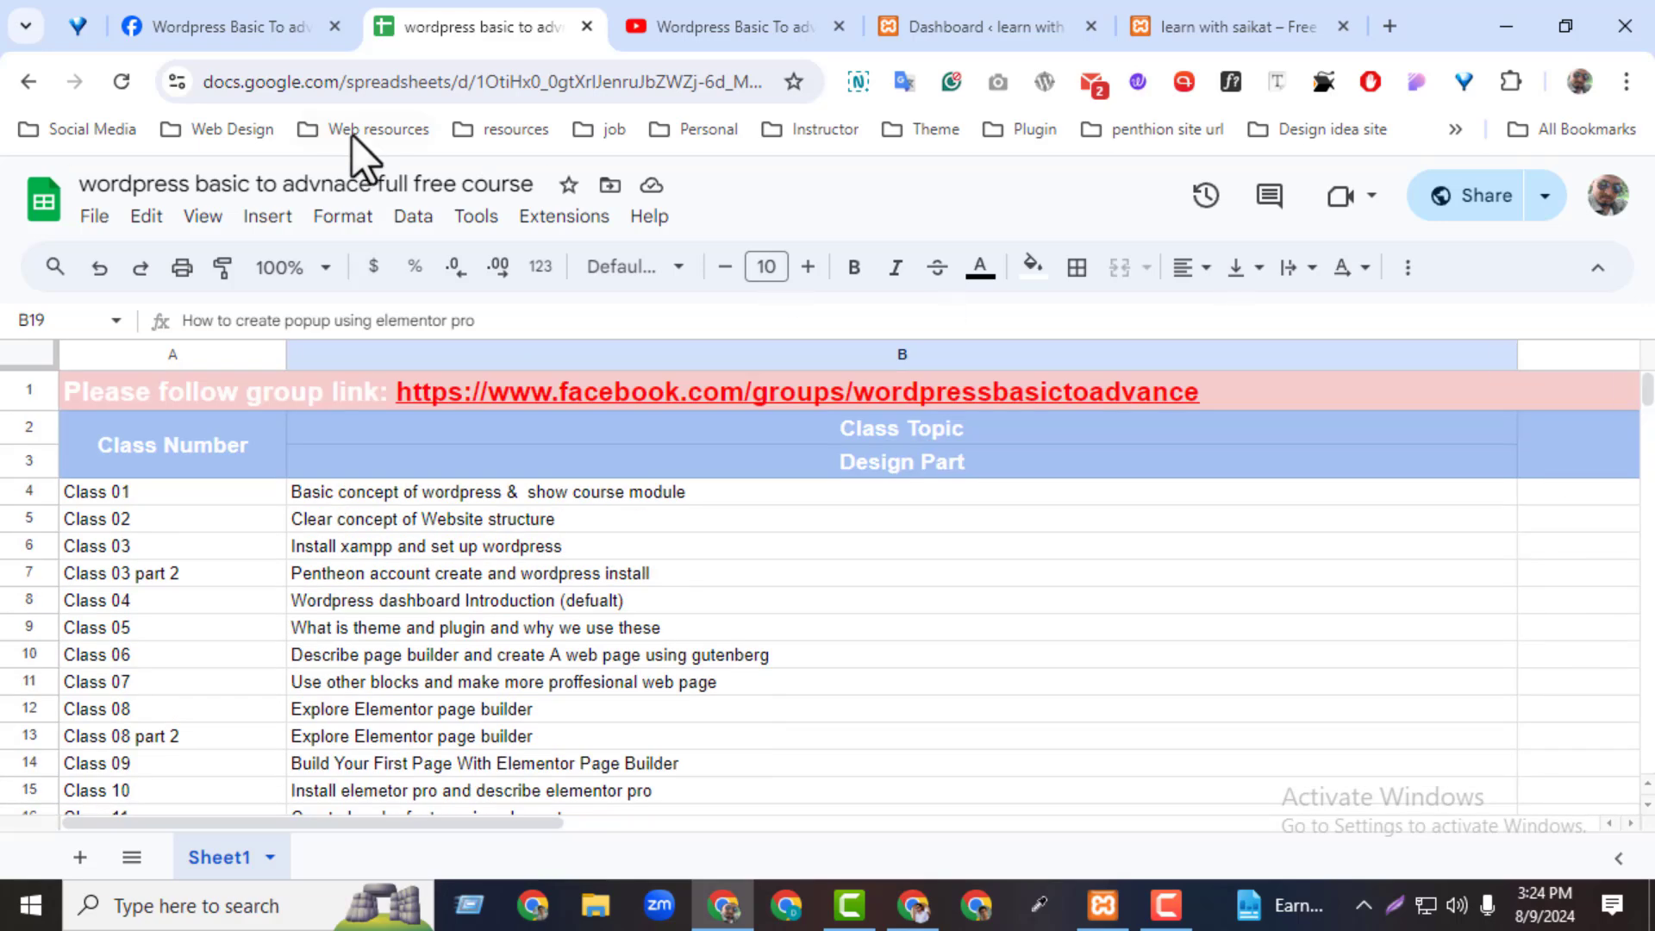
pyautogui.click(222, 28)
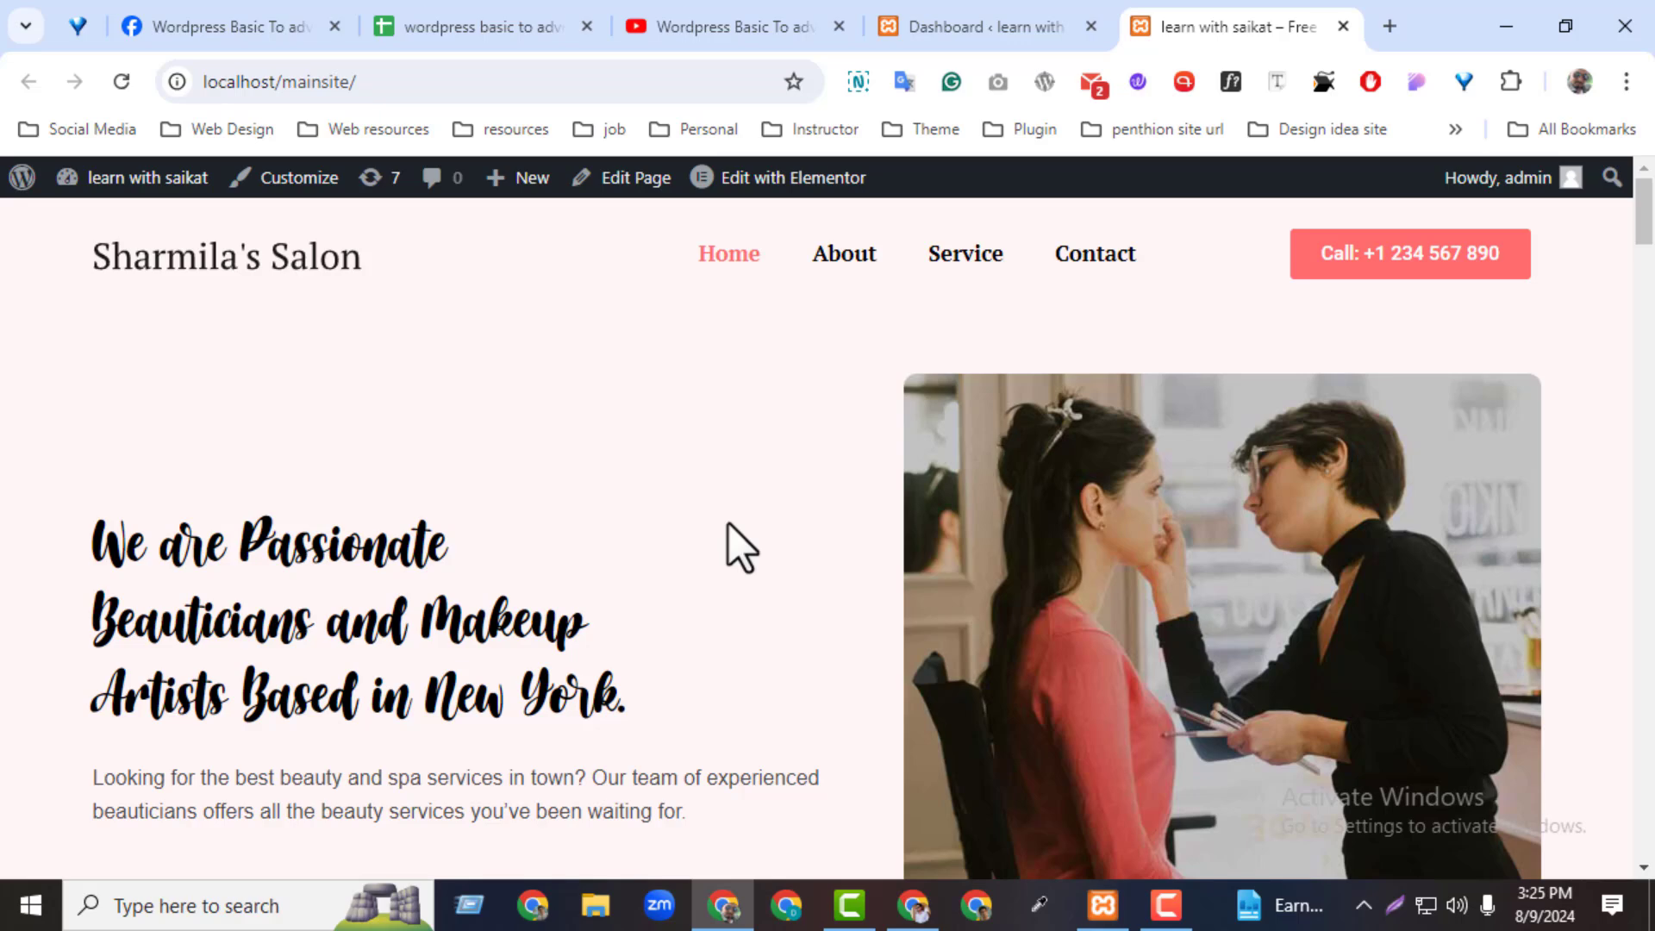
pyautogui.click(1020, 26)
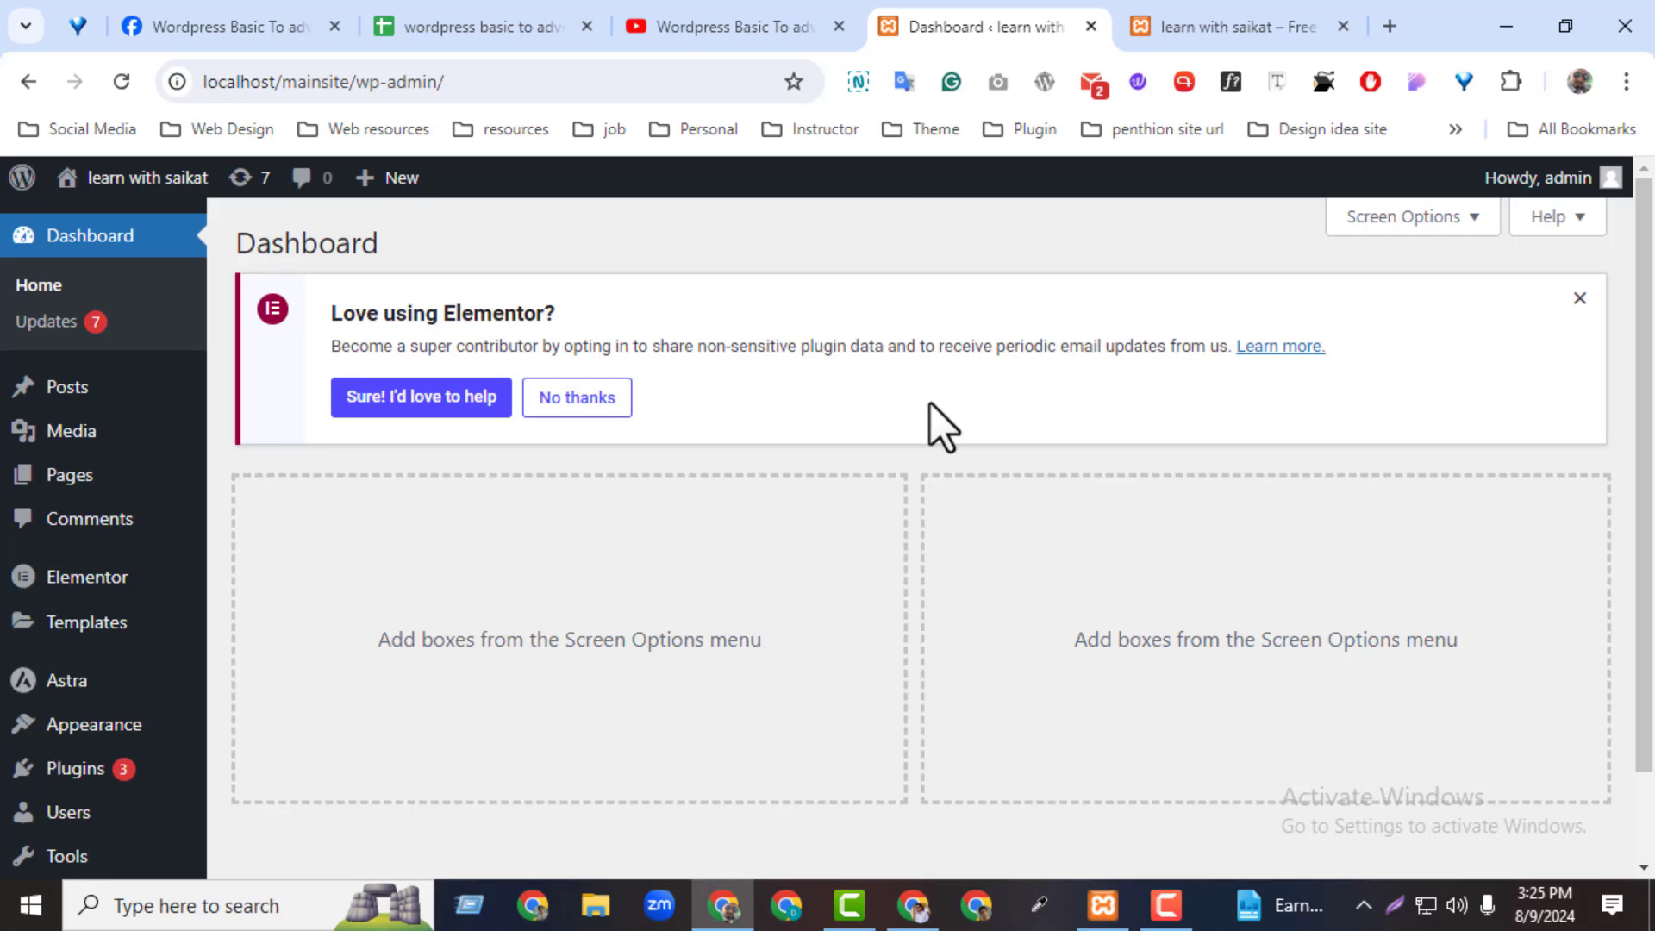
# Open elitecarbd.com in a new tab to examine its discount popup, dismiss it and return to the WordPress dashboard
pyautogui.click(1390, 26)
pyautogui.click(603, 81)
pyautogui.write('elitecarbd.com')
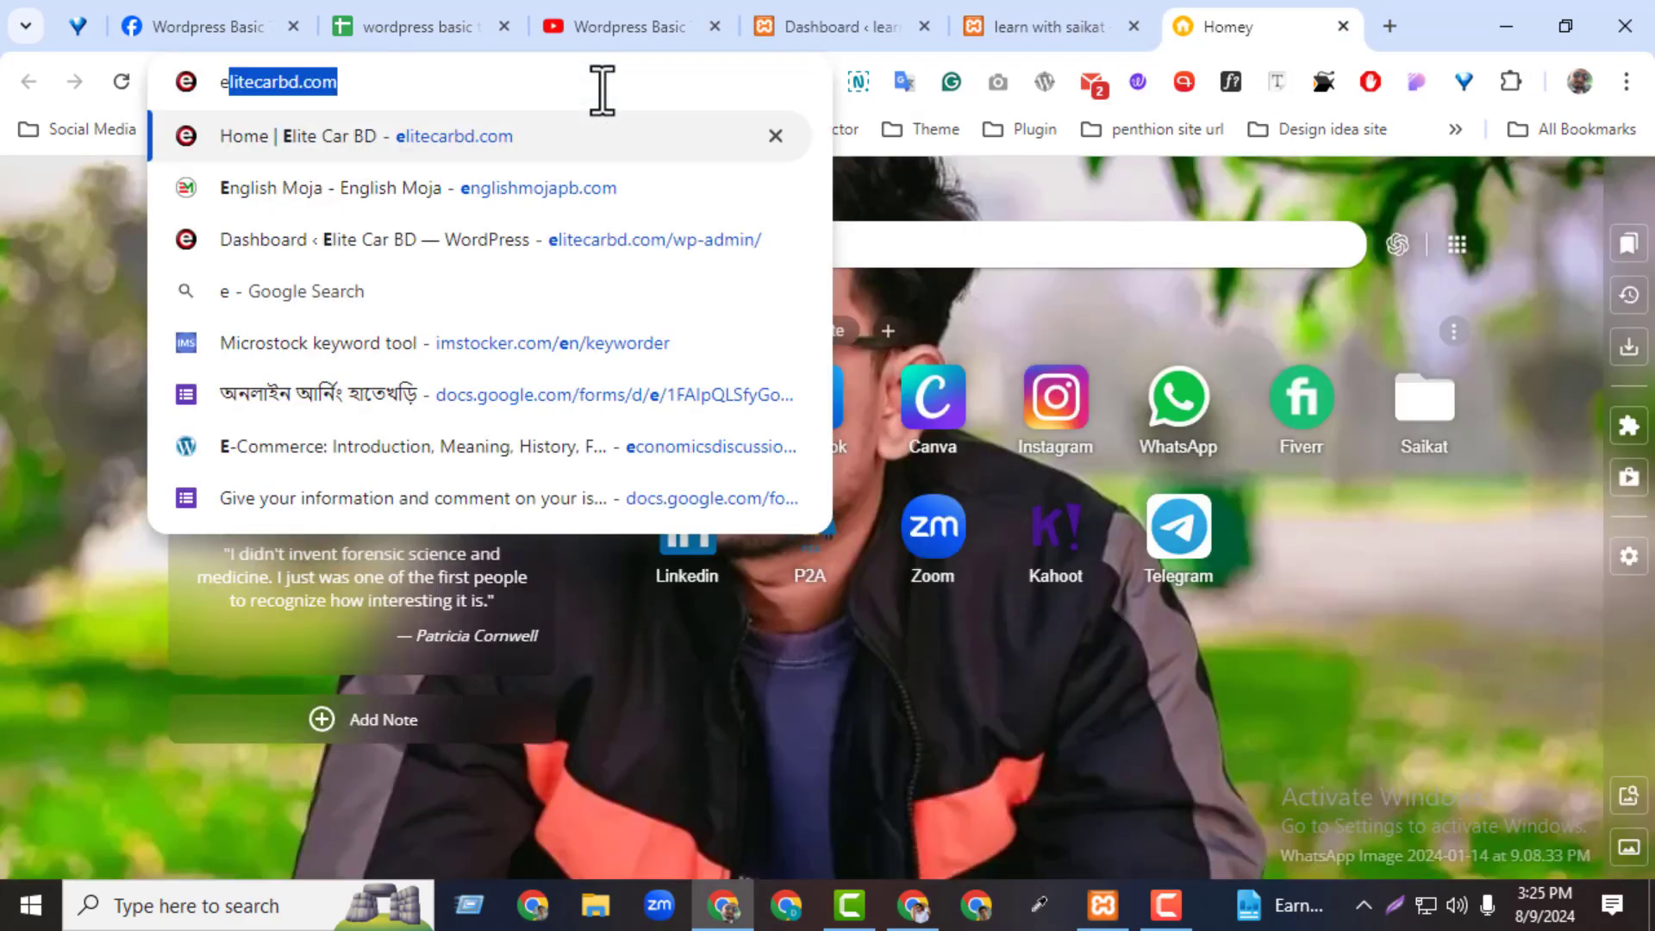
pyautogui.press('Return')
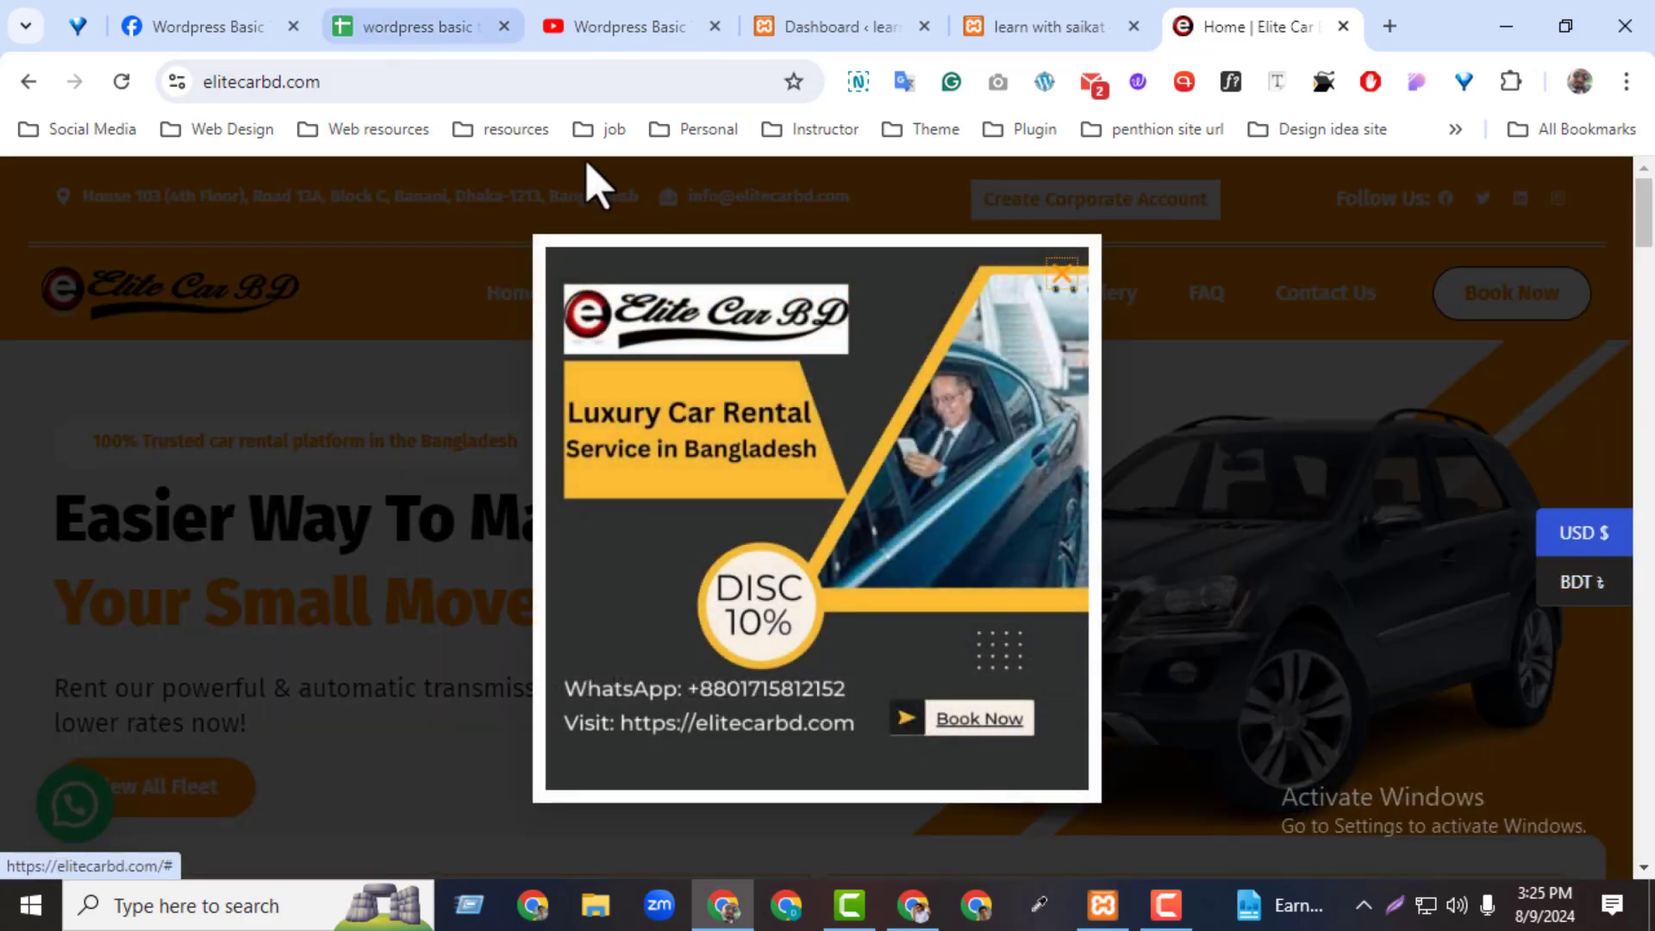
pyautogui.click(121, 82)
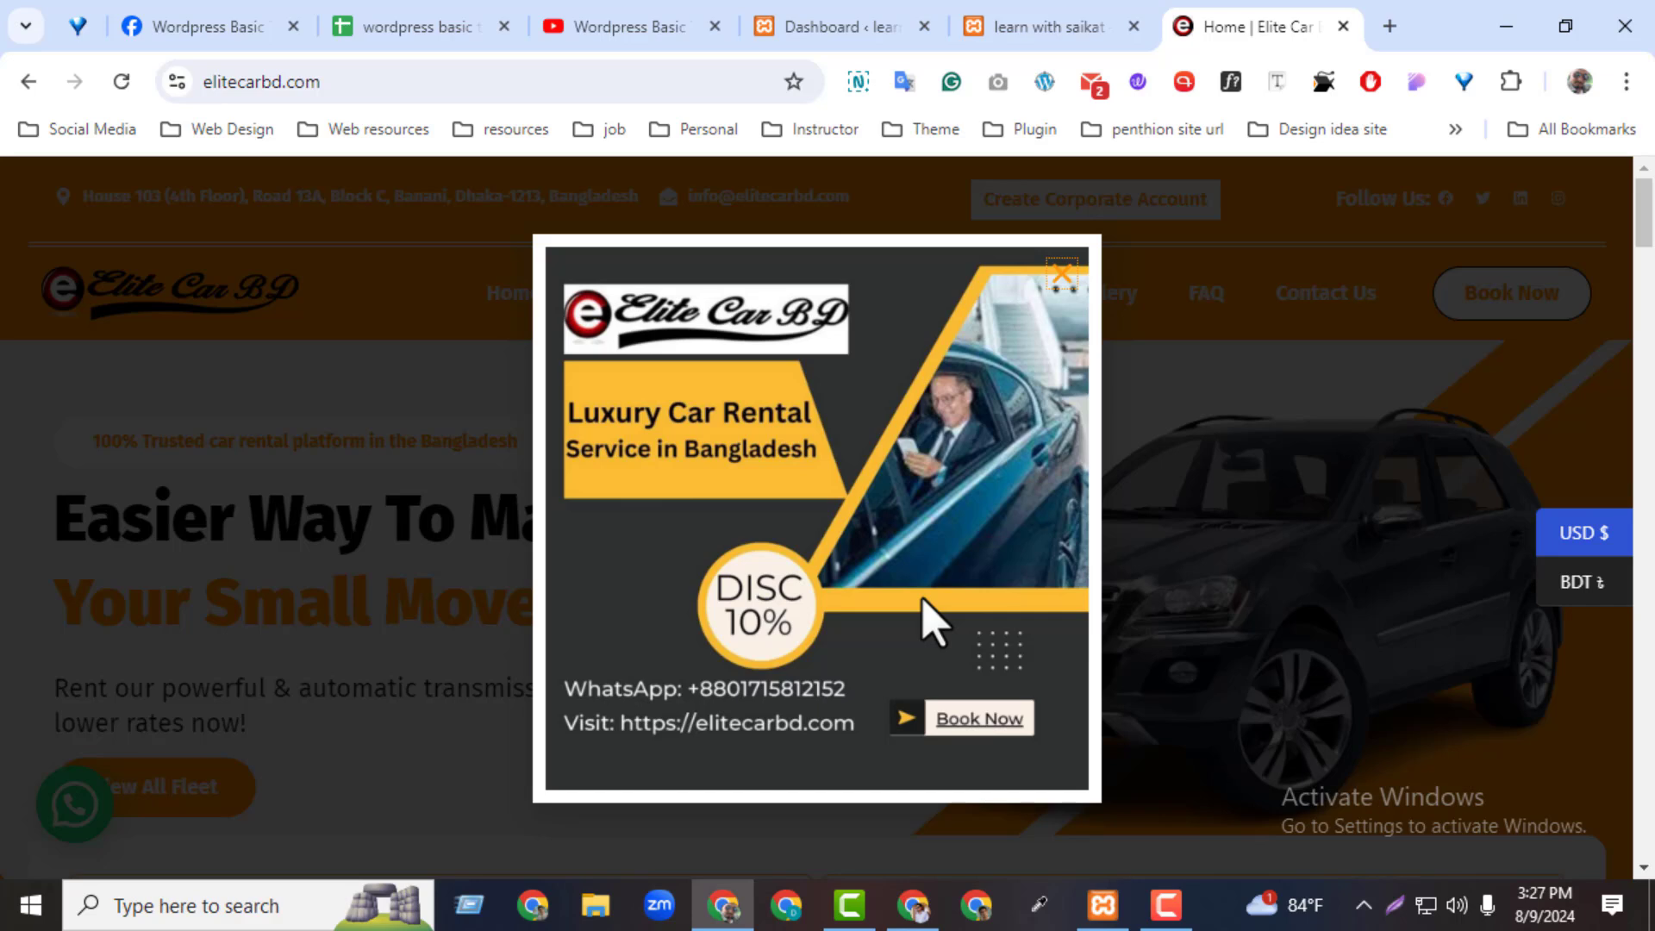
pyautogui.click(1064, 283)
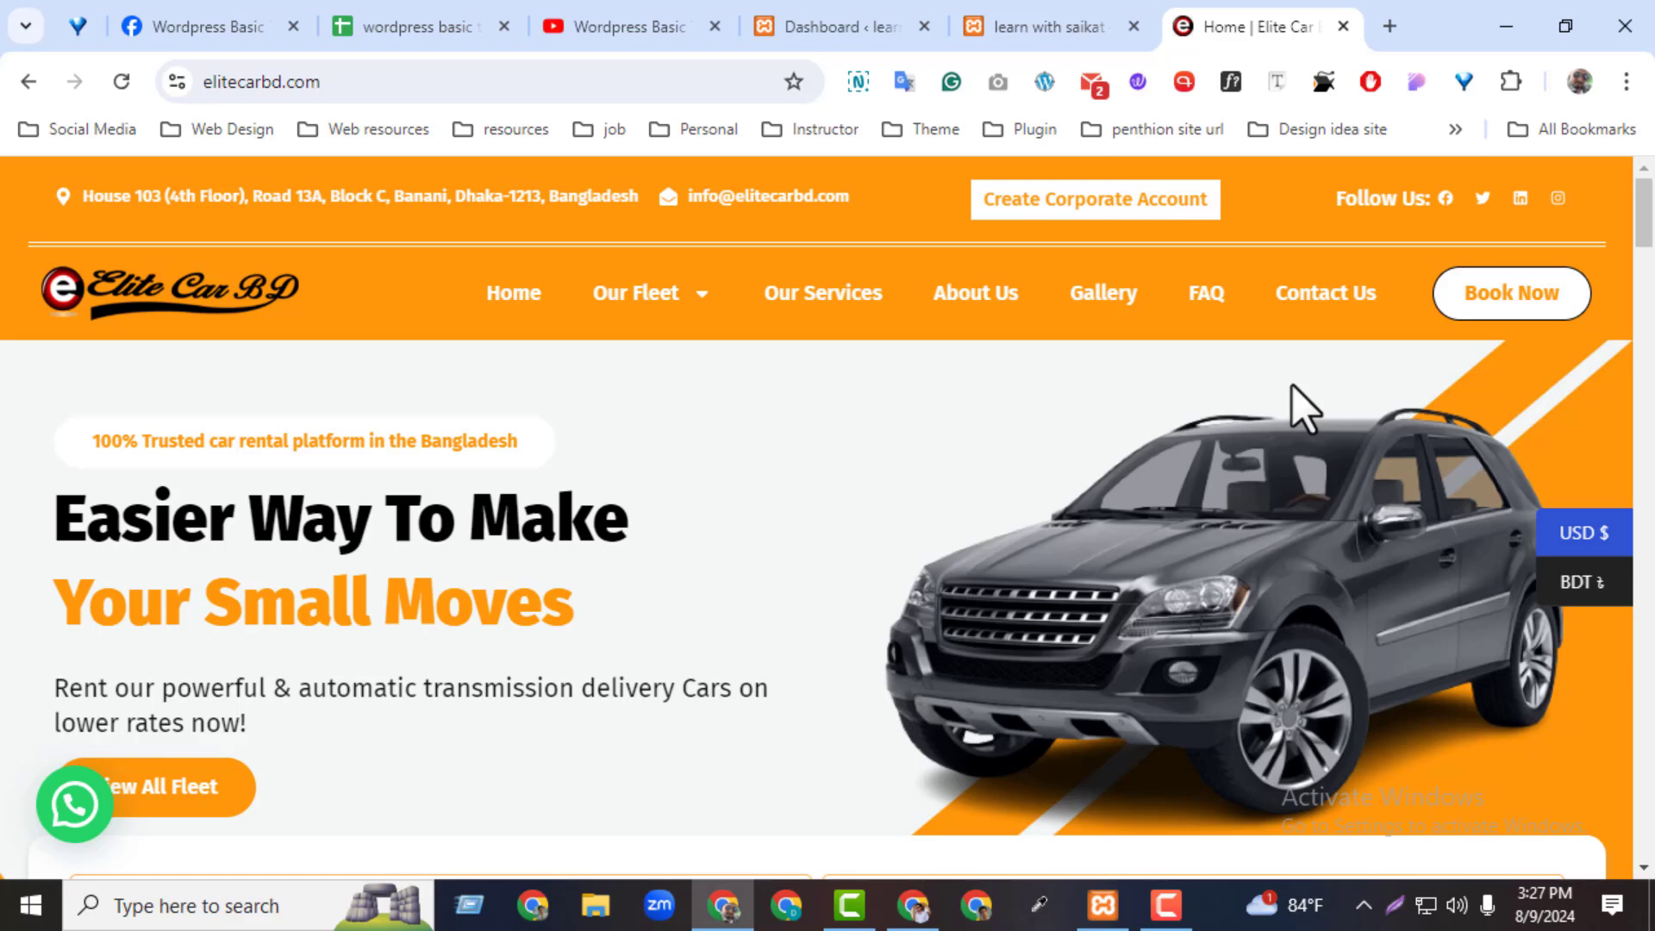
pyautogui.click(1343, 25)
pyautogui.click(960, 22)
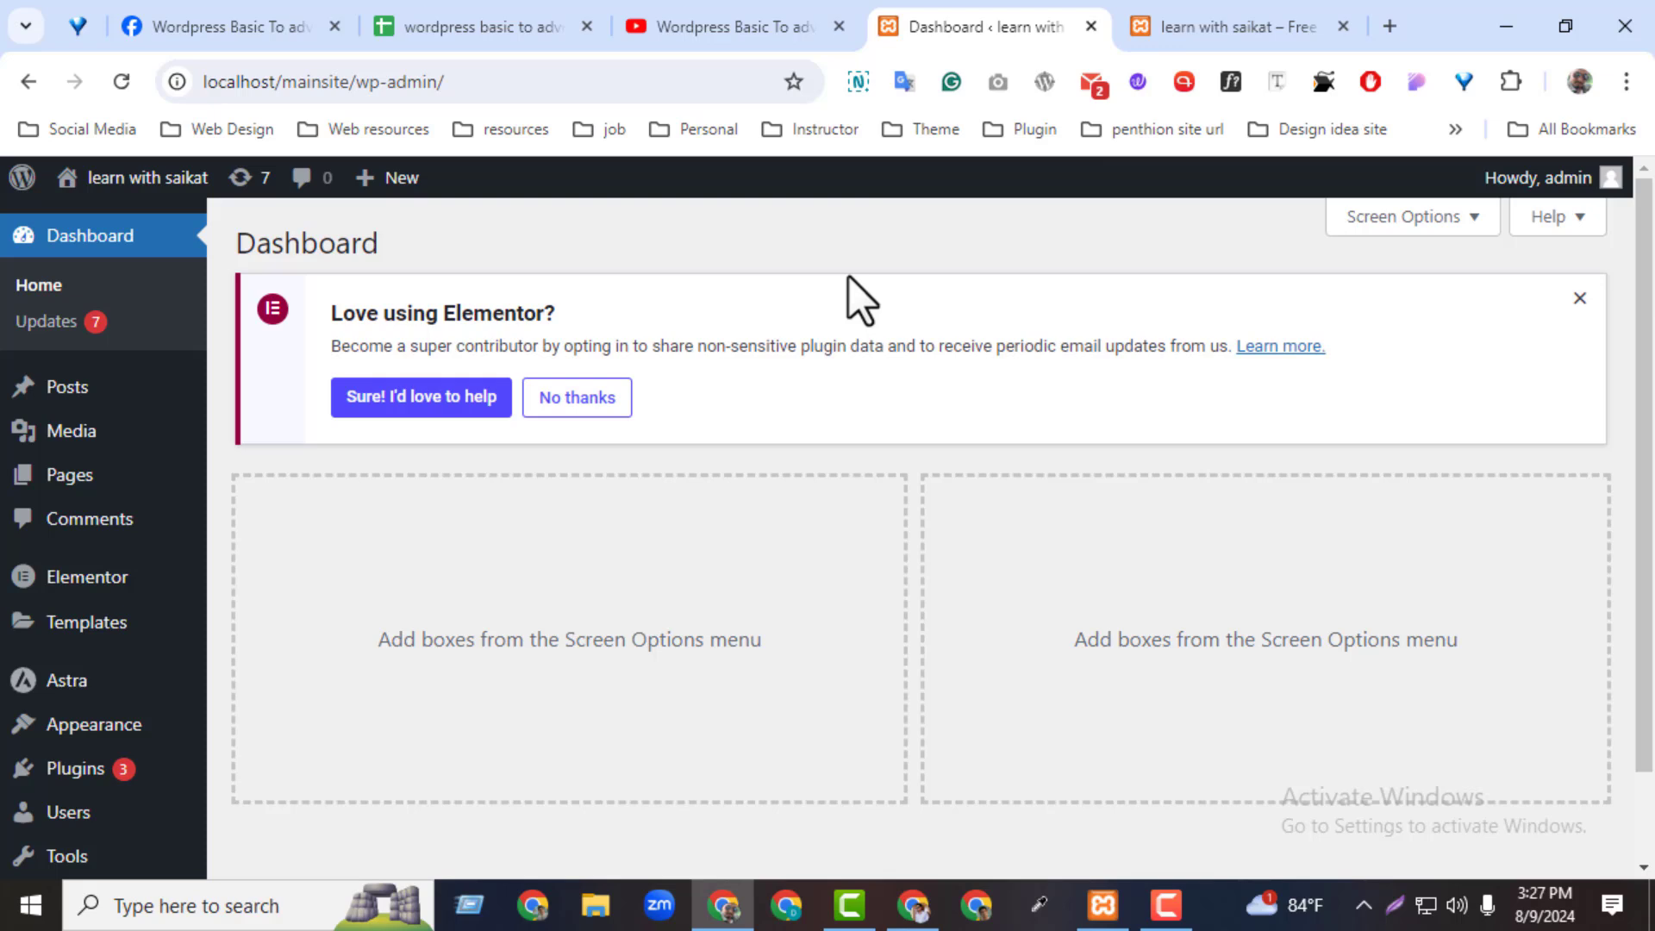
# Search the web for "popup maker wordpress plugin" in a new tab, look through the results and return to the WordPress dashboard
pyautogui.click(1388, 26)
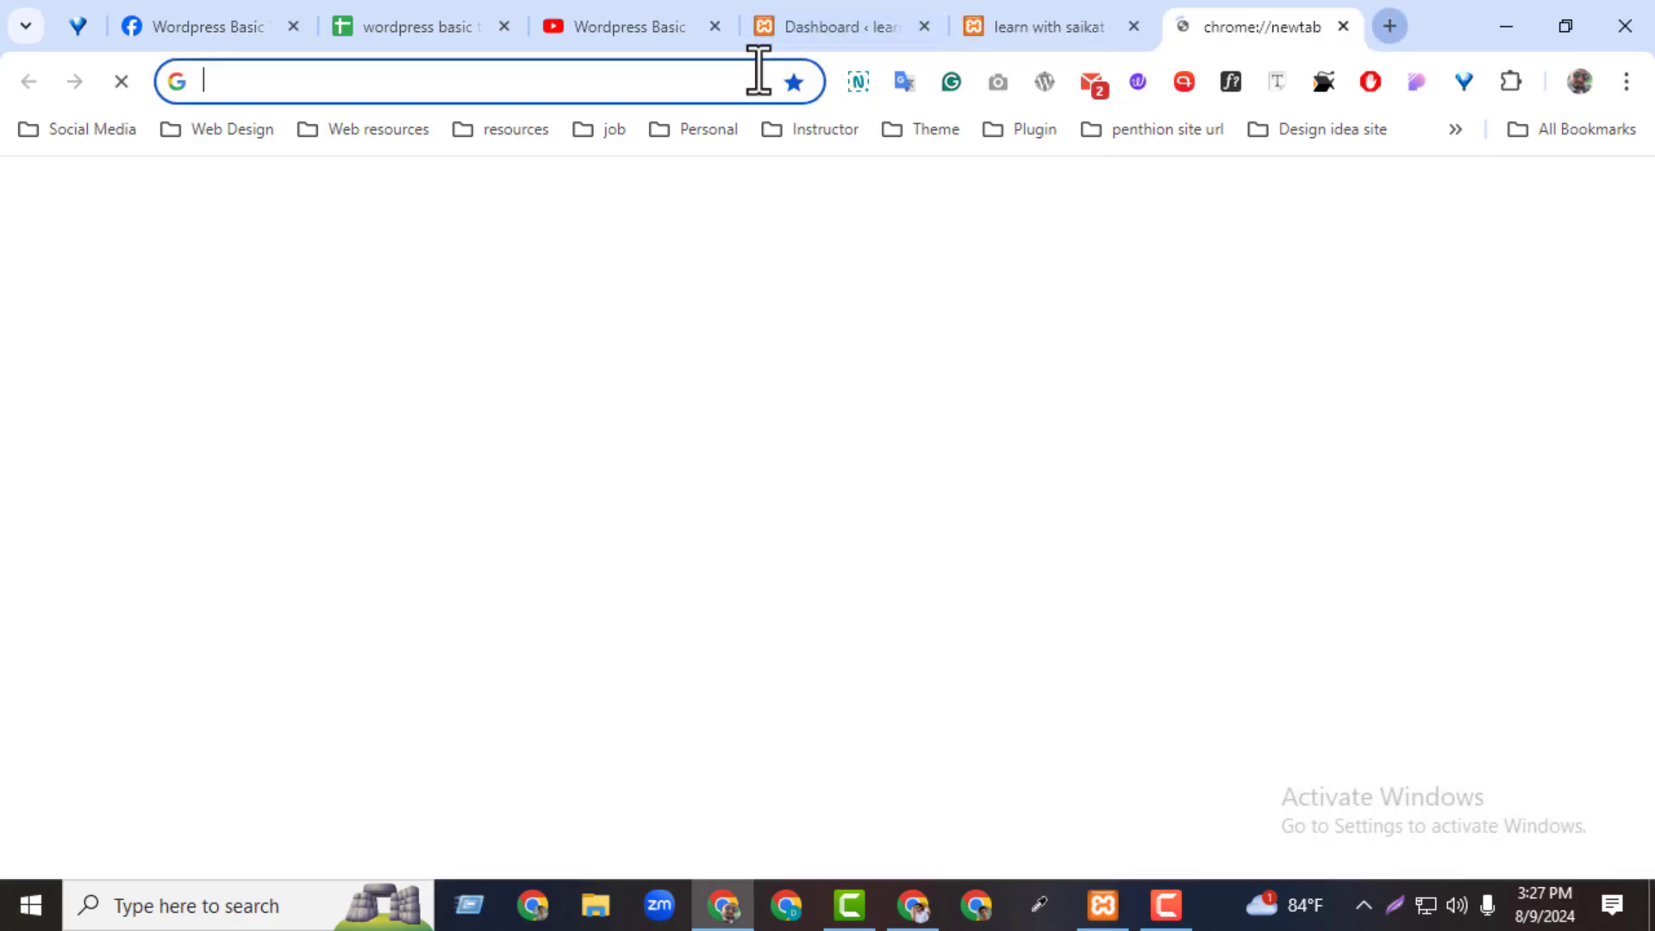
pyautogui.click(722, 76)
pyautogui.write('popu')
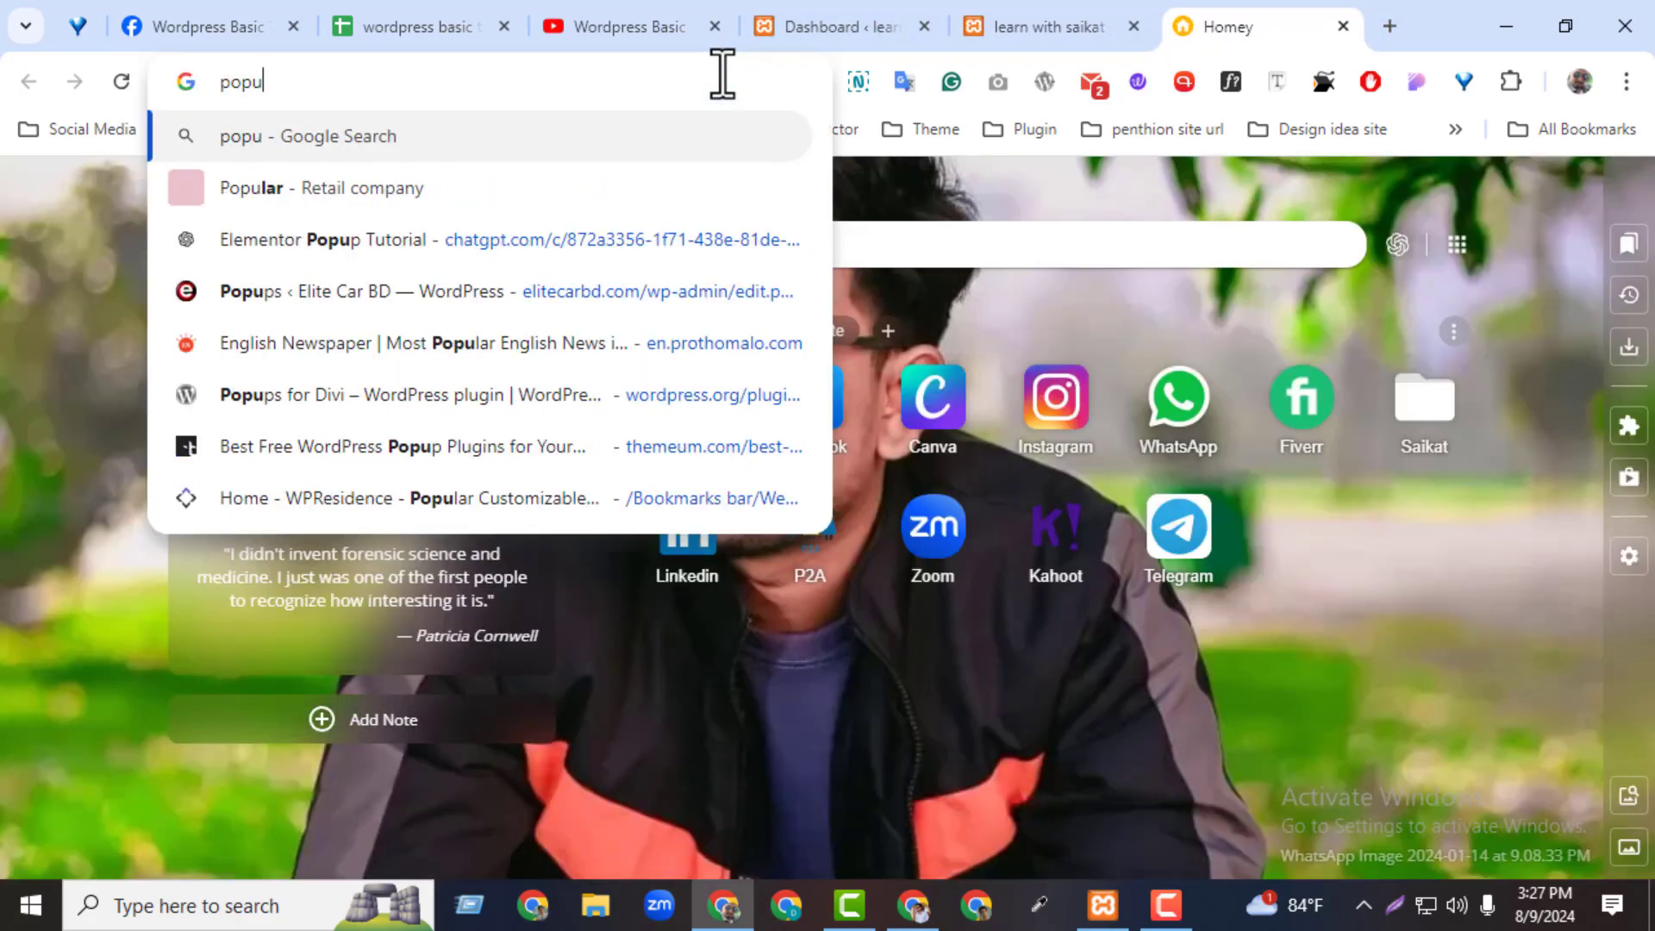
pyautogui.write('p maker word')
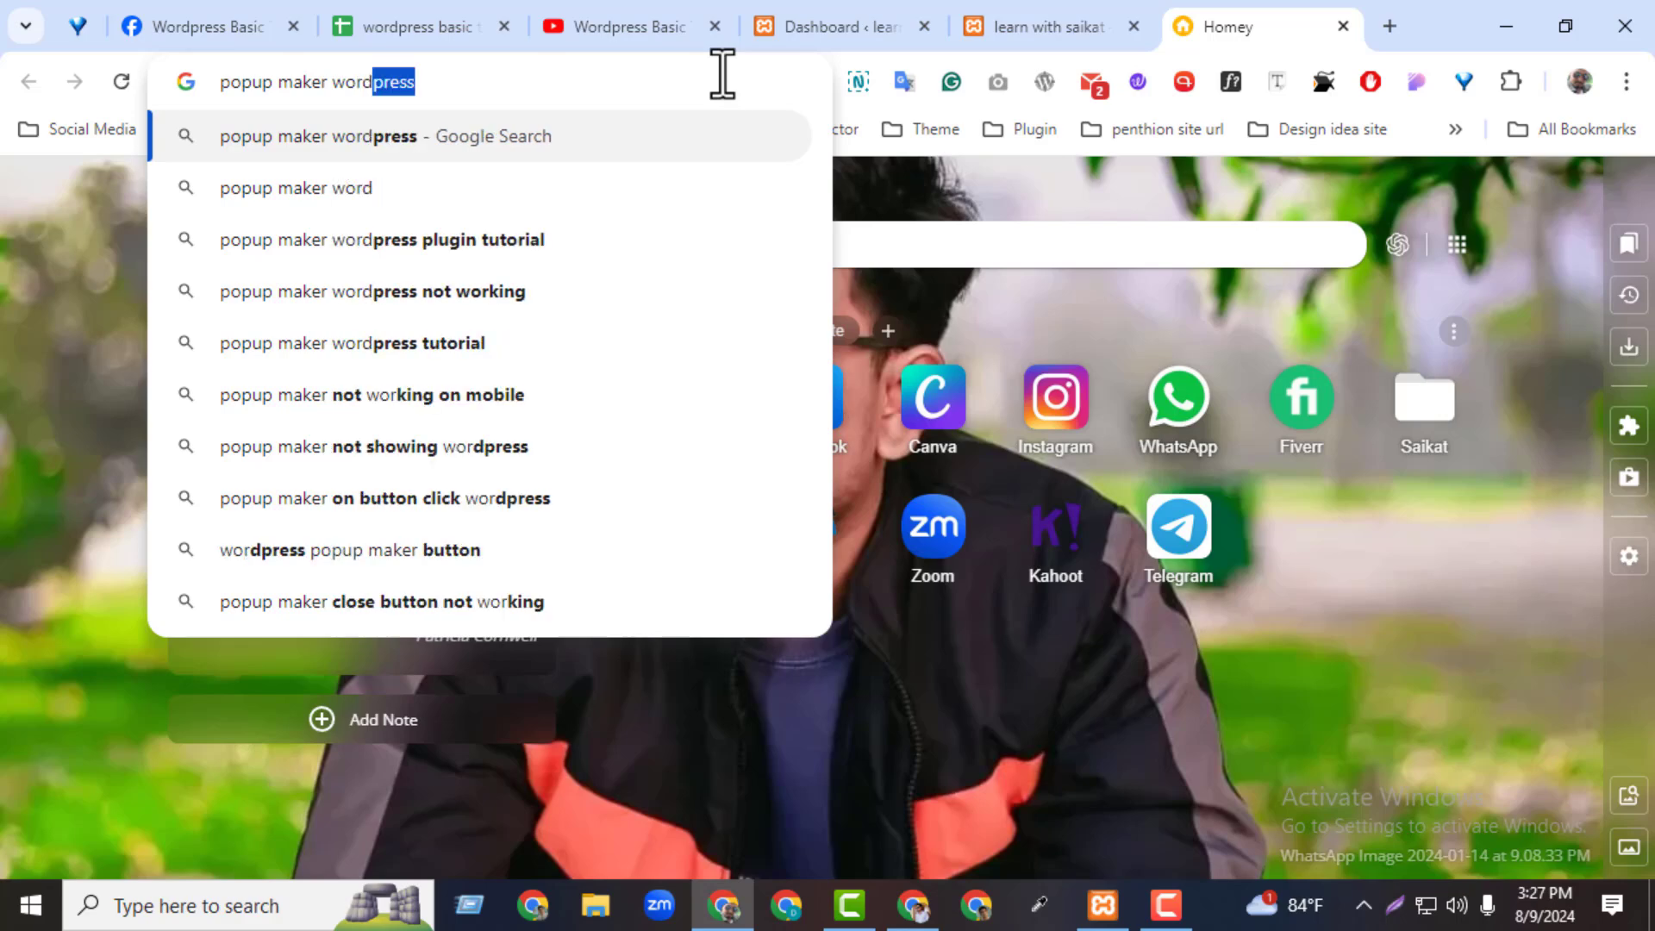
pyautogui.write('press o')
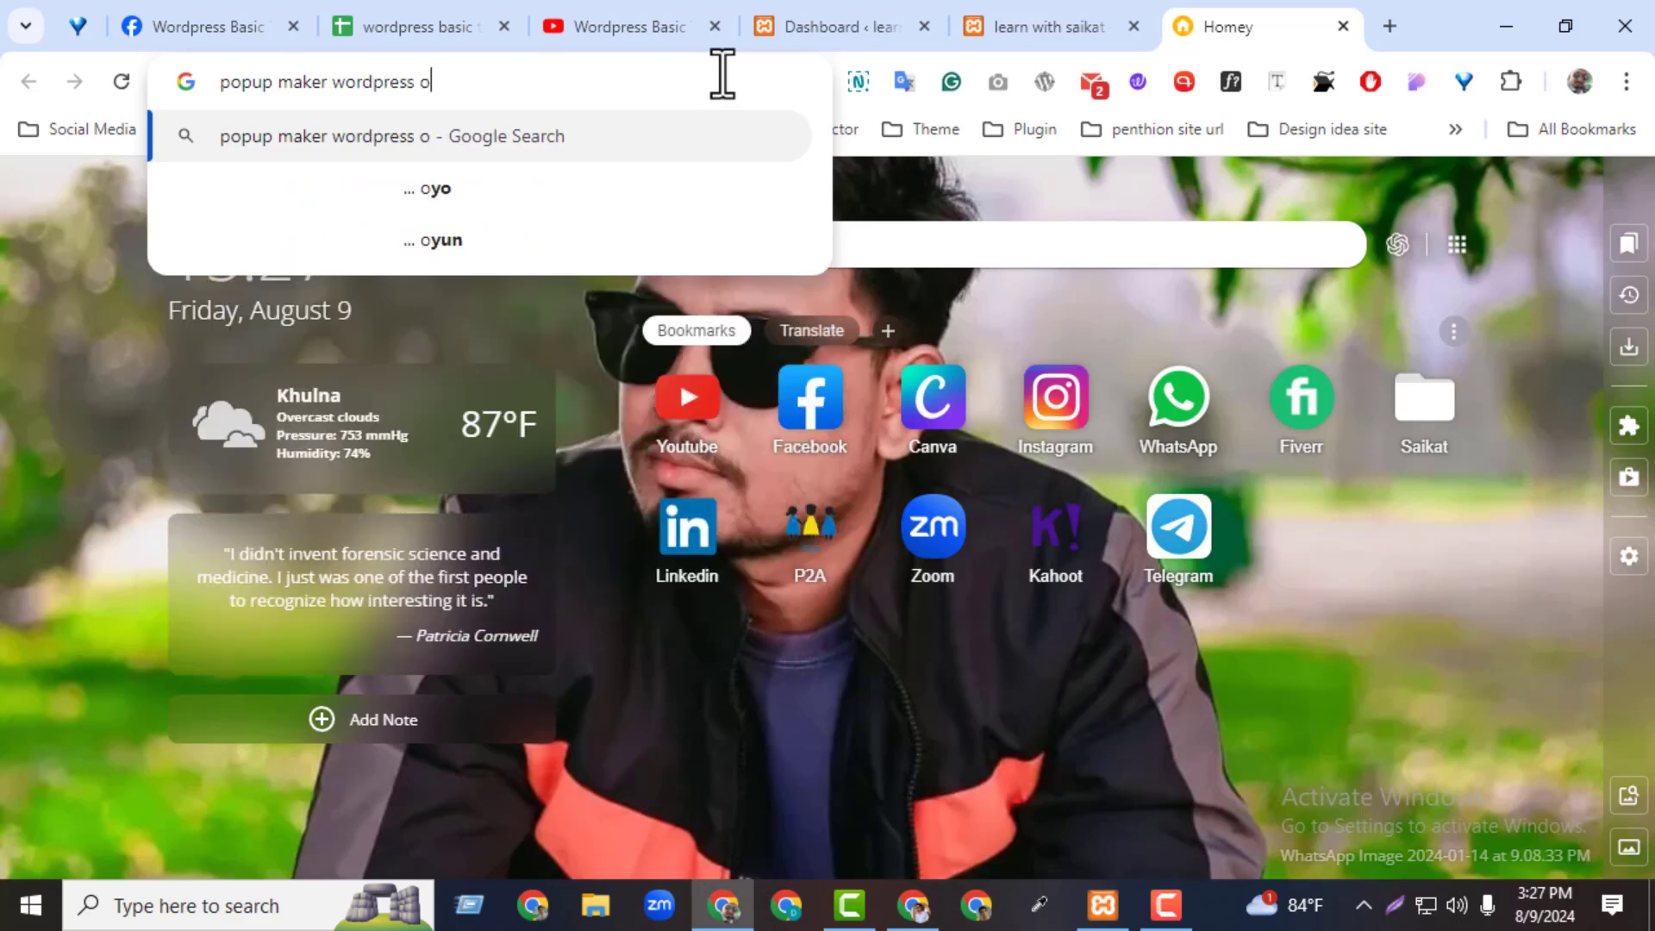
pyautogui.press('BackSpace')
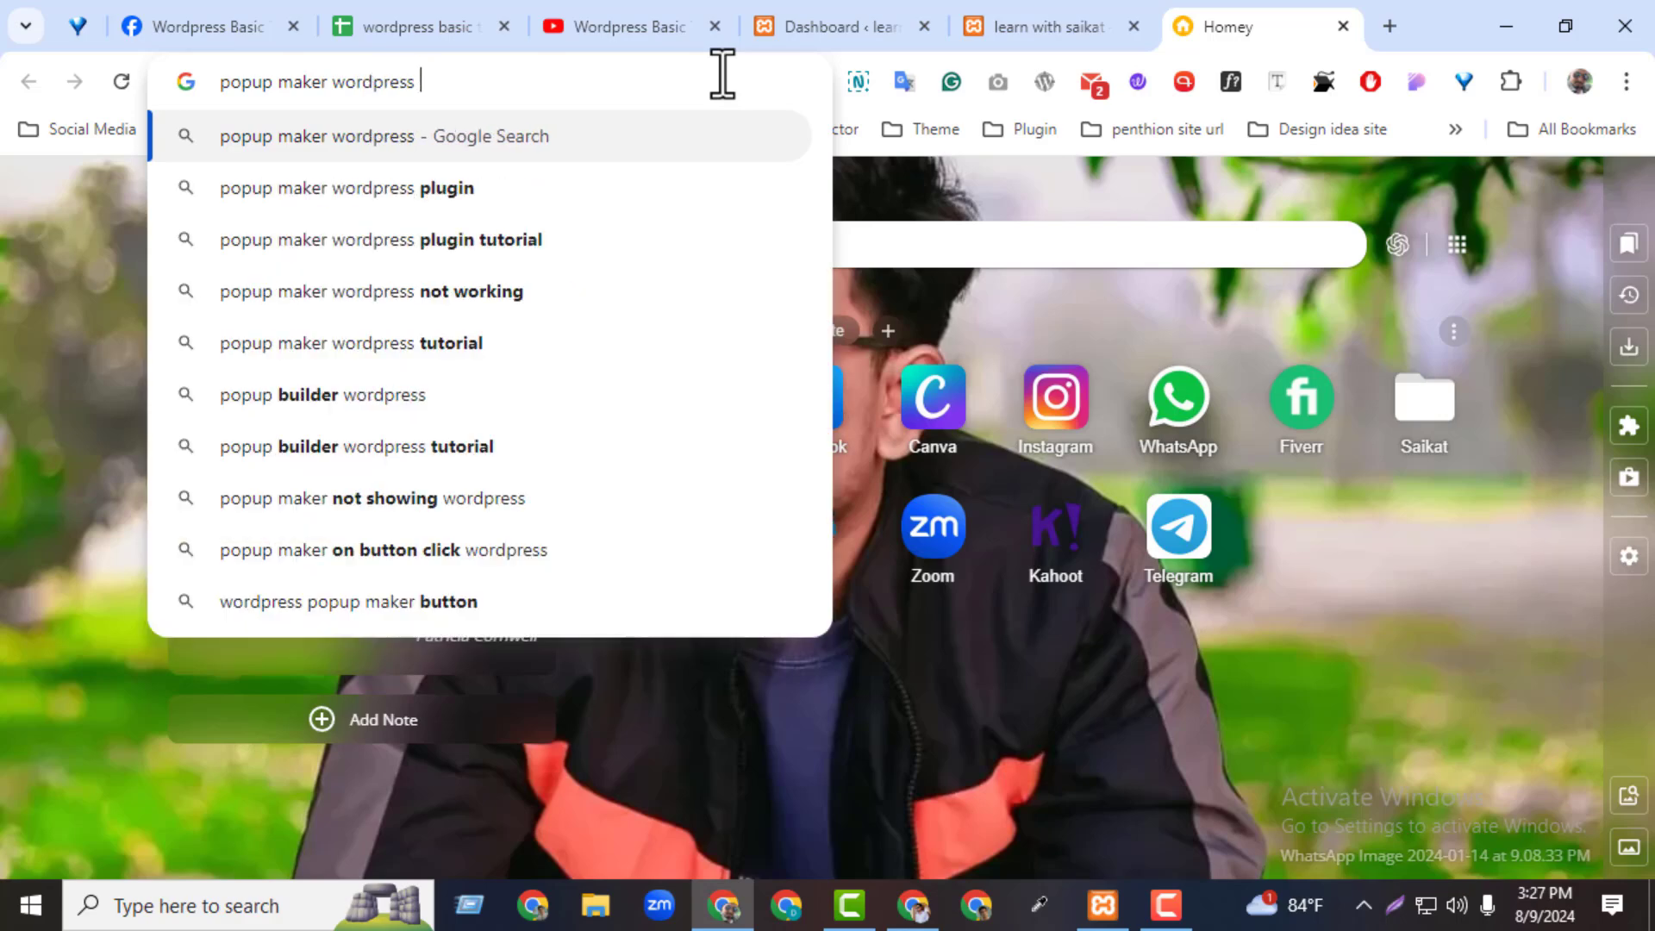
pyautogui.write('plugin')
pyautogui.press('Return')
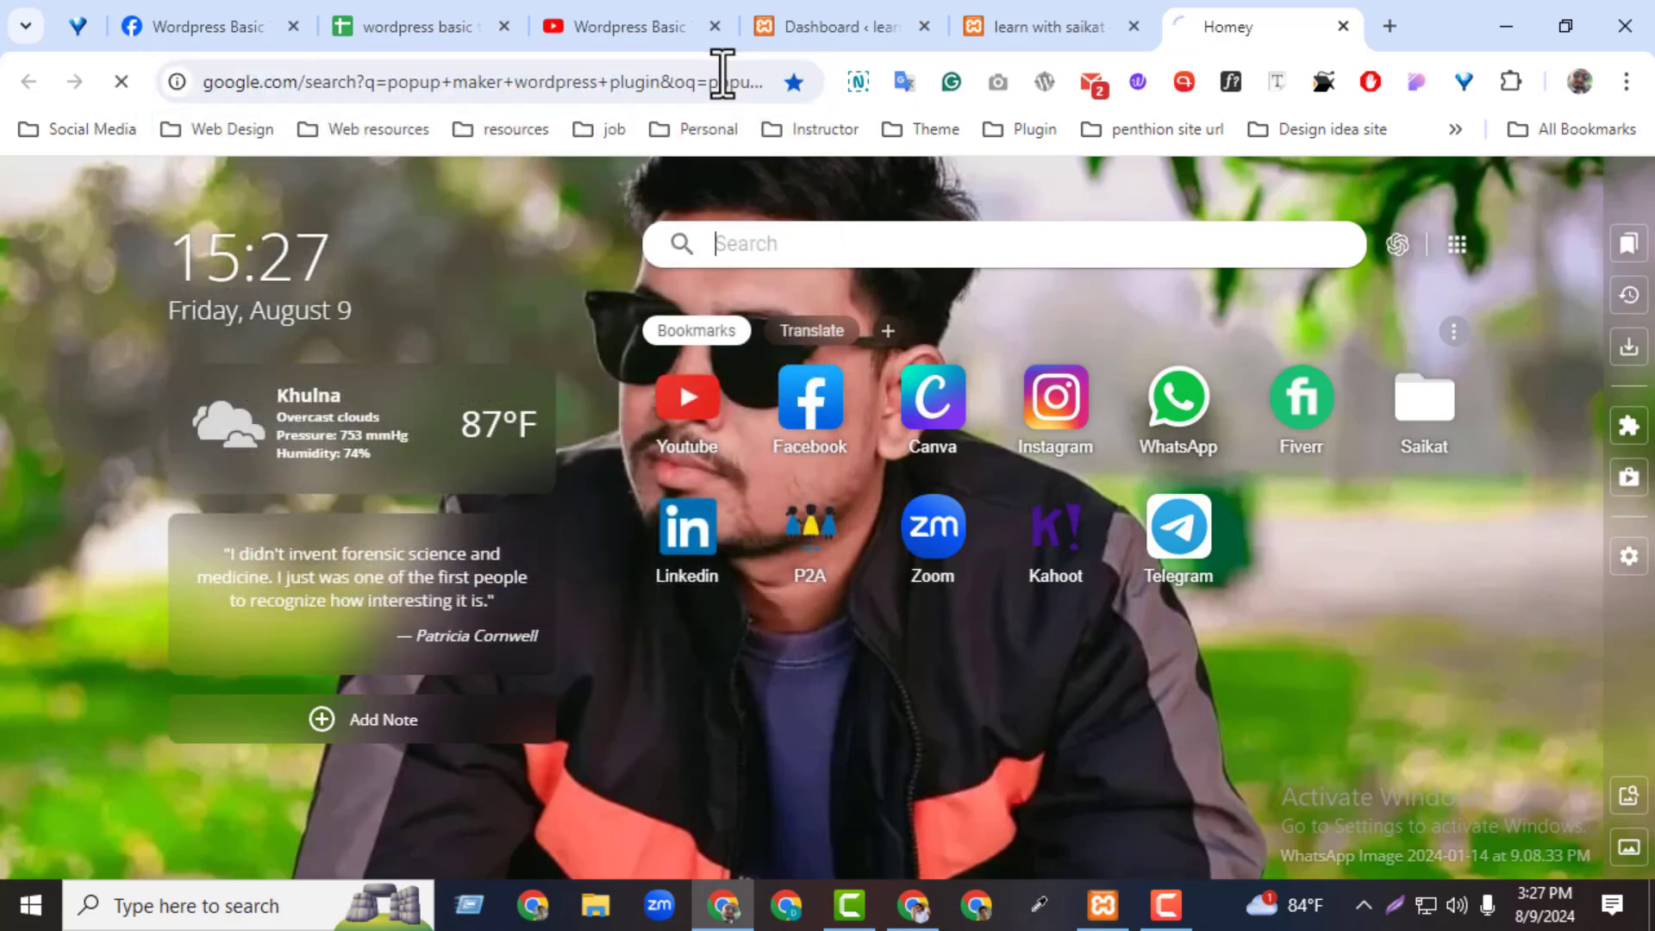
pyautogui.scroll(-10, 1644, 427)
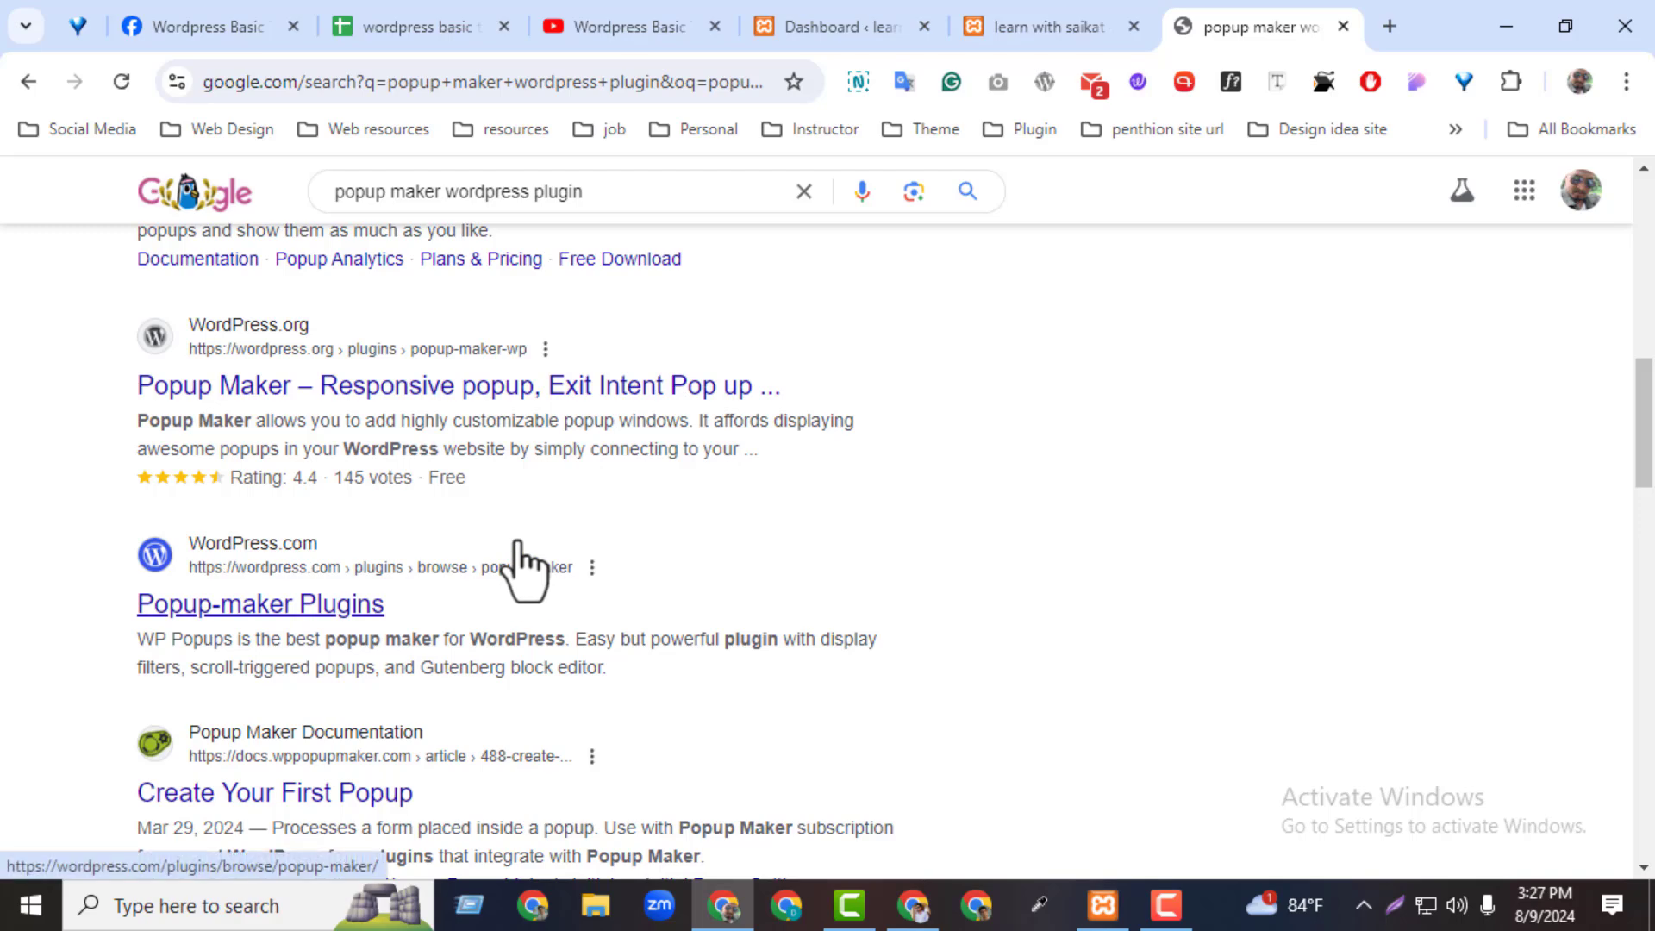
pyautogui.moveTo(1645, 445); pyautogui.dragTo(1649, 199)
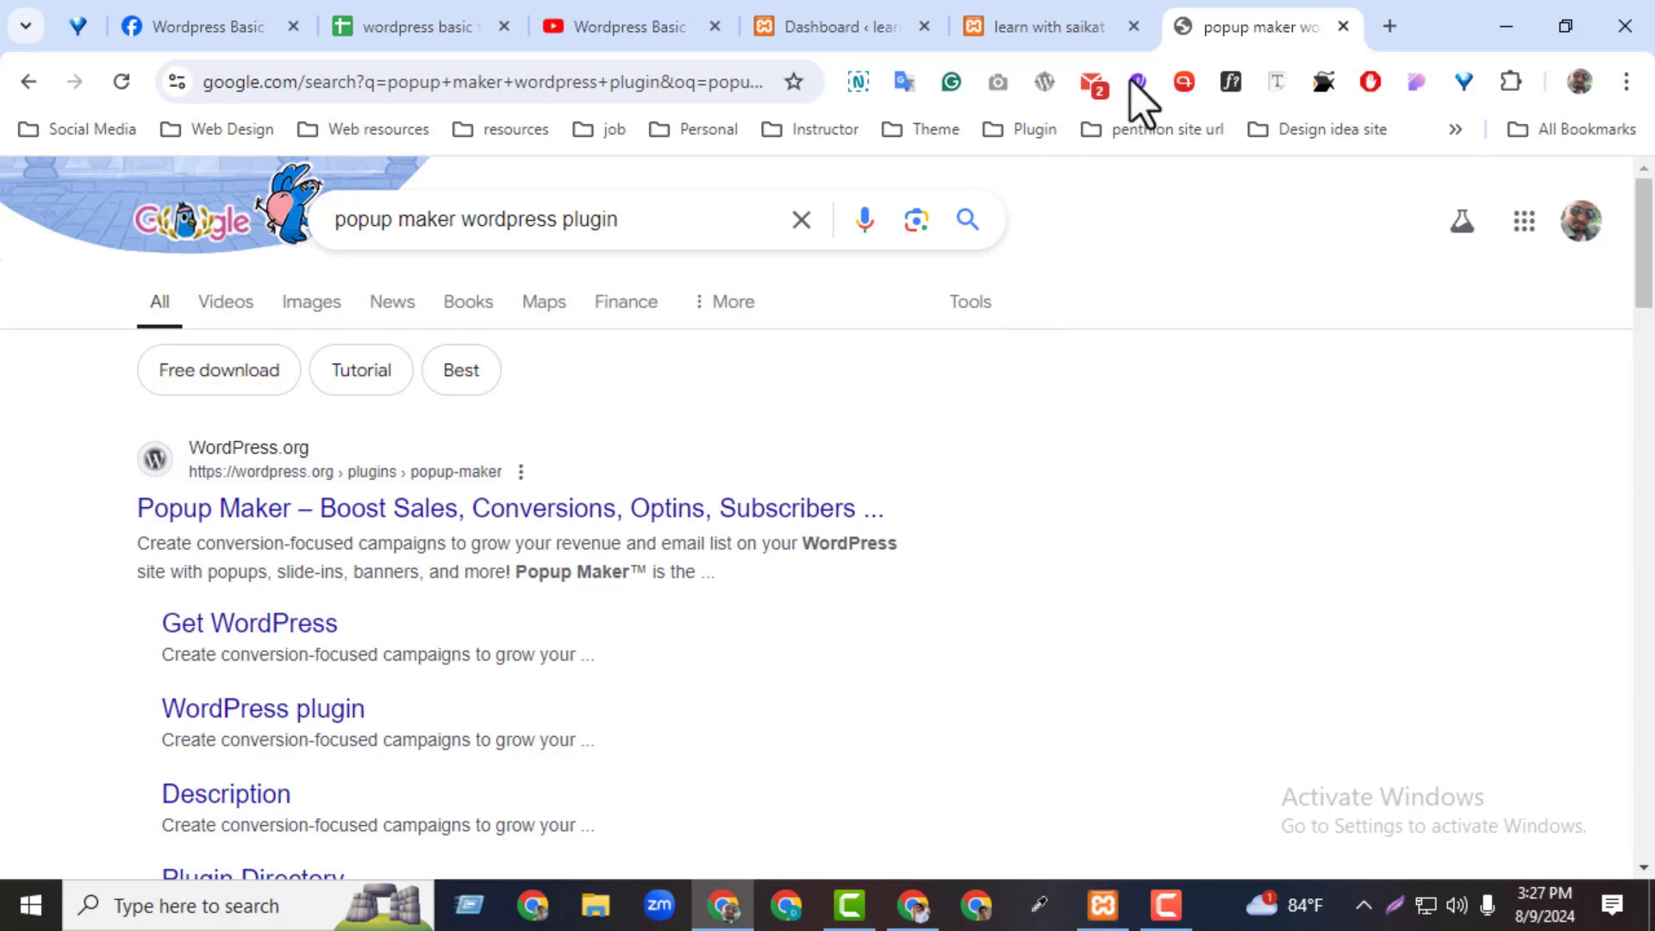
pyautogui.click(1343, 27)
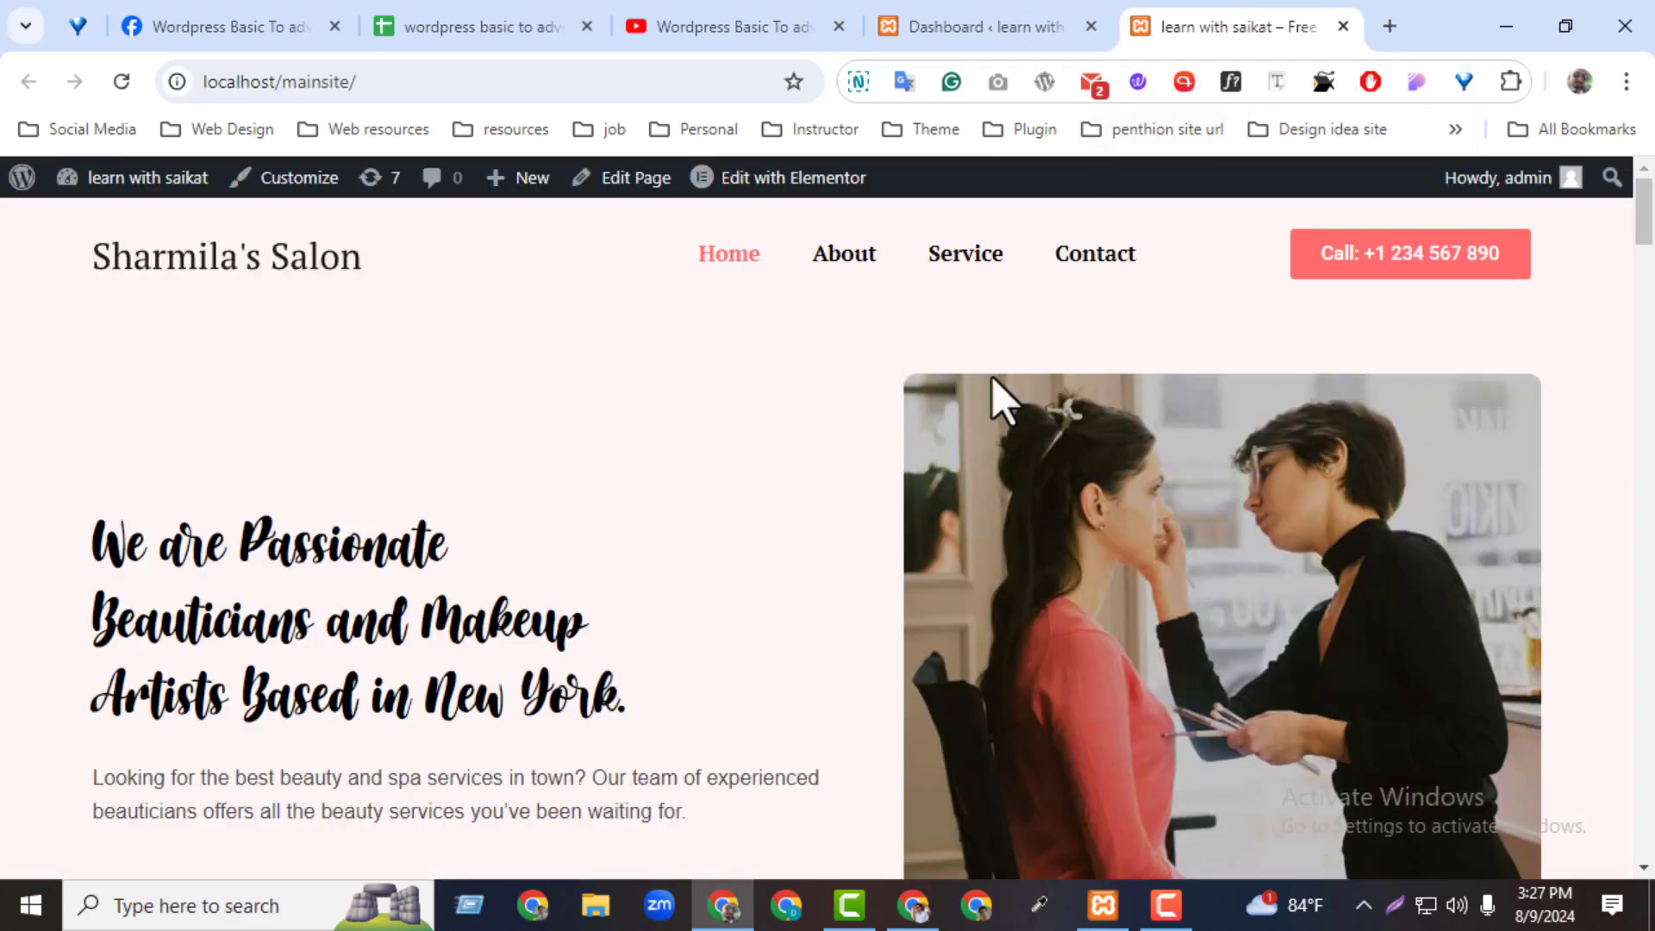
pyautogui.click(922, 45)
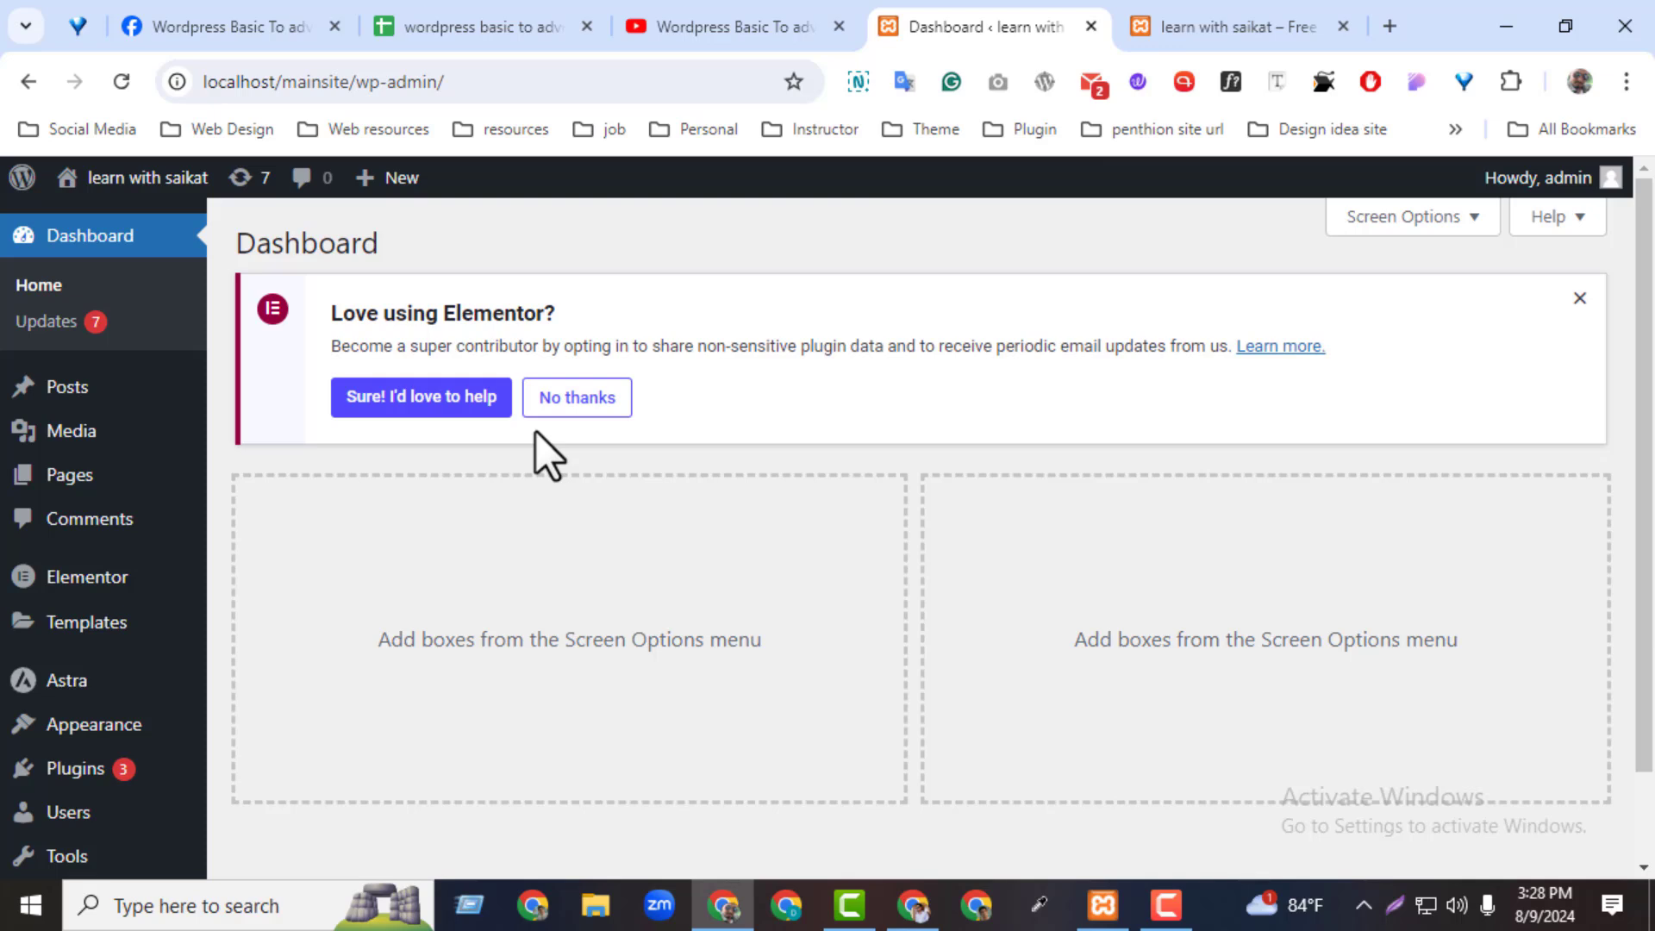
# Open the installed plugins list and check the Elementor and Elementor Pro entries
pyautogui.click(105, 774)
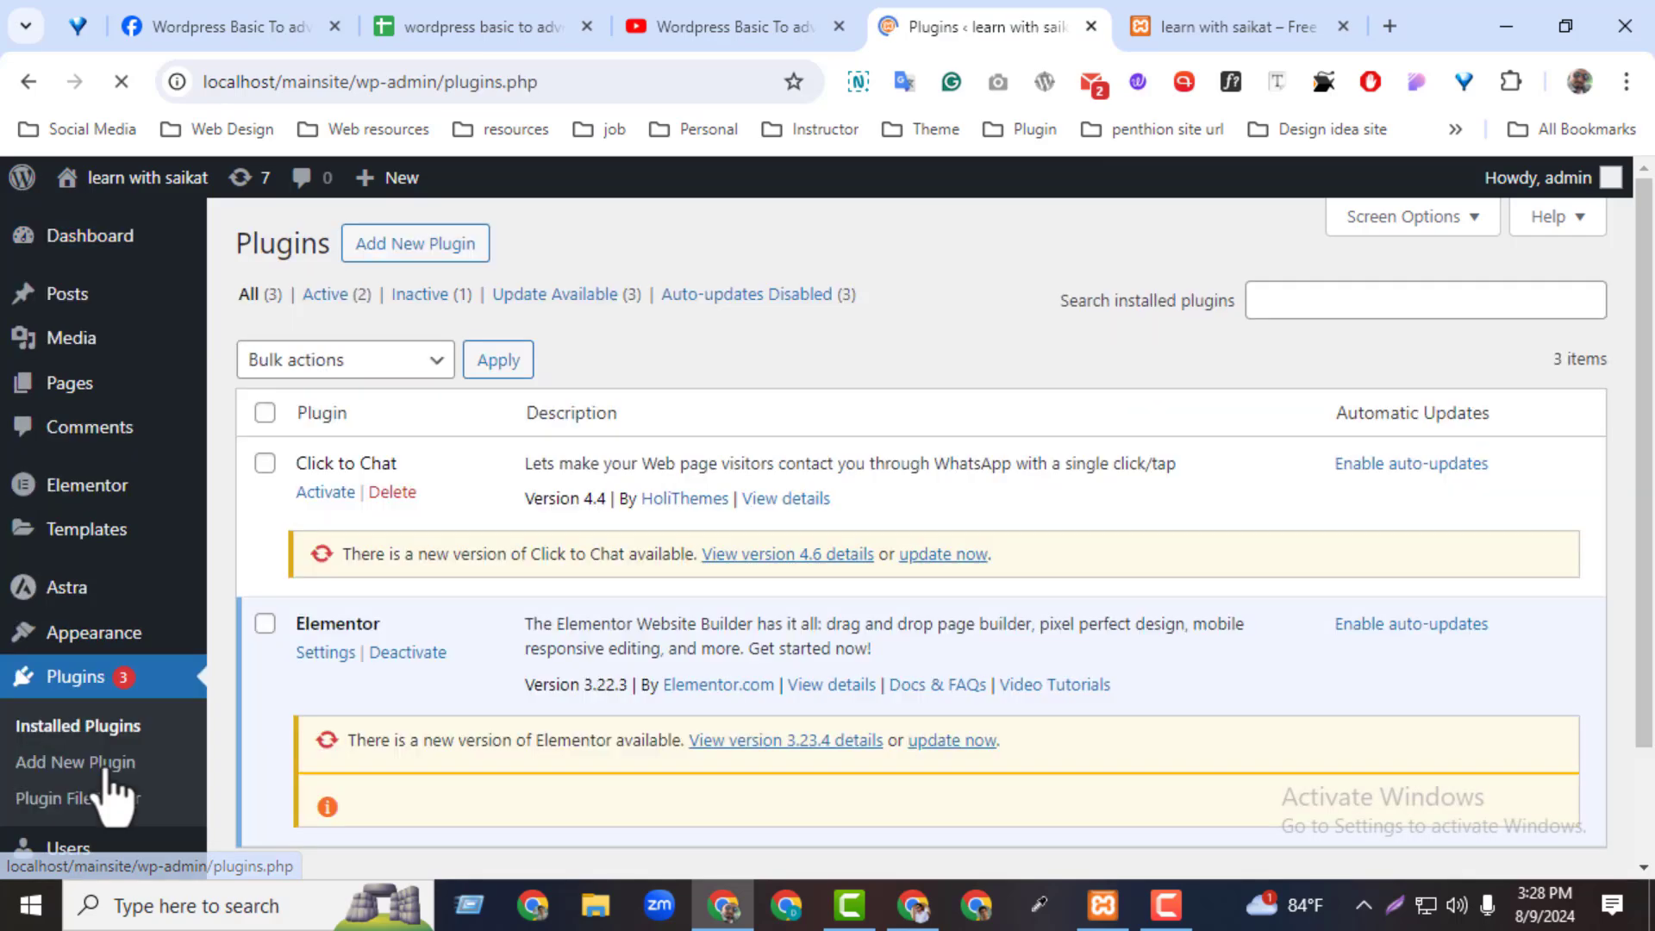
pyautogui.scroll(-2, 103, 793)
pyautogui.scroll(-3, 362, 293)
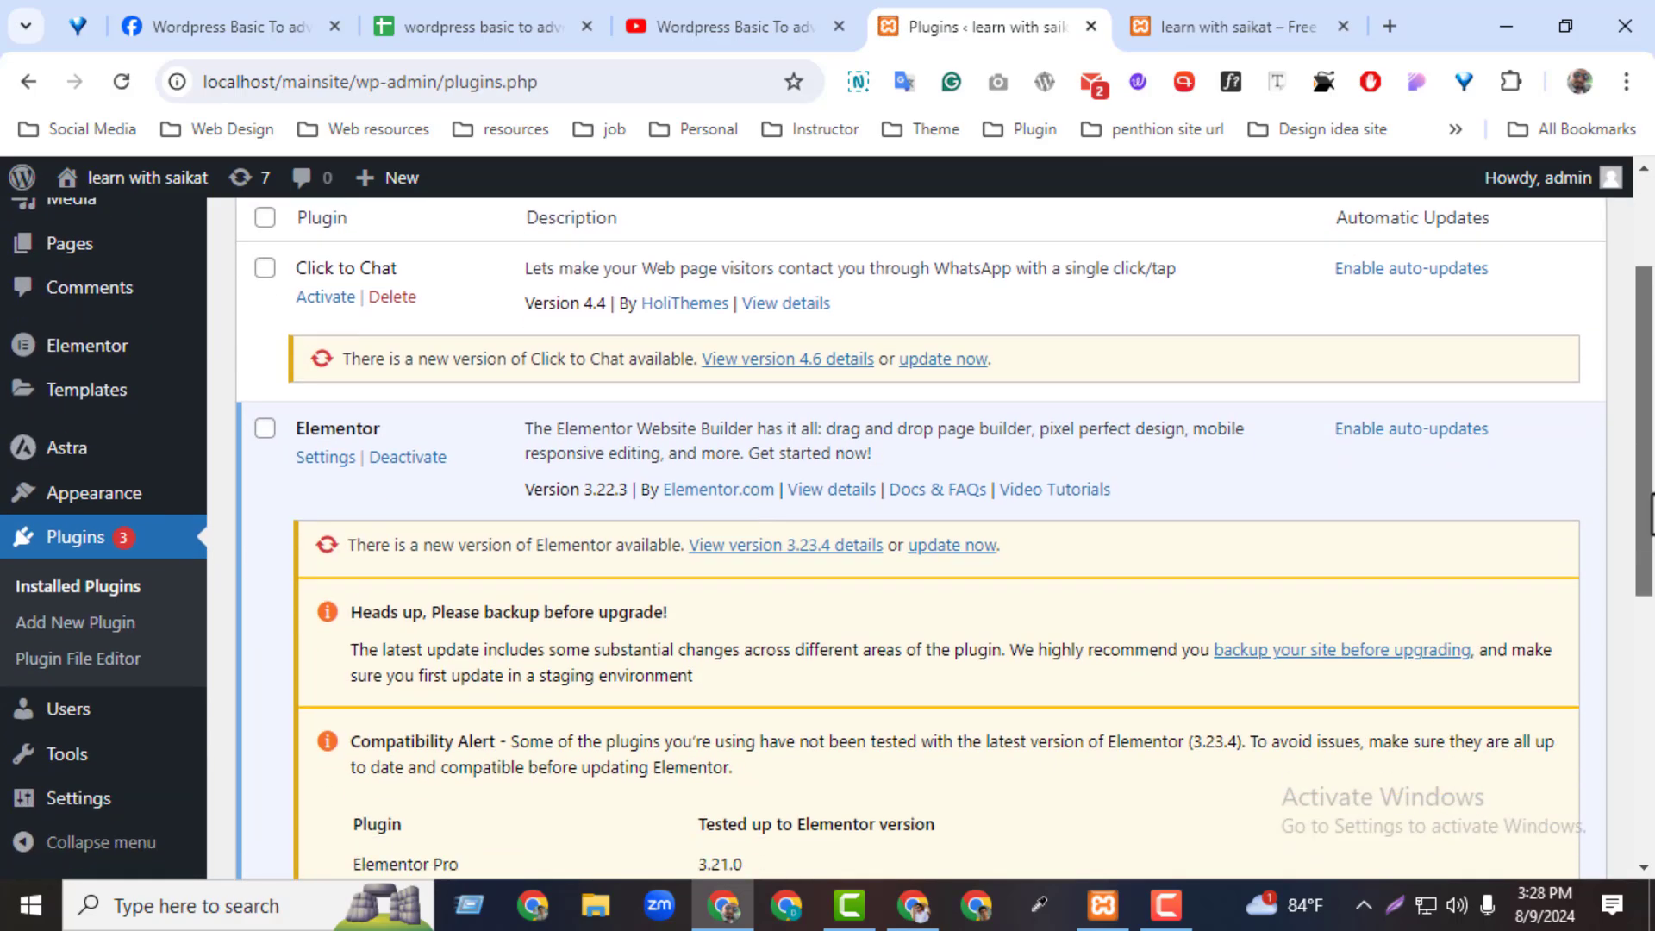
pyautogui.moveTo(381, 288); pyautogui.dragTo(319, 288)
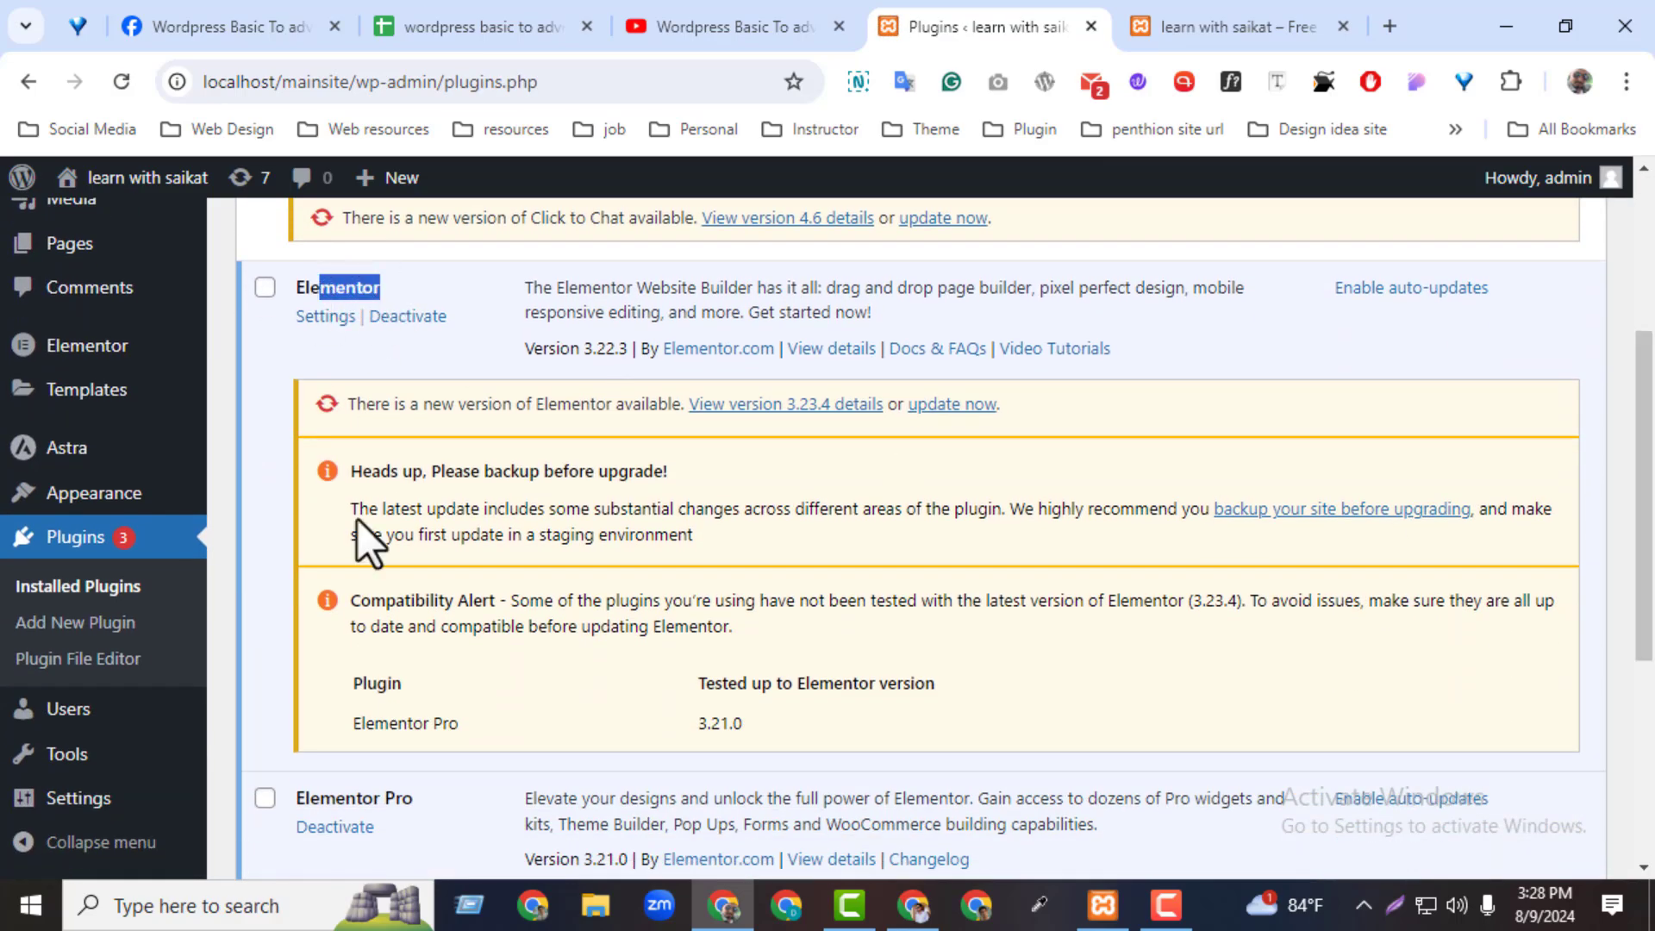
pyautogui.moveTo(419, 792); pyautogui.dragTo(291, 794)
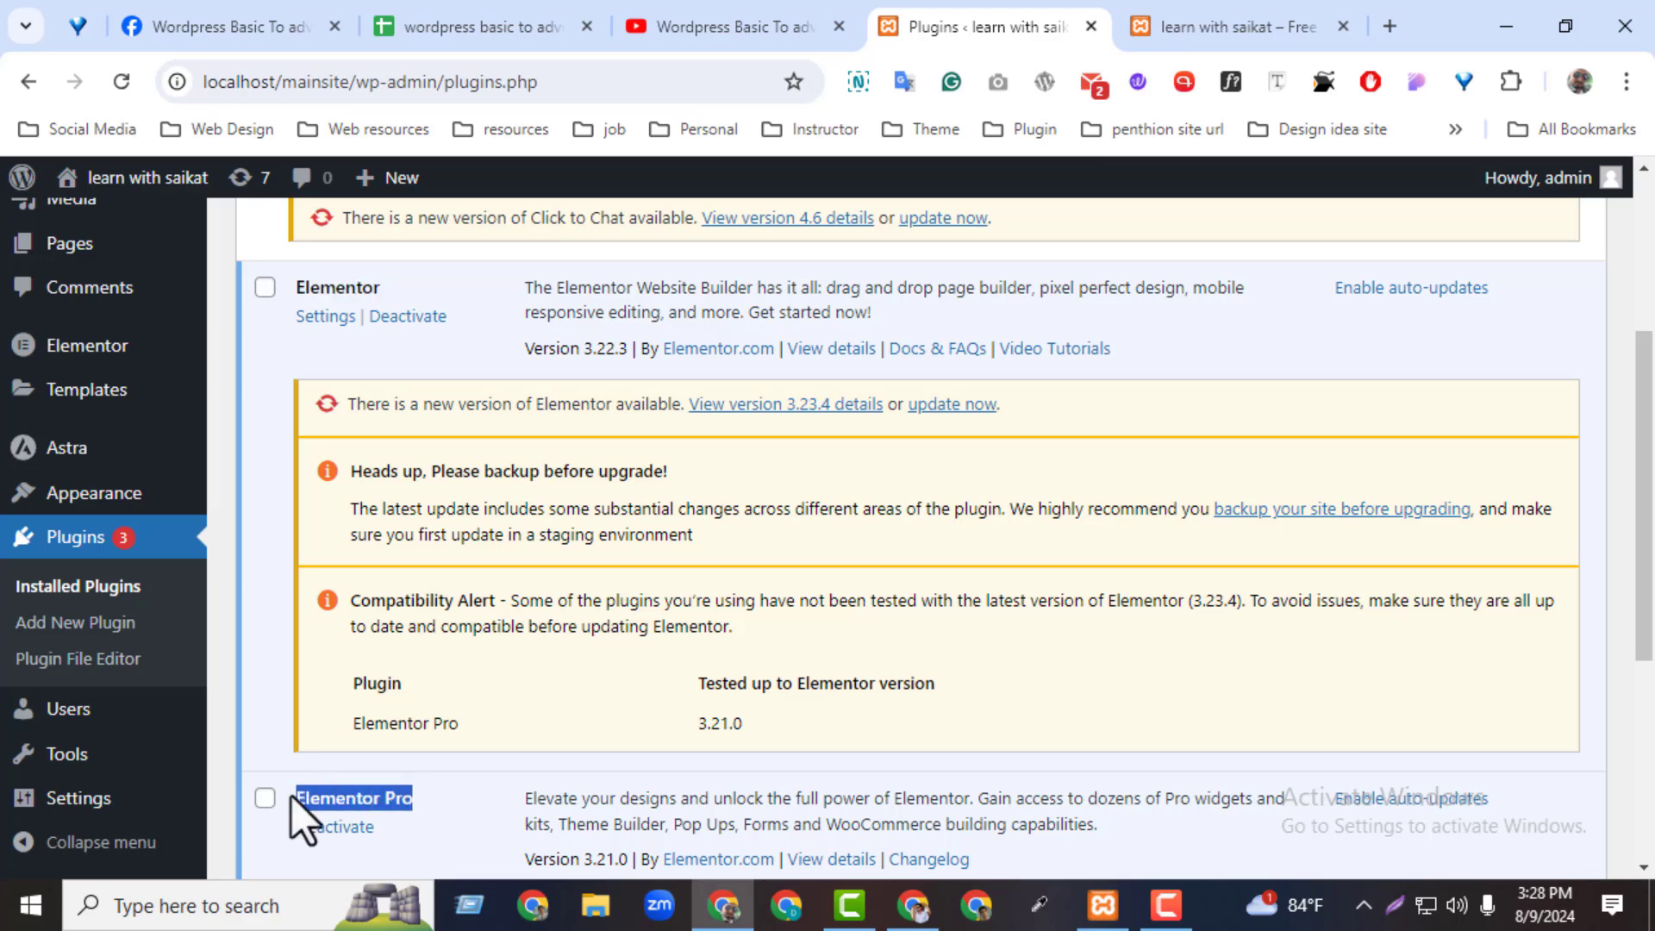
pyautogui.click(266, 717)
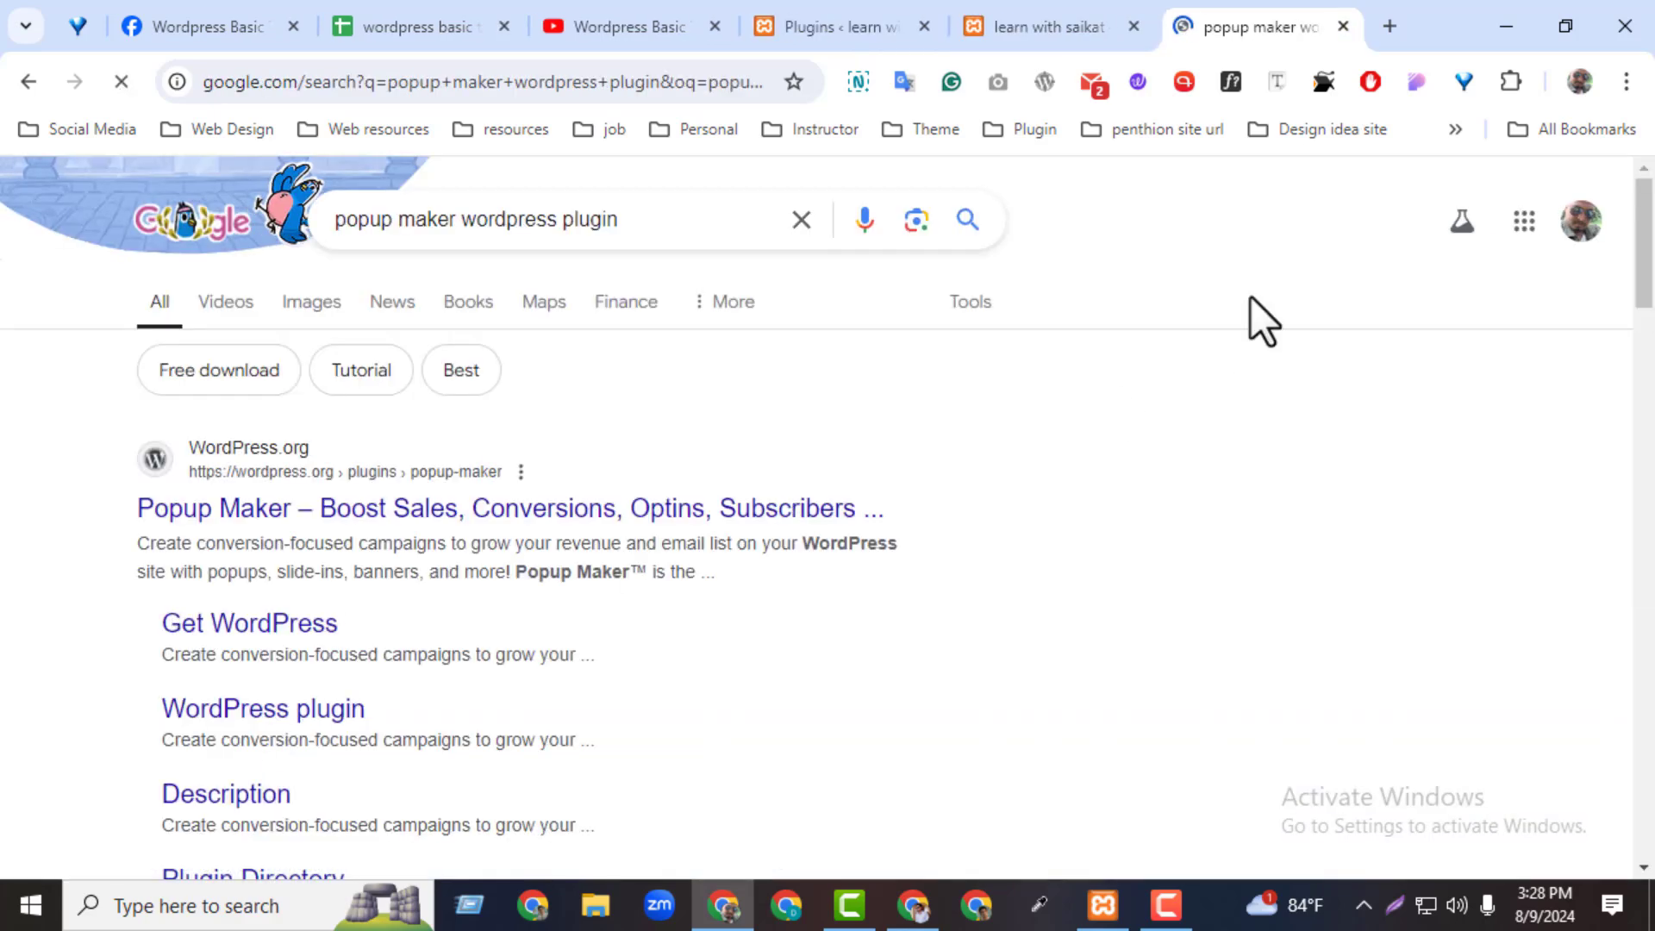
# Reopen the closed Elite Car BD tab to view its popup again, and return to the installed plugins page
pyautogui.hotkey('ctrl', 'shift', 't')
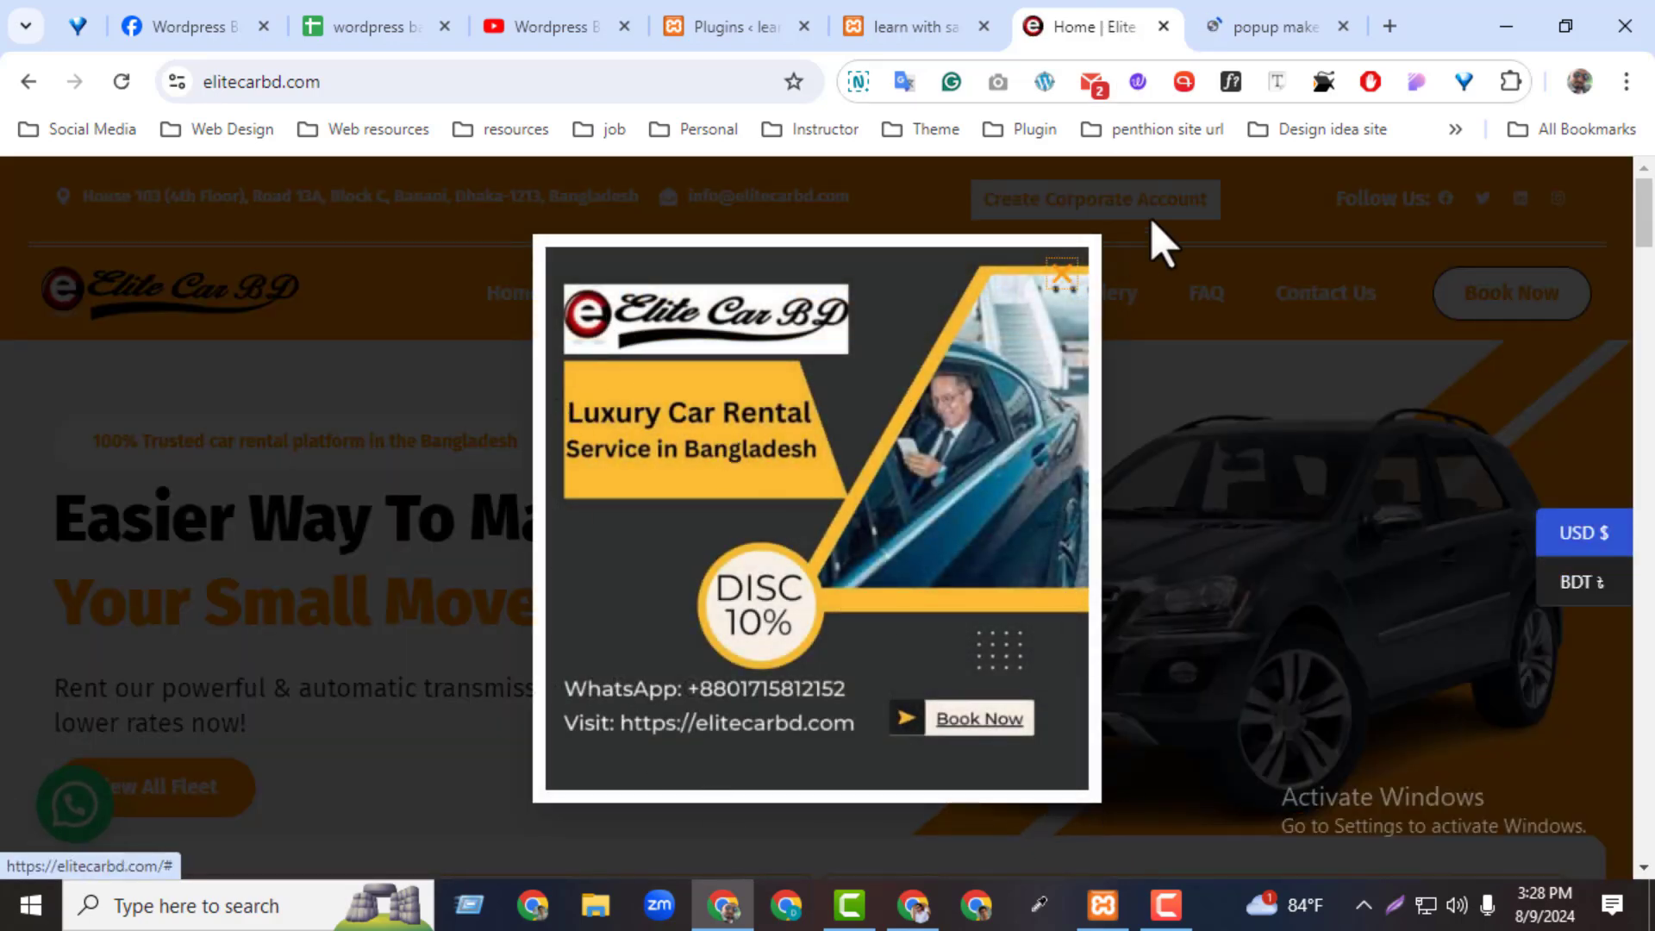
pyautogui.click(1168, 28)
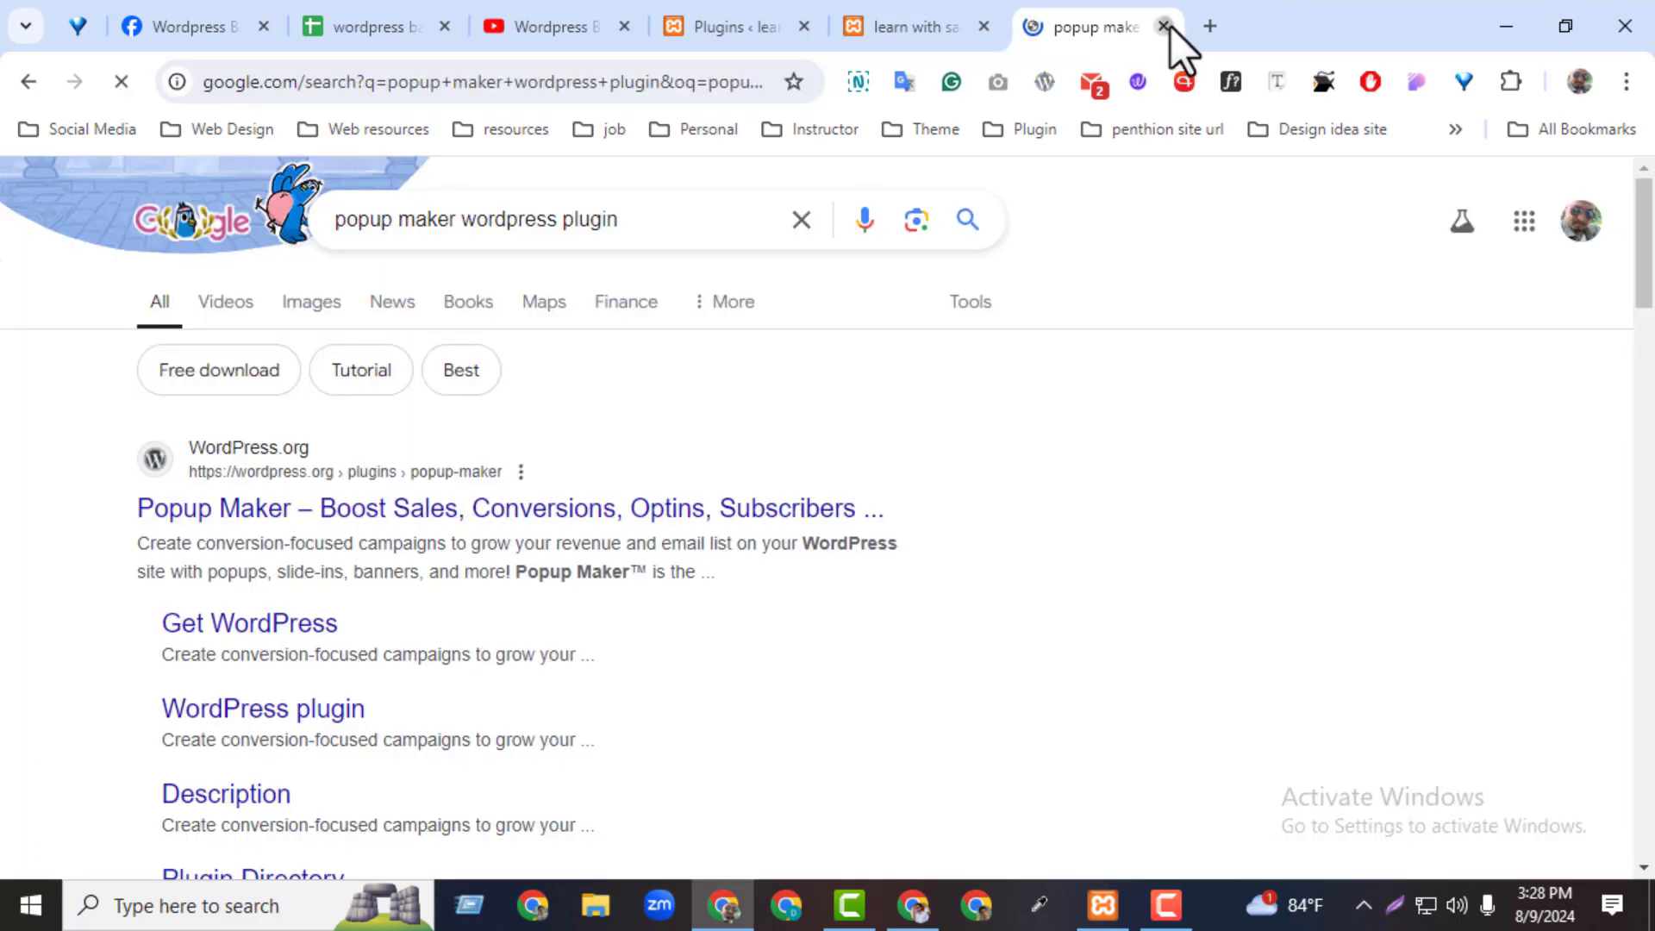
pyautogui.click(1163, 27)
pyautogui.click(924, 34)
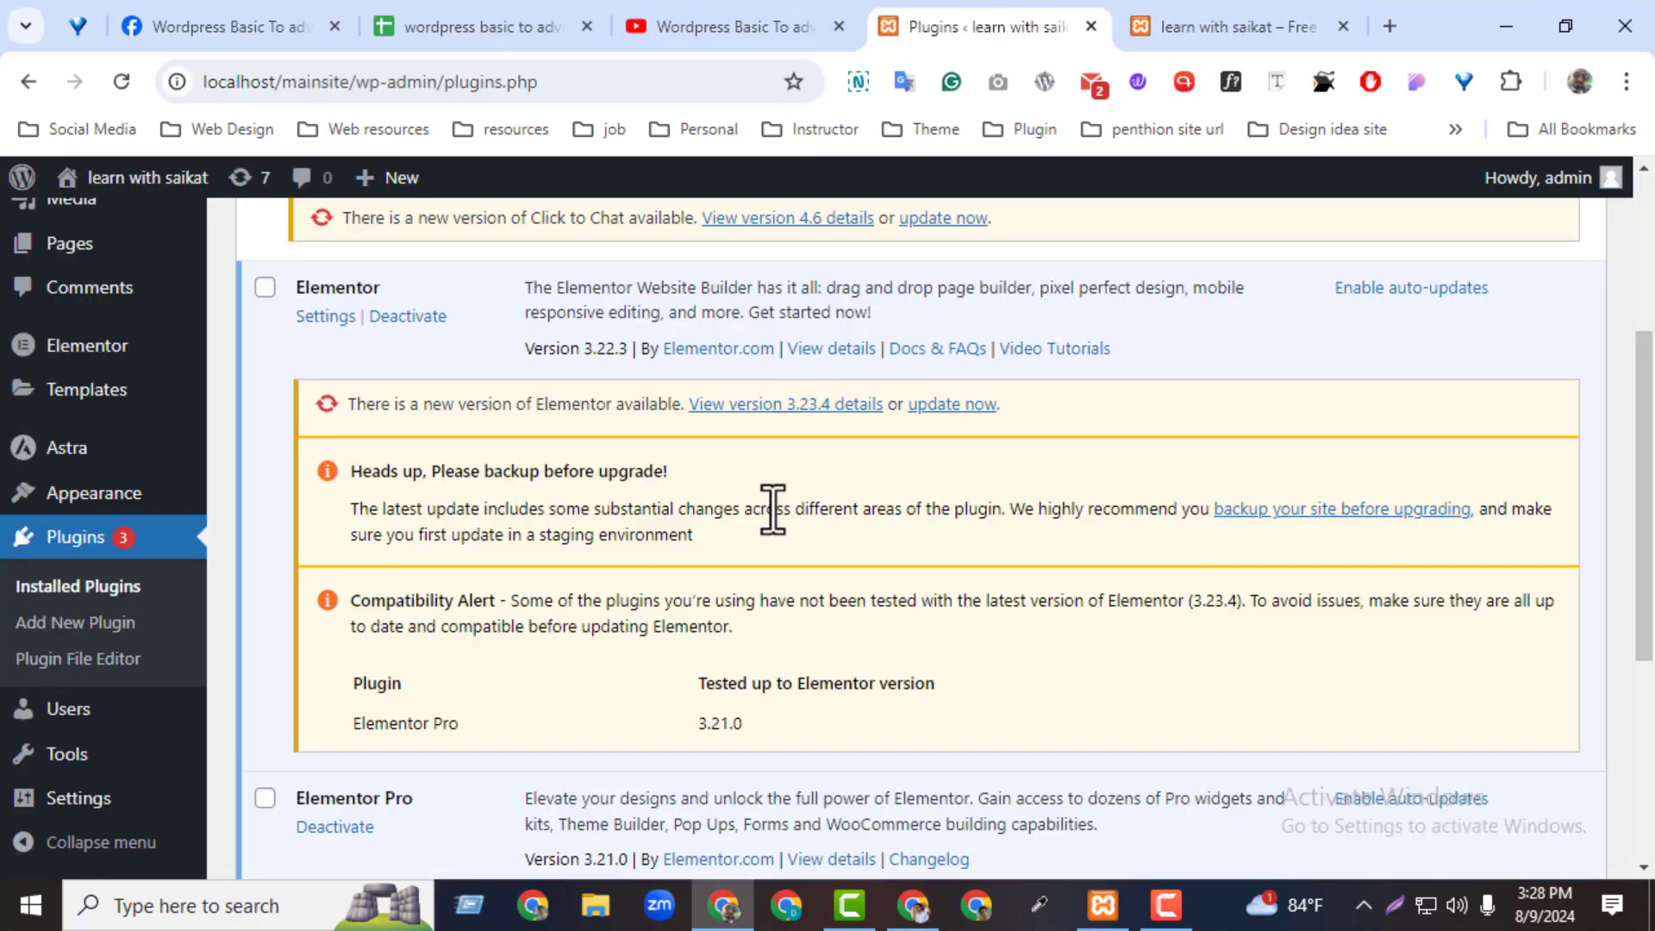
# Open the Popups section of the Elementor templates in the WordPress admin
pyautogui.moveTo(1645, 452); pyautogui.dragTo(1645, 291)
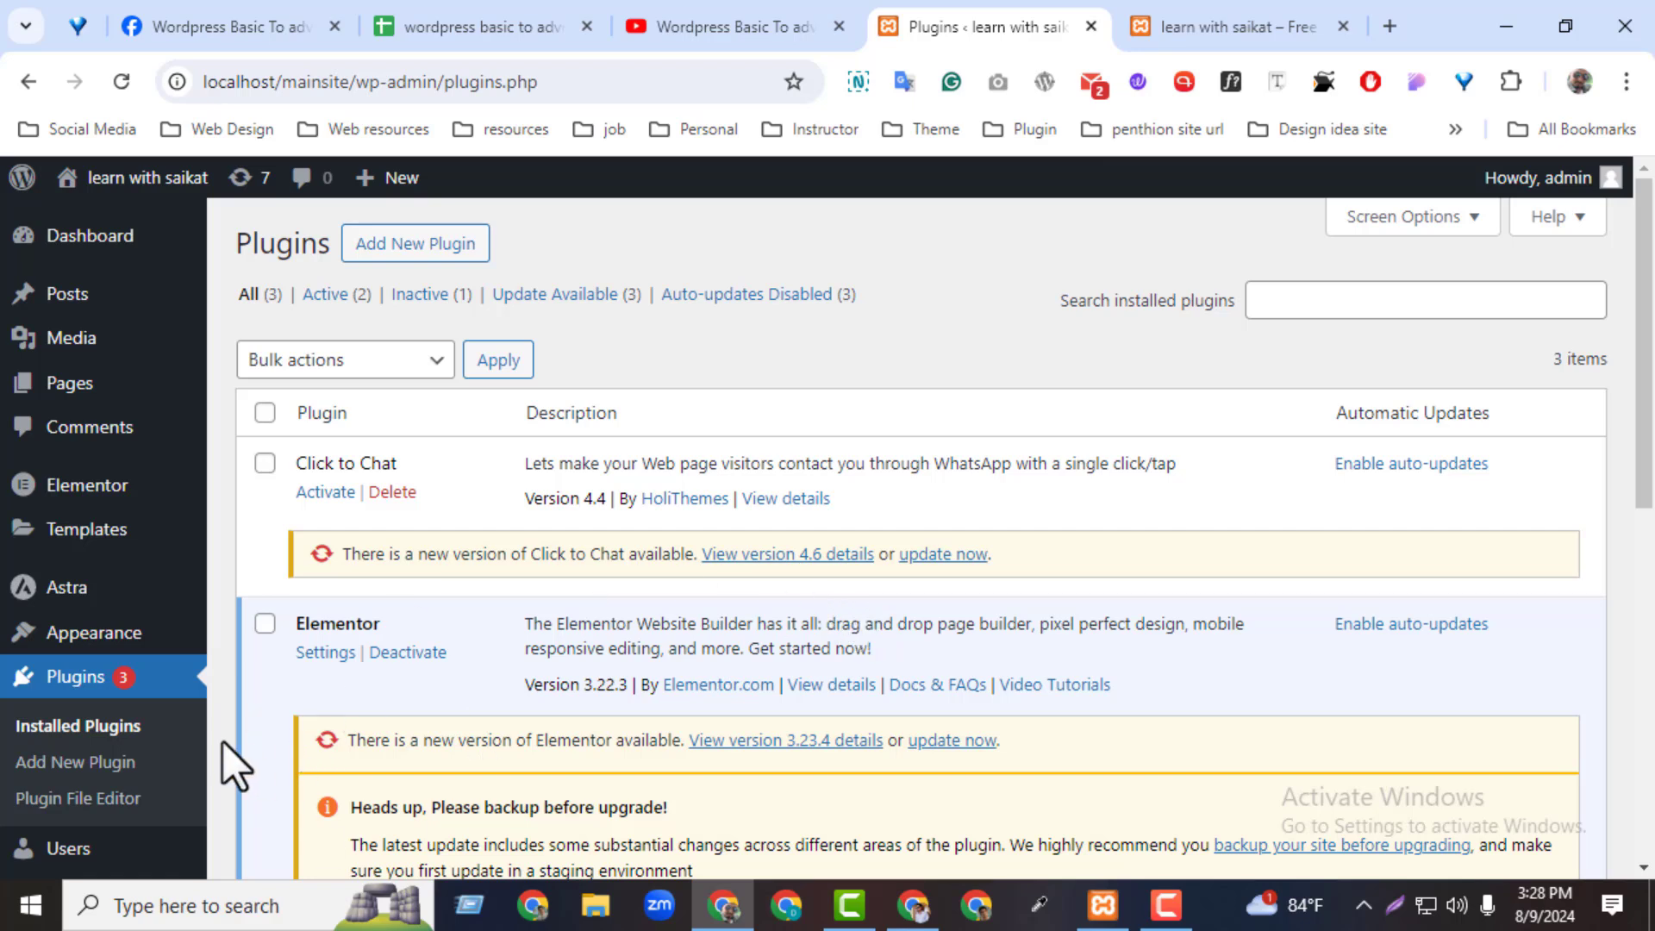
pyautogui.moveTo(105, 530)
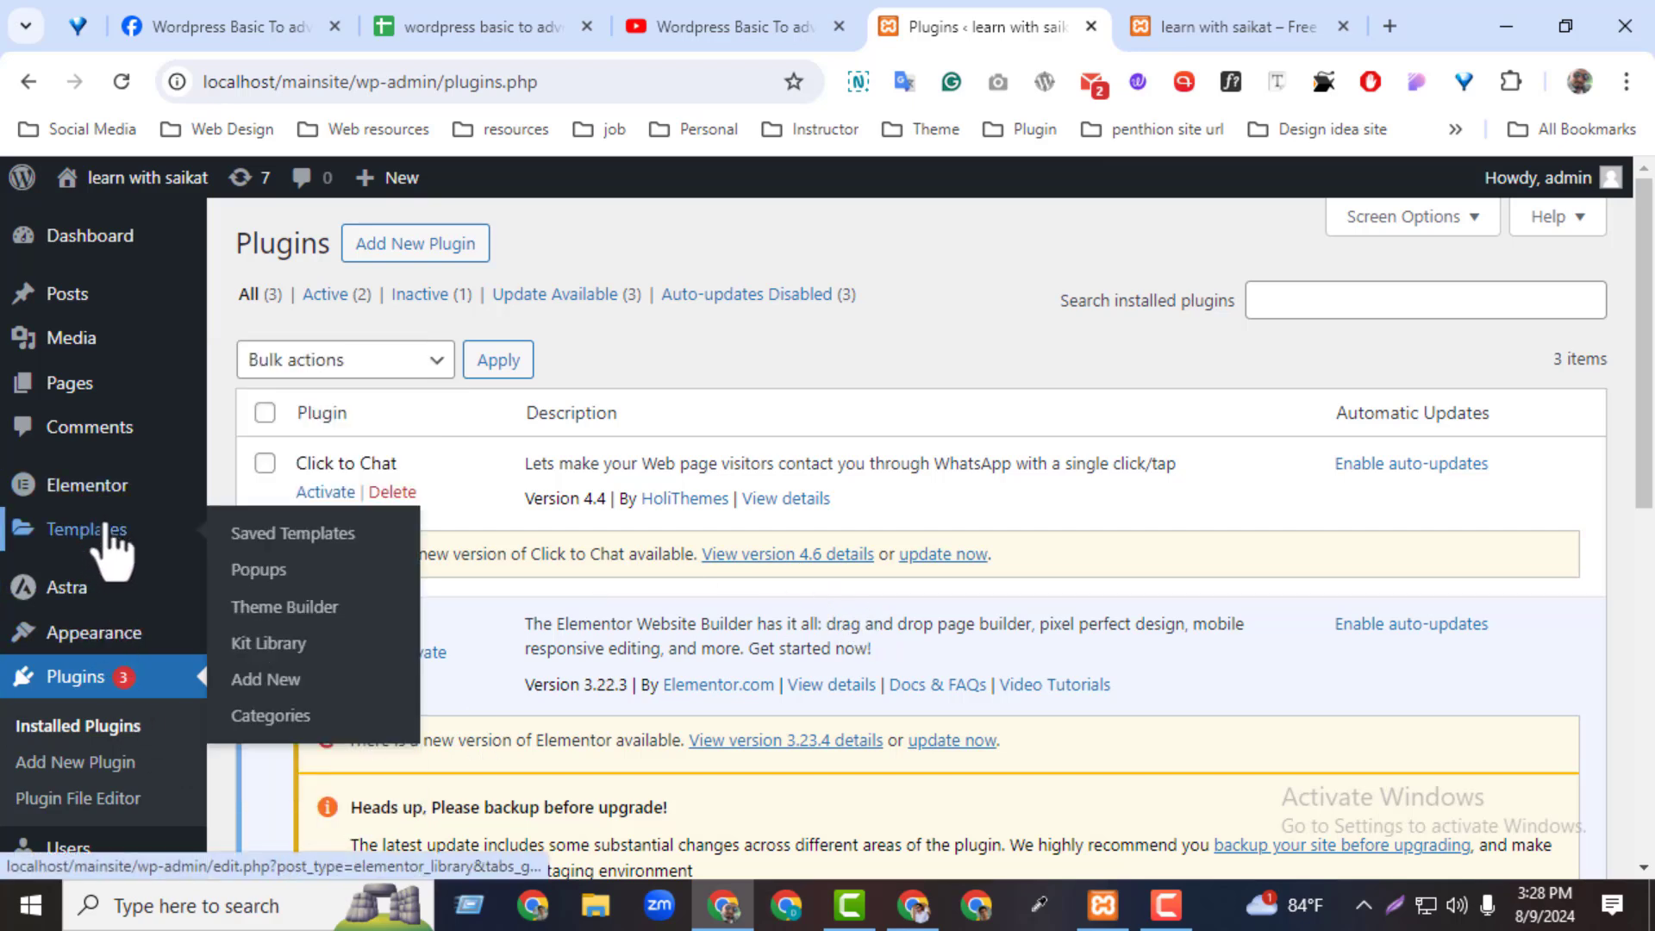
pyautogui.click(285, 574)
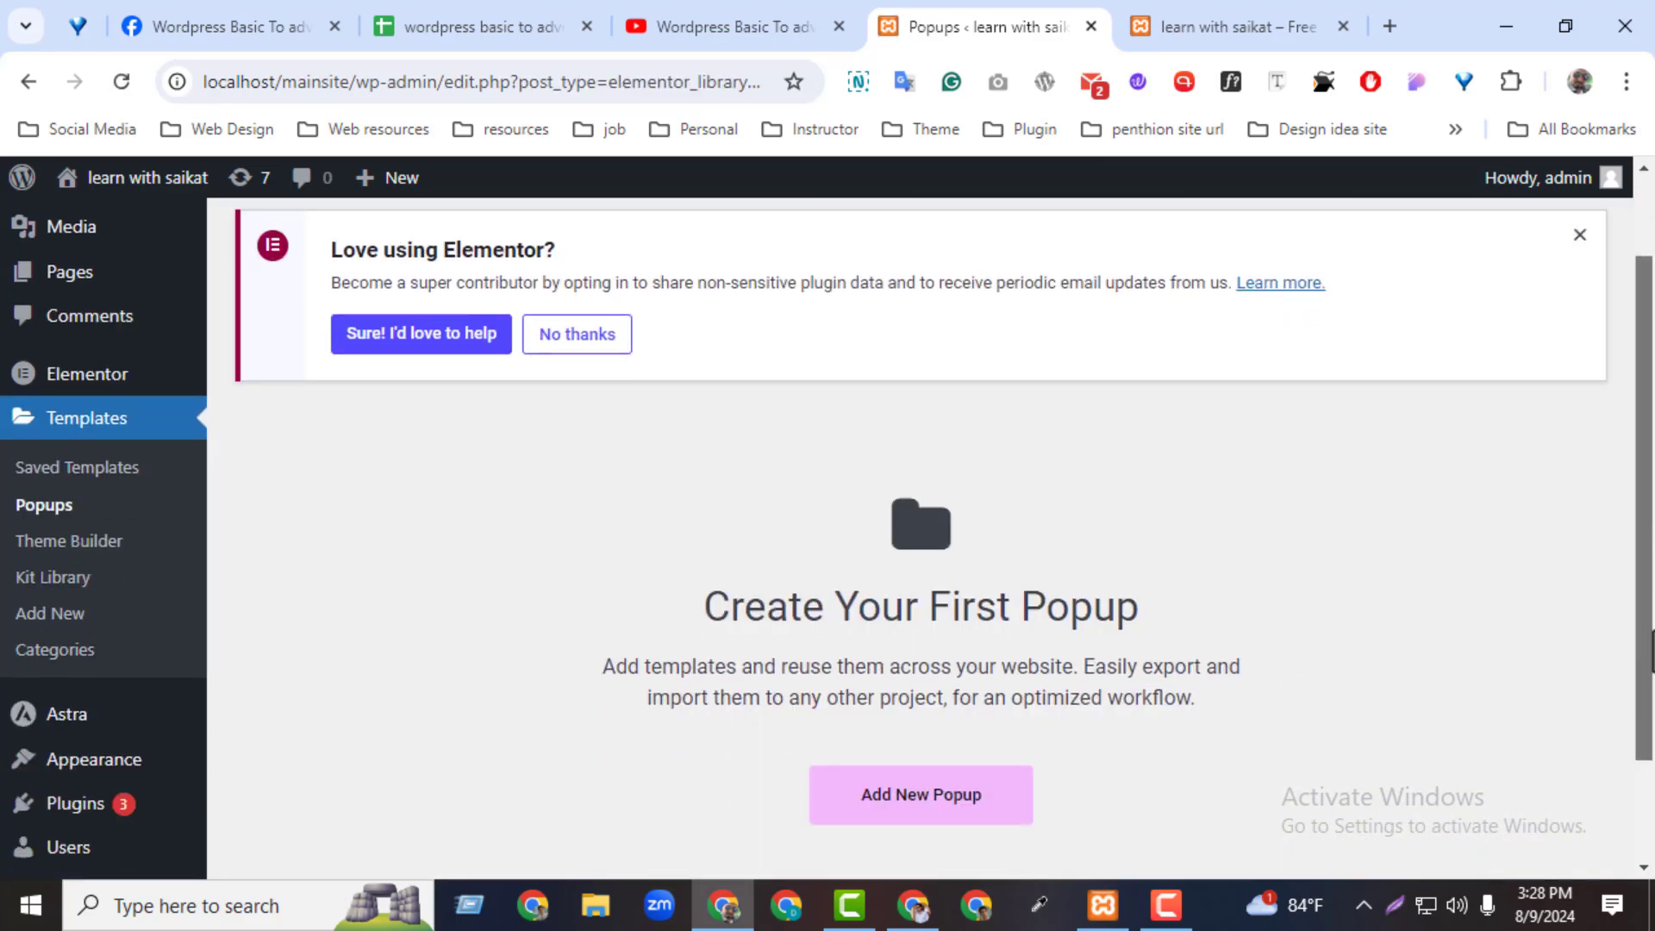
pyautogui.scroll(-1, 1009, 705)
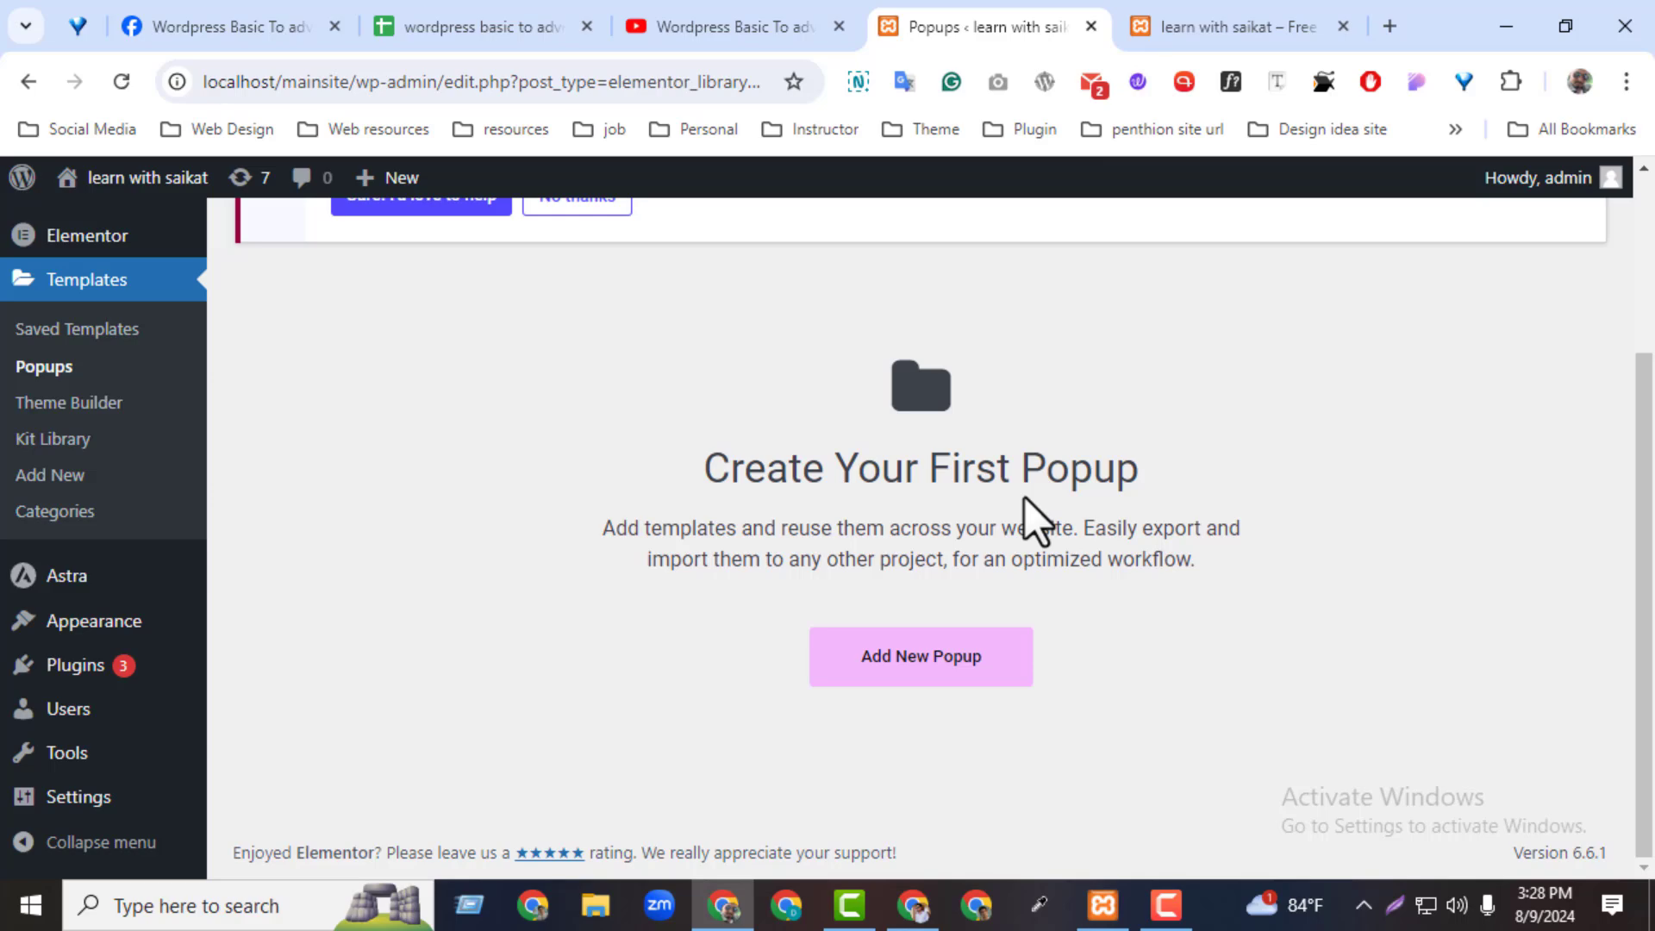
# Create a new template of type Popup named "main popup" and close the template library to start from a blank popup
pyautogui.click(979, 700)
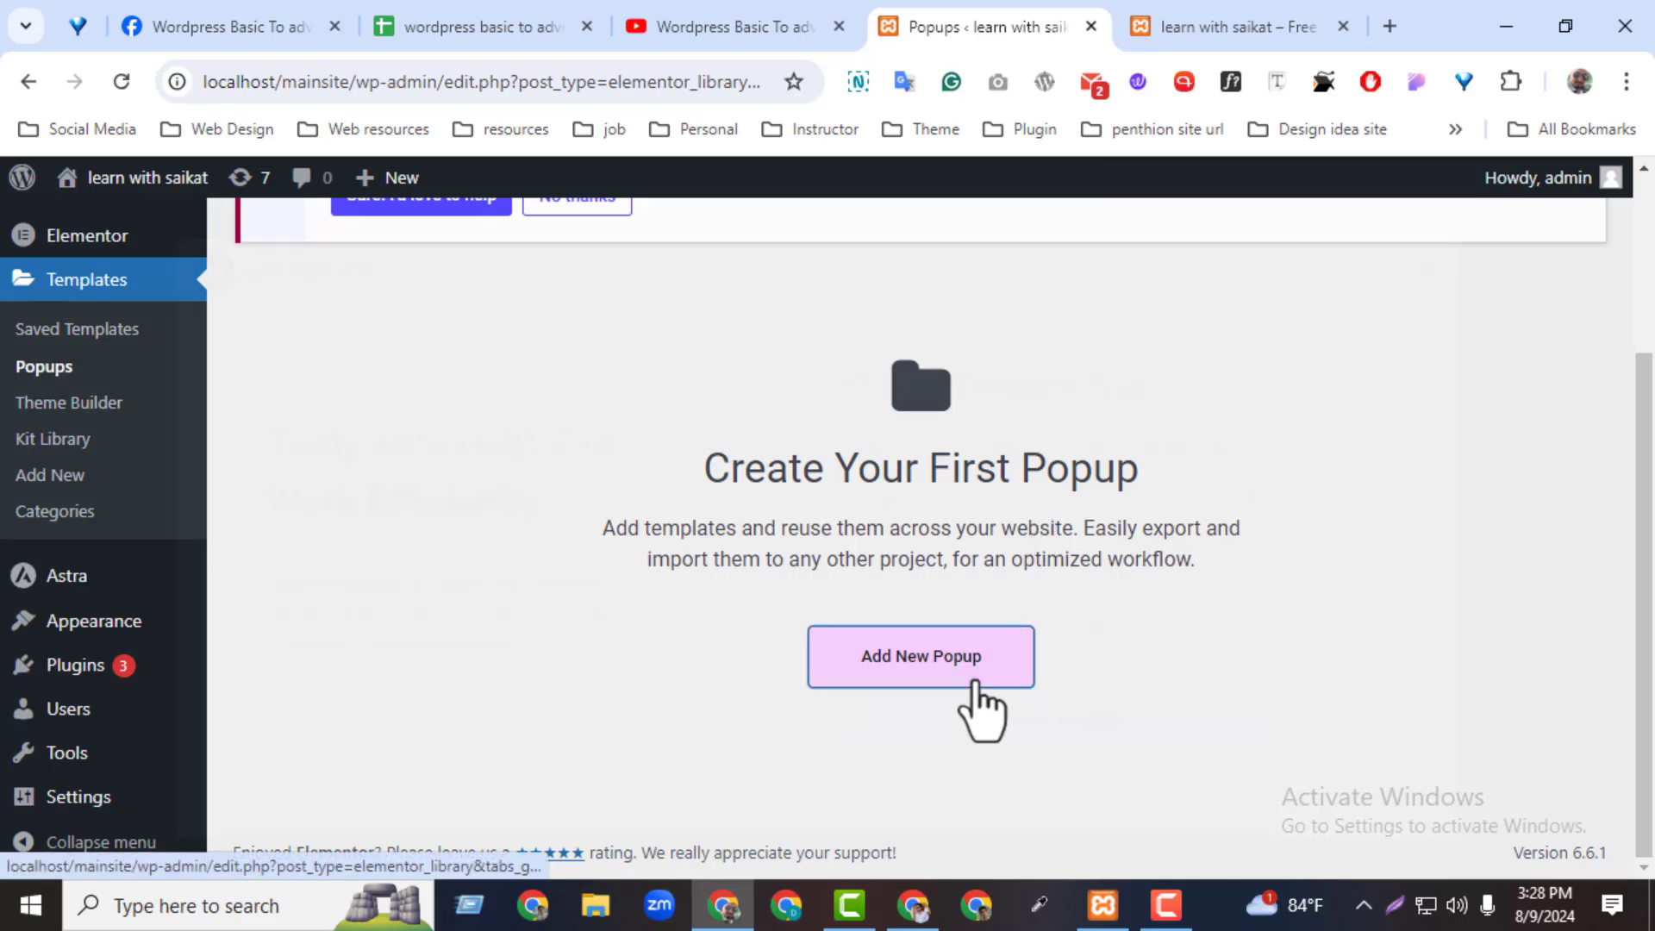
pyautogui.click(959, 524)
pyautogui.click(959, 525)
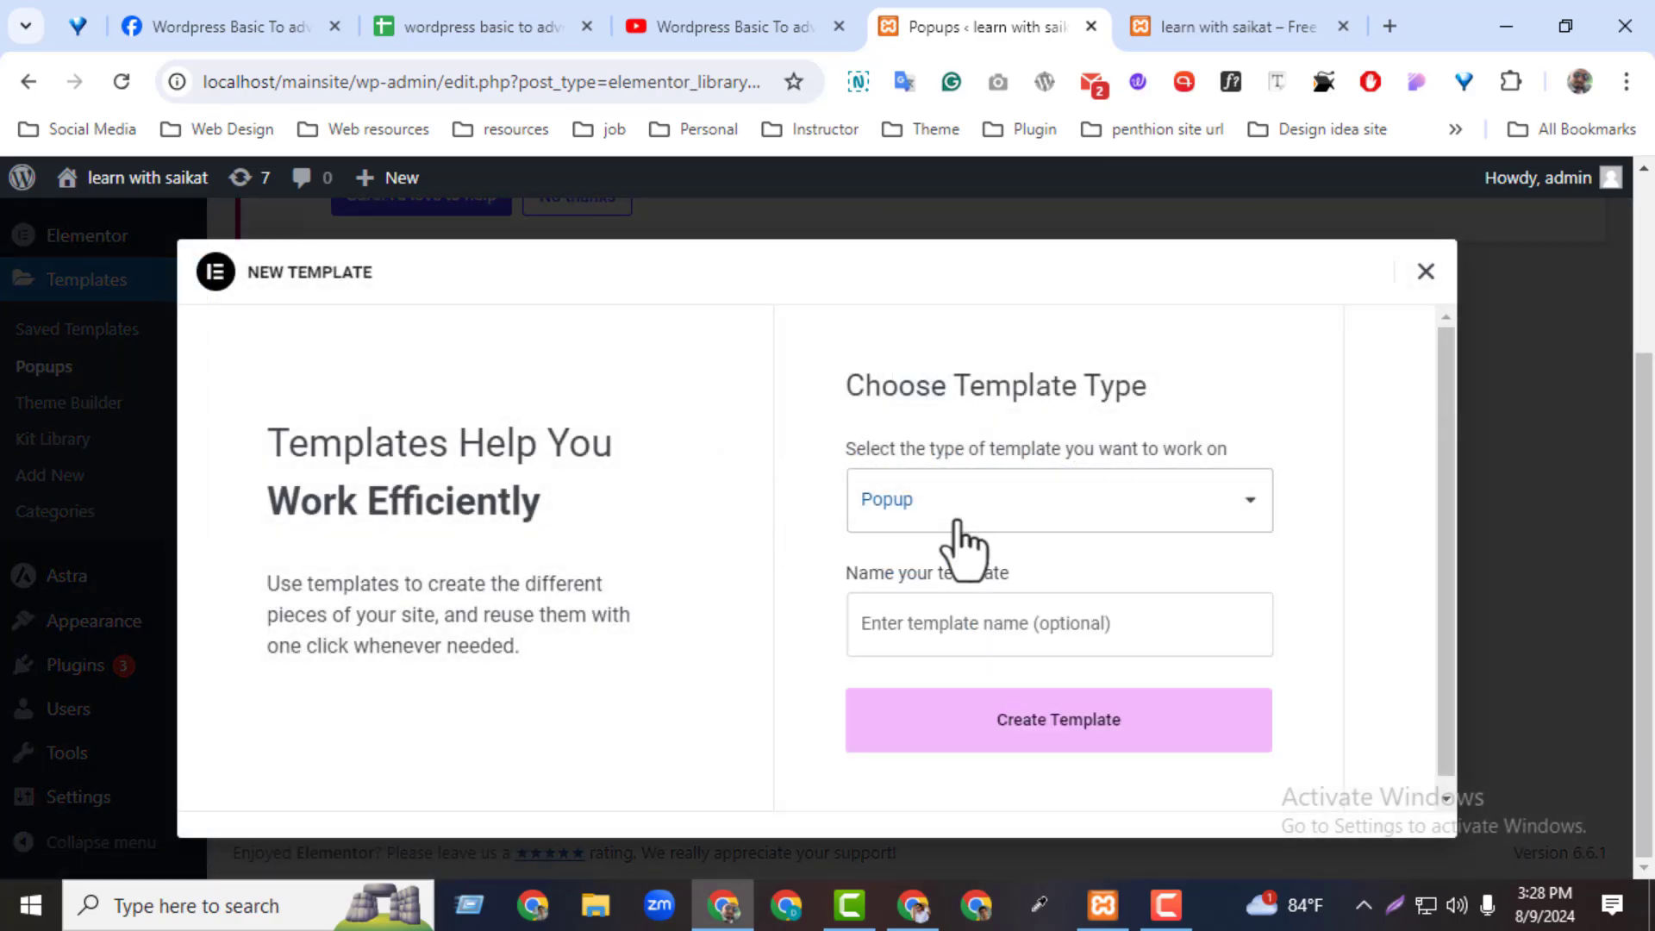
pyautogui.click(960, 525)
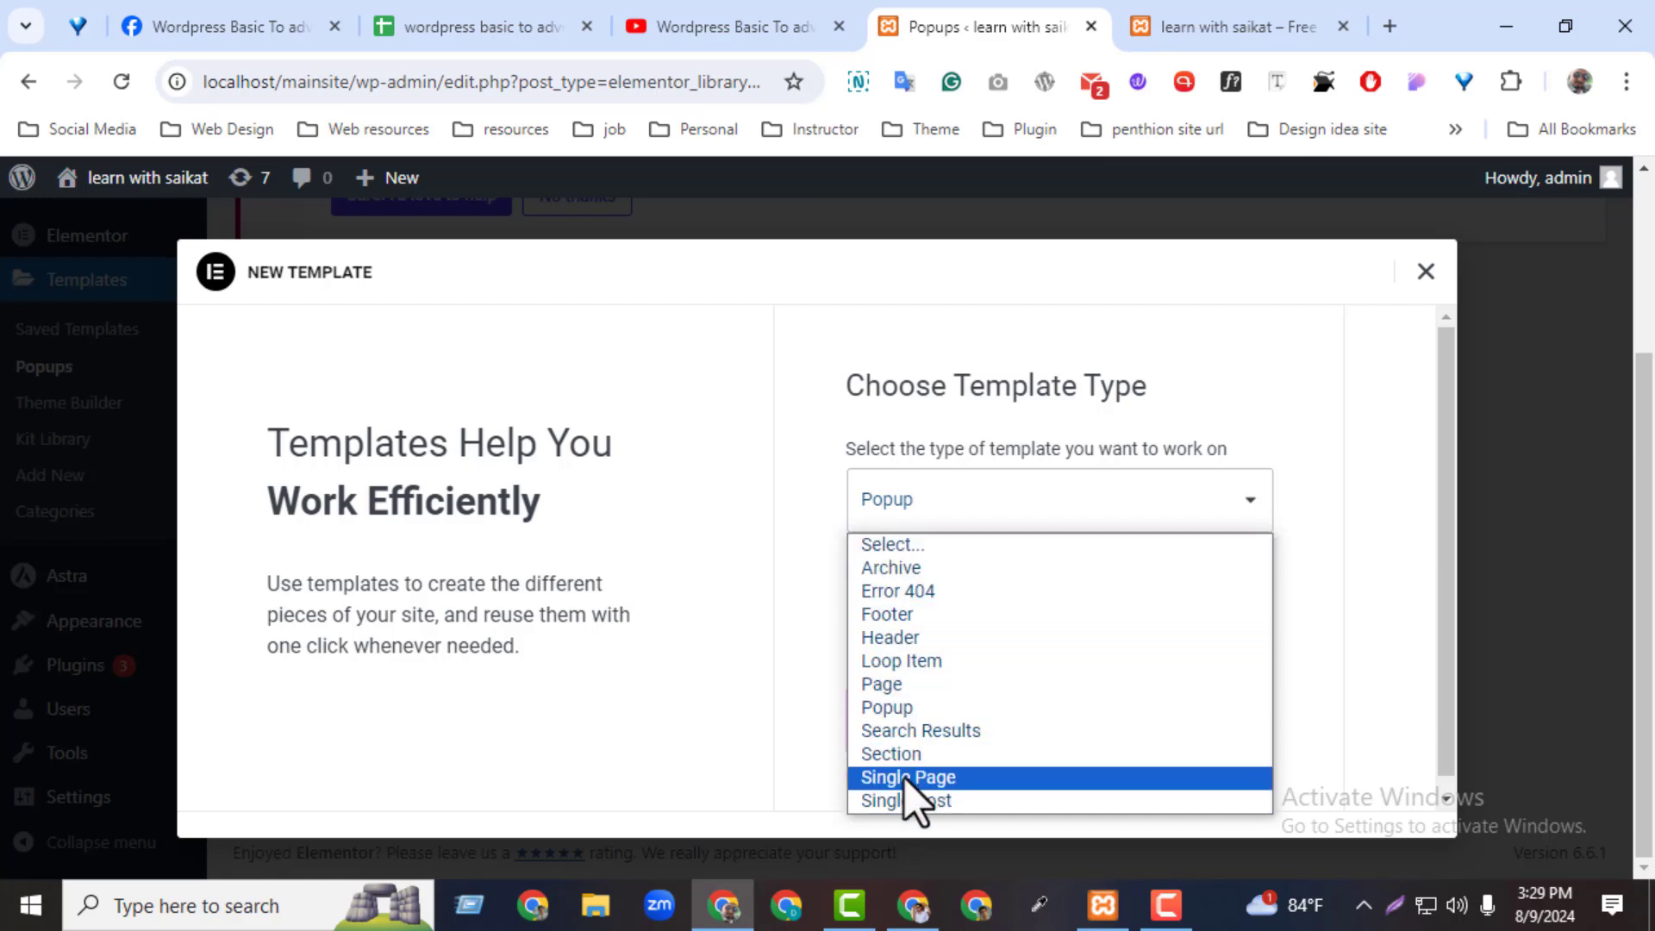
pyautogui.click(816, 662)
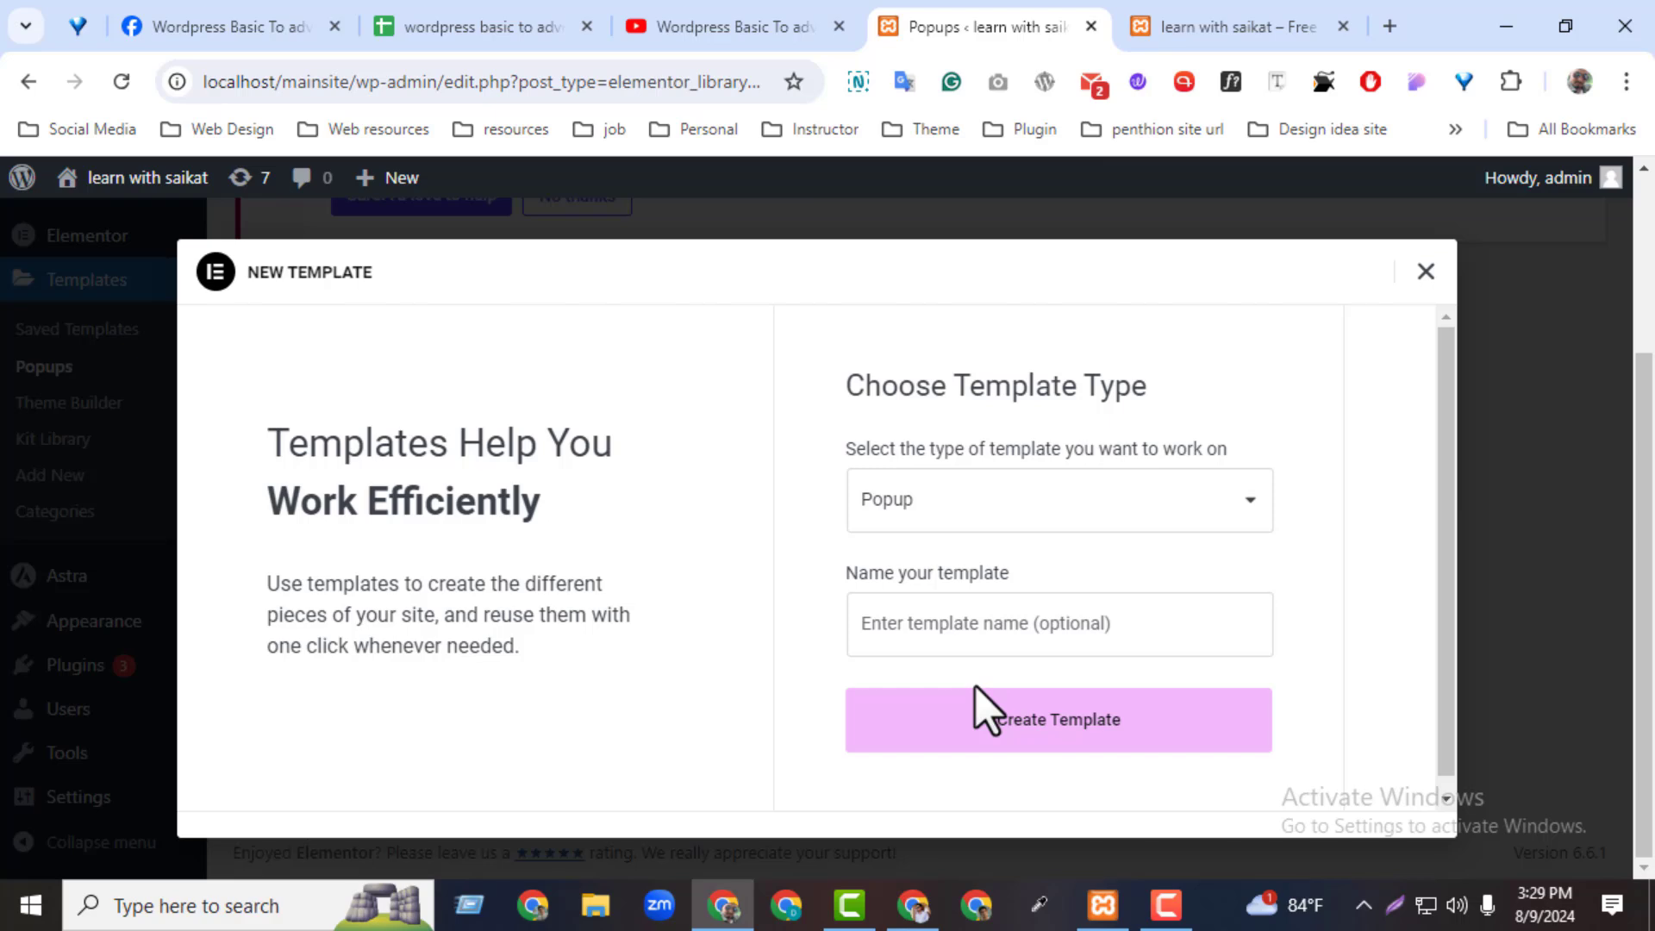
pyautogui.click(970, 639)
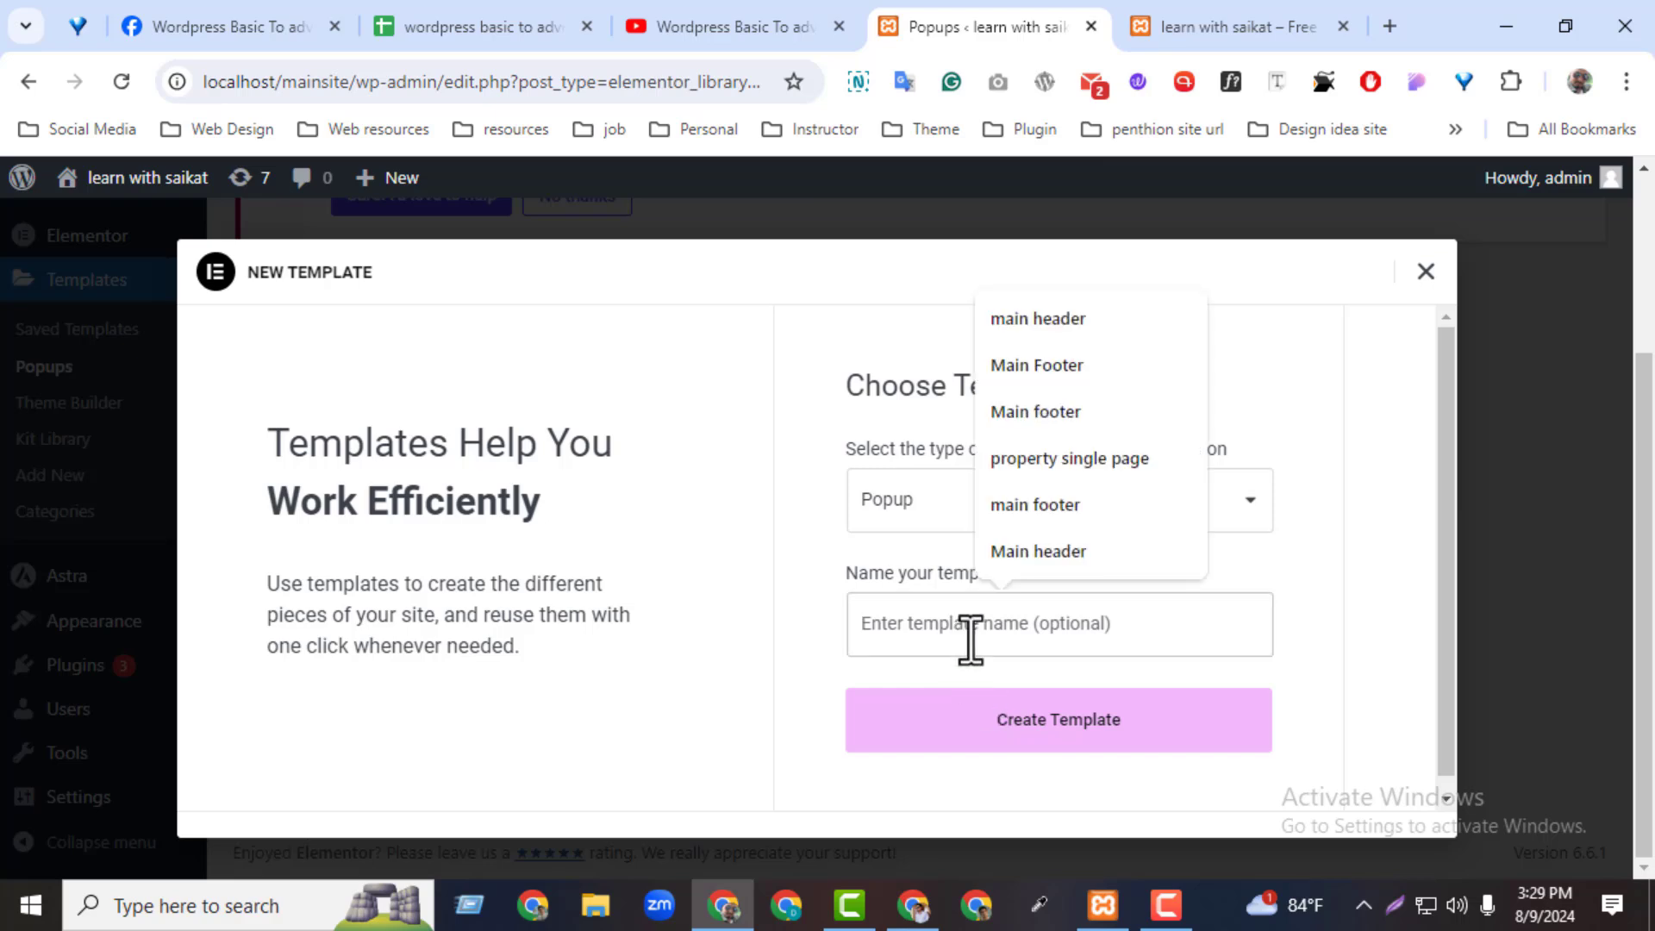
pyautogui.write('main popup')
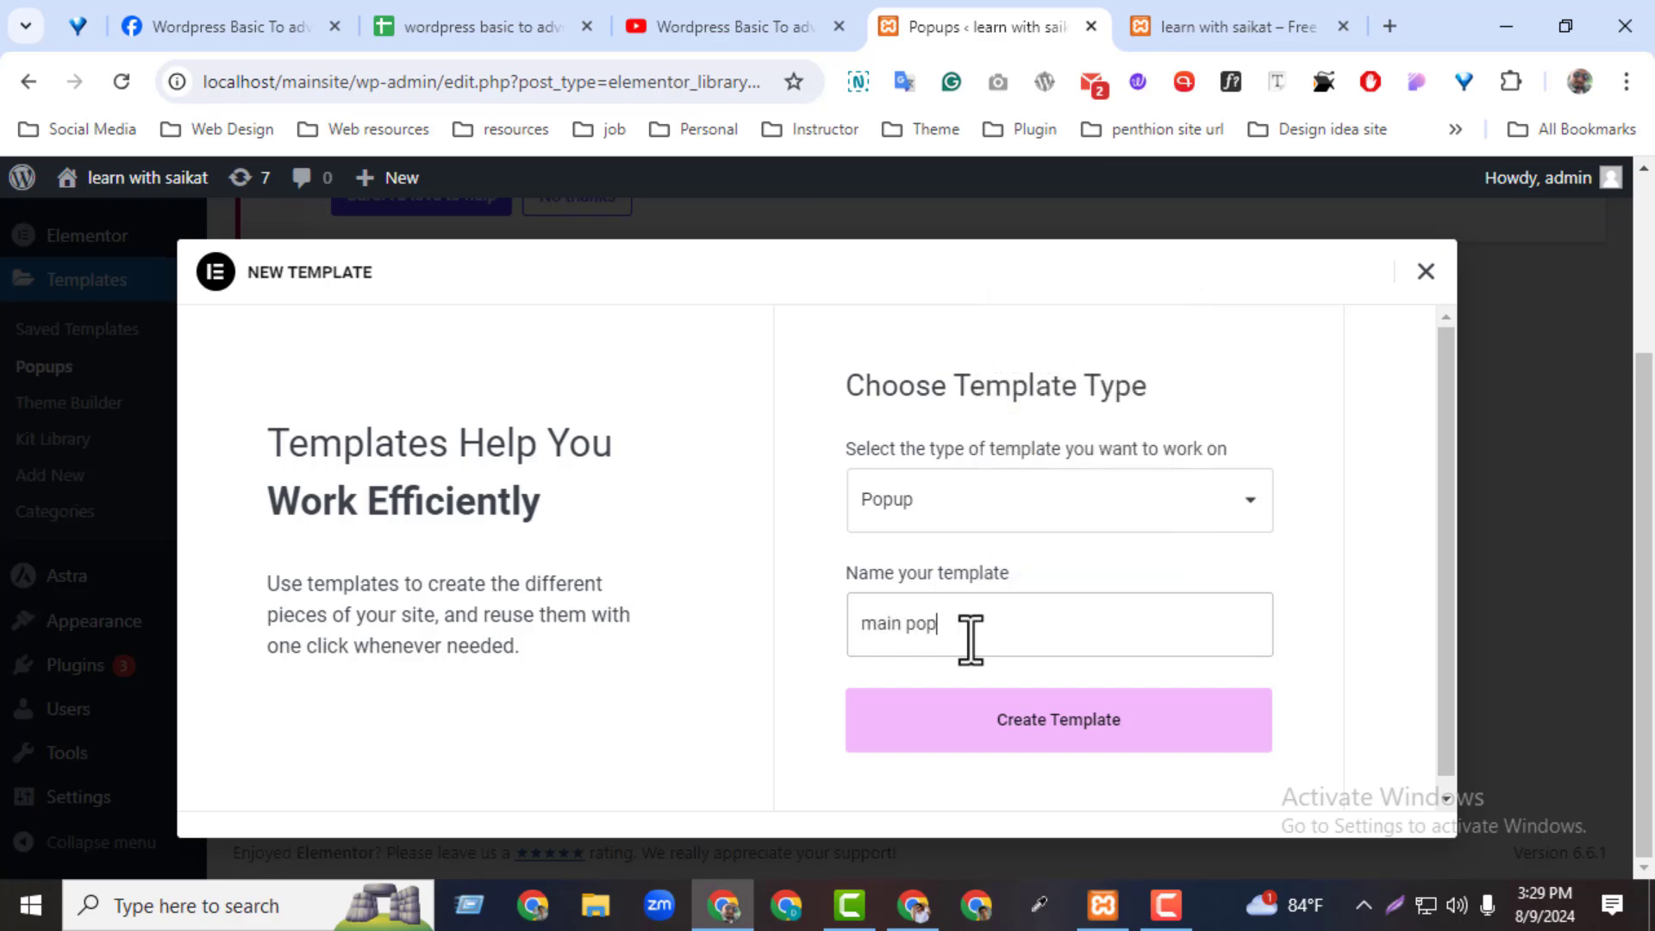
pyautogui.click(1004, 744)
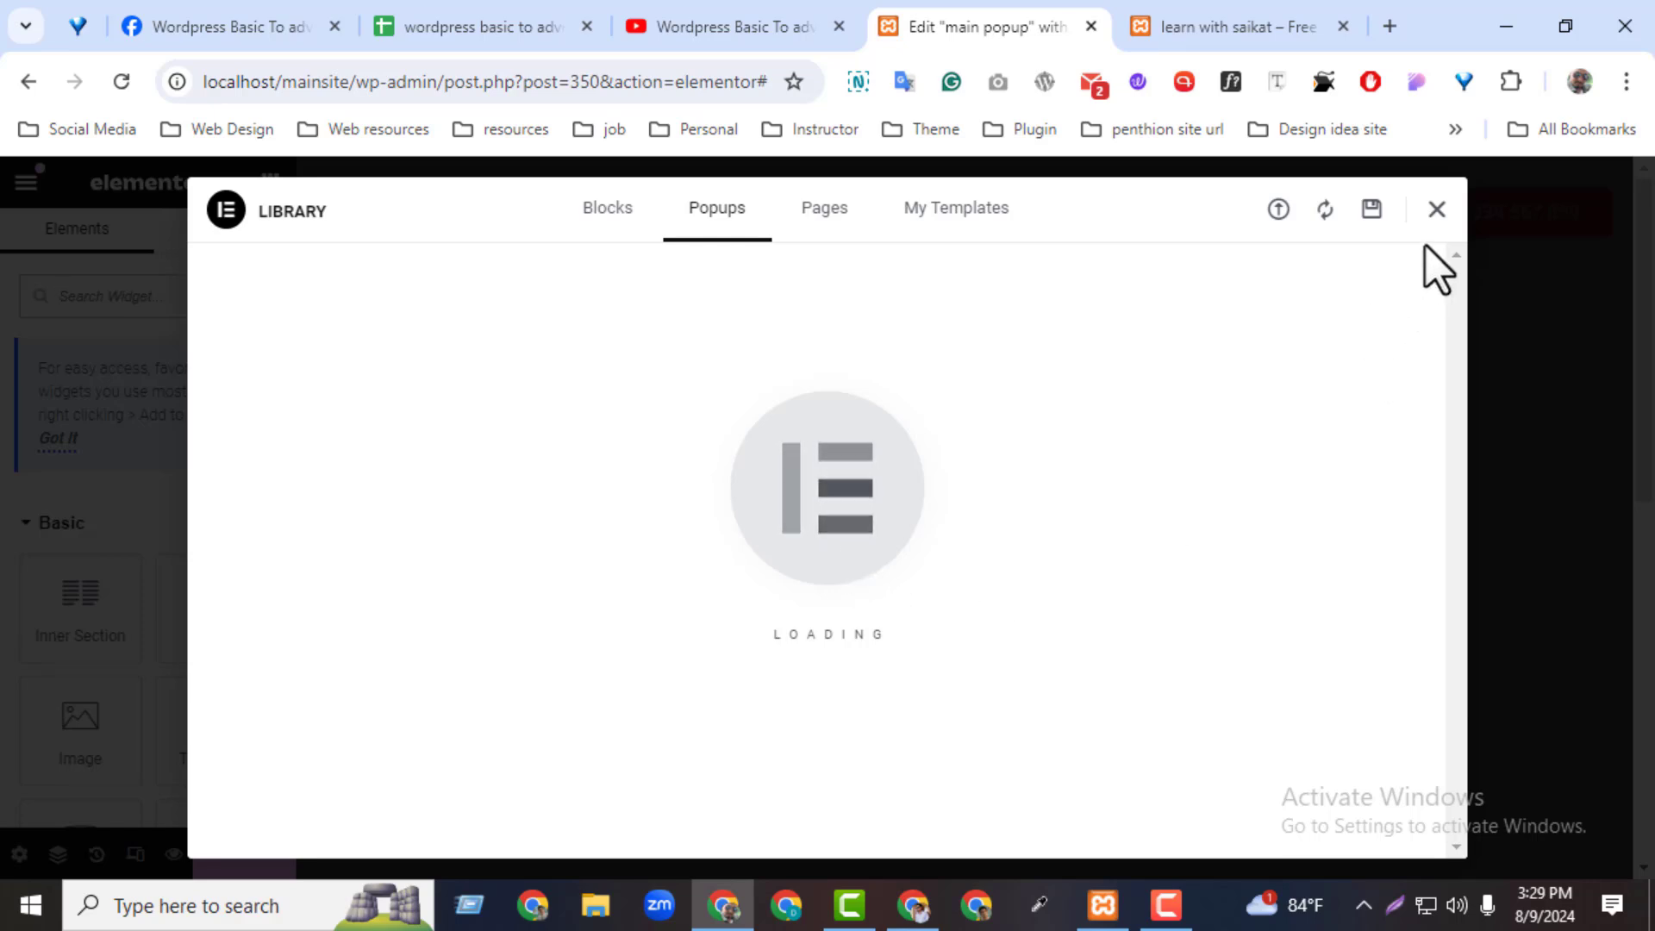
pyautogui.click(1436, 210)
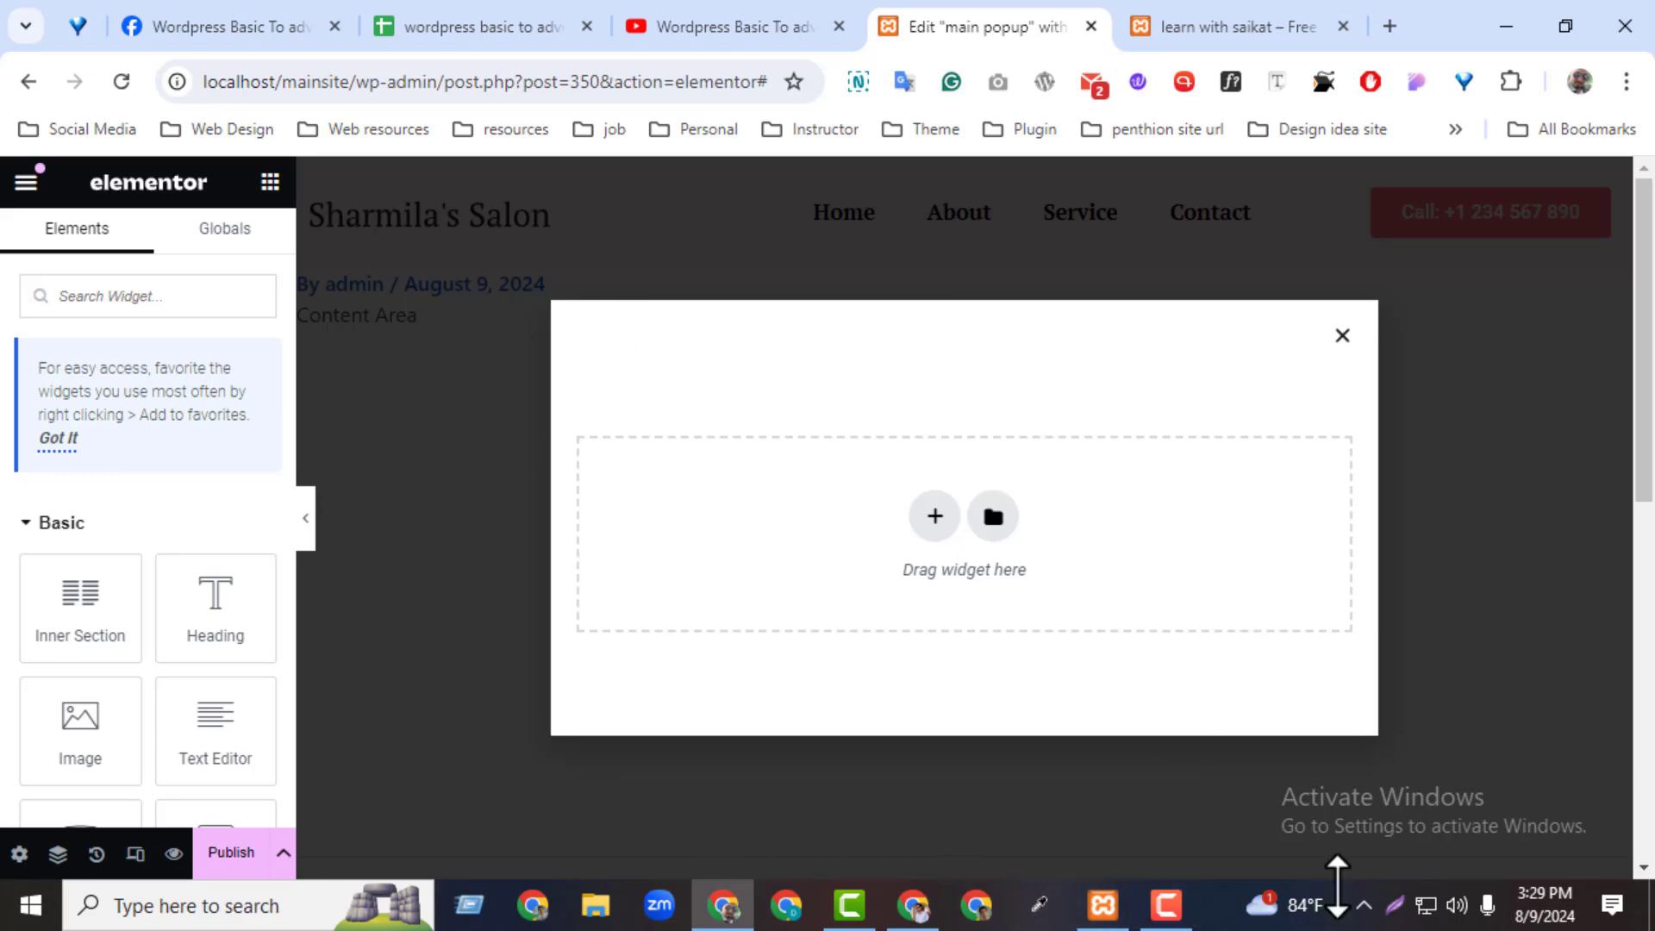
pyautogui.click(1394, 904)
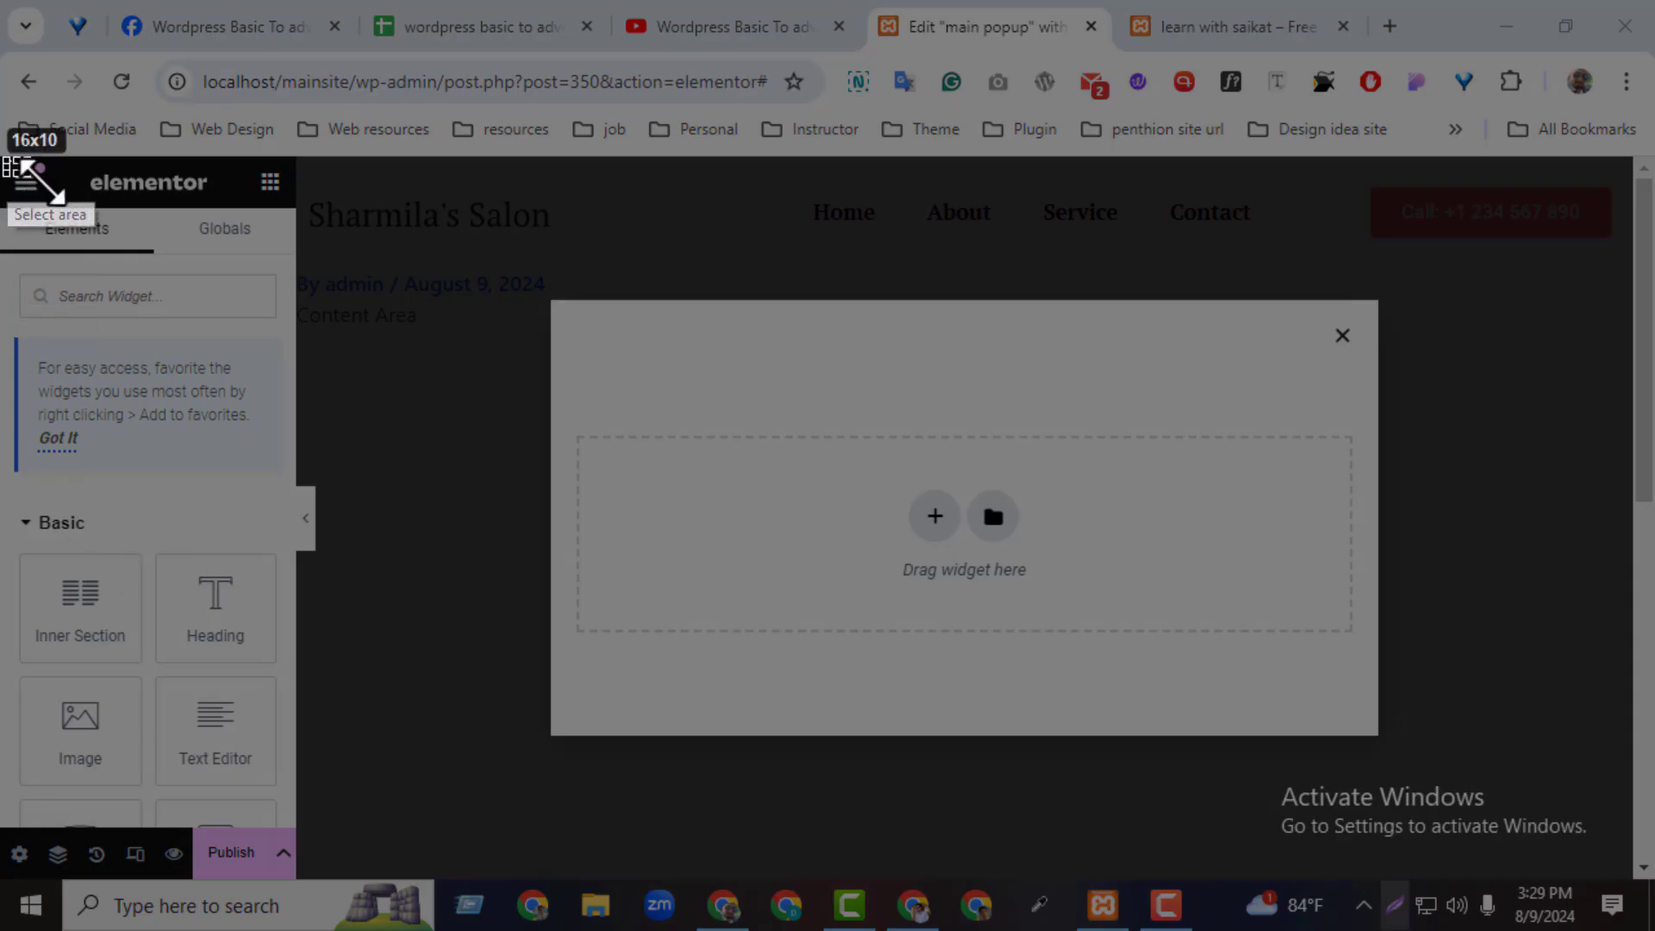
pyautogui.moveTo(28, 173); pyautogui.dragTo(1651, 887)
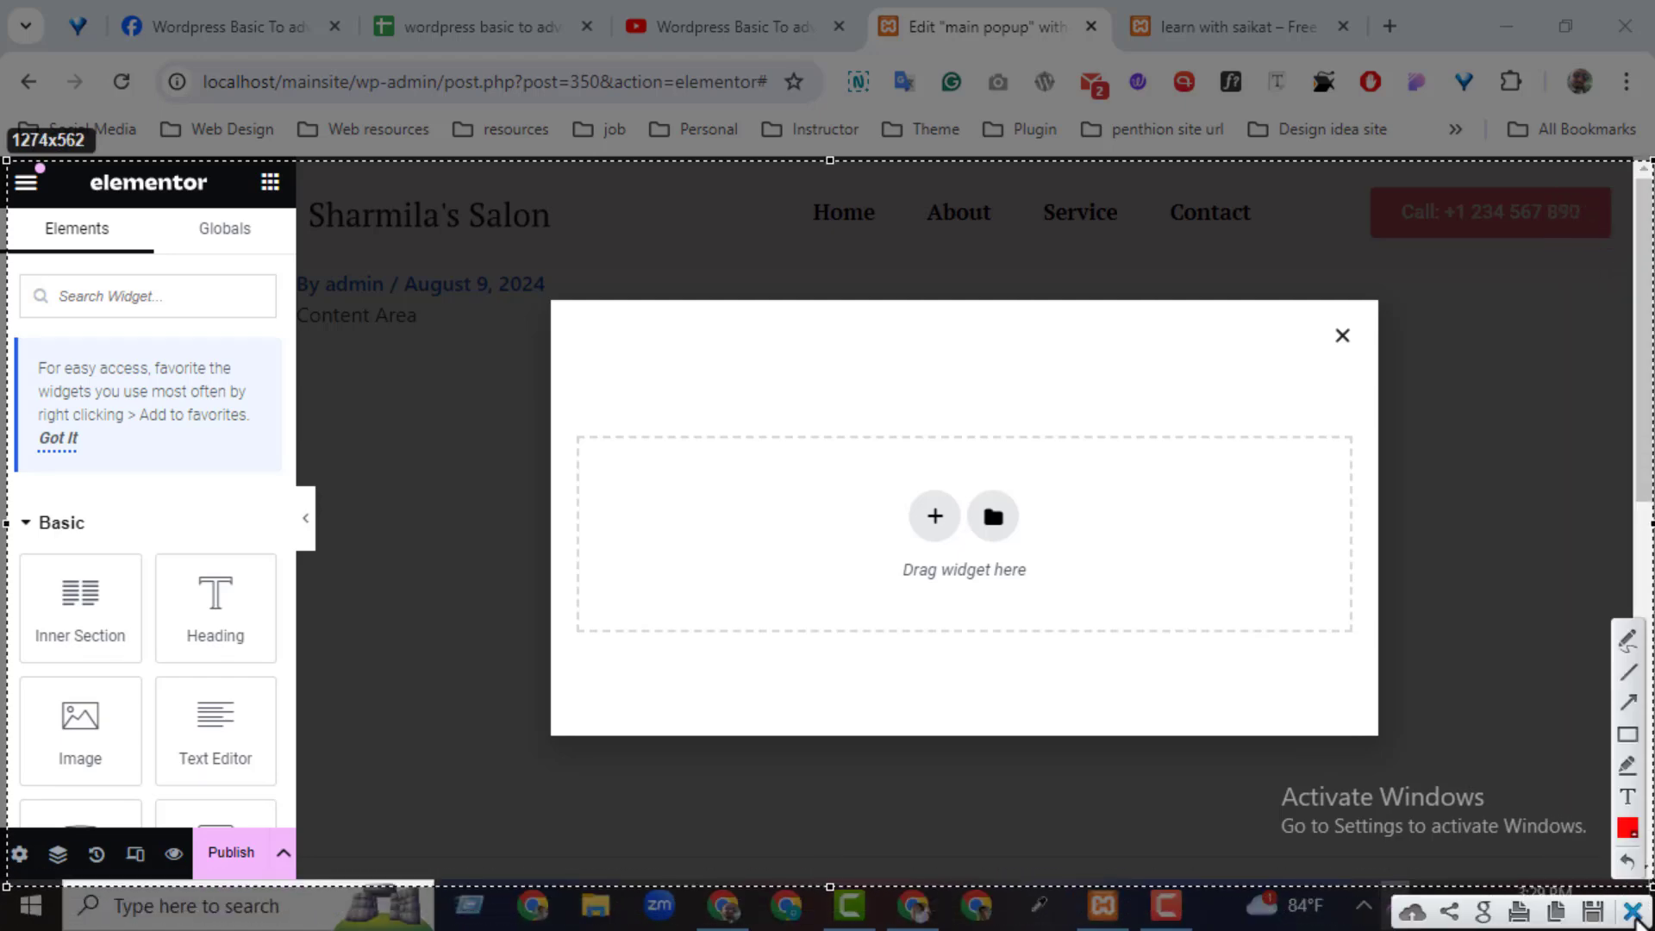
pyautogui.click(1635, 915)
pyautogui.click(1394, 904)
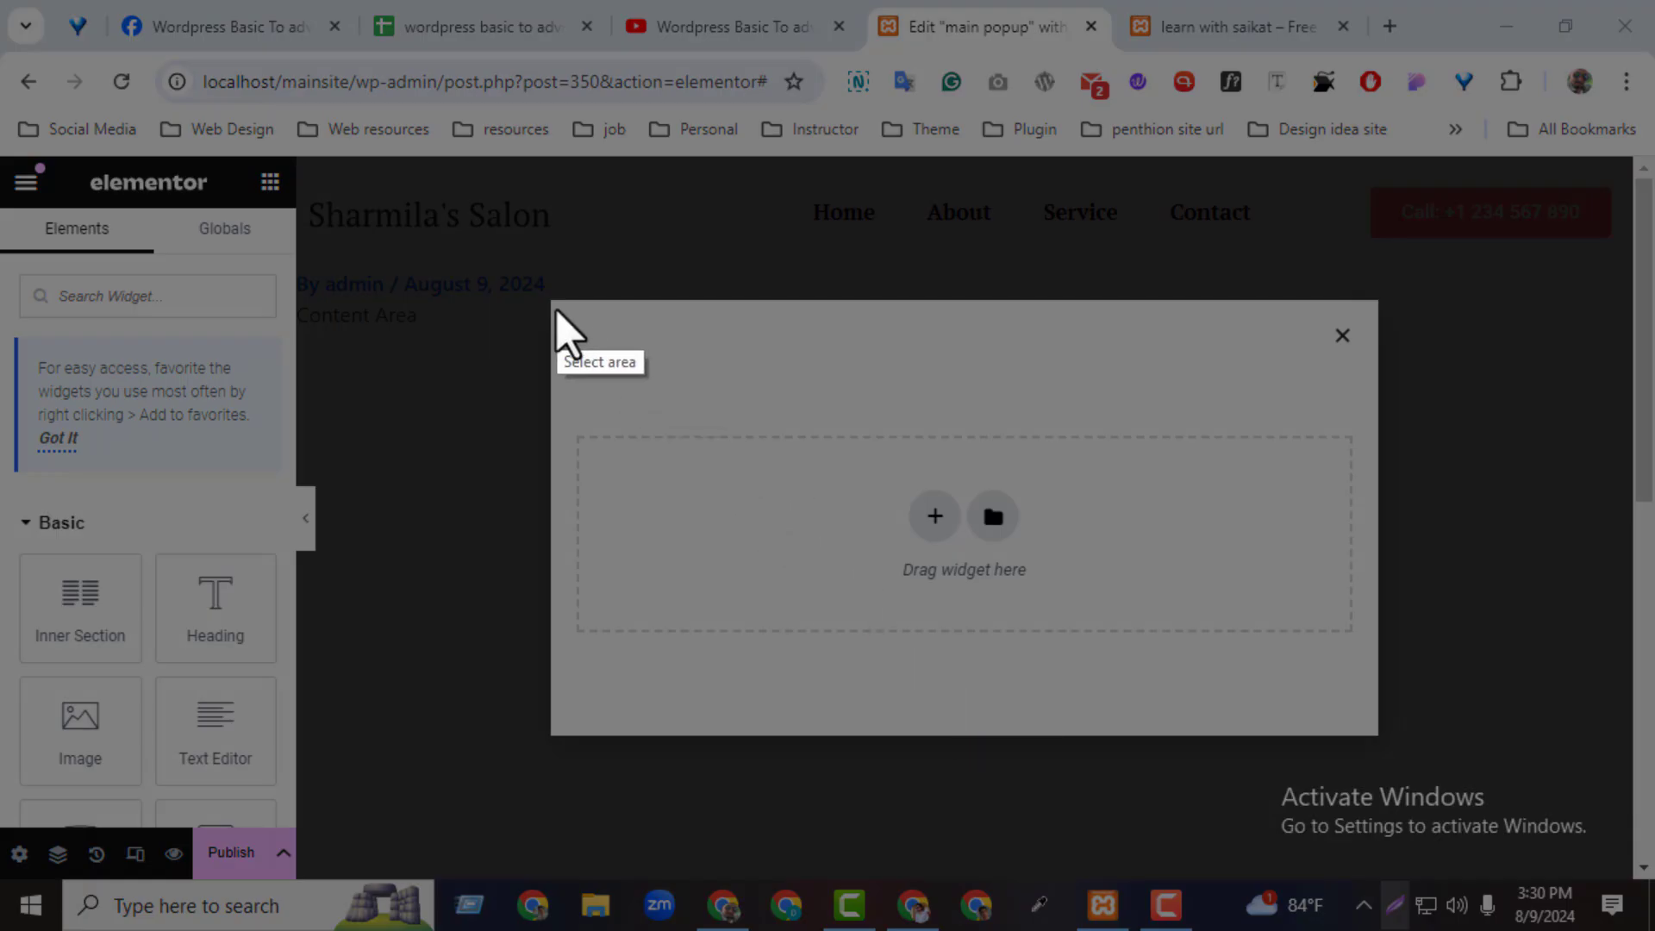
pyautogui.moveTo(549, 303); pyautogui.dragTo(1379, 738)
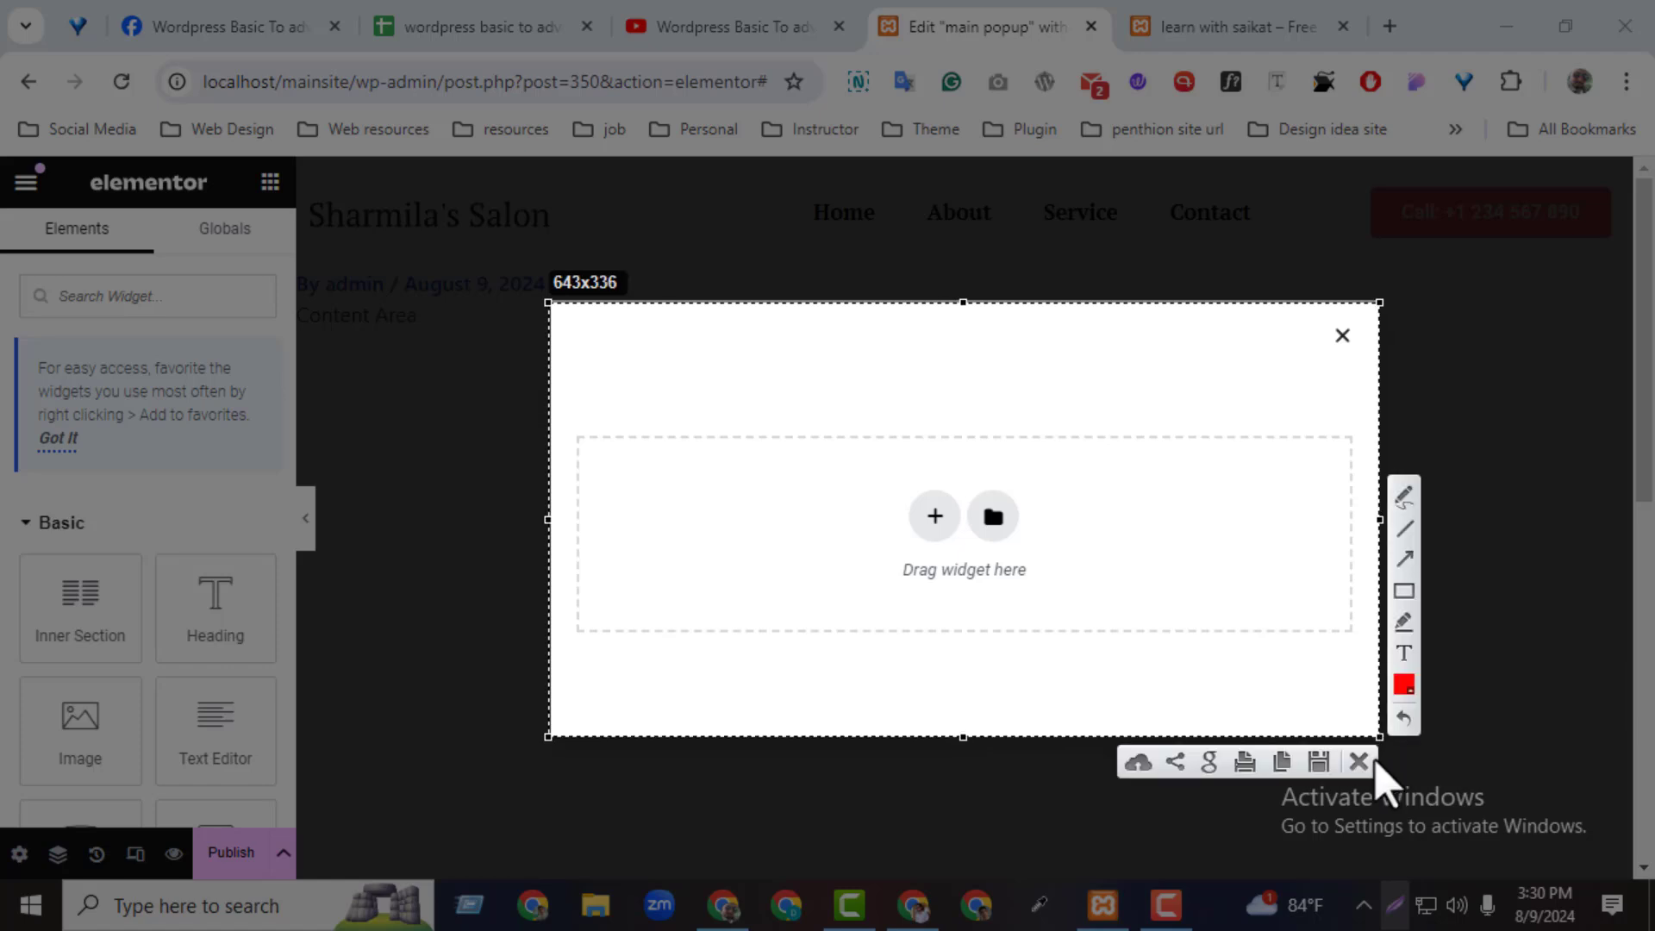
pyautogui.click(1359, 762)
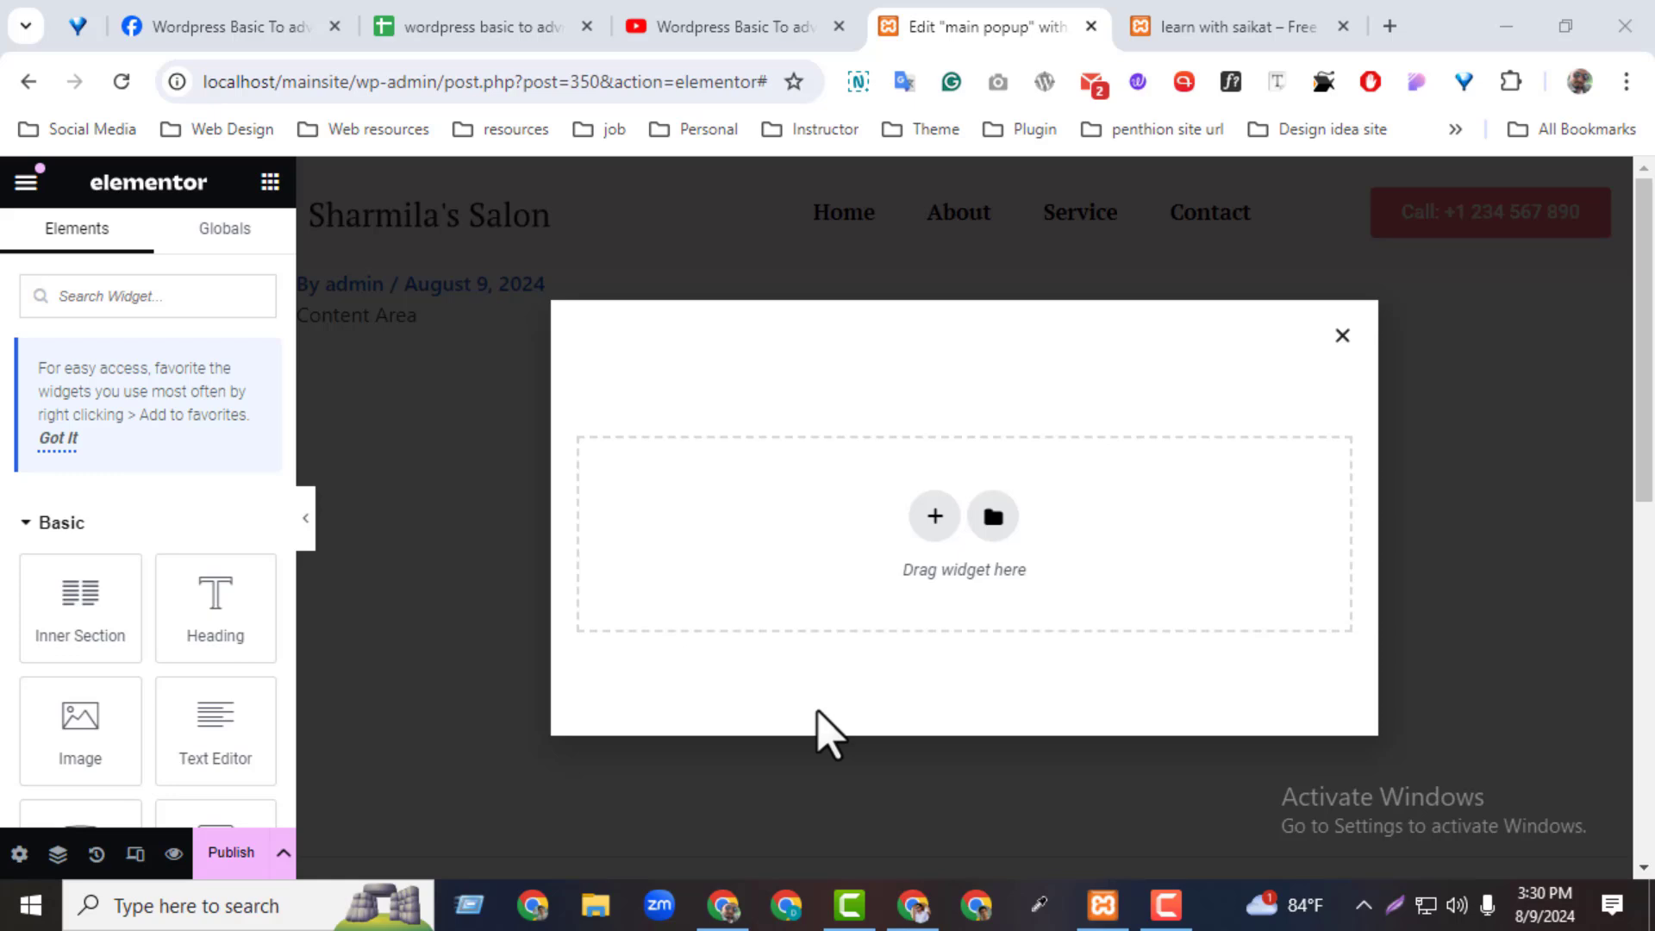
# Add a single-column section to the popup and place a Heading widget inside it
pyautogui.click(935, 516)
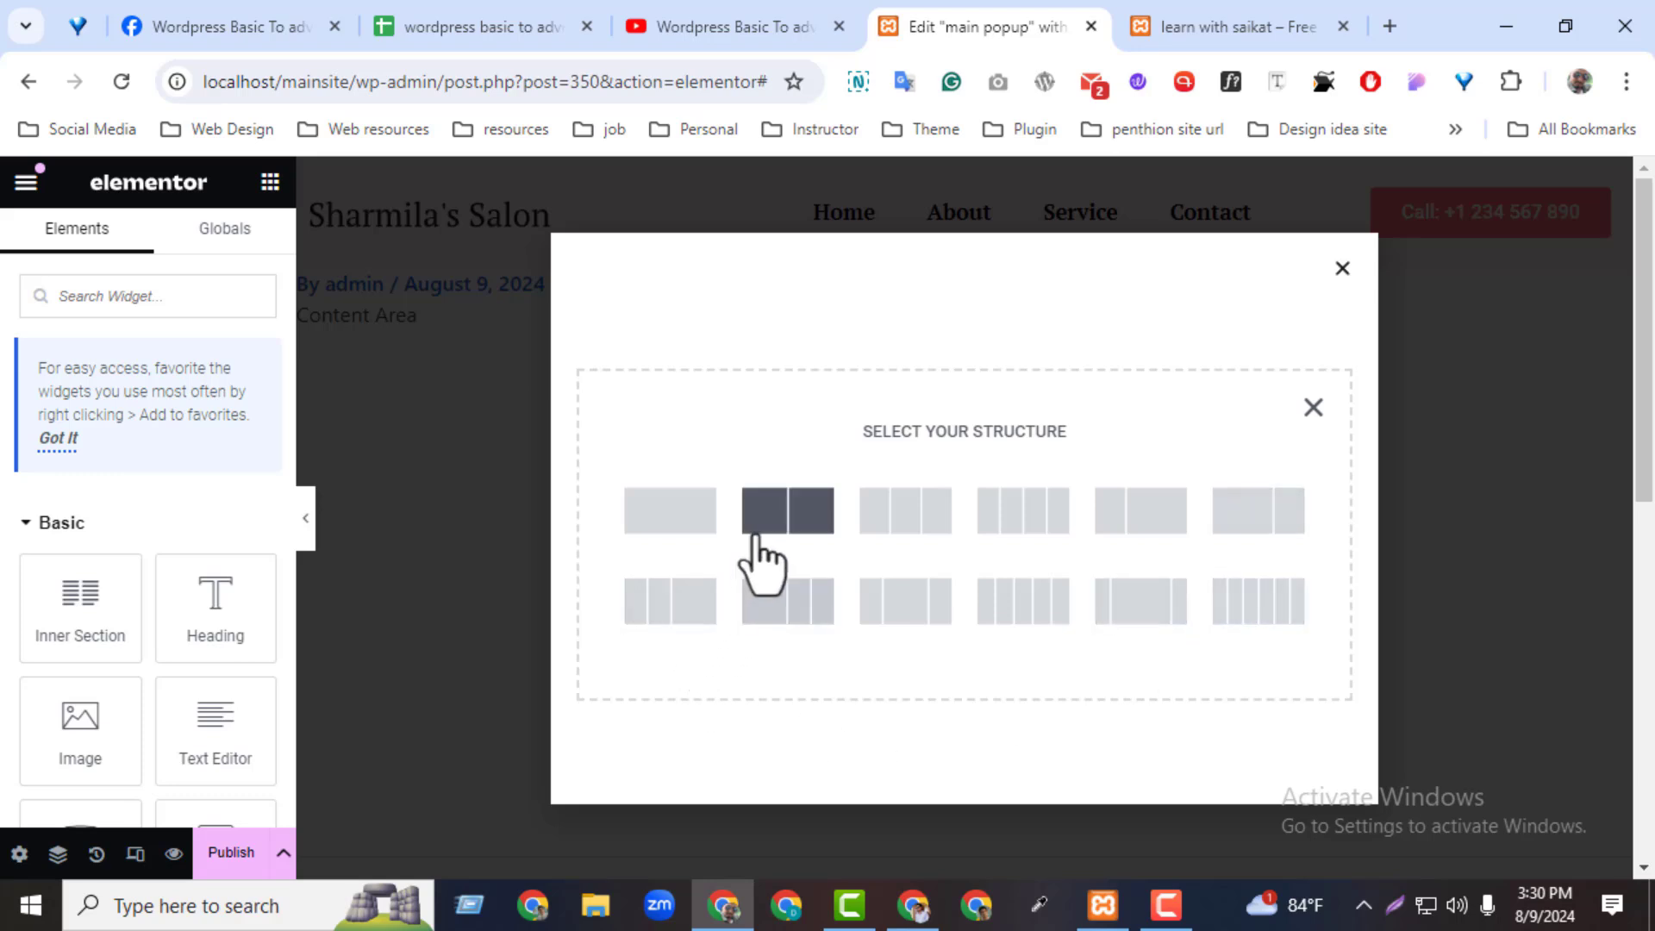
pyautogui.click(690, 522)
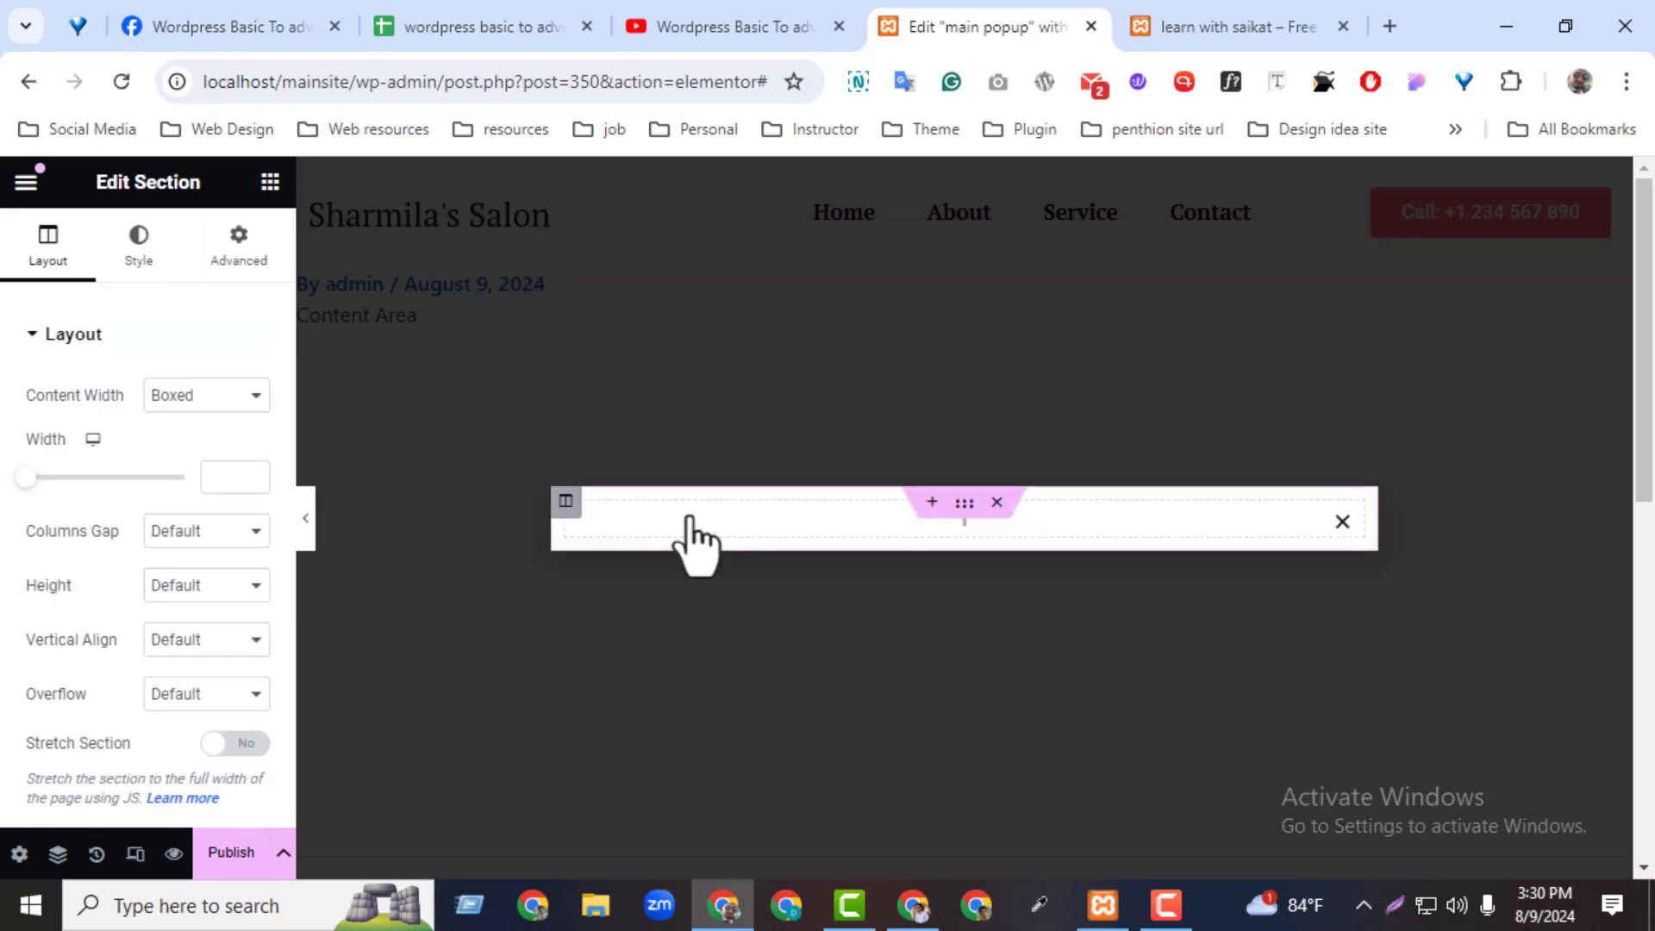
pyautogui.click(964, 526)
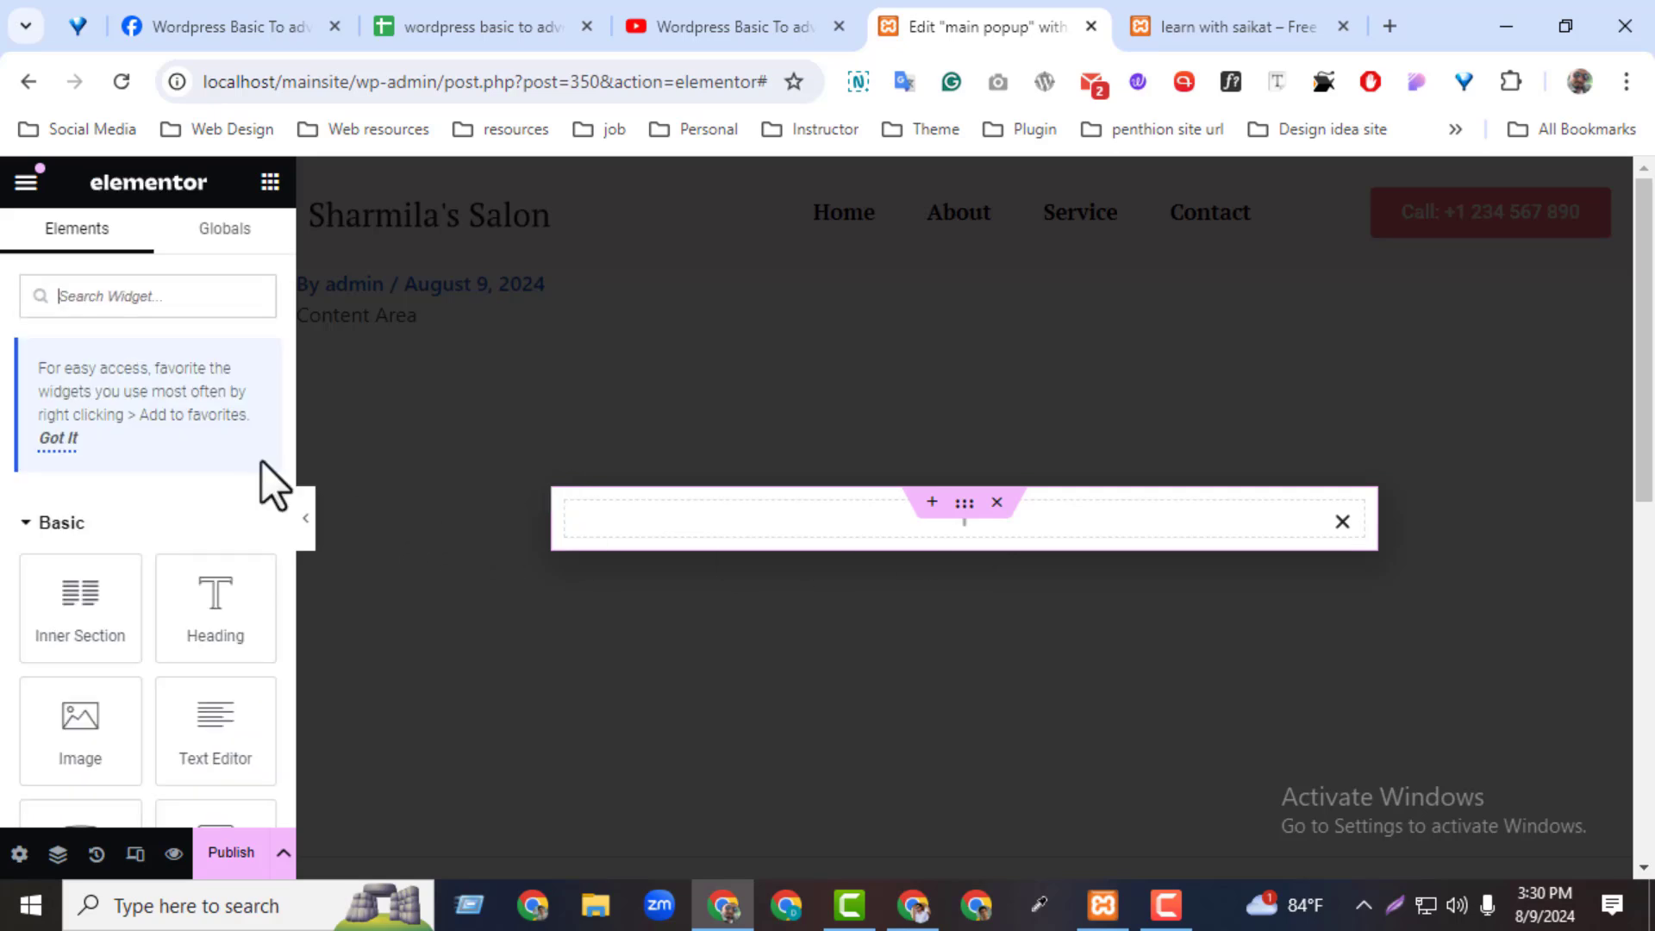
pyautogui.moveTo(234, 594); pyautogui.dragTo(949, 518)
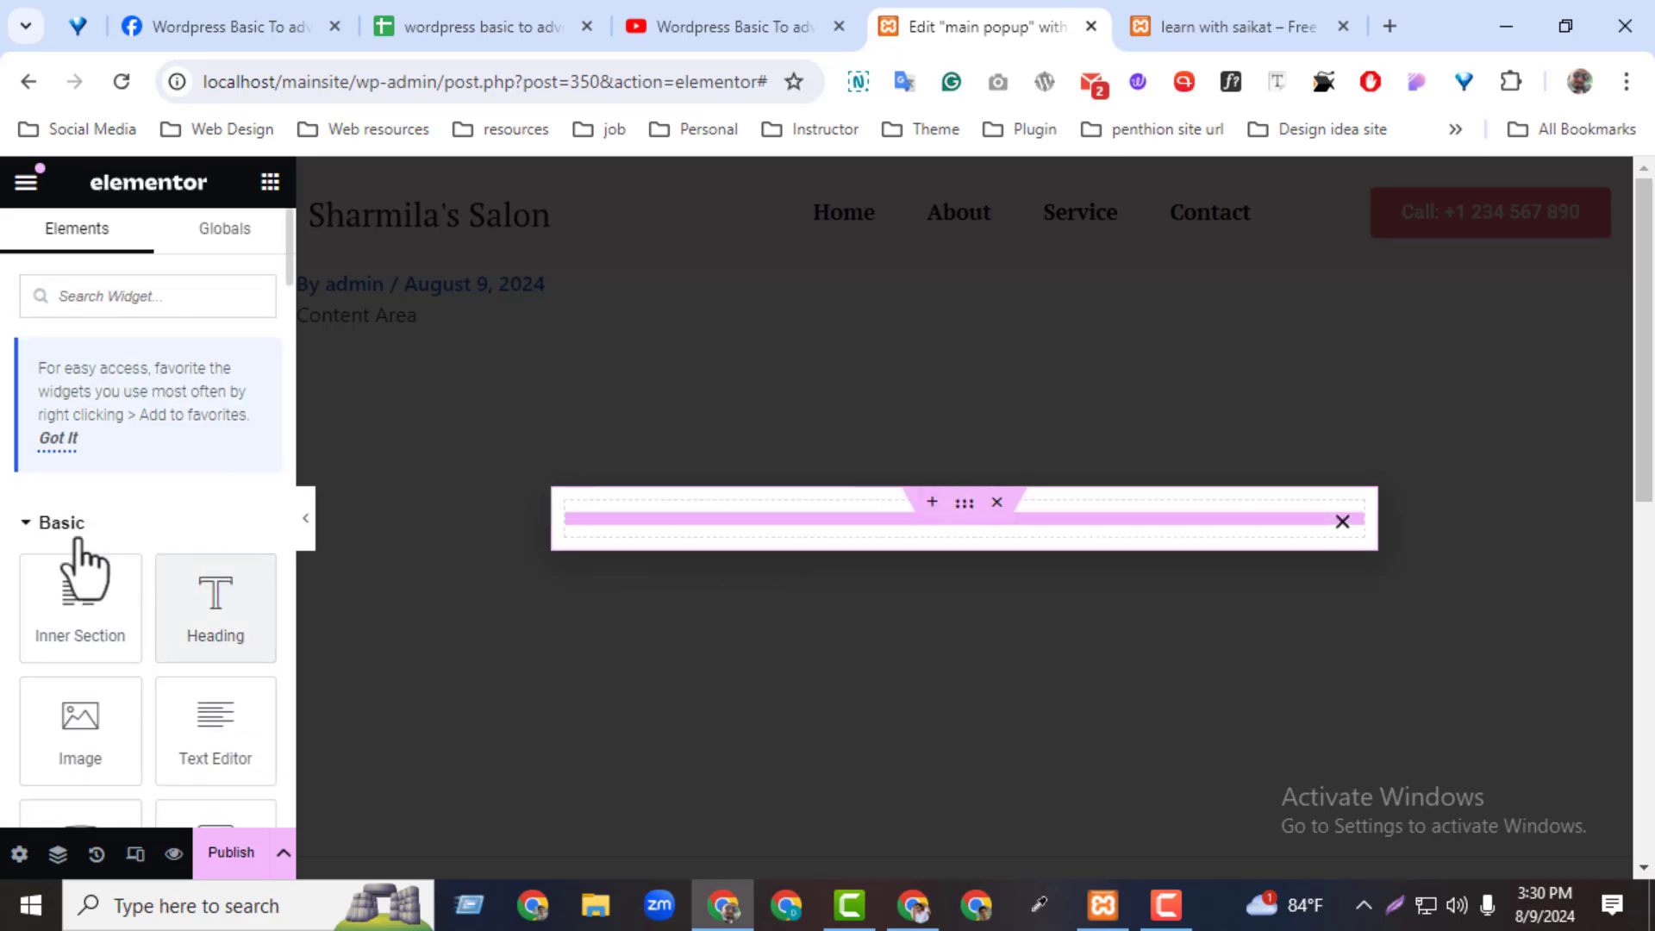
pyautogui.moveTo(215, 604); pyautogui.dragTo(862, 513)
# Set the heading's title to "Welcome to Learn with saikat youtube channel"
pyautogui.tripleClick(142, 431)
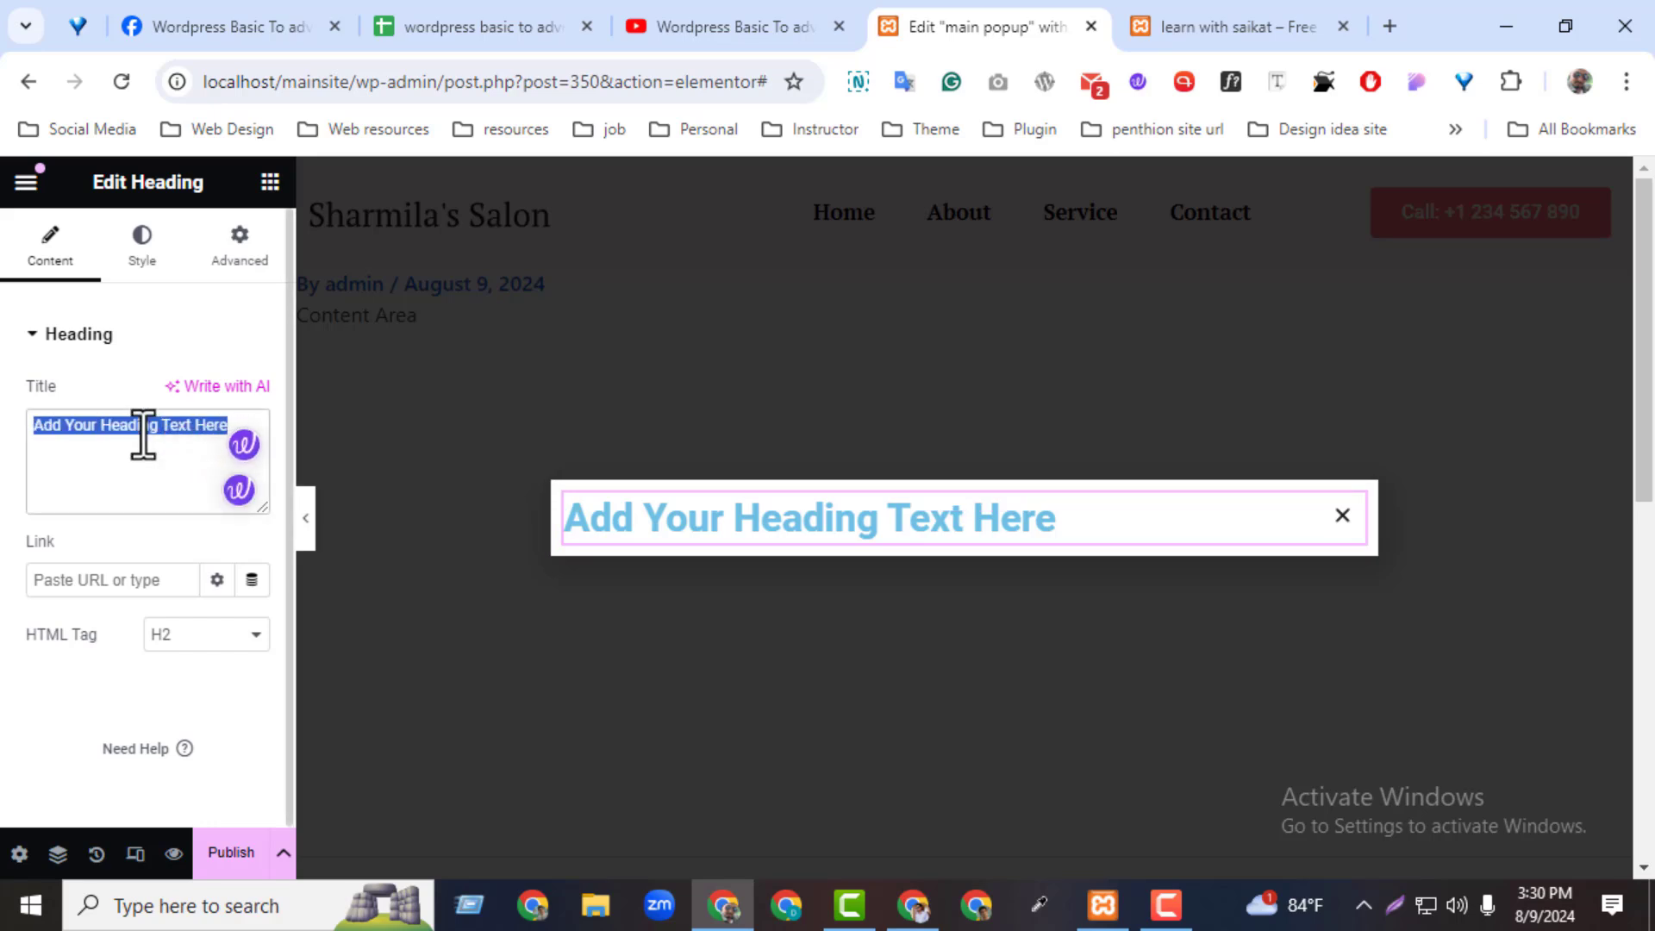
pyautogui.write('Welcome to Learn with sa')
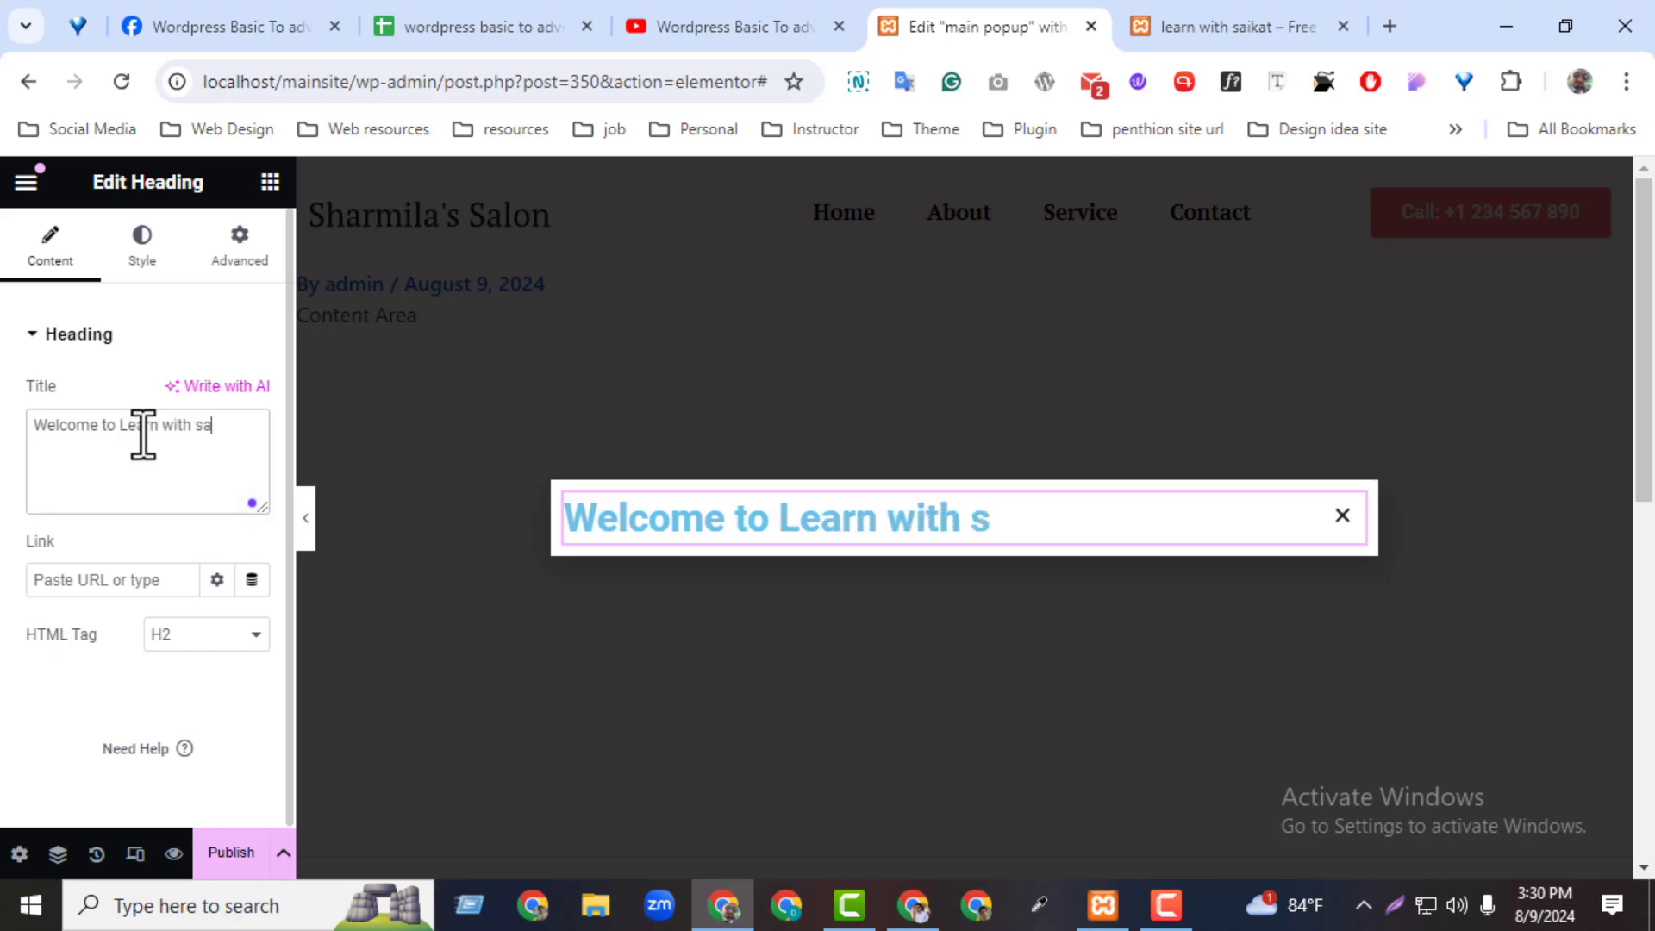
pyautogui.write('ikat youtu')
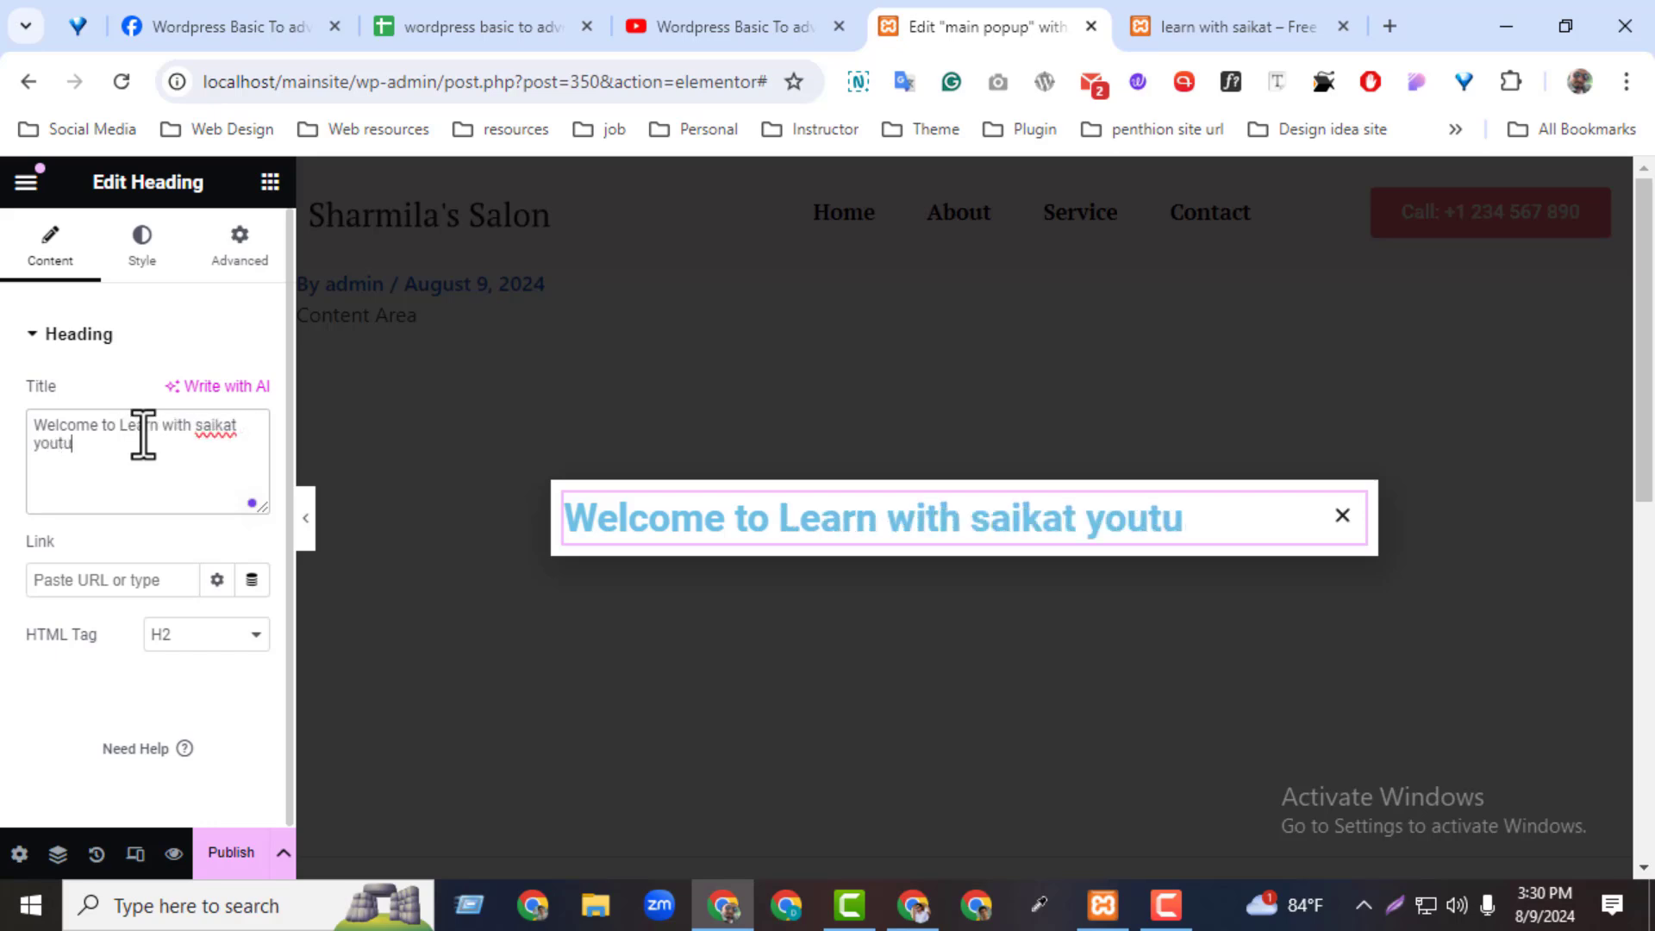
pyautogui.write('be channel')
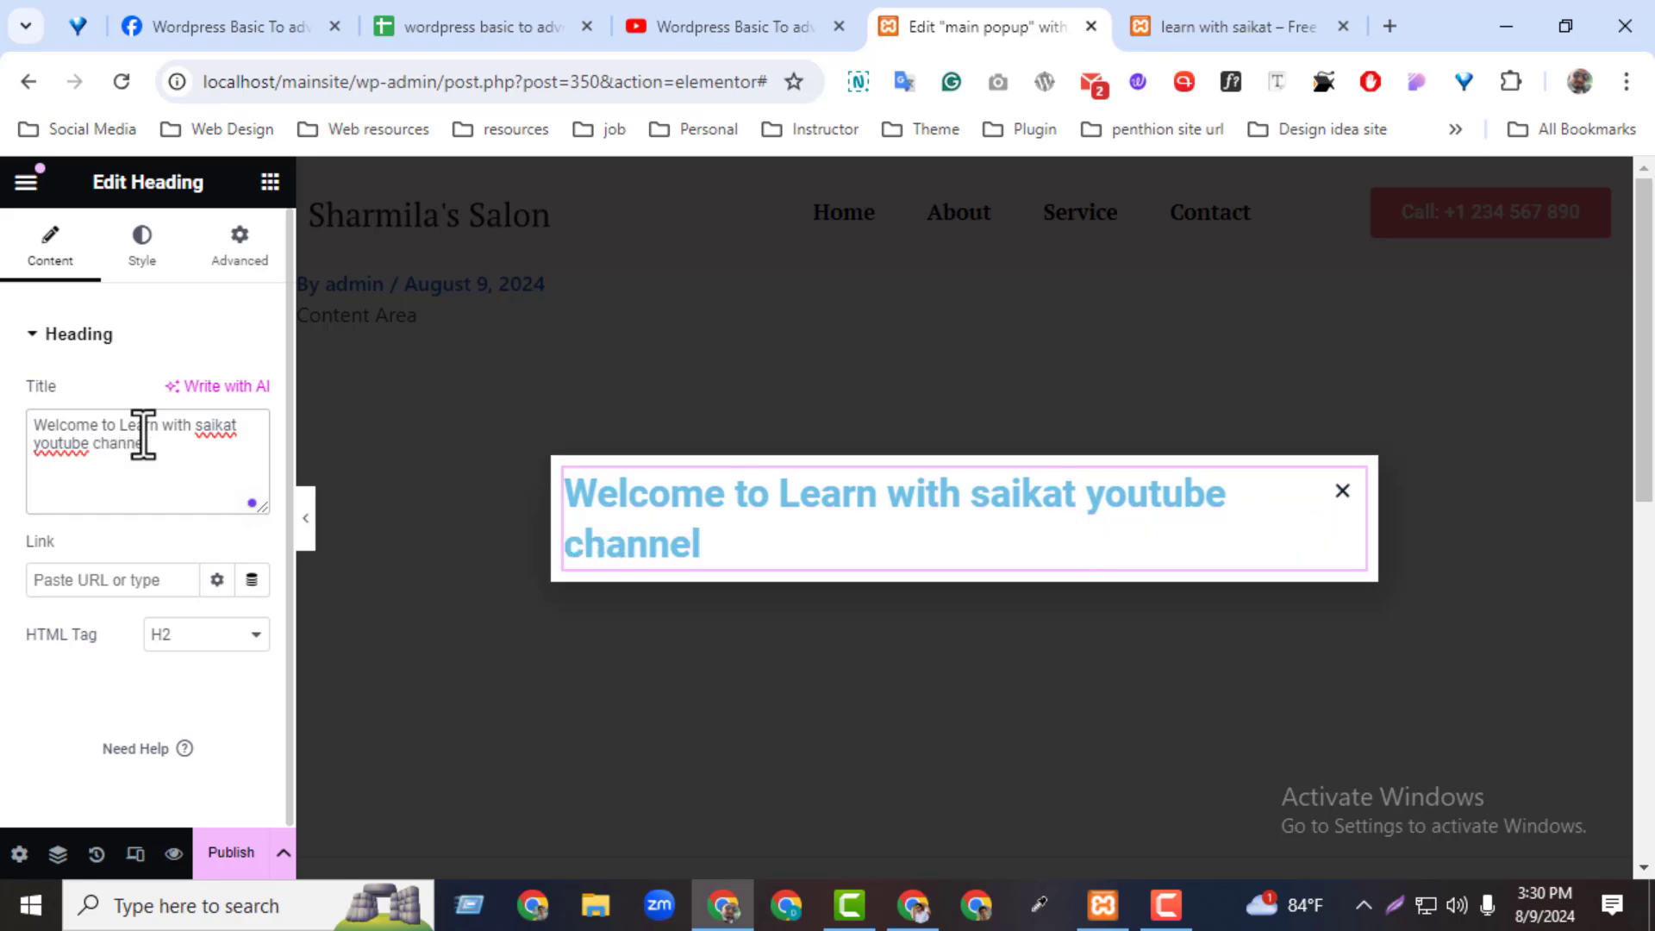
# Center-align the heading and set its text color to black
pyautogui.click(142, 242)
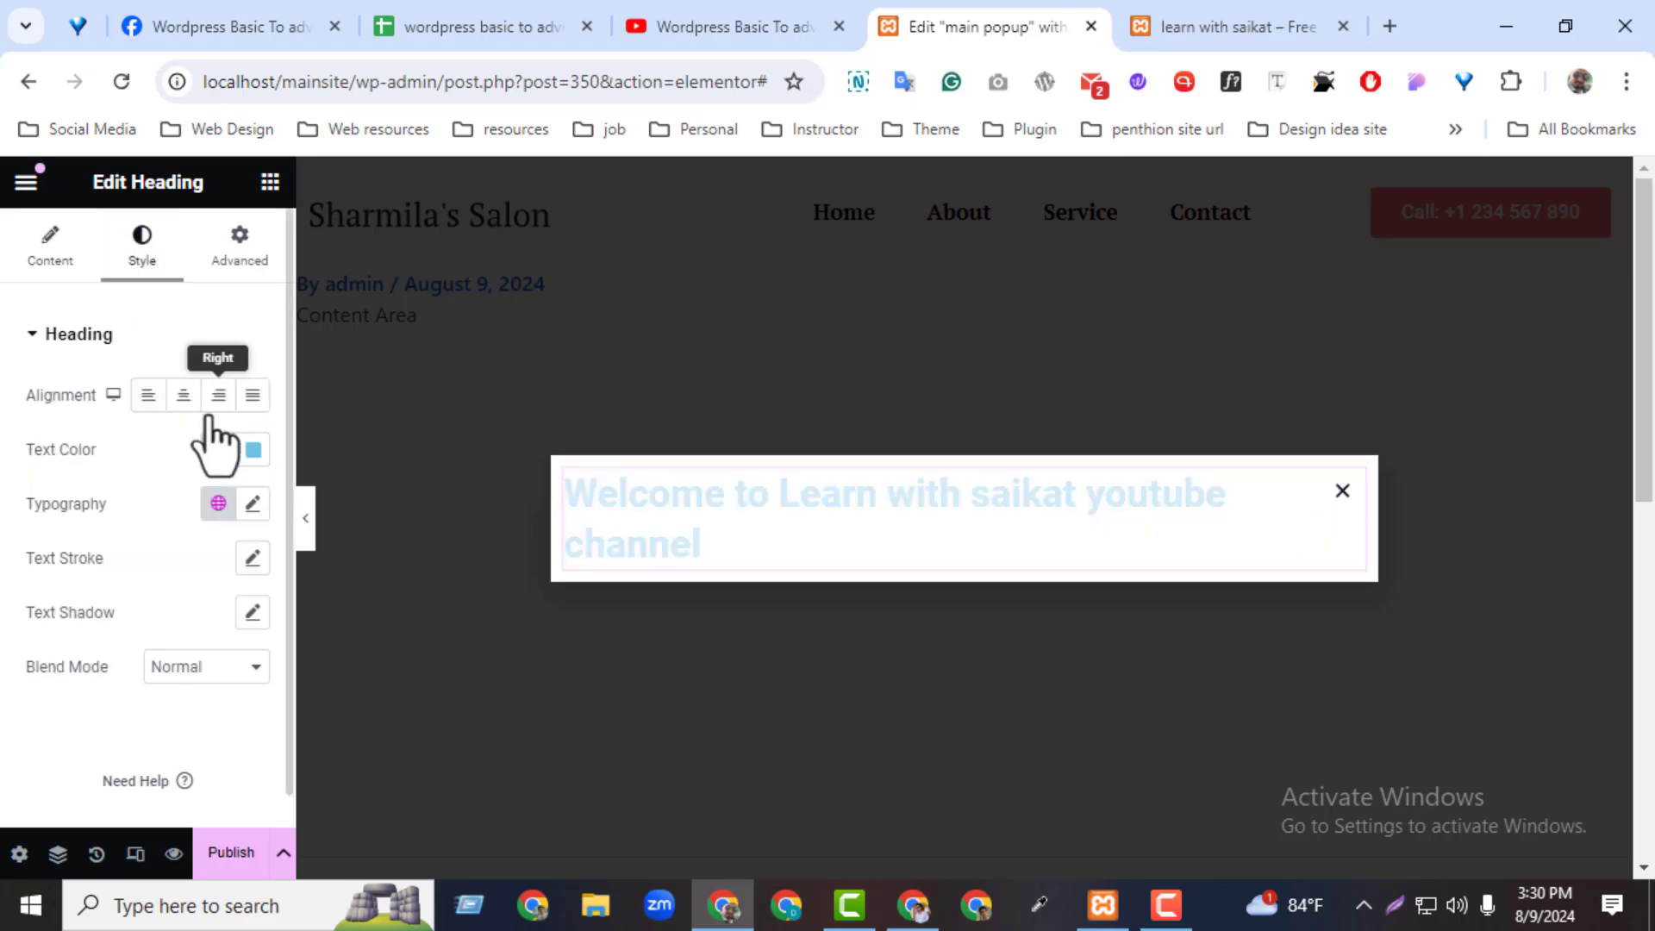
pyautogui.click(184, 394)
pyautogui.click(253, 450)
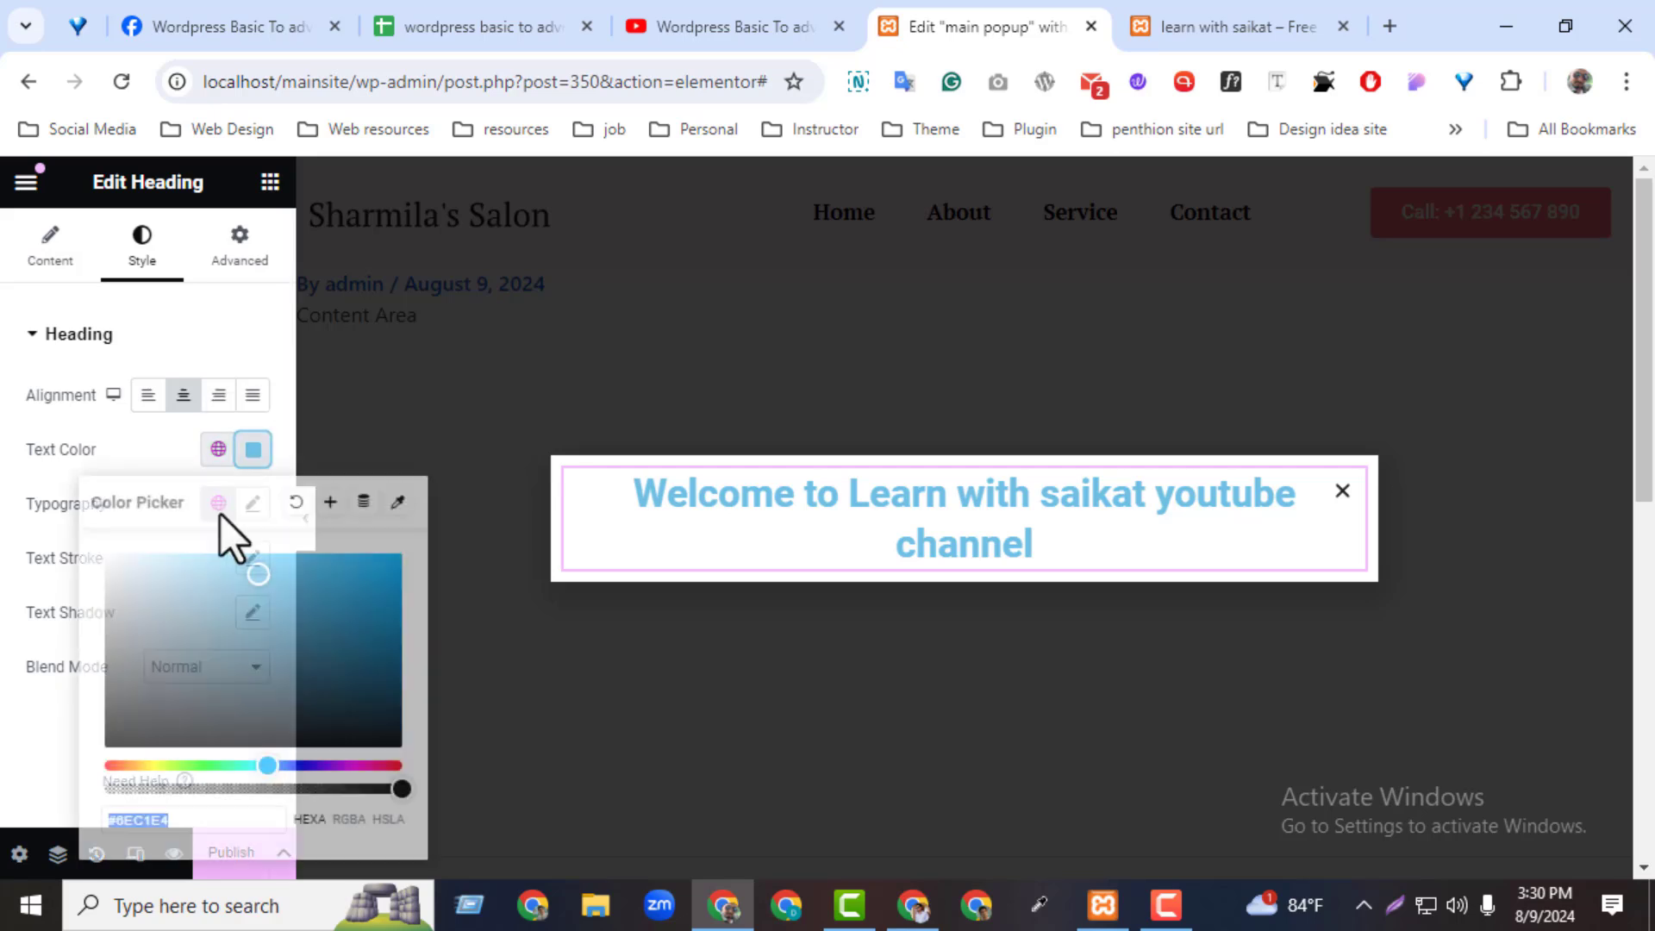
pyautogui.click(129, 740)
pyautogui.click(29, 751)
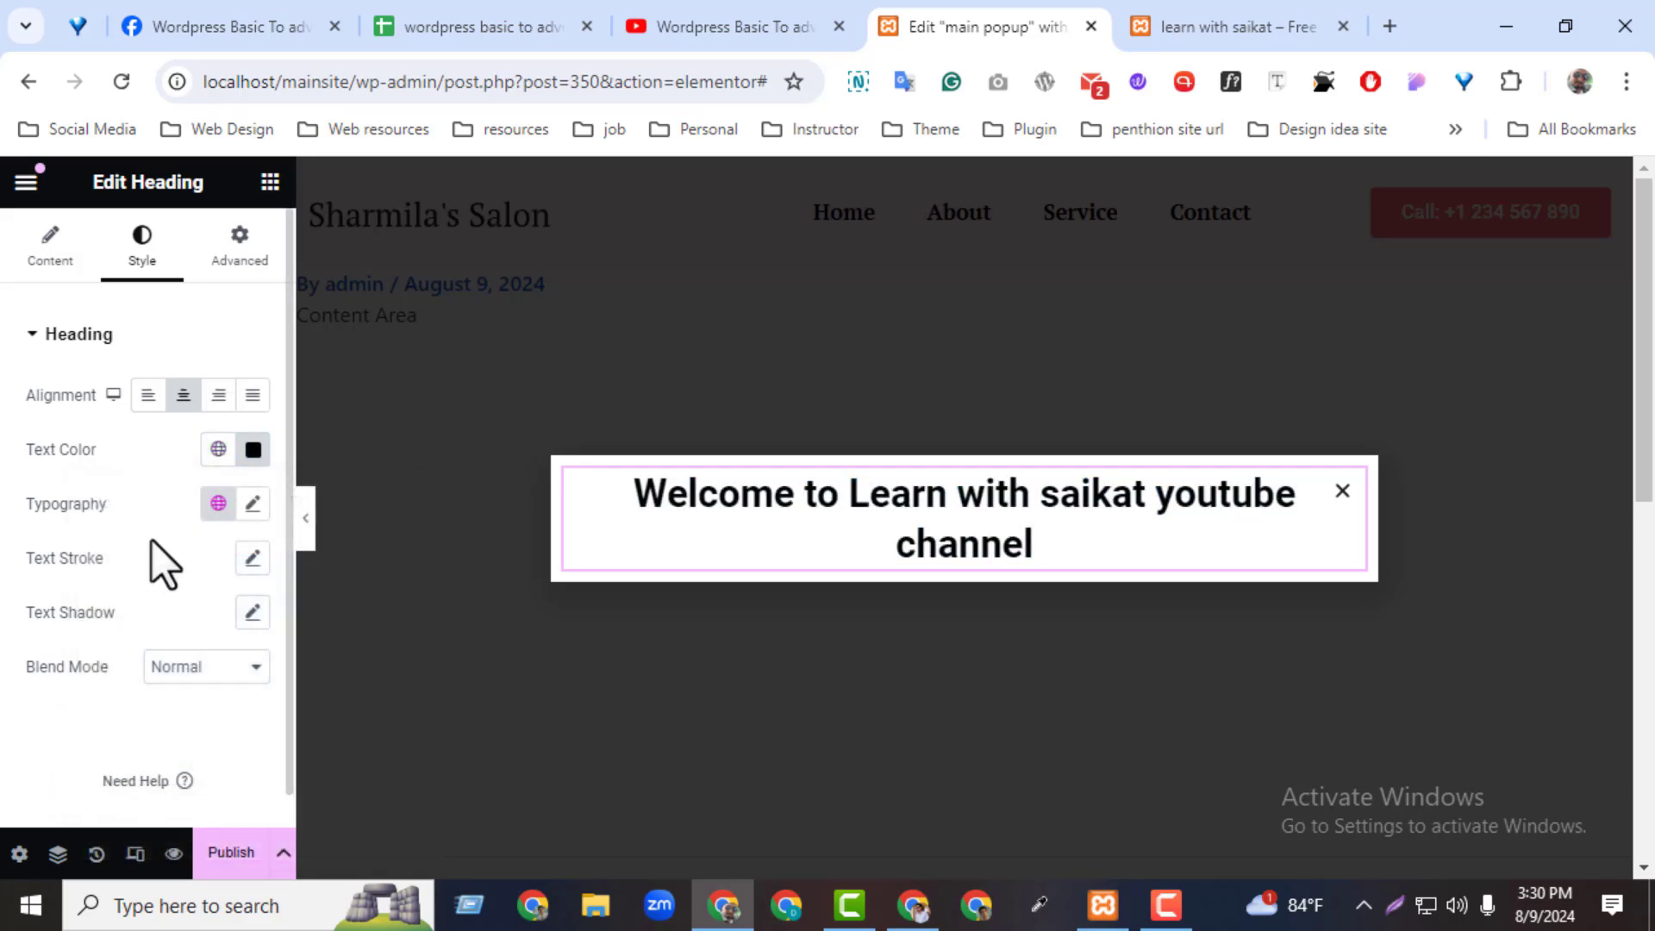
# Try a padding of 98 px on all sides of the popup's section, and clear the padding values again
pyautogui.click(245, 259)
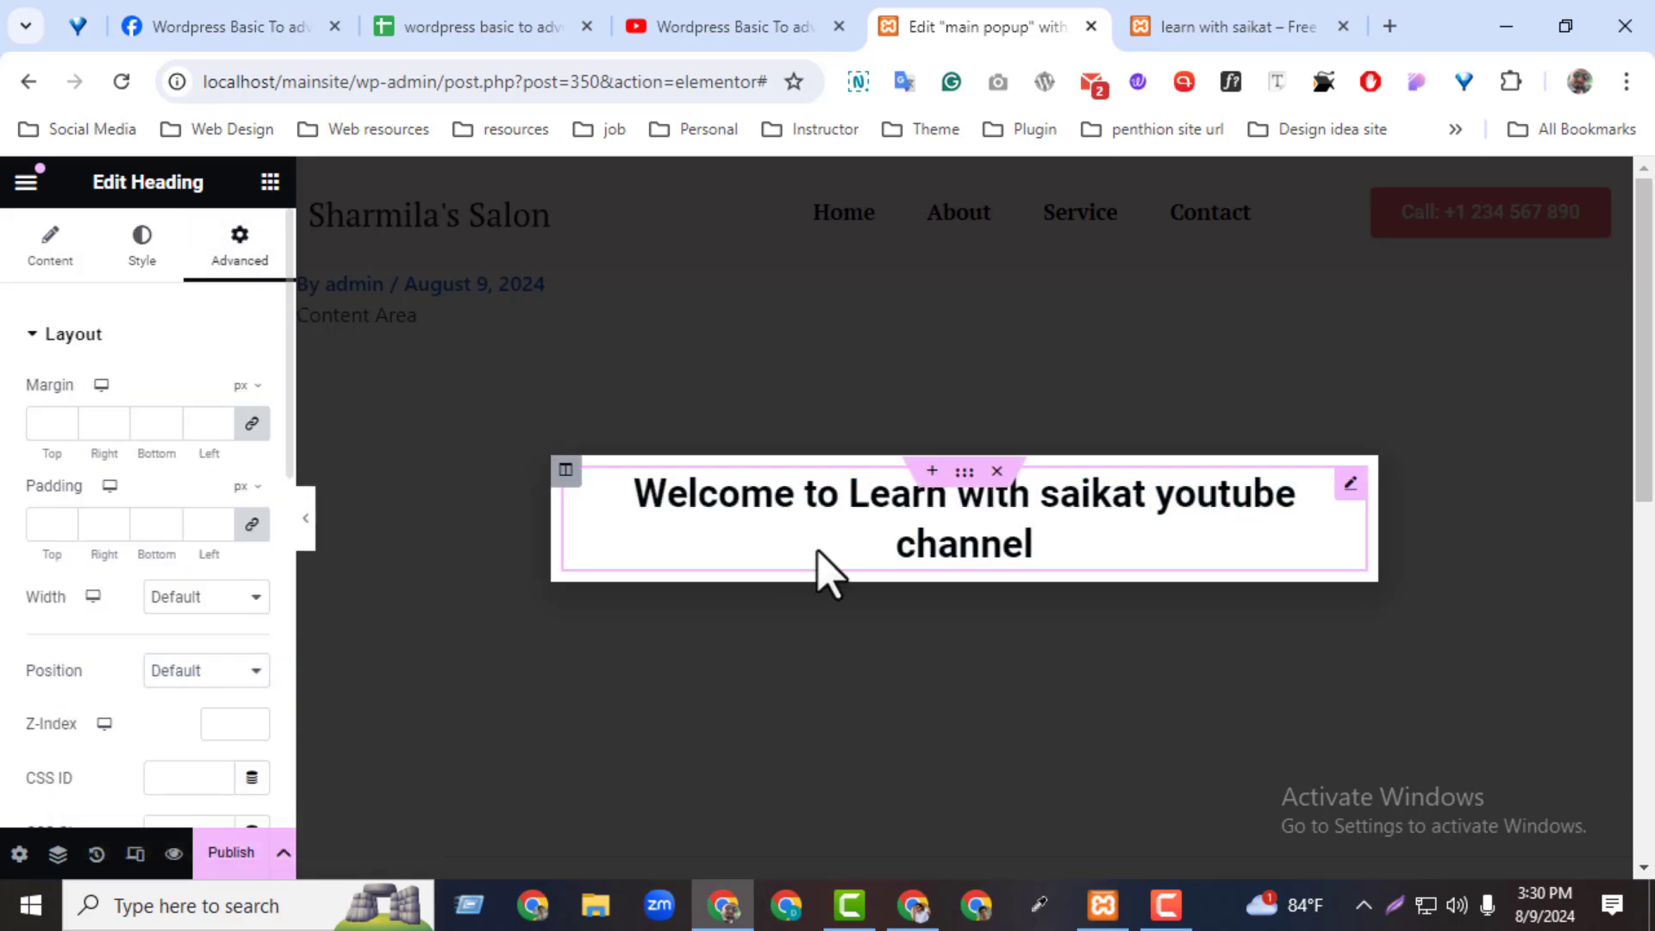
pyautogui.click(958, 474)
pyautogui.click(239, 255)
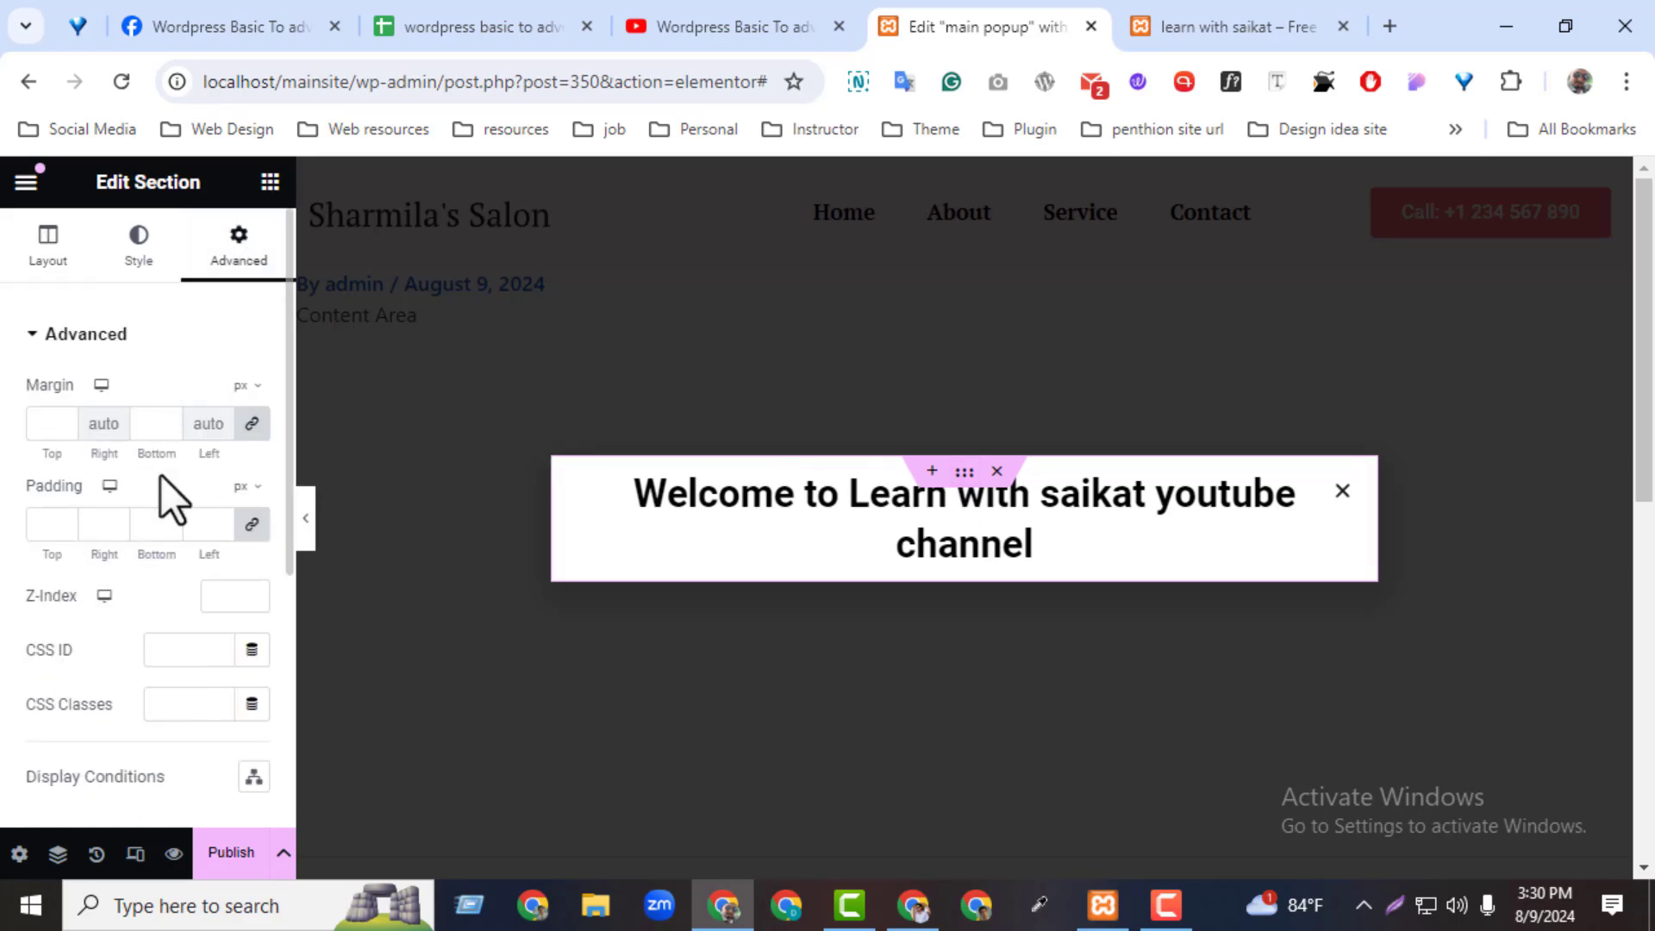
pyautogui.click(216, 519)
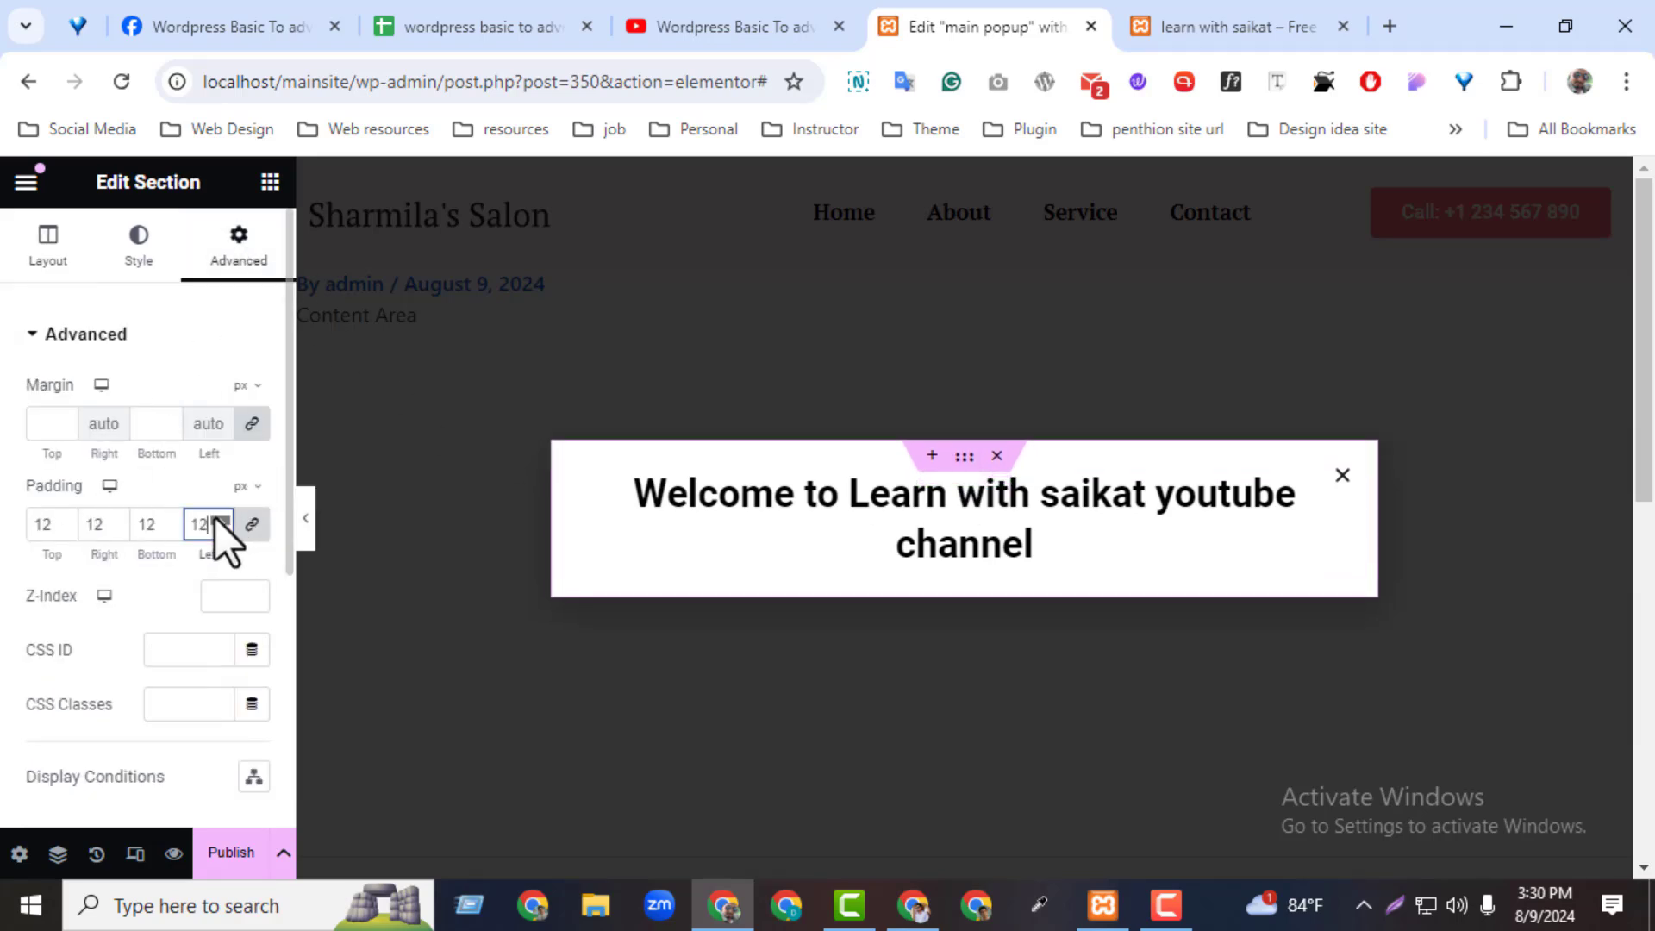
pyautogui.moveTo(215, 519); pyautogui.dragTo(215, 519)
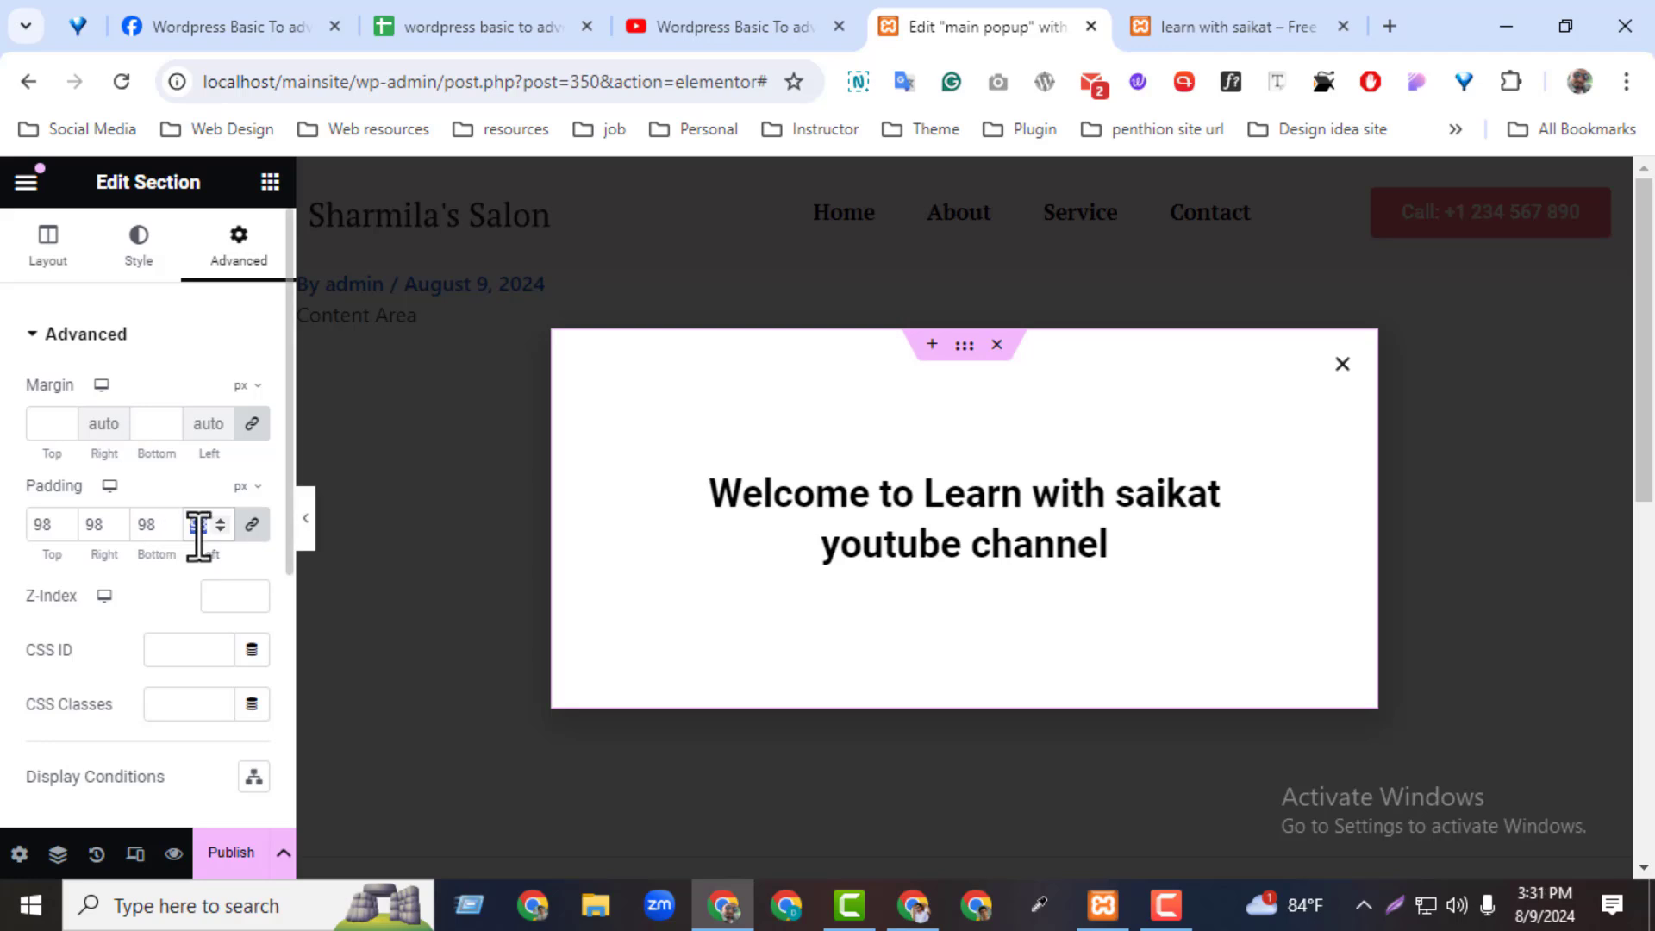
pyautogui.press('BackSpace')
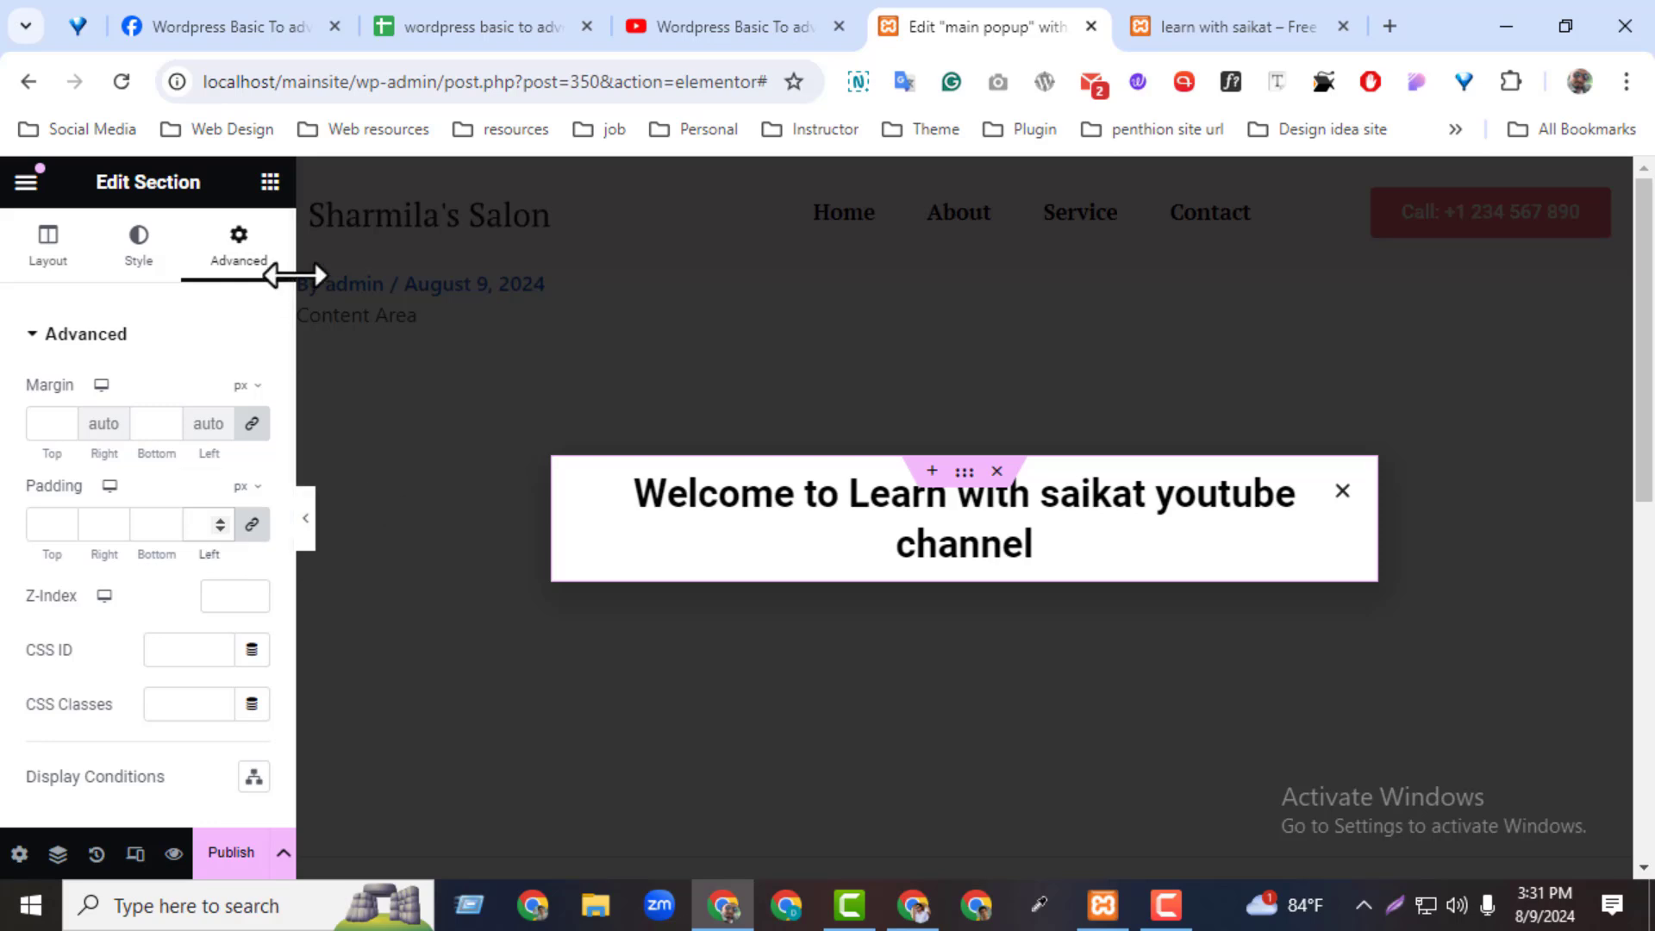
# Find the Button widget and place it below the heading in the popup
pyautogui.click(270, 183)
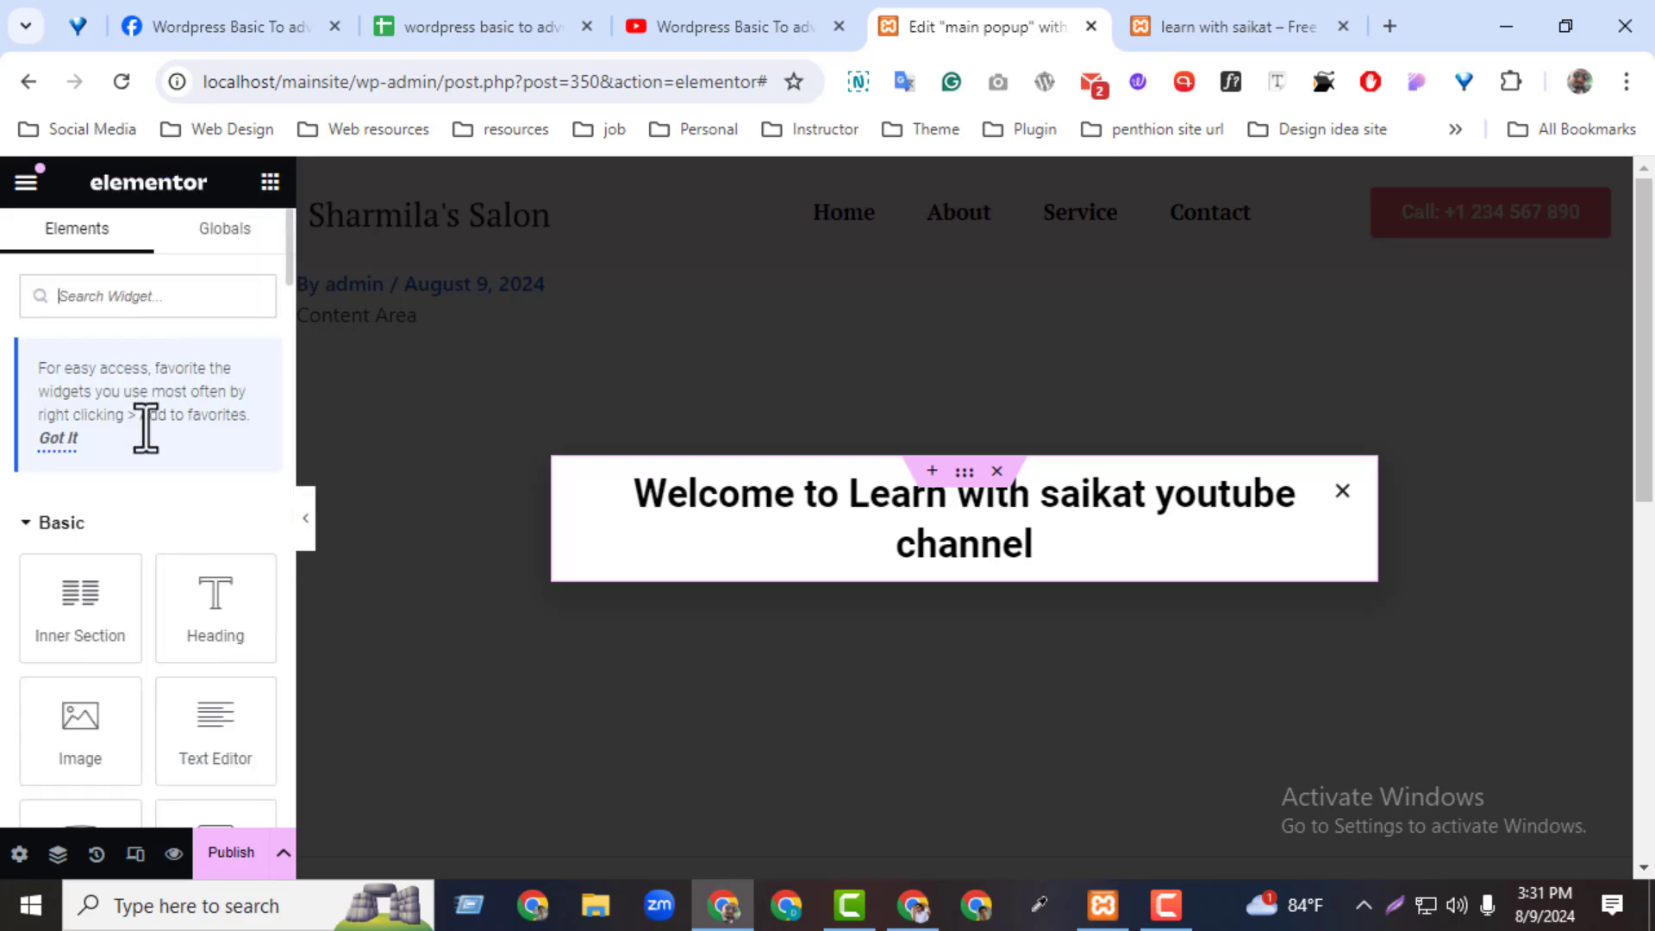
pyautogui.click(104, 306)
pyautogui.write('button')
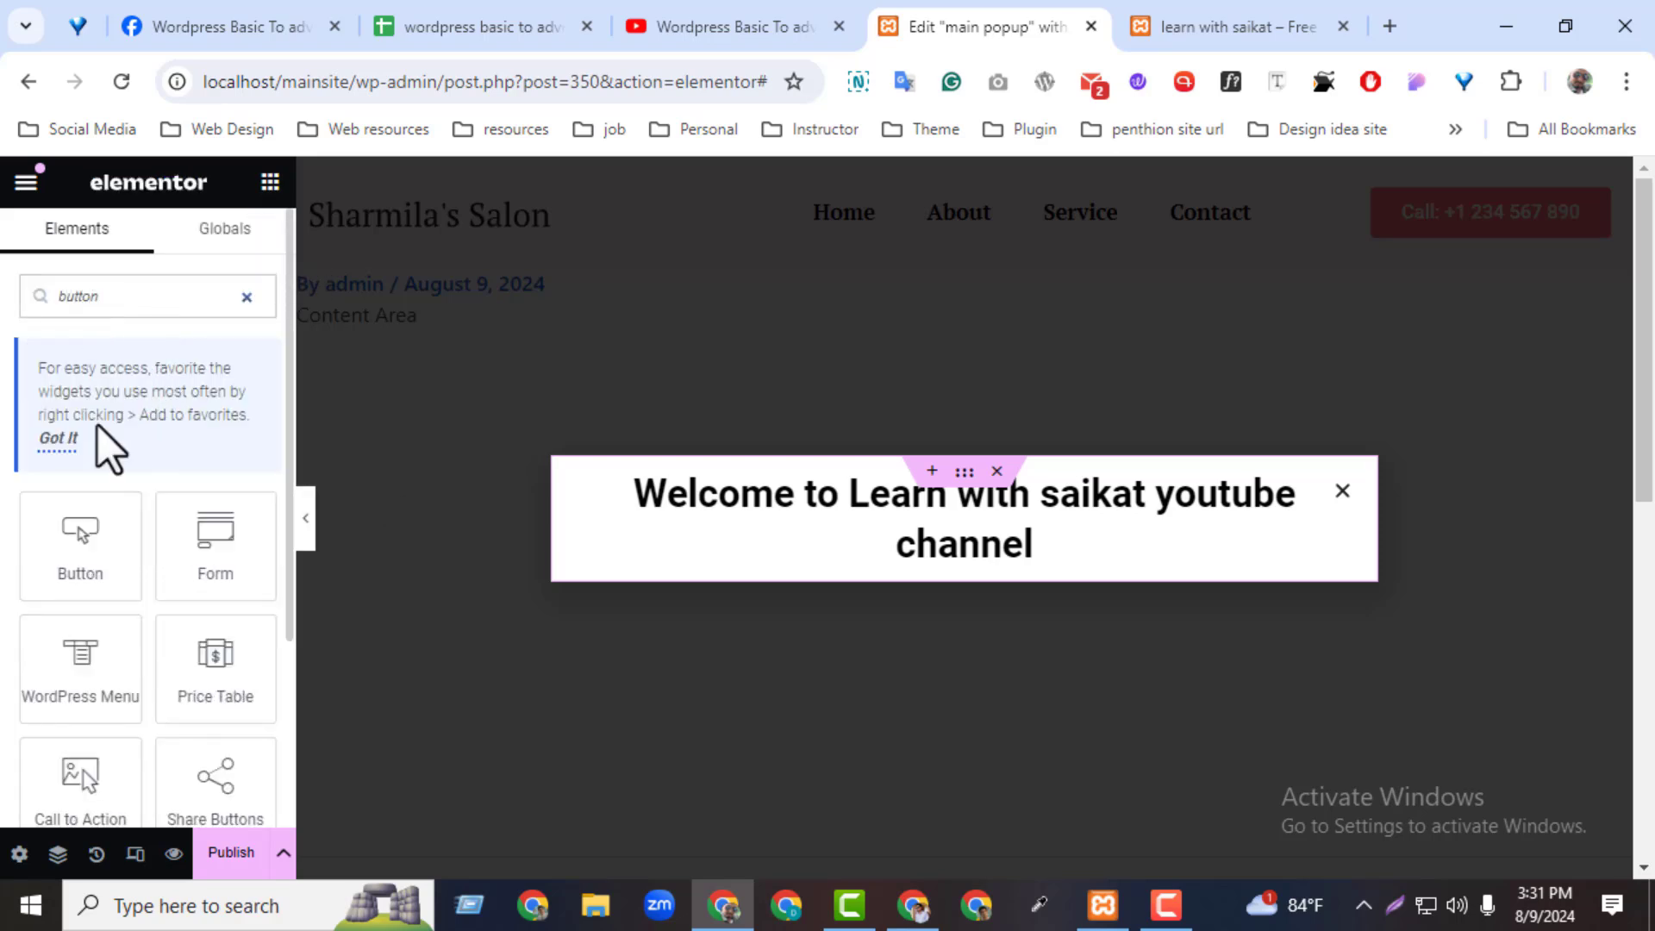
pyautogui.moveTo(122, 539); pyautogui.dragTo(948, 534)
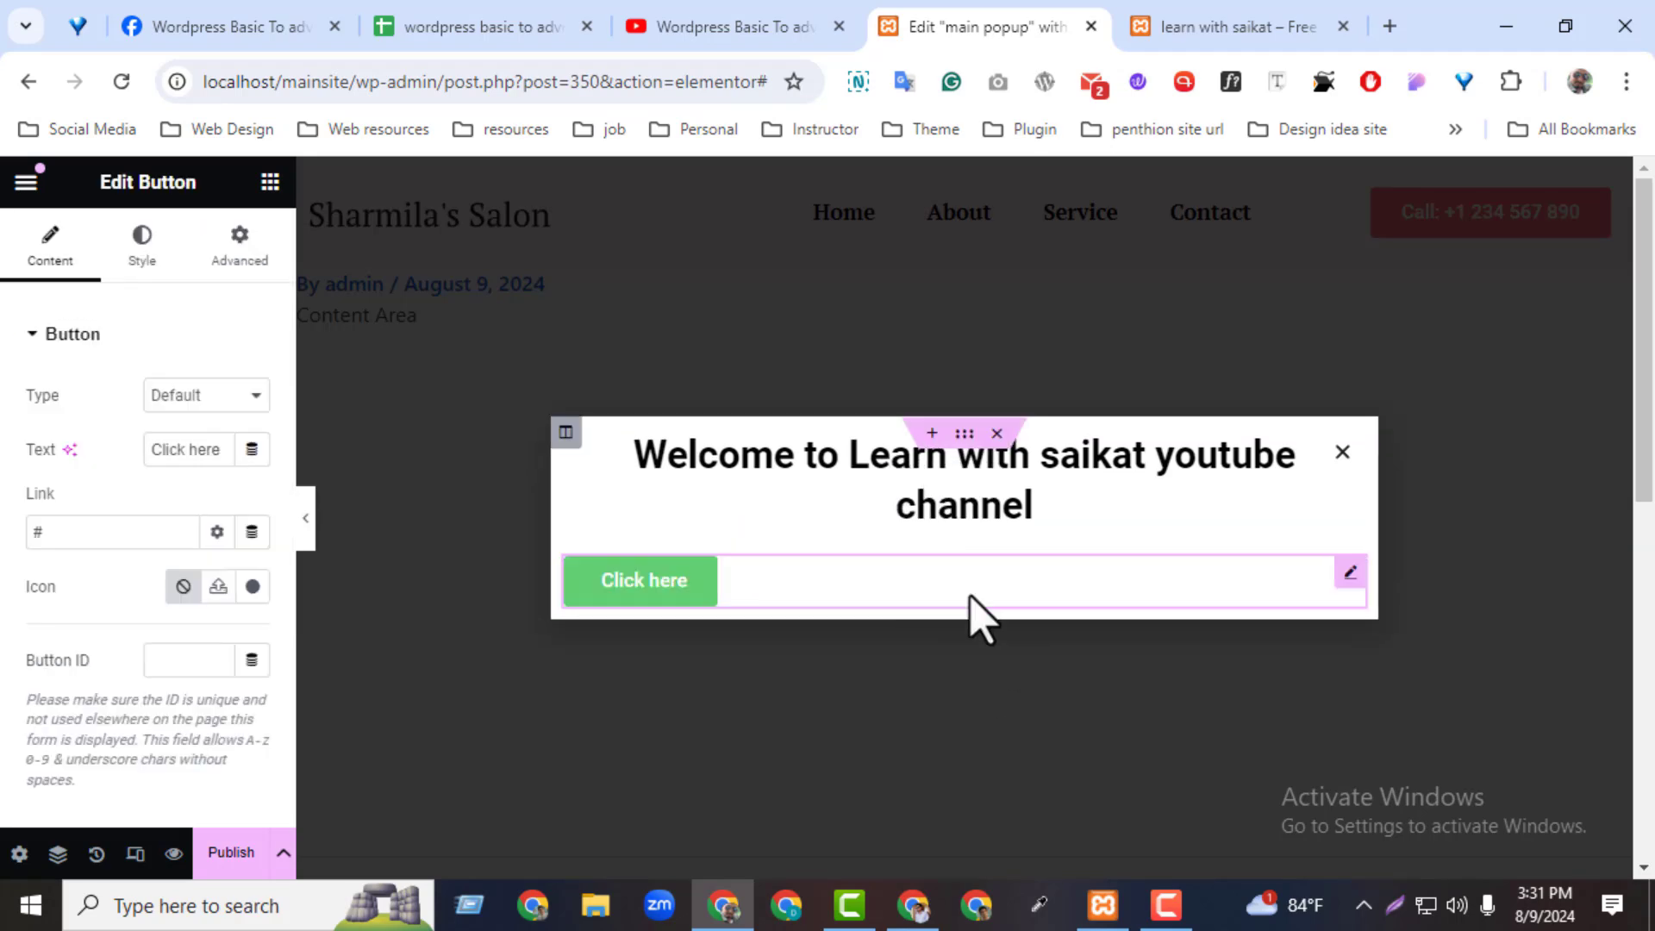
# Set the button's text to "Subscribe" and open the button's style settings
pyautogui.click(194, 439)
pyautogui.write('Subsc')
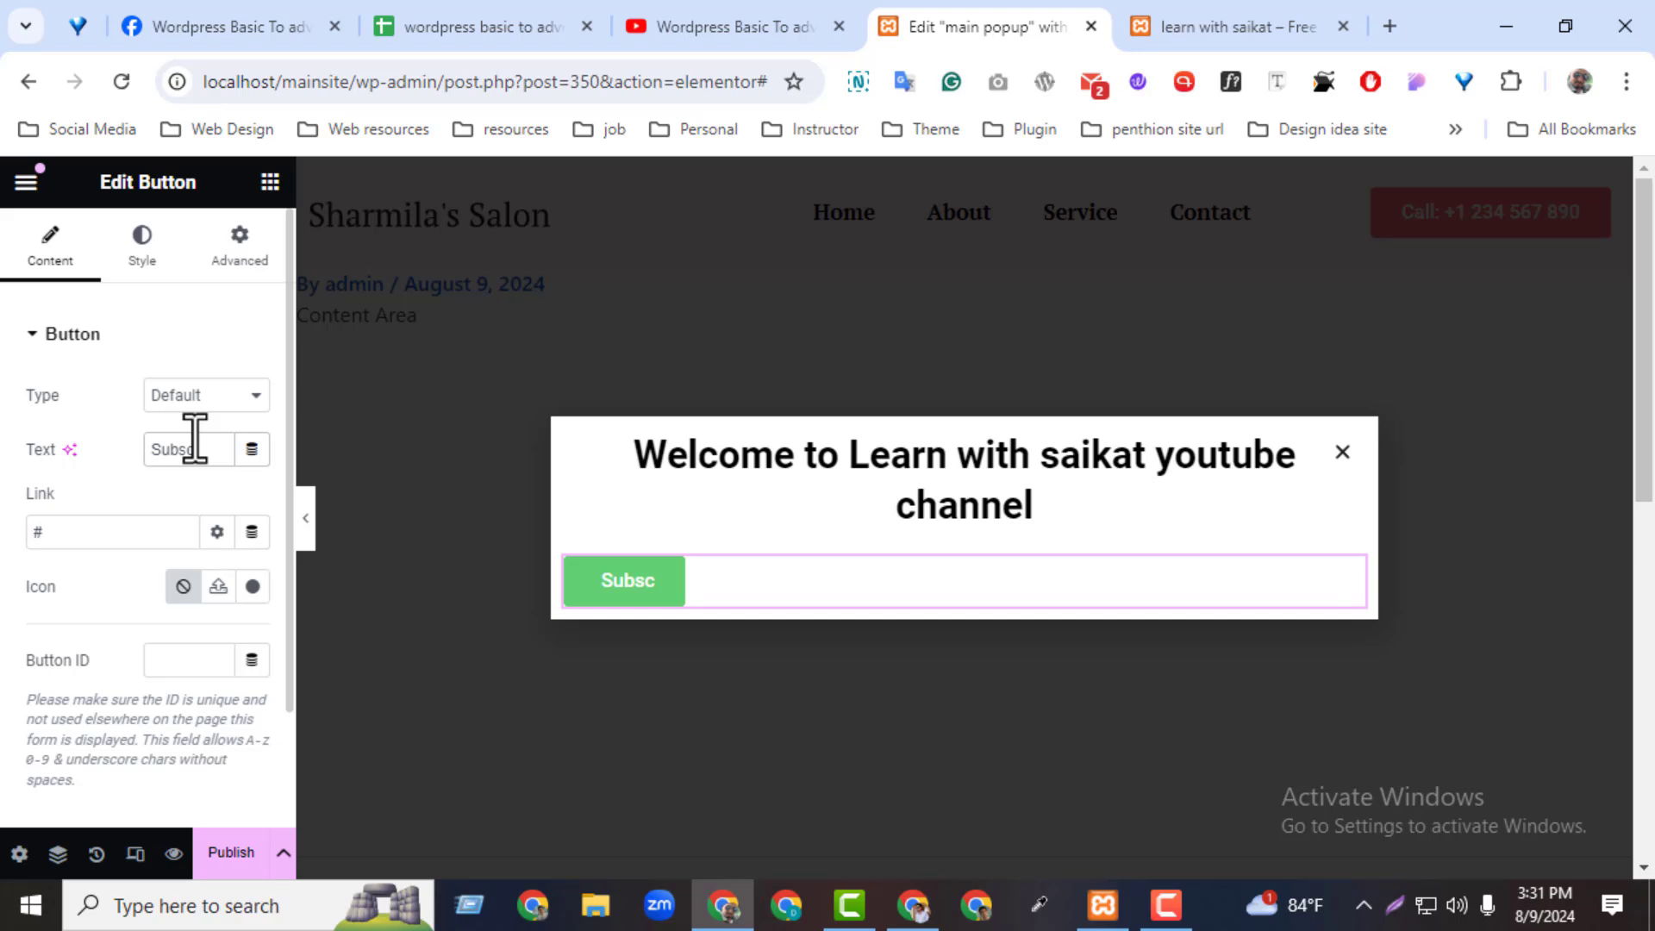
pyautogui.write('ribe')
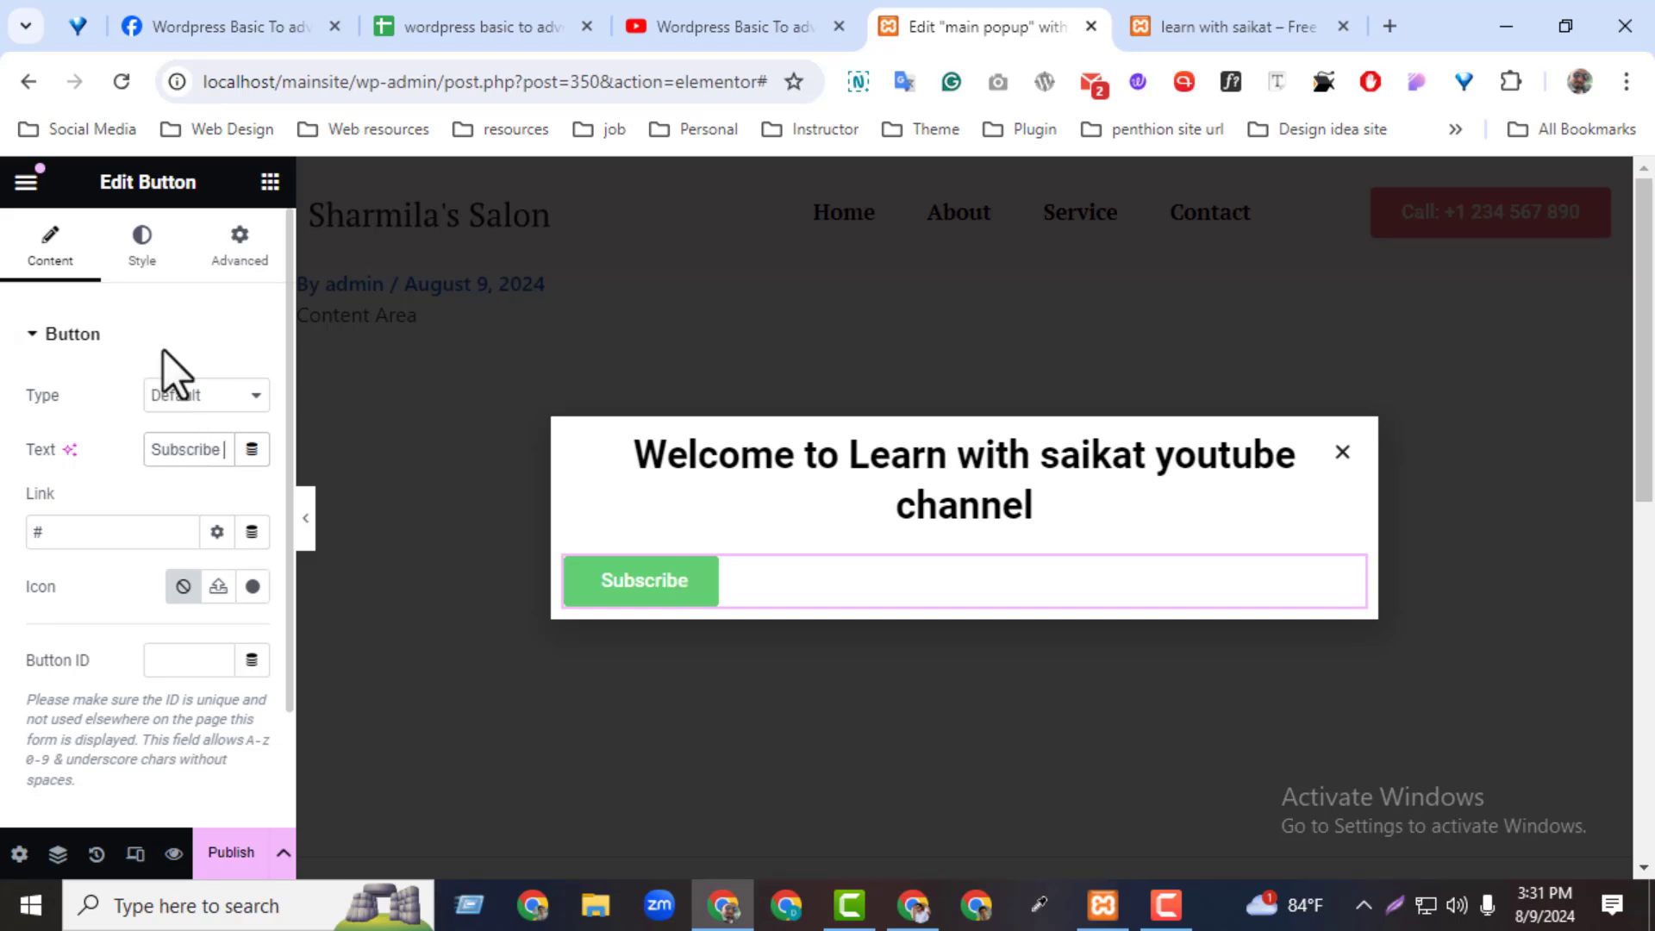
pyautogui.click(148, 256)
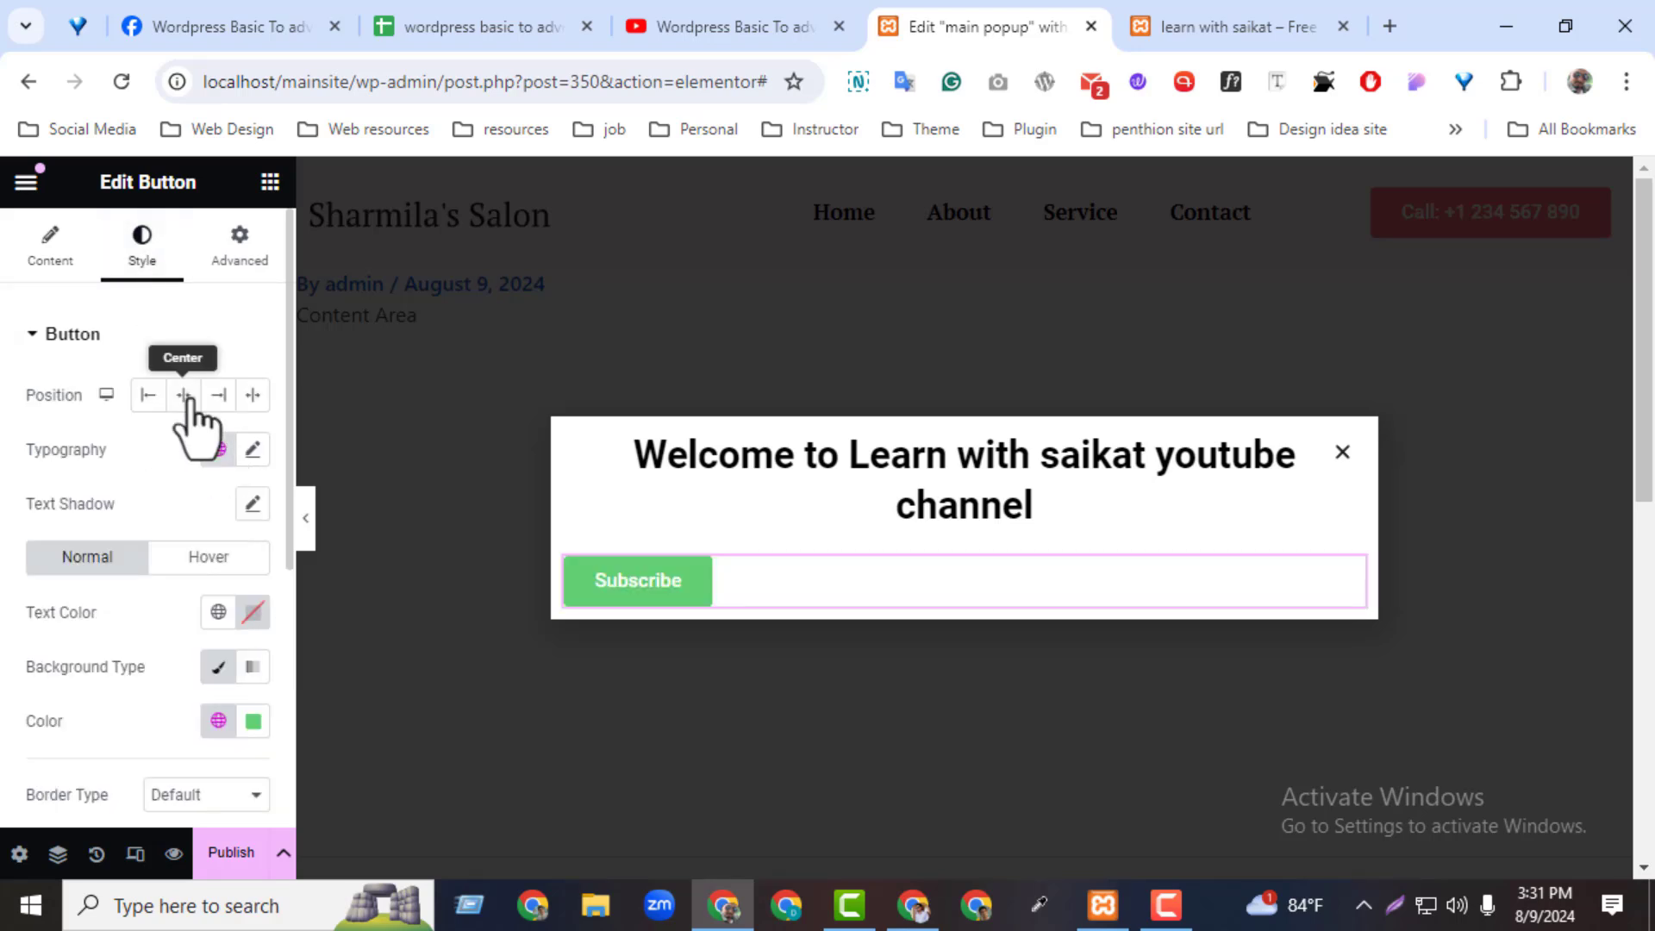
# Center the Subscribe button in the popup and set its background color to orange (#FF640F)
pyautogui.click(183, 395)
pyautogui.click(49, 255)
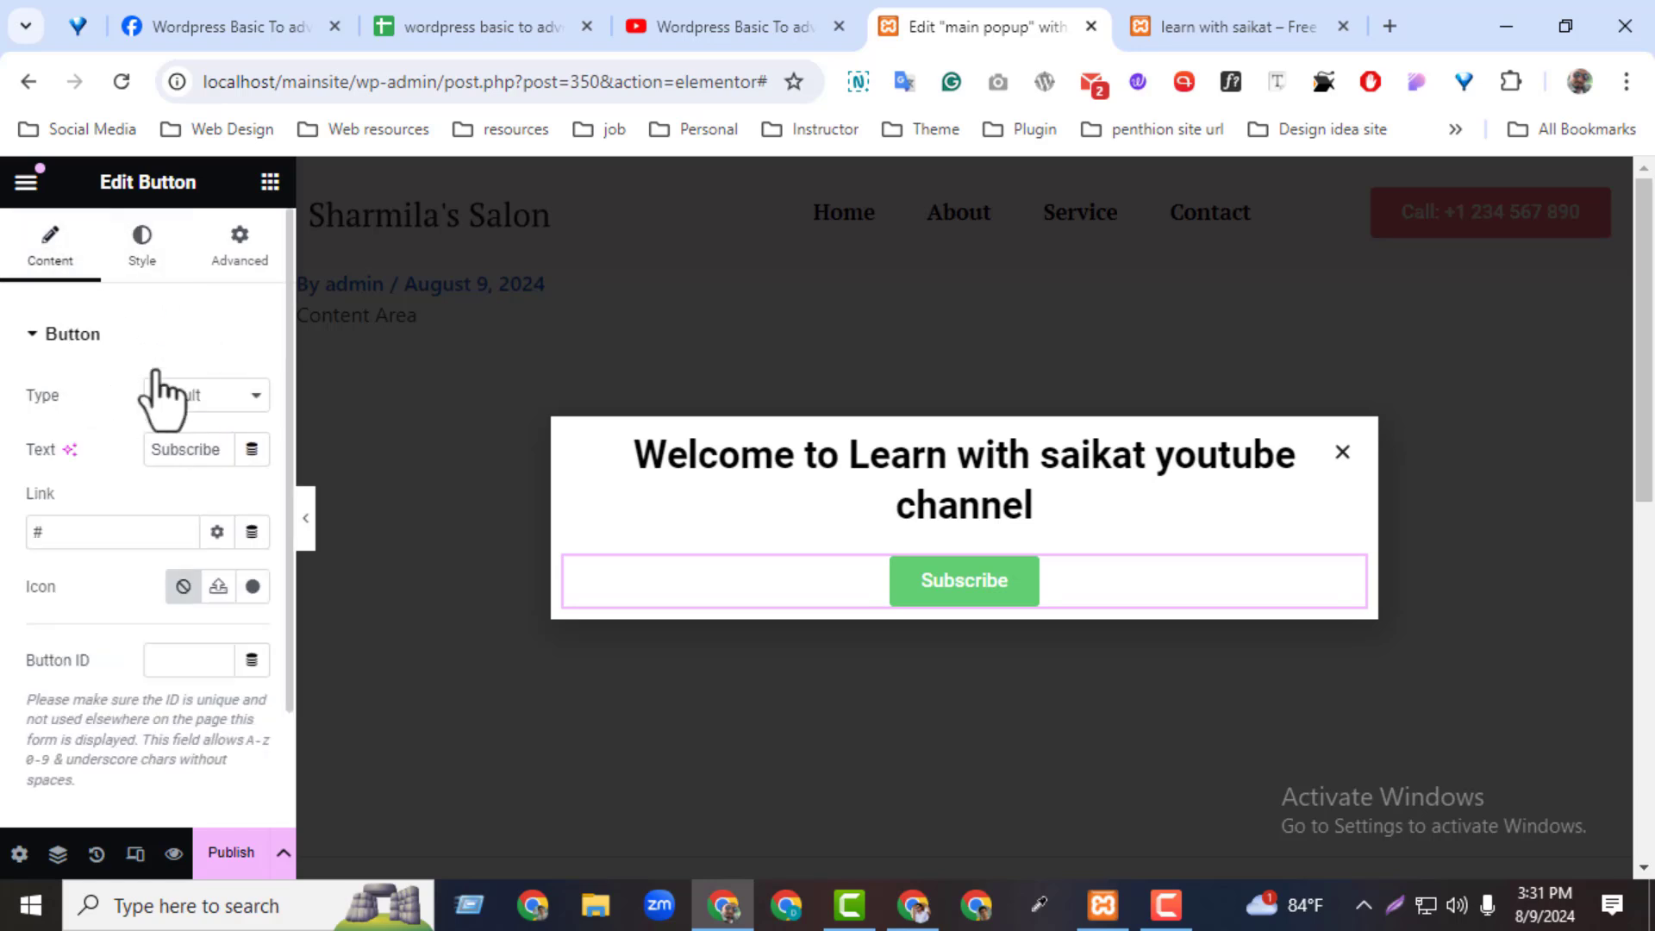
pyautogui.click(132, 257)
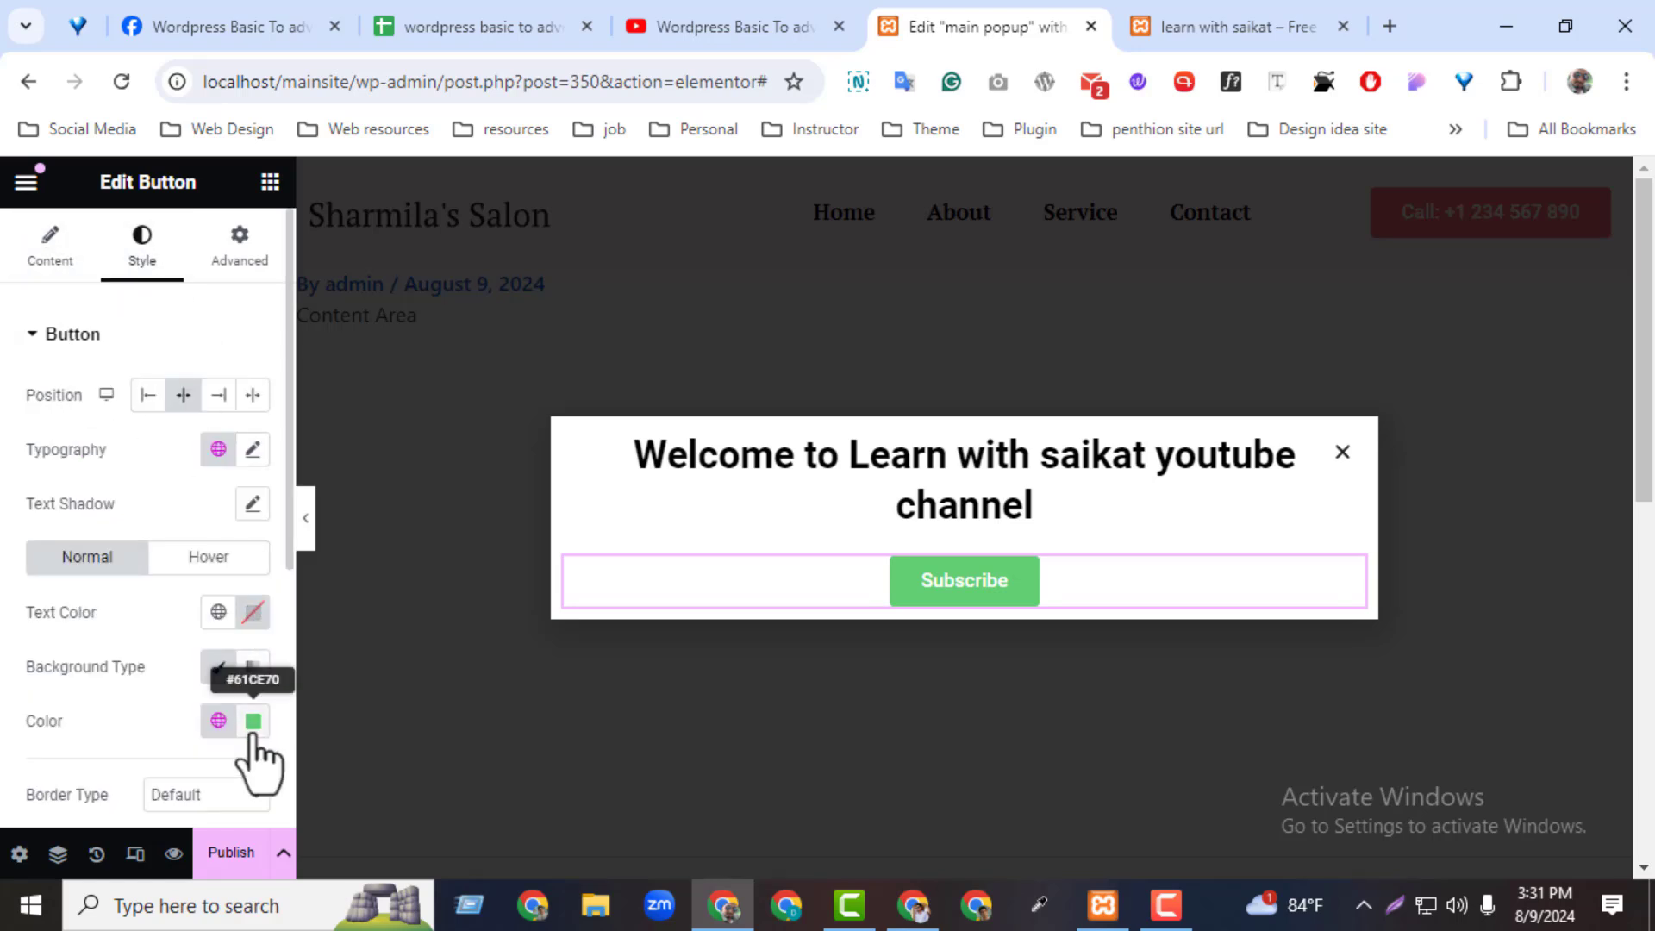
pyautogui.click(253, 721)
pyautogui.moveTo(207, 599); pyautogui.dragTo(121, 612)
pyautogui.moveTo(293, 457); pyautogui.dragTo(384, 379)
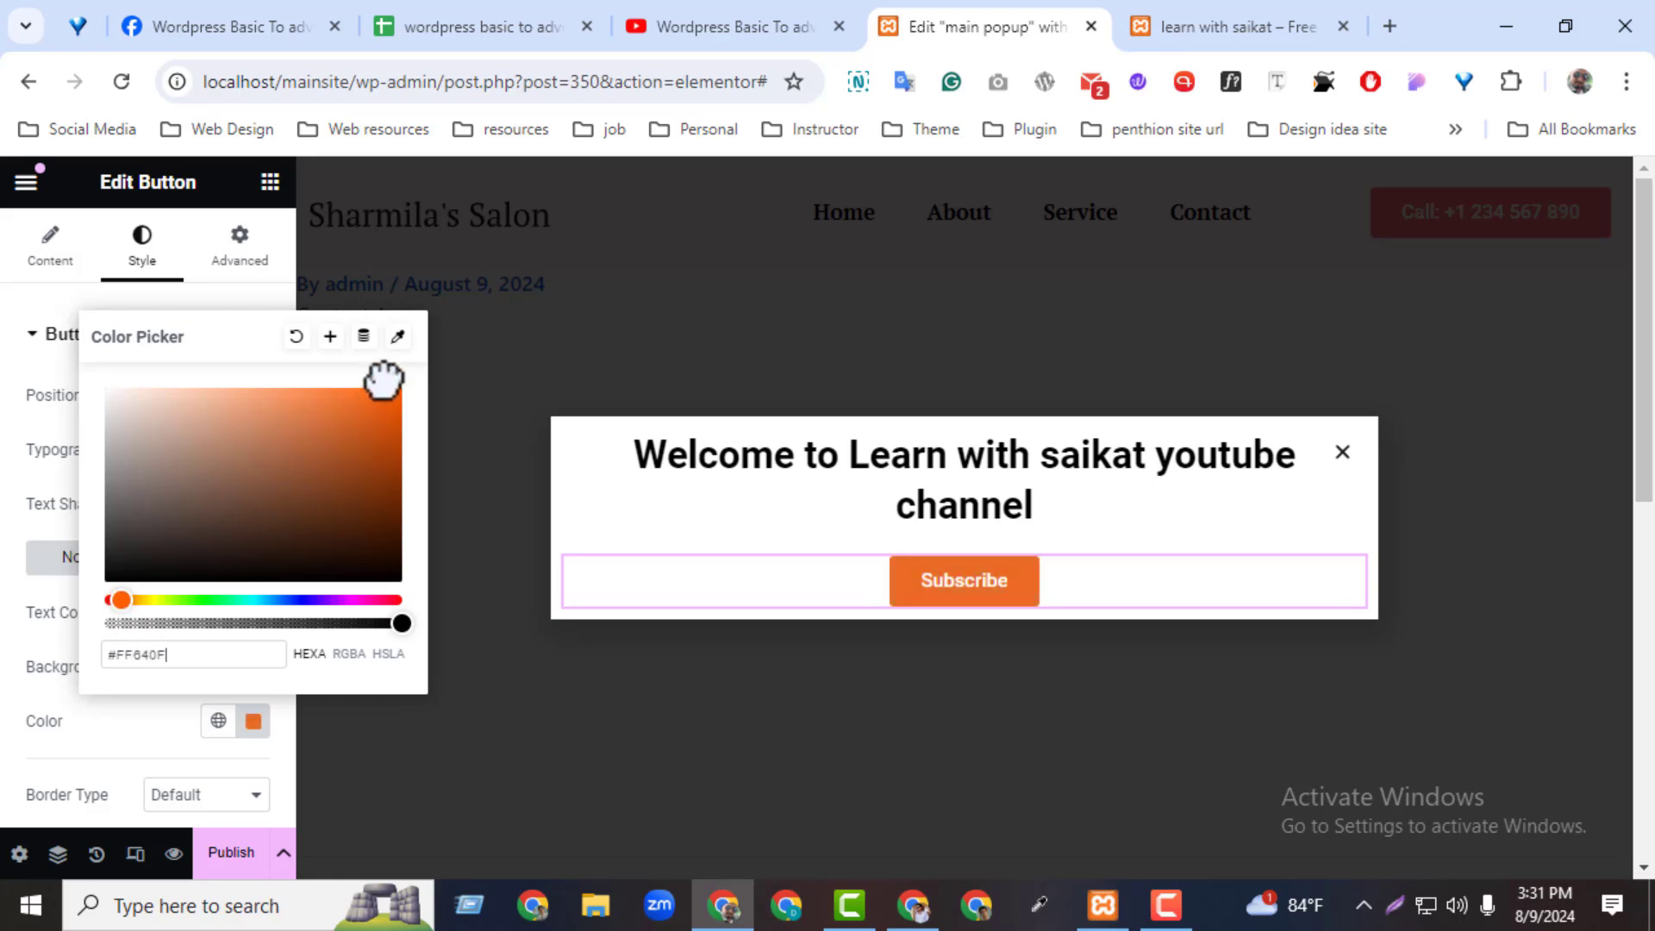
pyautogui.click(11, 621)
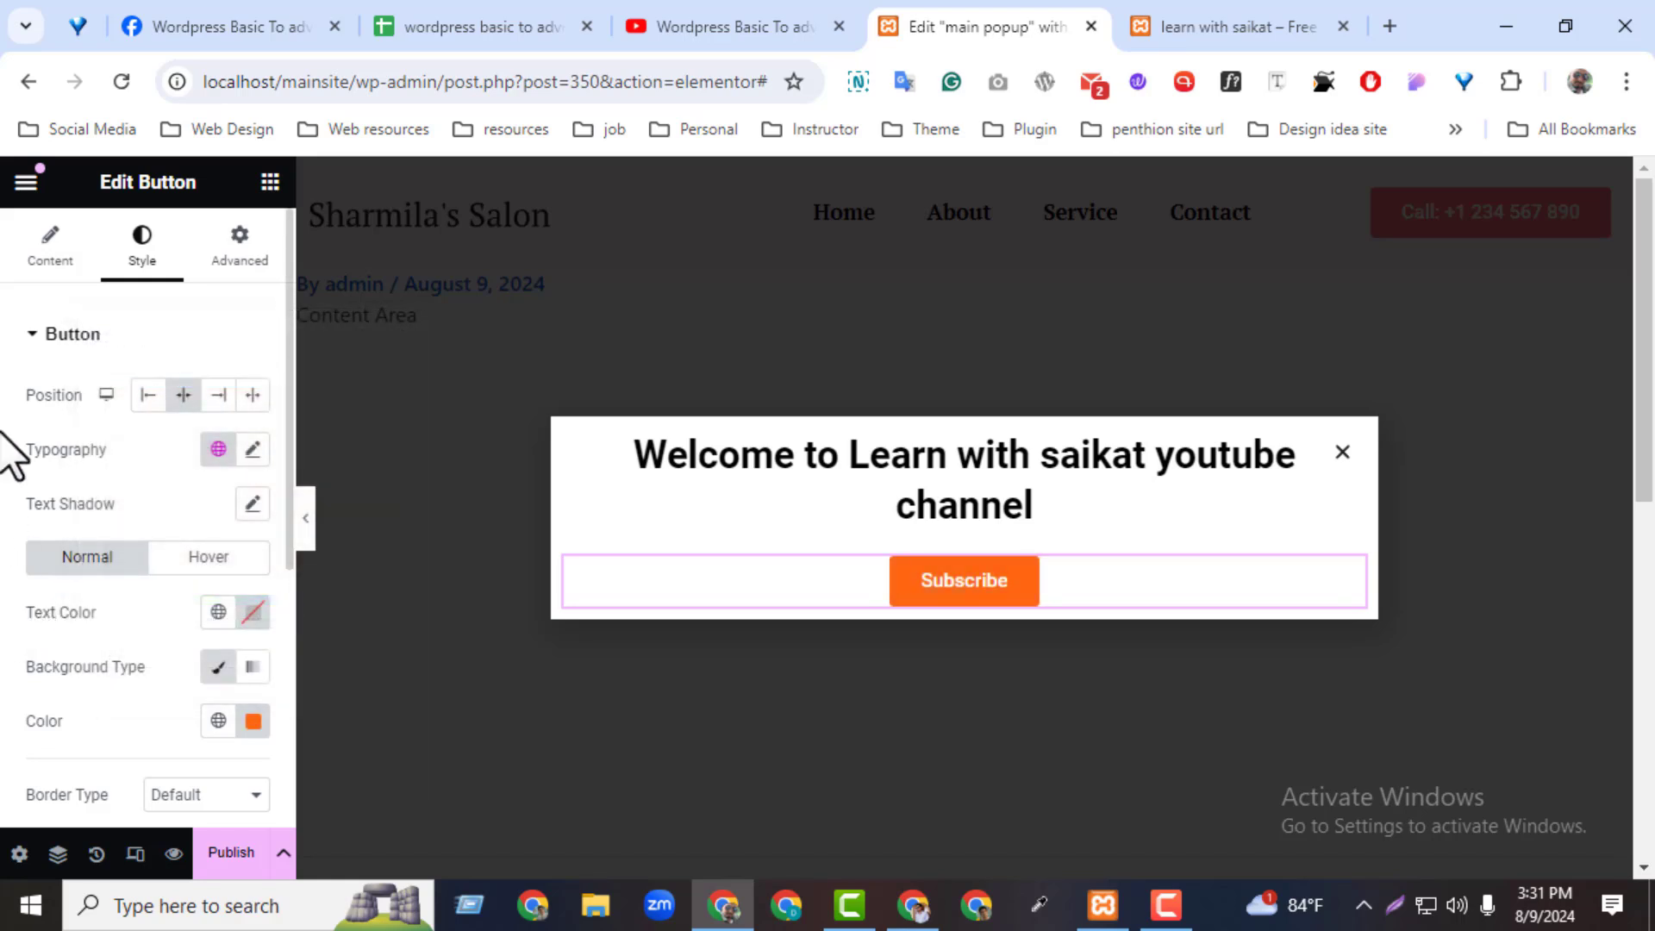
pyautogui.click(269, 181)
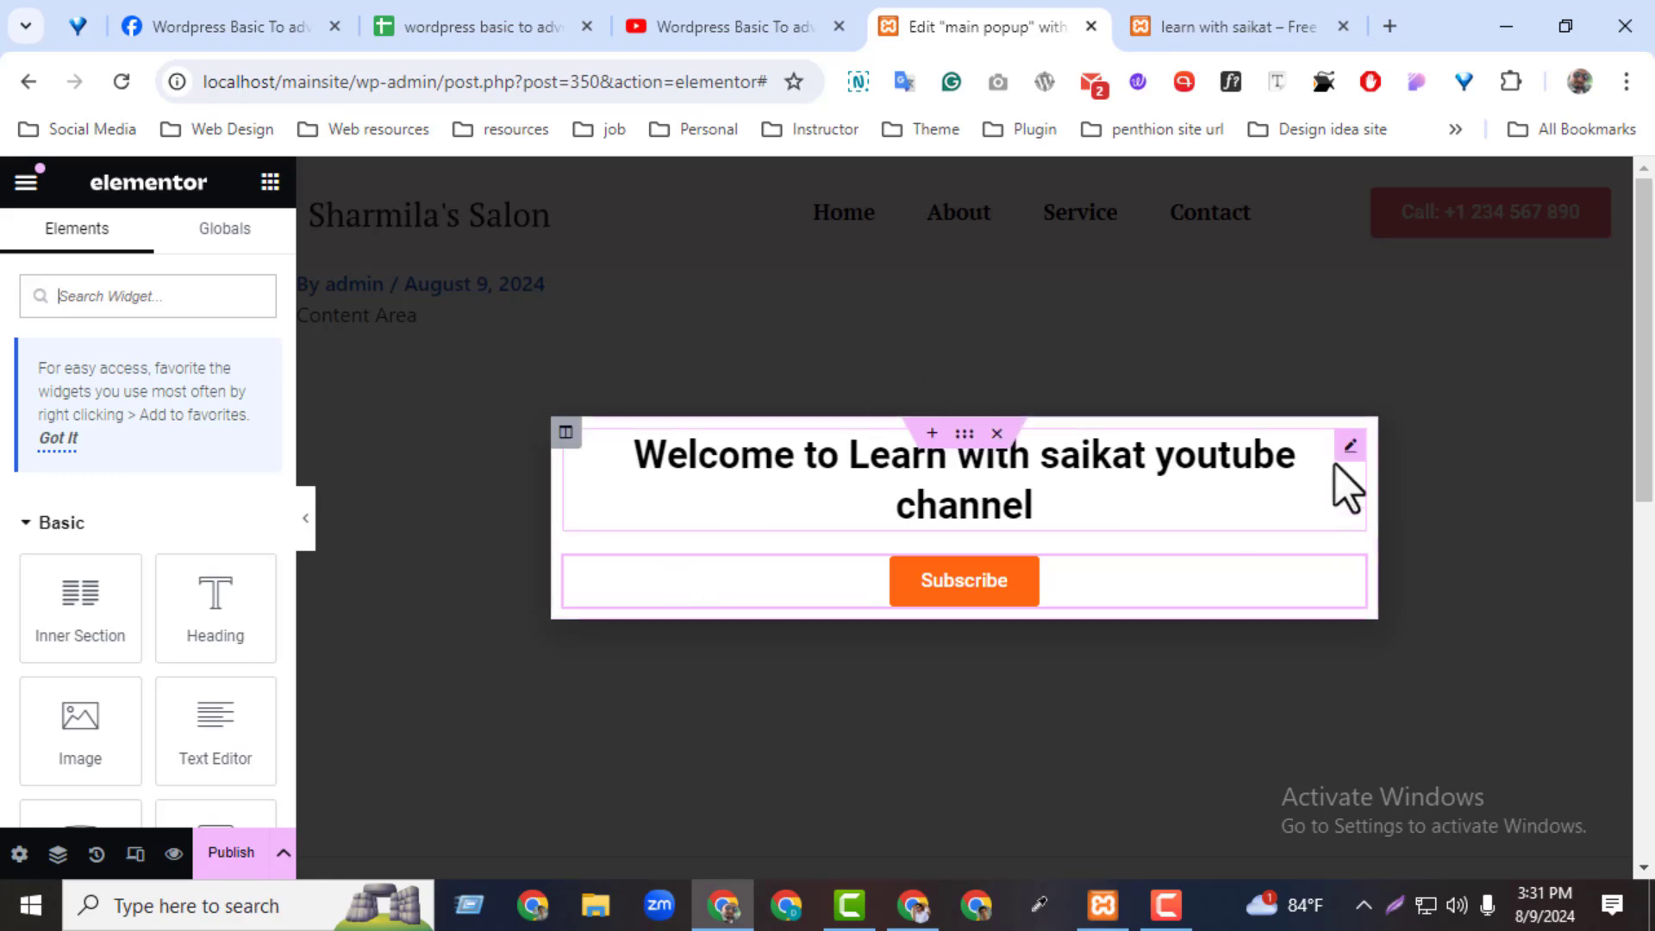
pyautogui.click(1349, 446)
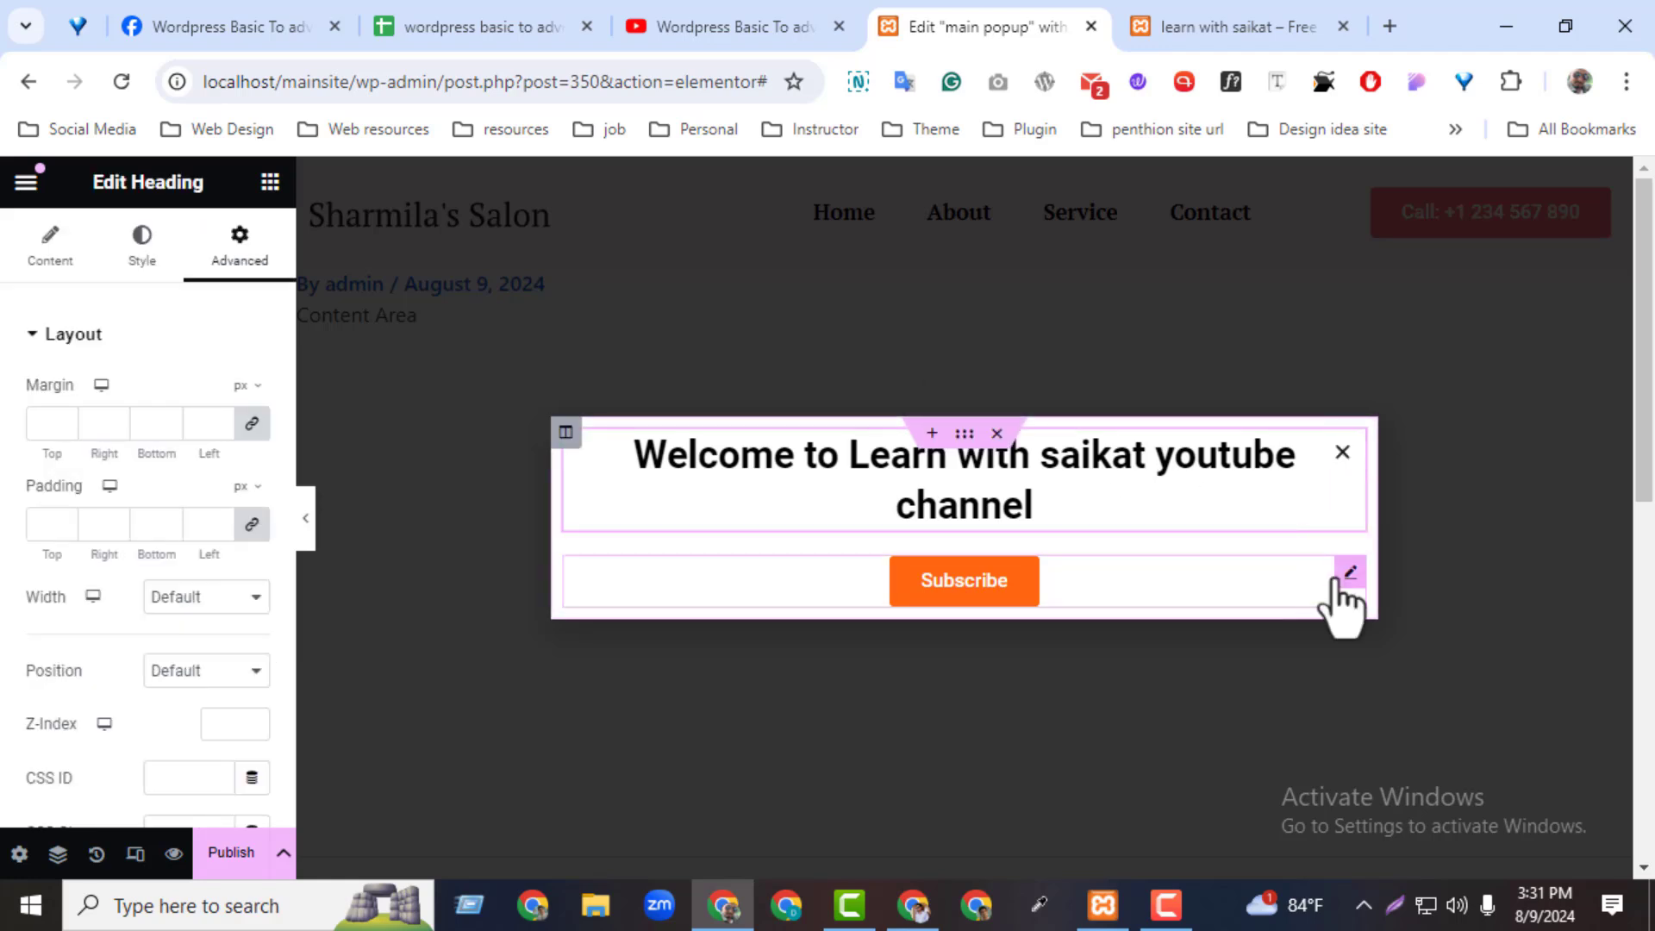
pyautogui.click(1350, 572)
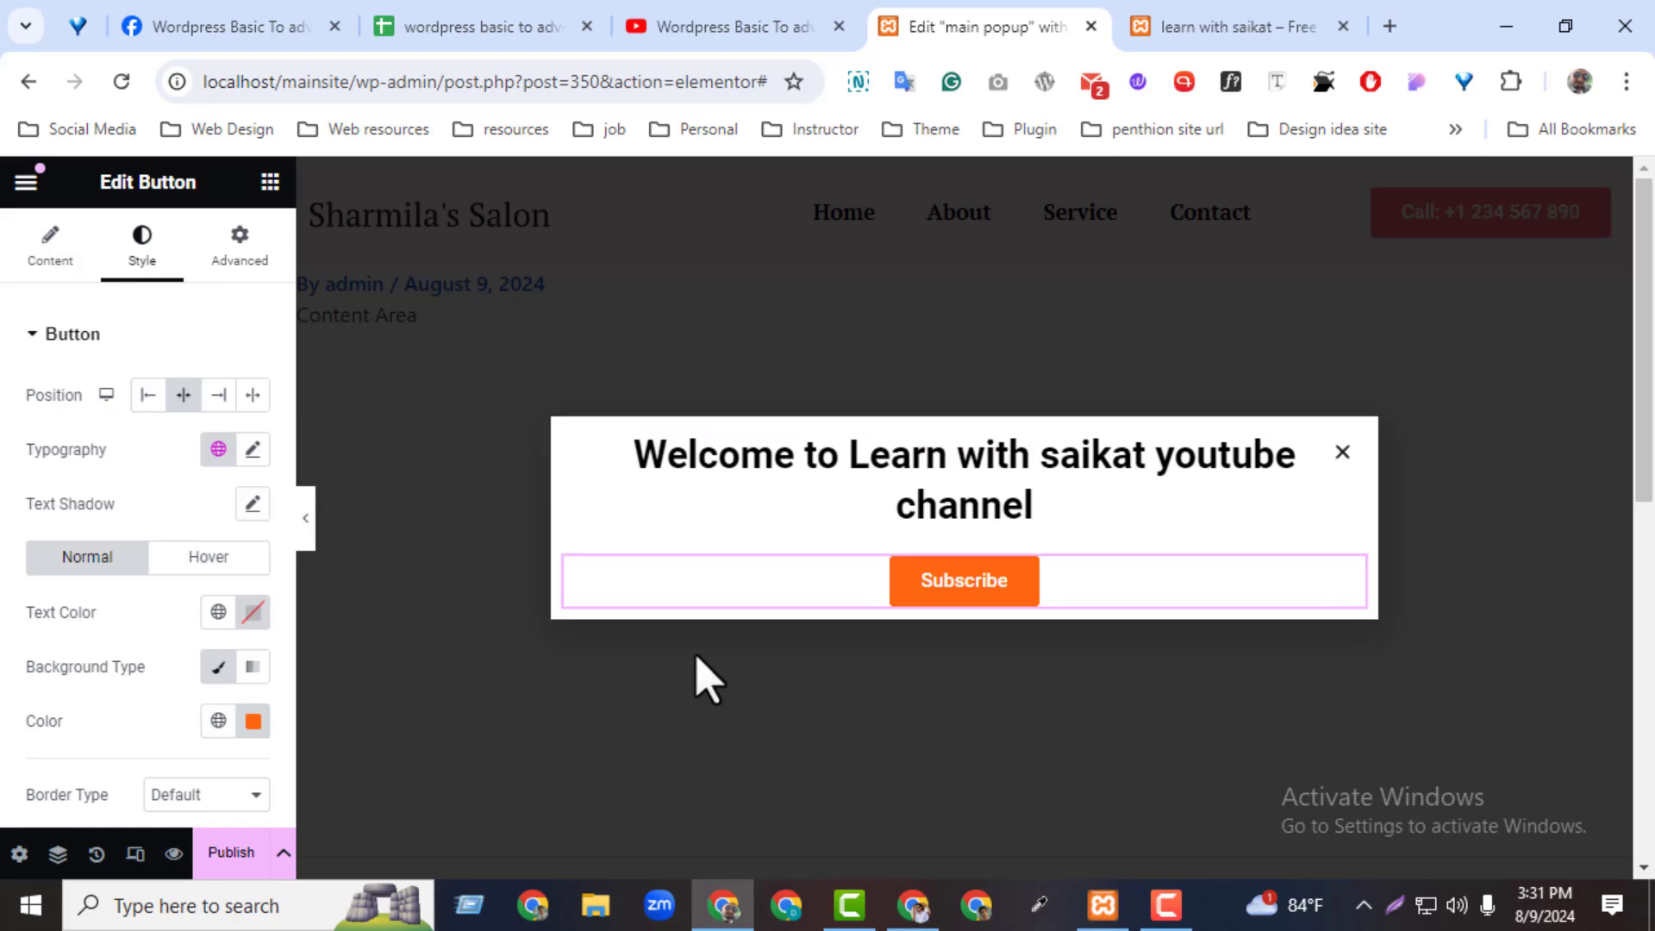
pyautogui.click(269, 184)
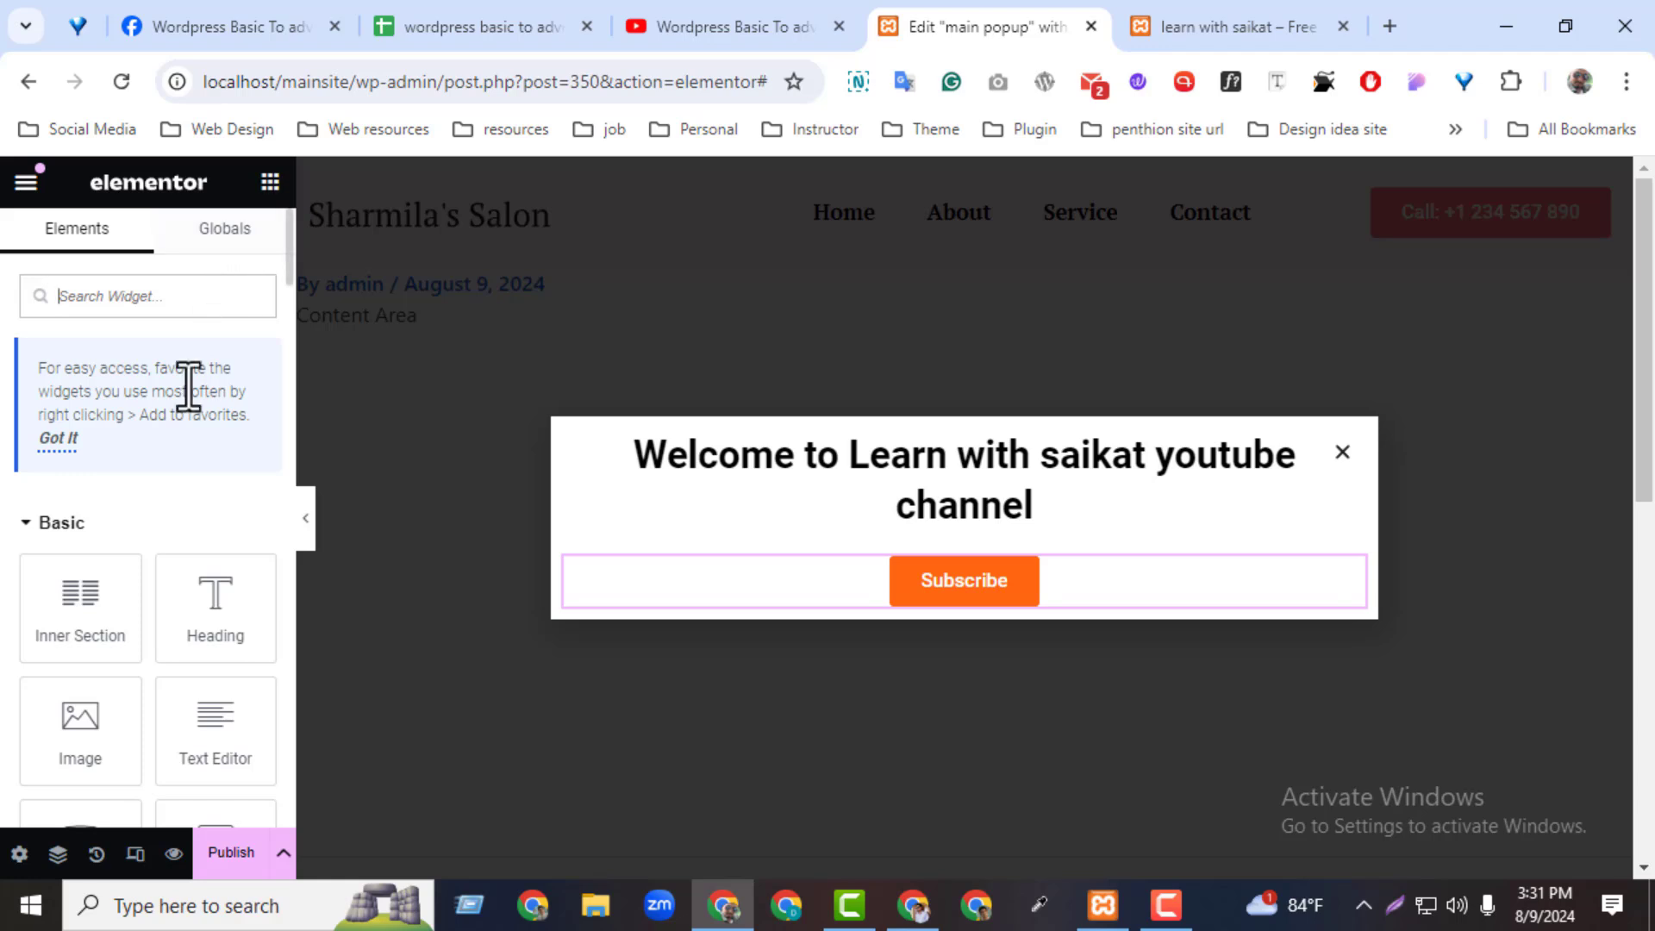
# Open the settings of the whole popup and set its width to 480 px
pyautogui.click(19, 854)
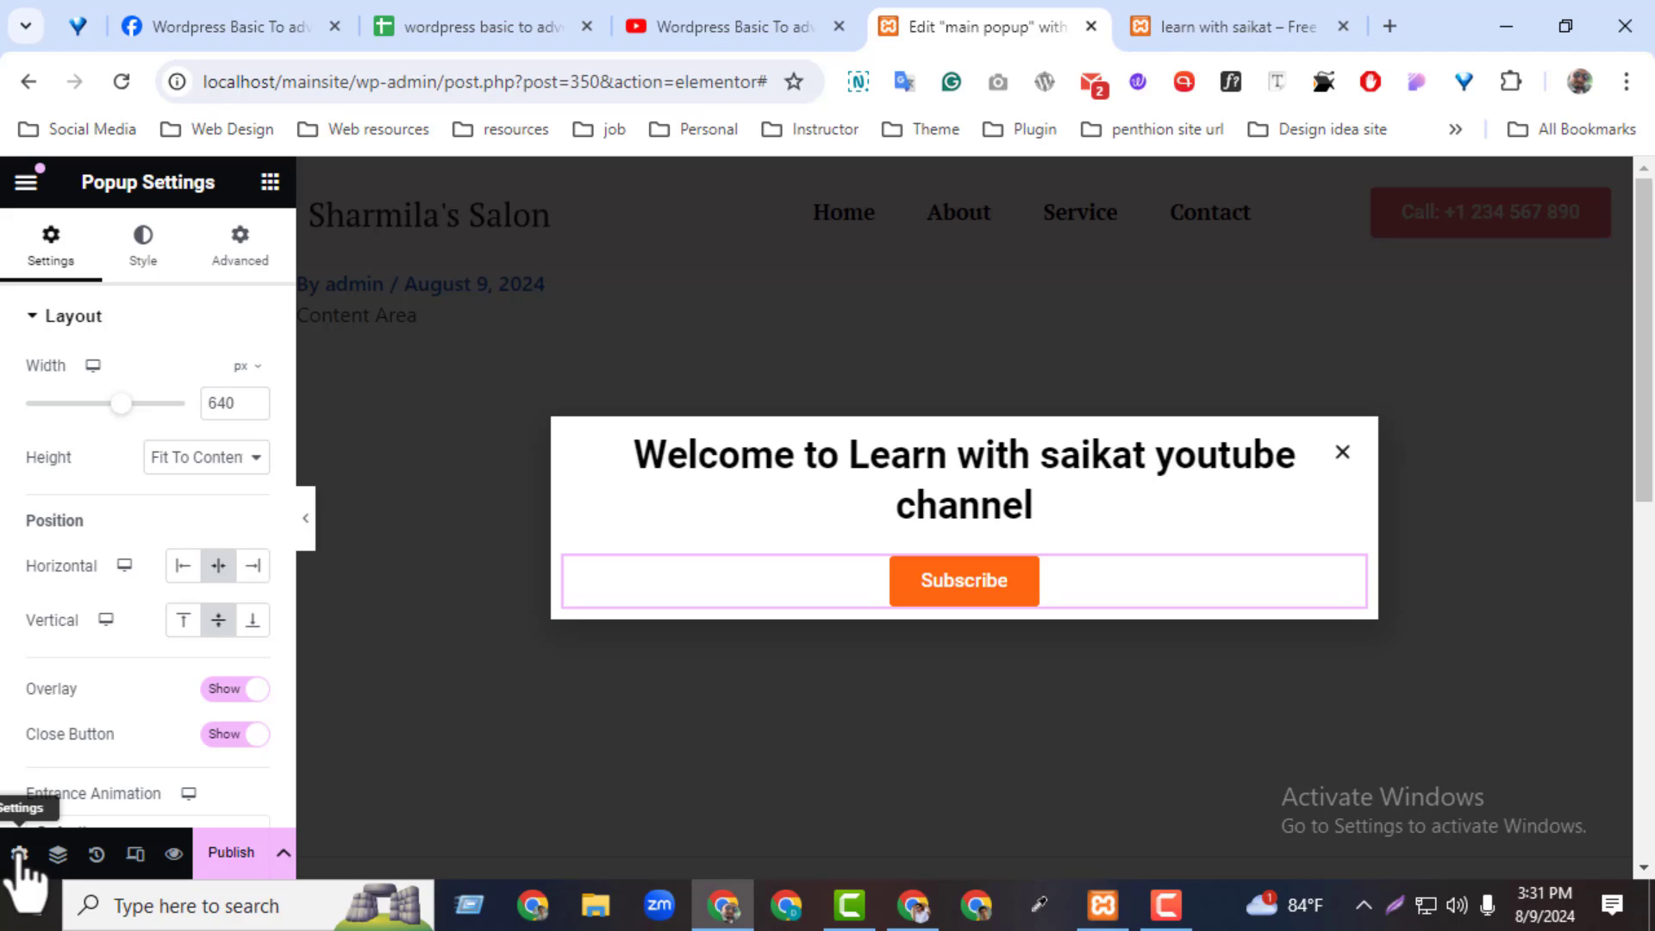
pyautogui.tripleClick(195, 183)
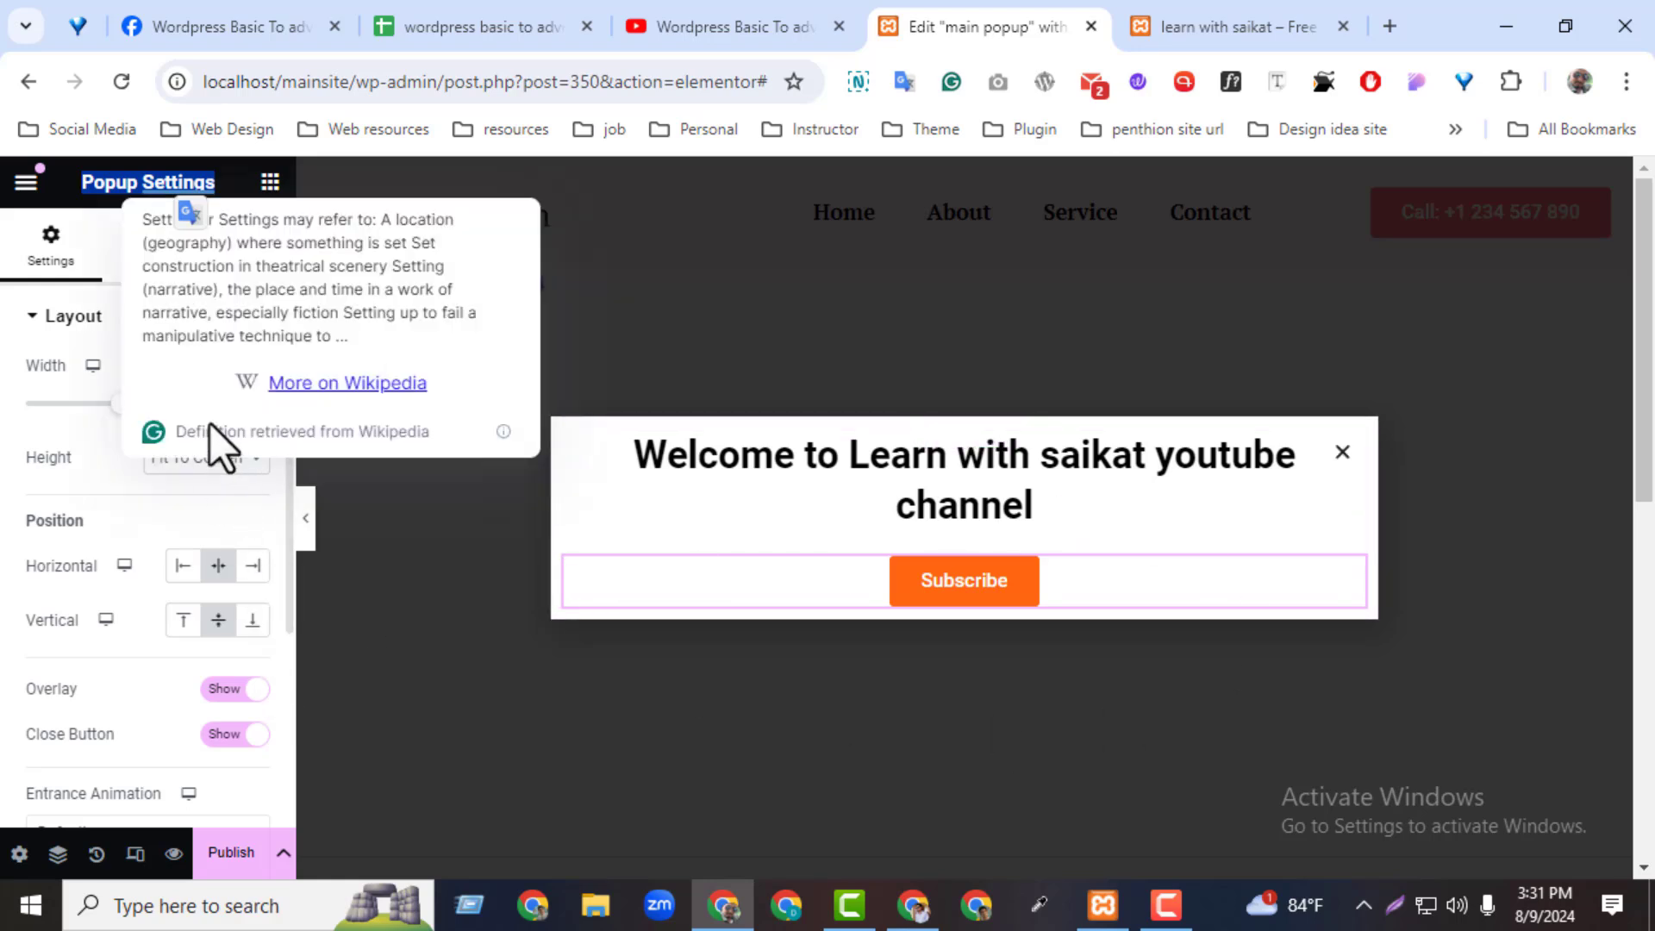
pyautogui.click(142, 504)
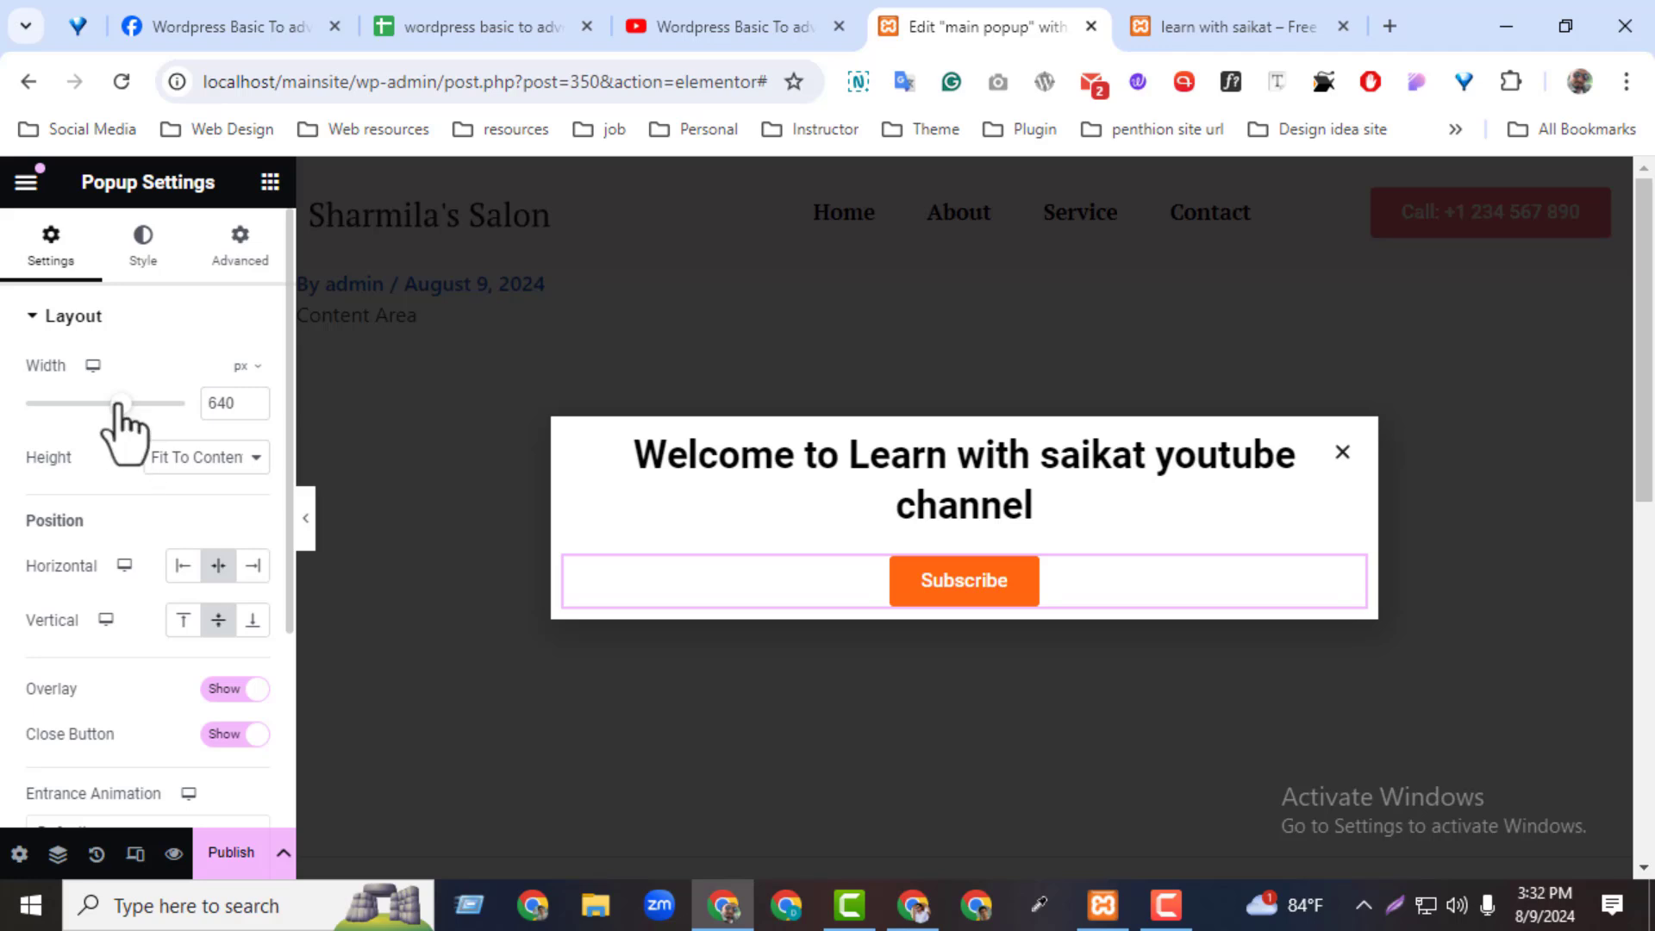
pyautogui.moveTo(121, 405); pyautogui.dragTo(79, 416)
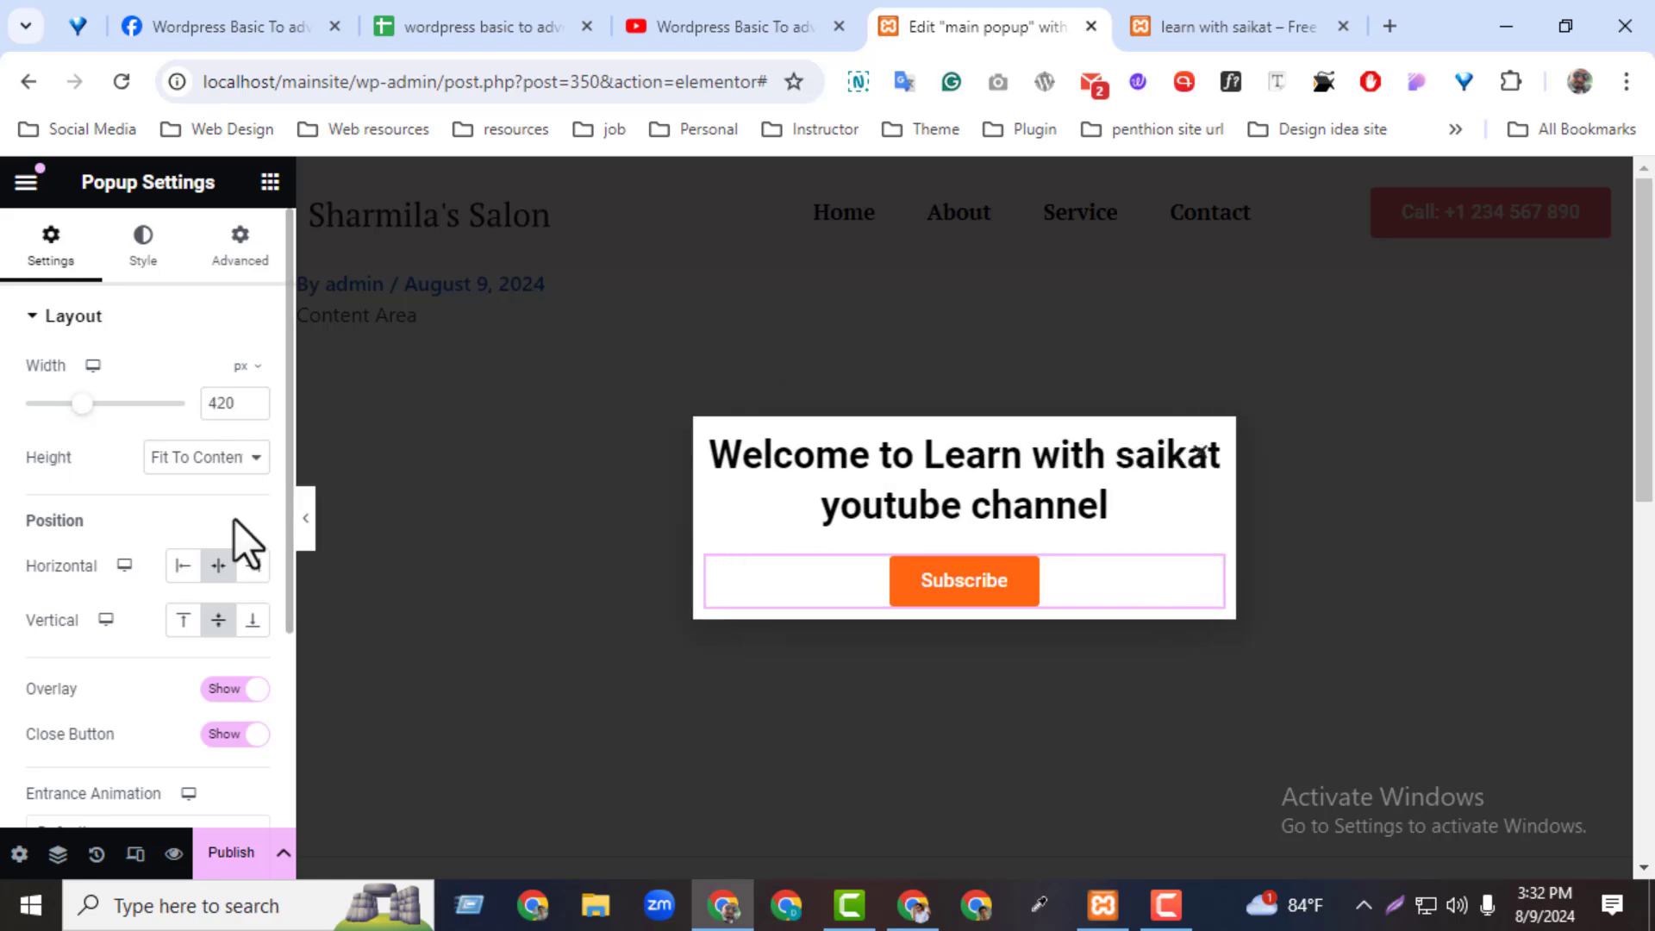
pyautogui.click(258, 402)
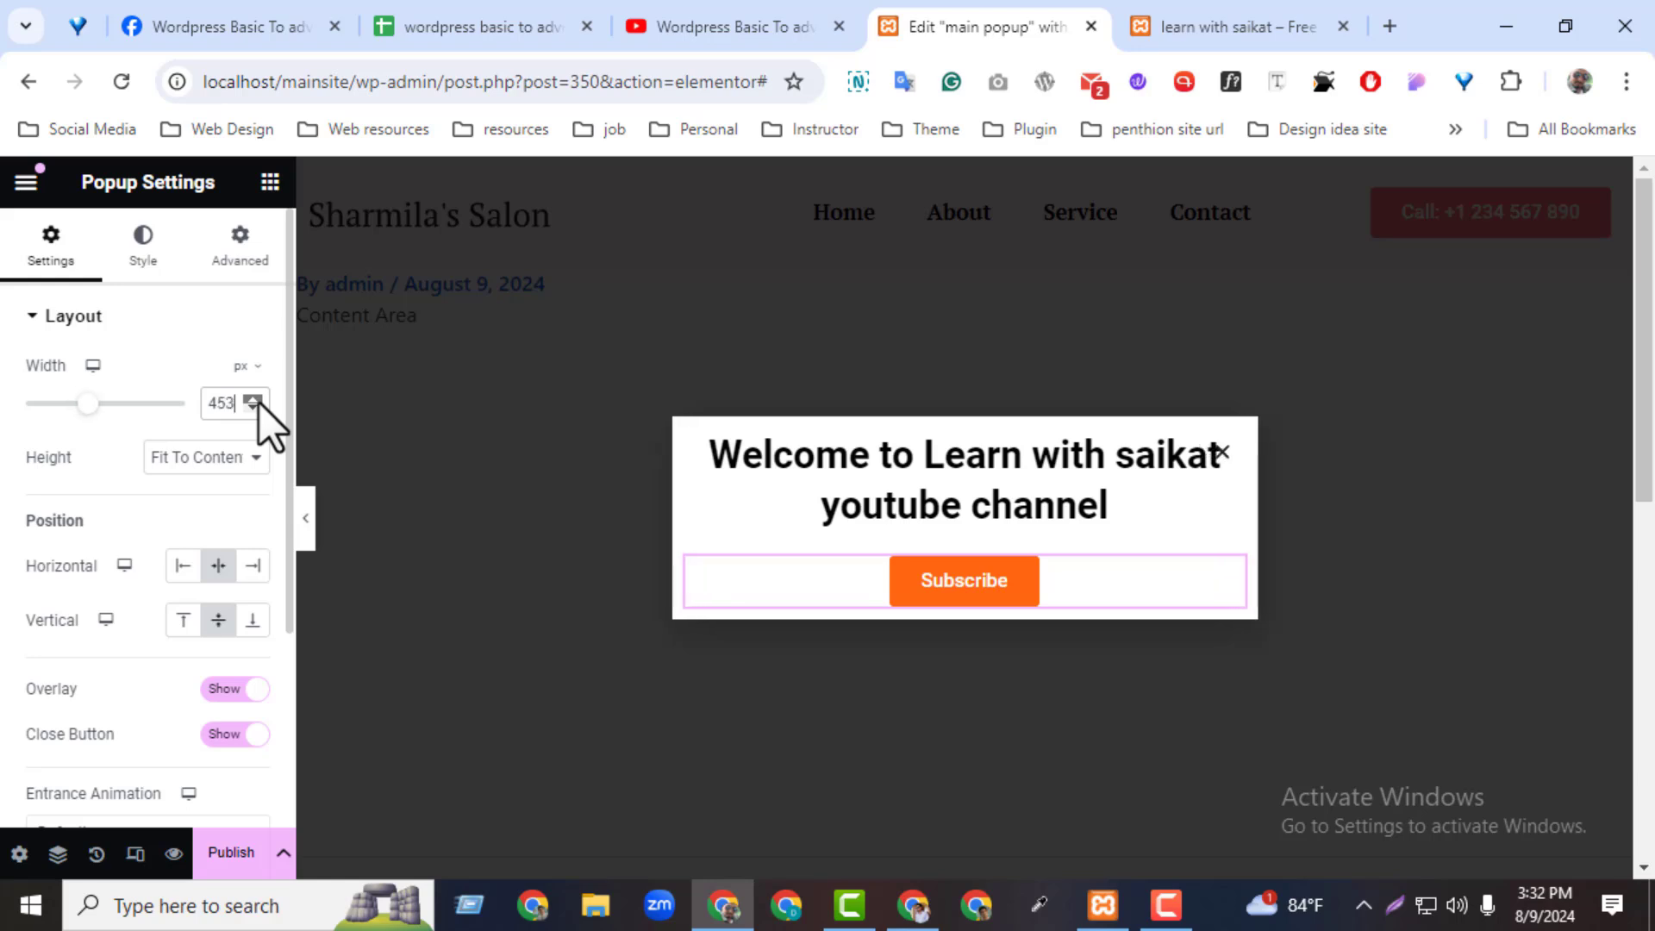
pyautogui.click(259, 402)
pyautogui.click(259, 401)
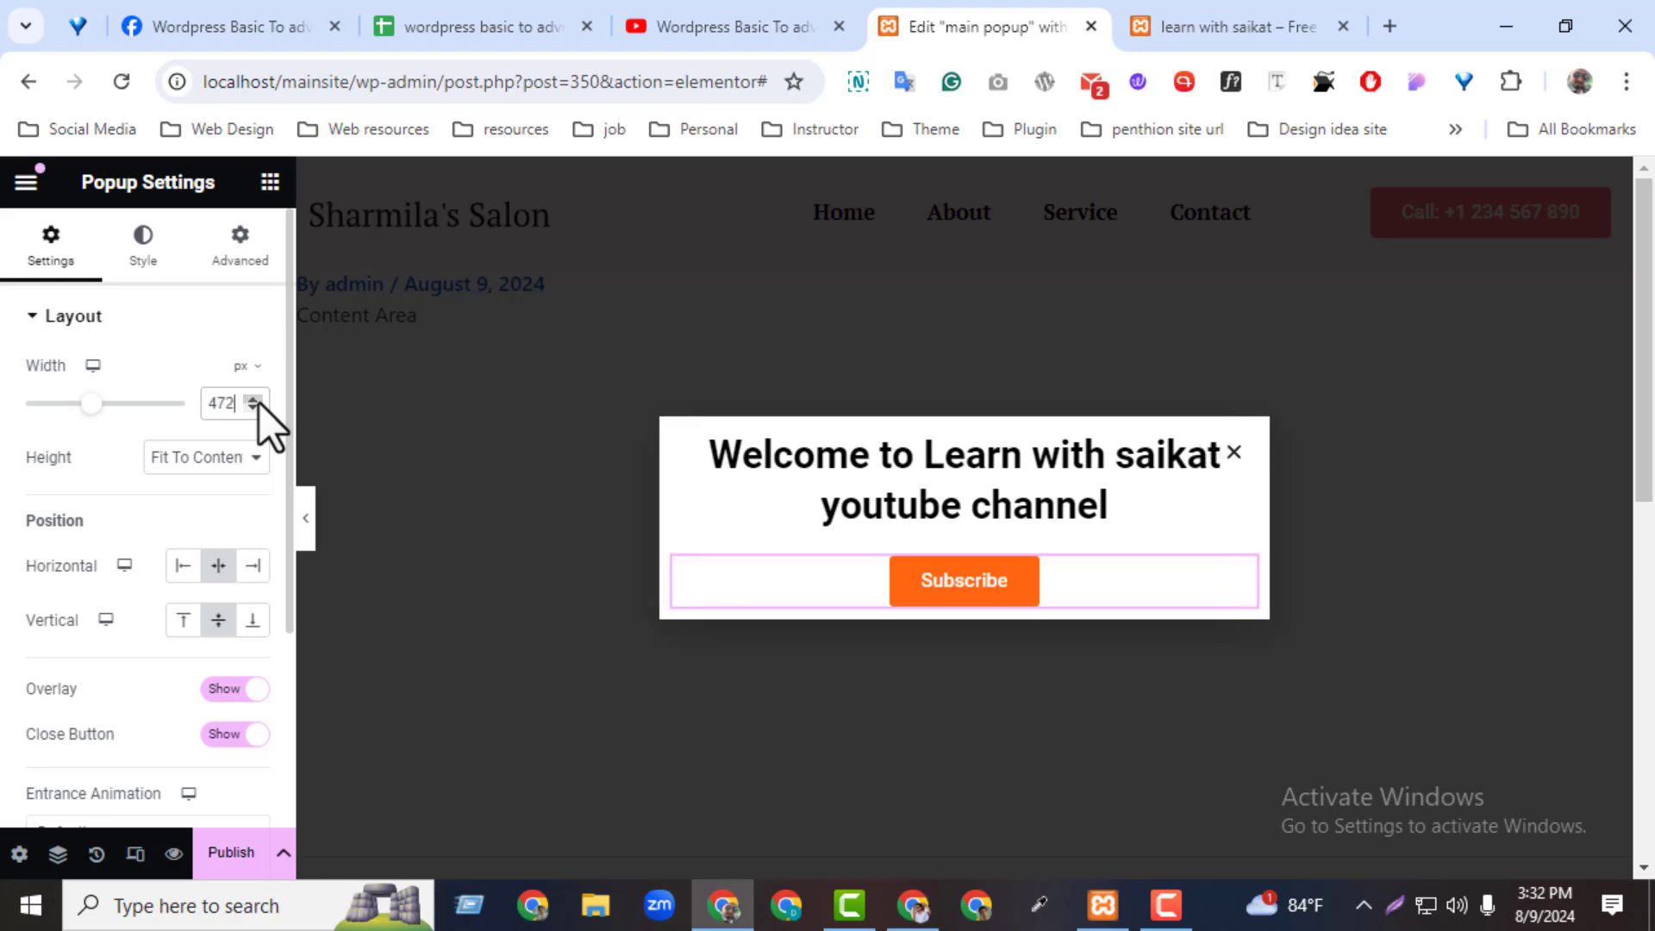
pyautogui.click(259, 401)
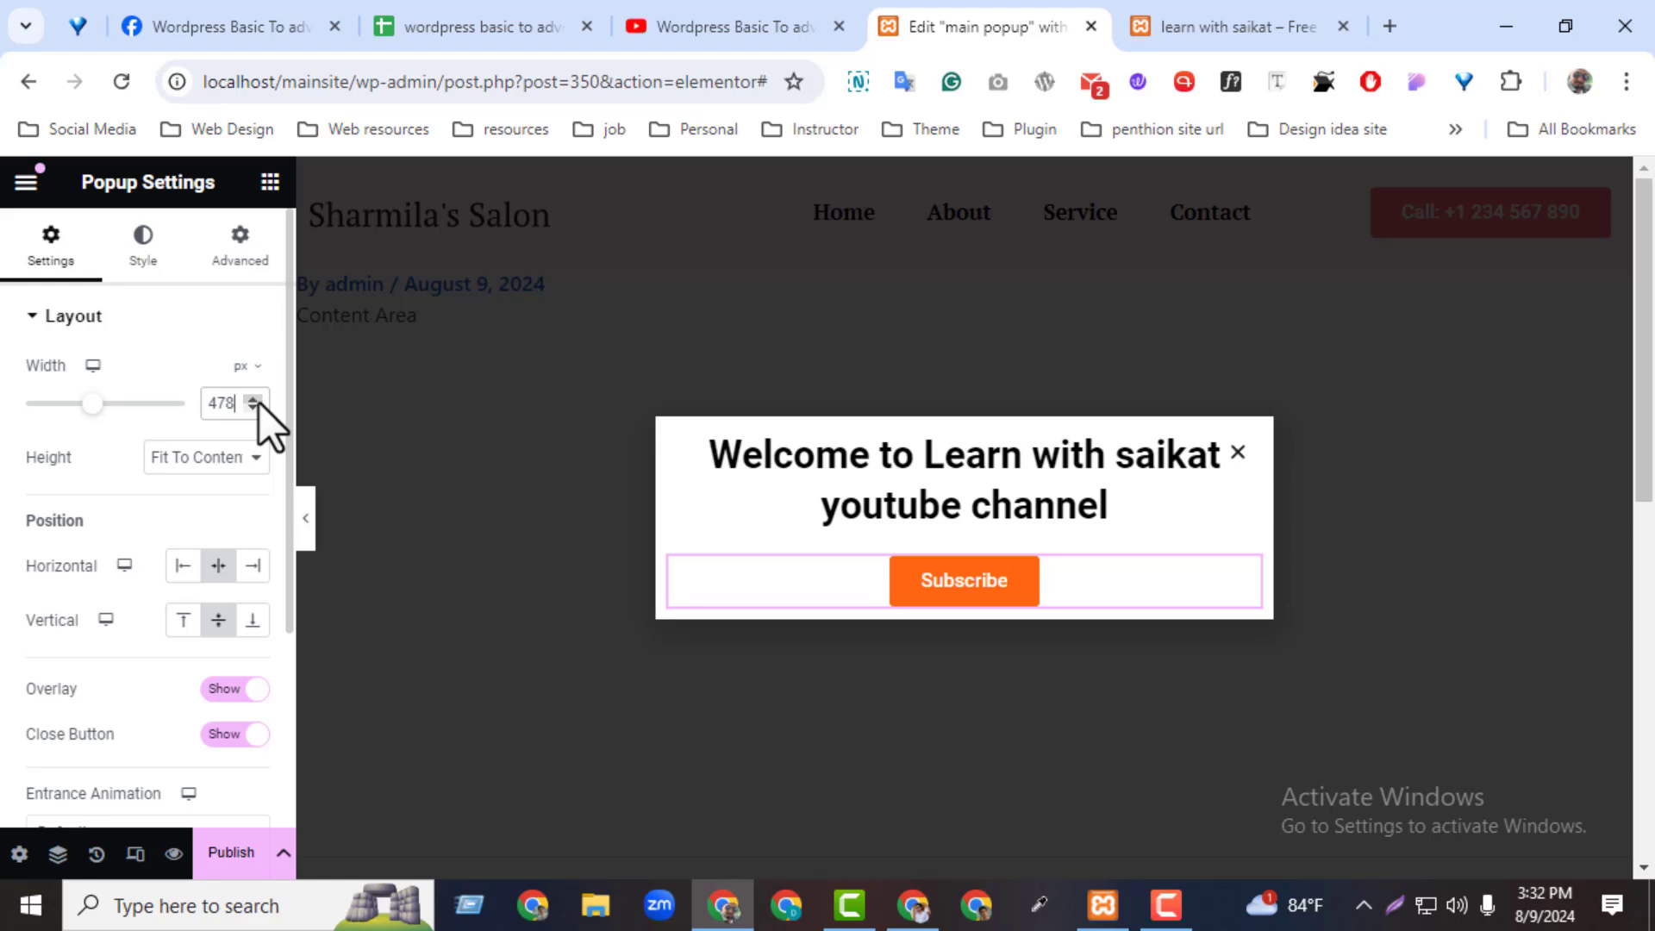
pyautogui.click(258, 401)
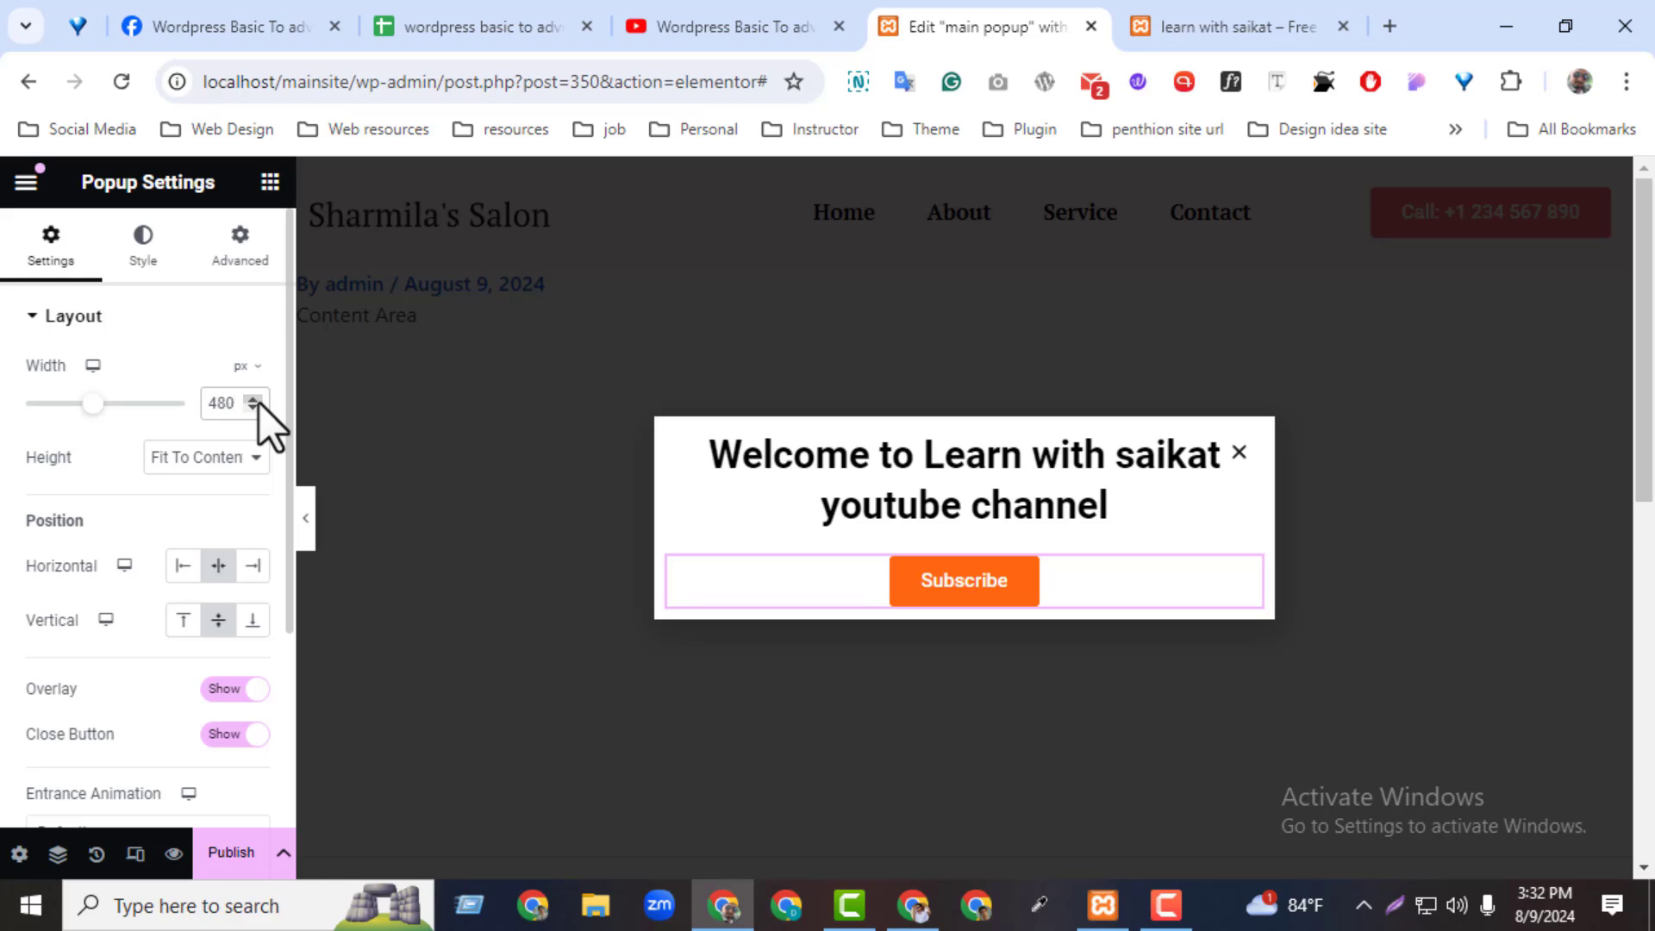
# Try the Fit To Screen height for the popup with its content positioned at the center, bottom and top
pyautogui.click(177, 466)
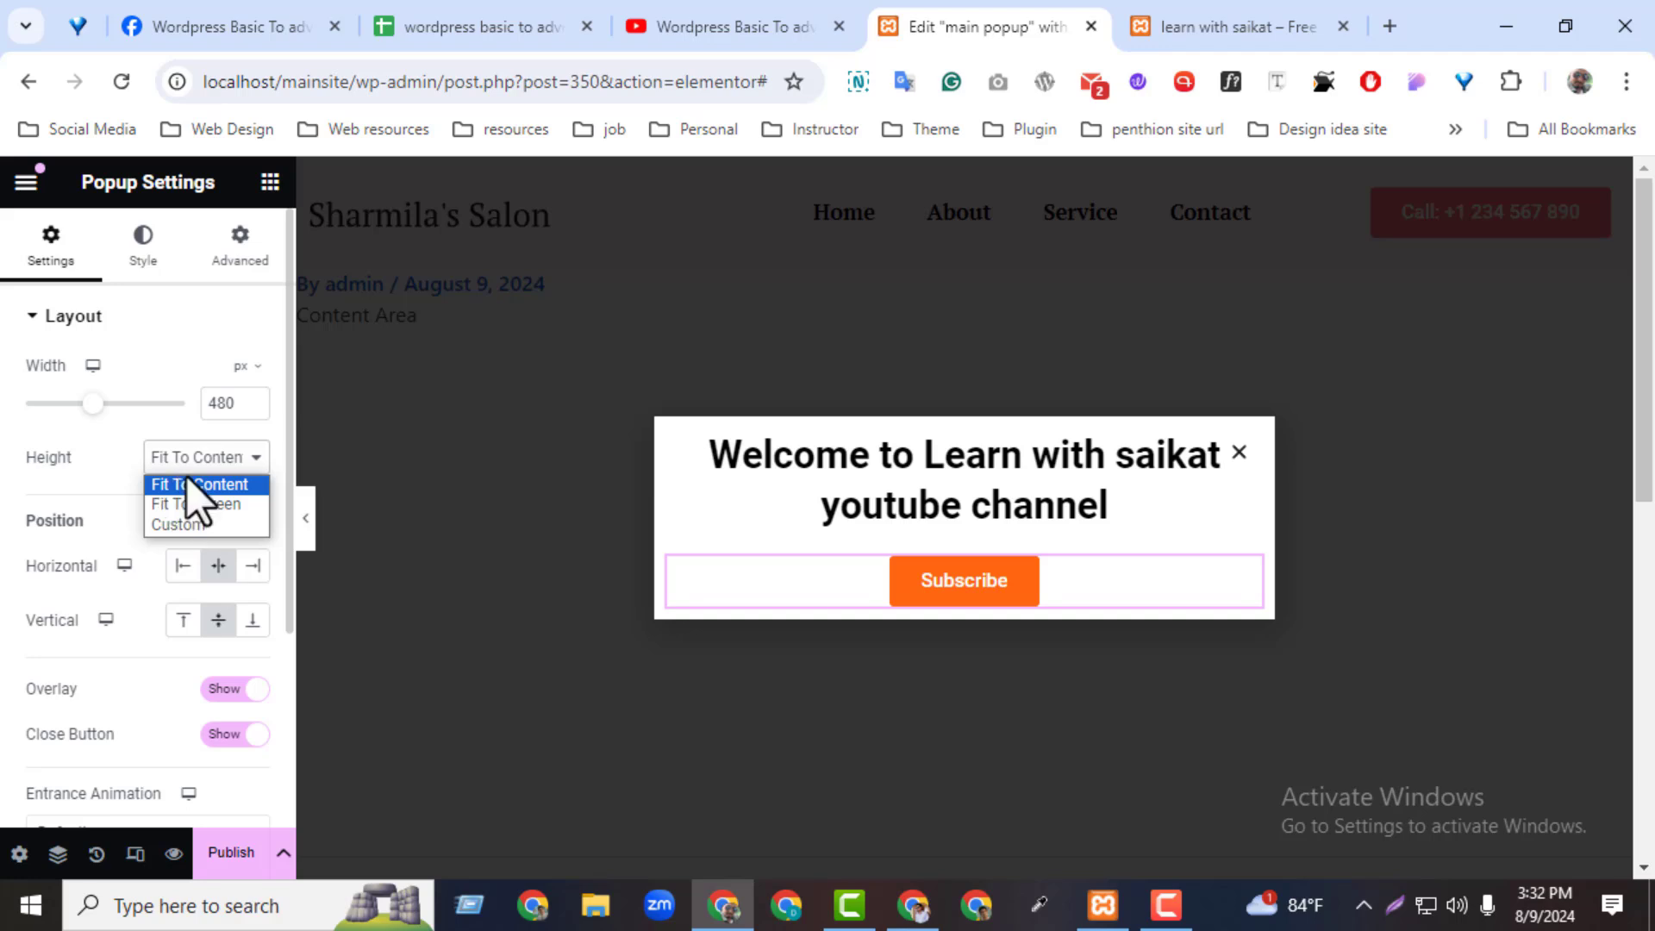
pyautogui.click(203, 509)
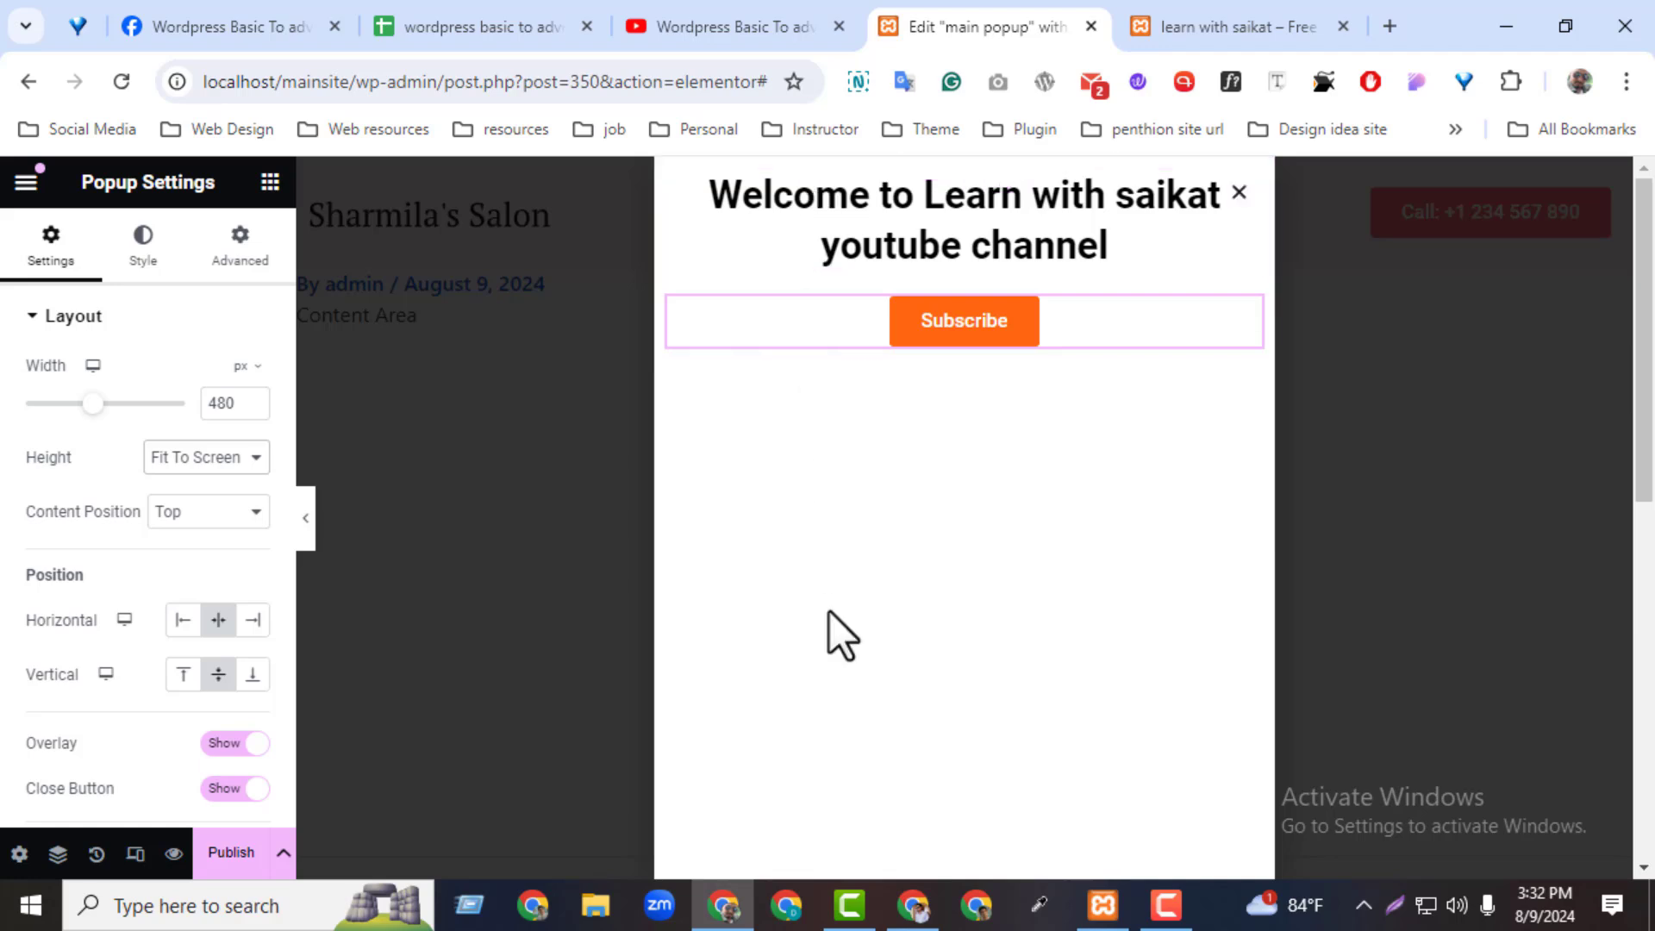
pyautogui.click(199, 513)
pyautogui.click(199, 562)
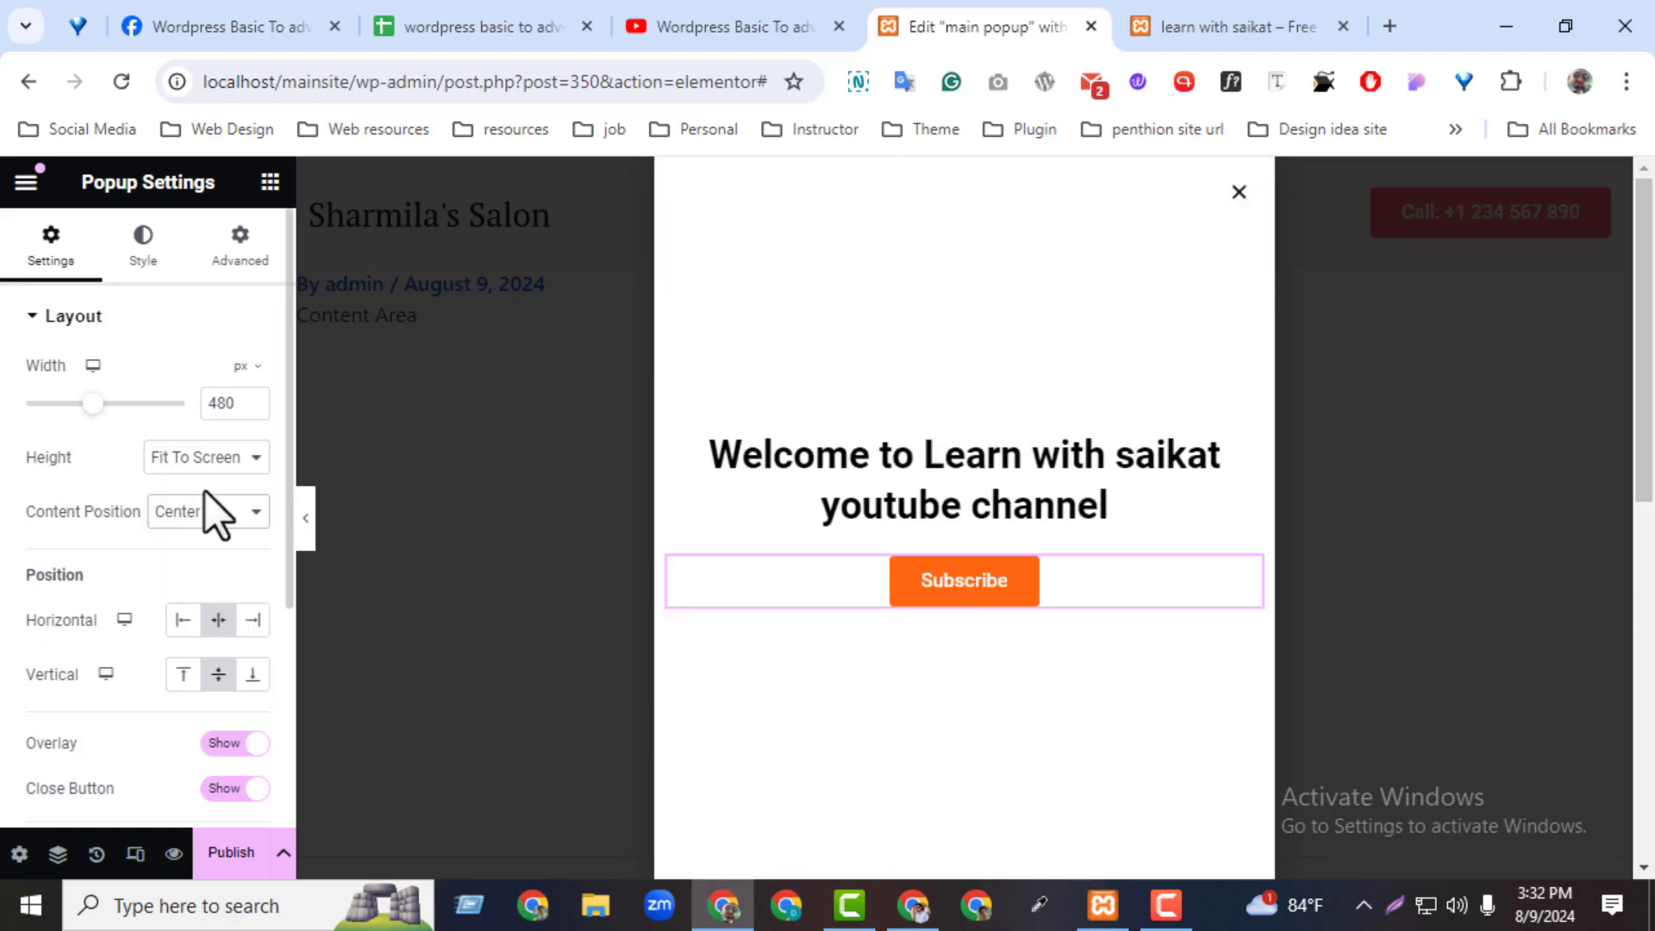
pyautogui.click(207, 518)
pyautogui.click(210, 583)
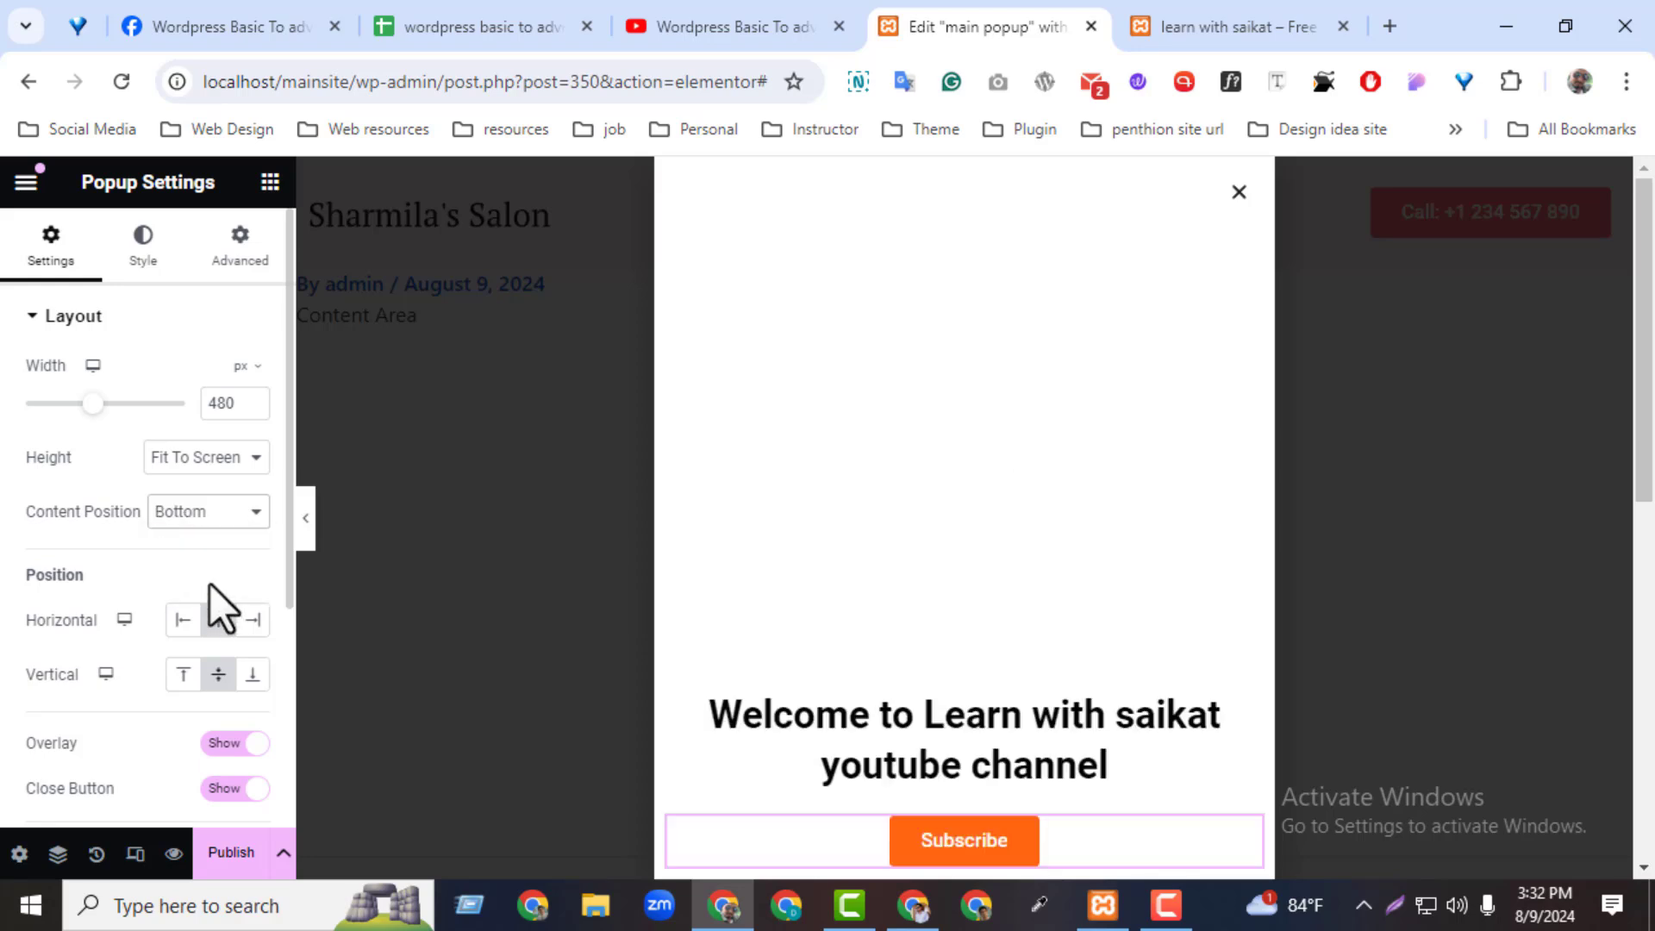
pyautogui.click(209, 521)
pyautogui.click(205, 548)
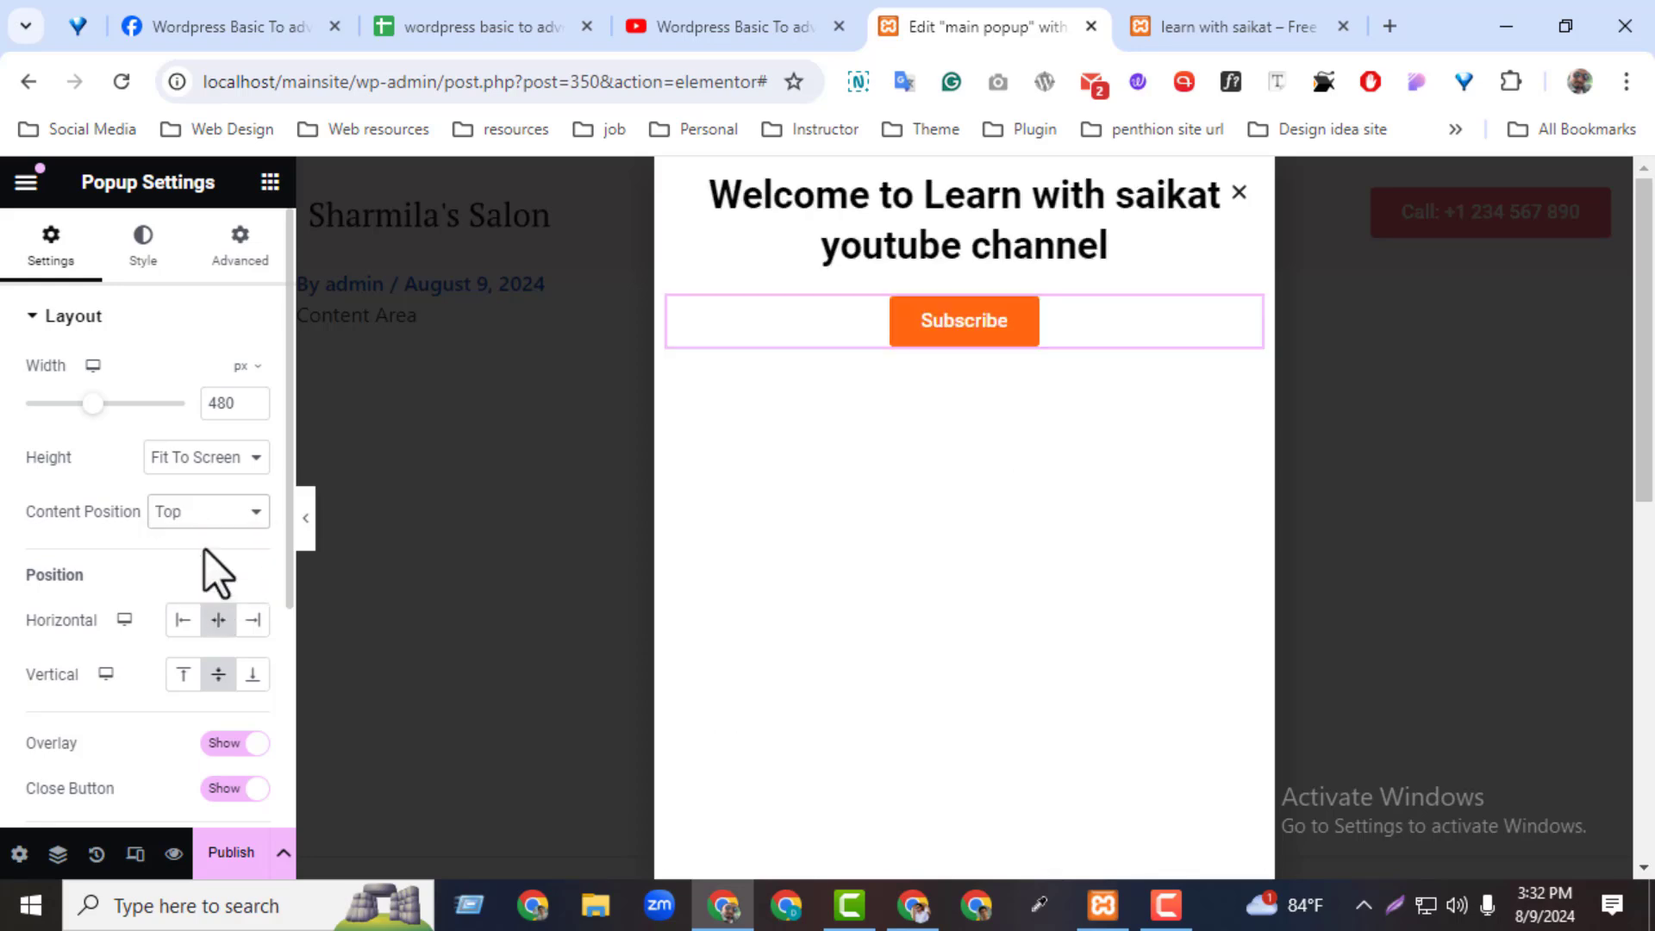
# Try a custom popup height of 307 px, and return the height to Fit To Content
pyautogui.click(203, 466)
pyautogui.click(199, 525)
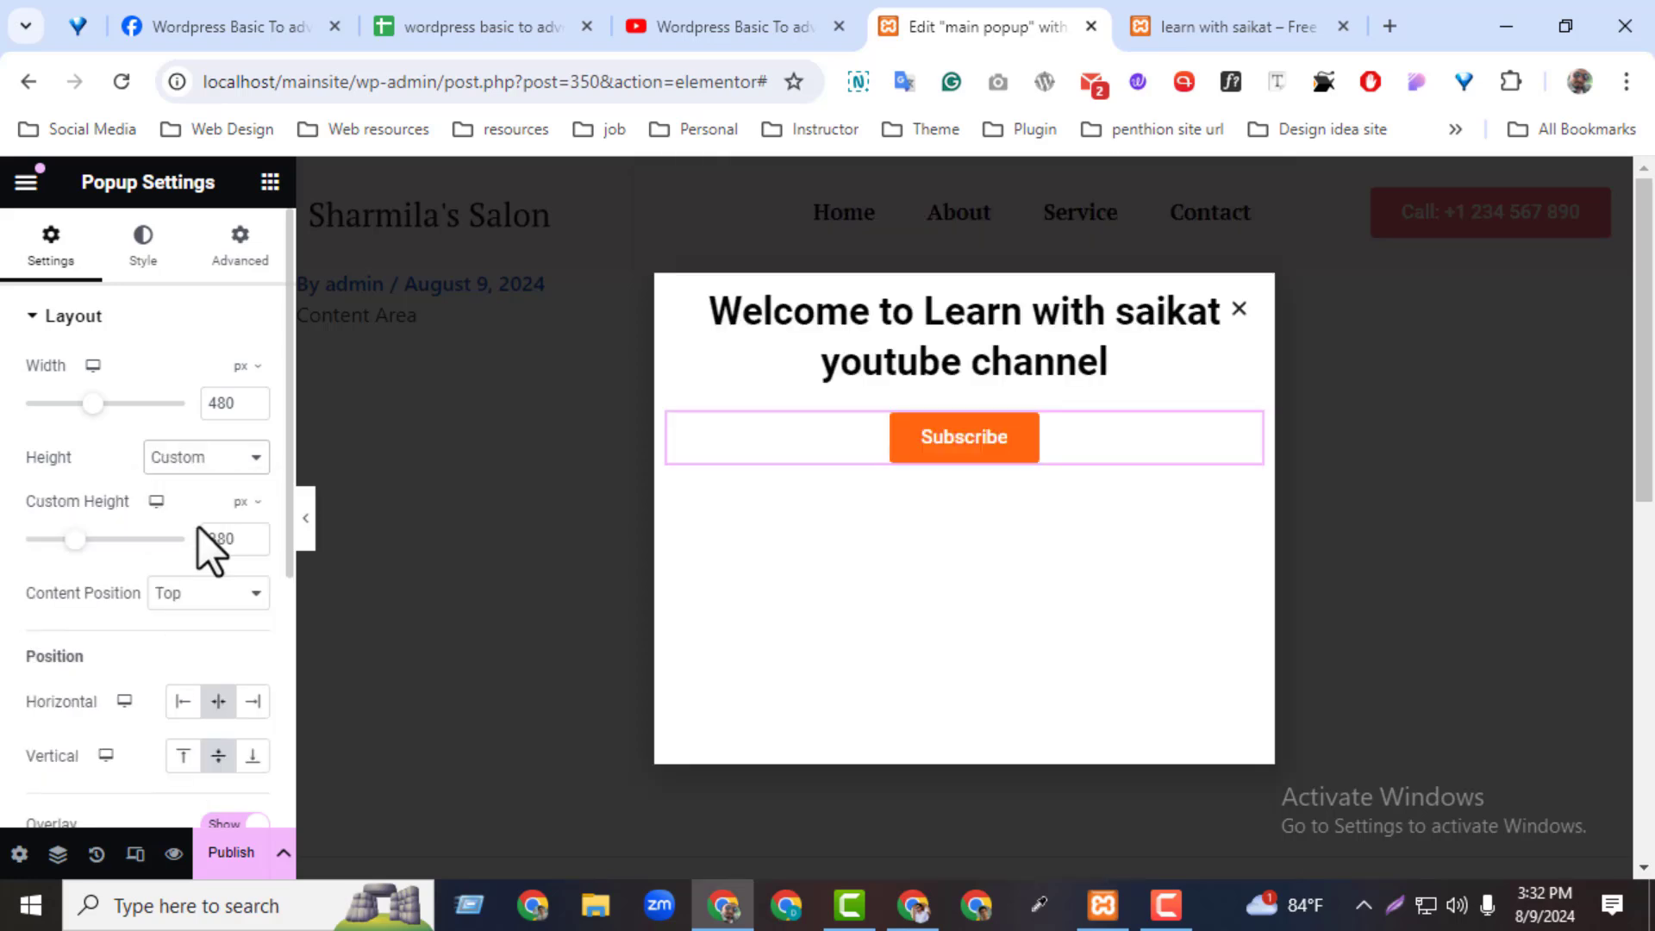
pyautogui.moveTo(74, 552); pyautogui.dragTo(64, 467)
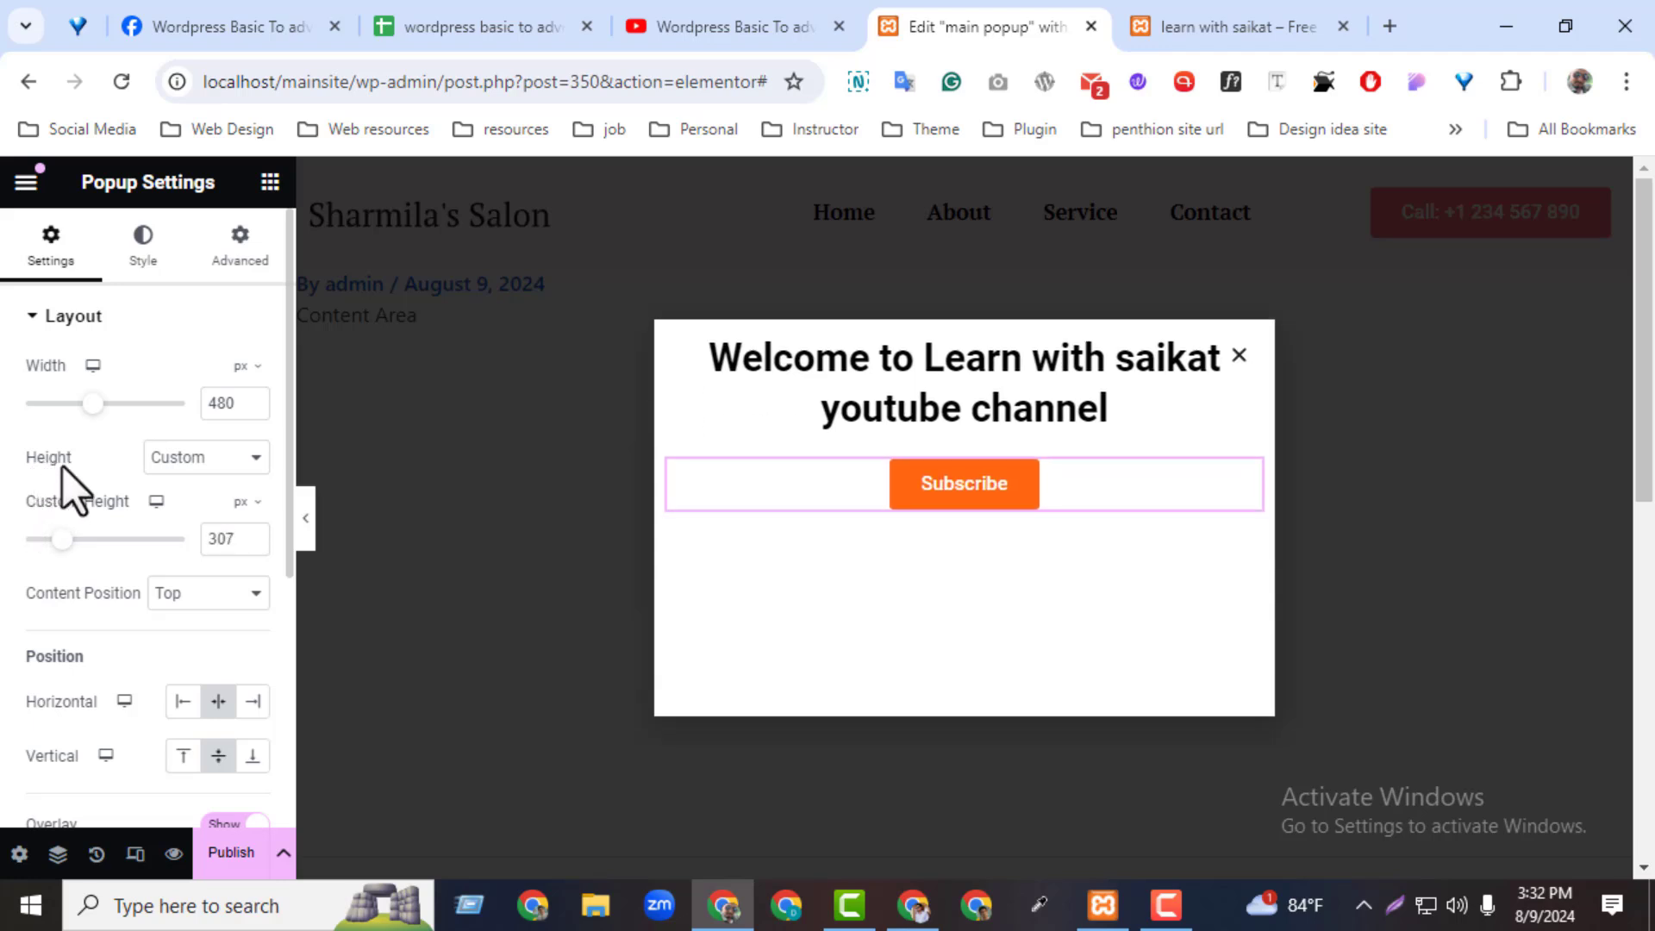
pyautogui.click(230, 461)
pyautogui.click(233, 485)
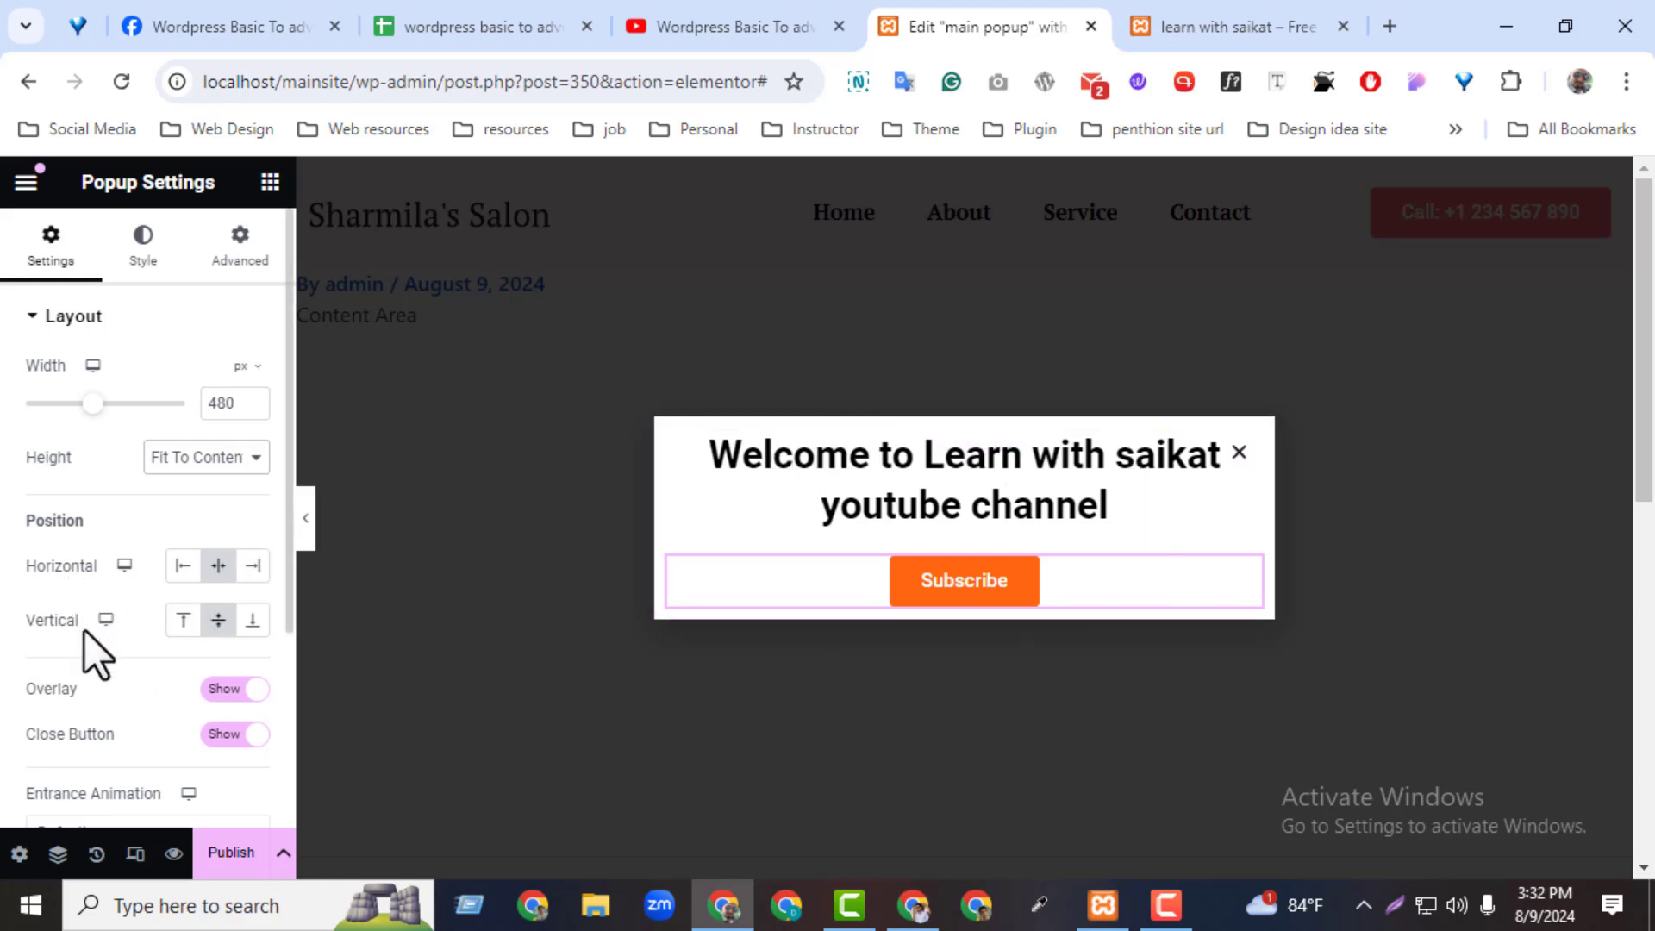
# Try the popup at the left, right, top and bottom, restore its centered position, and switch its overlay off and back on
pyautogui.click(181, 566)
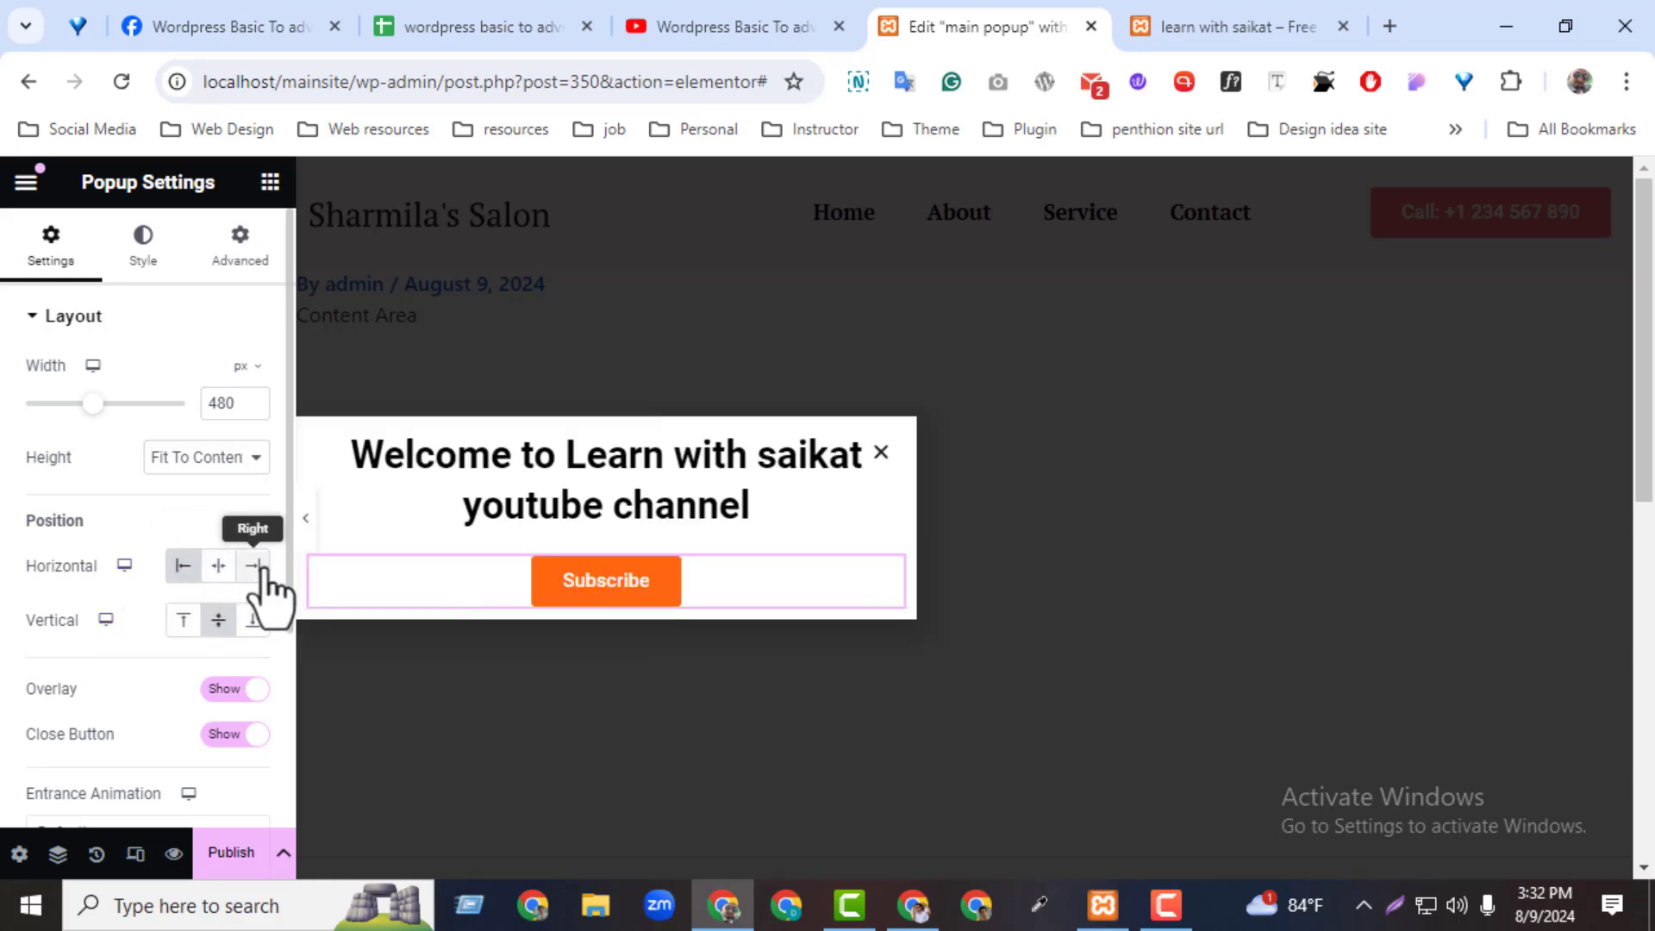
pyautogui.click(252, 567)
pyautogui.click(207, 575)
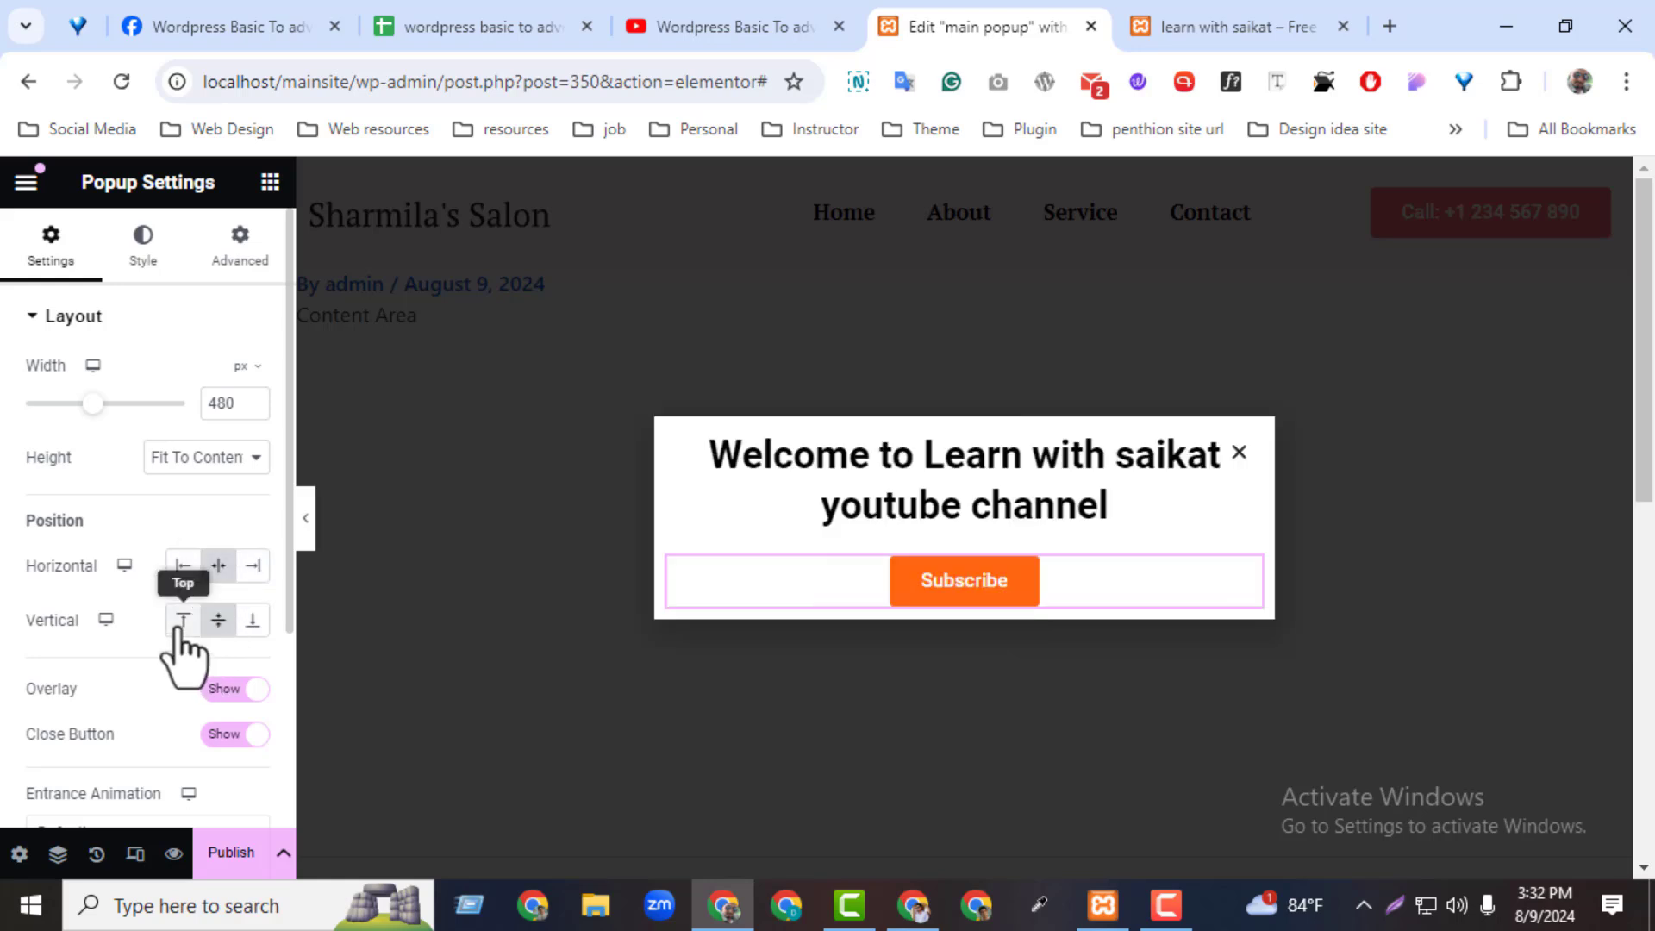
pyautogui.click(182, 621)
pyautogui.click(251, 620)
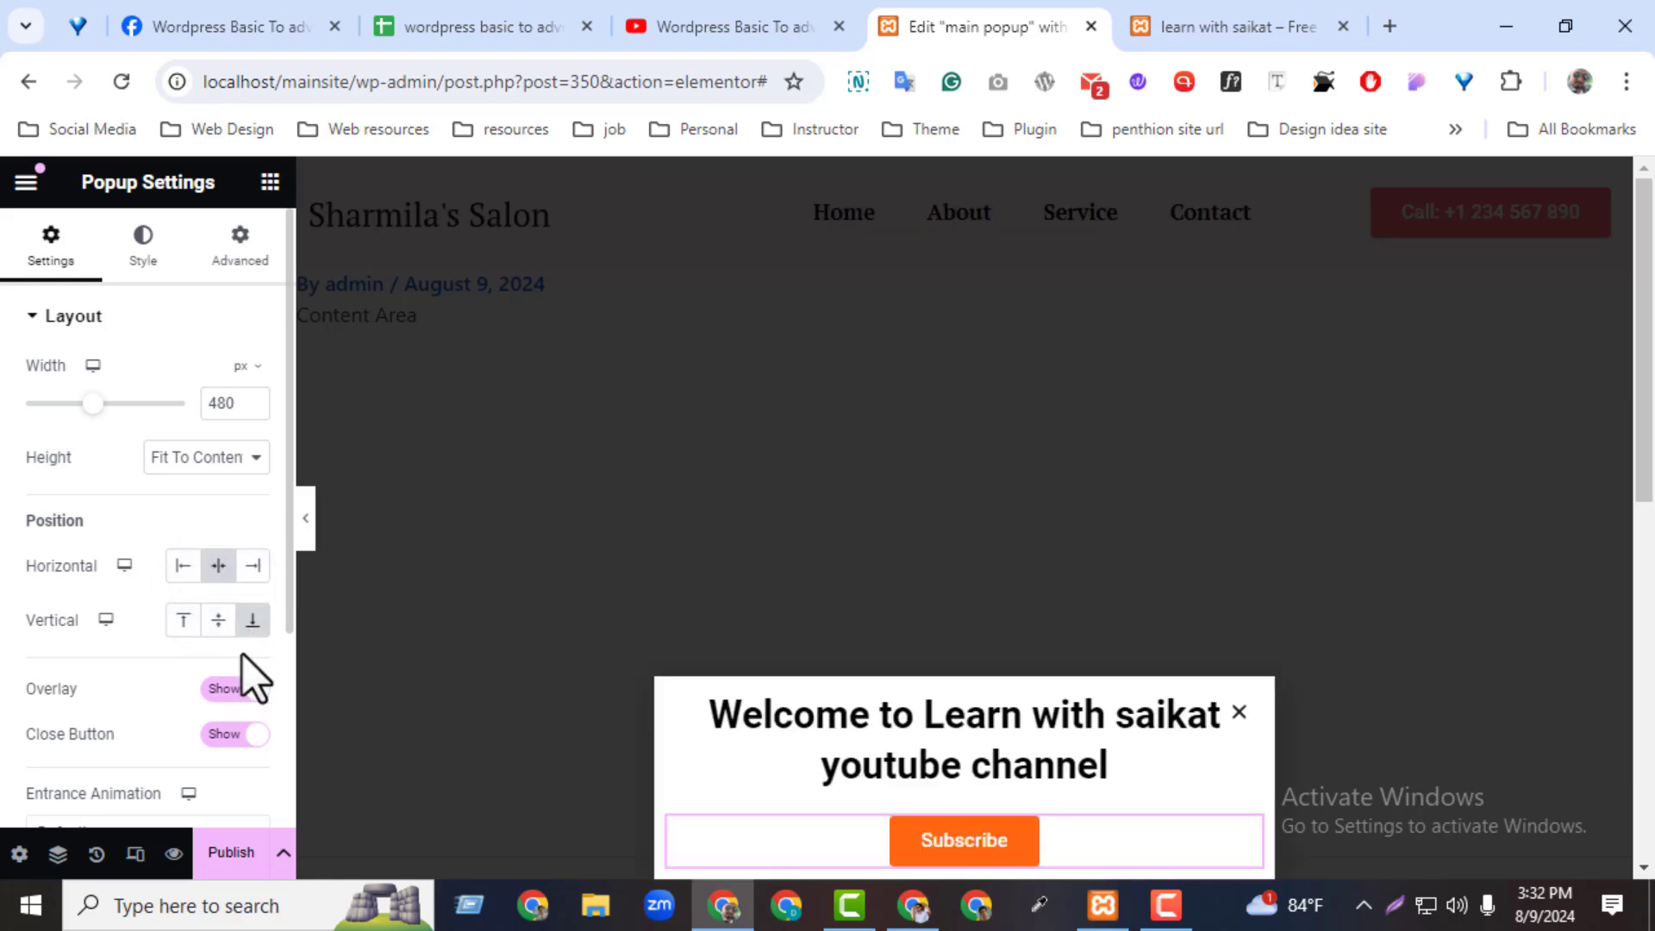
pyautogui.click(219, 628)
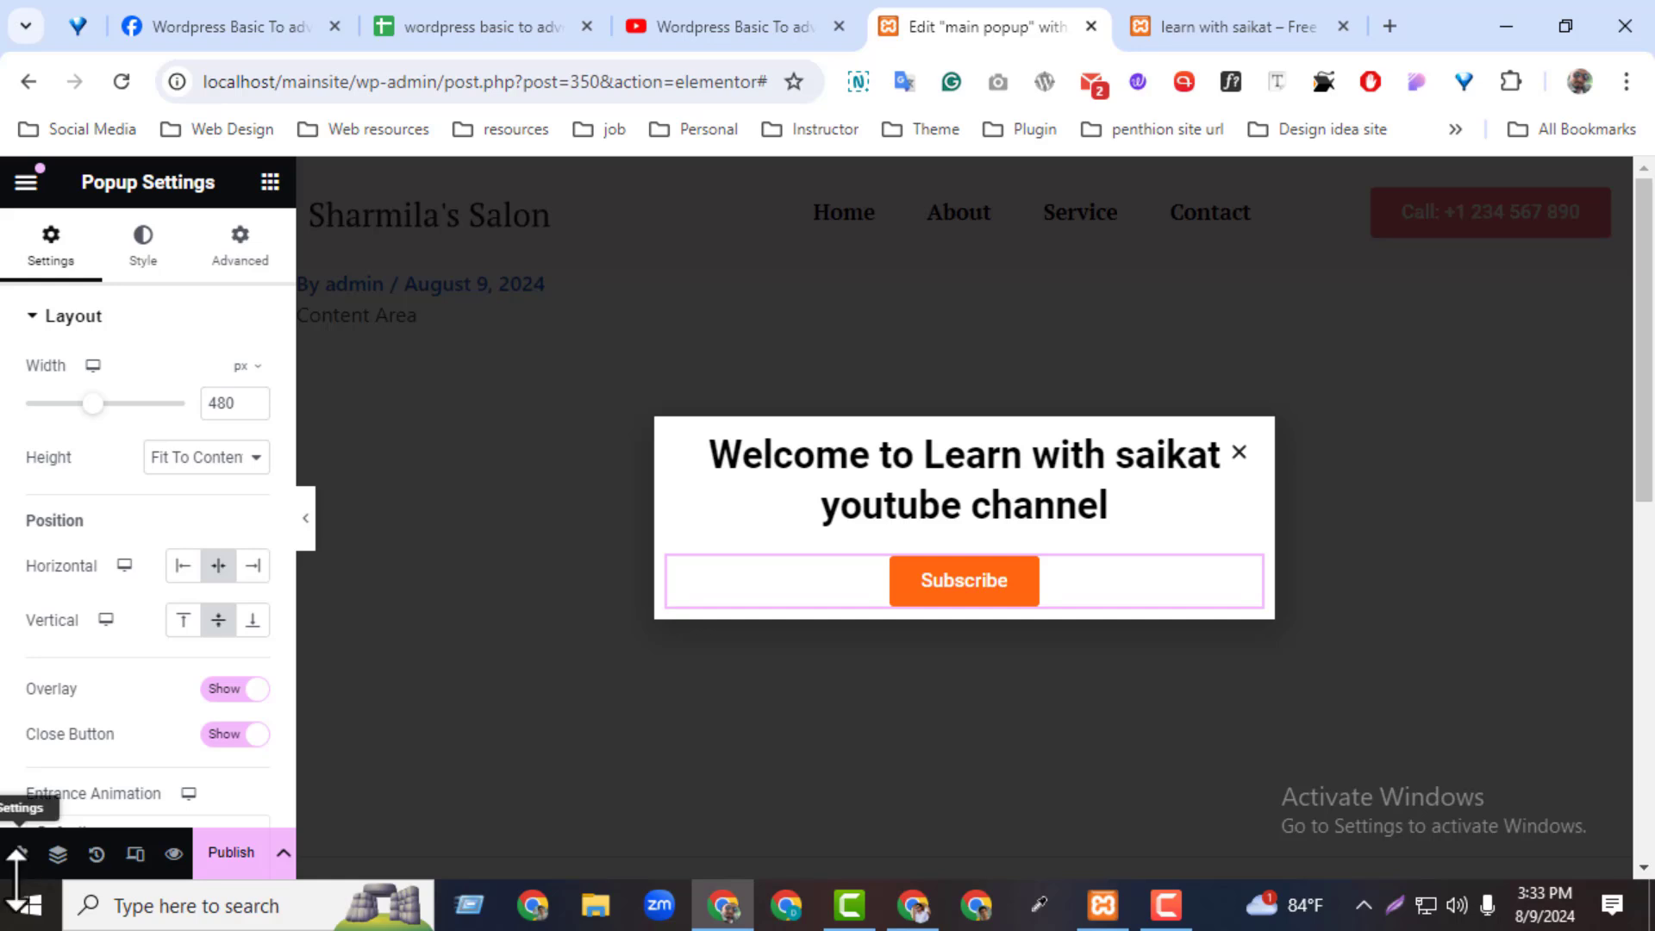
pyautogui.click(229, 689)
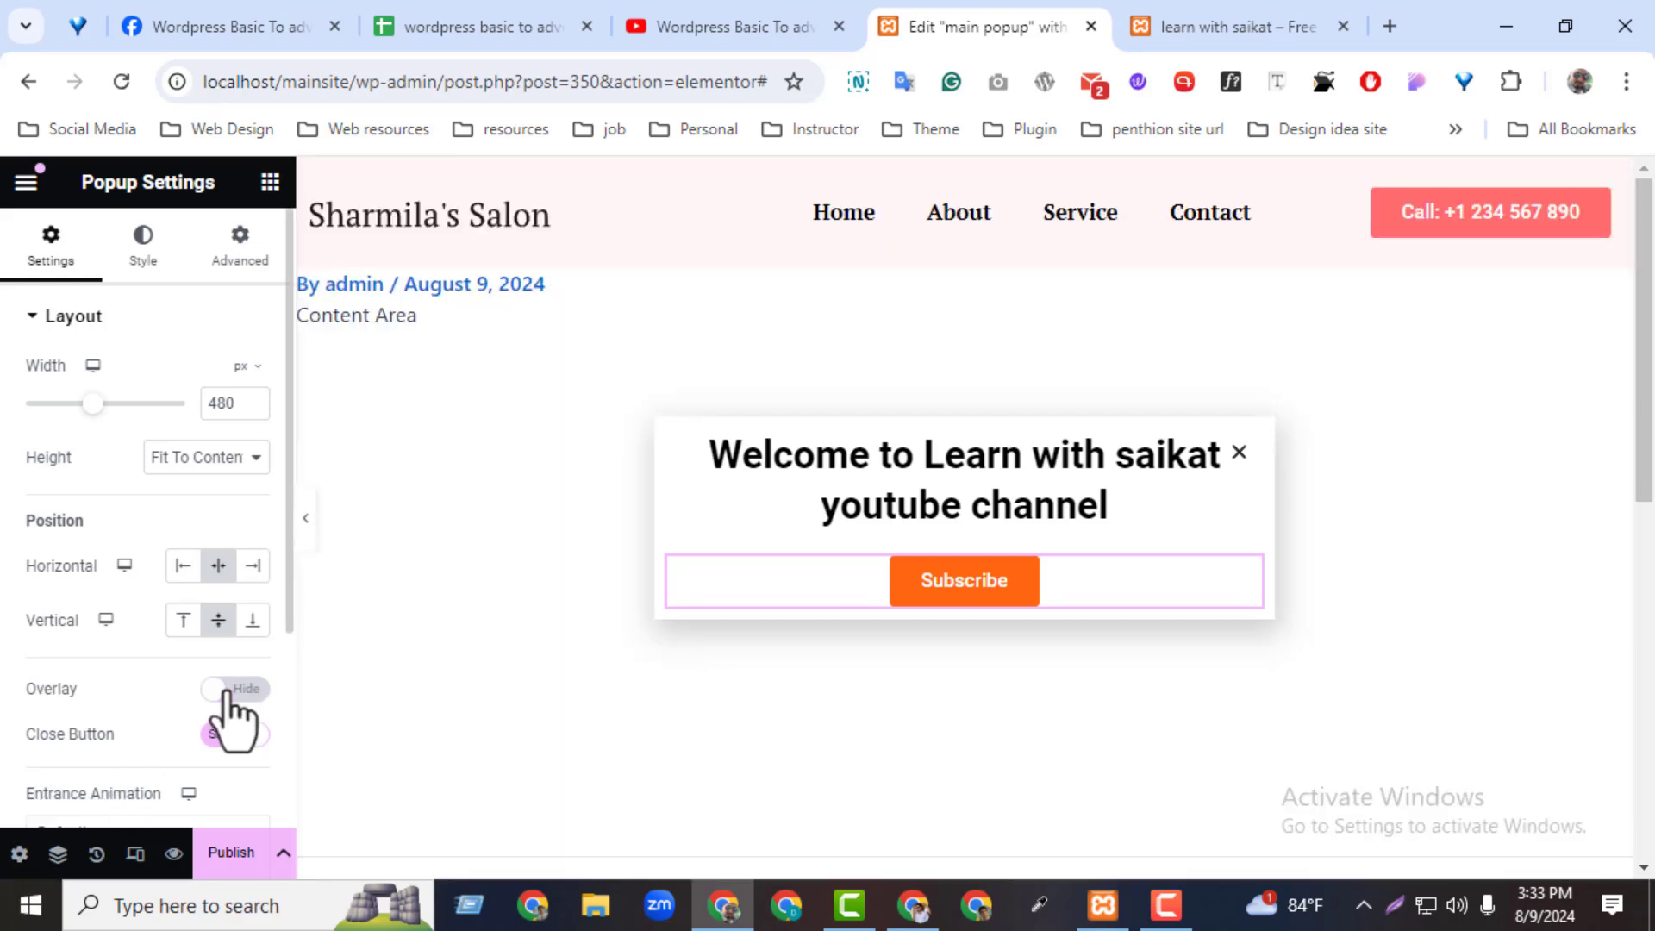
pyautogui.click(229, 689)
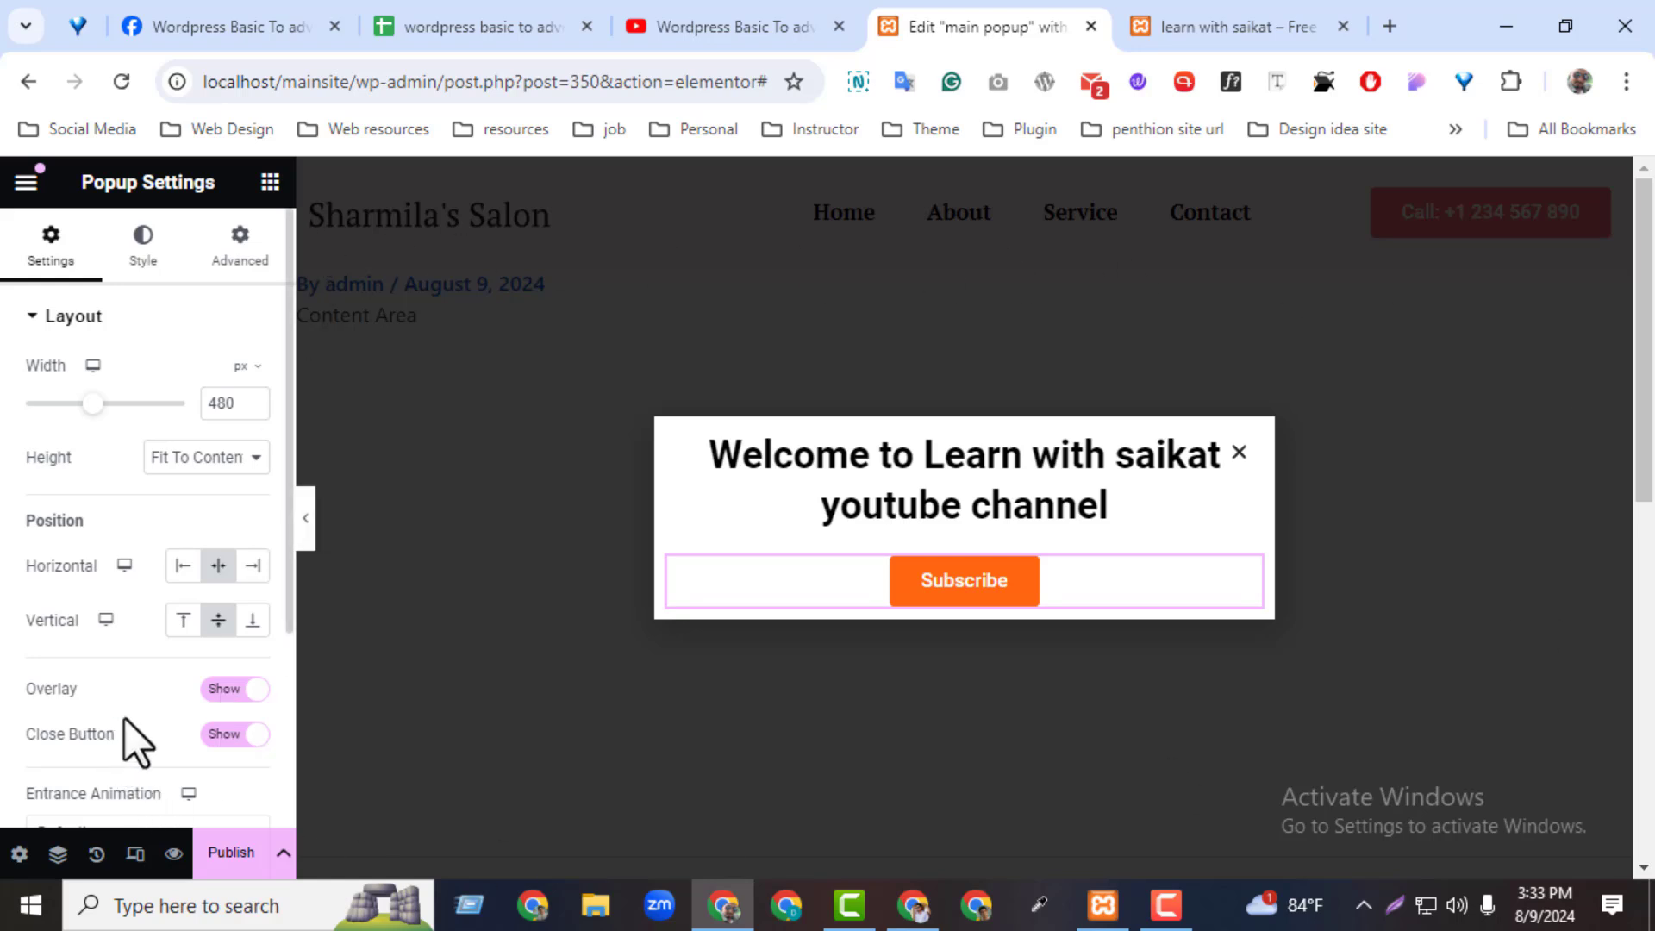
# Examine the popup's title and status in the general settings and the dynamic content choices in the preview settings
pyautogui.scroll(-3, 126, 719)
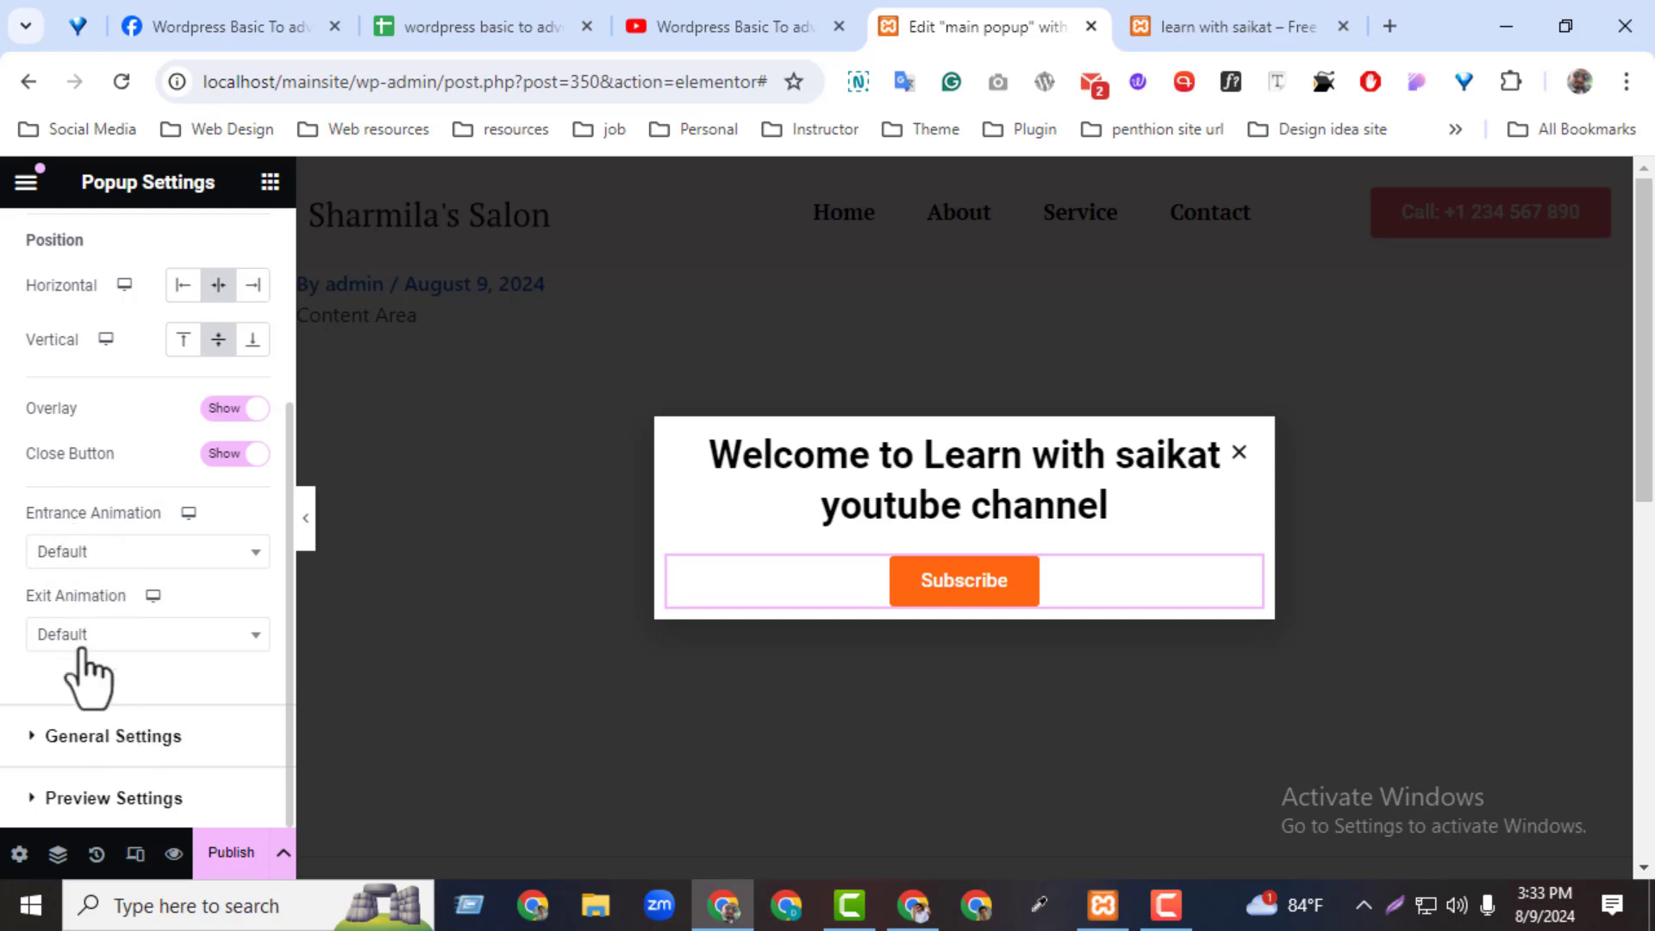
pyautogui.click(104, 757)
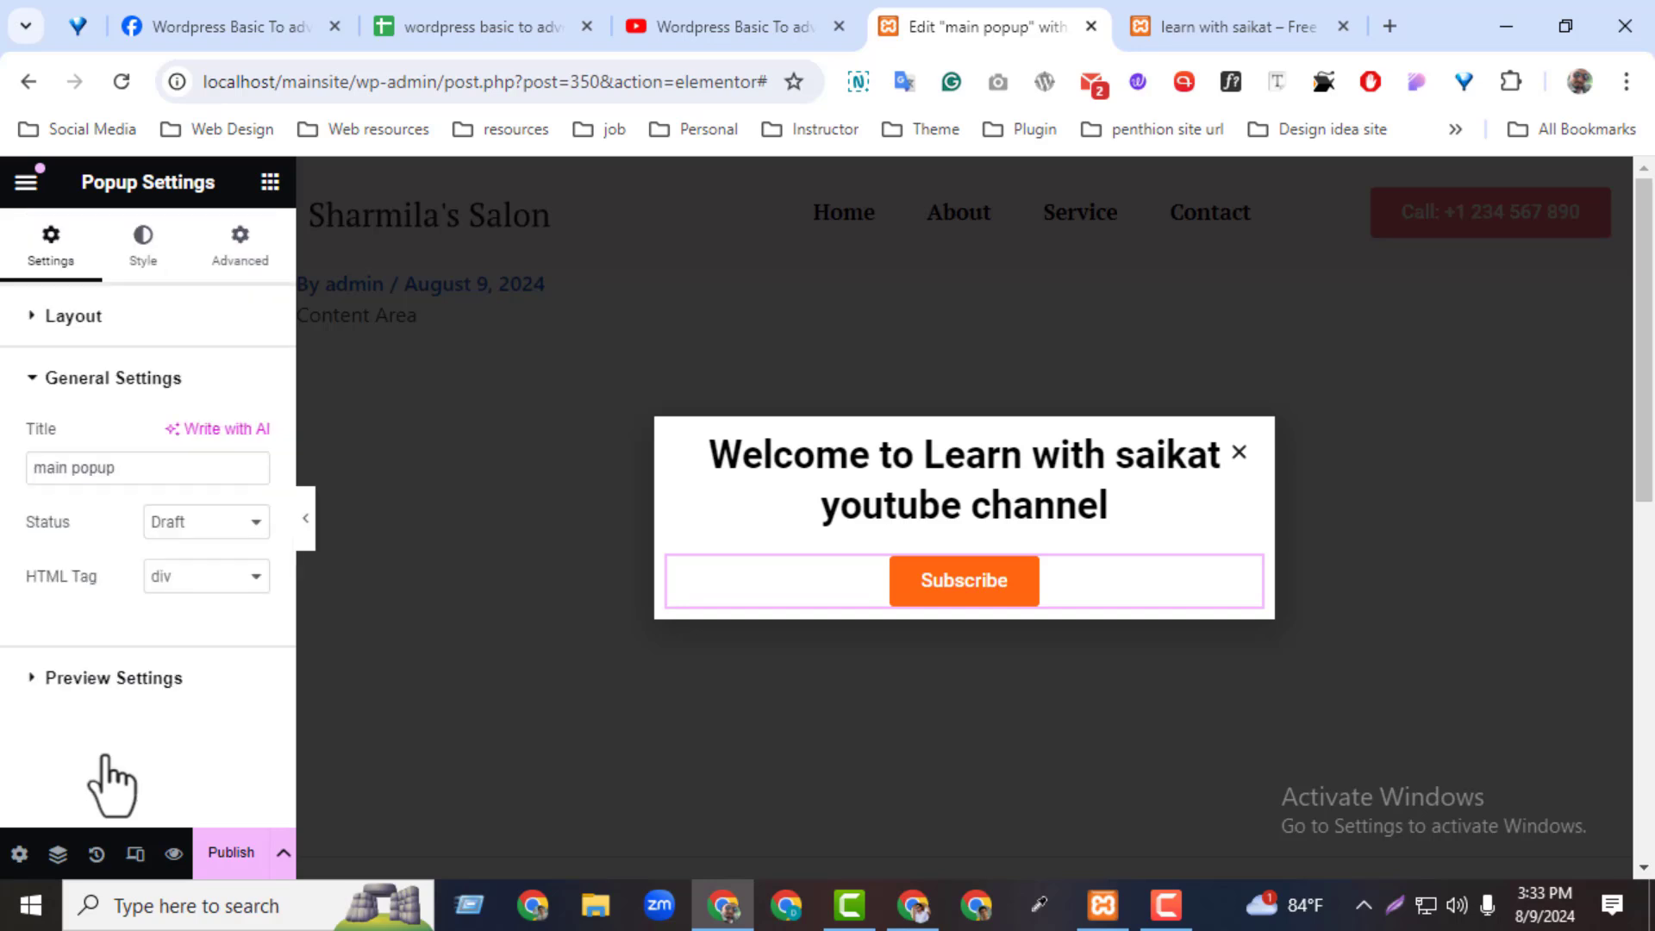
pyautogui.moveTo(126, 469); pyautogui.dragTo(22, 483)
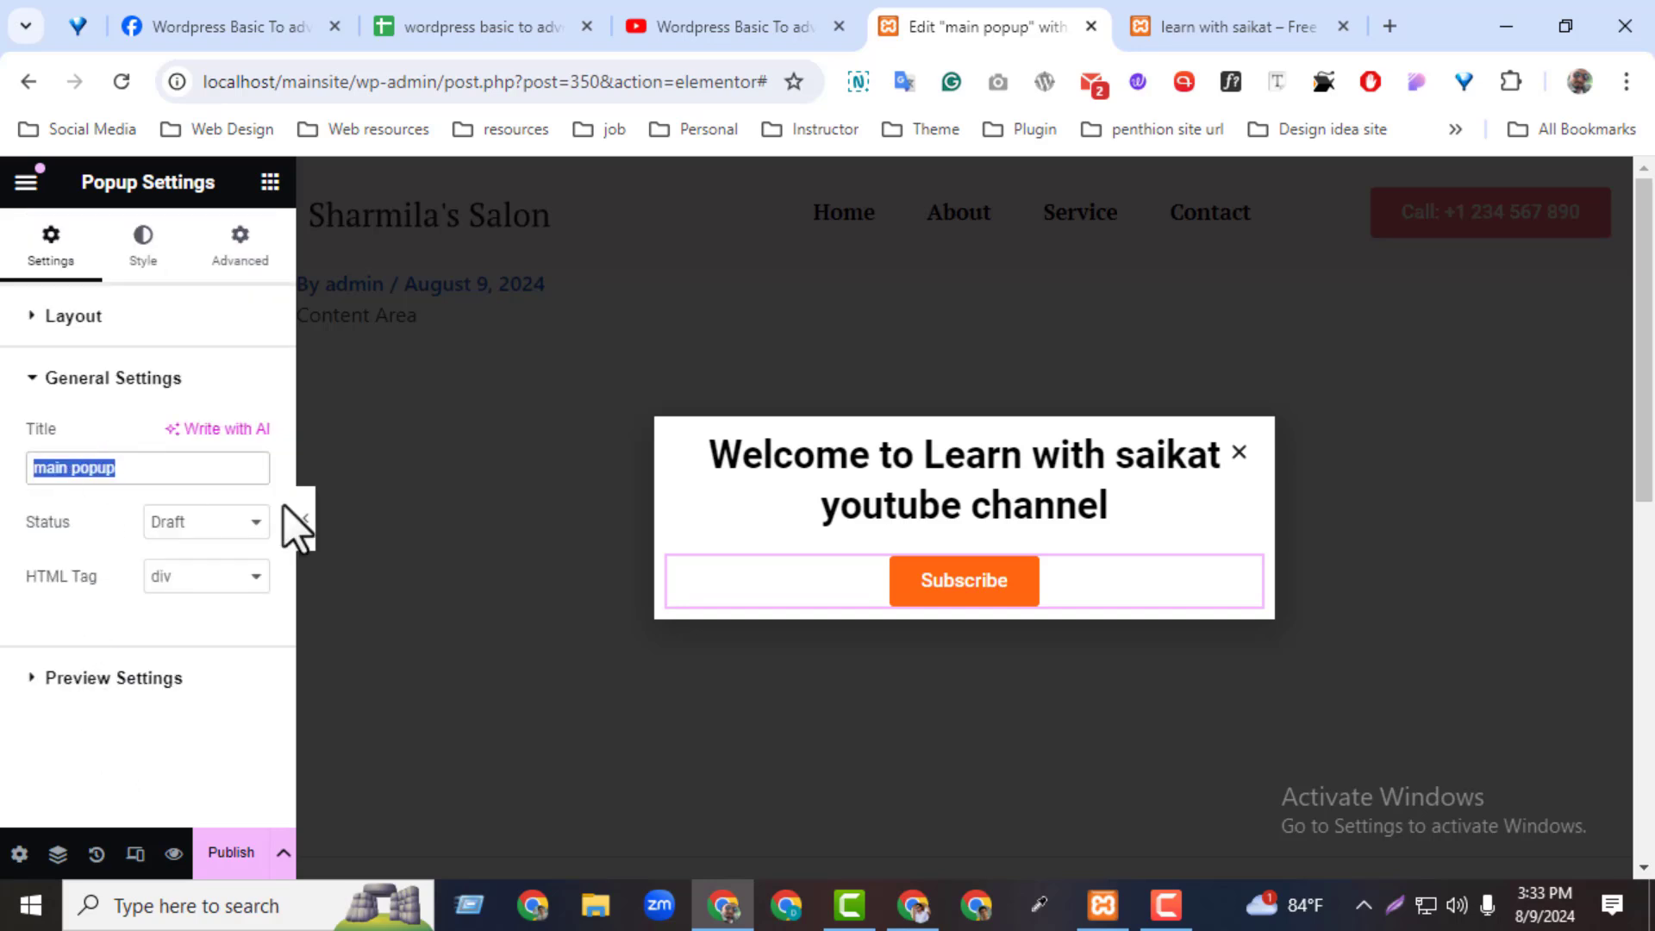
pyautogui.click(226, 528)
pyautogui.click(226, 534)
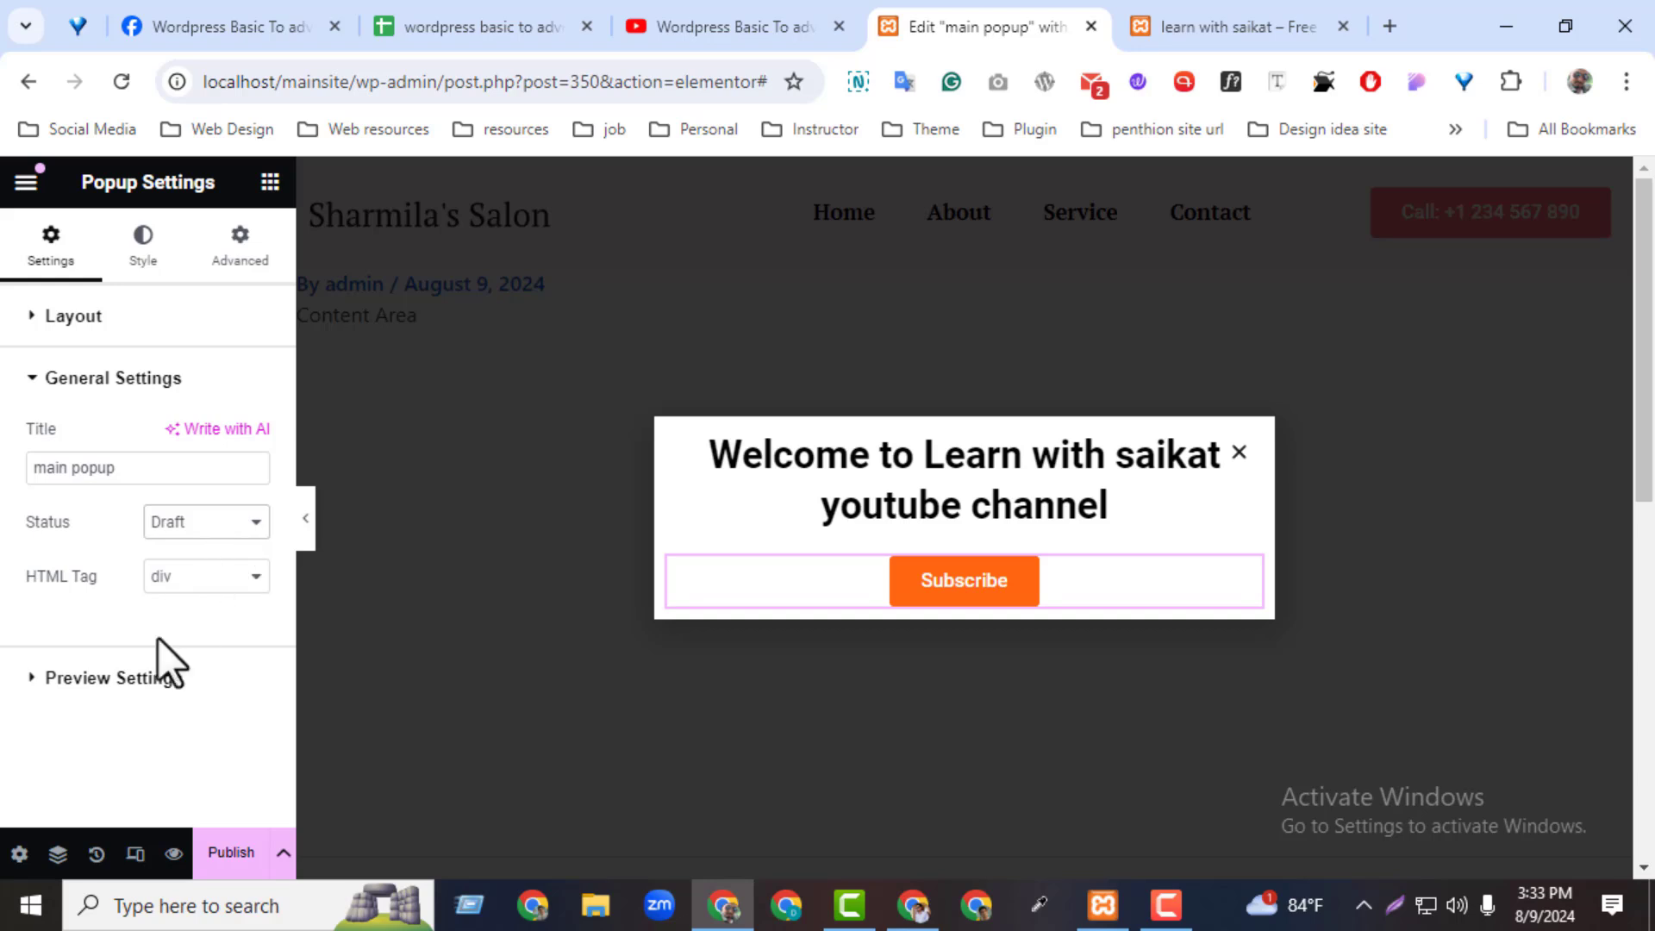
pyautogui.click(138, 685)
pyautogui.click(95, 530)
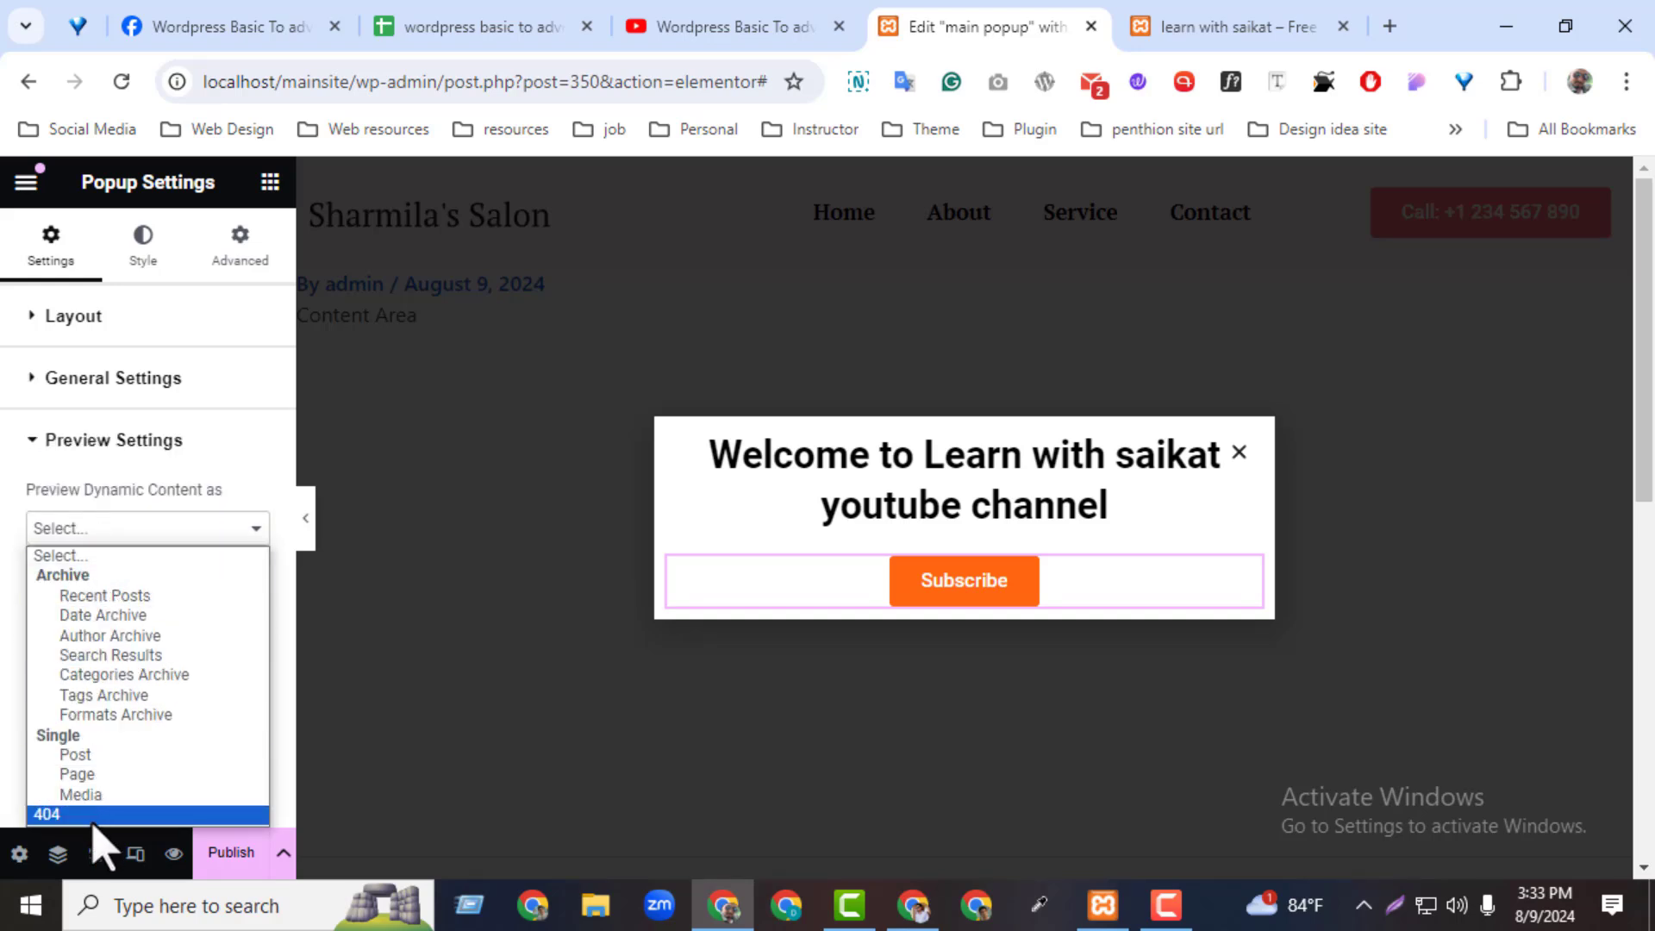
# Give the popup a classic background in a light grey color
pyautogui.click(205, 492)
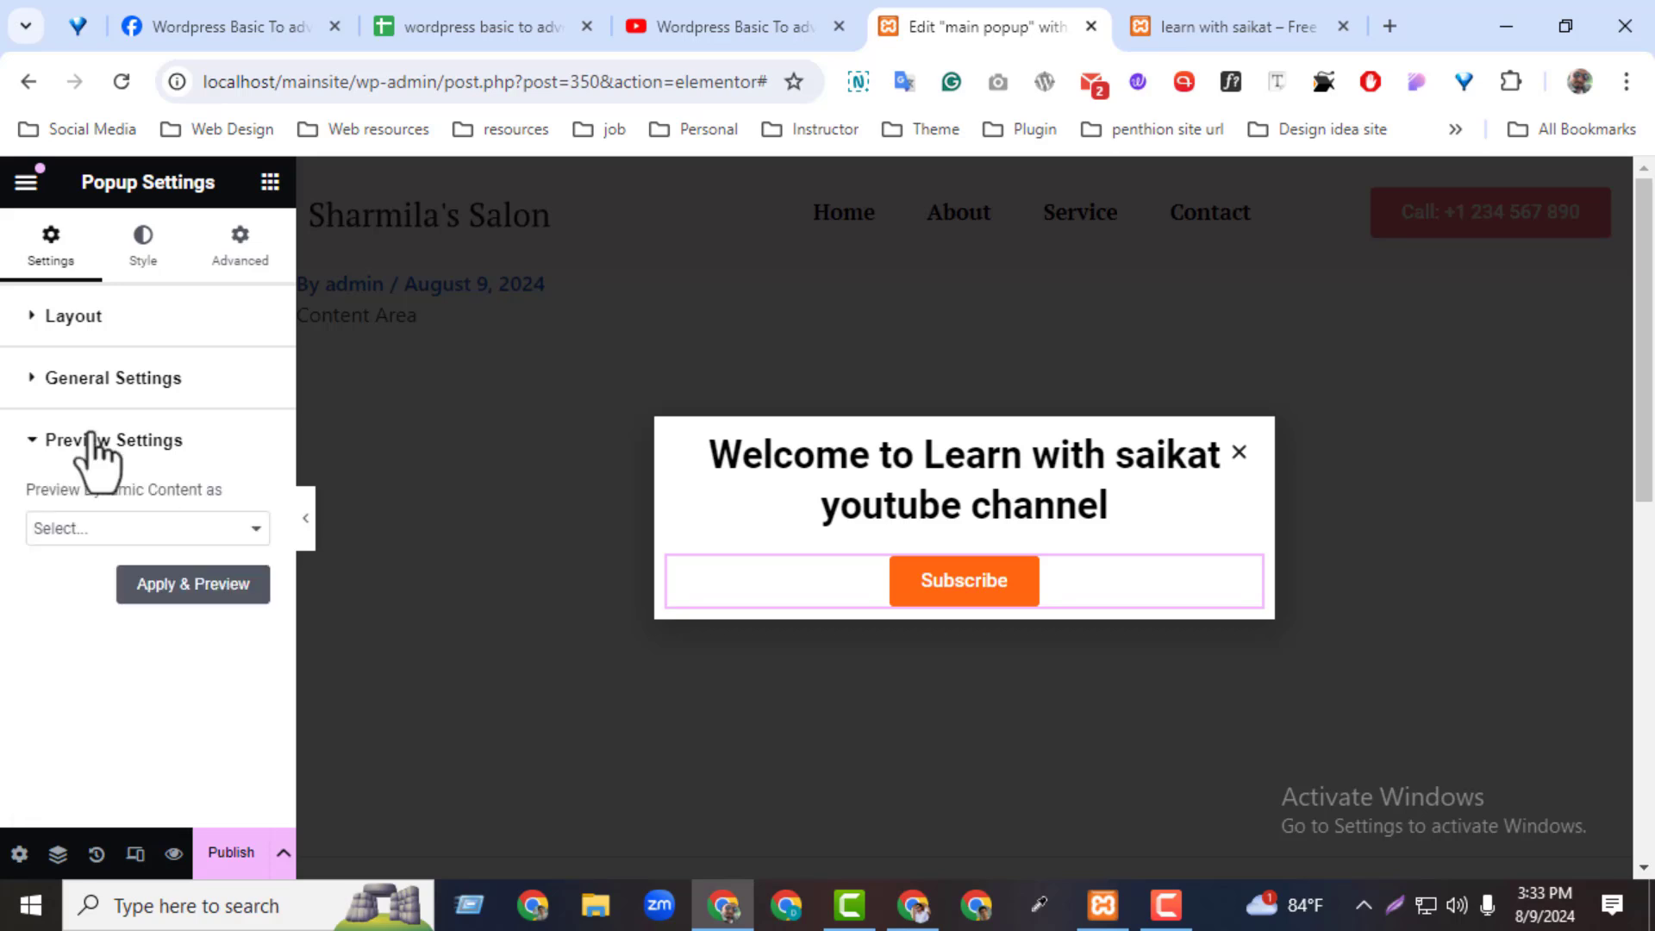
pyautogui.click(77, 319)
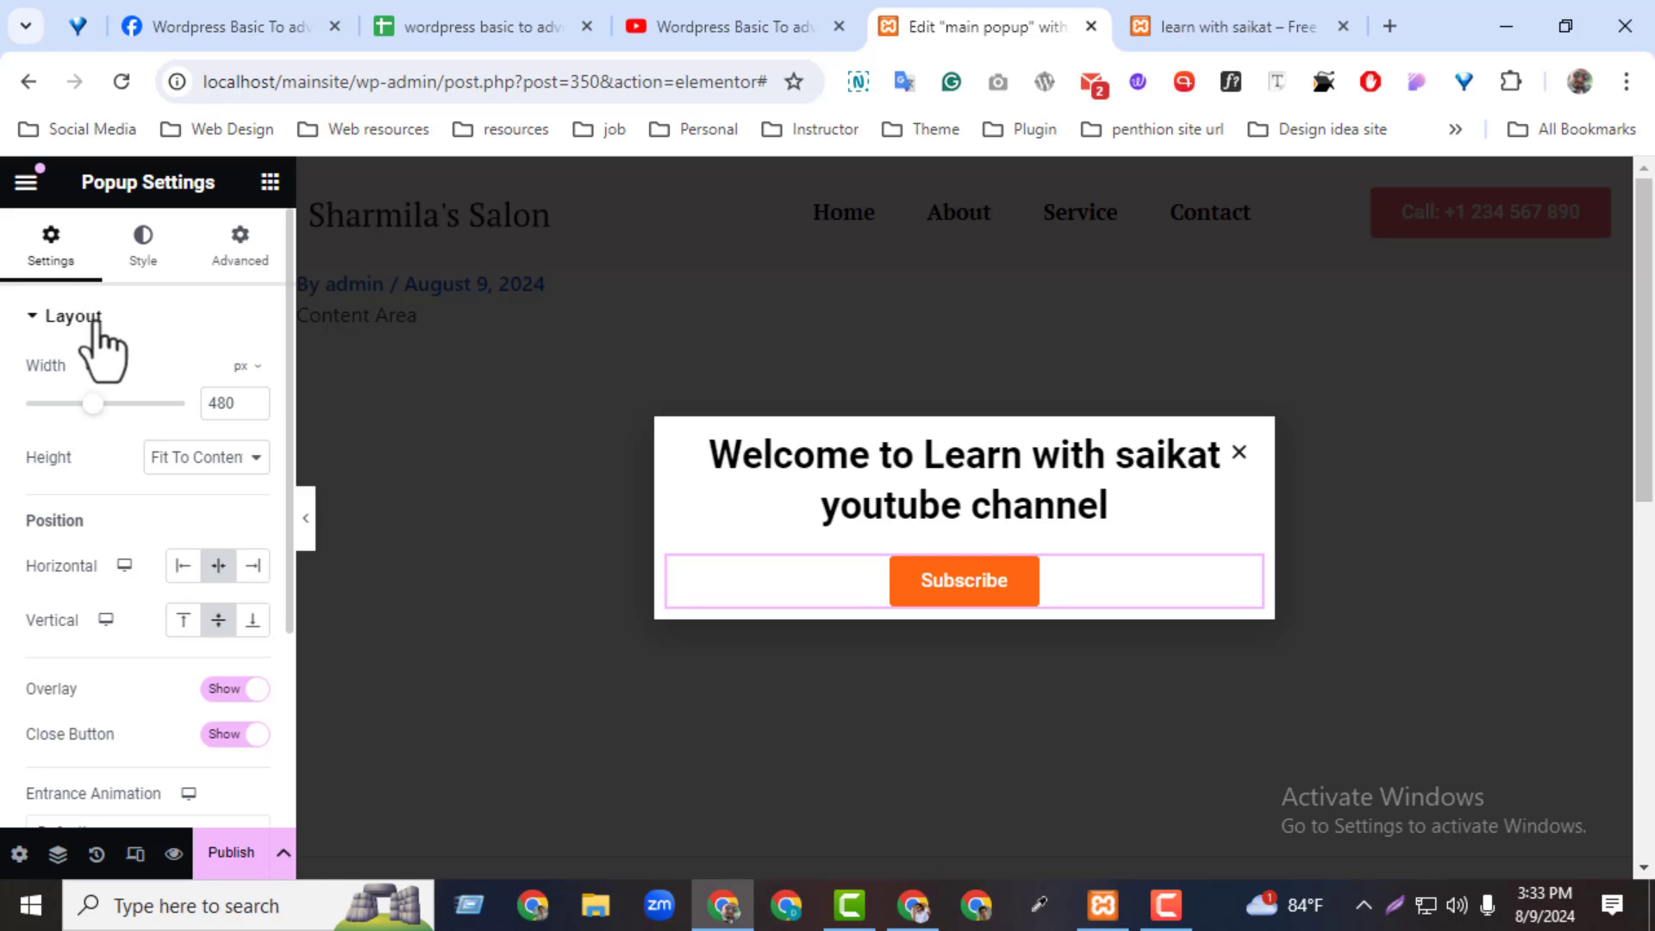
pyautogui.click(138, 259)
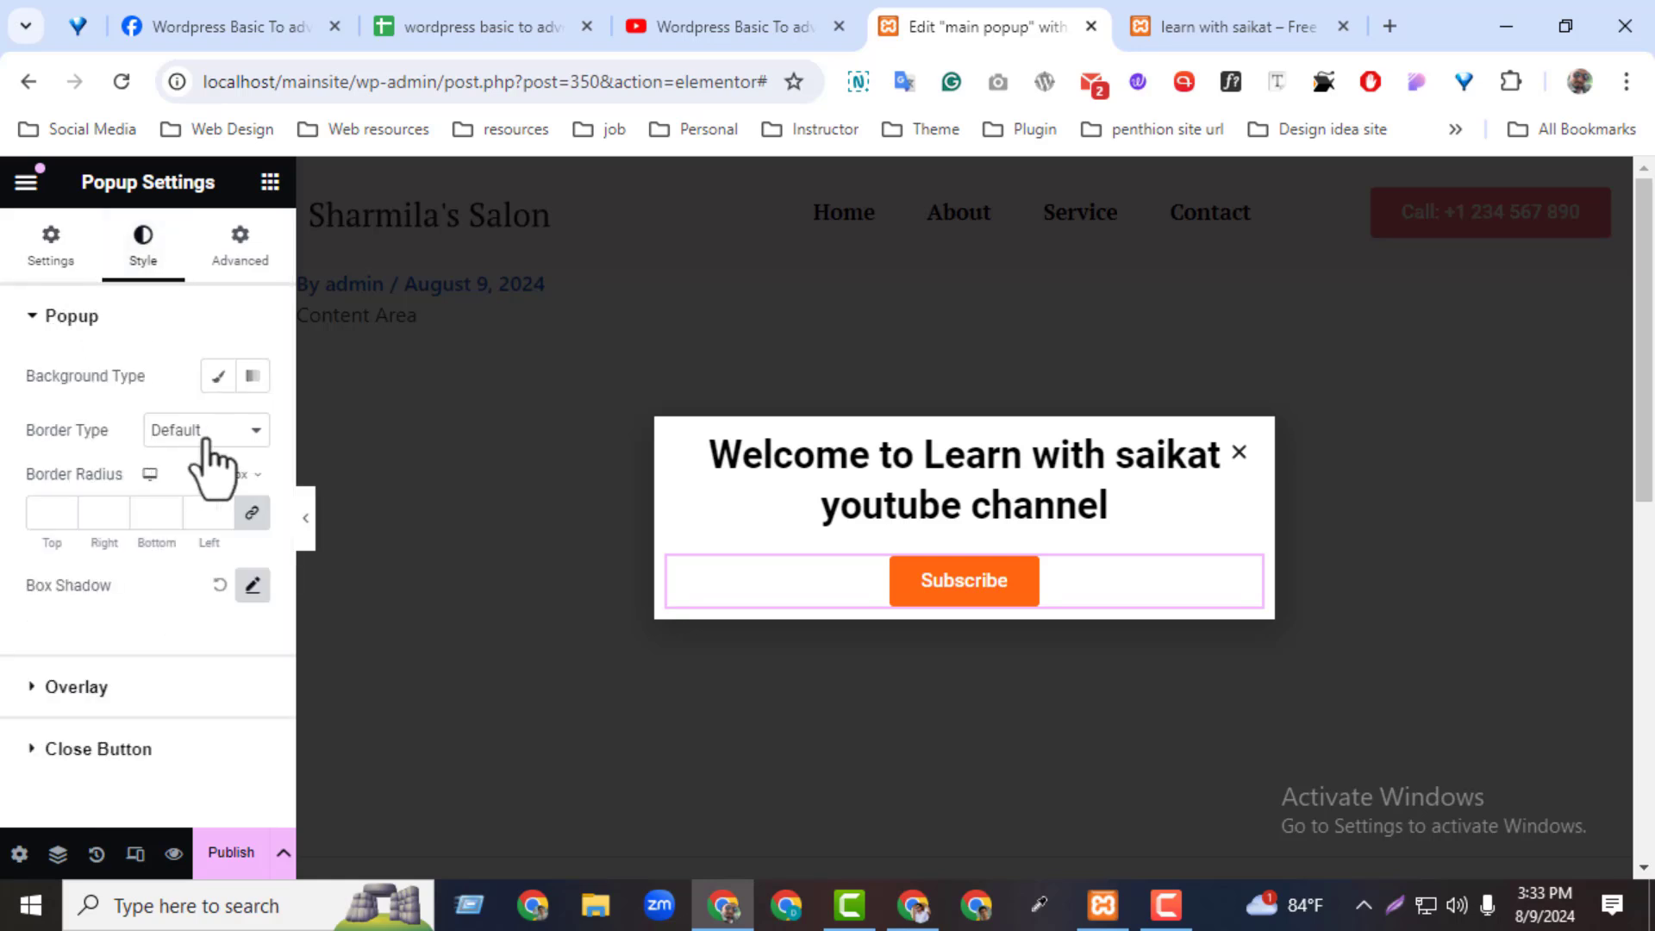
pyautogui.click(218, 378)
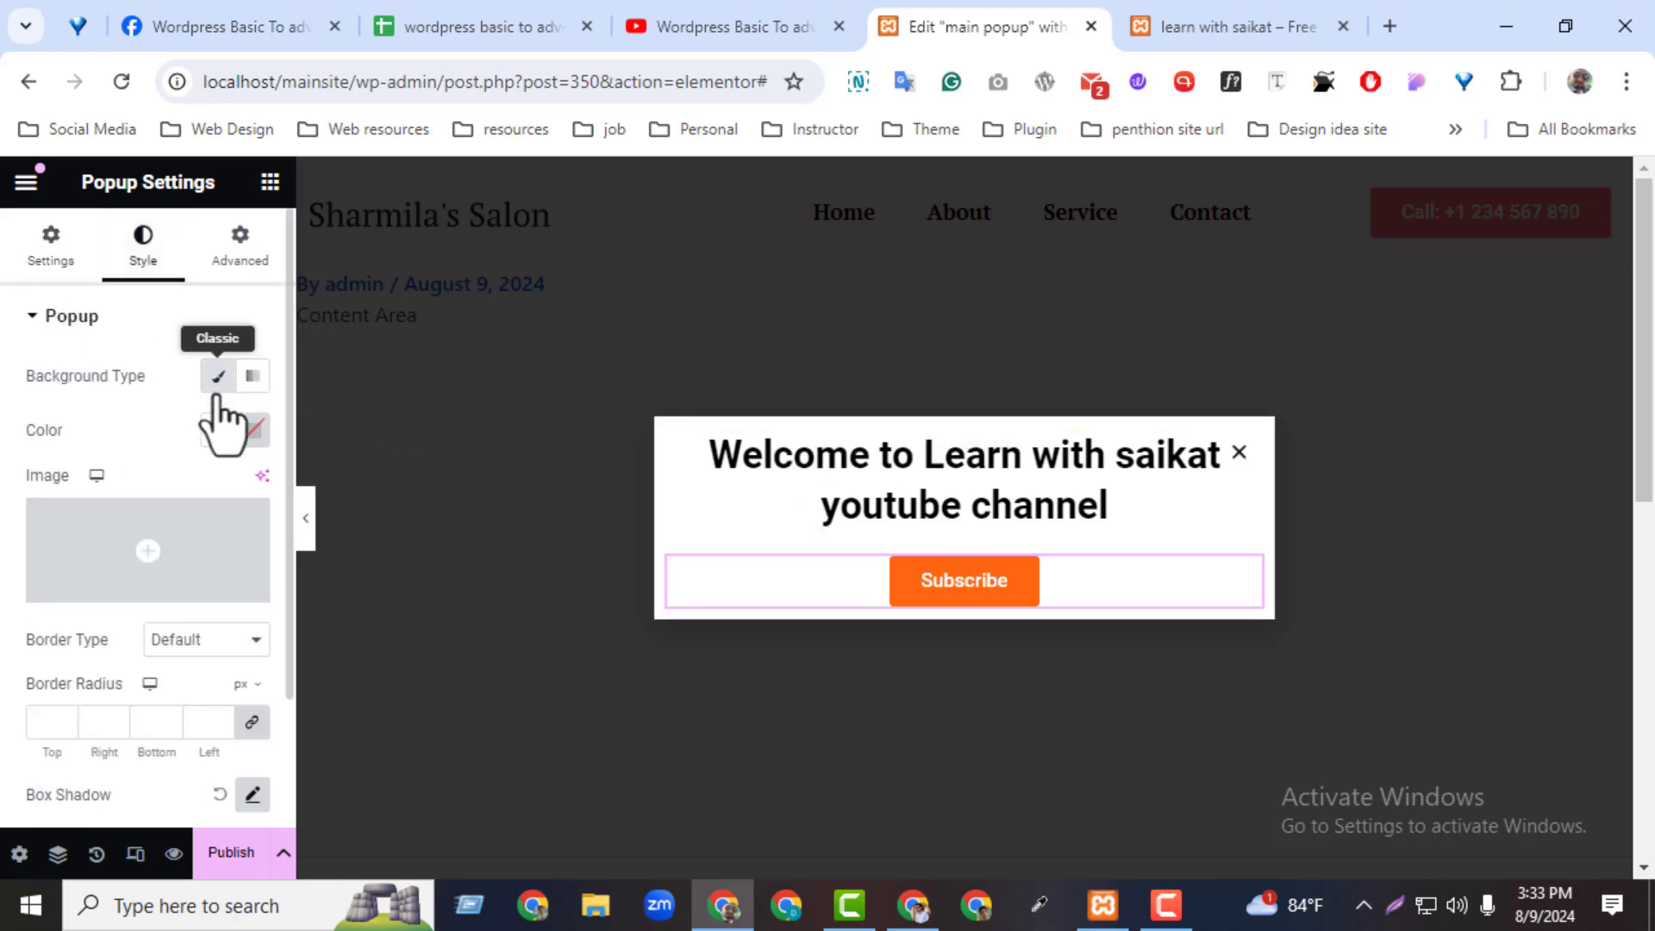
pyautogui.click(252, 429)
pyautogui.moveTo(296, 591); pyautogui.dragTo(107, 716)
pyautogui.moveTo(90, 543); pyautogui.dragTo(91, 569)
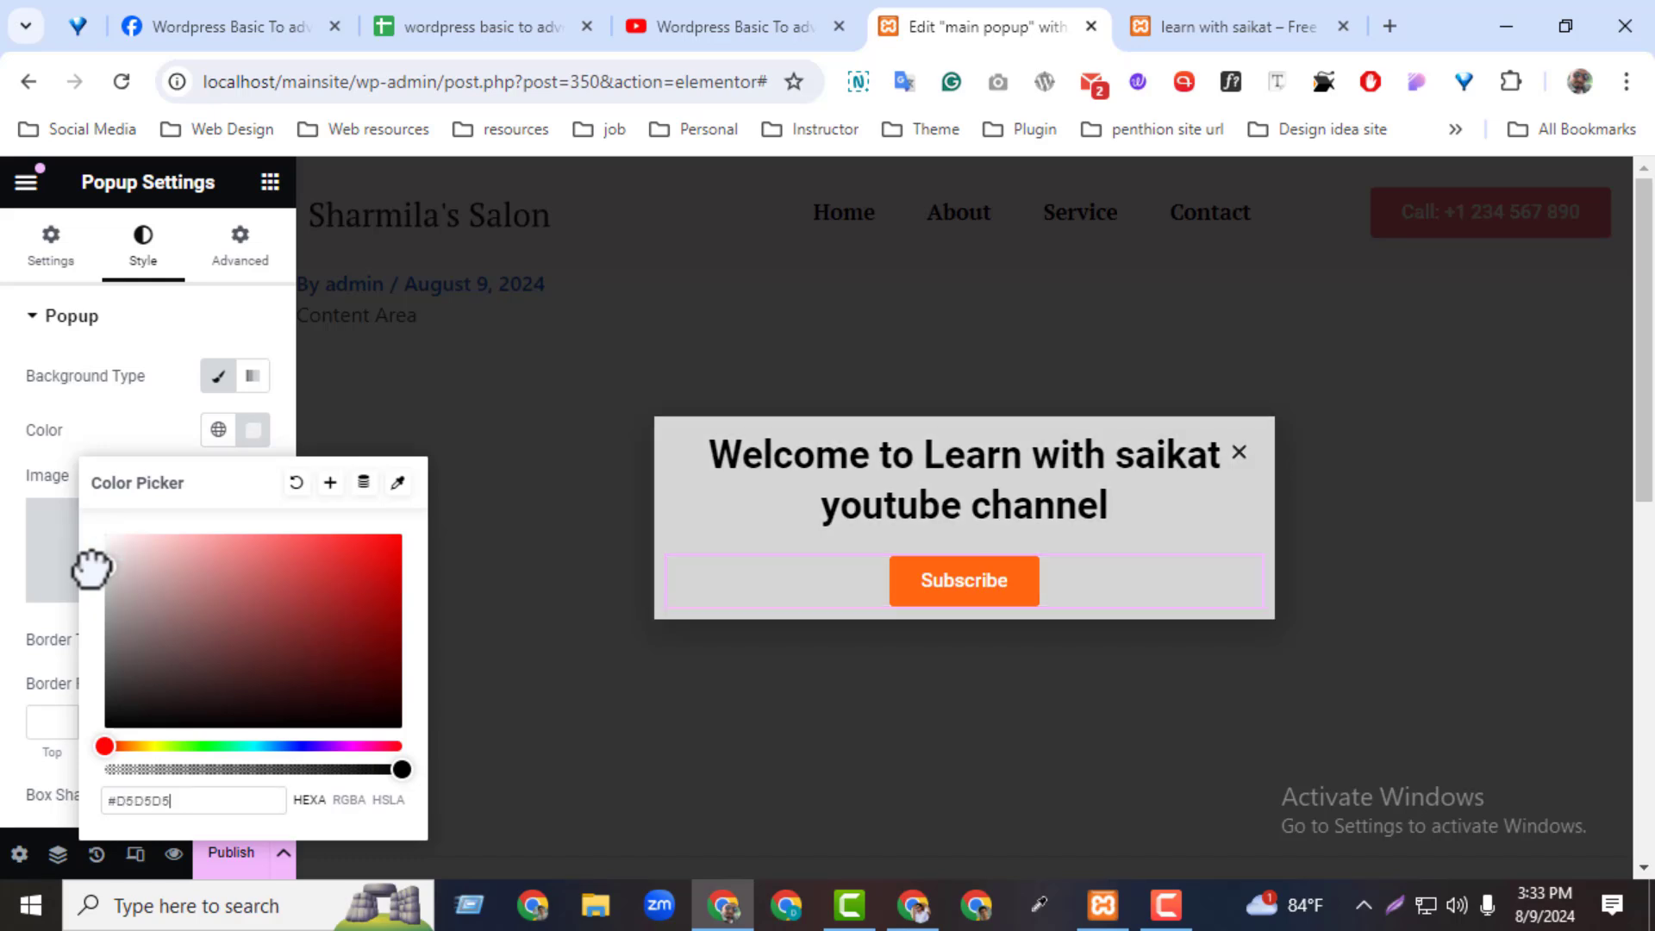
pyautogui.click(67, 442)
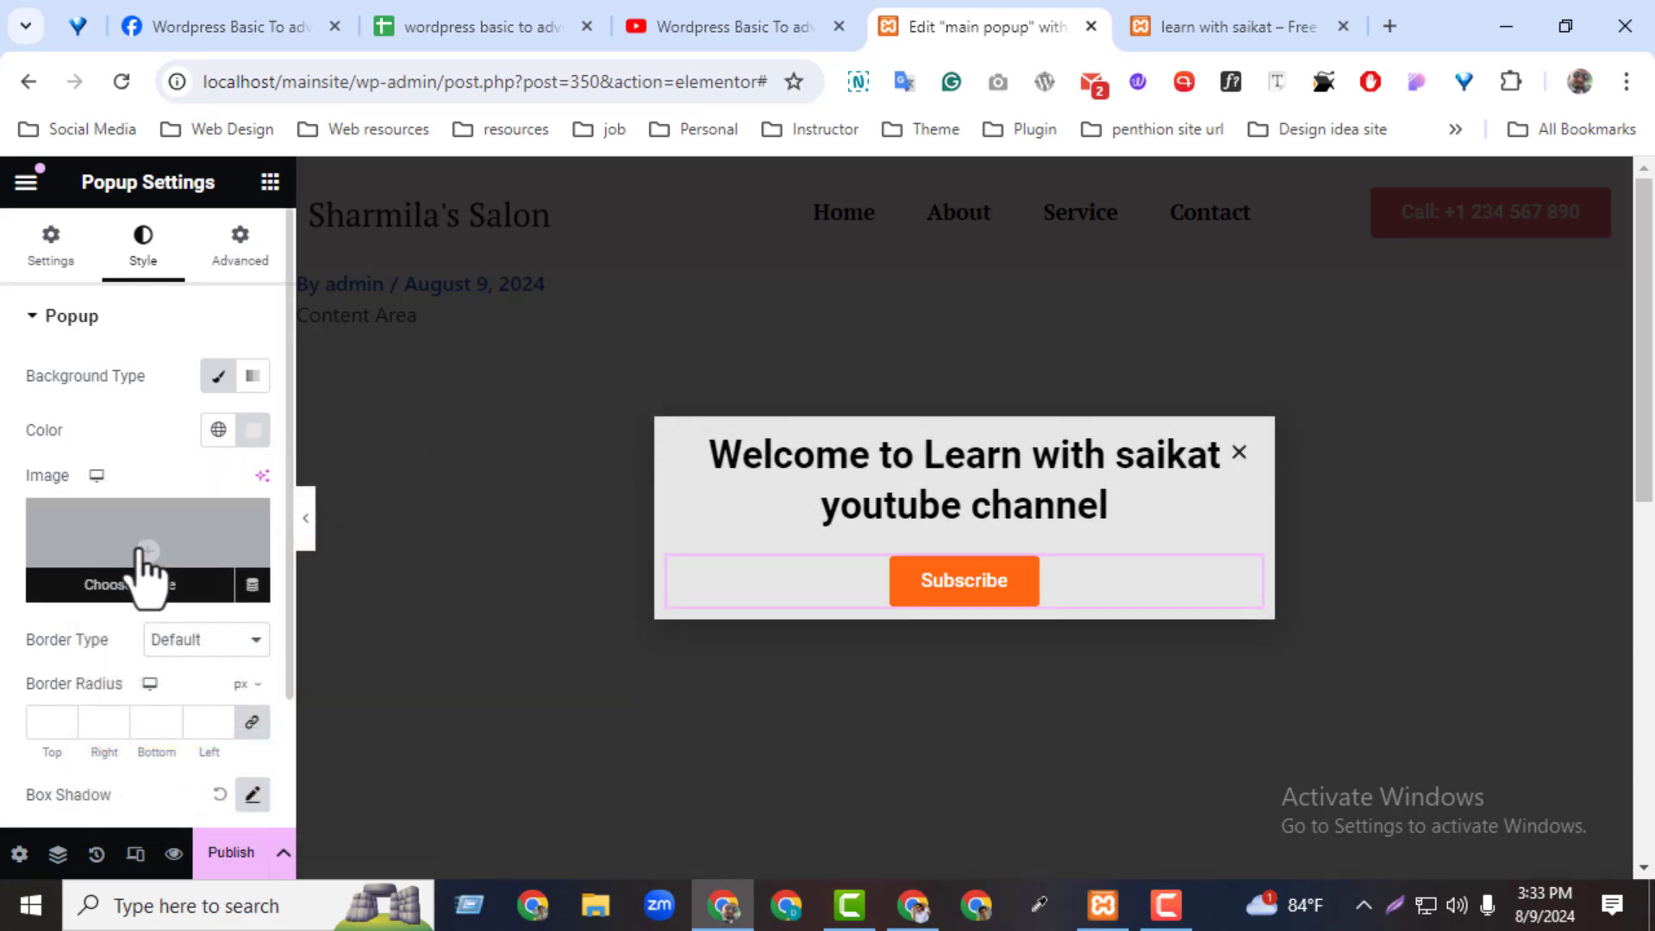
# Add a Double border 8 px wide on all sides of the popup and color it red #D52222
pyautogui.click(169, 642)
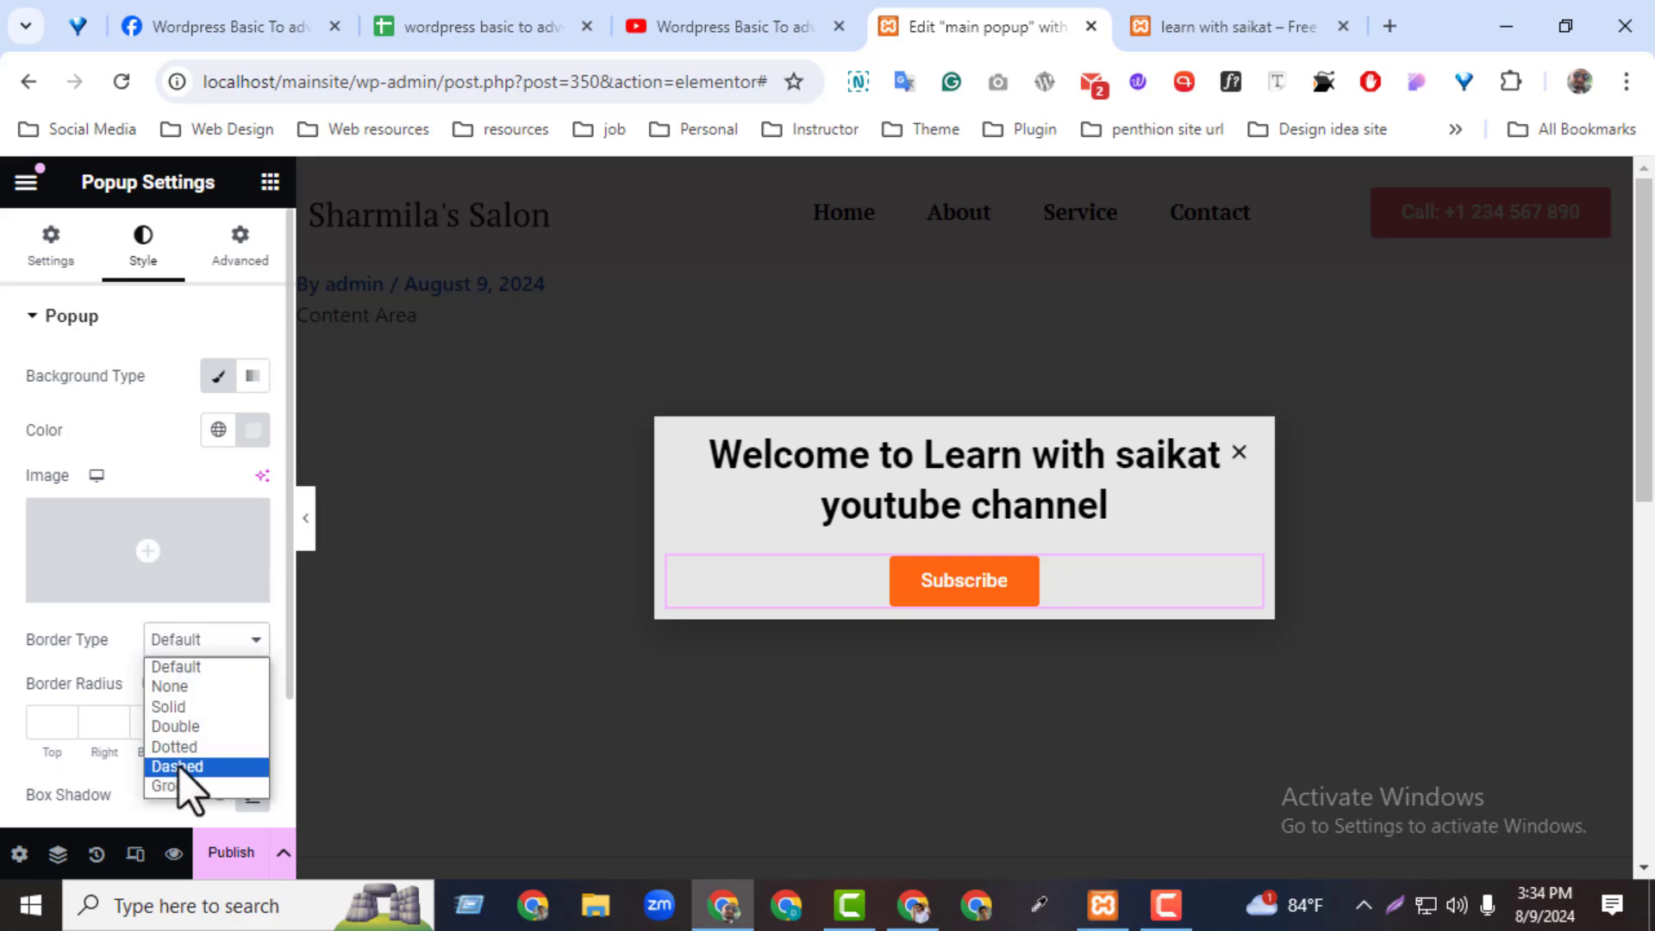
pyautogui.click(183, 722)
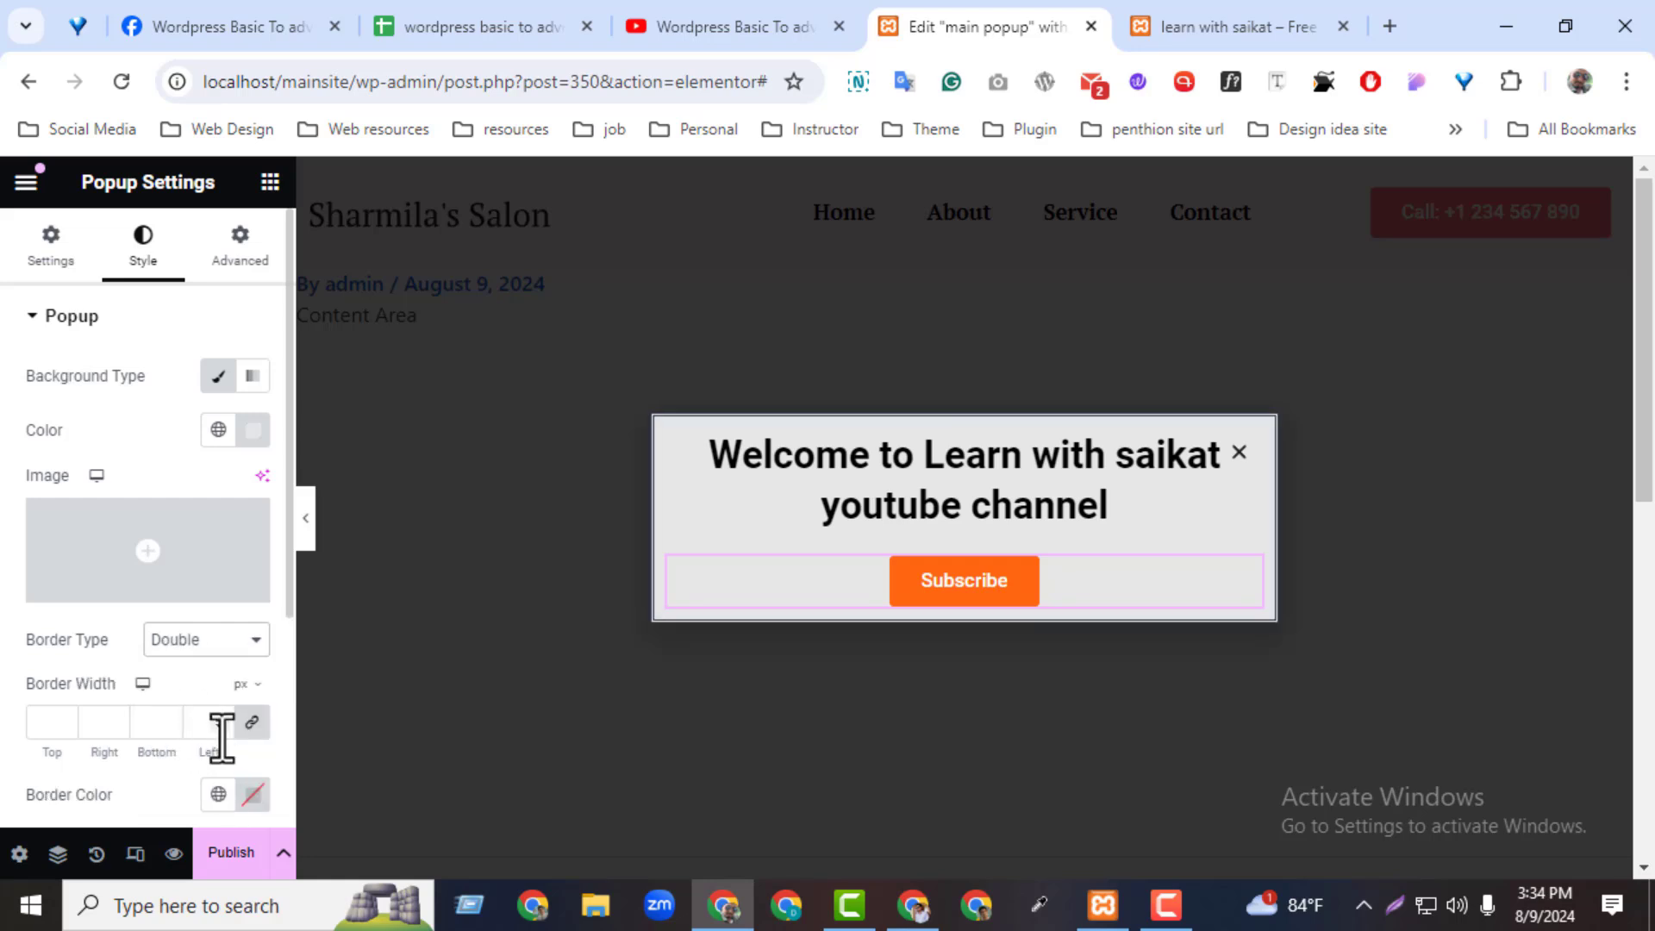
pyautogui.click(217, 721)
pyautogui.write('8')
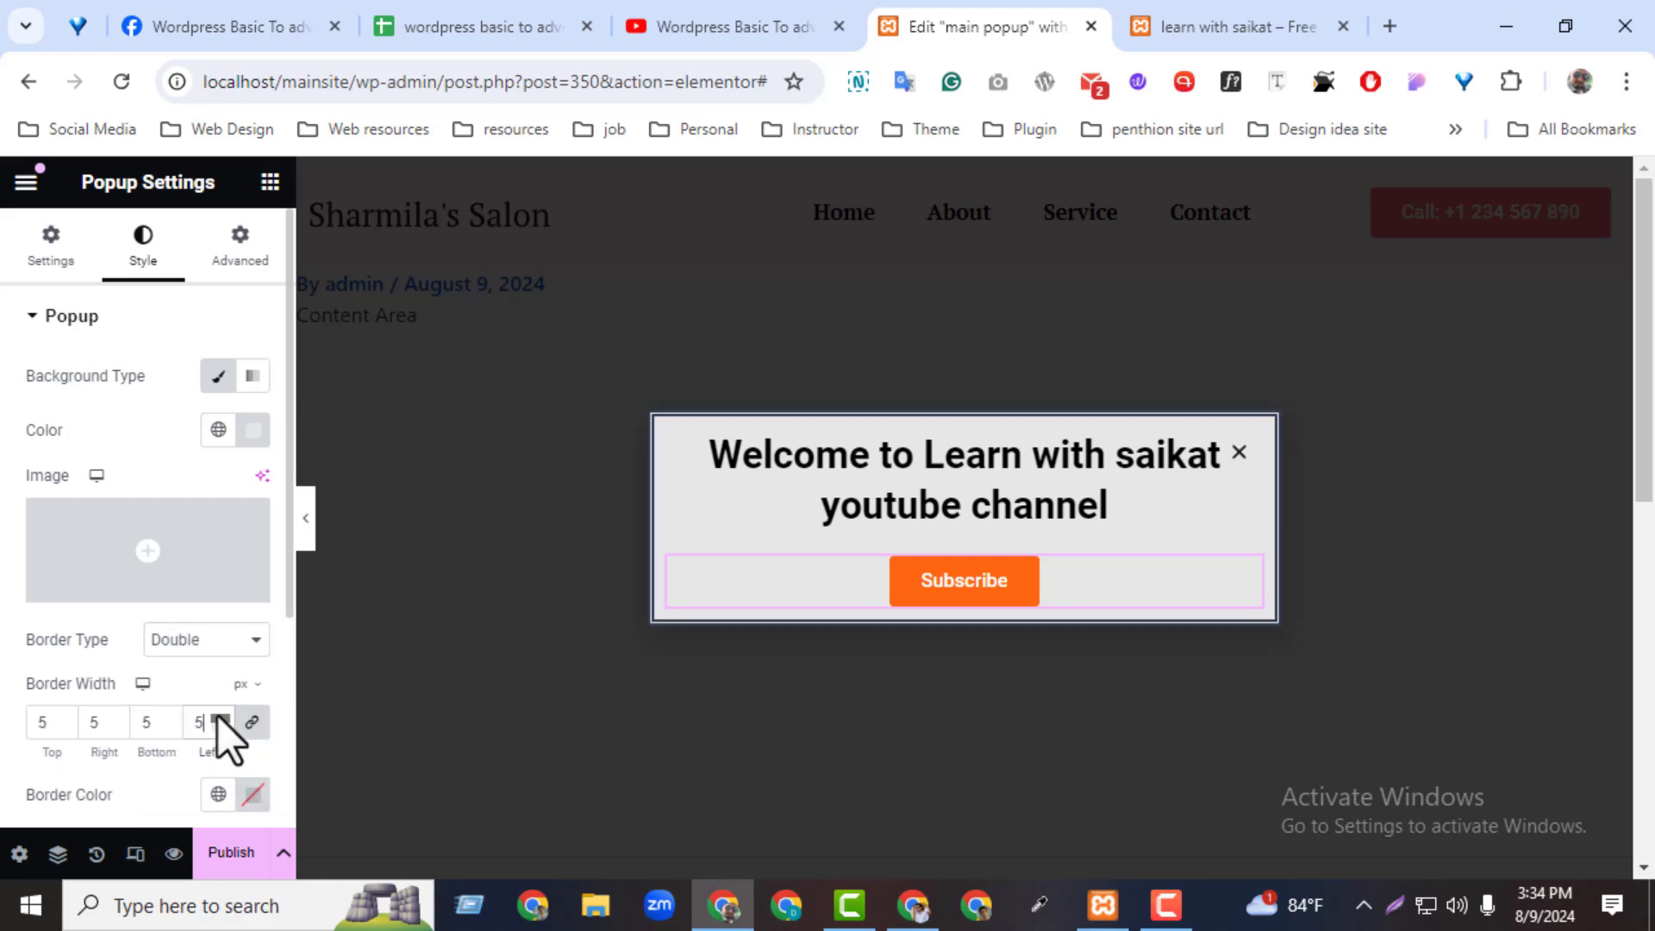
pyautogui.click(252, 794)
pyautogui.click(282, 539)
pyautogui.moveTo(310, 522); pyautogui.dragTo(355, 494)
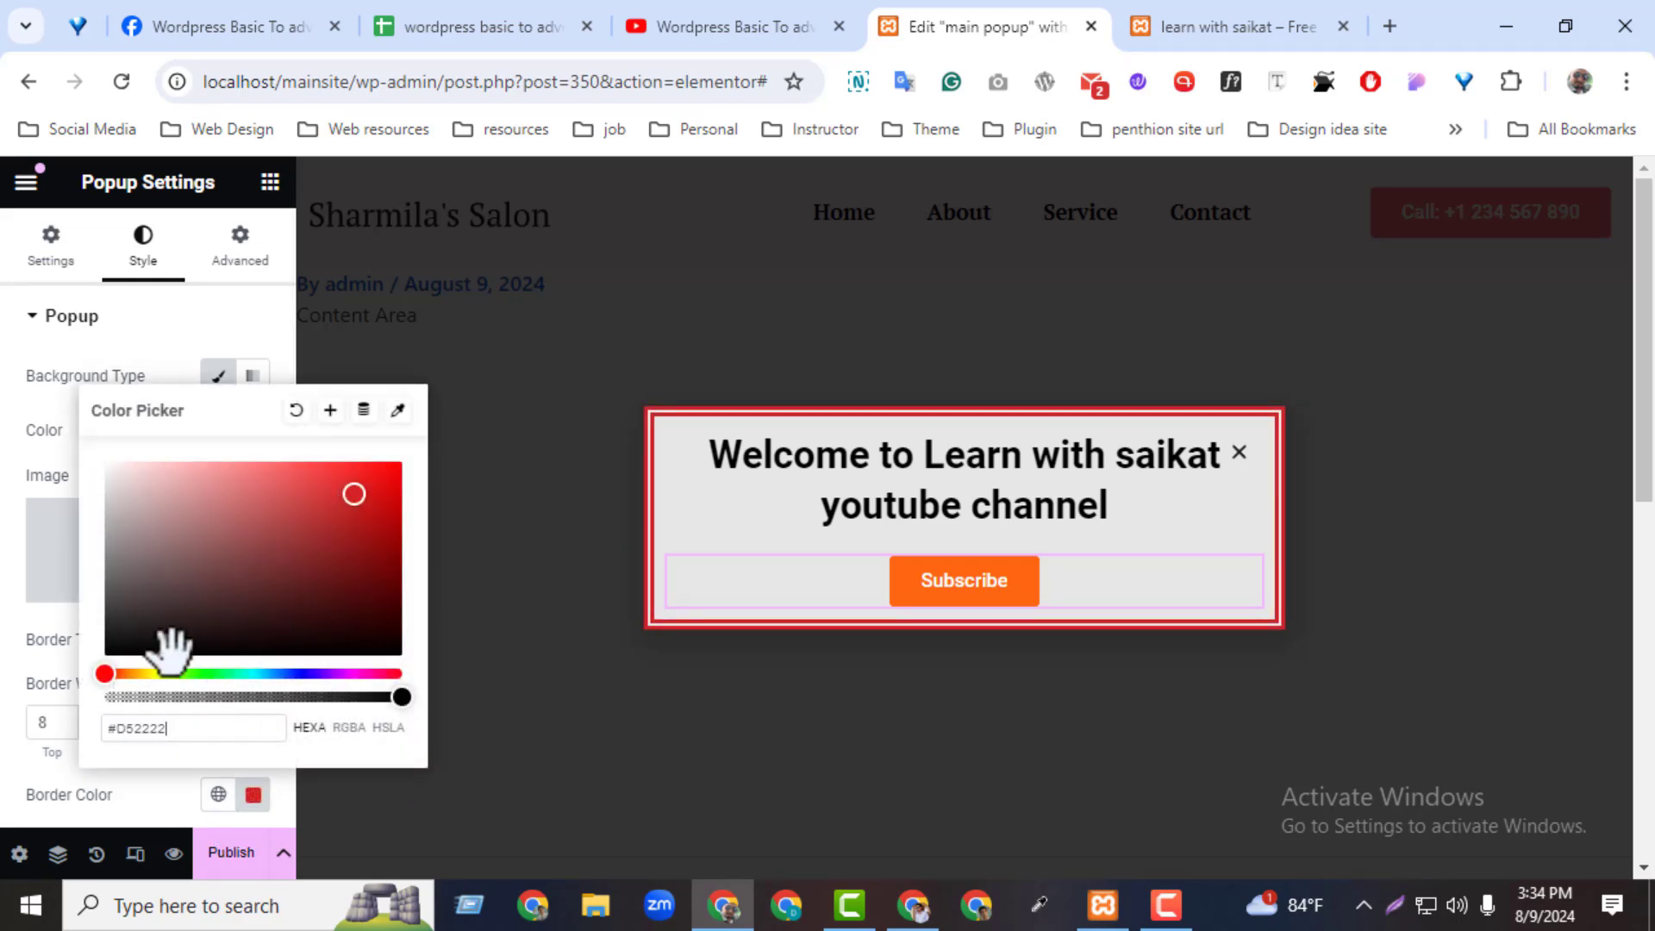
pyautogui.click(12, 731)
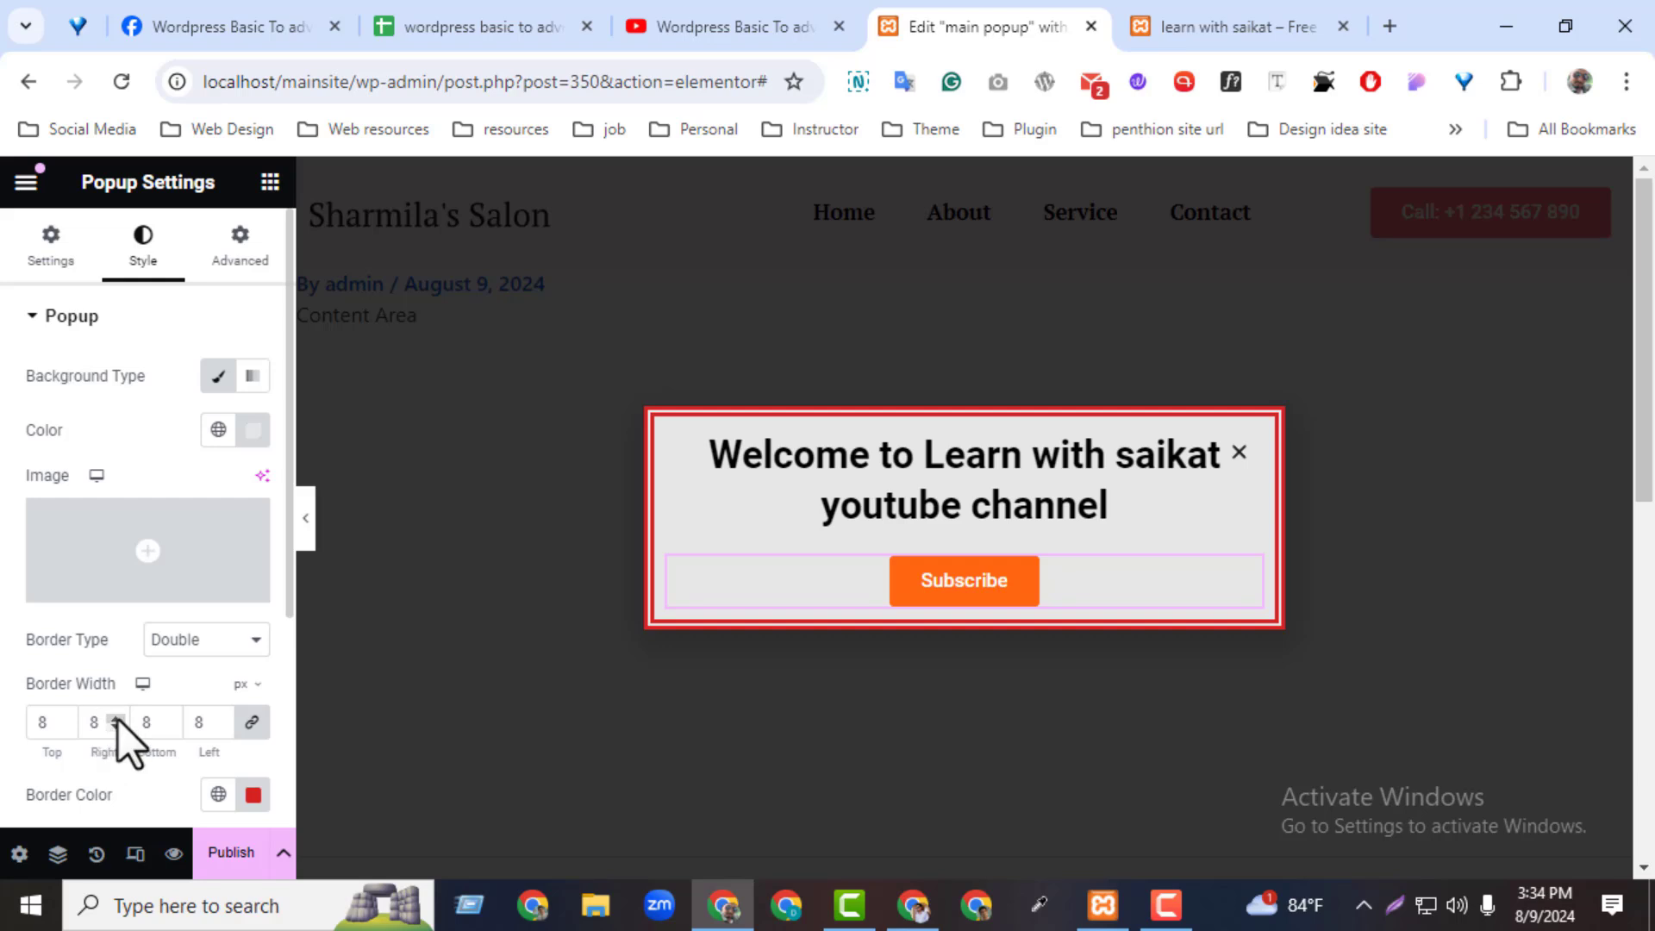
# Set the popup's border width to 6 px and its border radius to 4 px on all sides
pyautogui.click(119, 728)
pyautogui.click(119, 729)
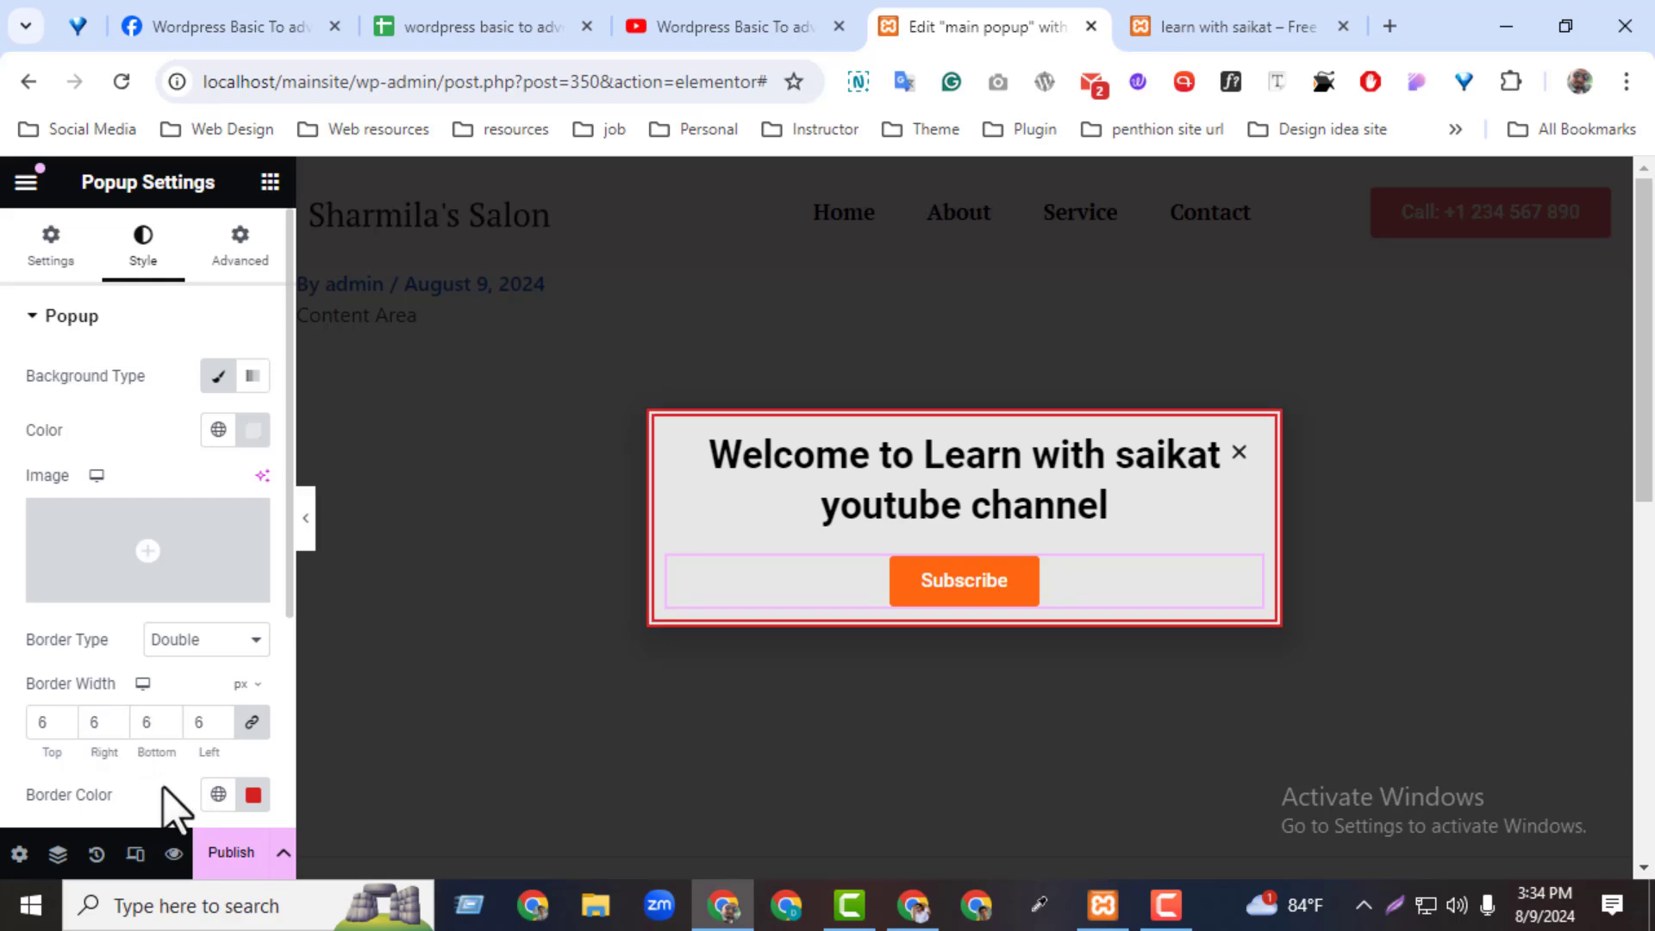
pyautogui.scroll(-3, 163, 787)
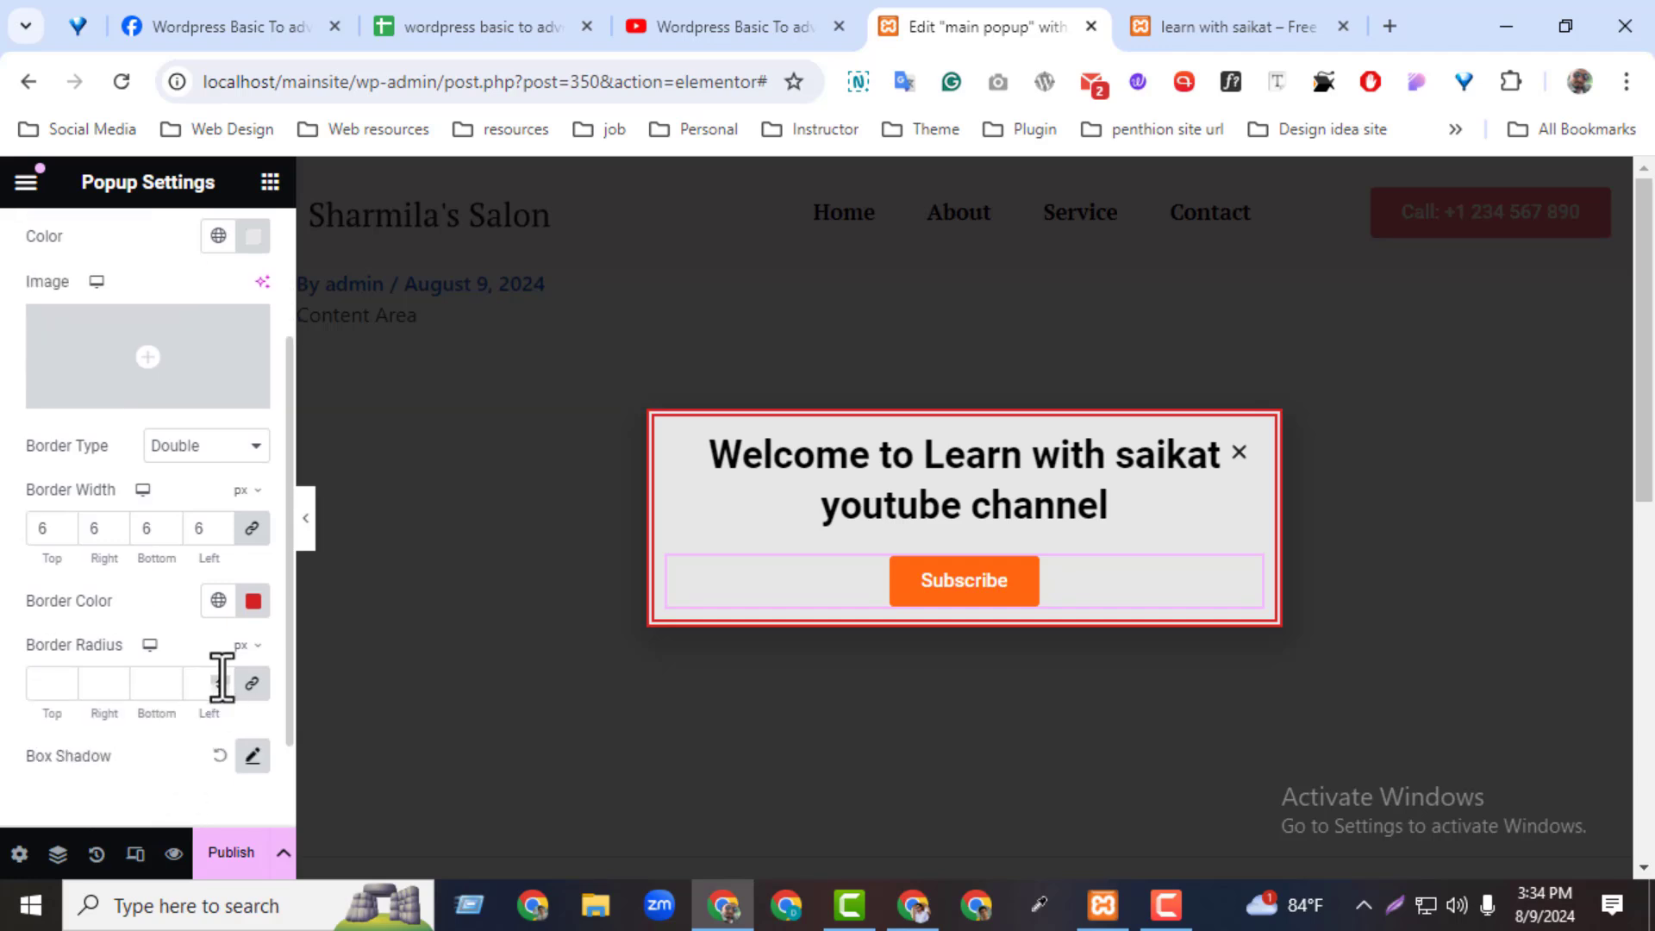
pyautogui.click(220, 678)
pyautogui.click(219, 678)
pyautogui.click(220, 678)
pyautogui.click(220, 679)
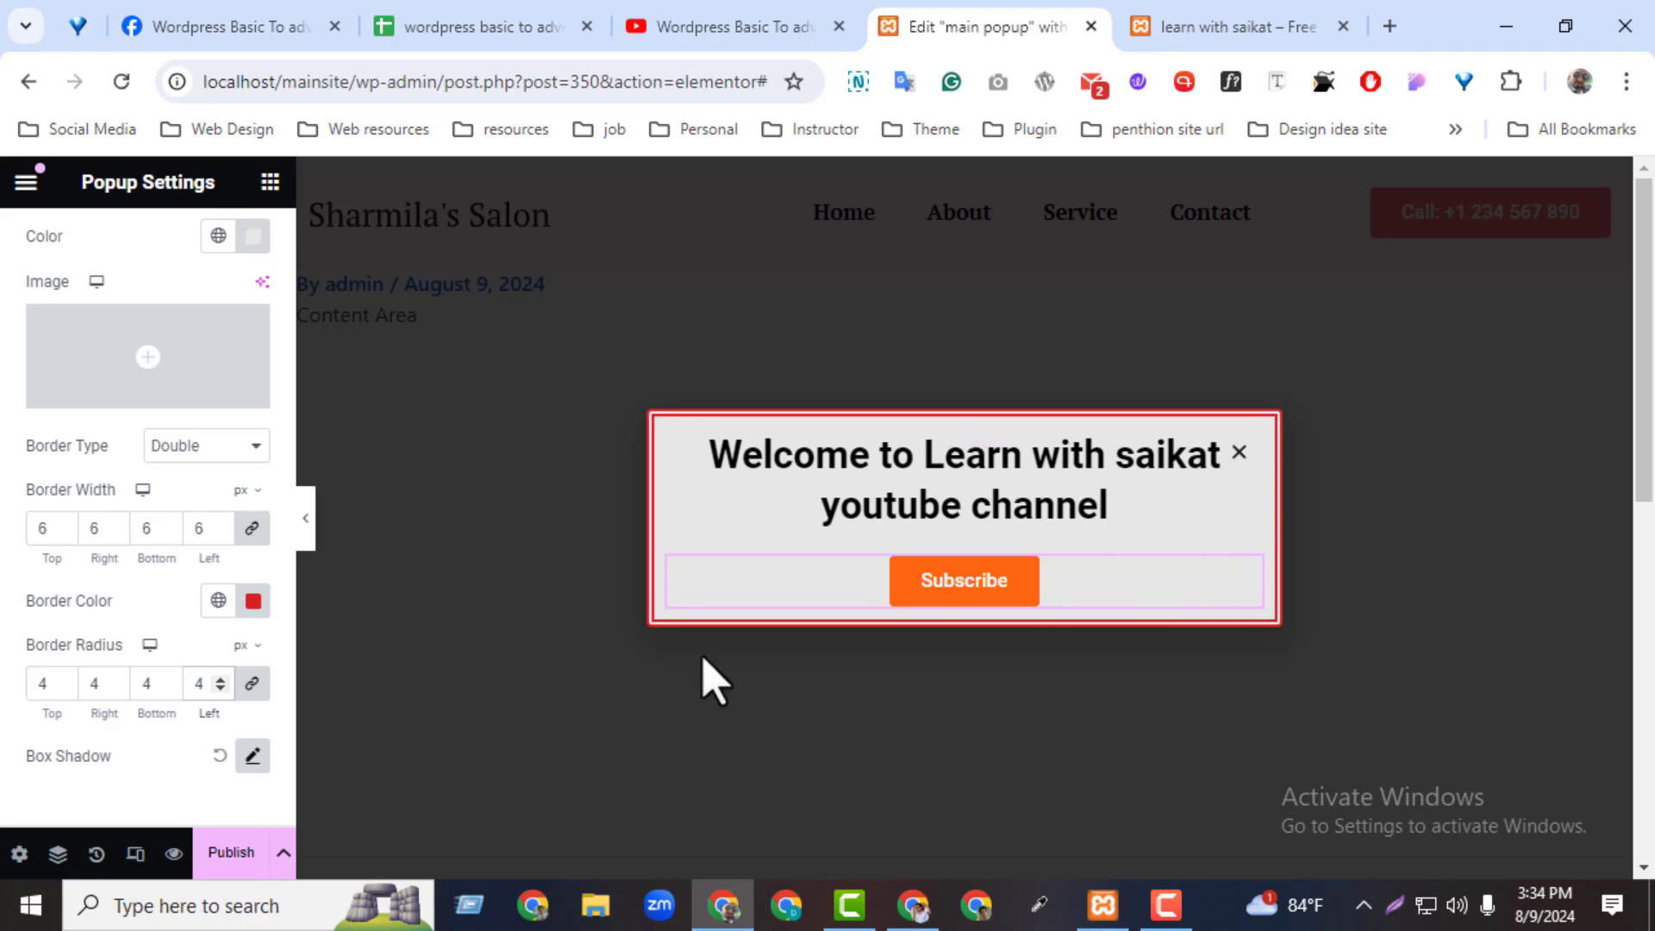
# Set the popup's box shadow color to dark red, rgba(77, 14, 14, 0.74)
pyautogui.click(253, 756)
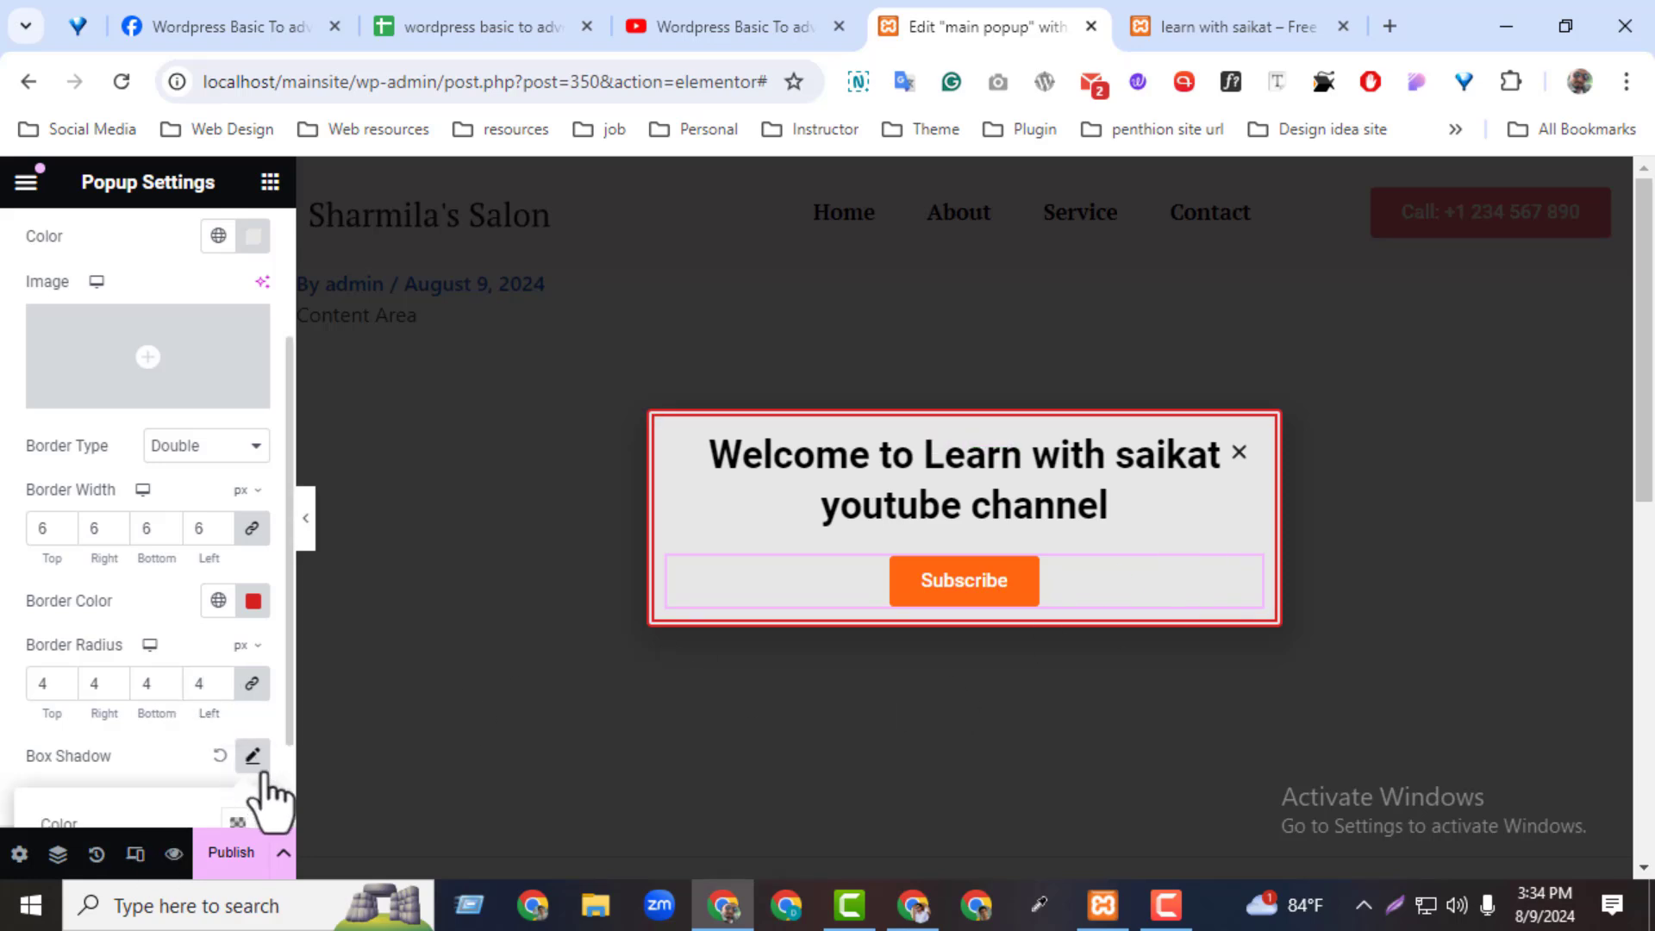
pyautogui.scroll(-3, 200, 803)
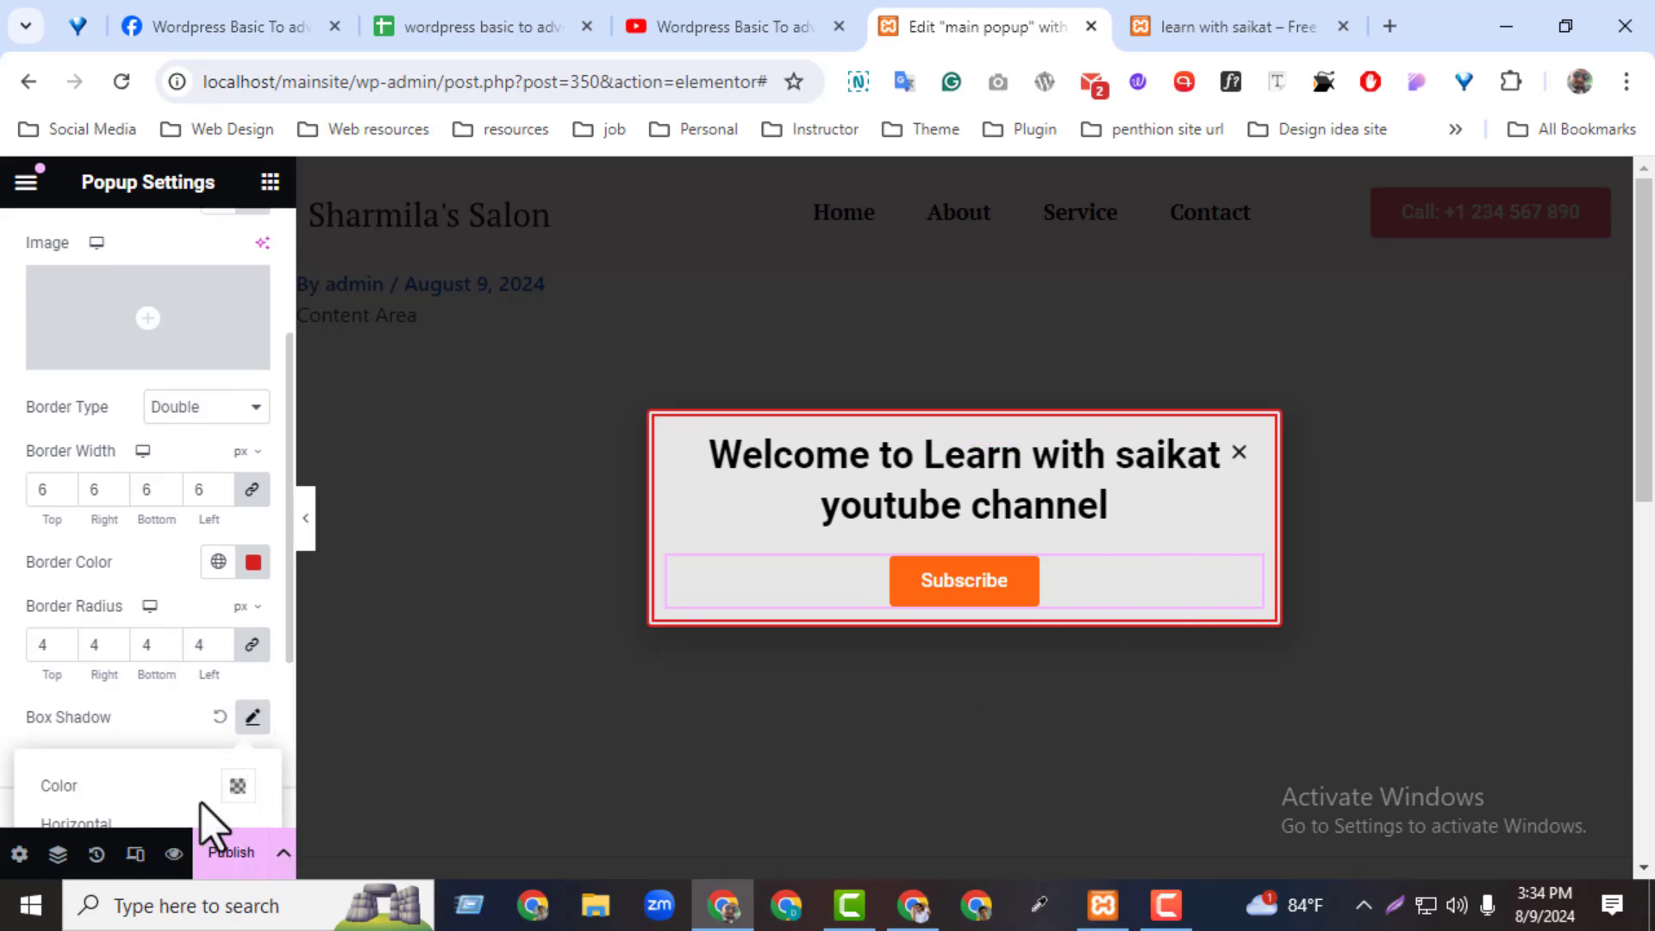
pyautogui.scroll(-2, 209, 747)
pyautogui.click(237, 554)
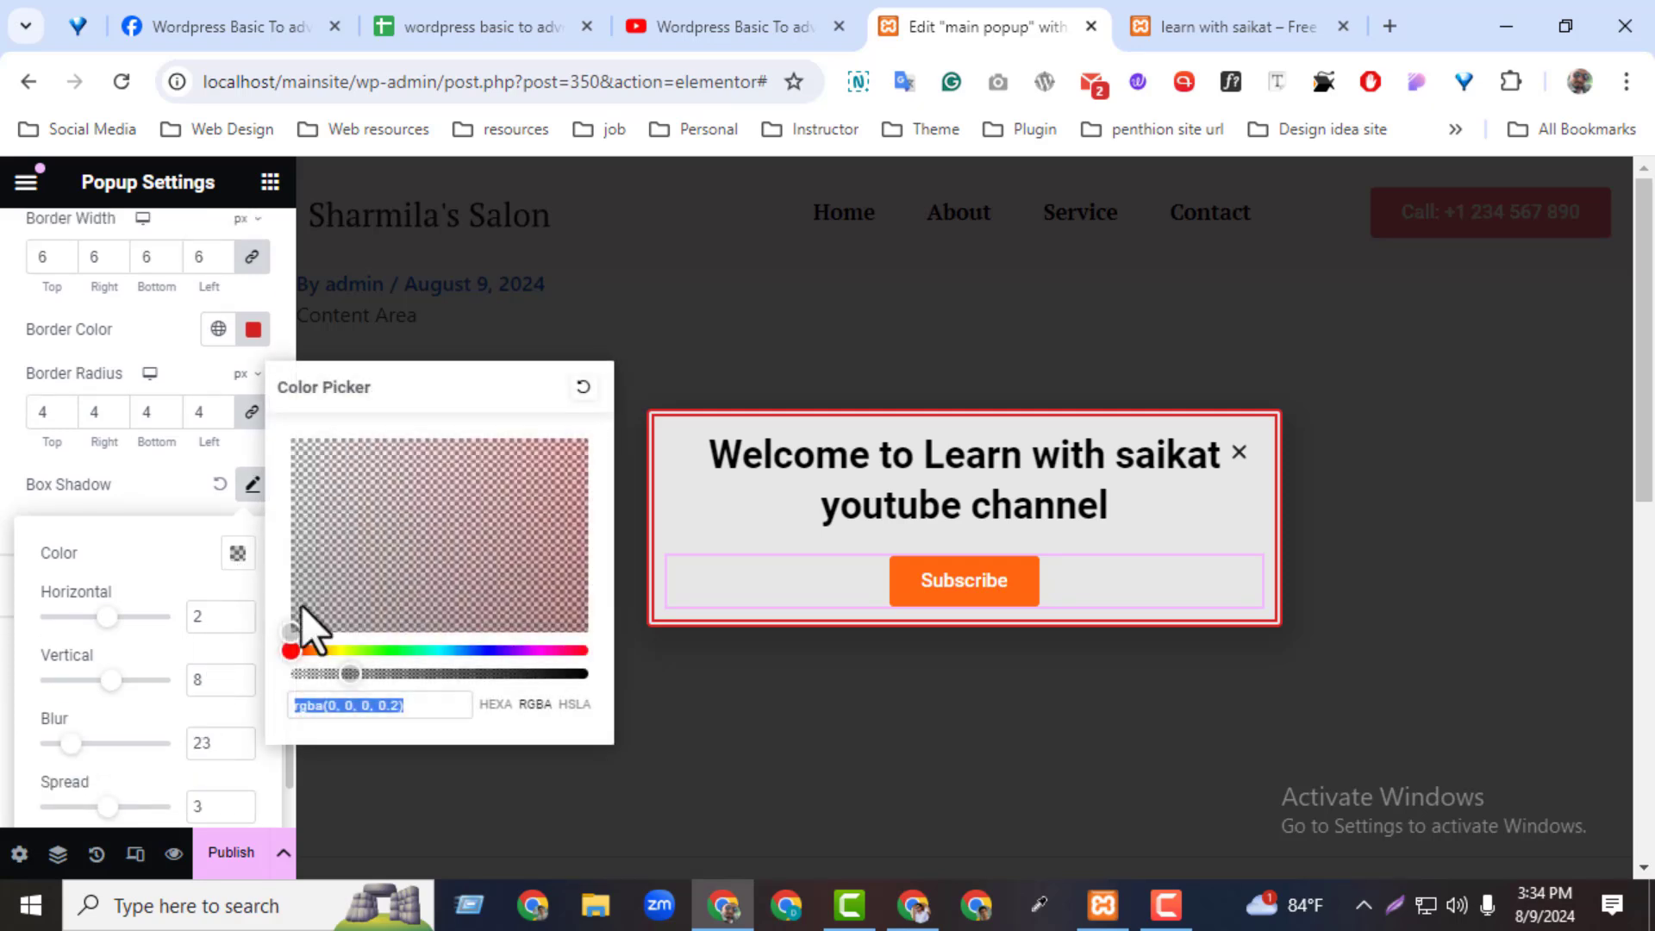
pyautogui.moveTo(343, 673); pyautogui.dragTo(510, 673)
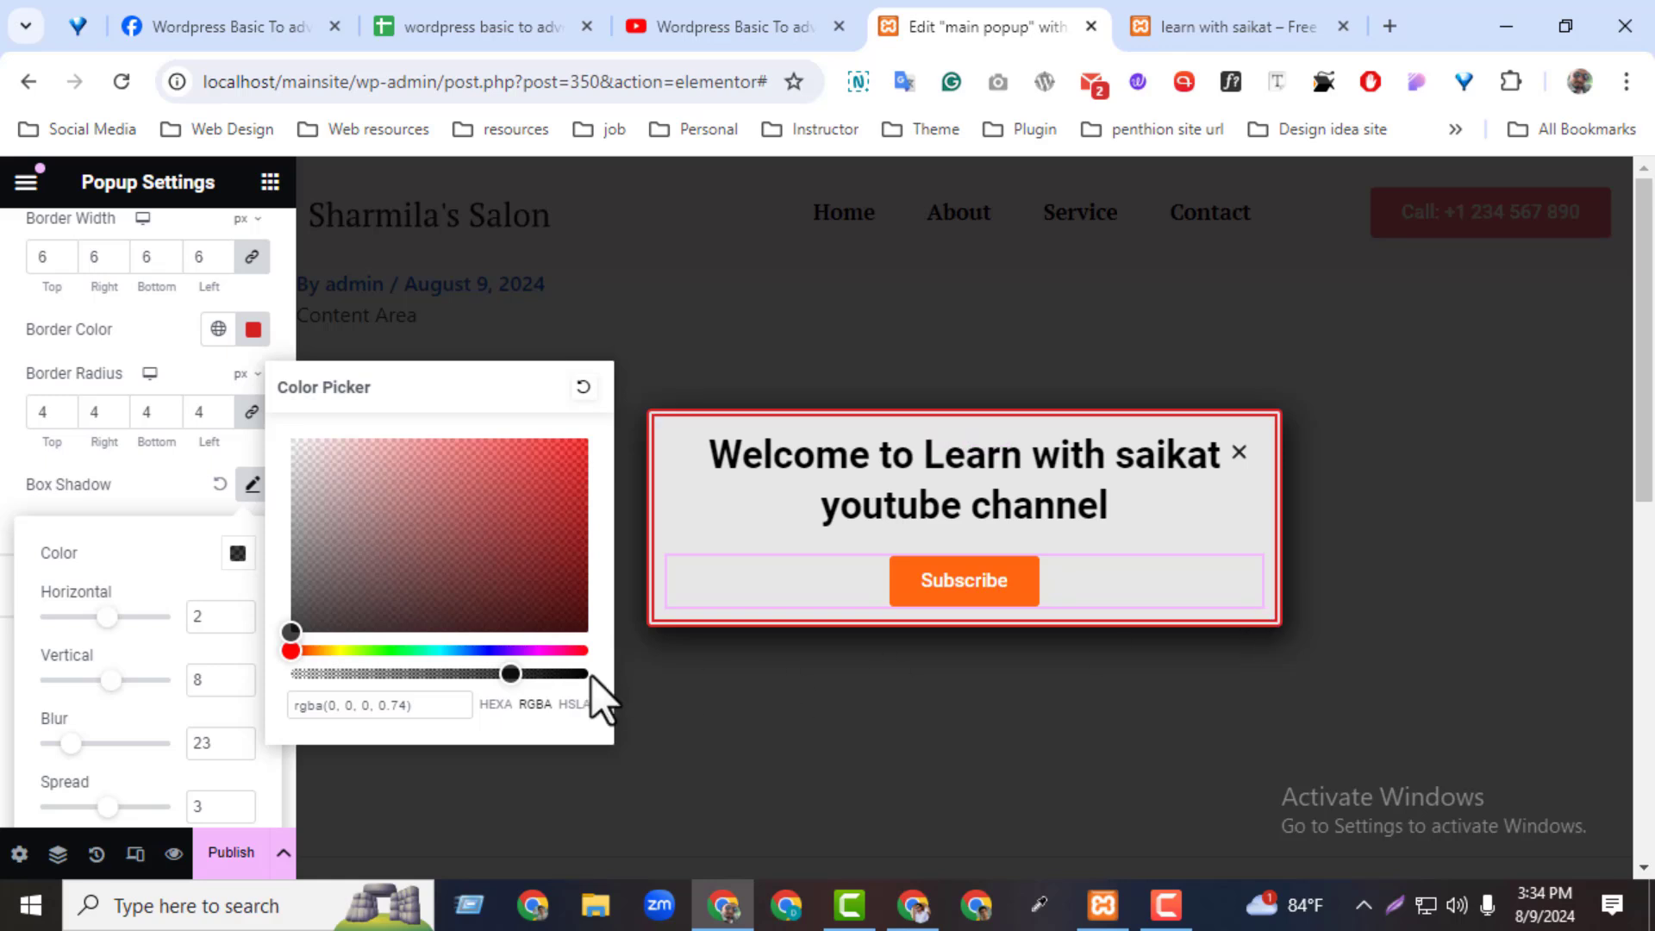
pyautogui.click(523, 546)
pyautogui.moveTo(523, 545)
pyautogui.mouseDown()
pyautogui.moveTo(547, 491)
pyautogui.moveTo(532, 575)
pyautogui.mouseUp()
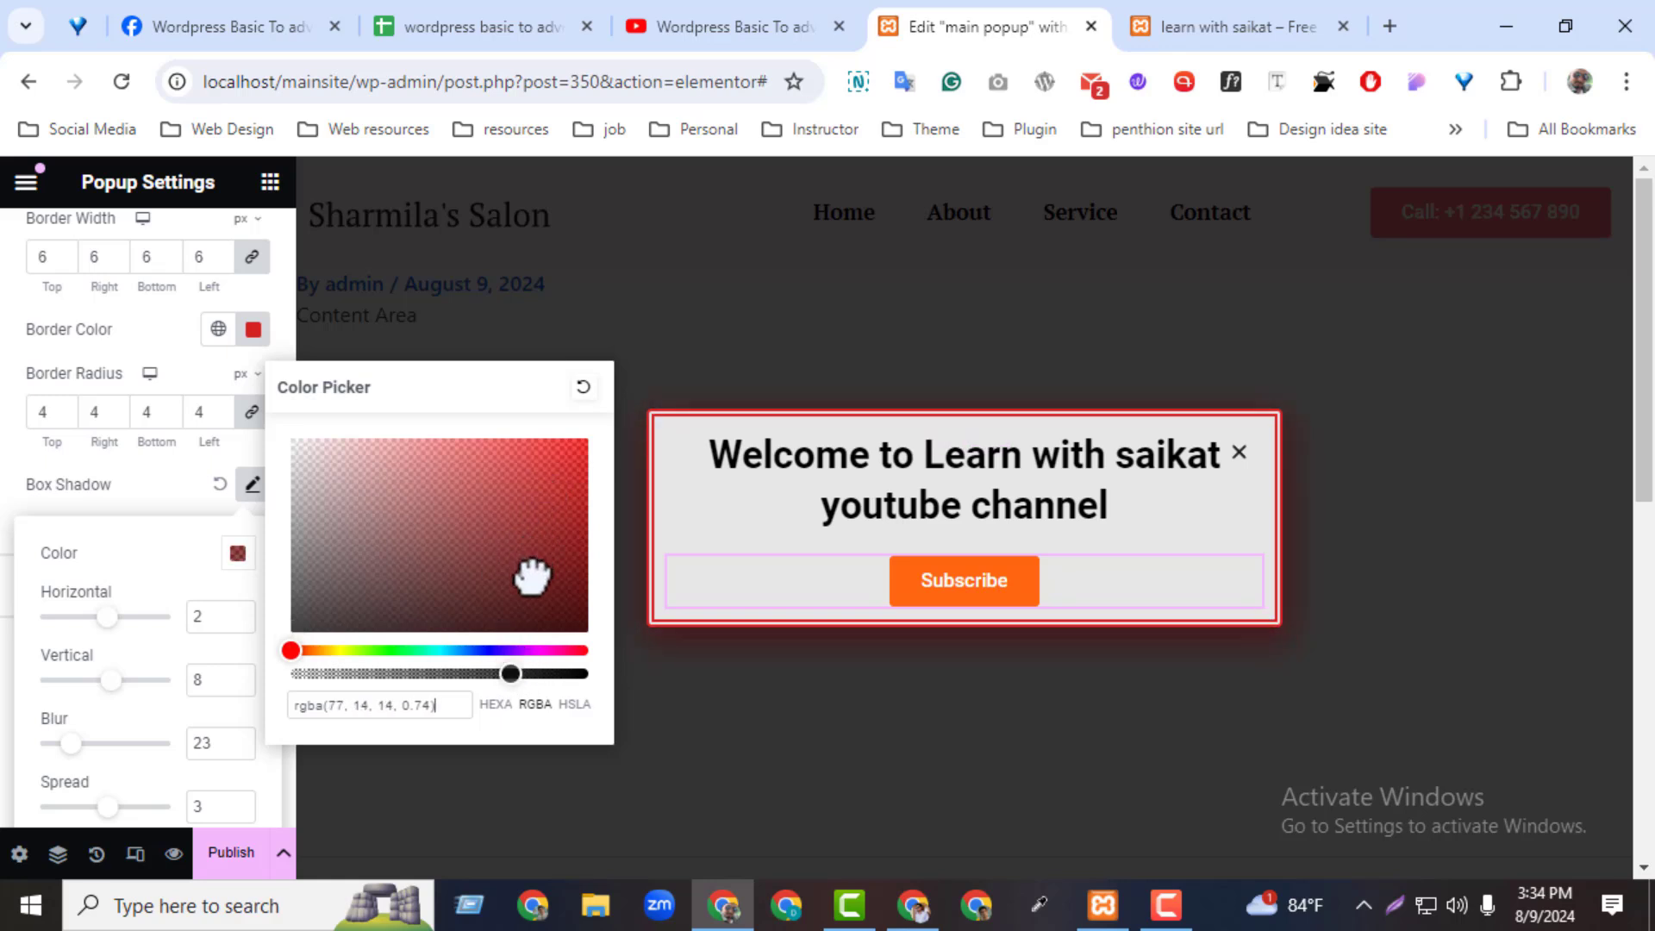
pyautogui.click(130, 562)
pyautogui.click(148, 511)
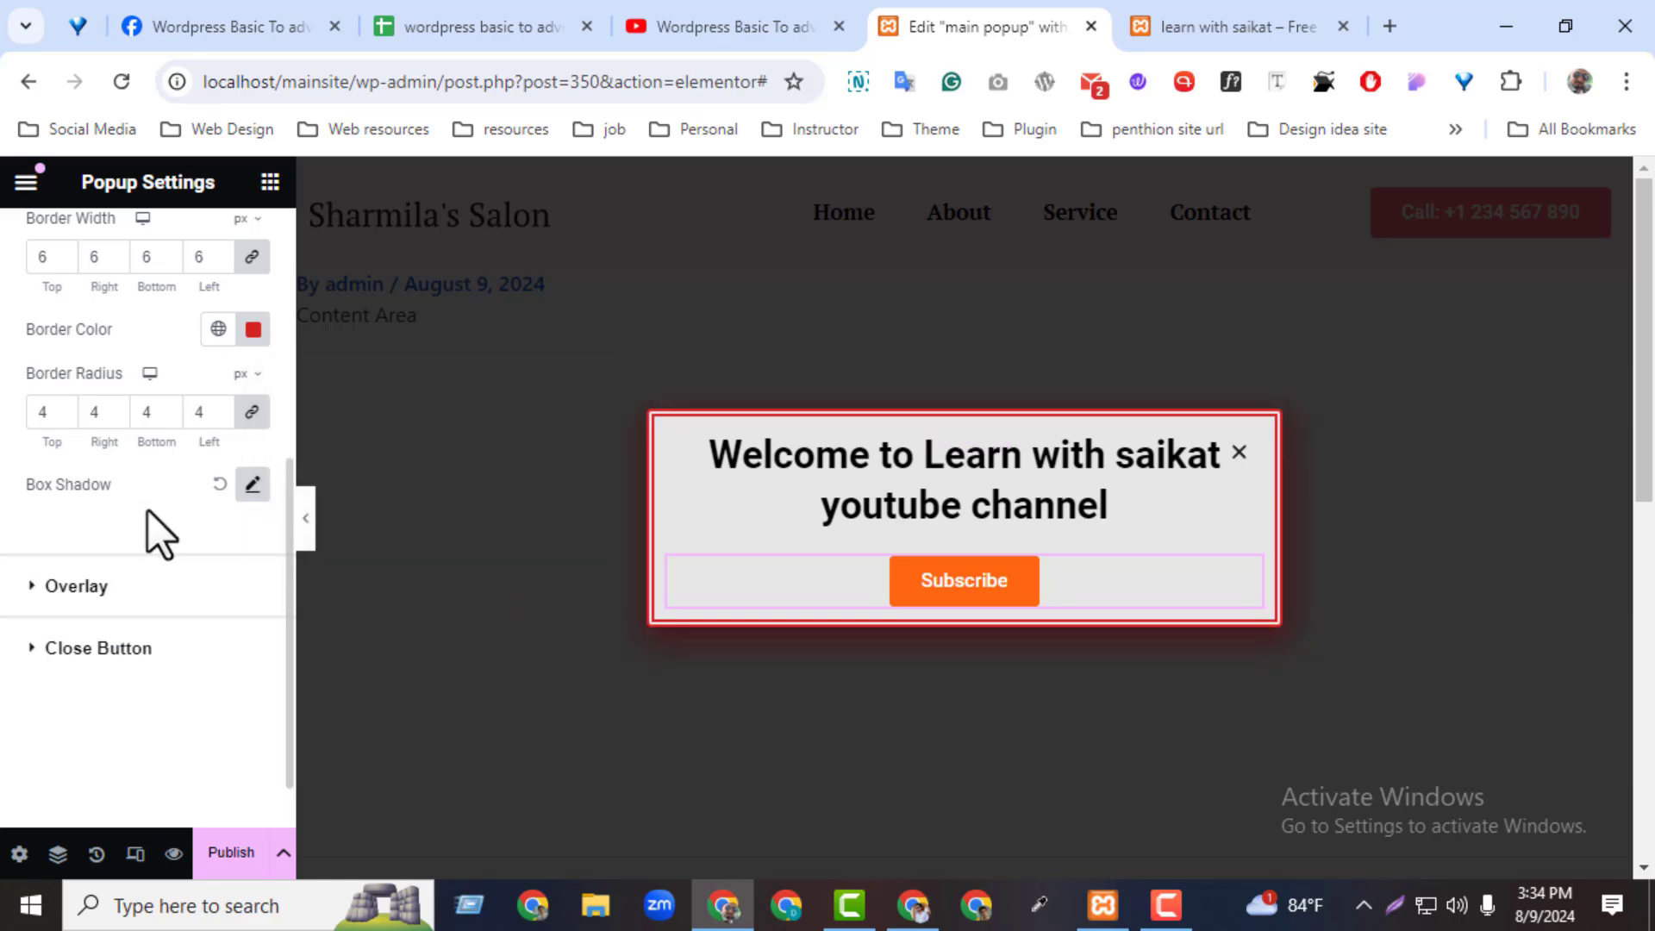
# Set the popup's overlay color to a semi-transparent teal, #408B82CC
pyautogui.click(118, 603)
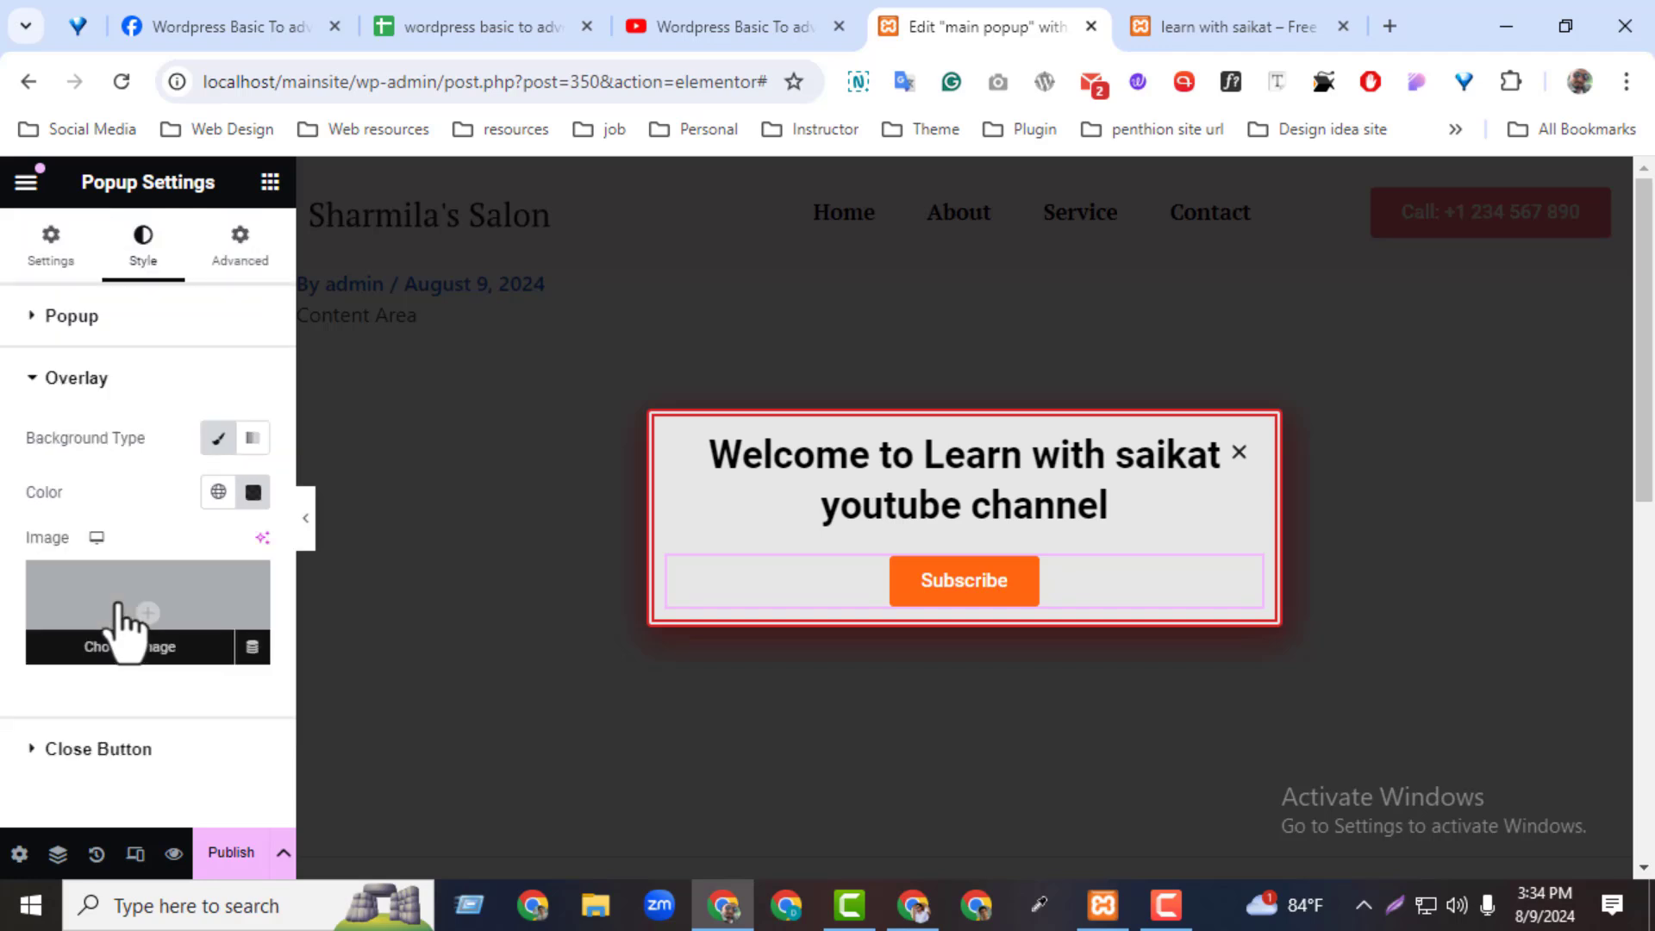
pyautogui.click(51, 246)
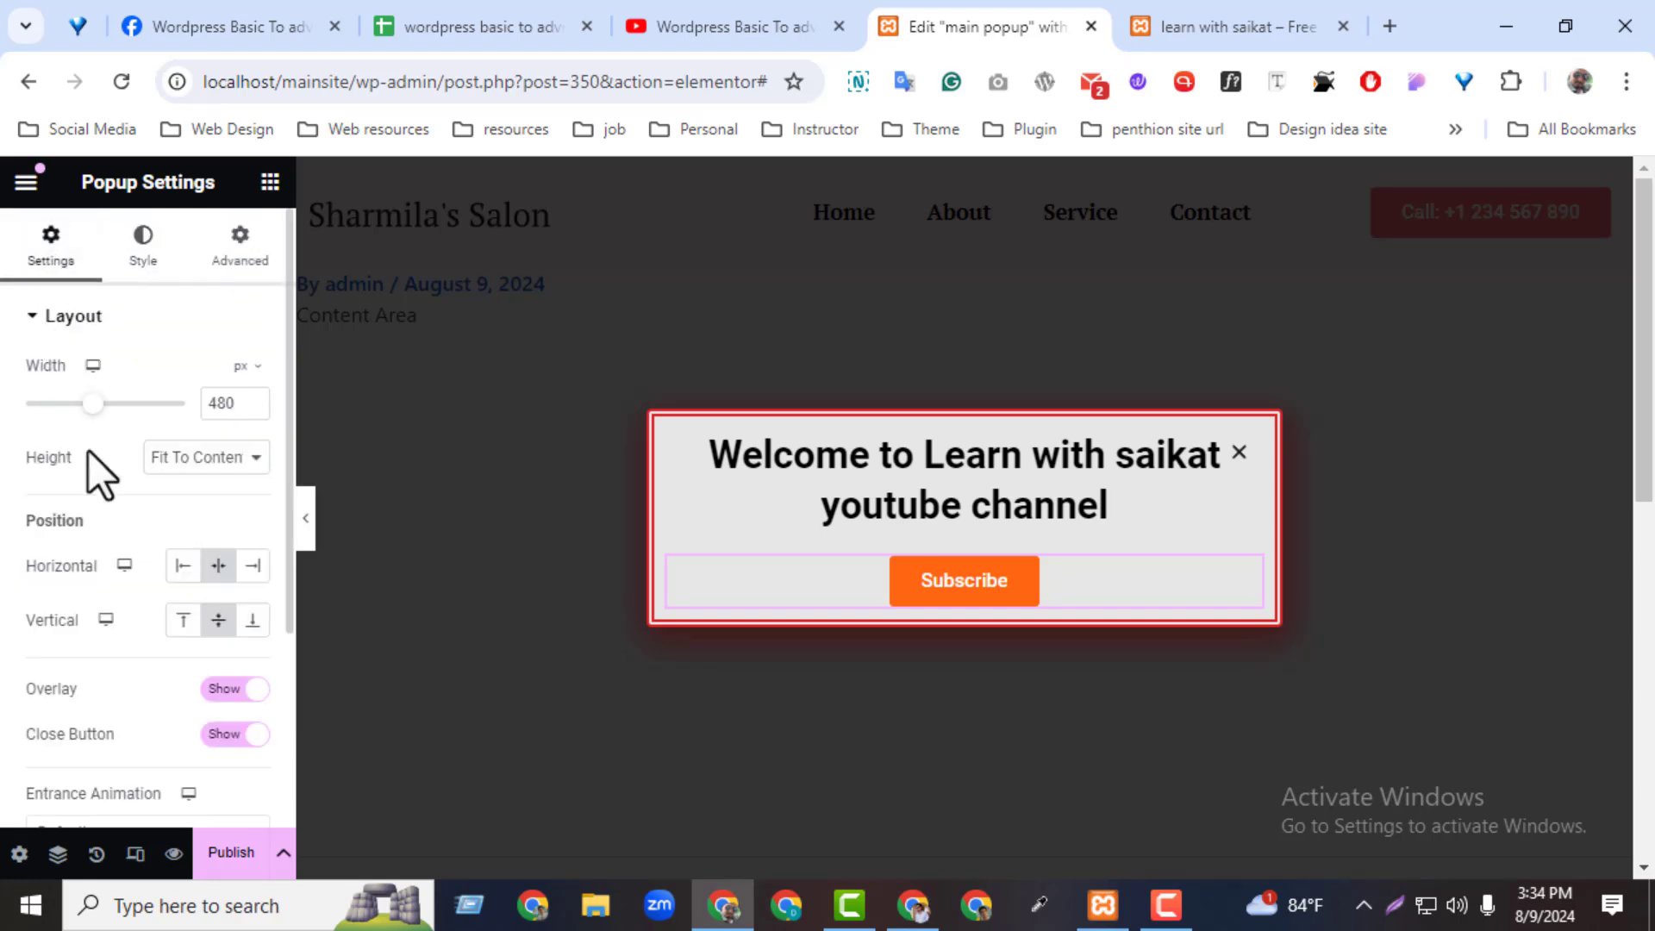
pyautogui.click(143, 245)
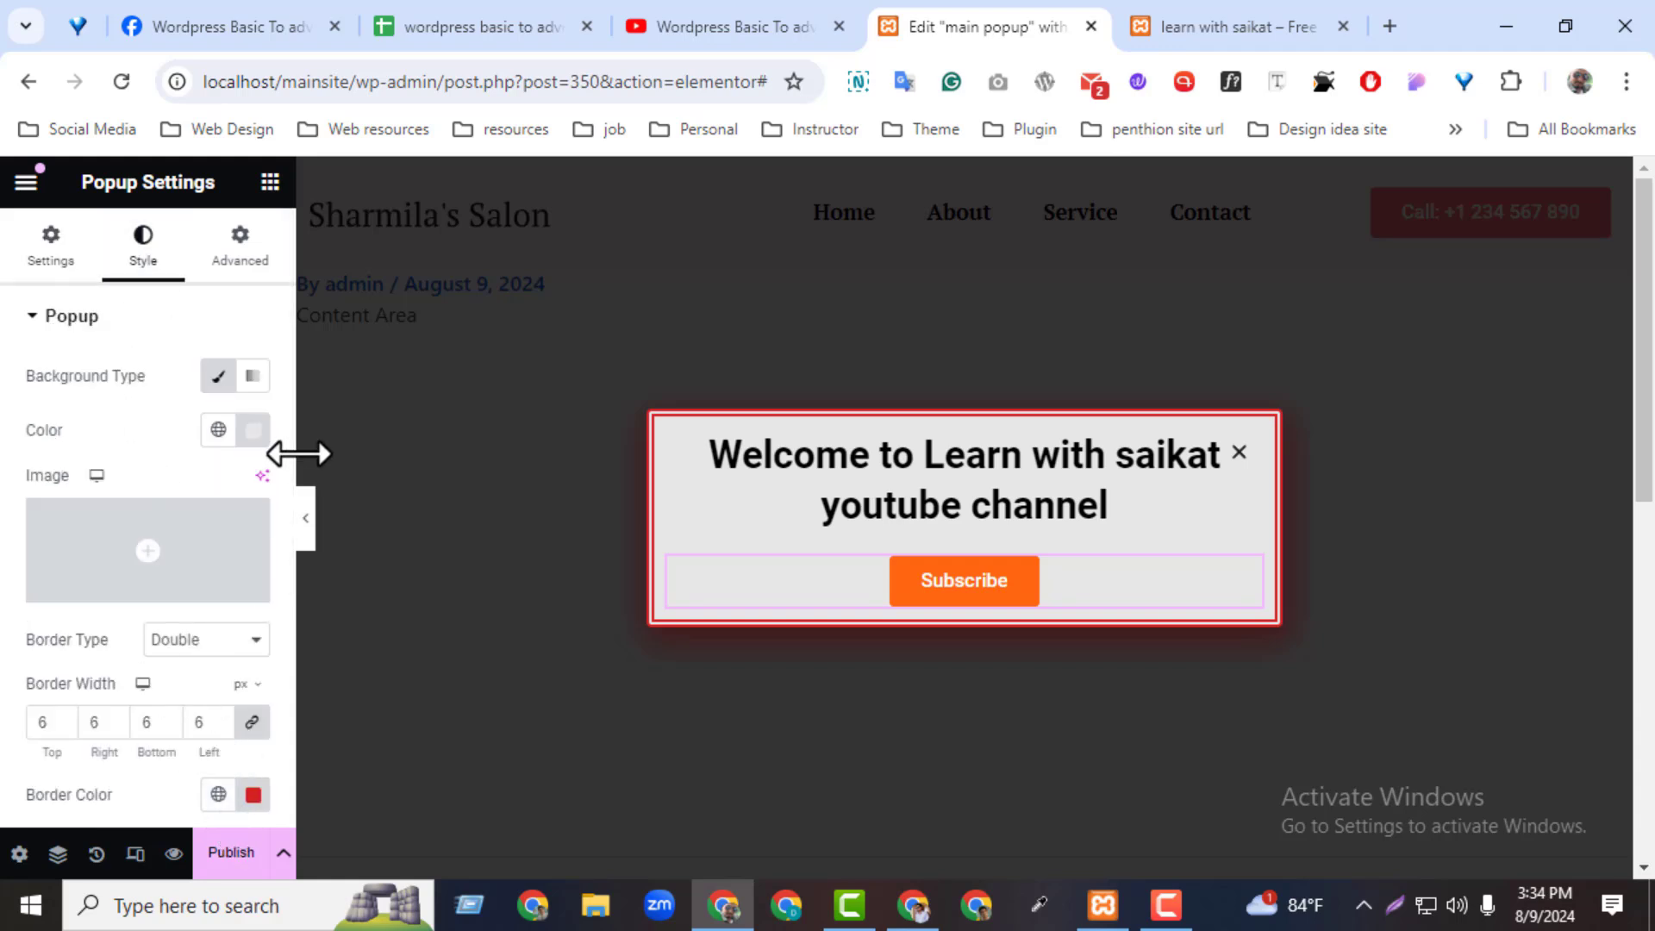
pyautogui.scroll(-4, 284, 517)
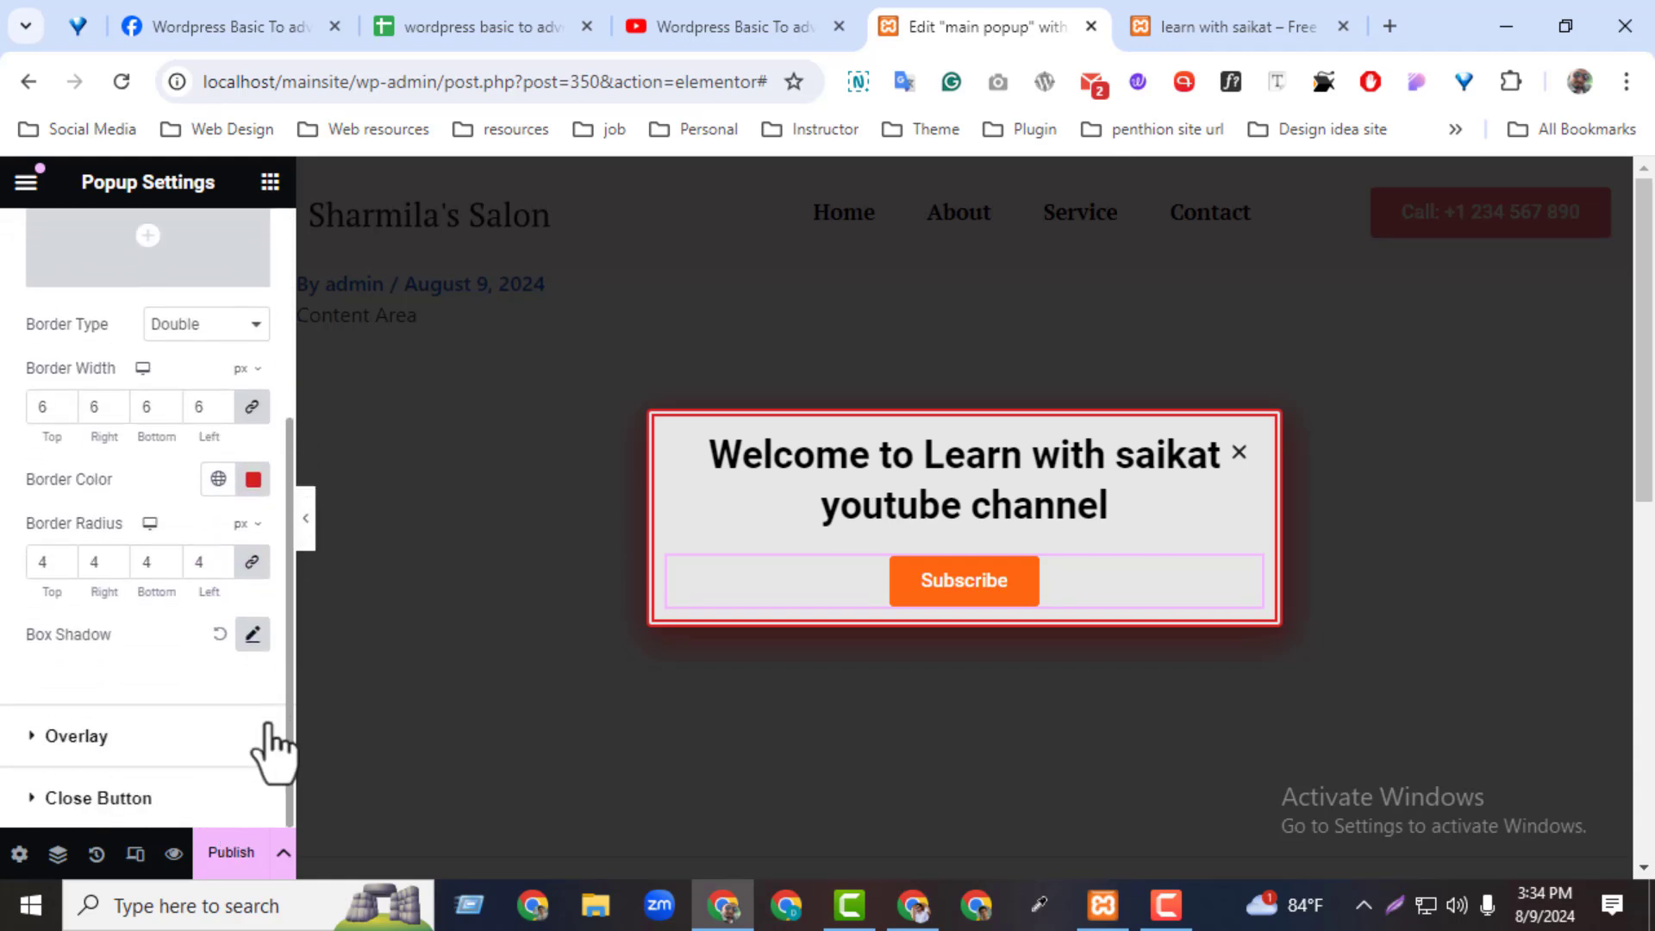
pyautogui.click(214, 733)
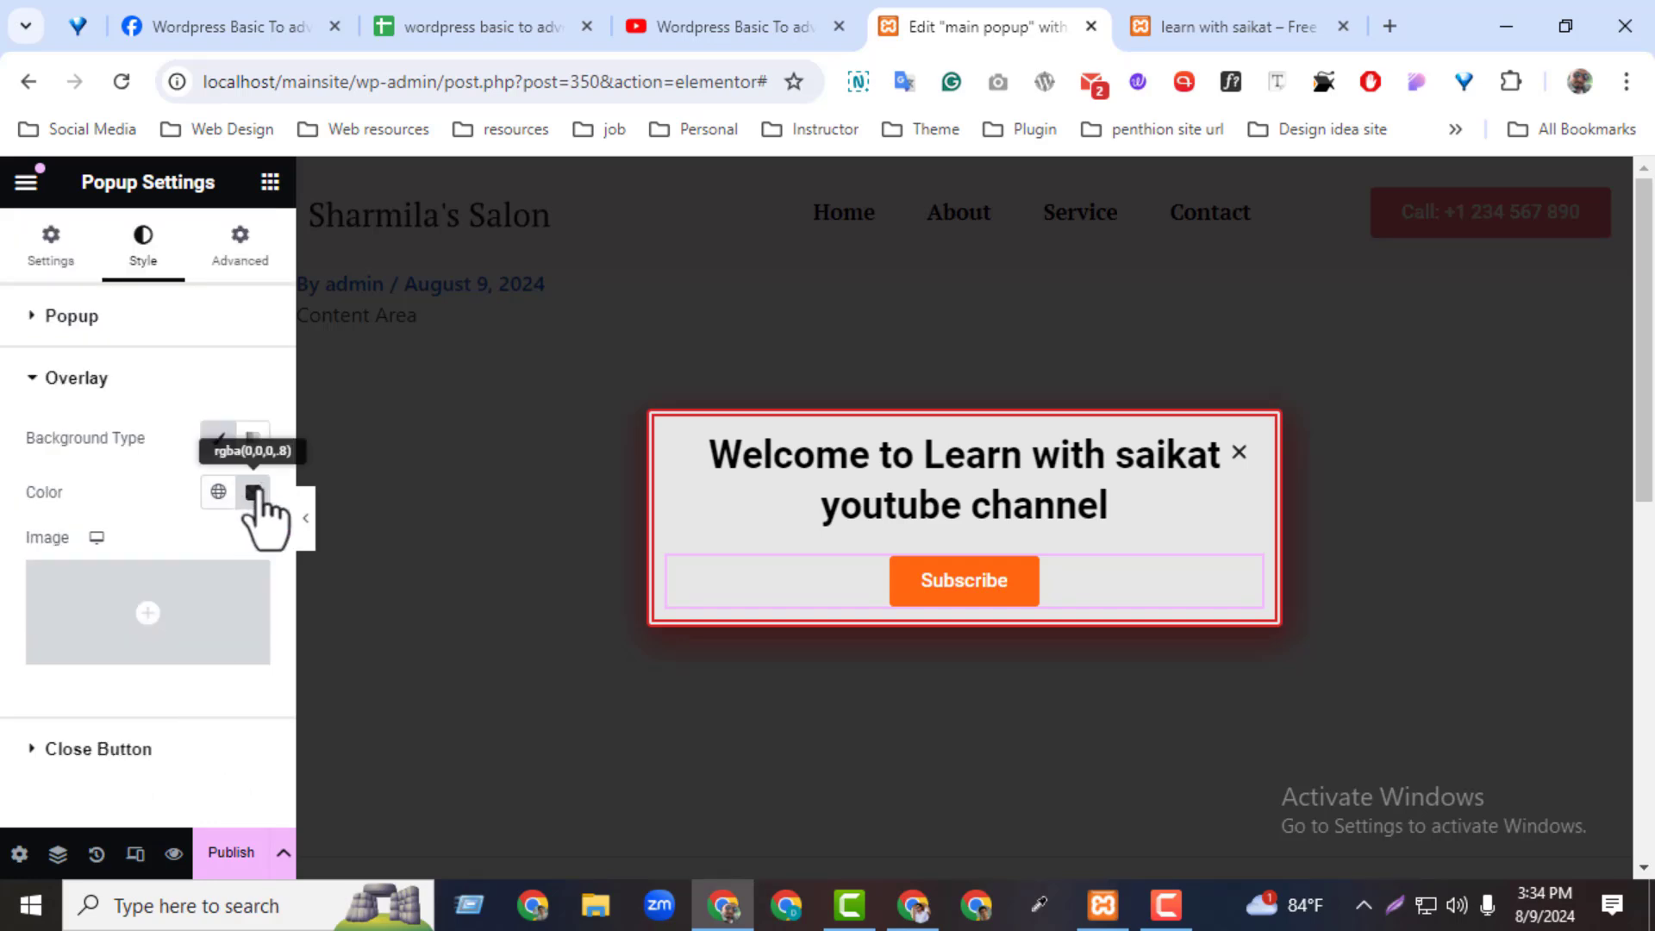
pyautogui.click(253, 492)
pyautogui.click(542, 613)
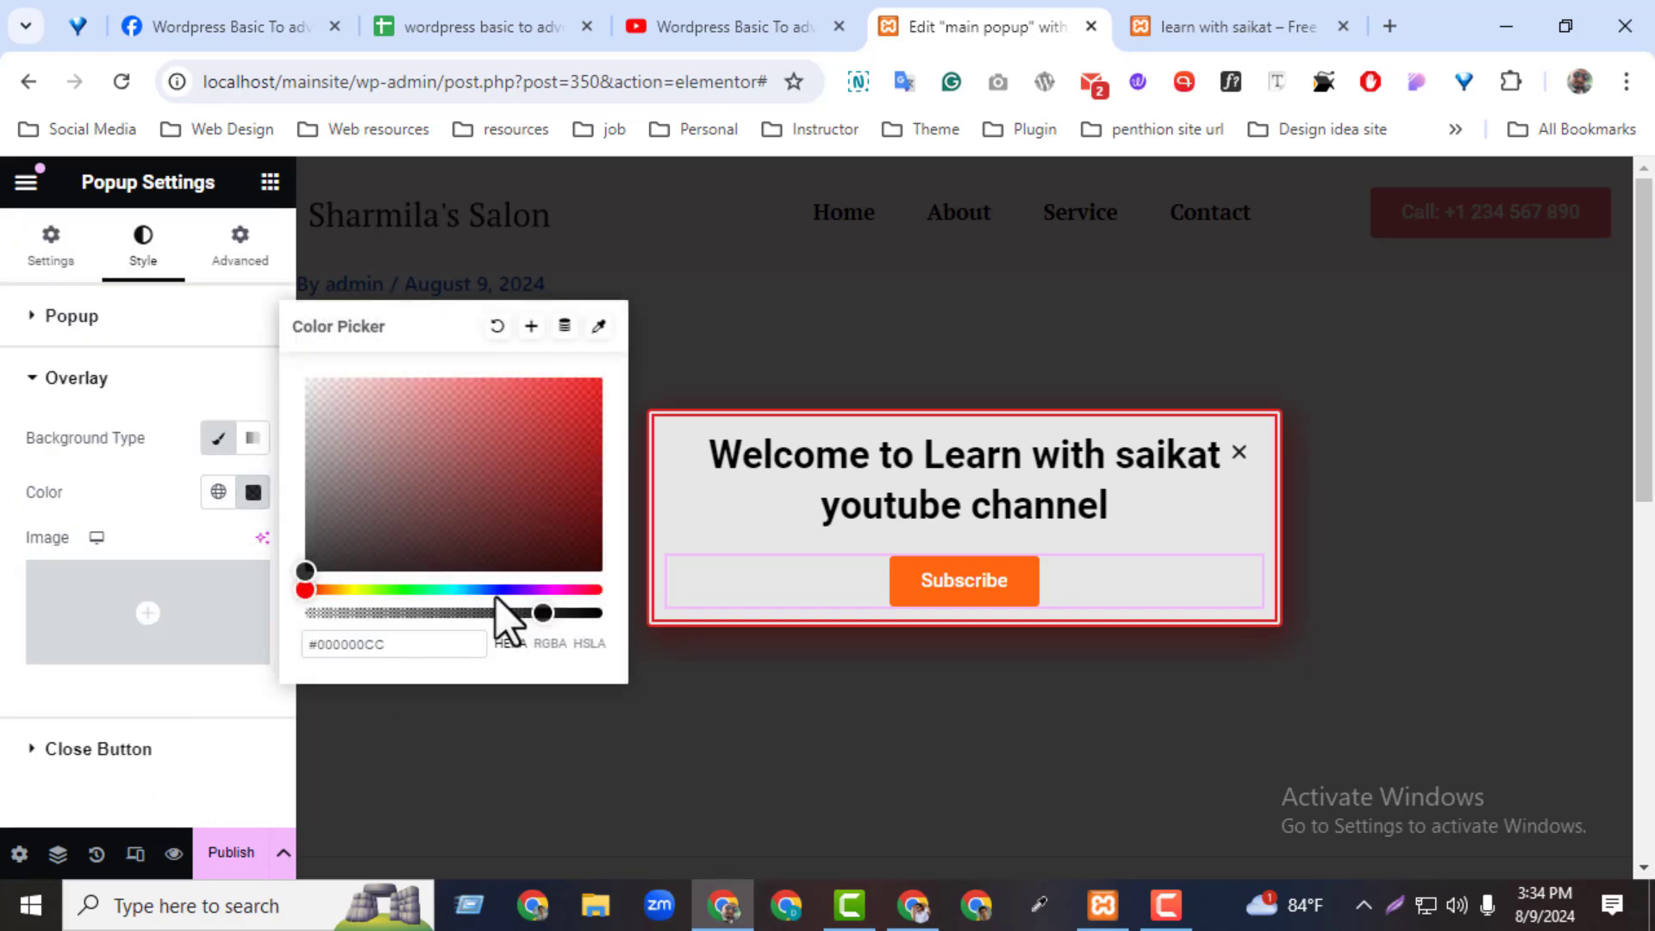
pyautogui.click(463, 590)
pyautogui.moveTo(463, 589); pyautogui.dragTo(447, 590)
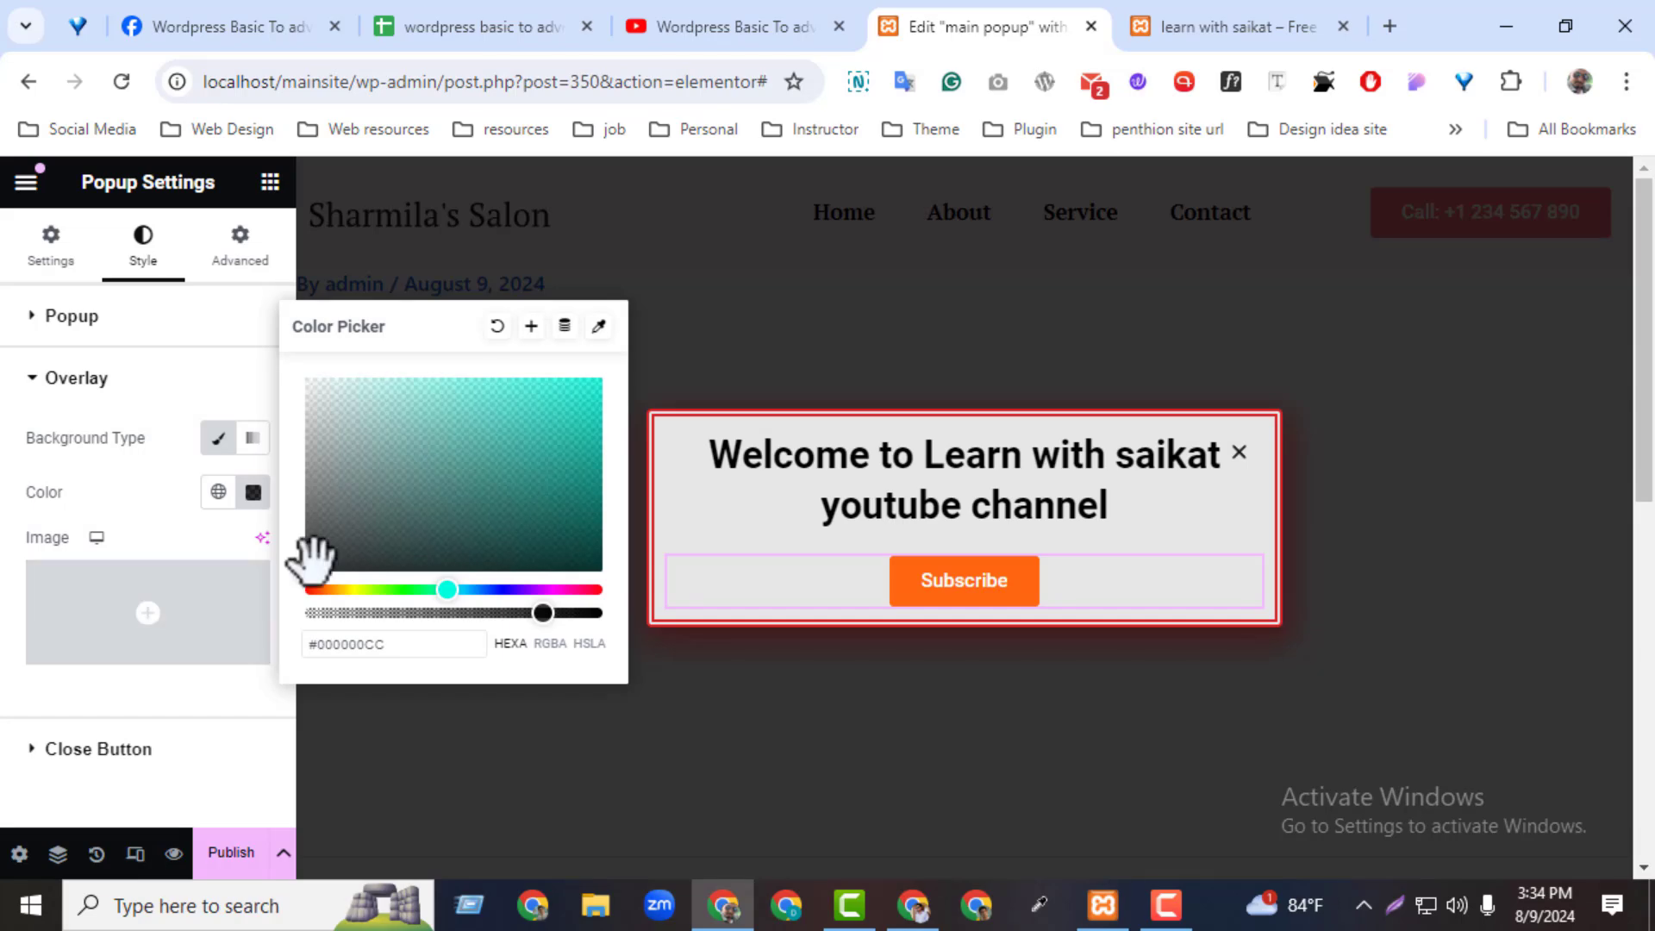
pyautogui.click(376, 523)
pyautogui.moveTo(389, 522); pyautogui.dragTo(465, 468)
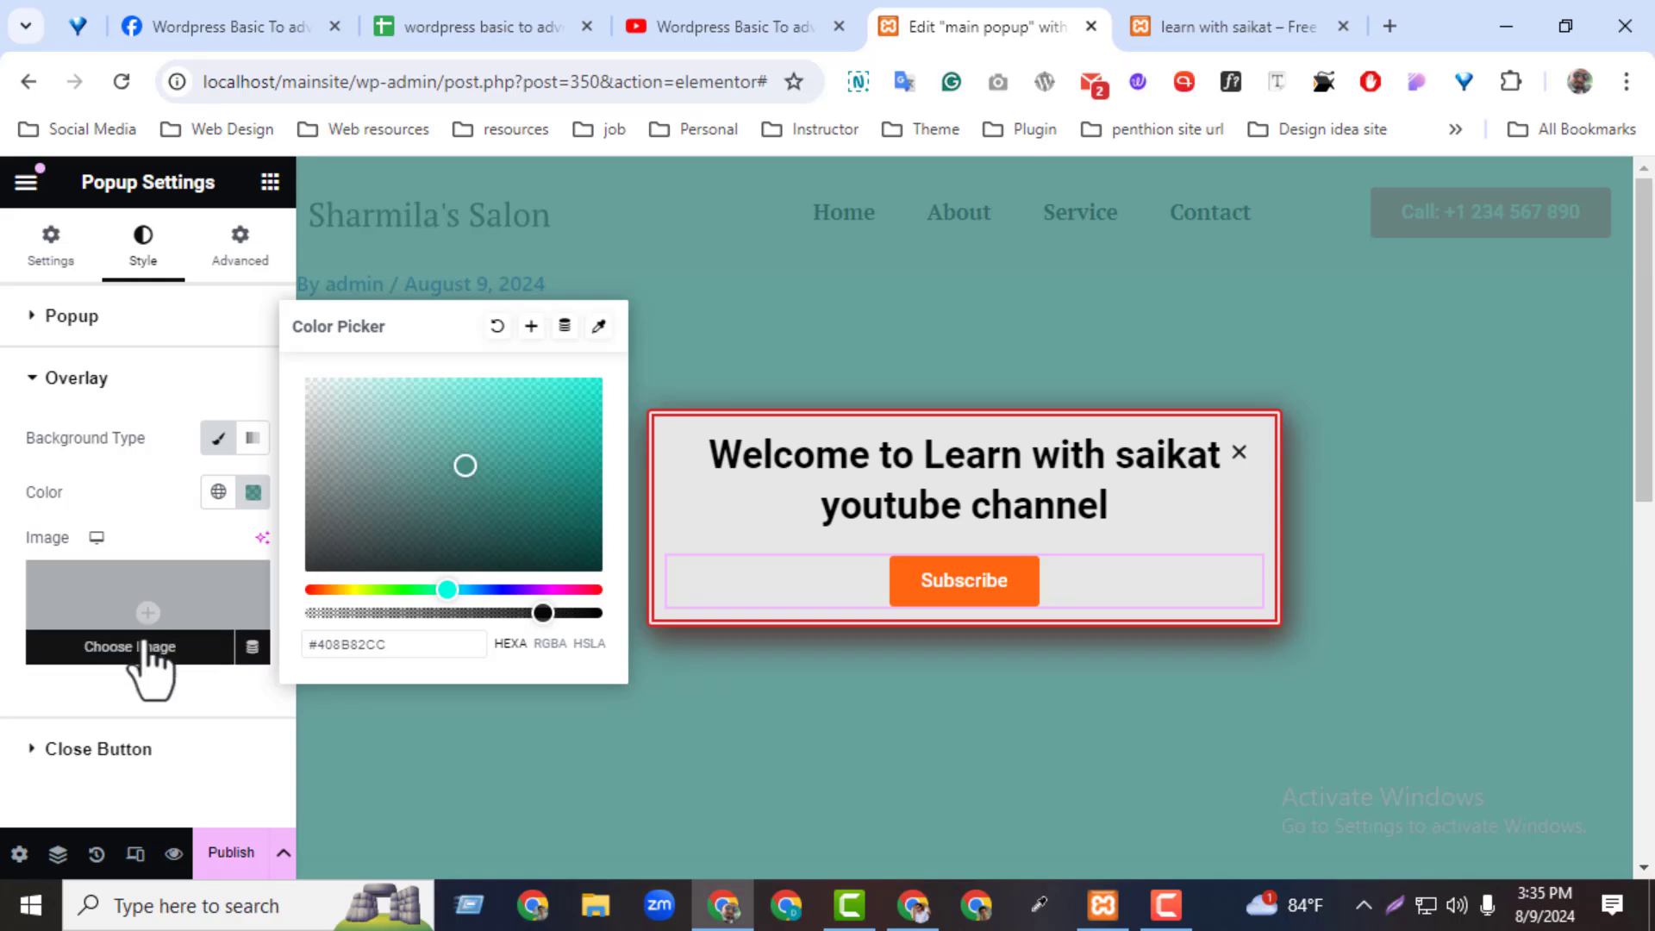
# Try the Outside position for the popup's close button and return it to Inside
pyautogui.click(145, 749)
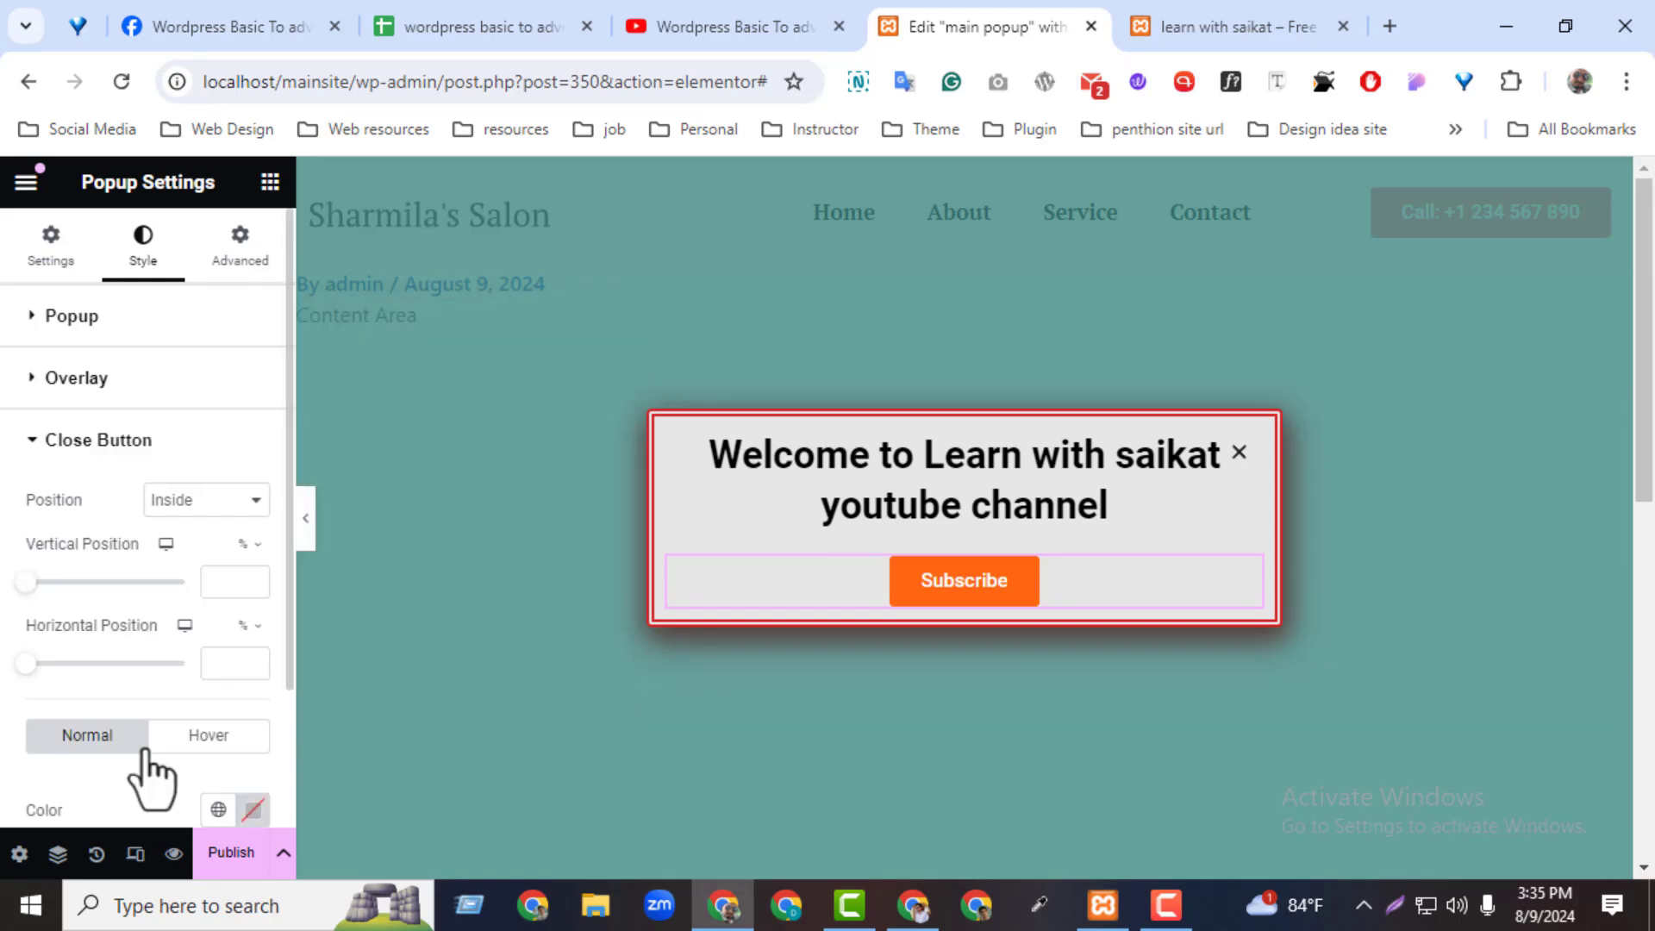
pyautogui.click(178, 505)
pyautogui.click(189, 543)
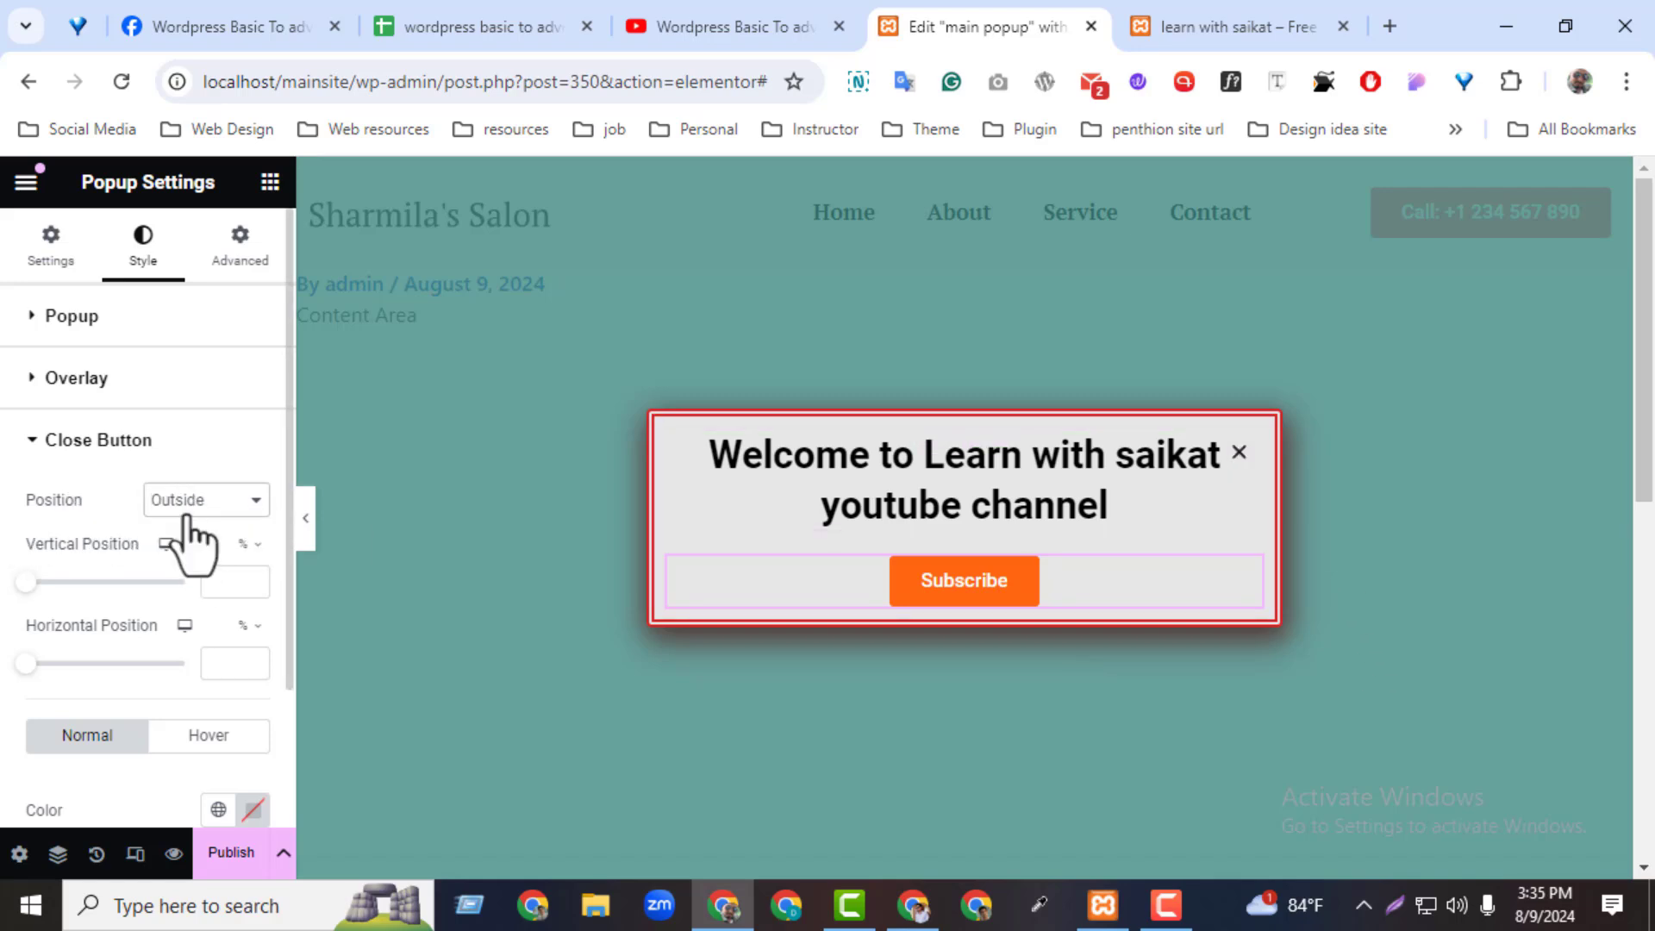
pyautogui.click(184, 509)
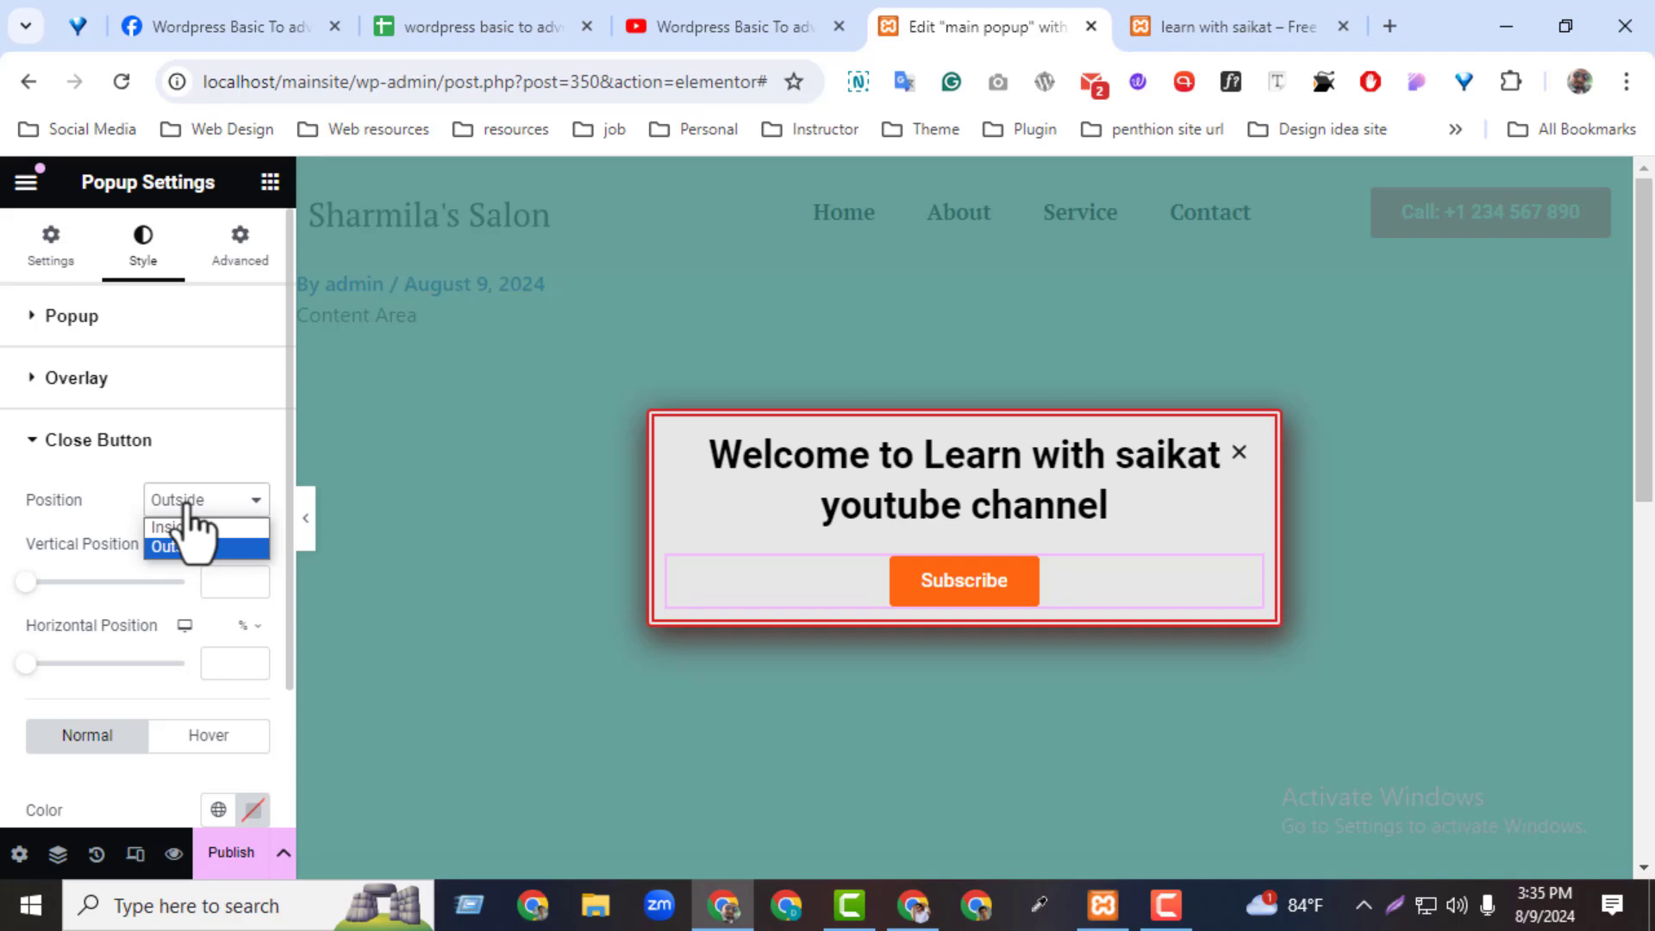
pyautogui.click(190, 527)
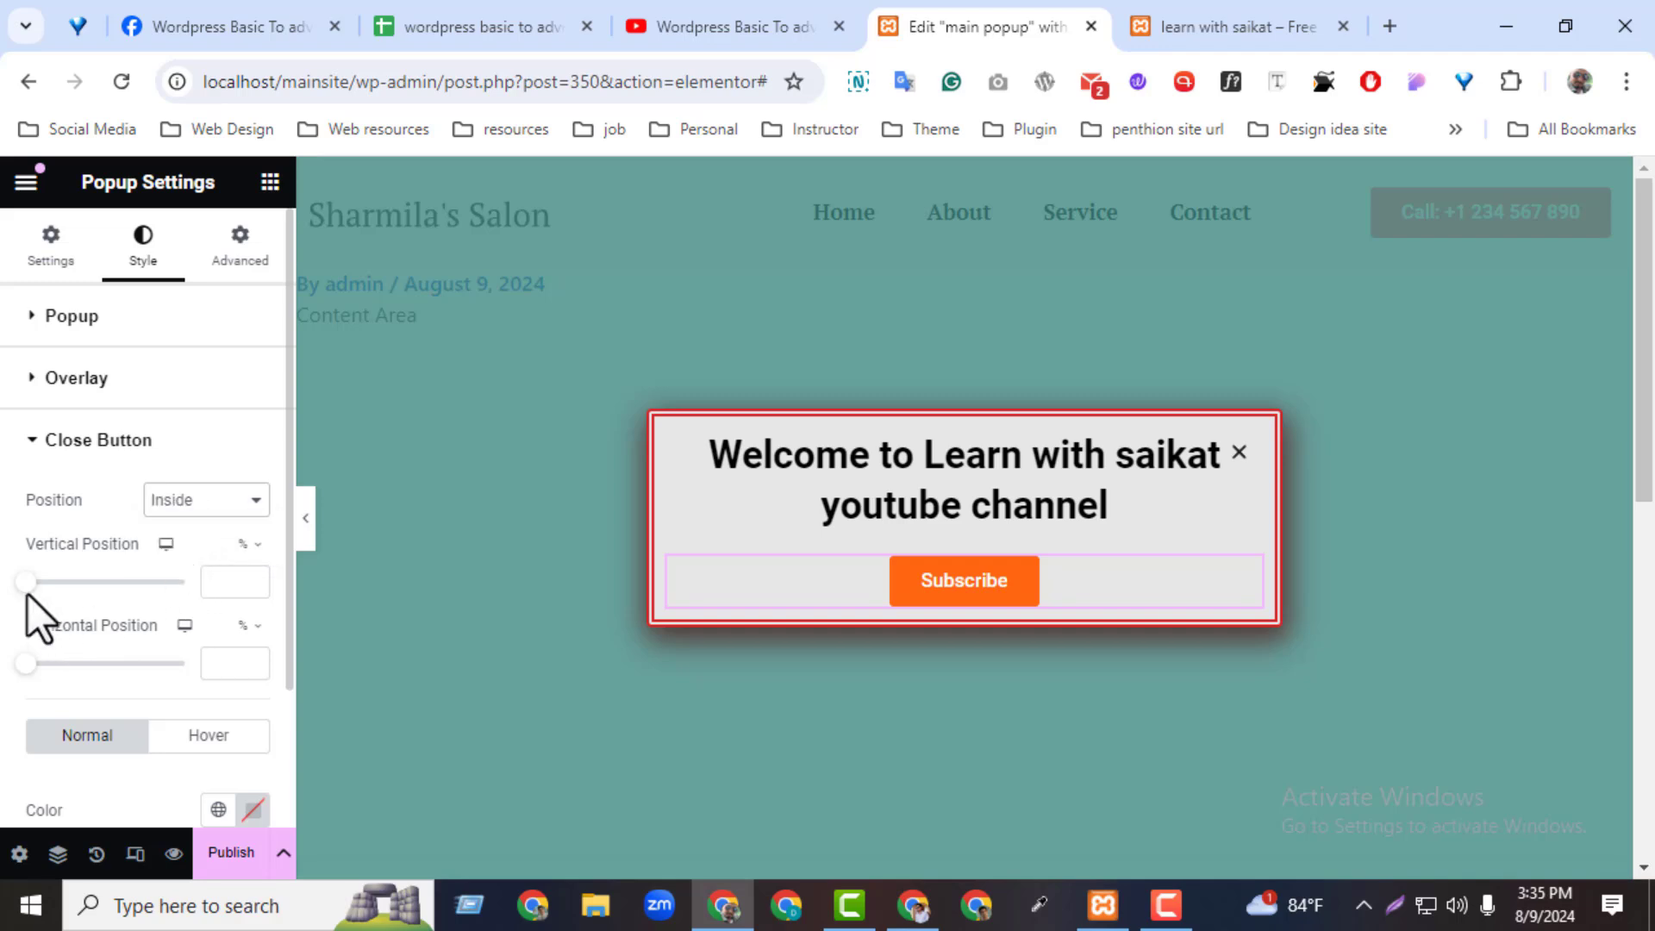
# Set the close button's vertical position to 2% and its horizontal position to 1%
pyautogui.moveTo(27, 593); pyautogui.dragTo(32, 591)
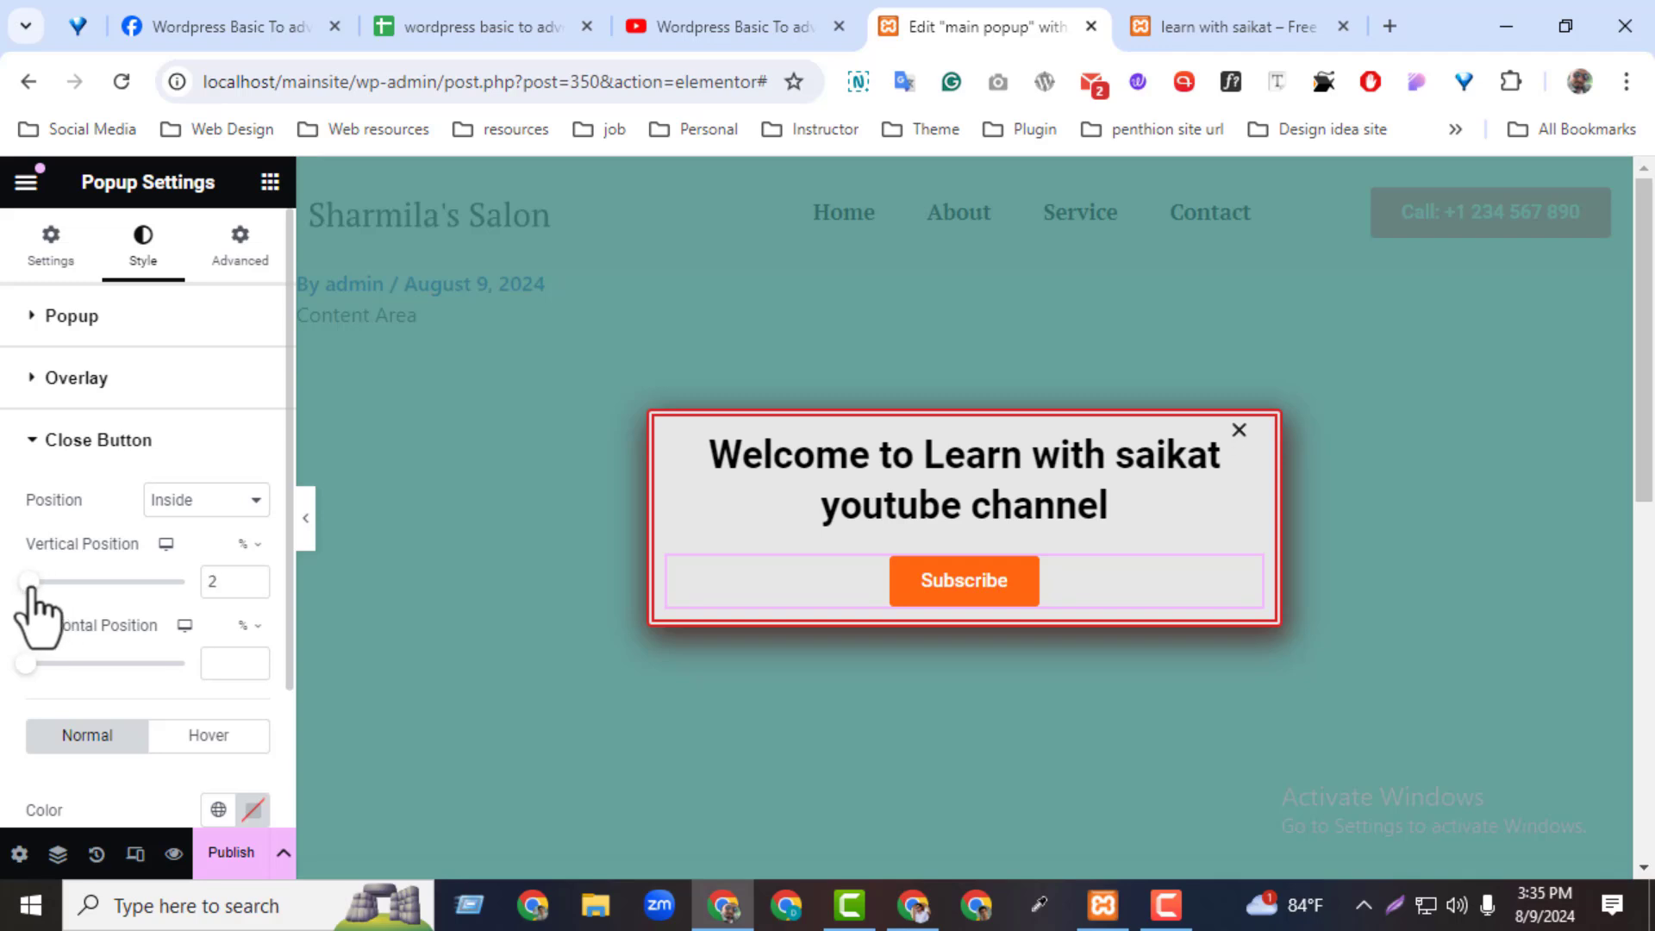
pyautogui.moveTo(28, 666); pyautogui.dragTo(34, 654)
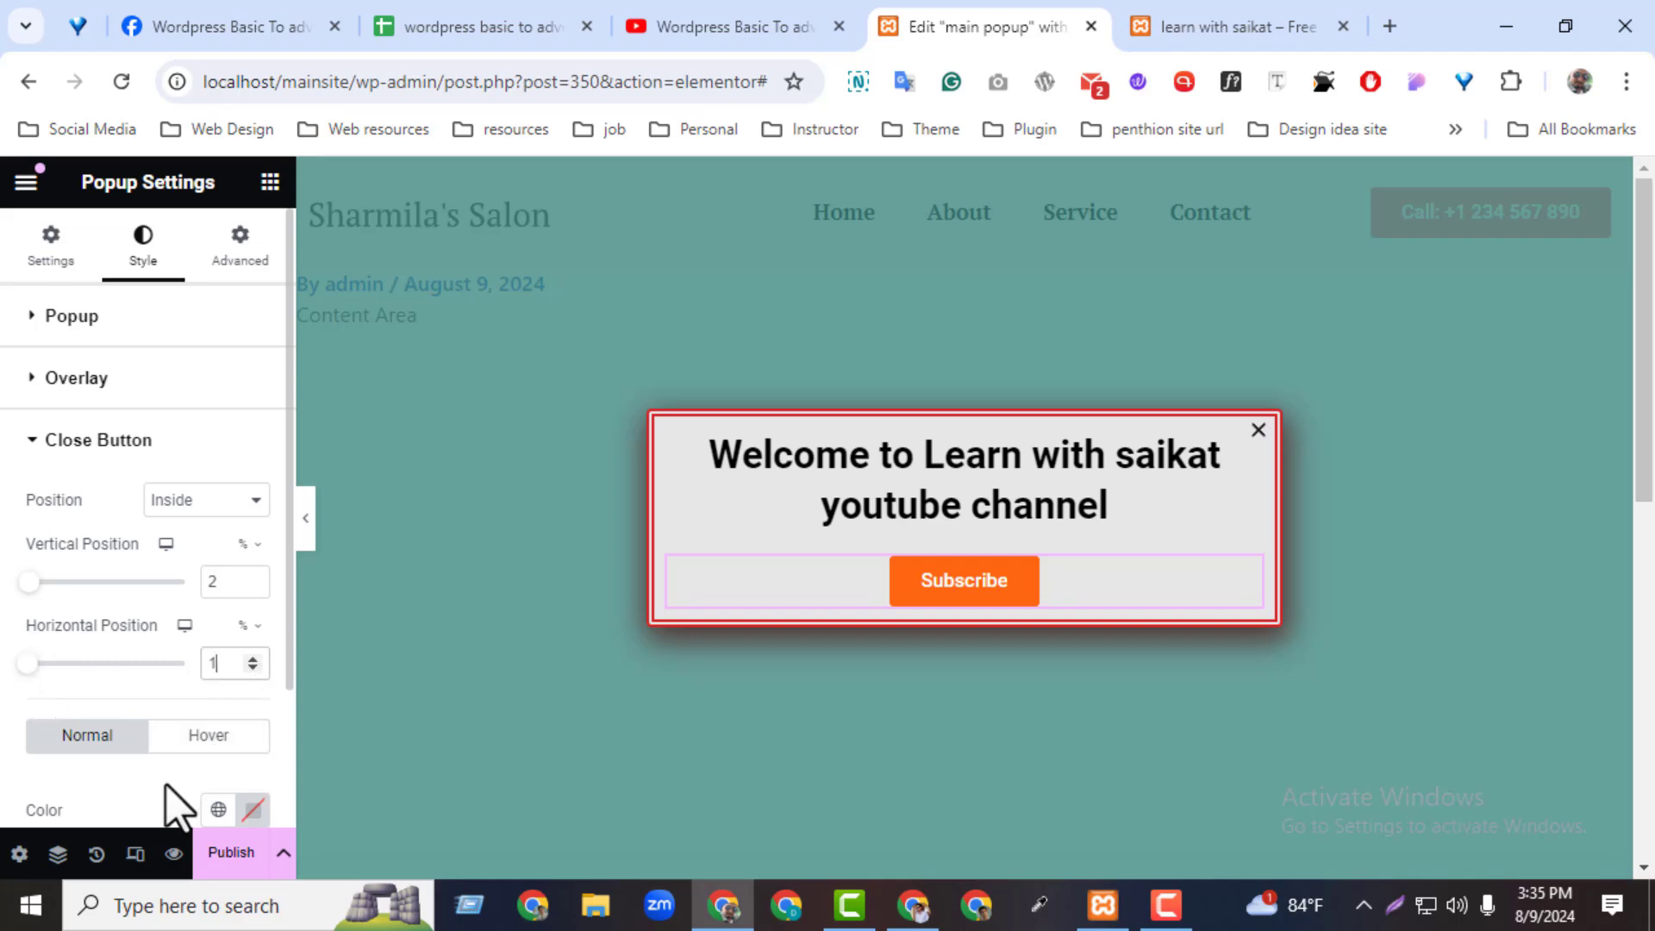
pyautogui.scroll(-2, 284, 759)
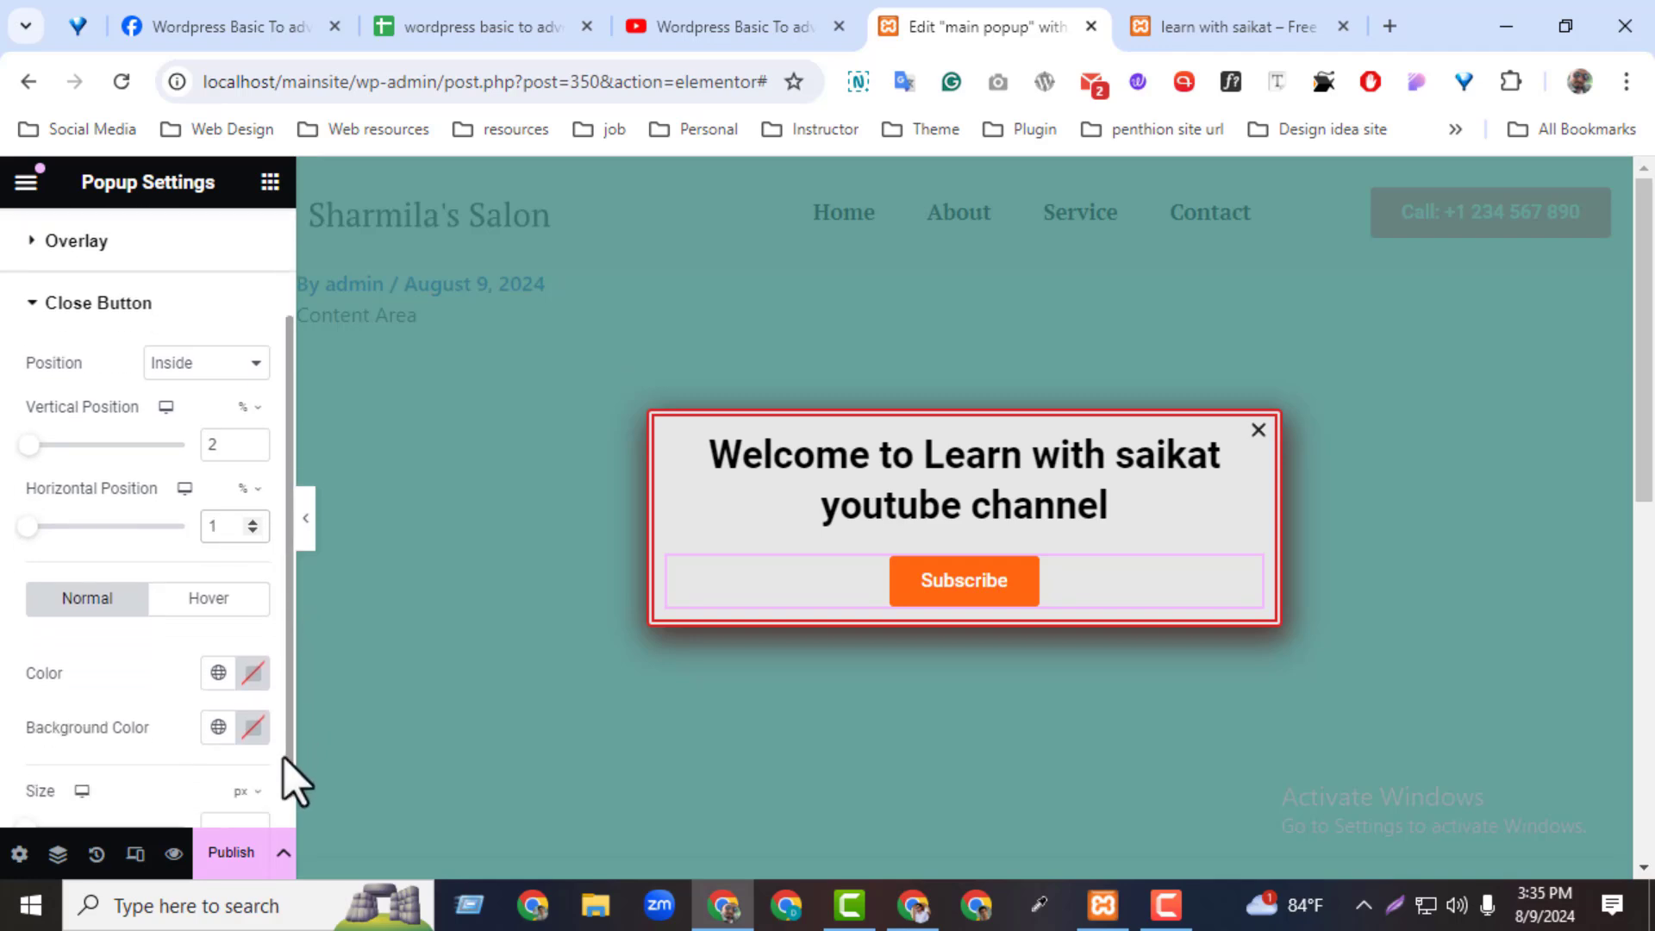
# Style the close button's normal state with a red icon on a black #000000 background at 17 px size
pyautogui.click(253, 646)
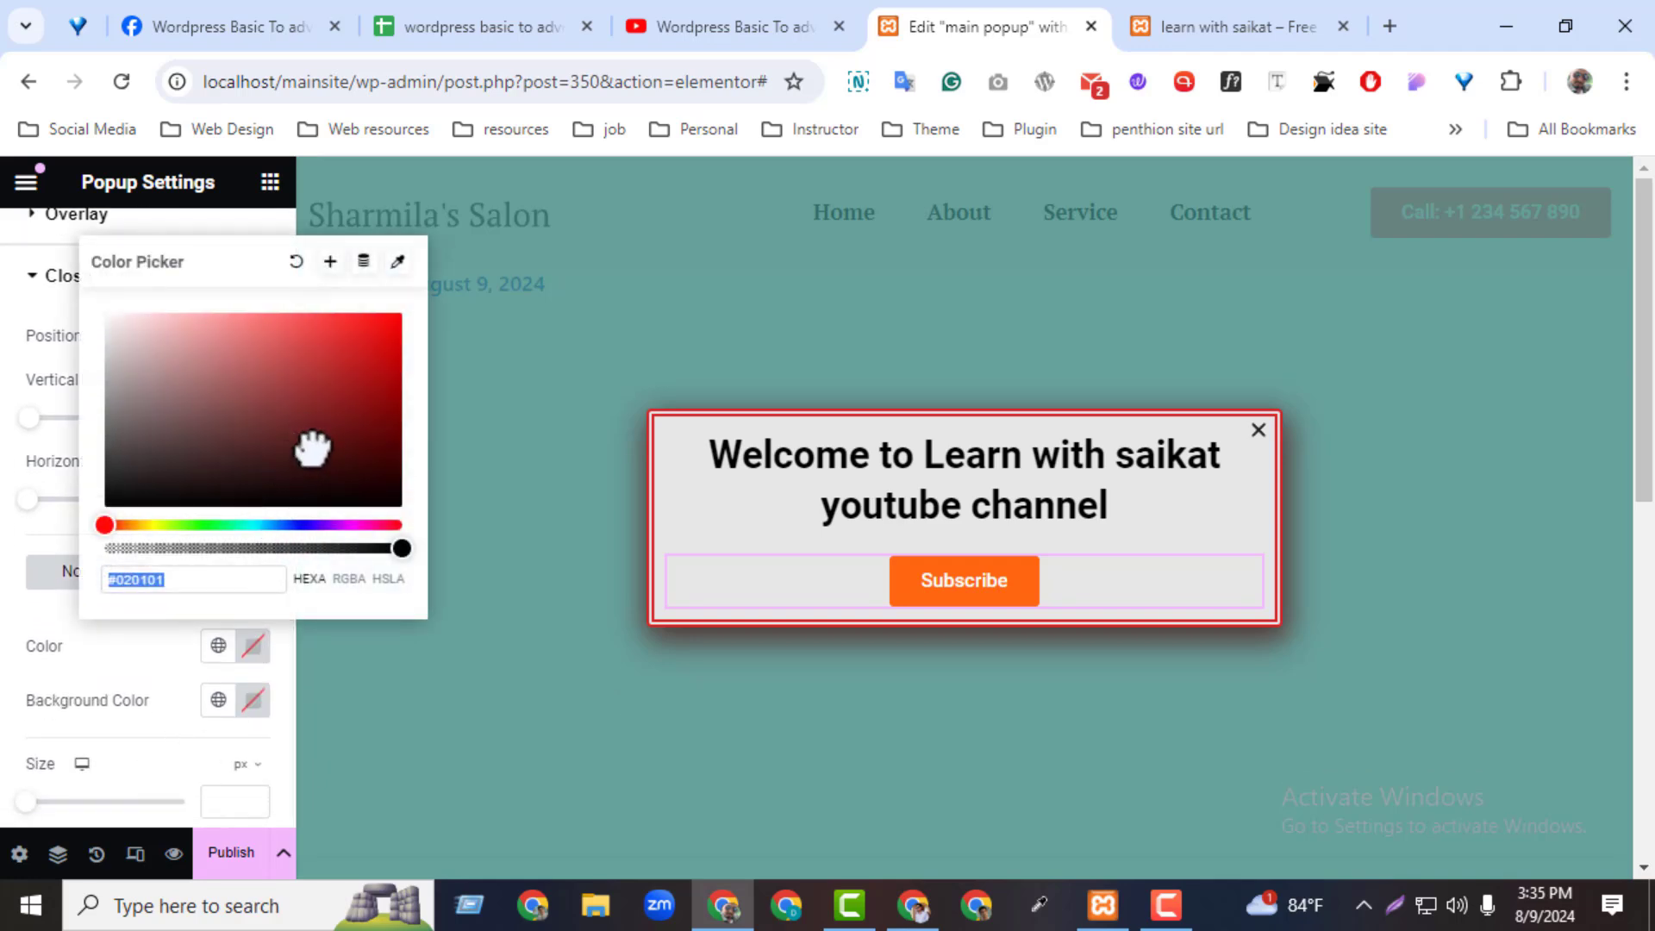
pyautogui.click(374, 331)
pyautogui.click(252, 700)
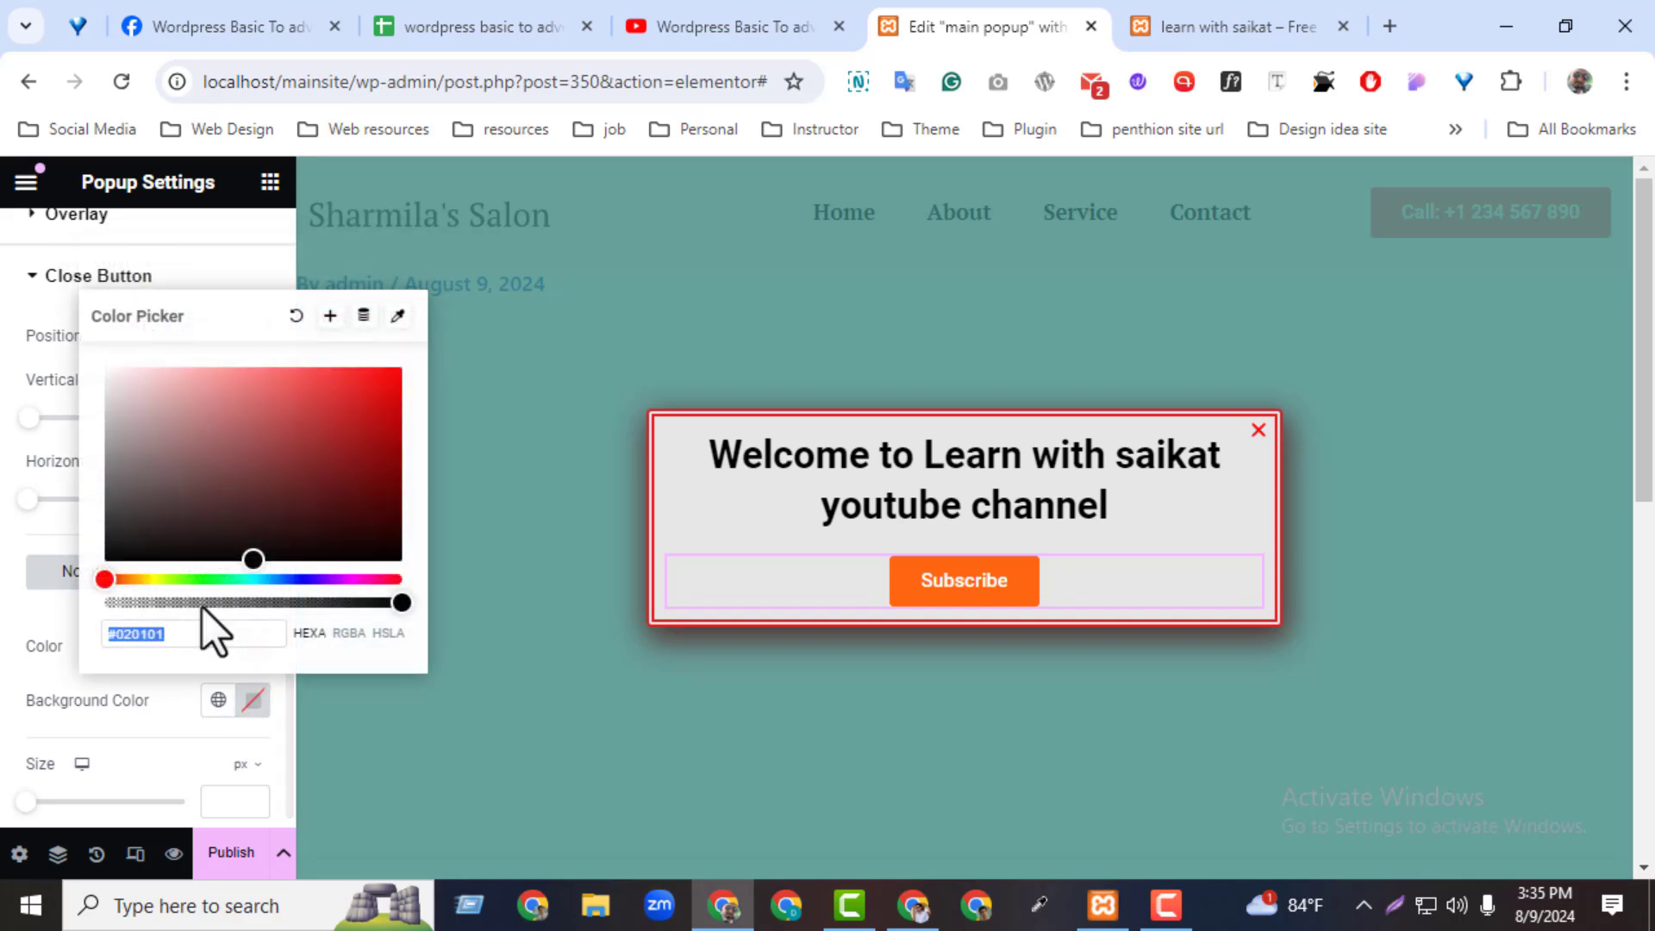
pyautogui.click(138, 556)
pyautogui.moveTo(138, 554); pyautogui.dragTo(126, 564)
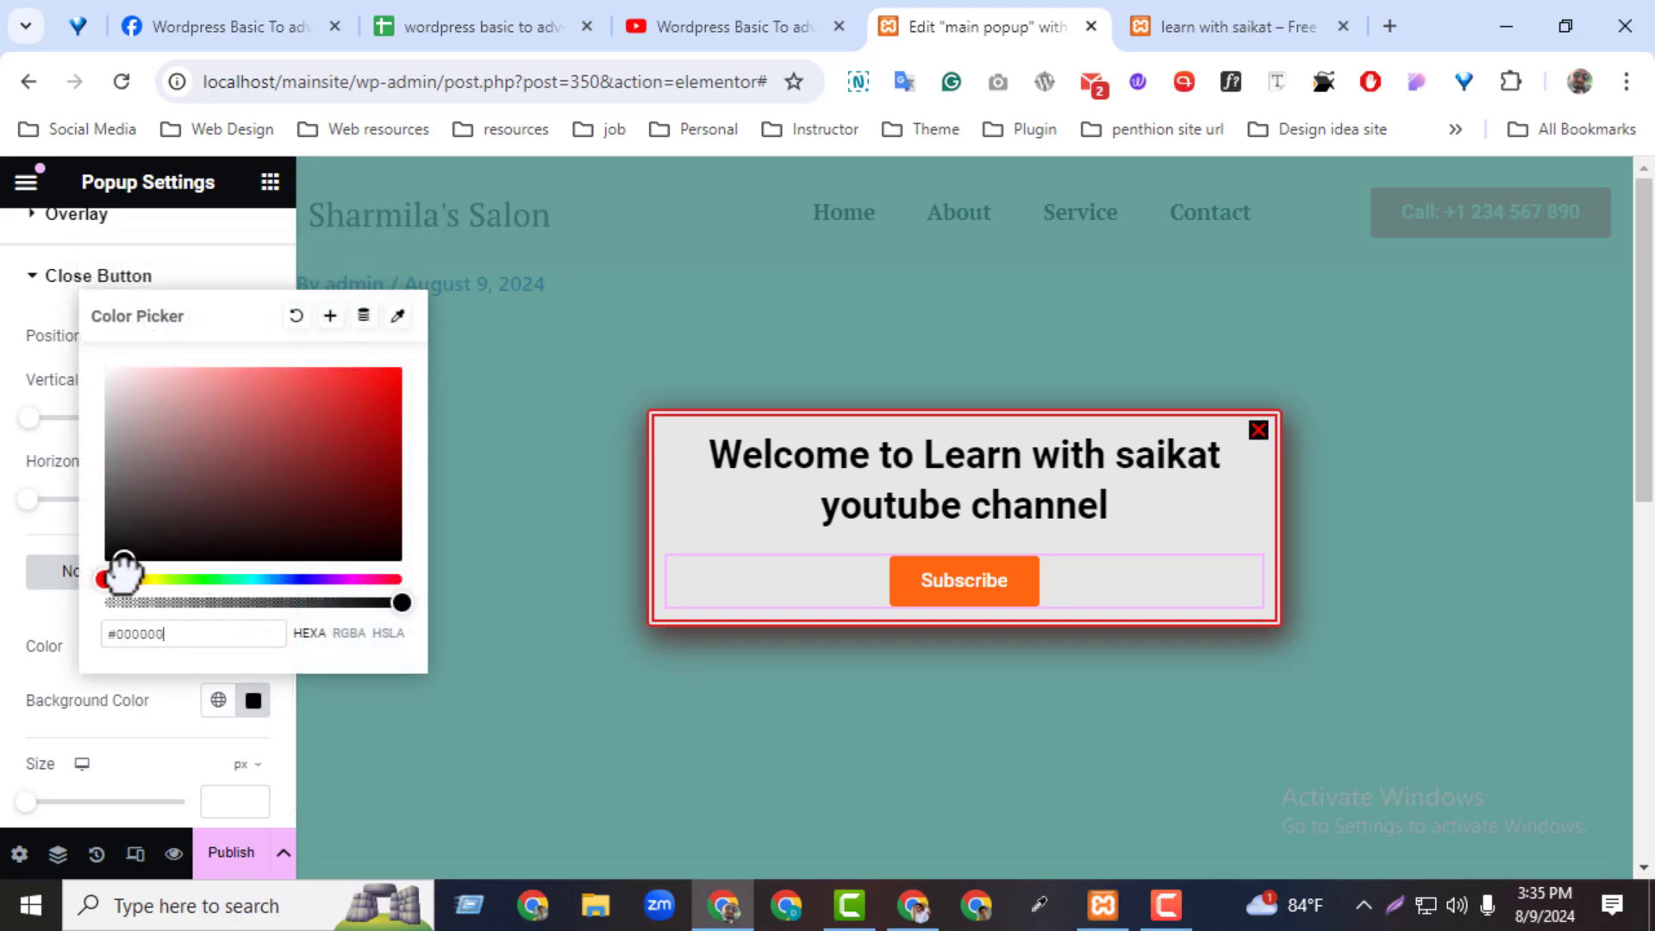
pyautogui.click(37, 813)
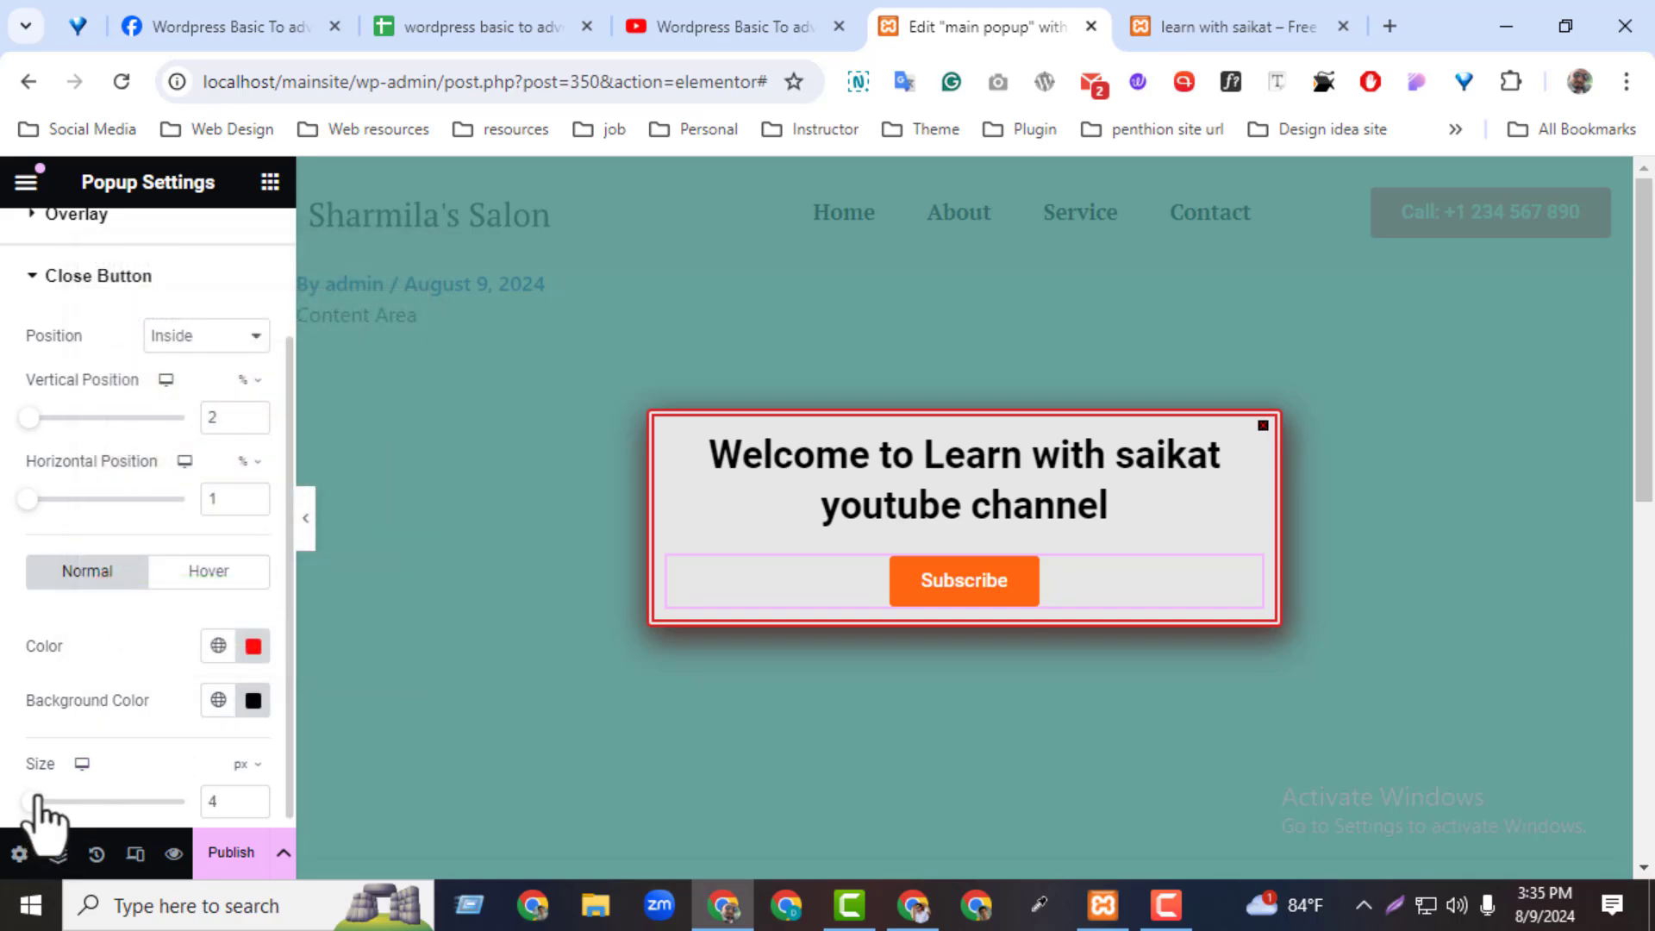
pyautogui.moveTo(37, 813)
pyautogui.mouseDown()
pyautogui.moveTo(65, 815)
pyautogui.moveTo(56, 790)
pyautogui.mouseUp()
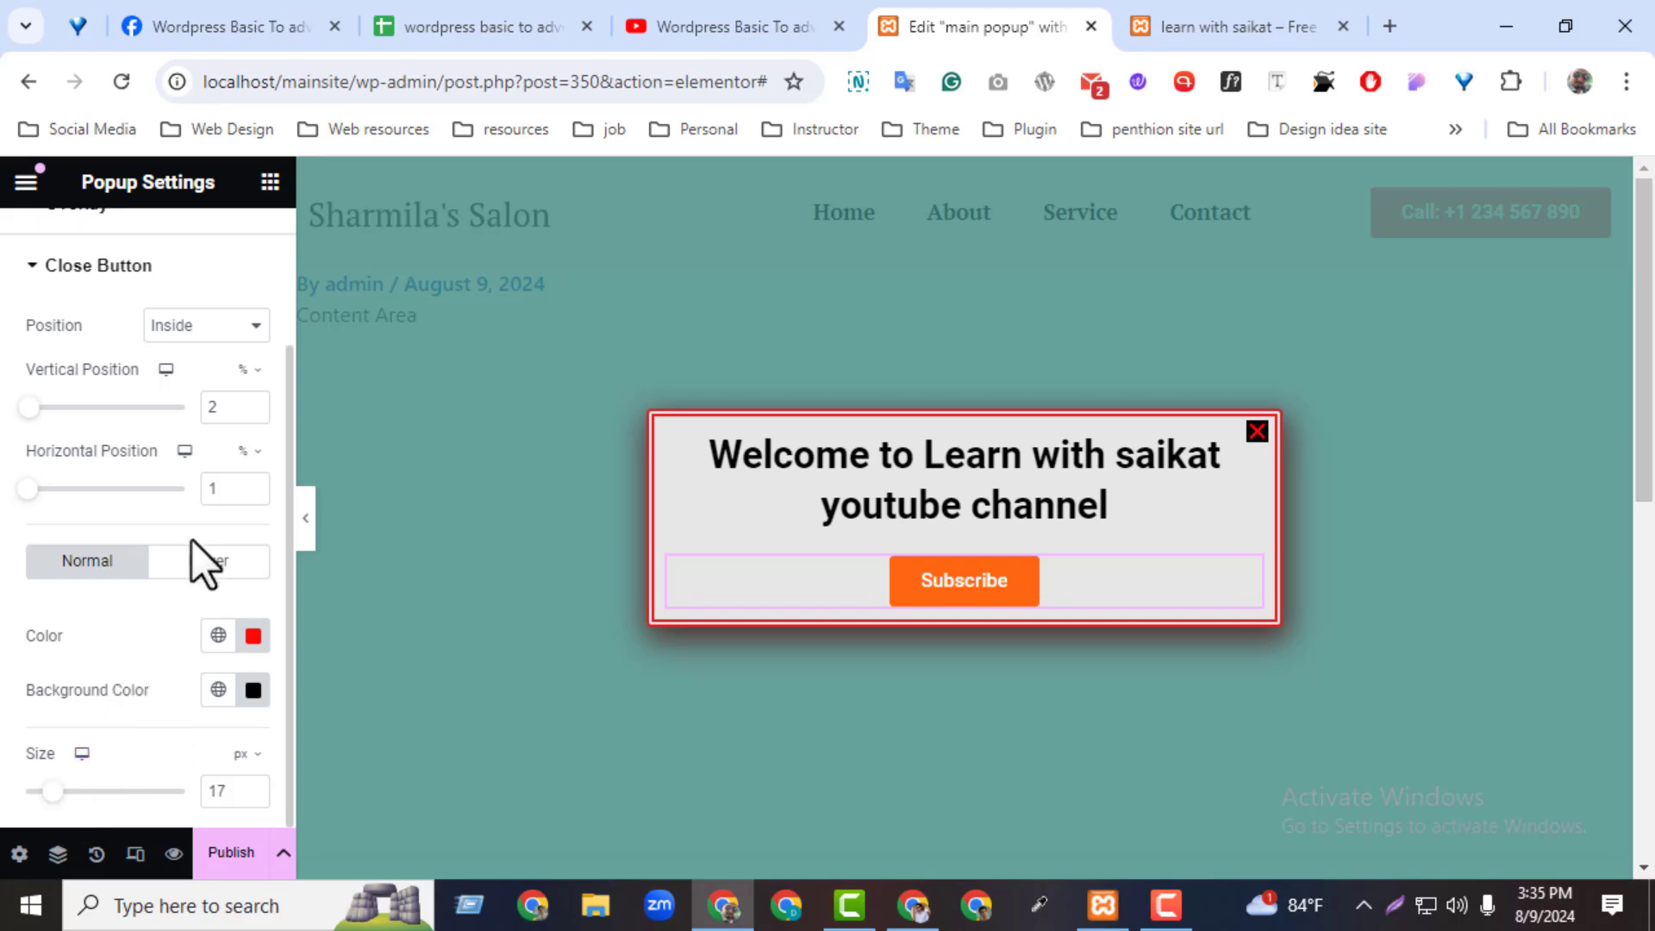
# Set the close button's hover color to white, #FFFFFF, and its hover background color to red, #FF0000
pyautogui.click(203, 578)
pyautogui.click(253, 635)
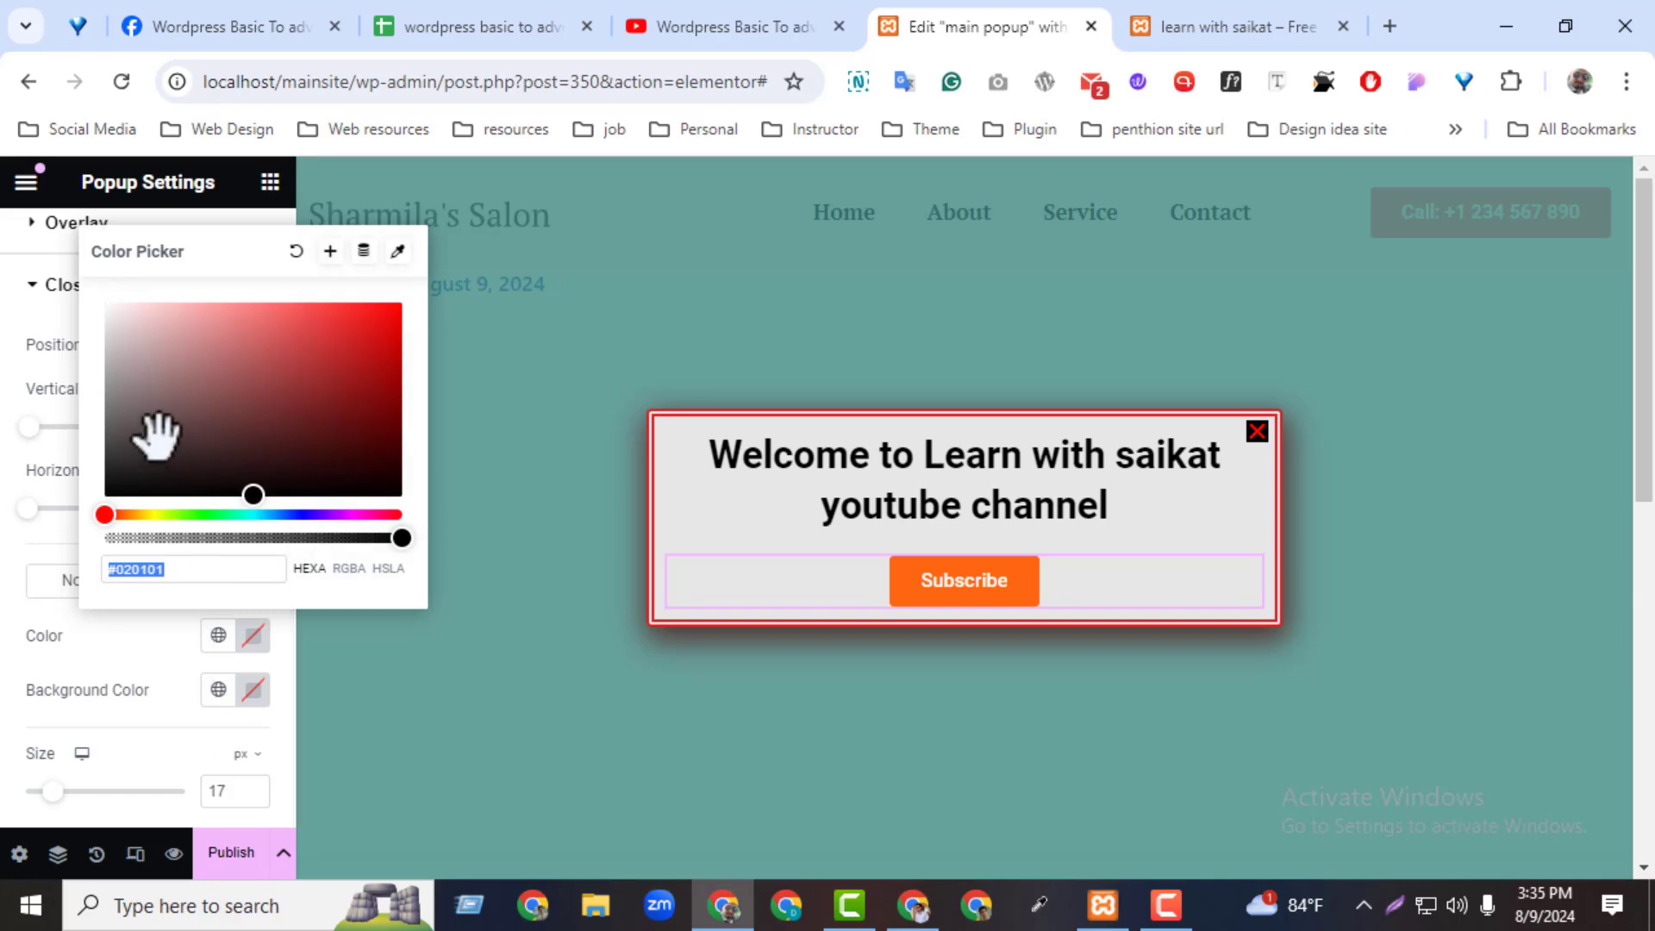
pyautogui.click(253, 690)
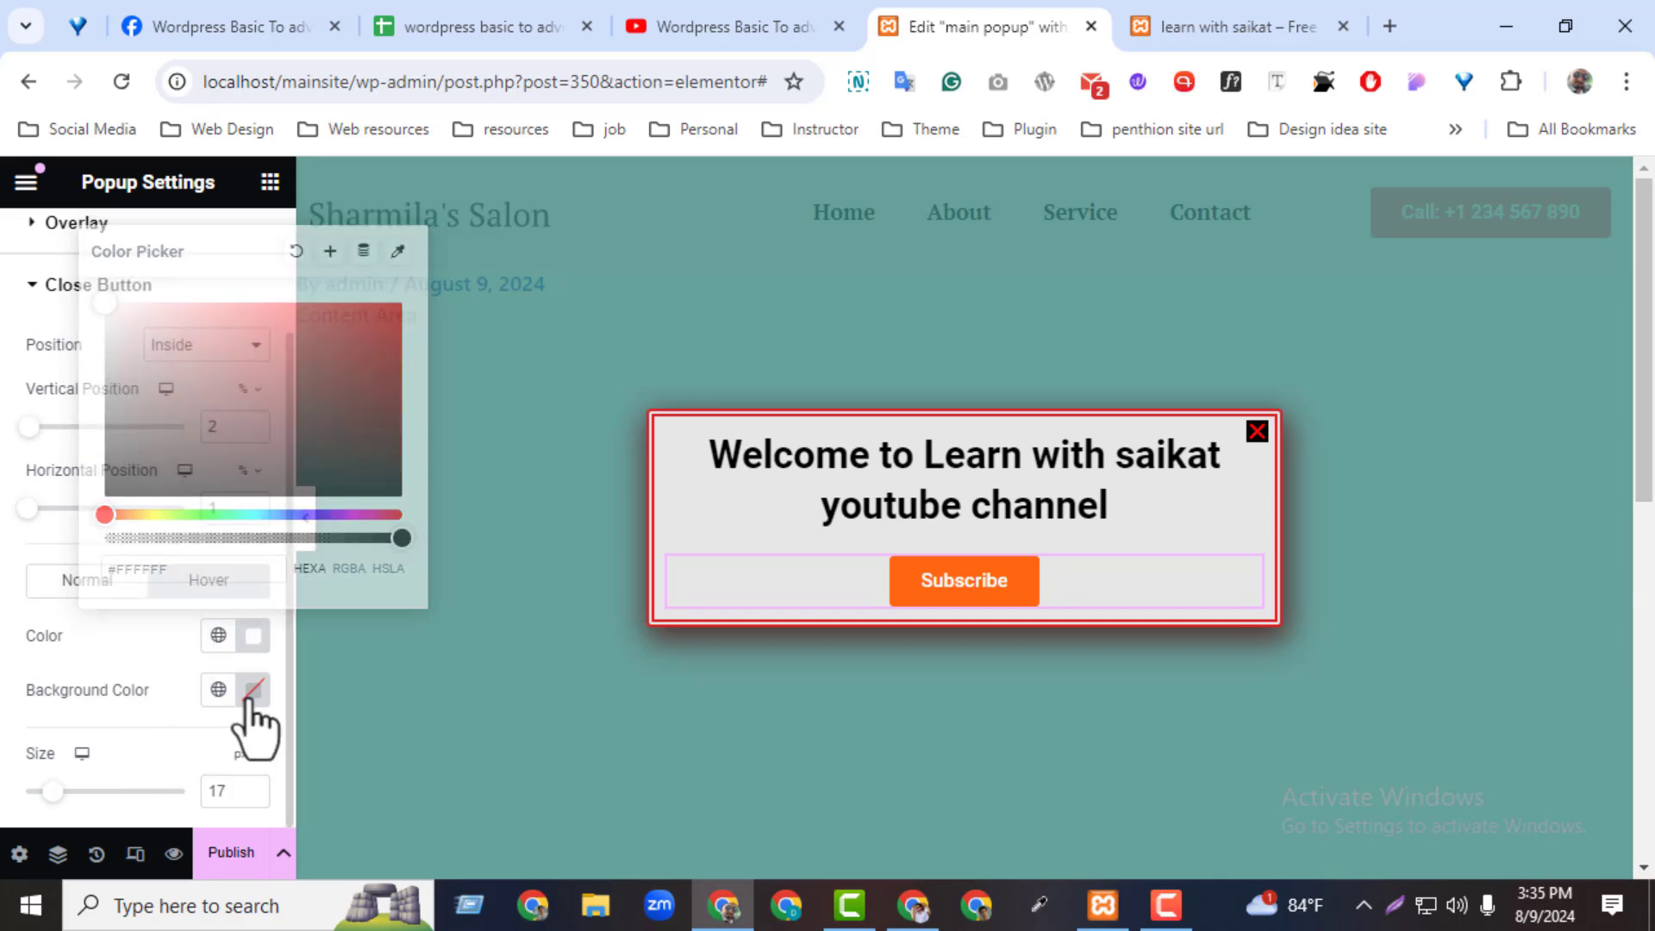
pyautogui.click(393, 370)
pyautogui.click(403, 359)
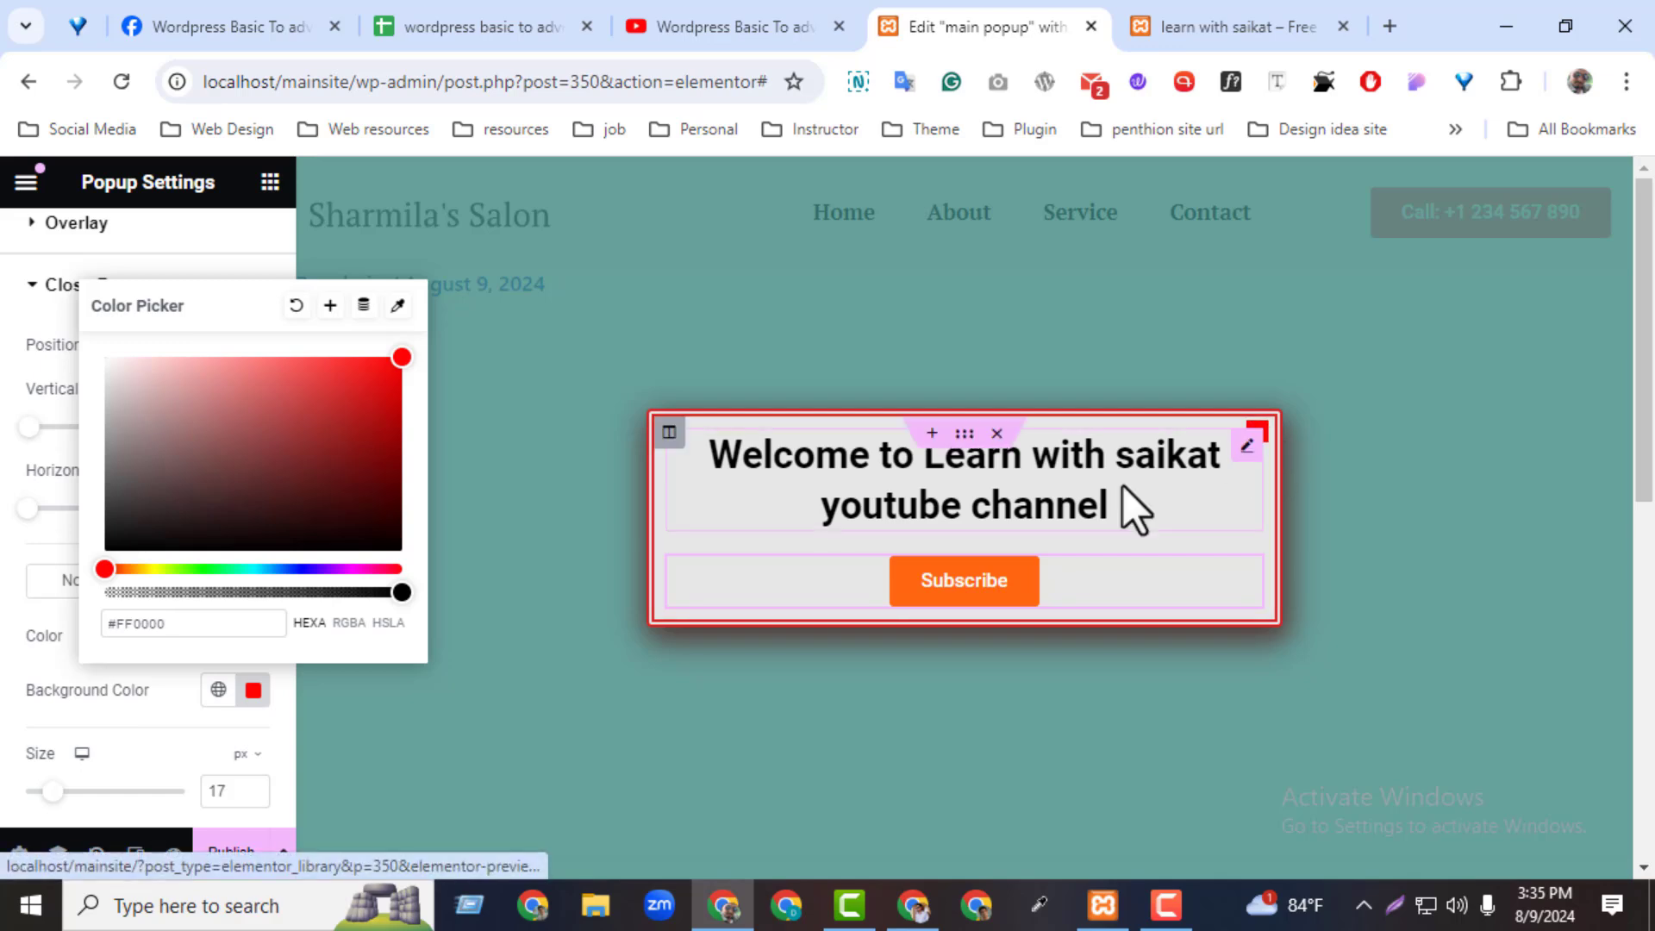
pyautogui.click(138, 716)
pyautogui.click(253, 636)
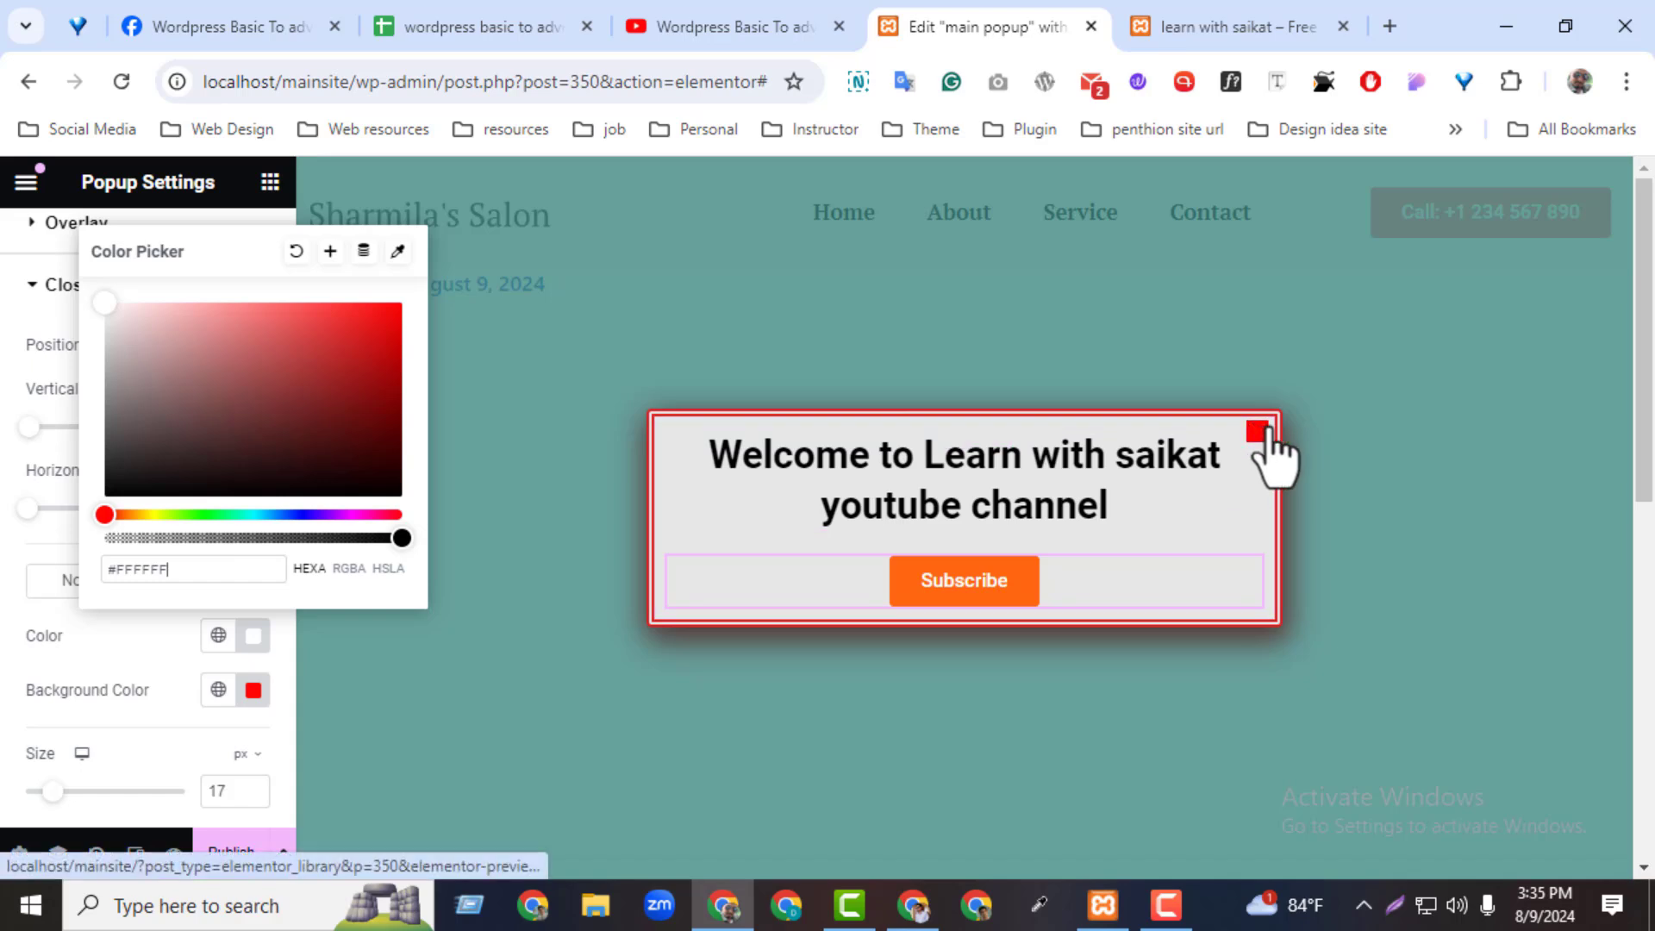
pyautogui.click(147, 673)
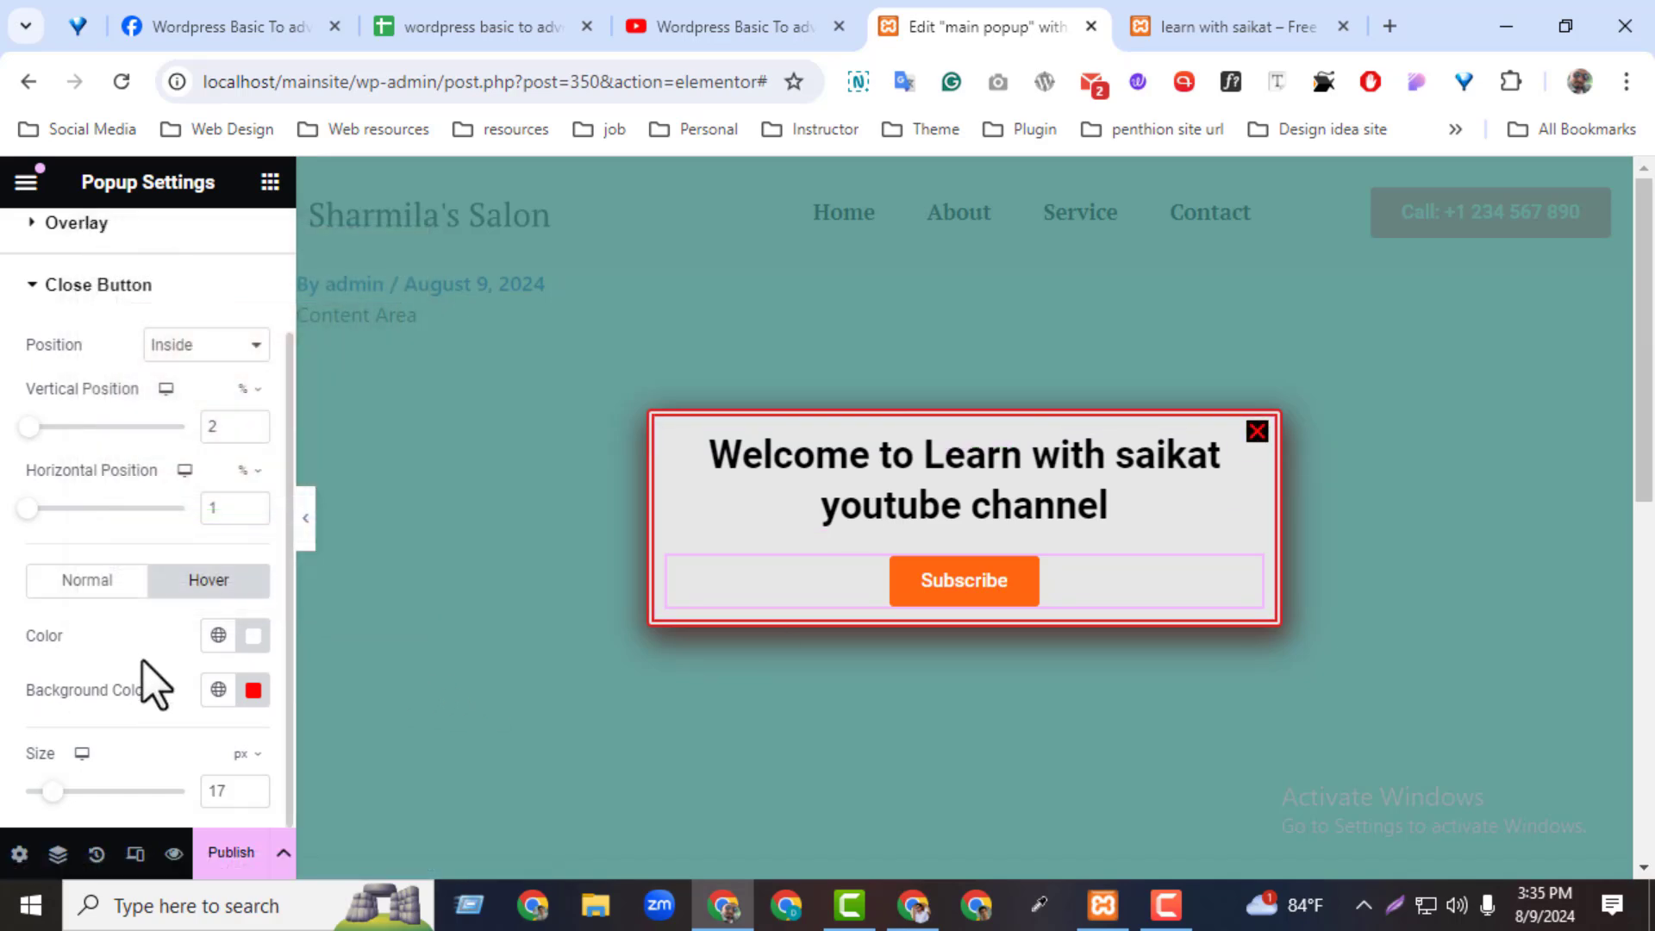
# Review the popup's own style options and its advanced settings, from the closing options through margin and padding
pyautogui.click(99, 286)
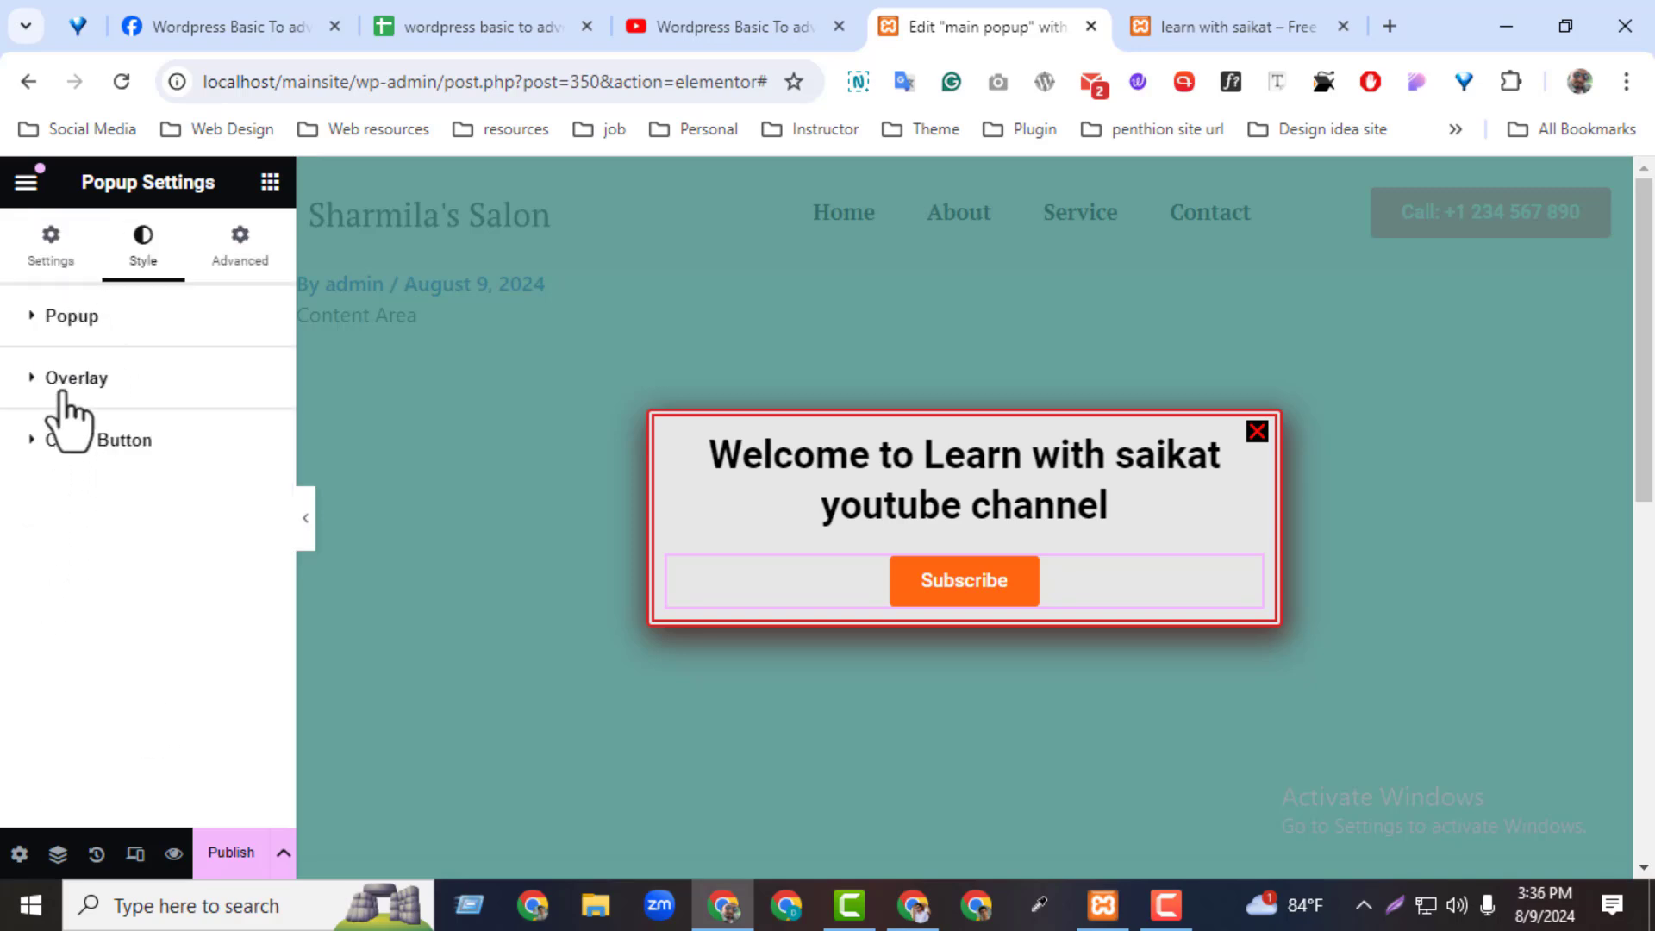
pyautogui.click(73, 317)
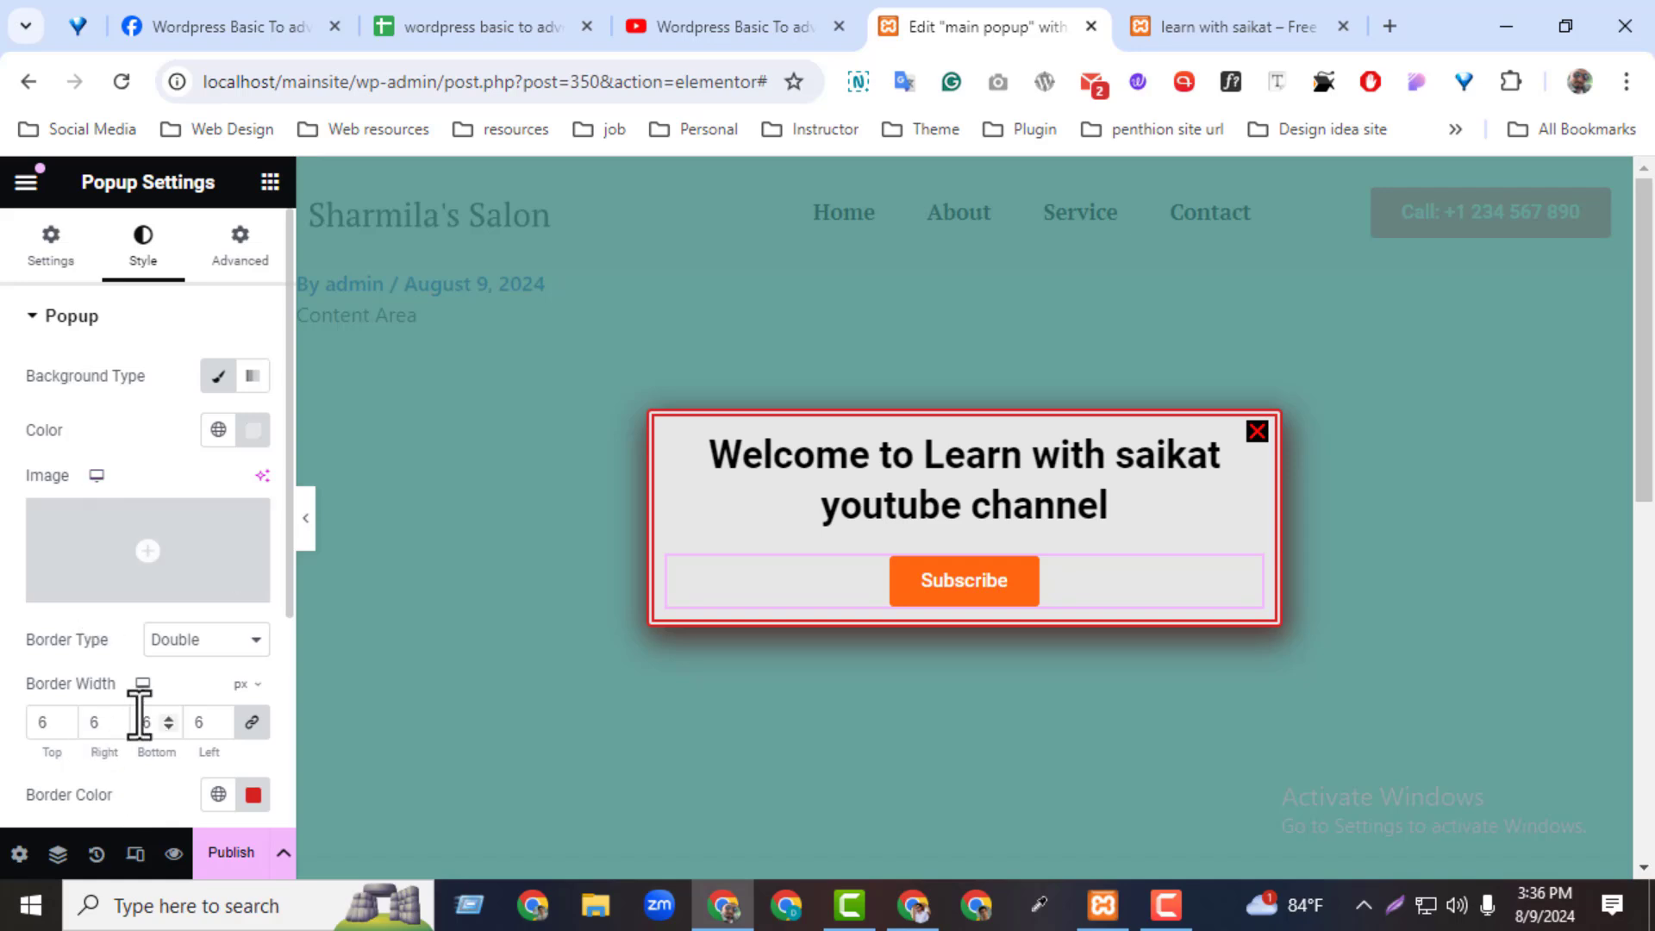
pyautogui.click(239, 259)
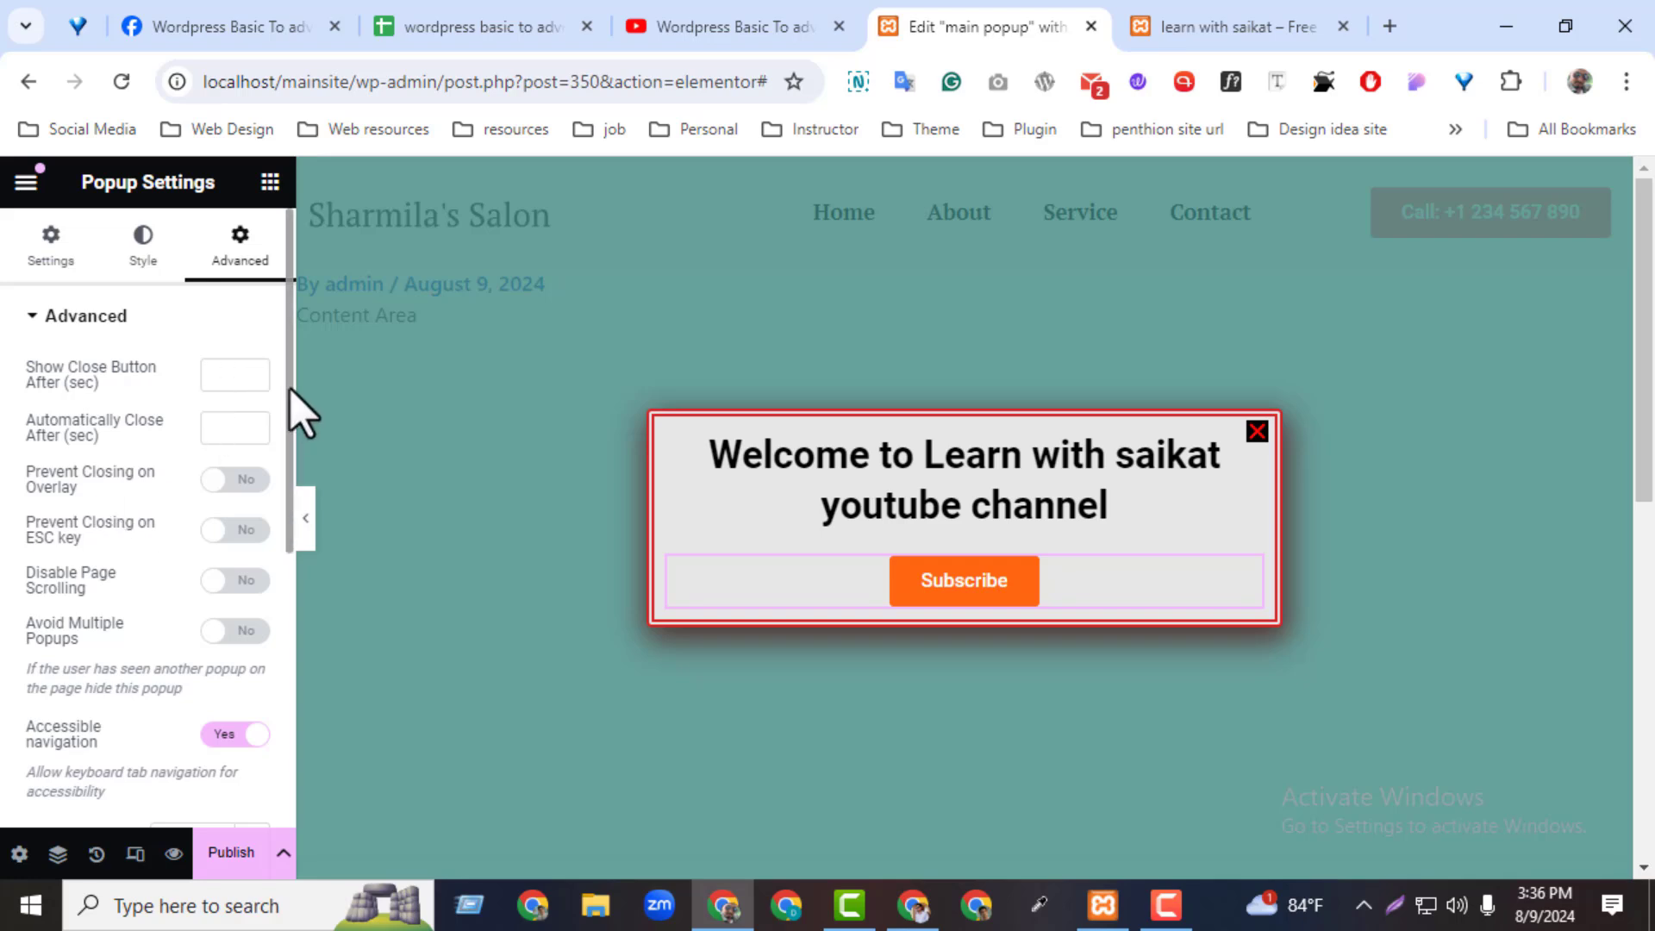
pyautogui.scroll(-4, 288, 433)
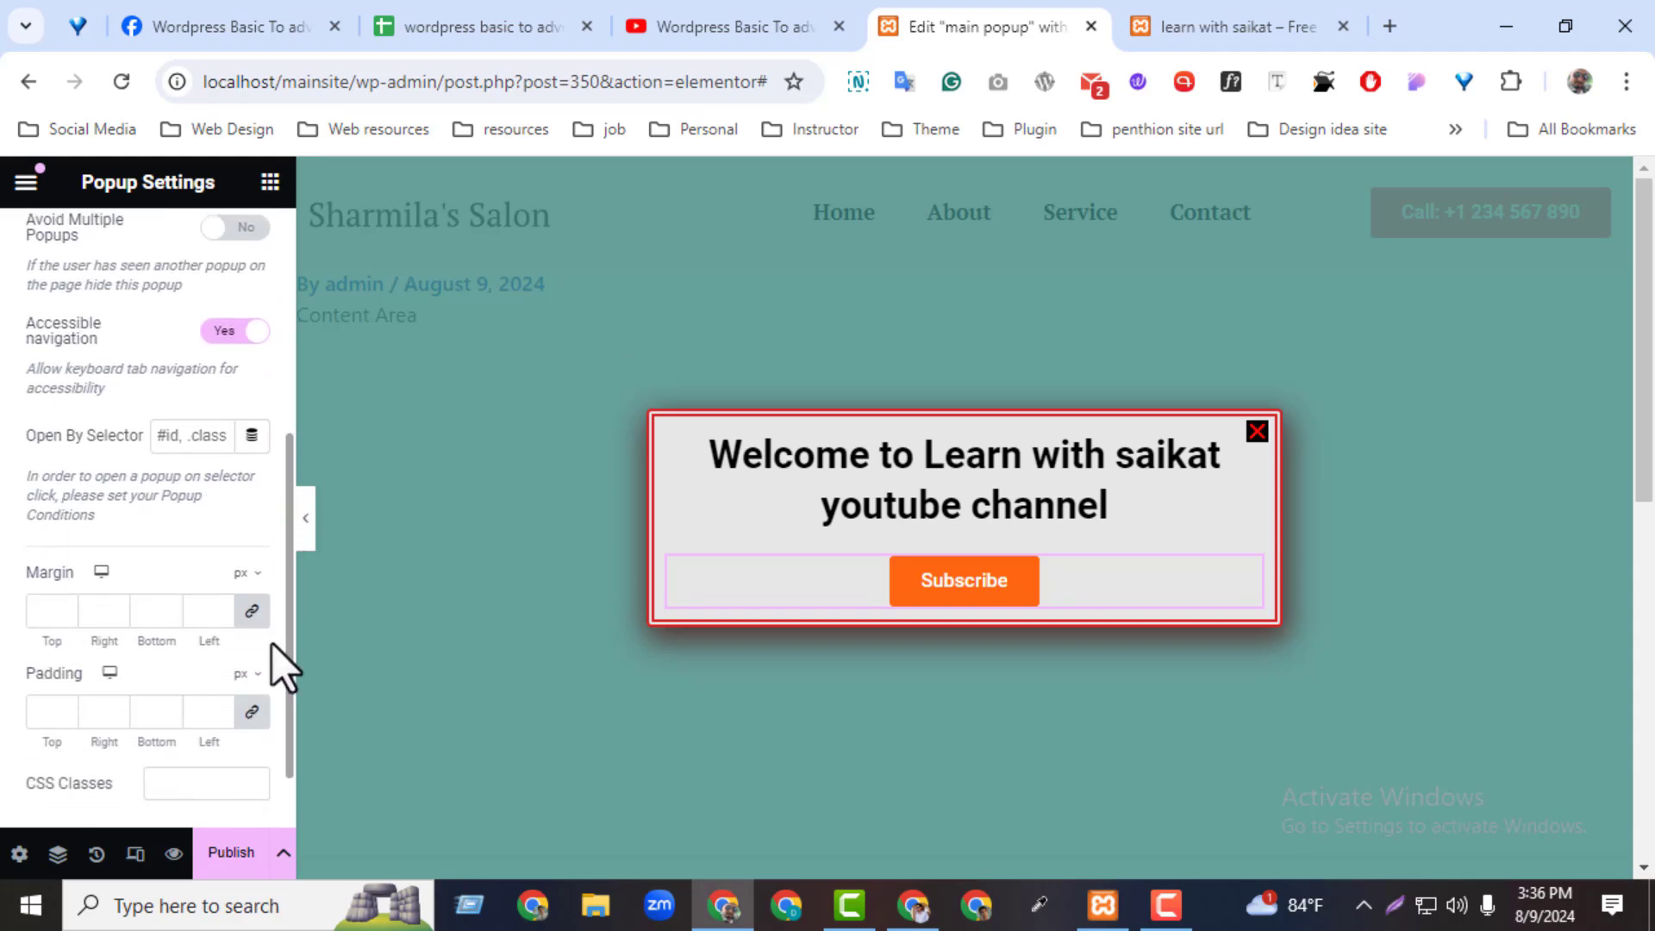
pyautogui.scroll(5, 263, 478)
# Set the popup section's padding to 41 px top, 39 px bottom and 30 px right and left, with the values unlinked
pyautogui.moveTo(1175, 525)
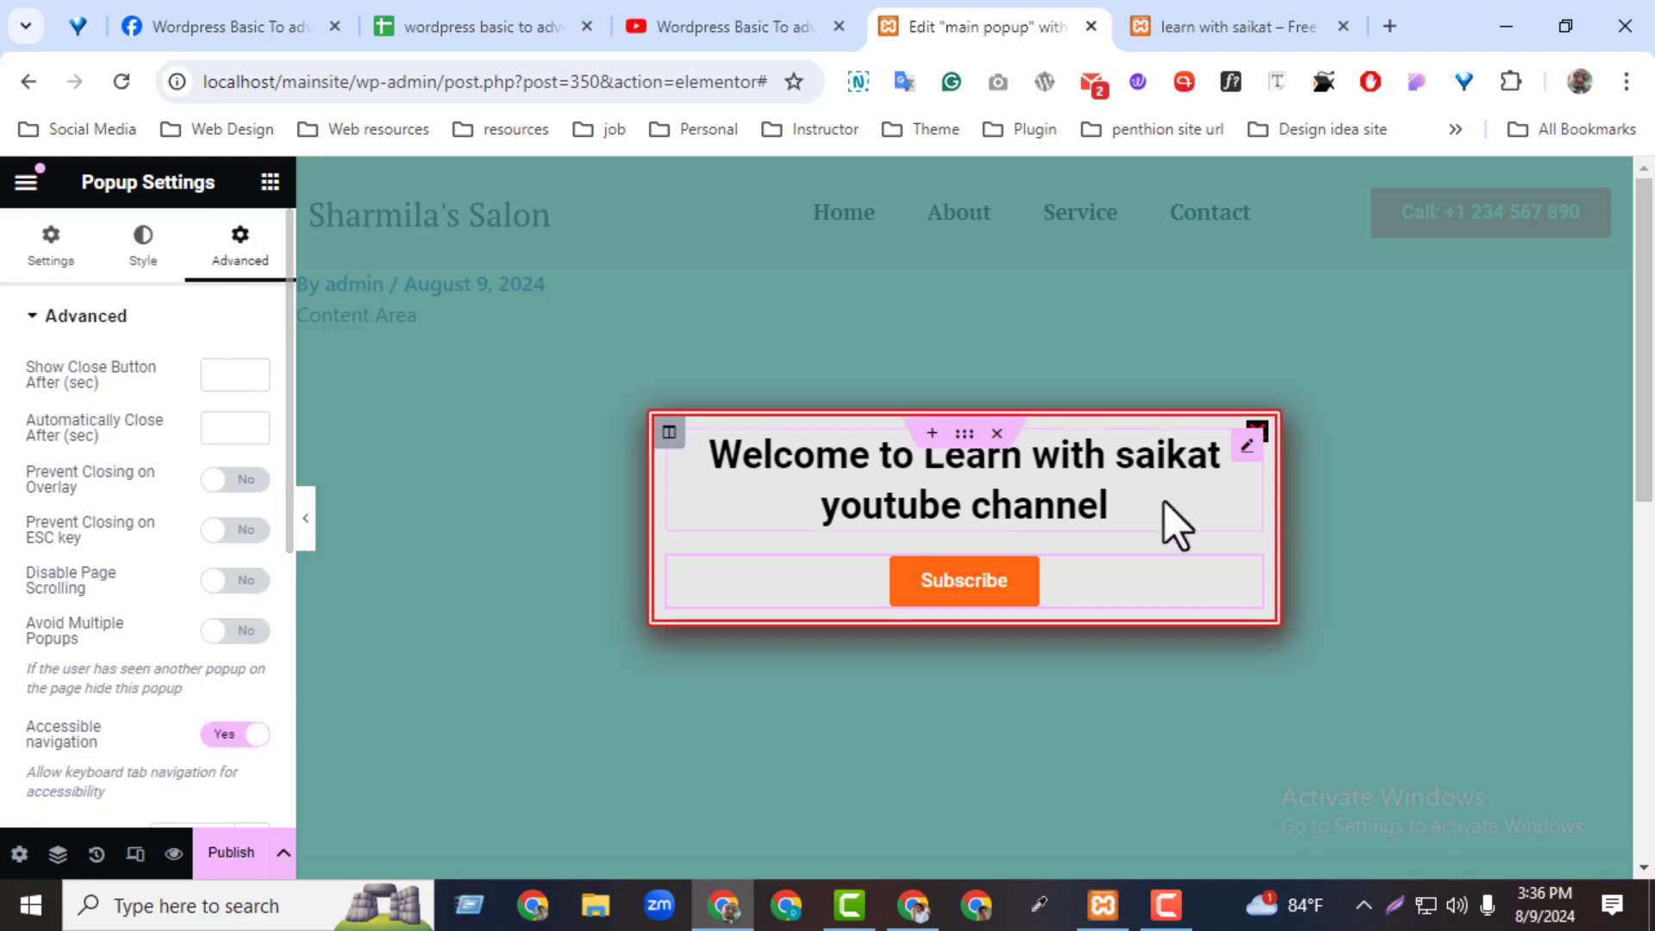
pyautogui.click(964, 433)
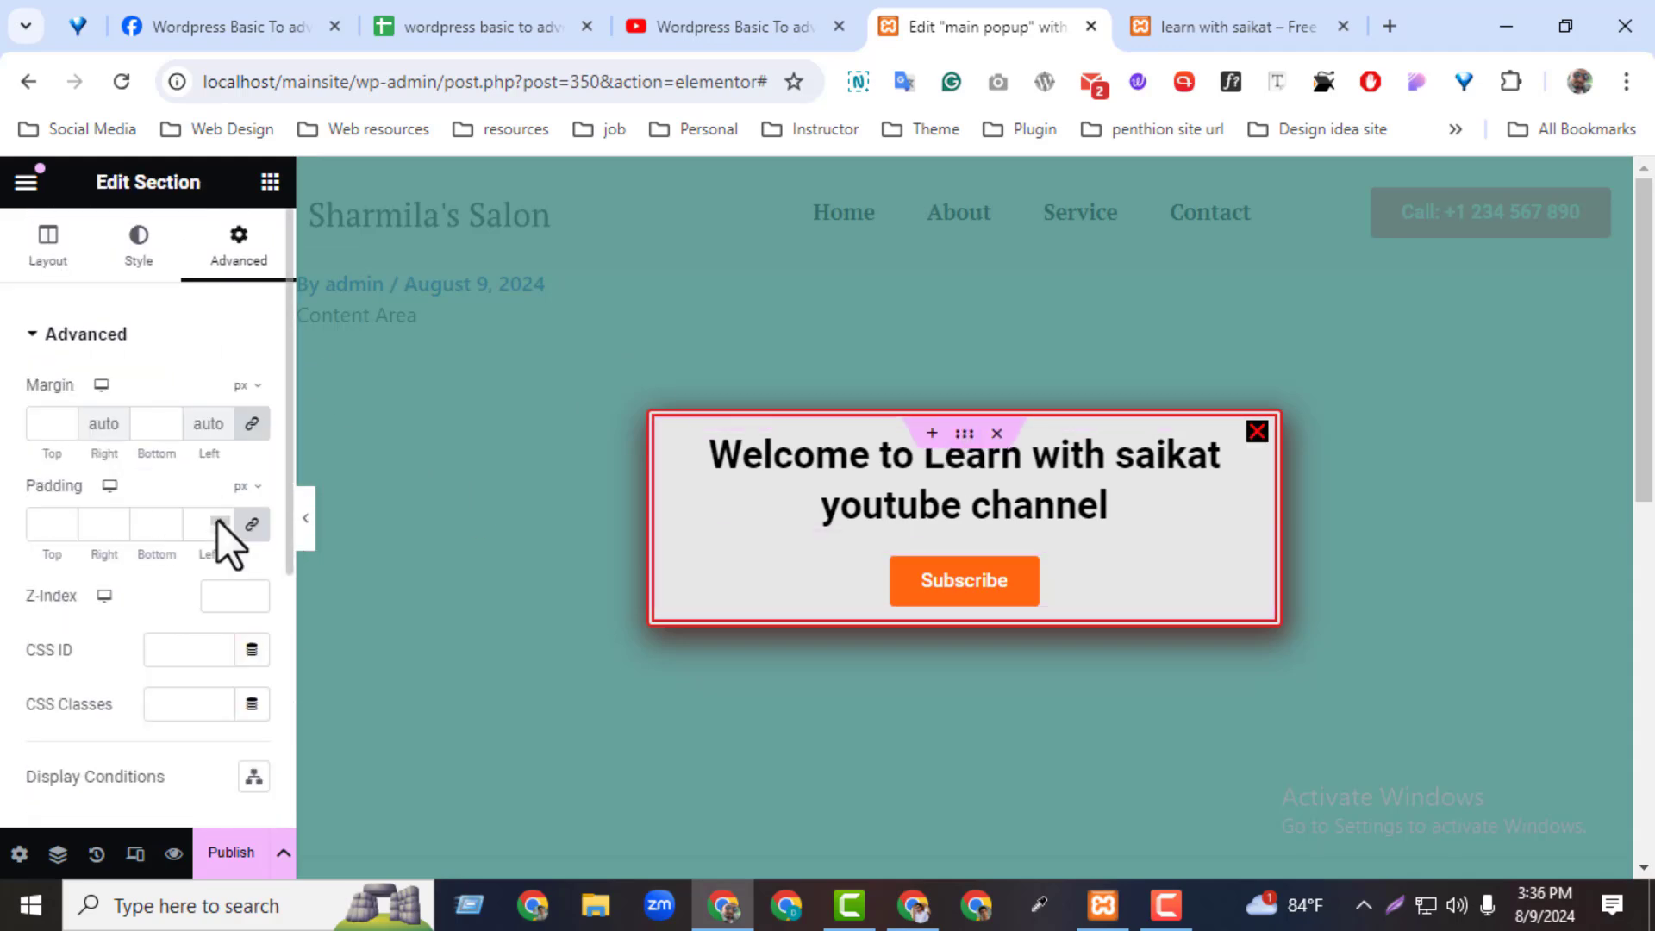
pyautogui.moveTo(219, 520); pyautogui.dragTo(222, 530)
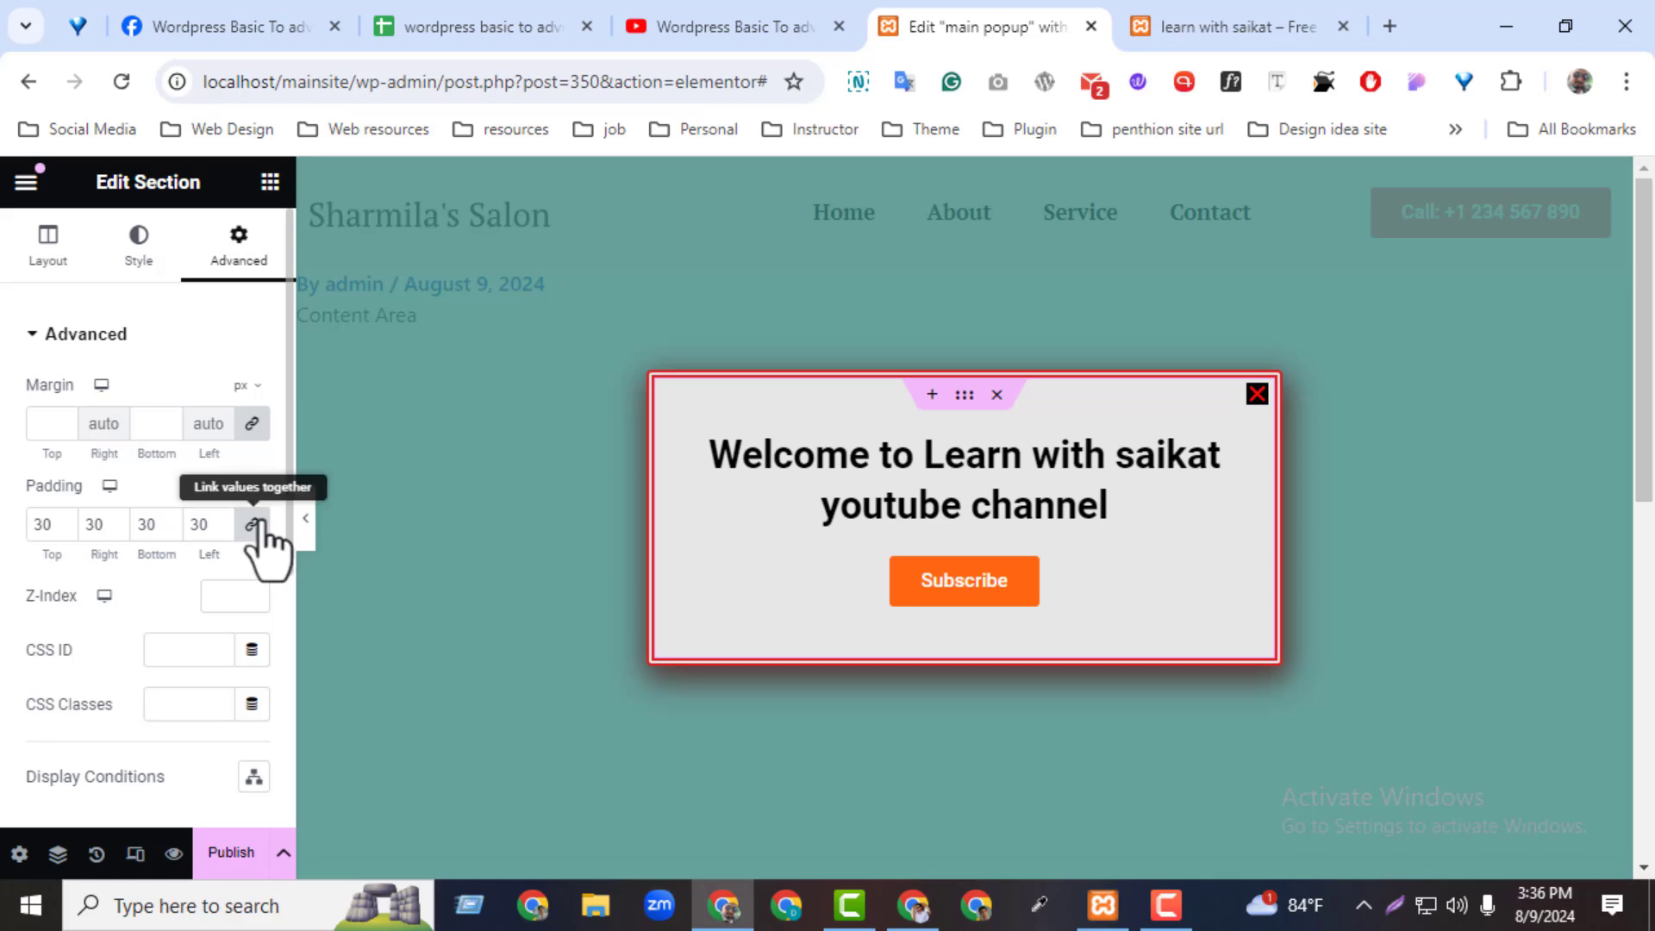
pyautogui.click(255, 525)
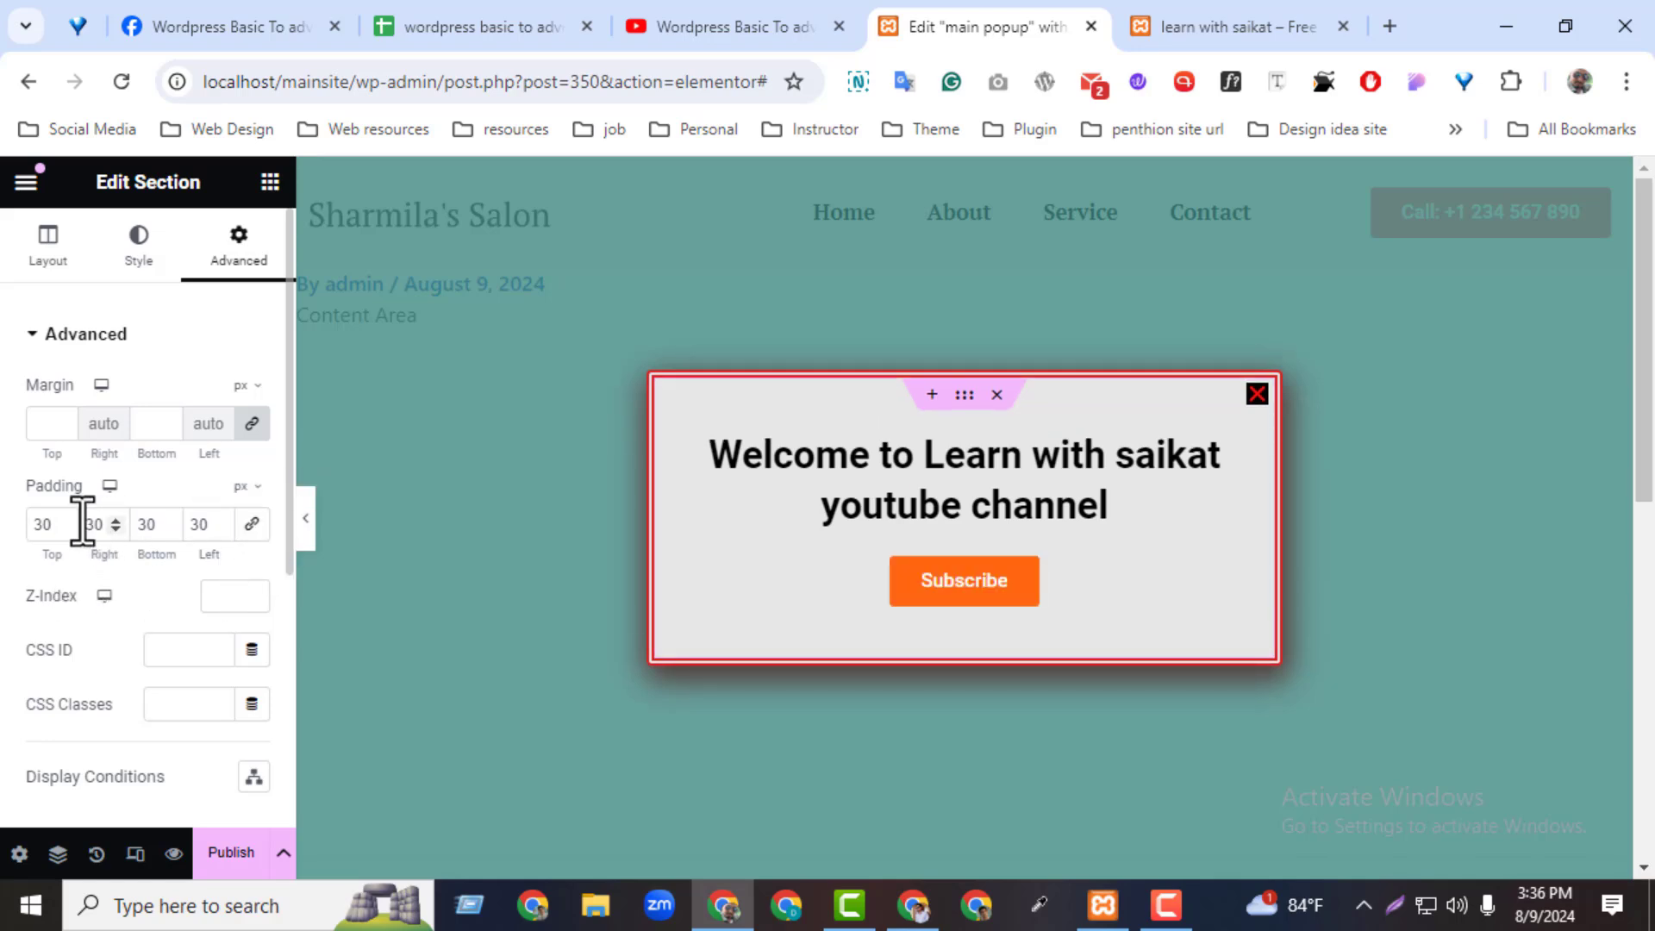
pyautogui.moveTo(66, 520); pyautogui.dragTo(65, 520)
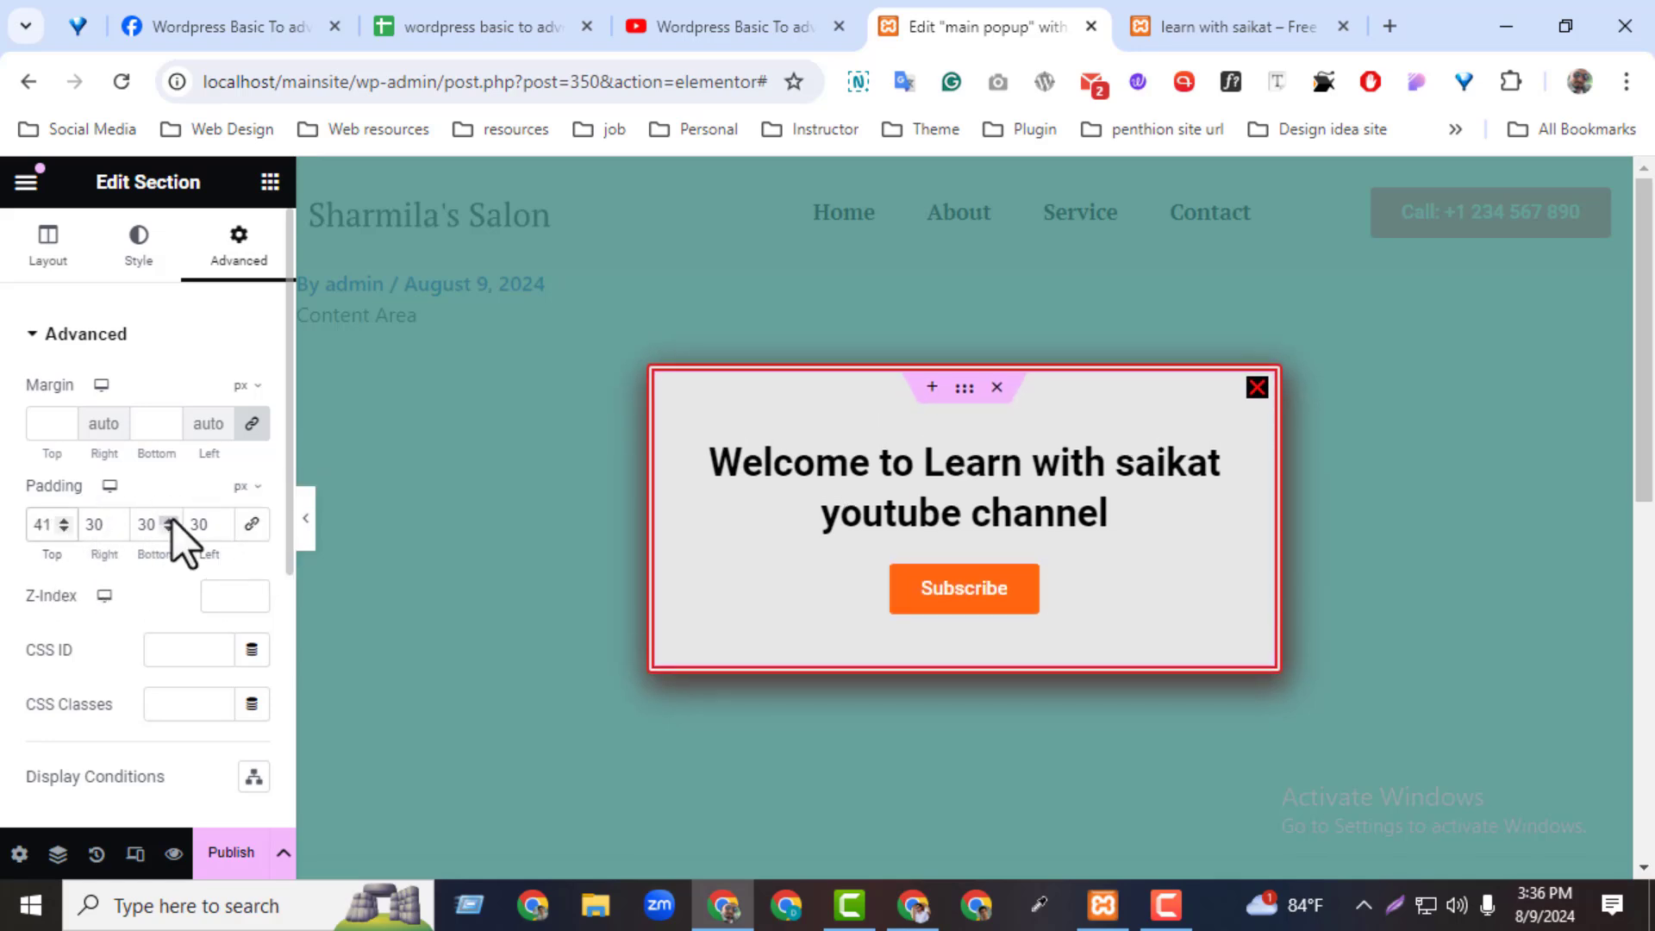
pyautogui.moveTo(170, 520); pyautogui.dragTo(170, 520)
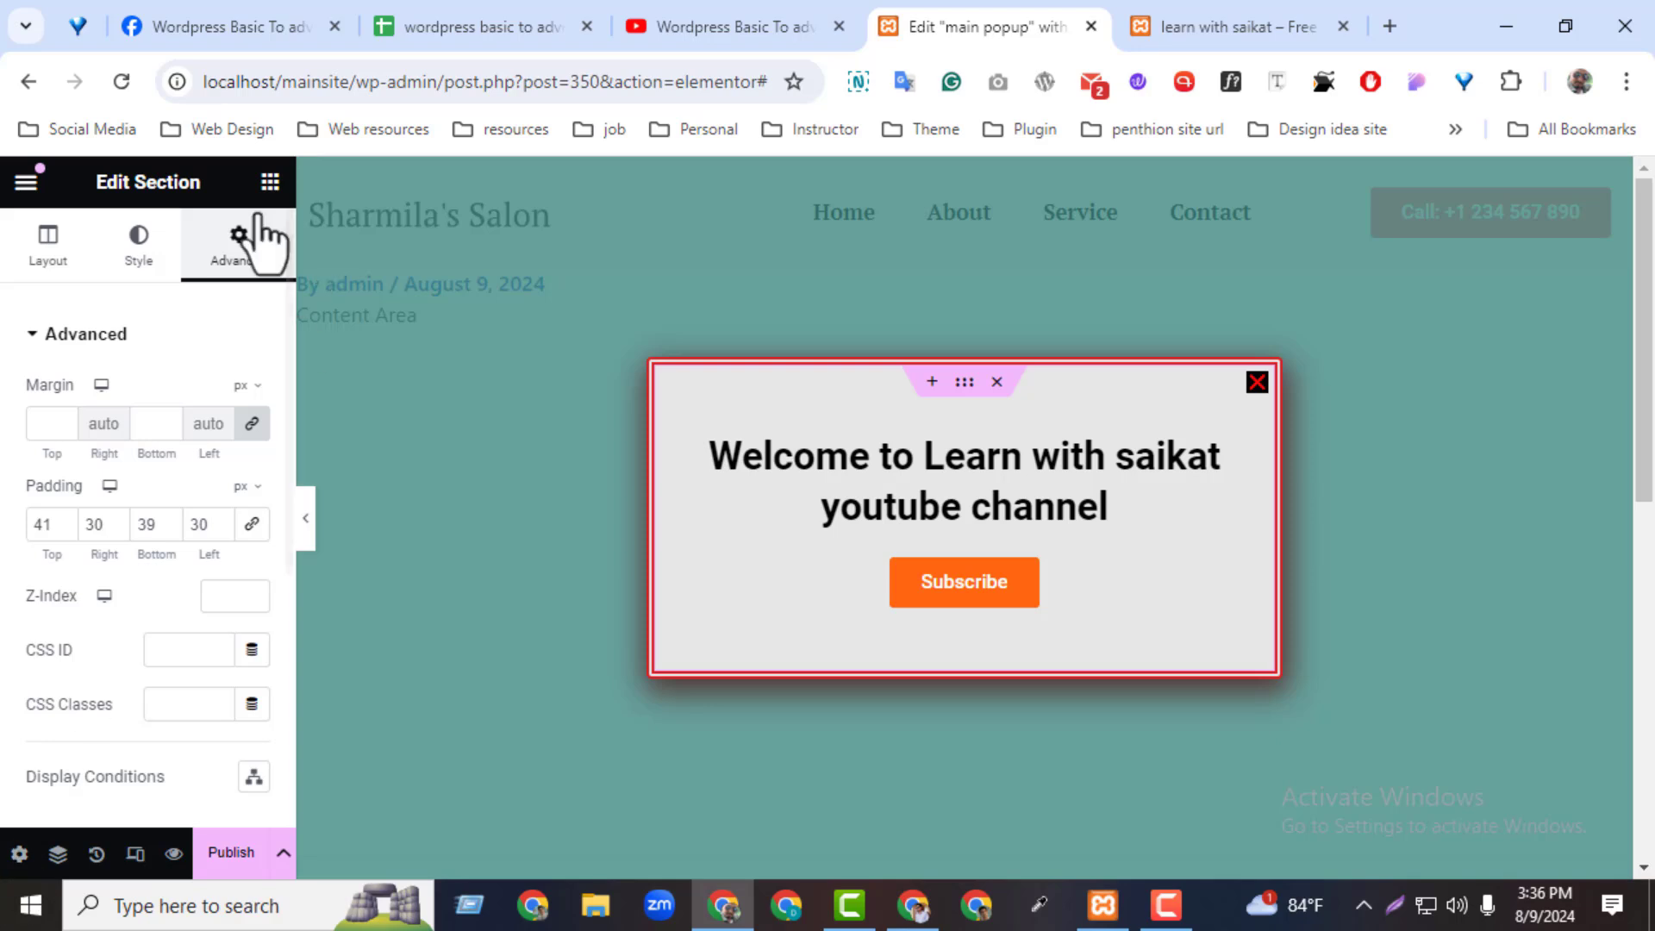
# Look over the heading's and Subscribe button's settings, and examine the popup's layout and advanced options
pyautogui.click(1205, 448)
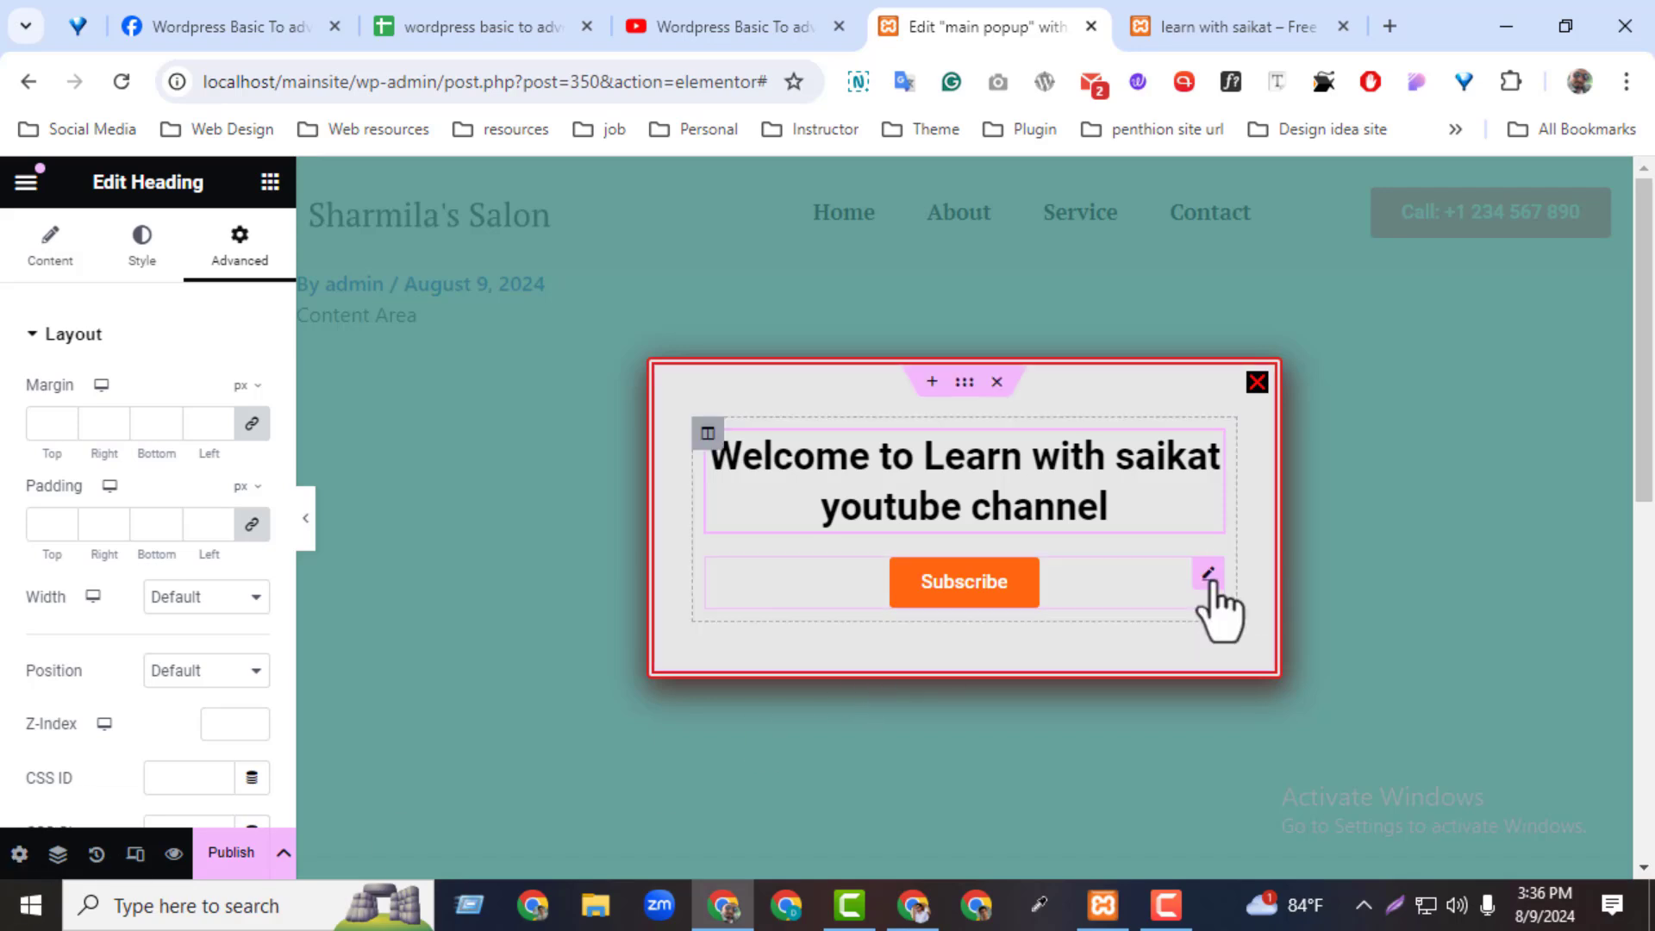
pyautogui.click(893, 584)
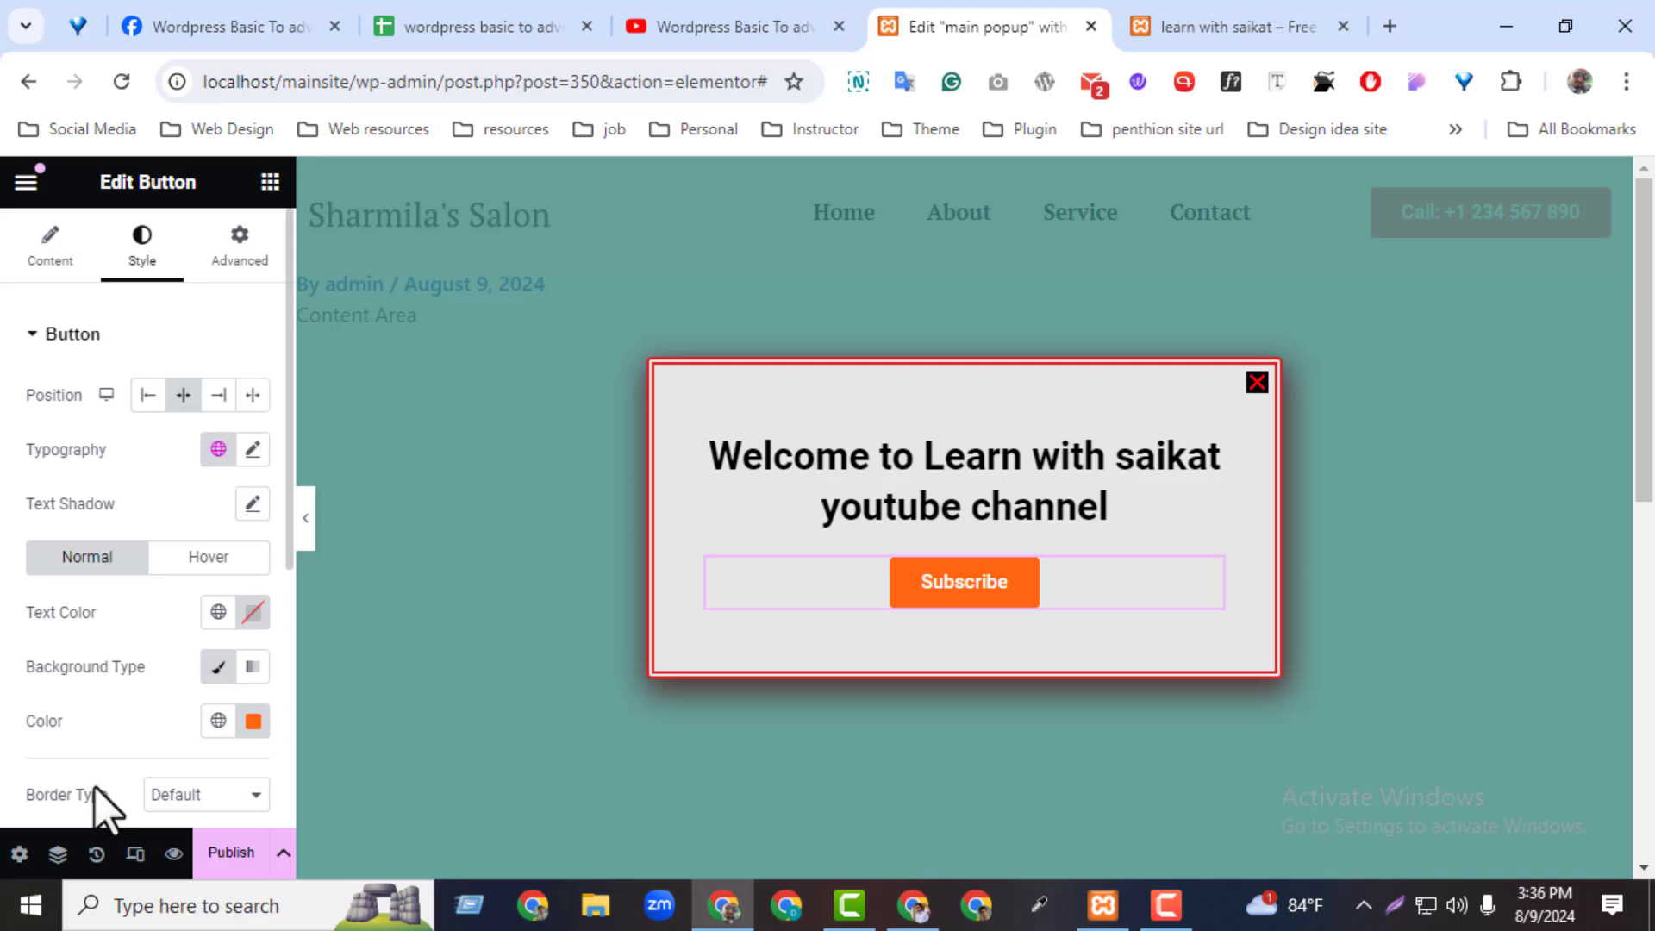
pyautogui.click(1209, 449)
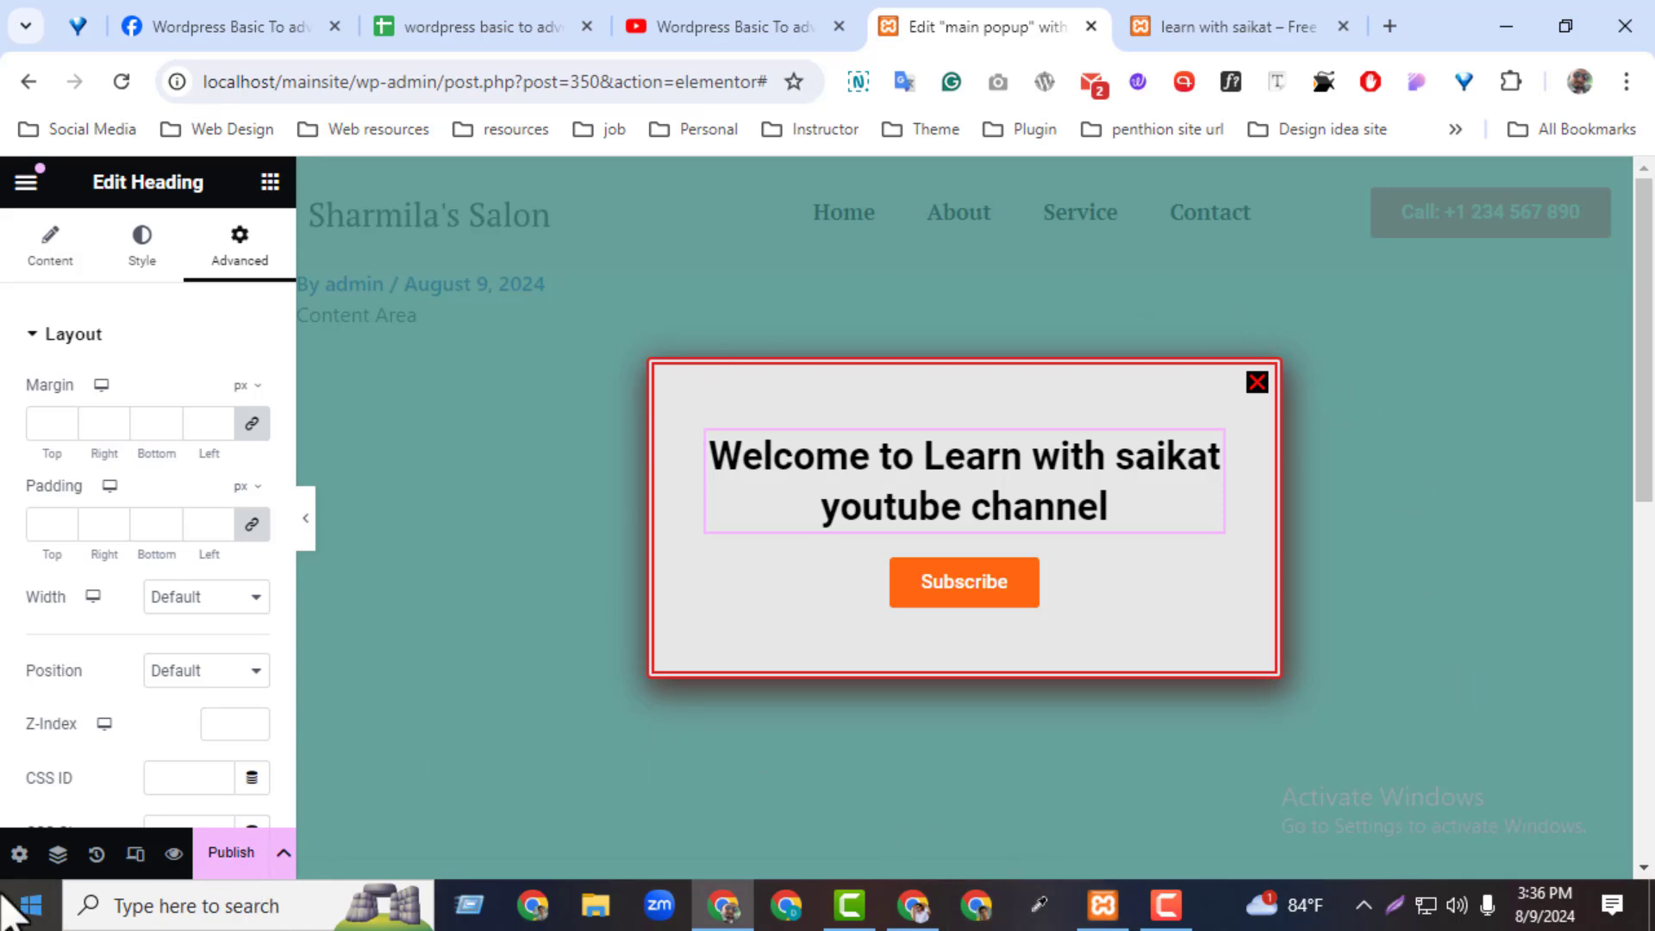
pyautogui.click(19, 853)
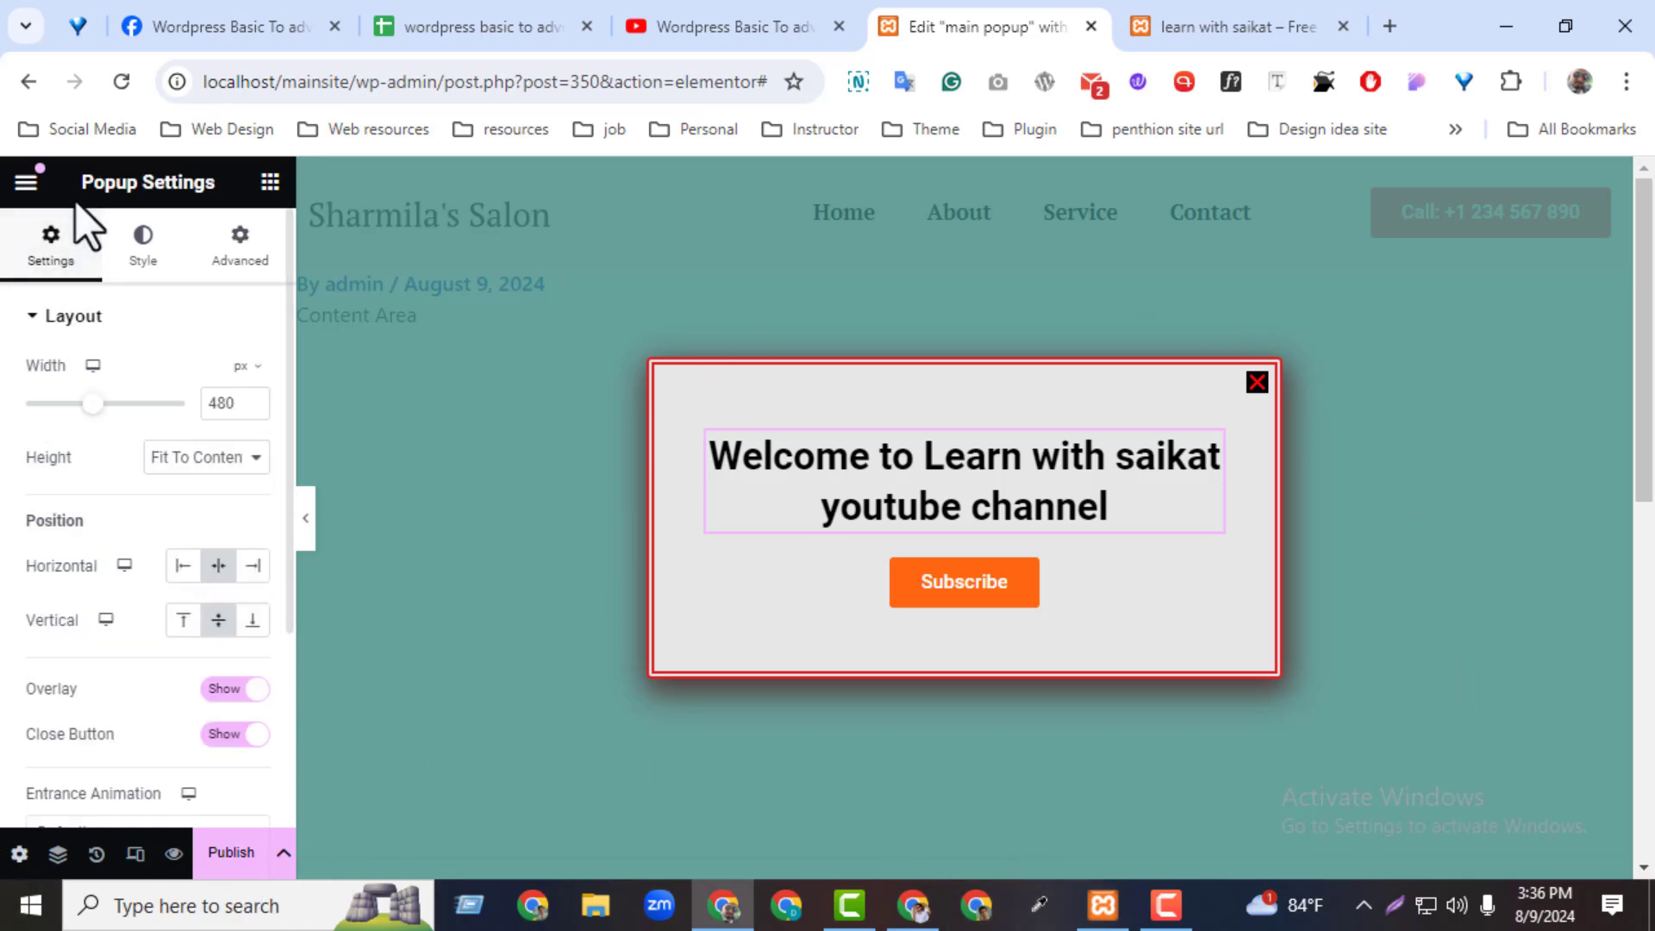
pyautogui.click(263, 261)
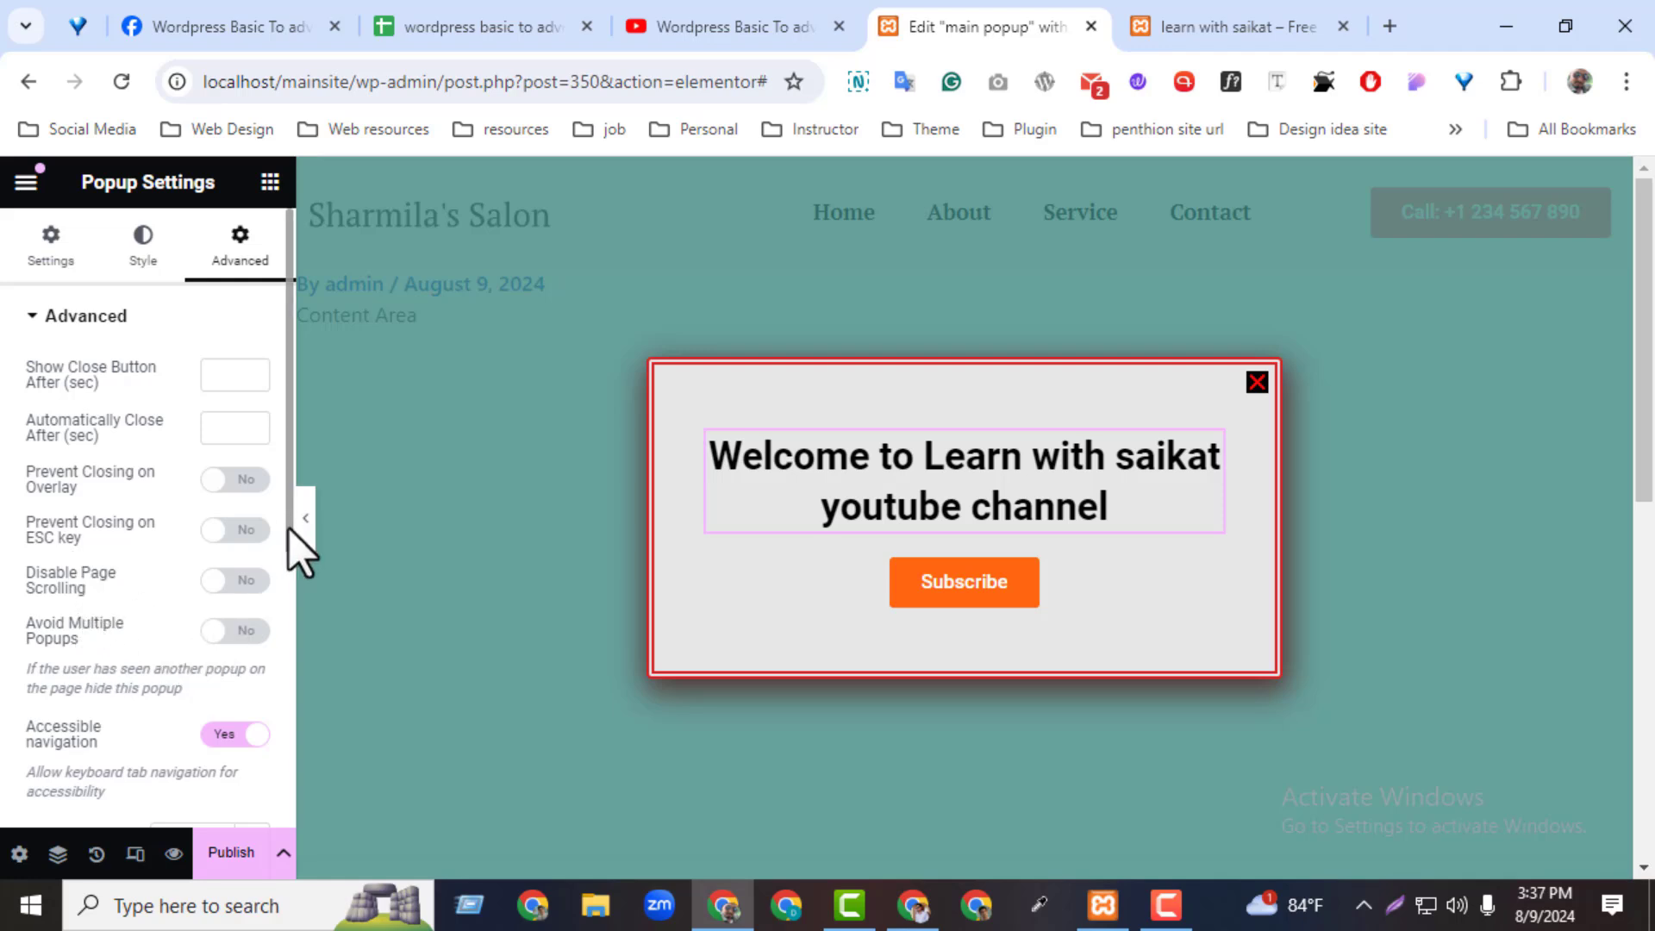
pyautogui.moveTo(288, 529); pyautogui.dragTo(259, 850)
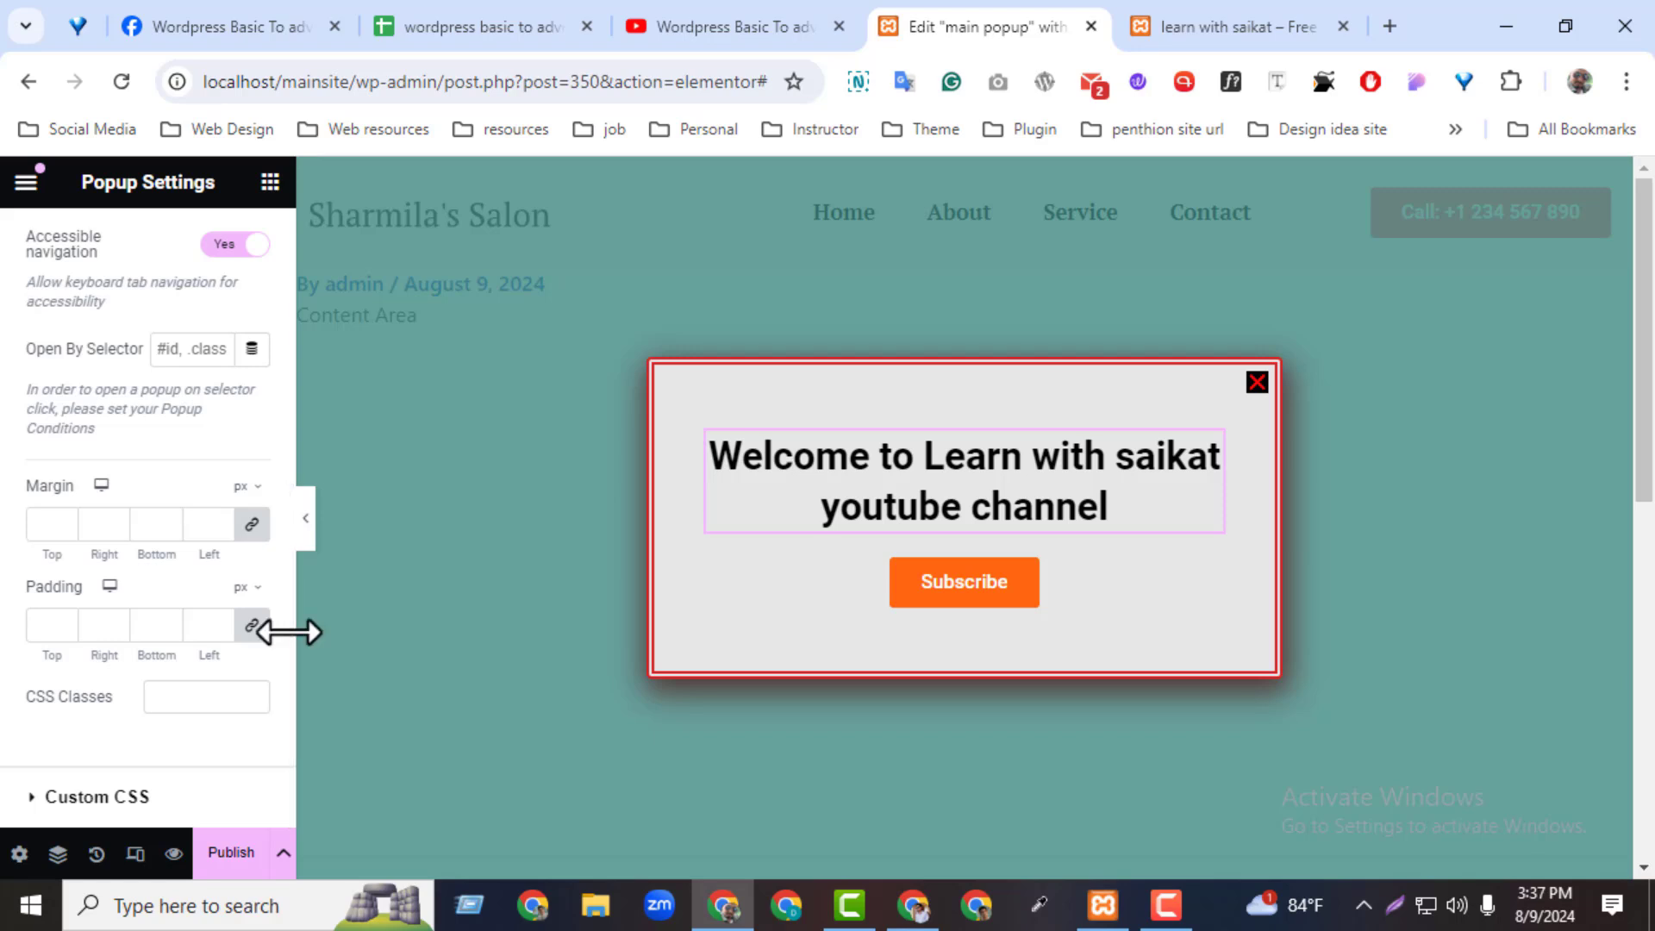
pyautogui.moveTo(287, 638); pyautogui.dragTo(270, 405)
pyautogui.click(250, 443)
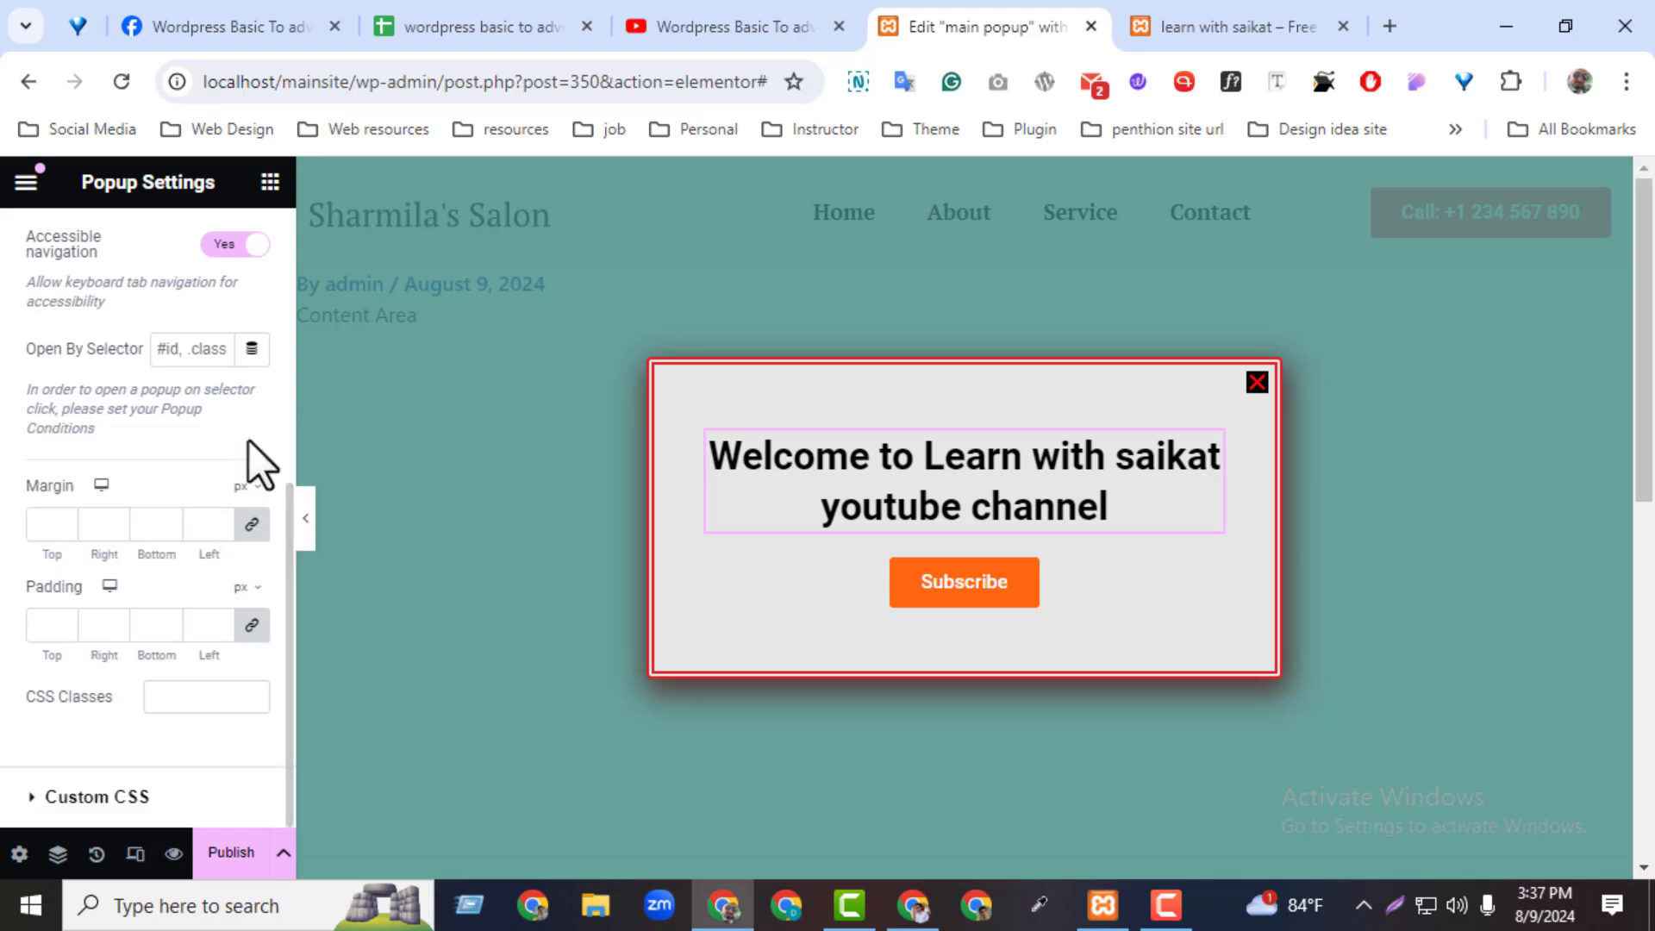
pyautogui.moveTo(288, 516); pyautogui.dragTo(263, 475)
pyautogui.scroll(-2, 263, 491)
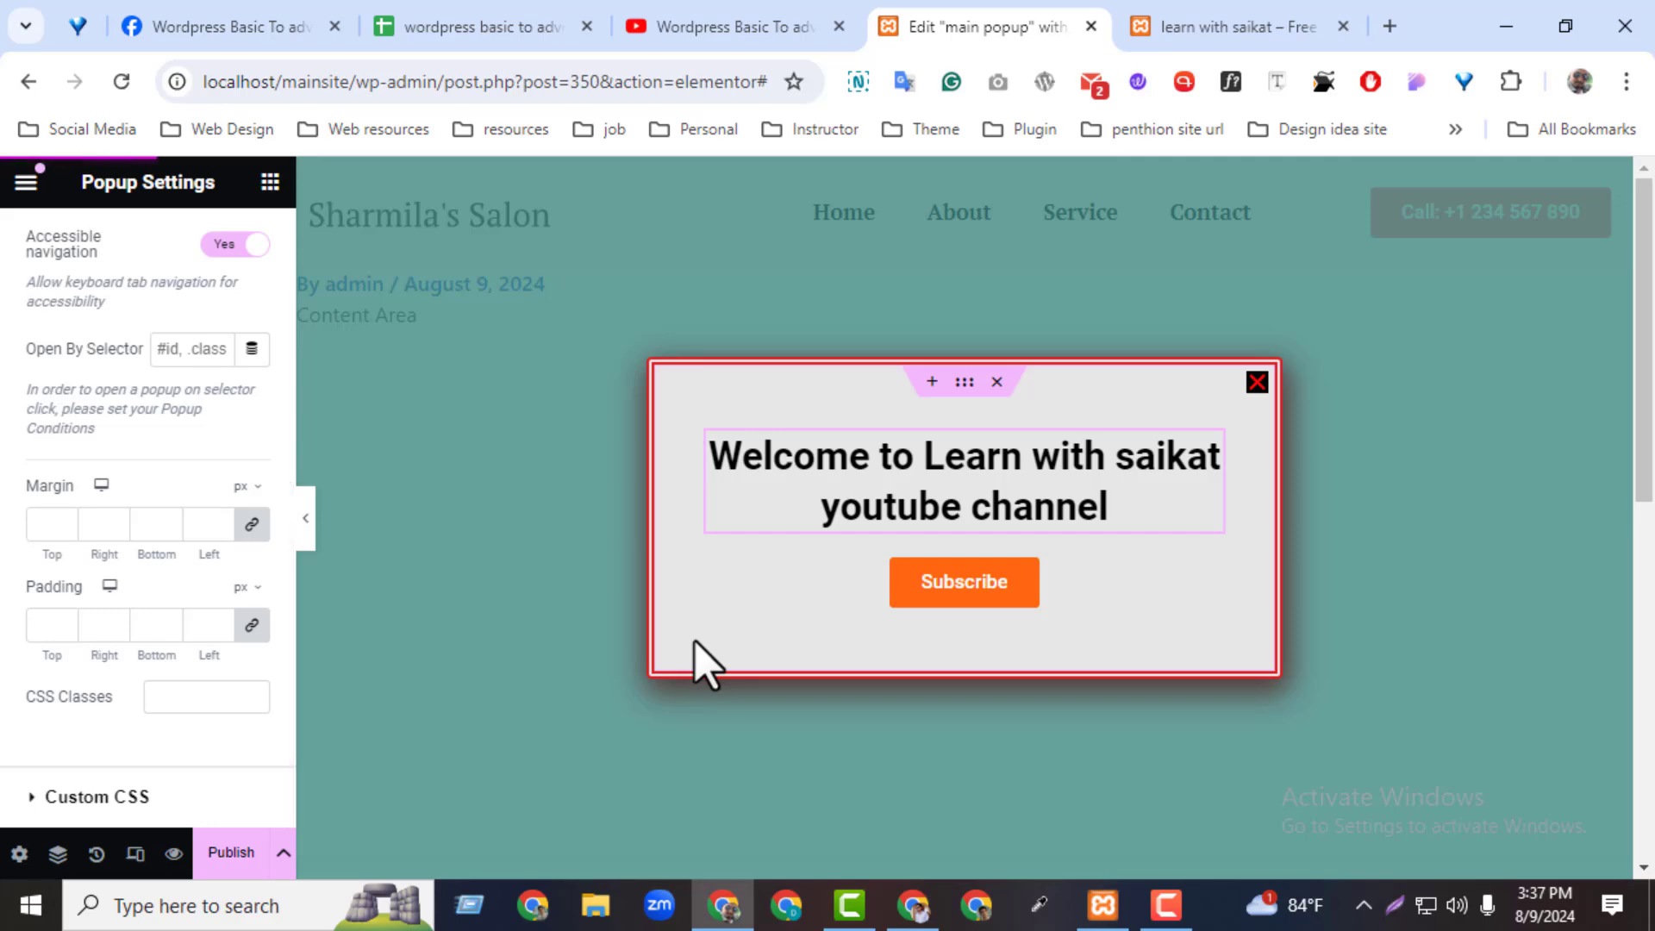
# Start publishing the popup and add a display condition that includes the Entire Site
pyautogui.click(220, 864)
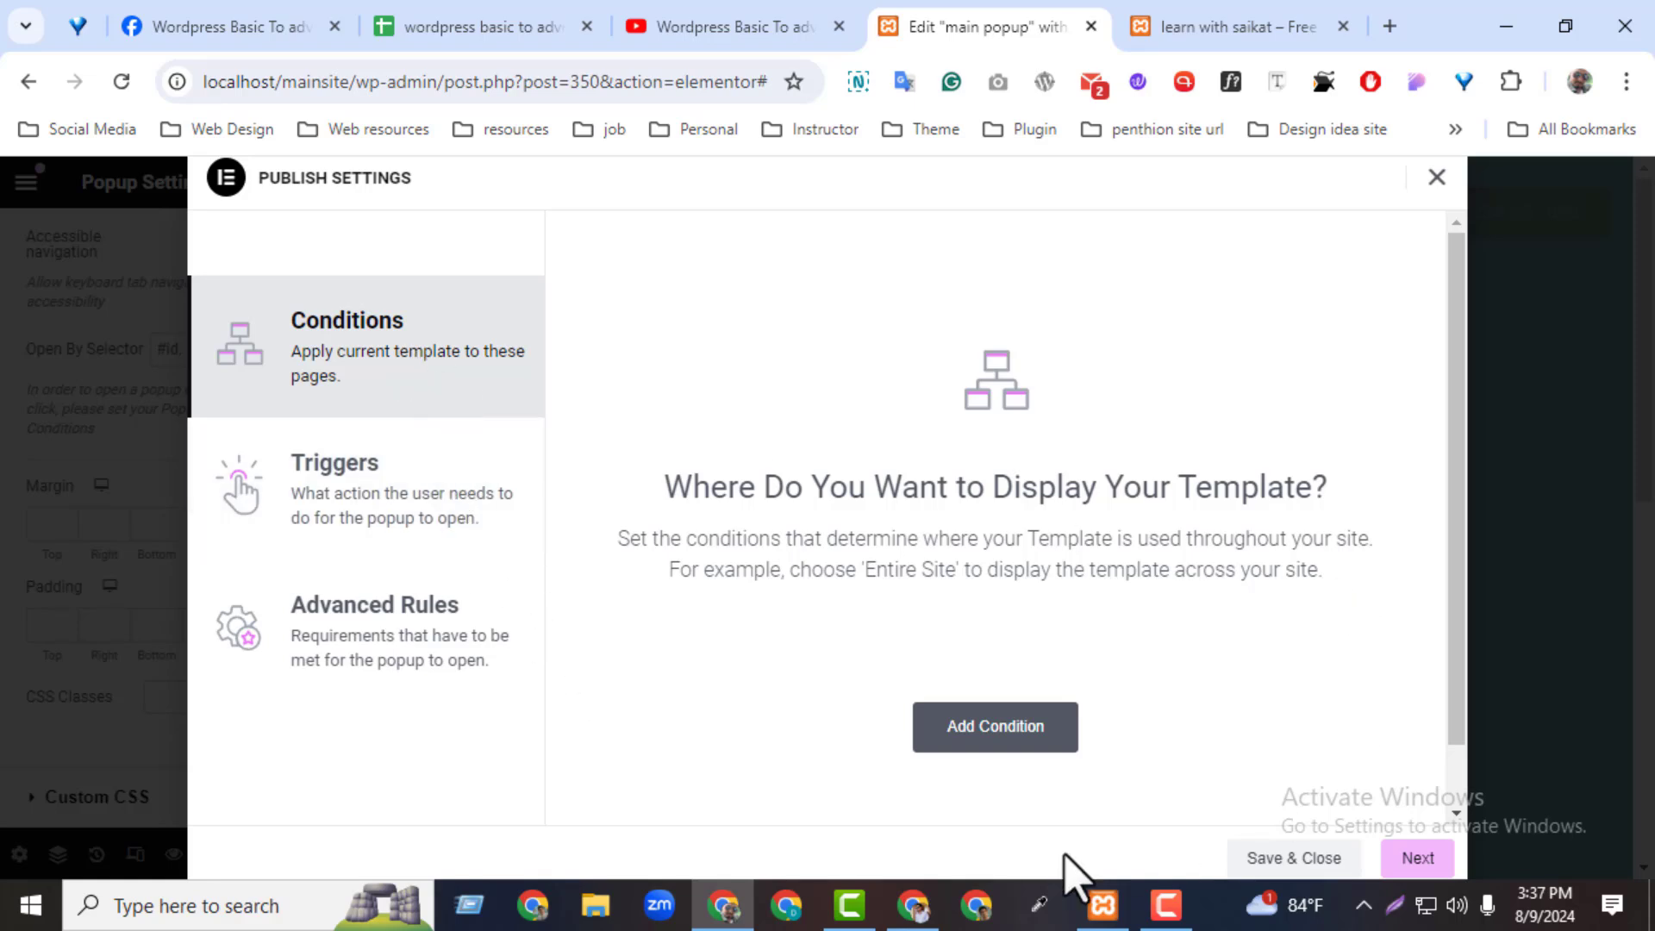
pyautogui.click(992, 729)
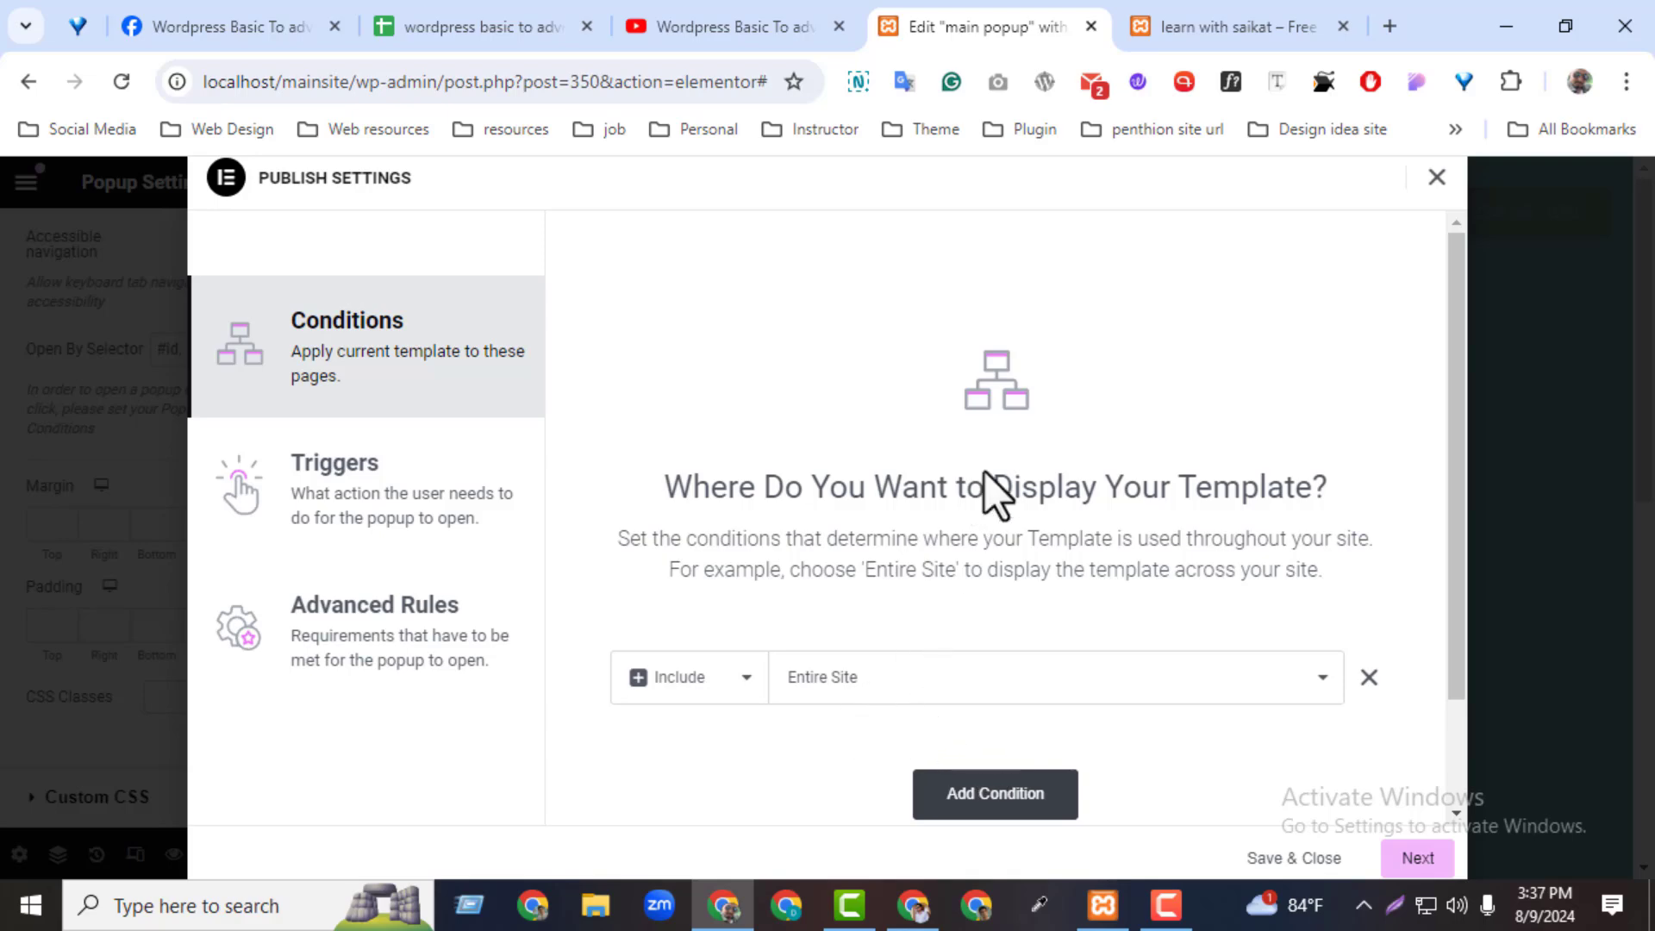
# On the live site, open the About, Service and Contact pages in new tabs and view the About and Service pages
pyautogui.click(1273, 10)
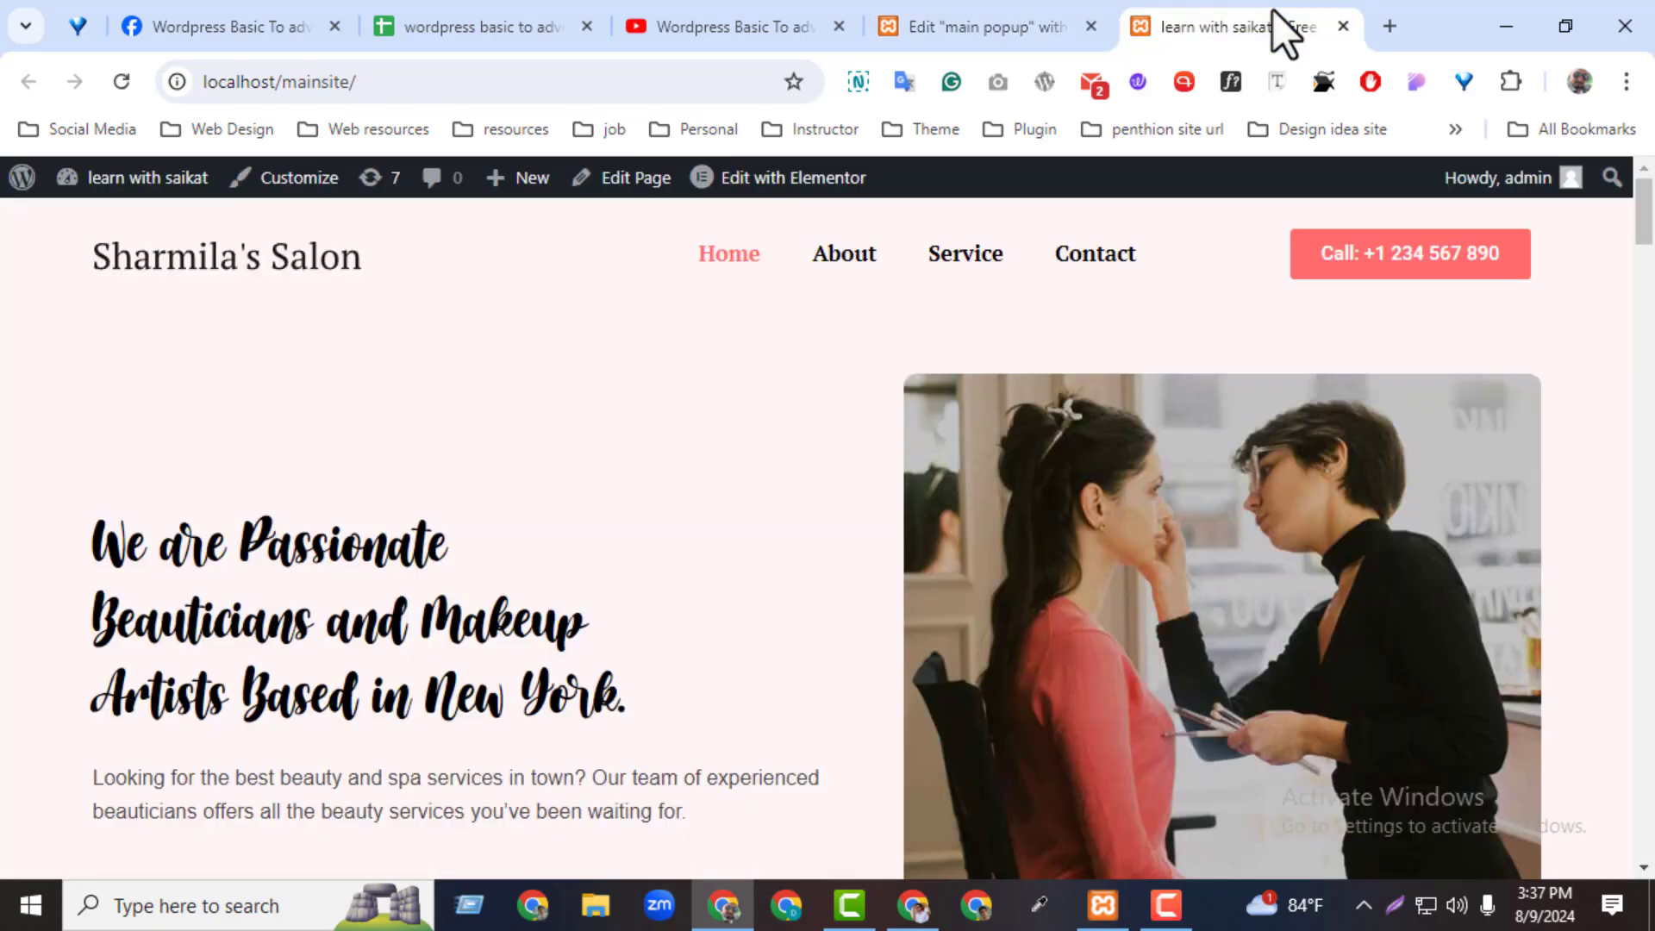
pyautogui.middleClick(841, 258)
pyautogui.middleClick(942, 265)
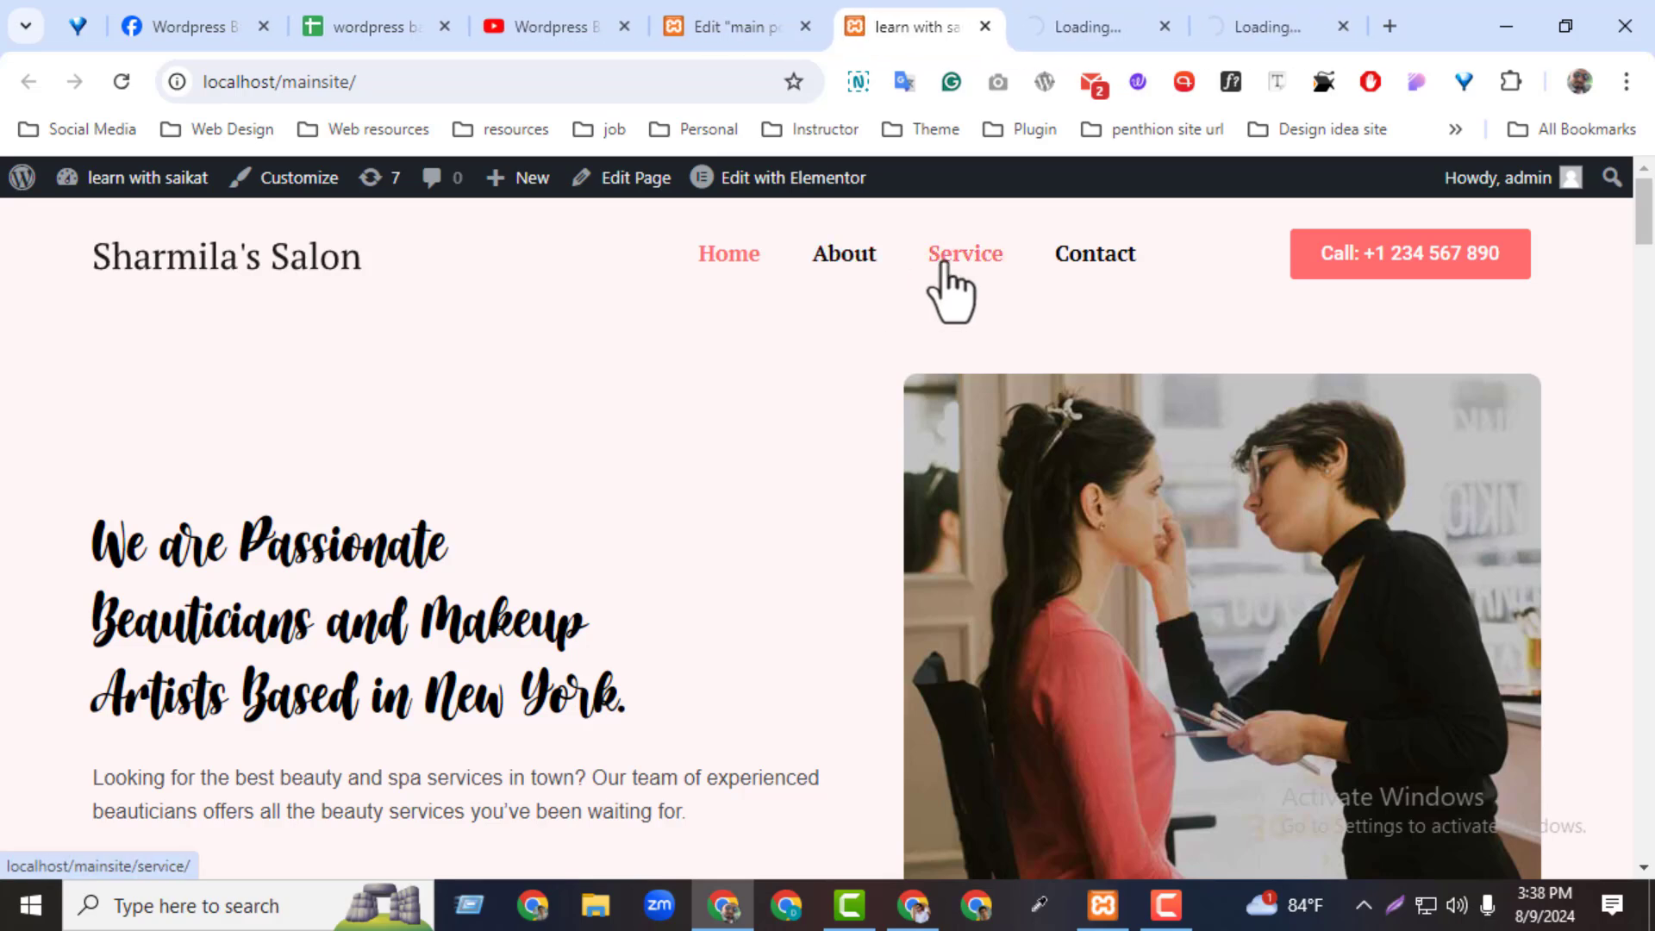
pyautogui.middleClick(1077, 263)
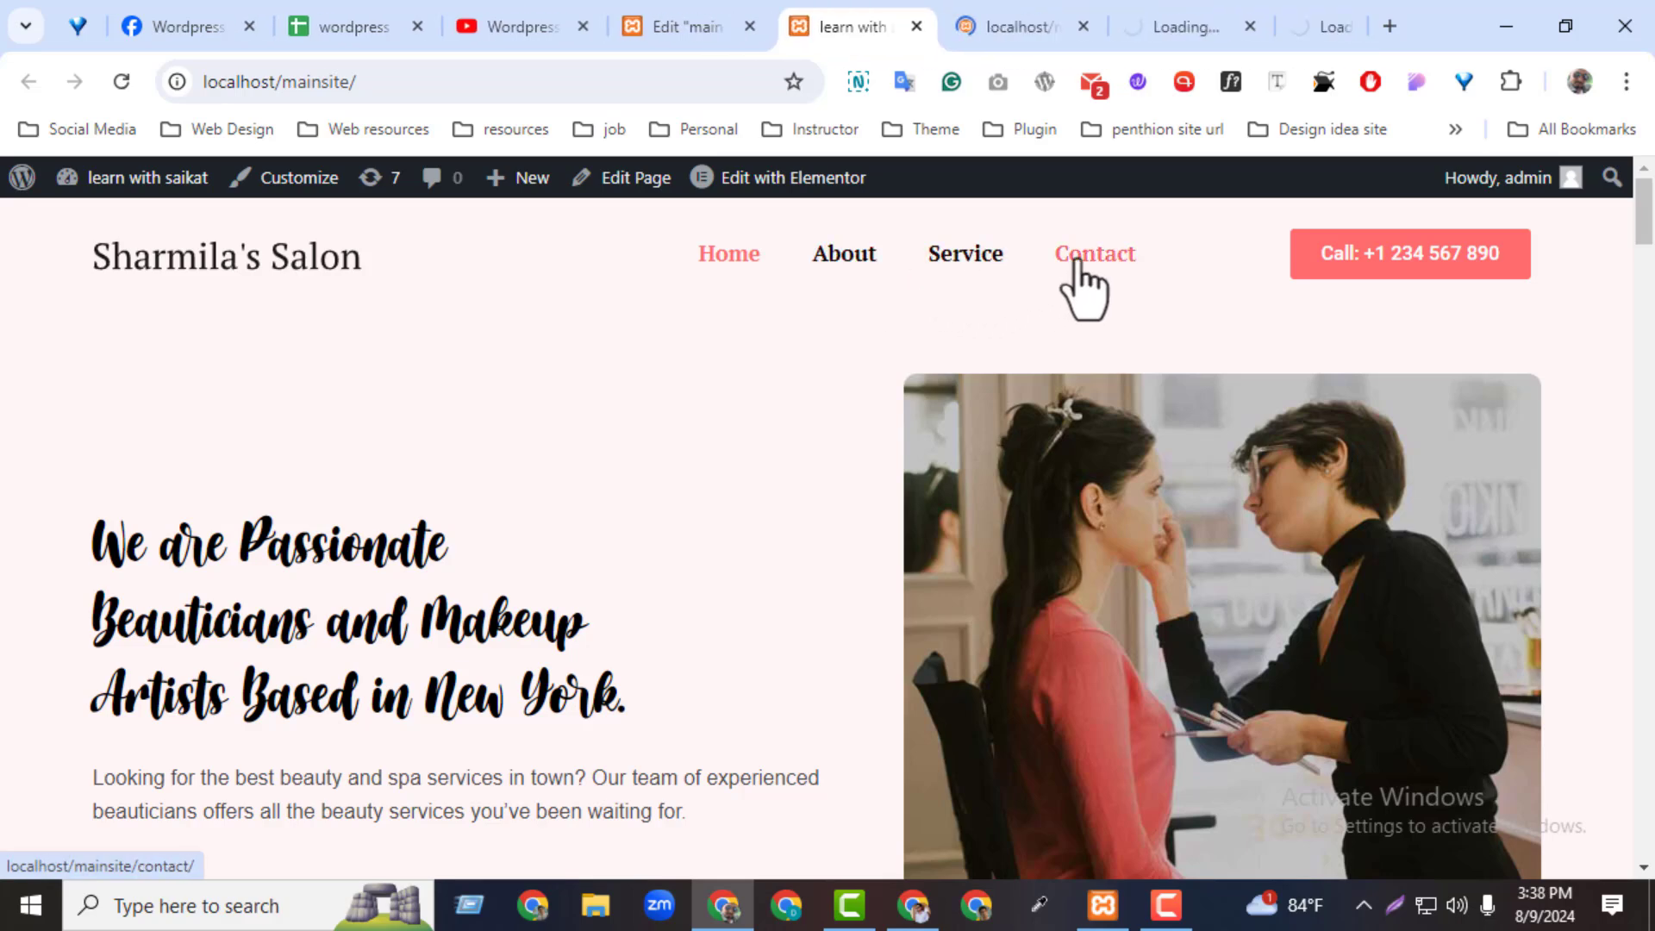
pyautogui.click(938, 17)
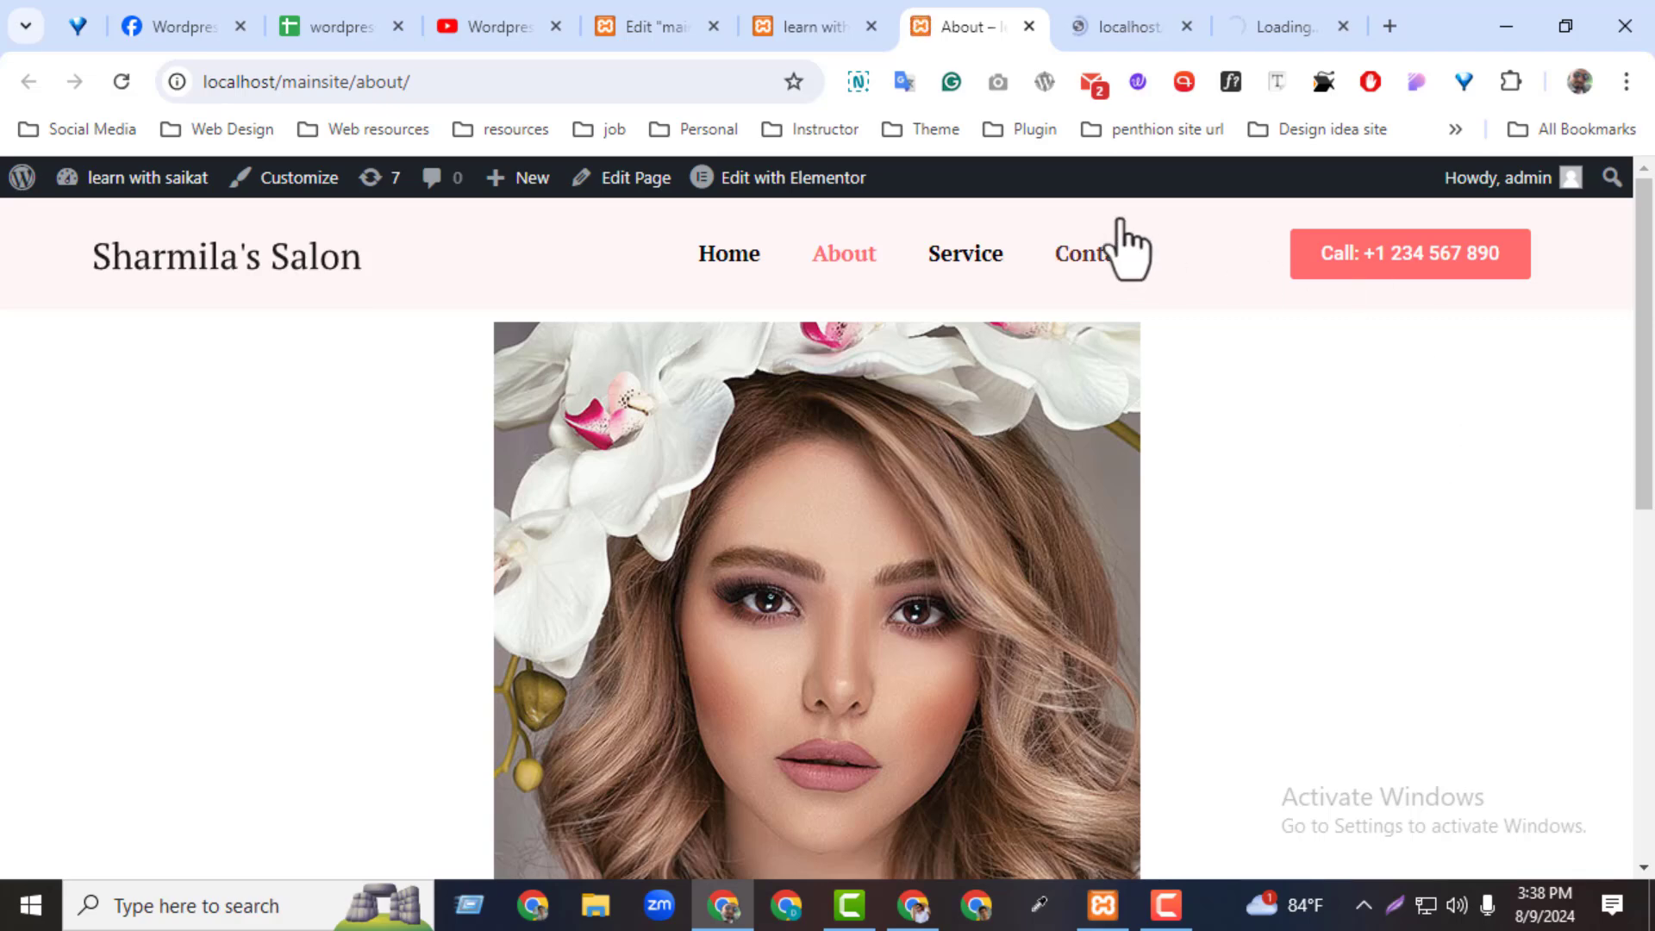
pyautogui.click(1106, 33)
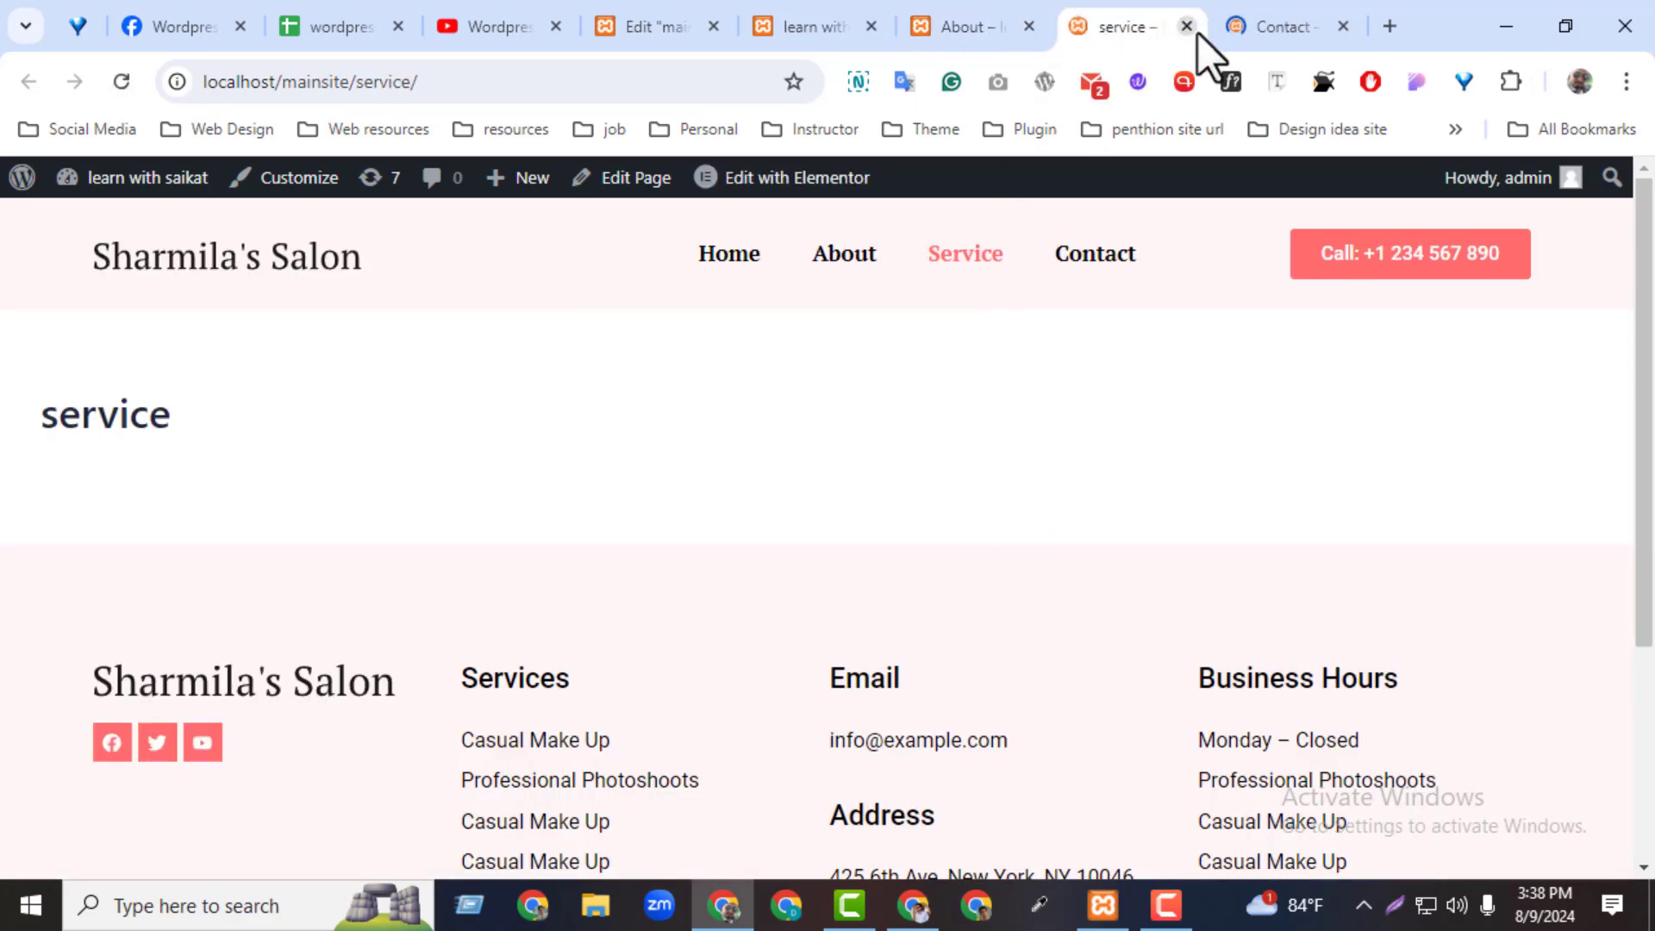
# Close the live Service and Contact pages and return to the popup's publish settings
pyautogui.click(1187, 26)
pyautogui.click(1187, 26)
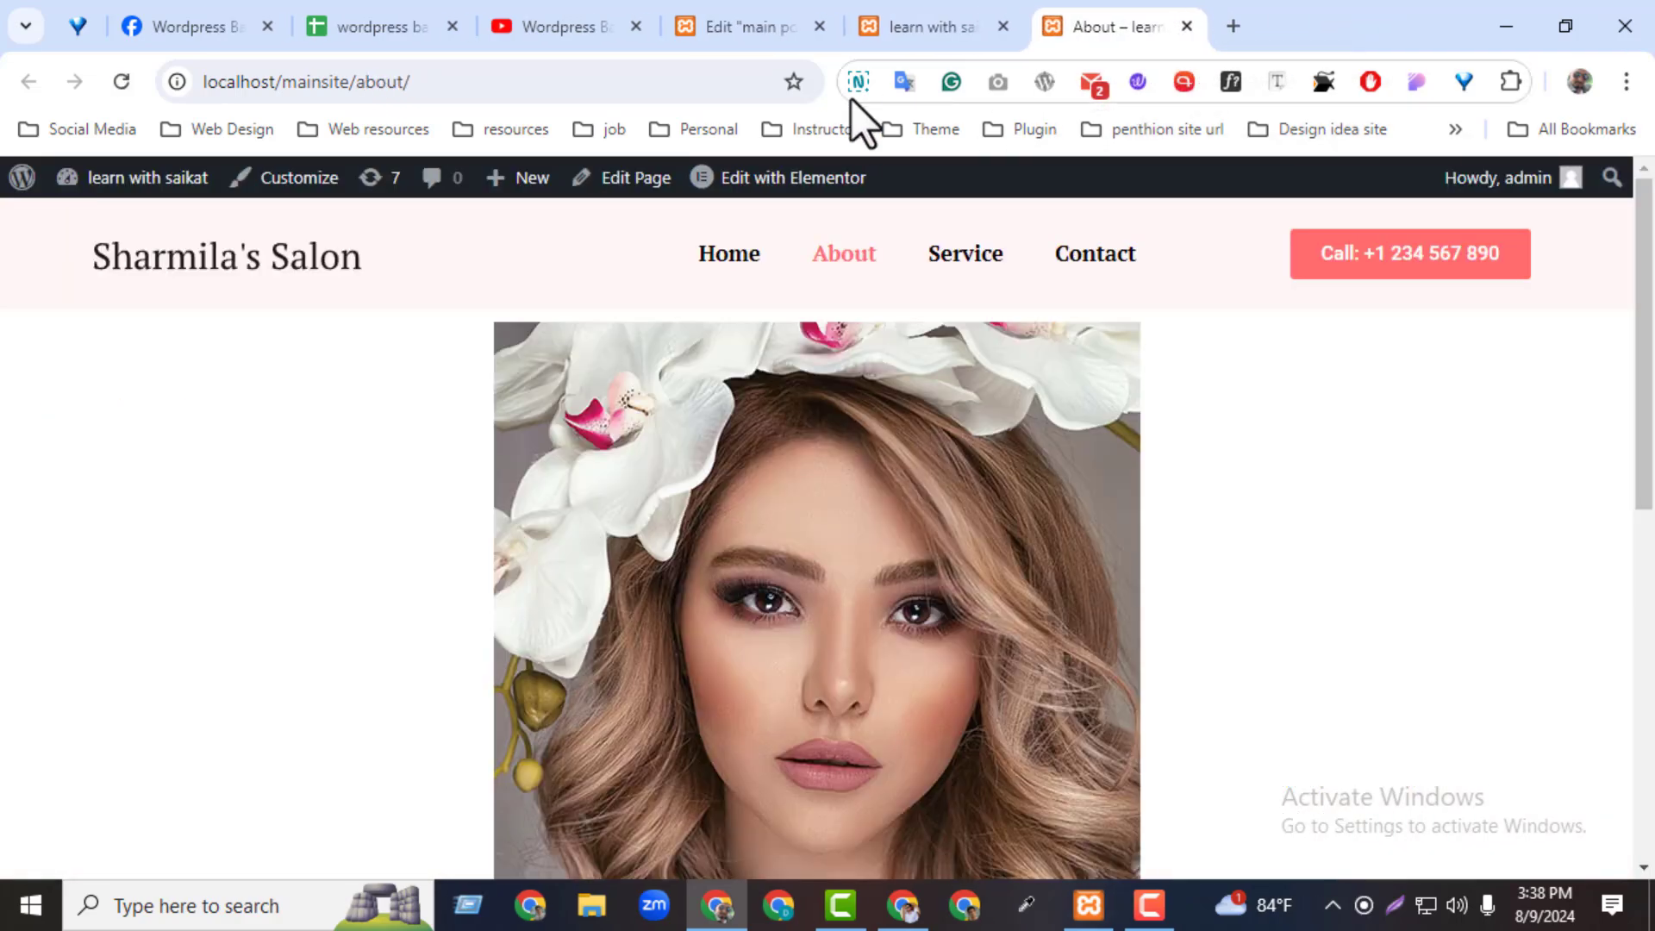
pyautogui.click(850, 10)
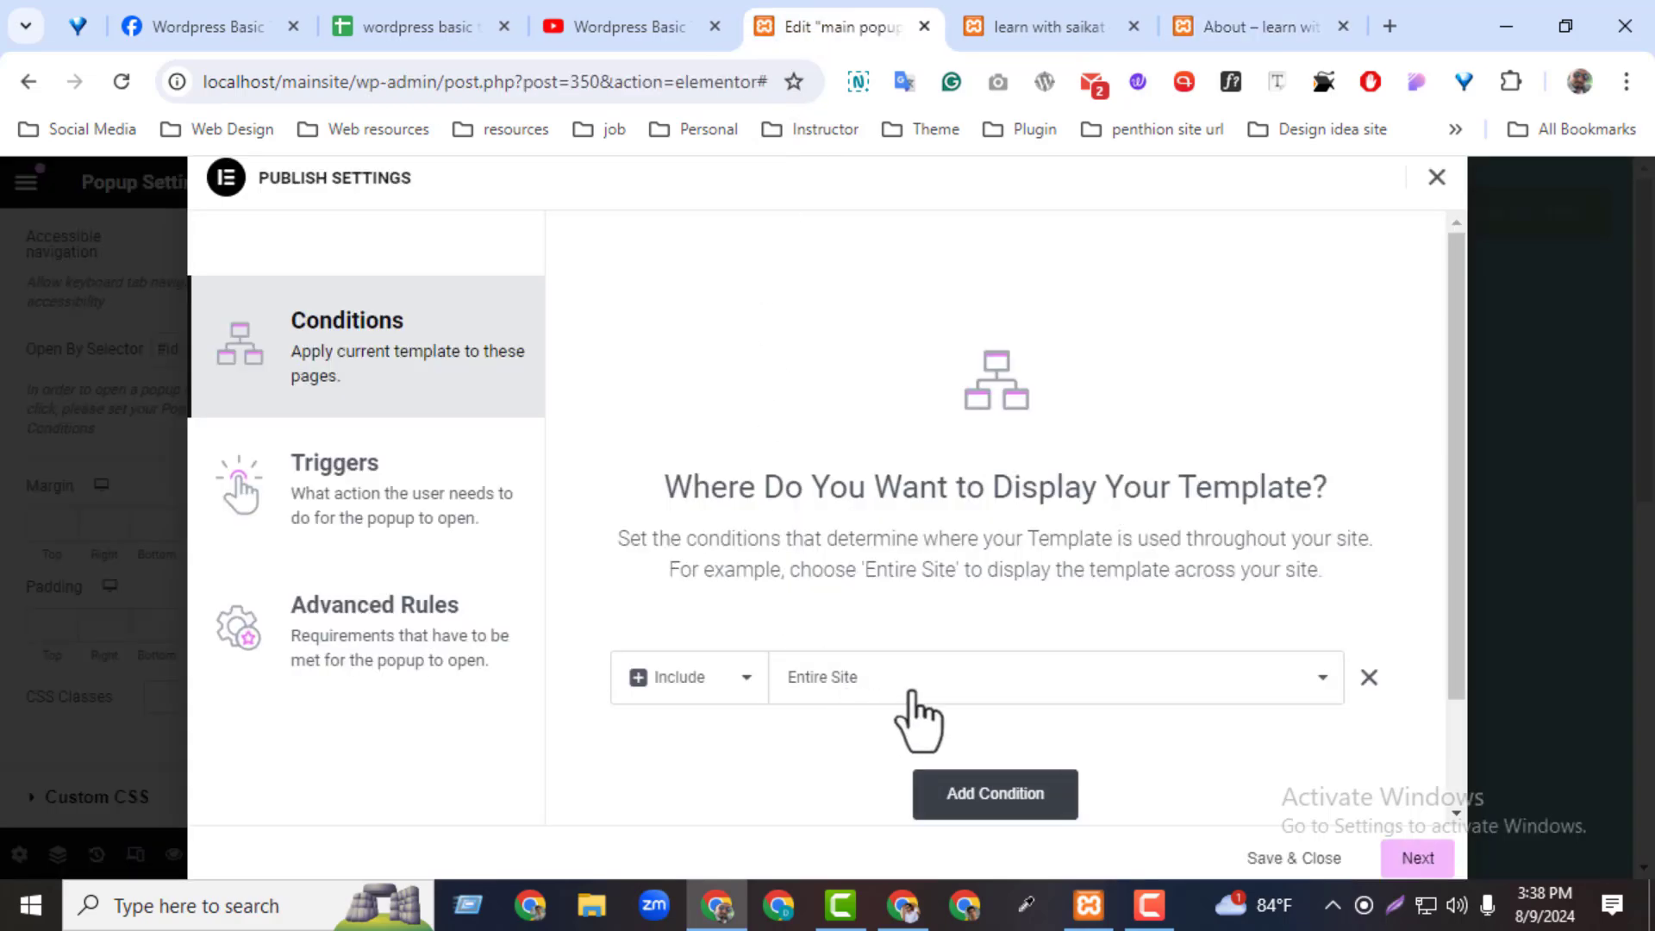
# Try a Singular > Pages condition with a page search for "conta", and replace it with a condition that includes the Entire Site
pyautogui.click(911, 690)
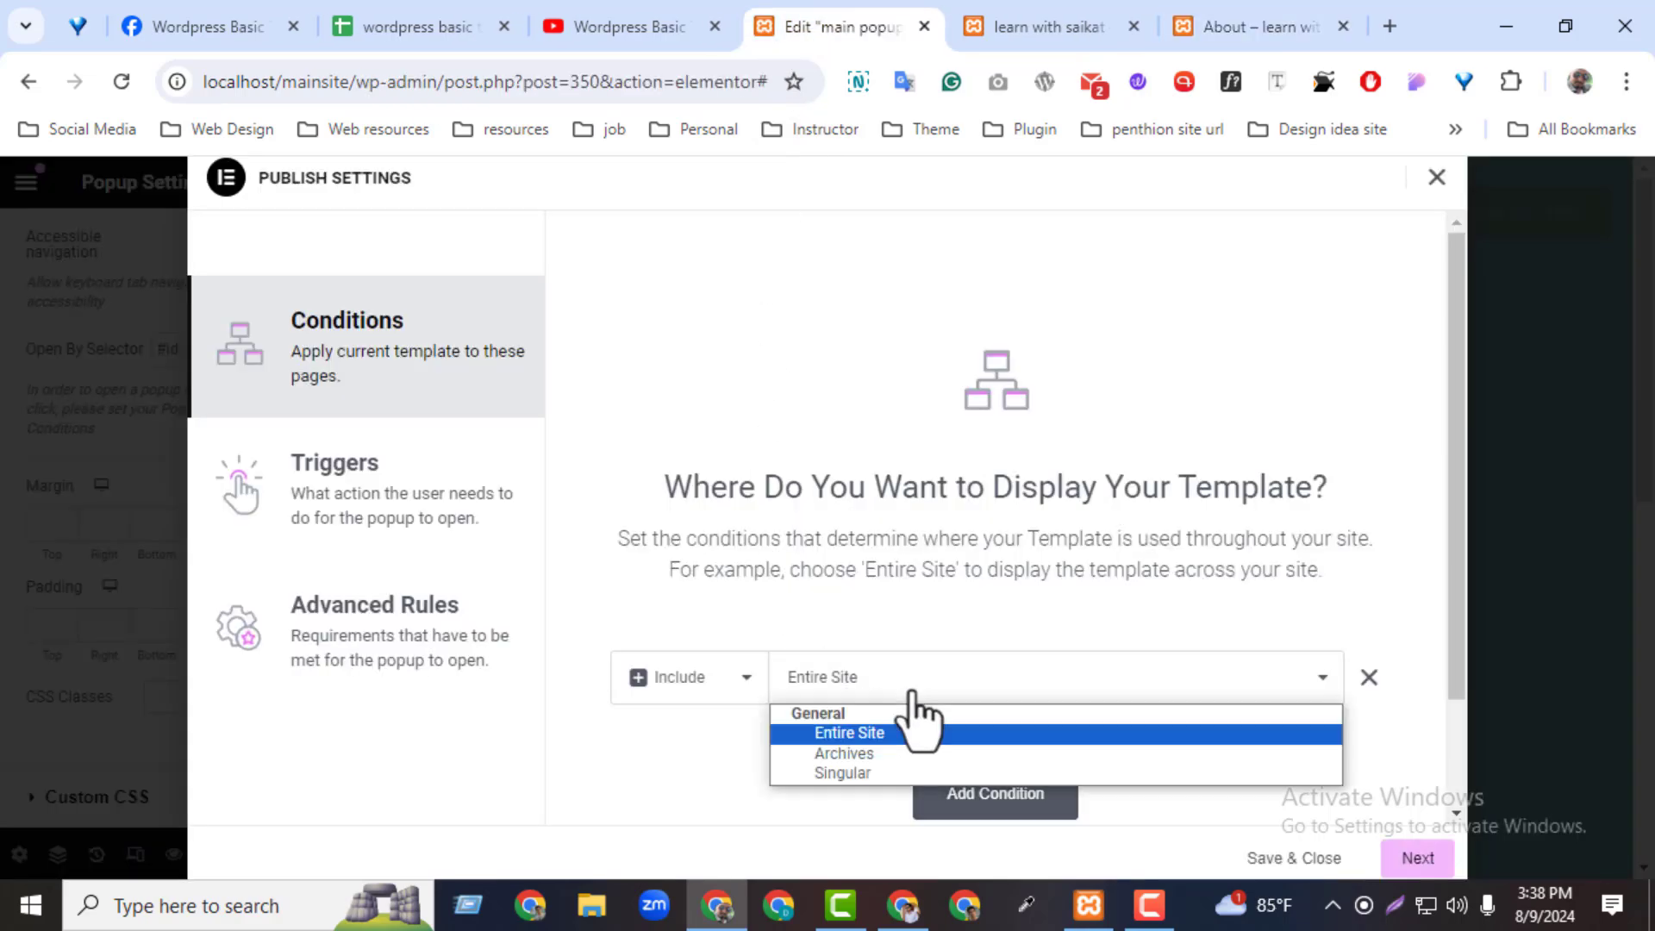
pyautogui.click(905, 773)
pyautogui.click(1203, 687)
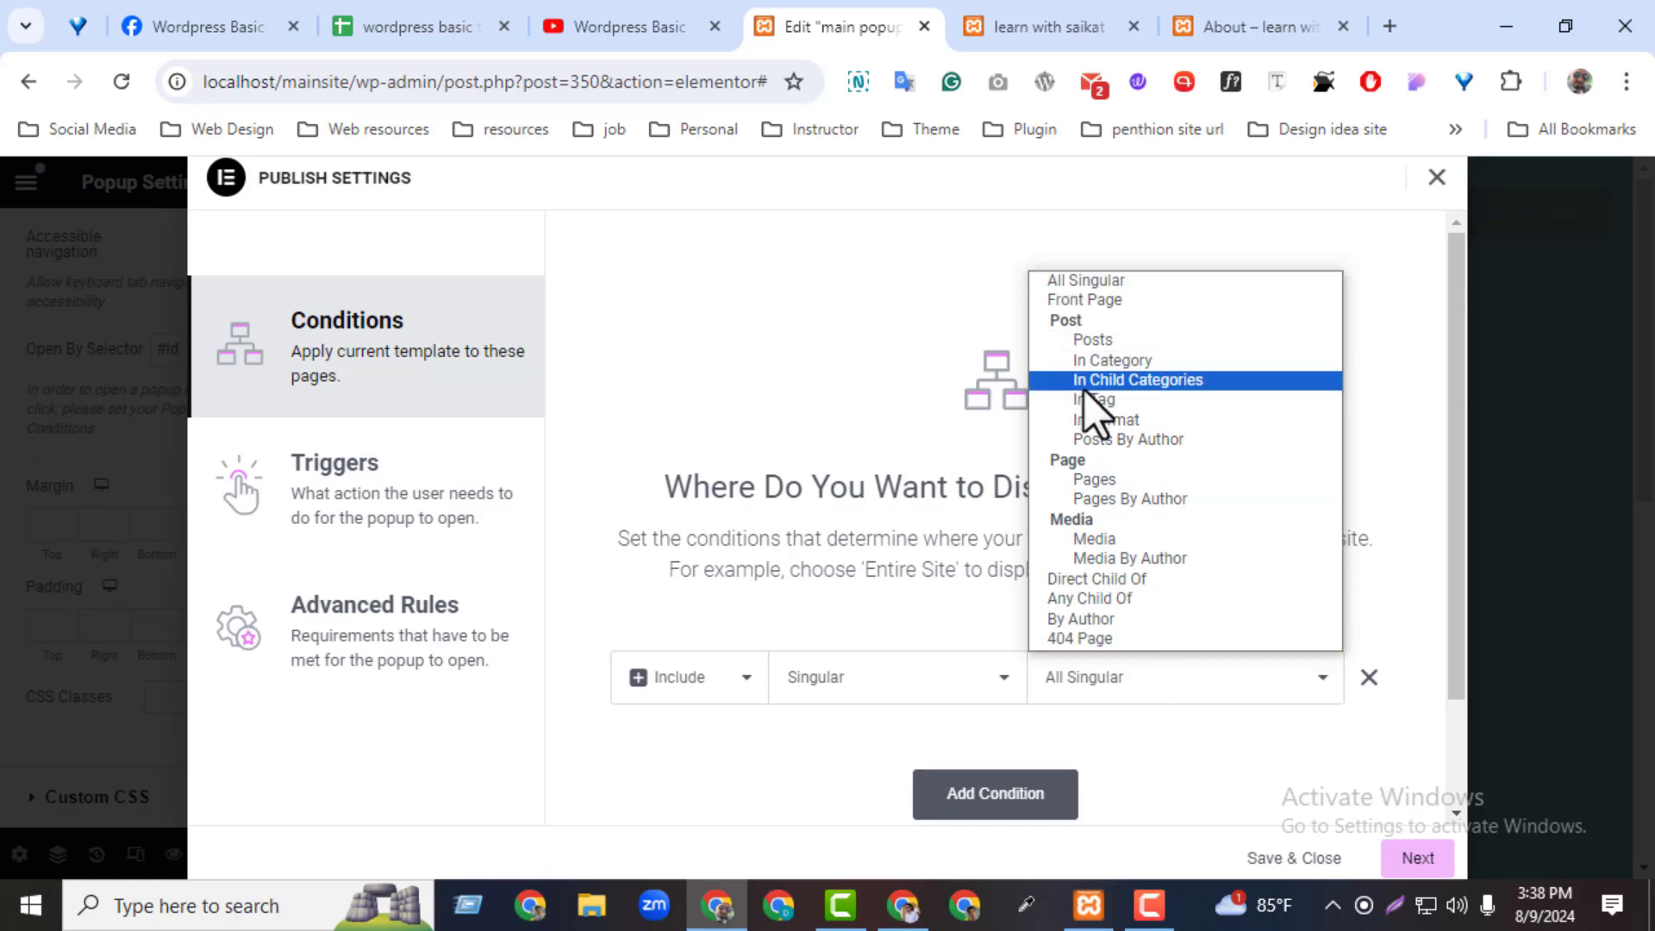
pyautogui.click(1093, 480)
pyautogui.click(1194, 692)
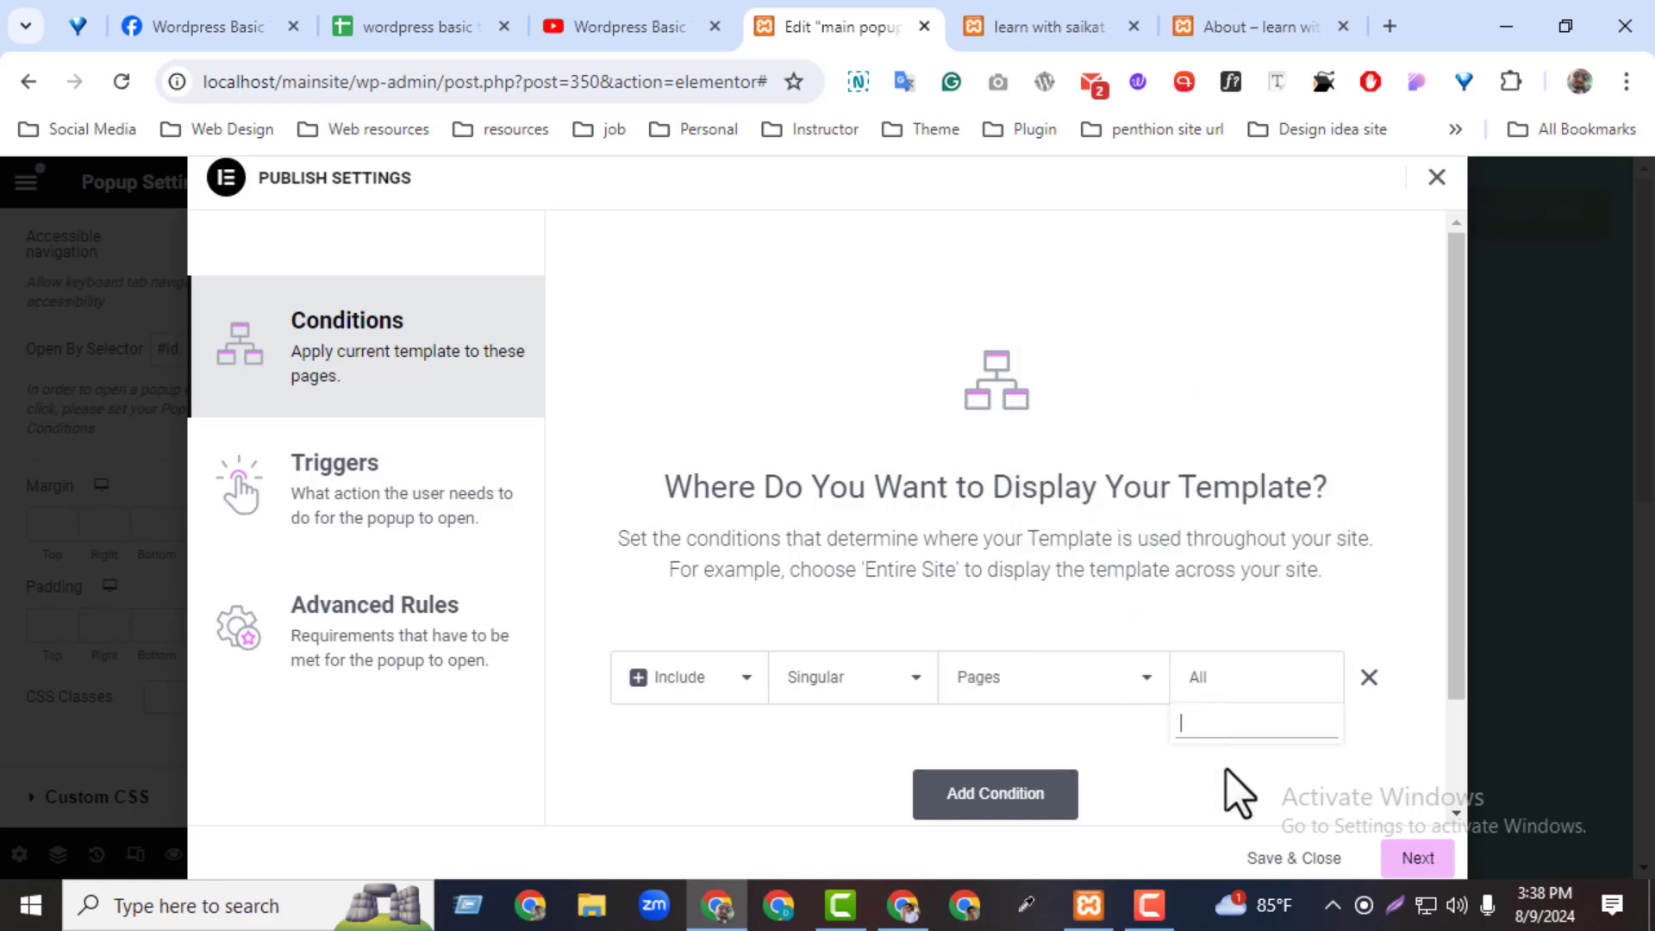
pyautogui.write('conta')
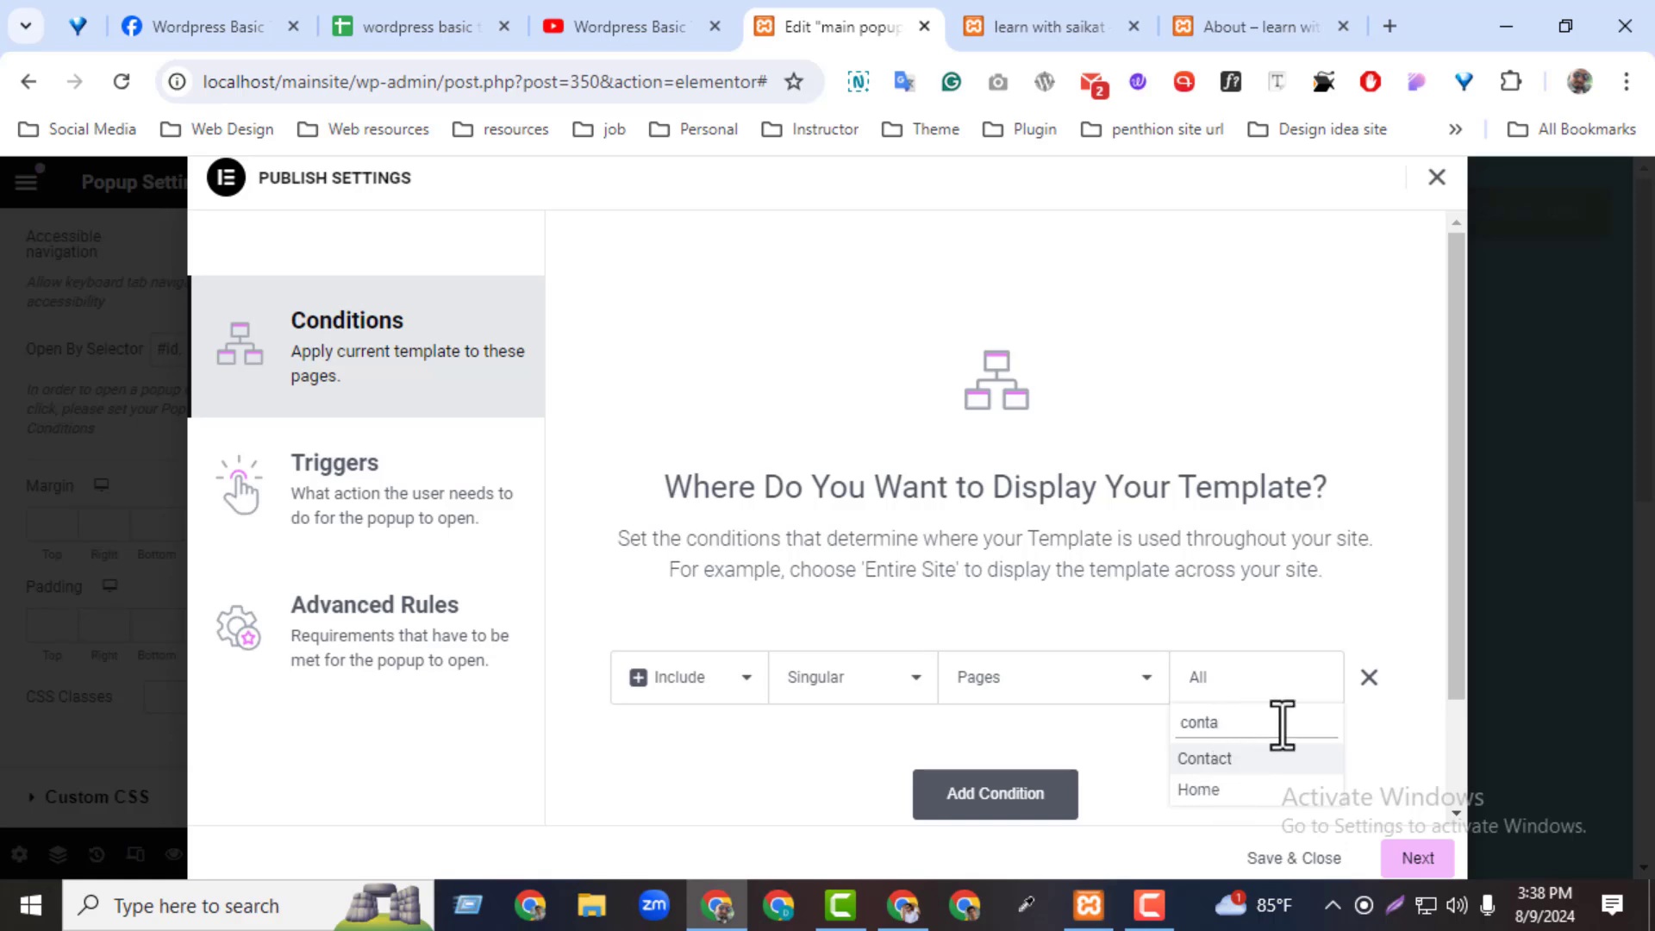
pyautogui.click(1369, 677)
pyautogui.click(1017, 770)
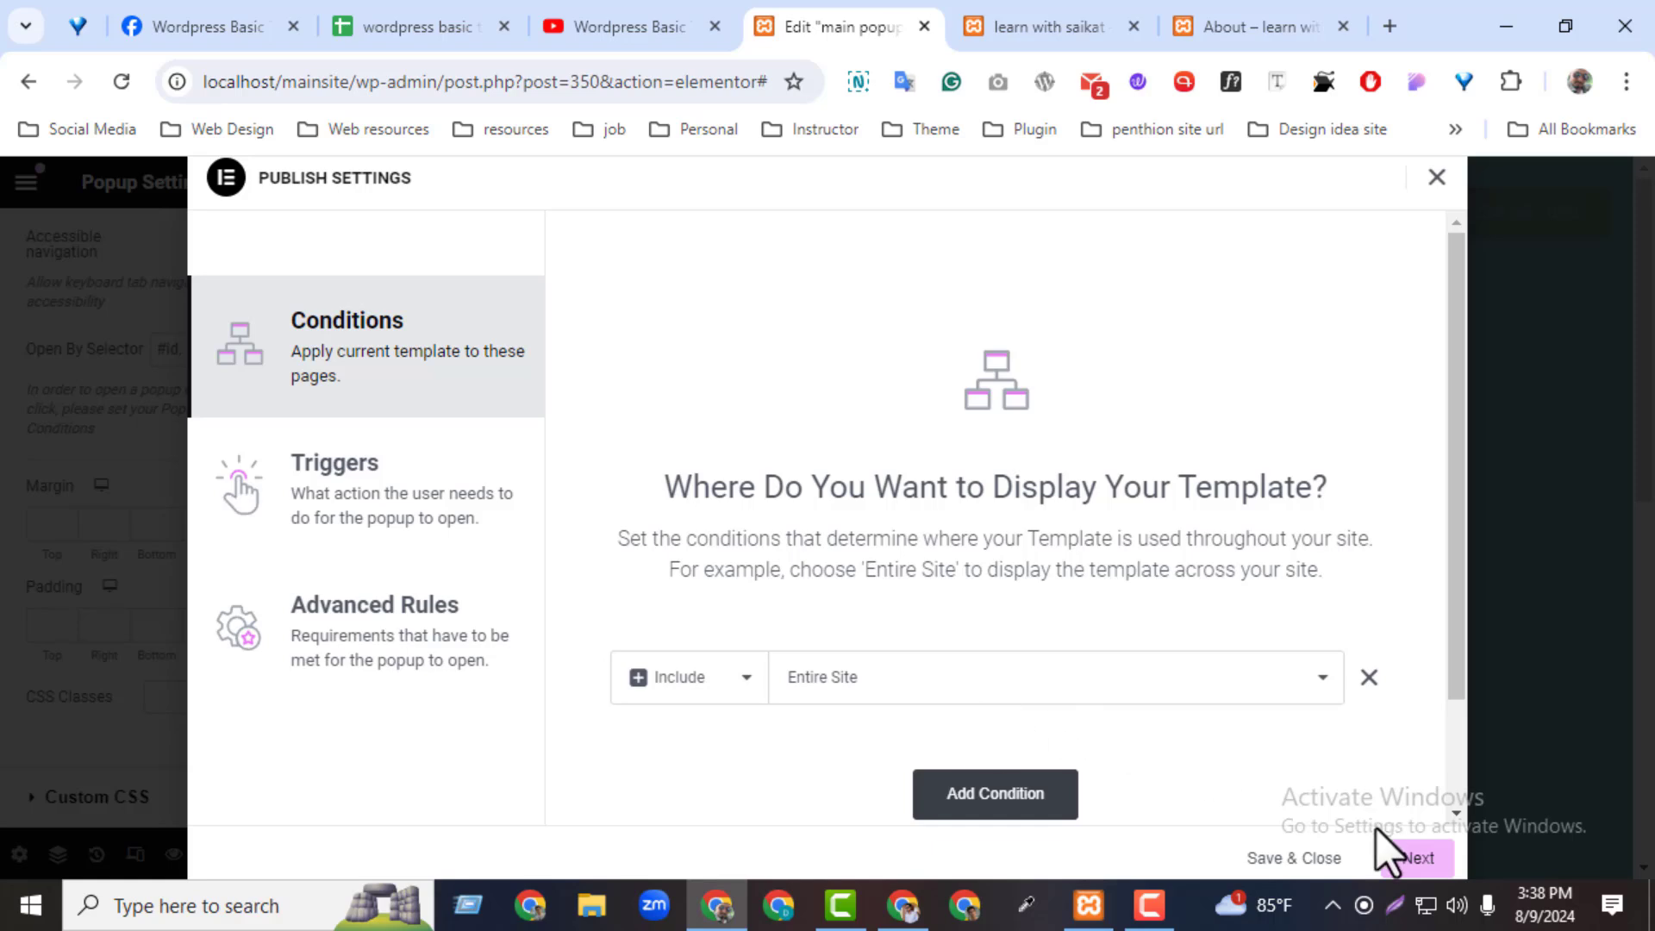
# Enable the On Page Load trigger within 10 seconds, leave the advanced rules off, and save to publish the popup
pyautogui.click(1408, 873)
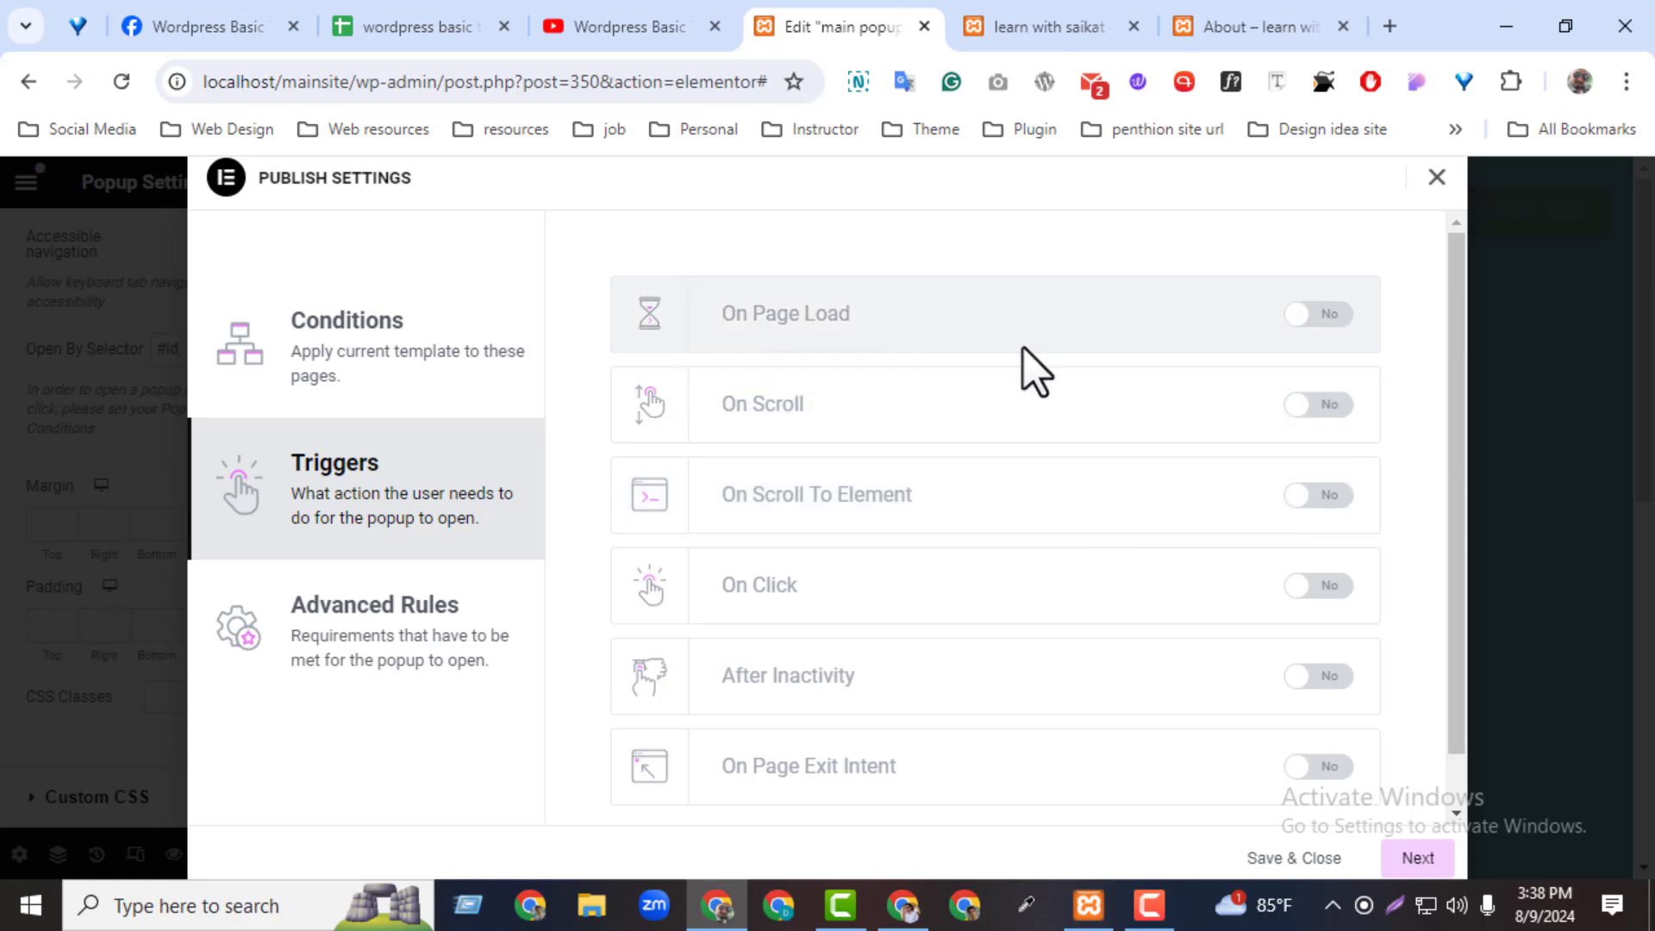
pyautogui.click(1303, 319)
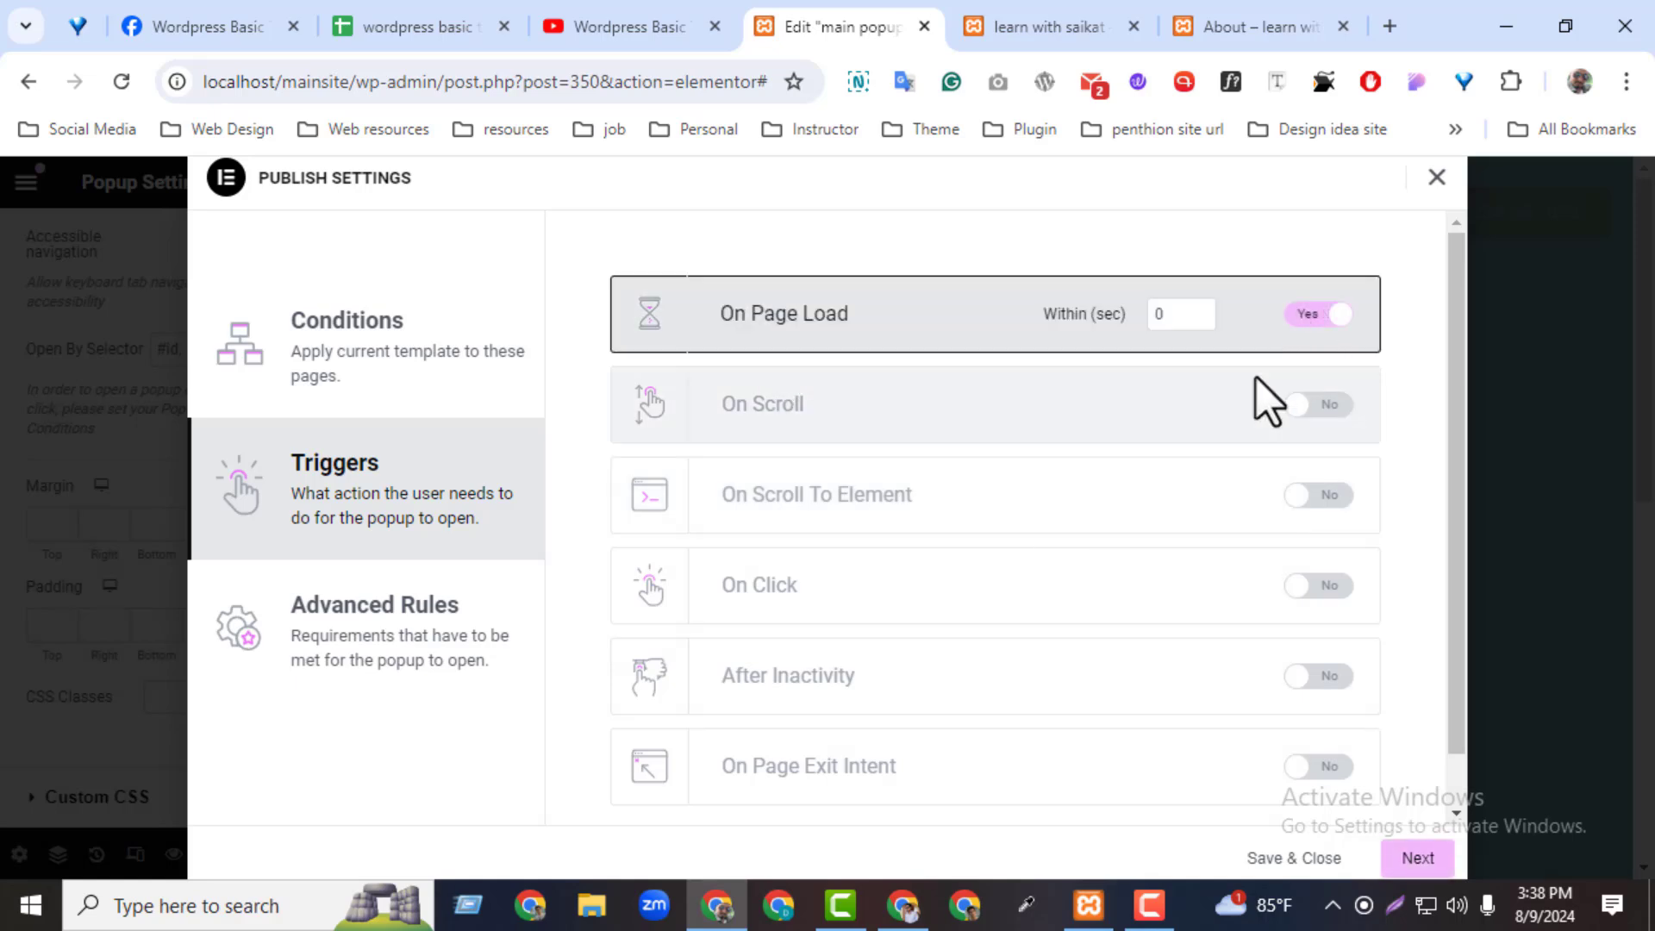
pyautogui.moveTo(1175, 316); pyautogui.dragTo(1126, 314)
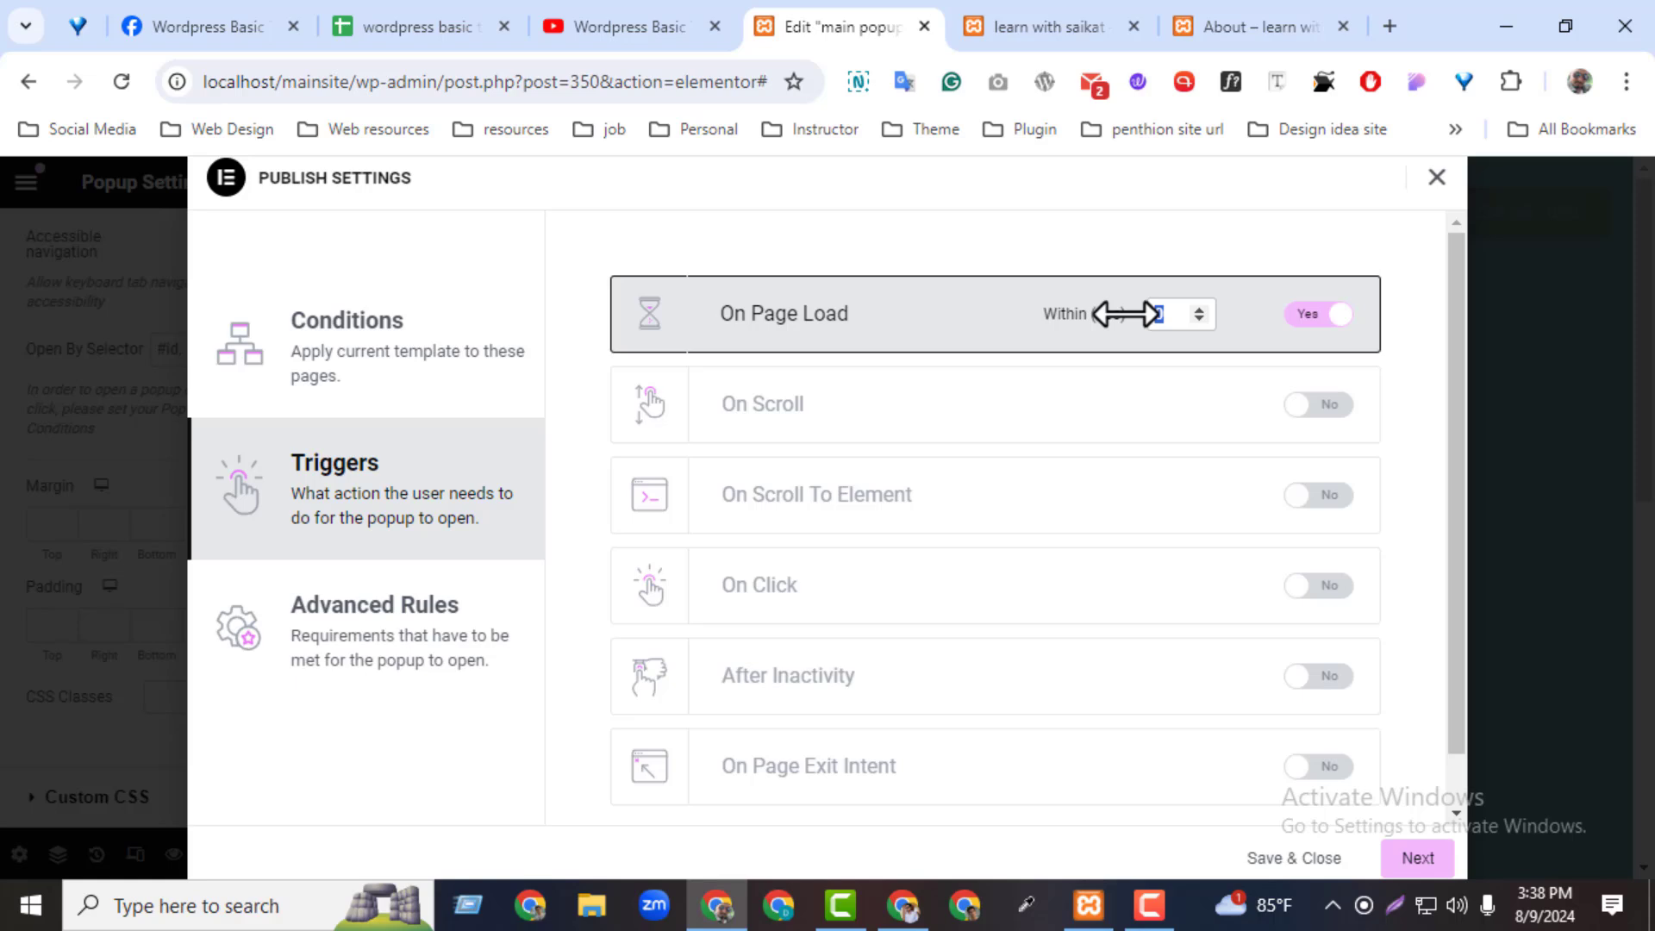
pyautogui.write('10')
pyautogui.click(1405, 857)
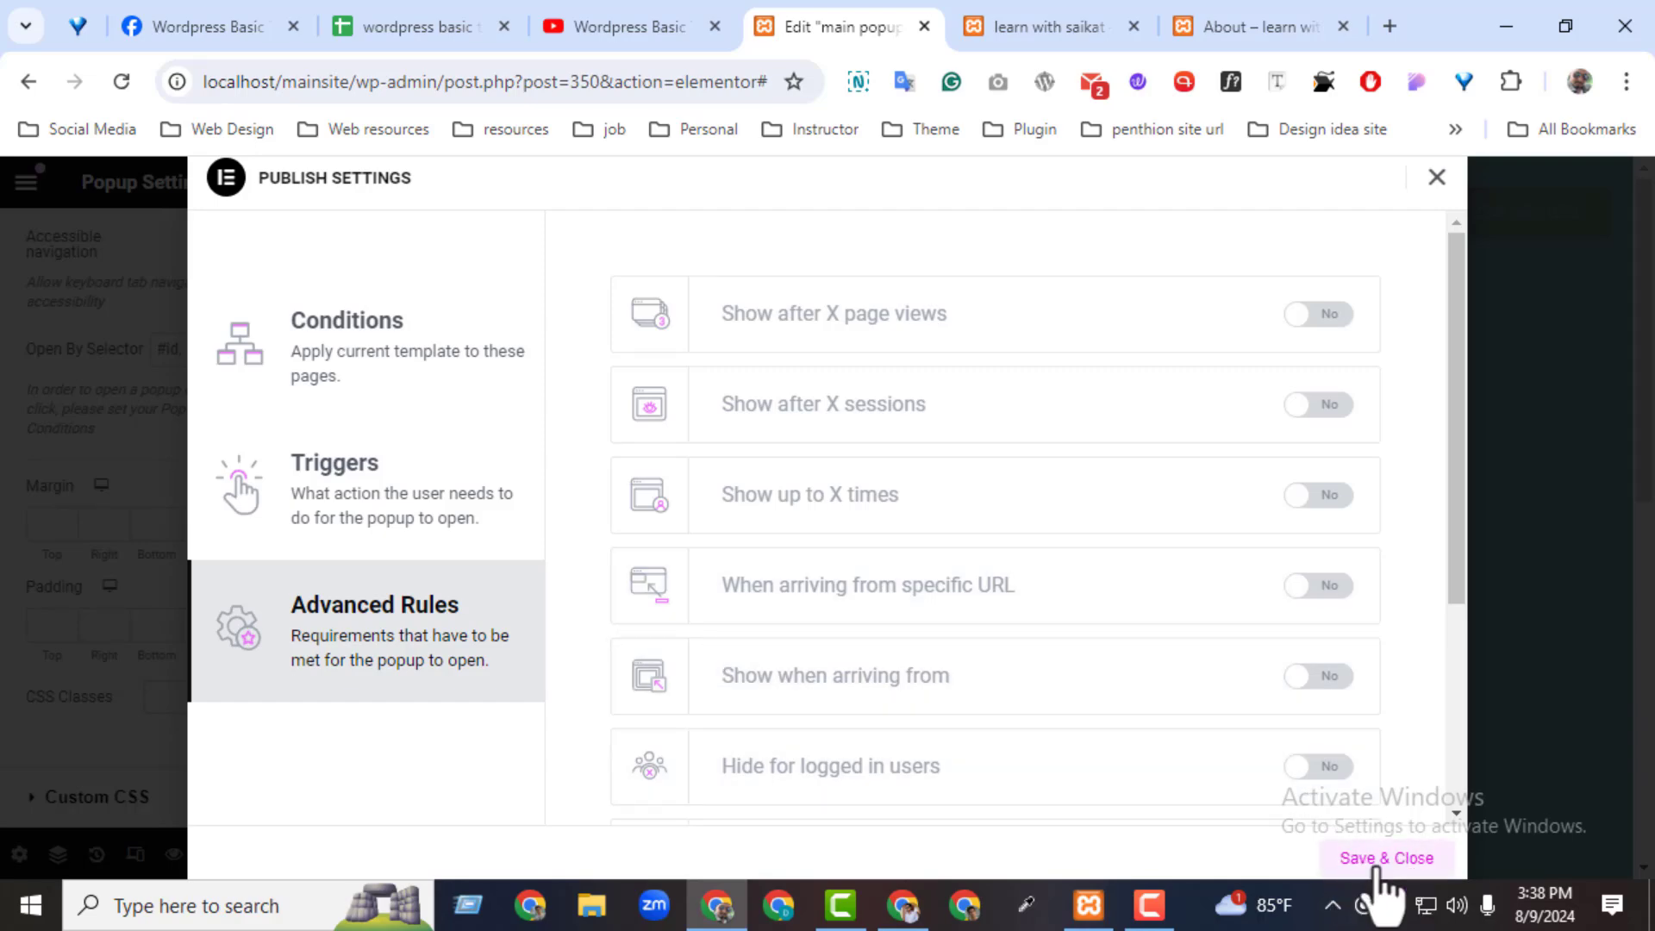
pyautogui.click(1386, 858)
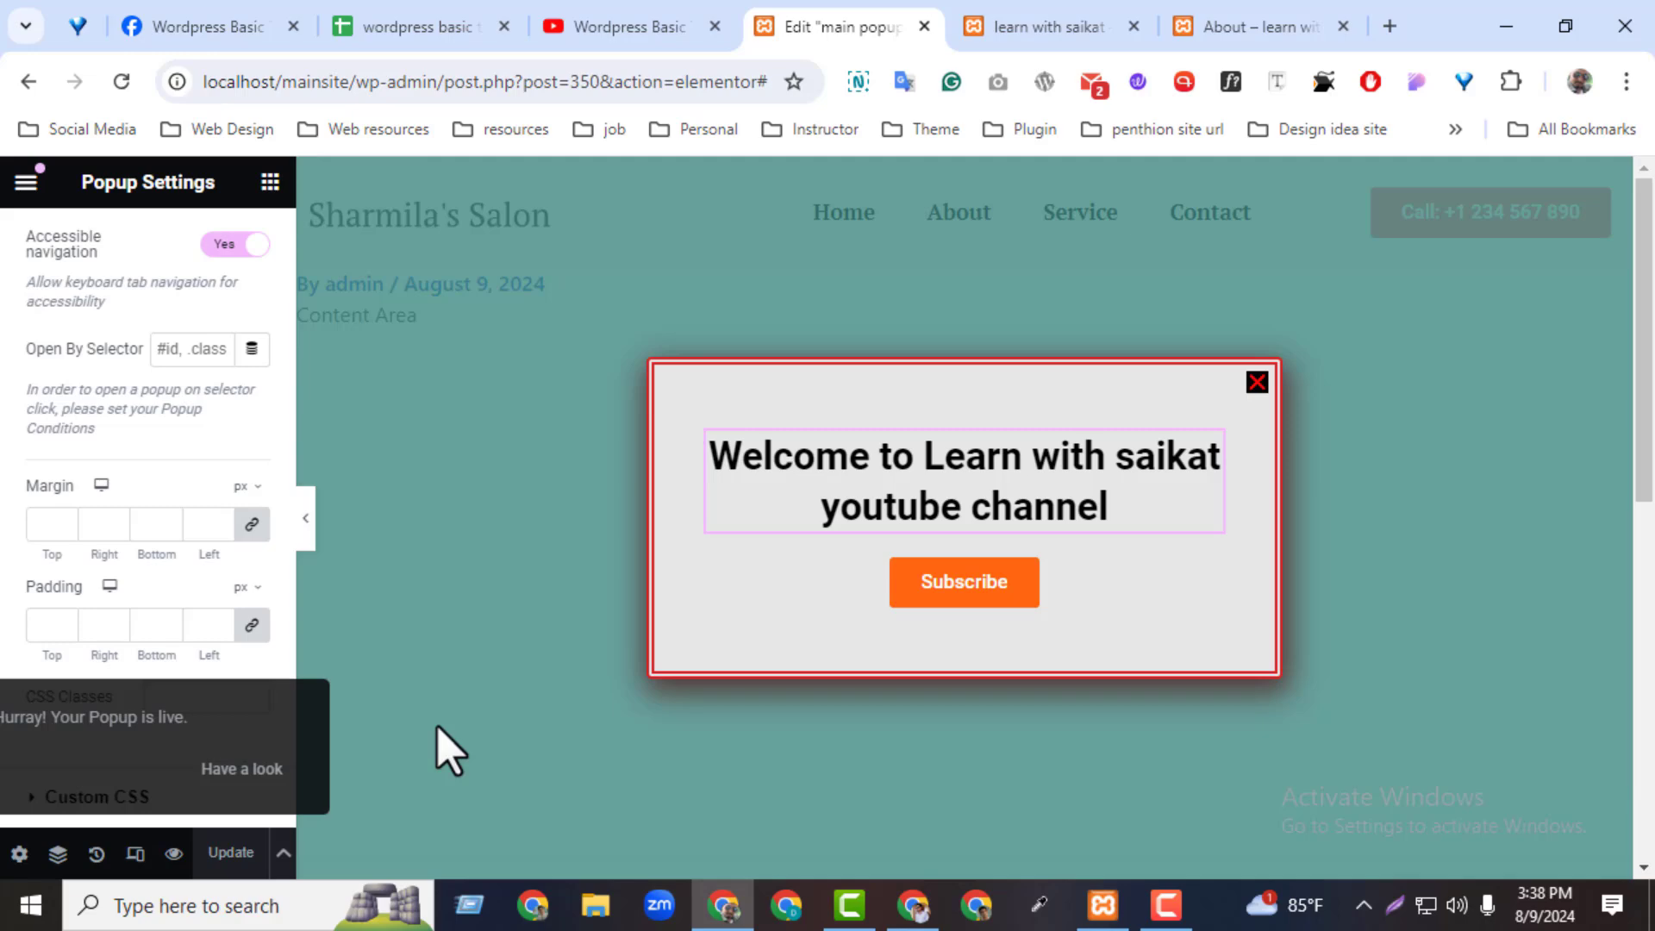
# Check the popup on the reloaded live home page and on the Contact page, closing it each time
pyautogui.click(1000, 20)
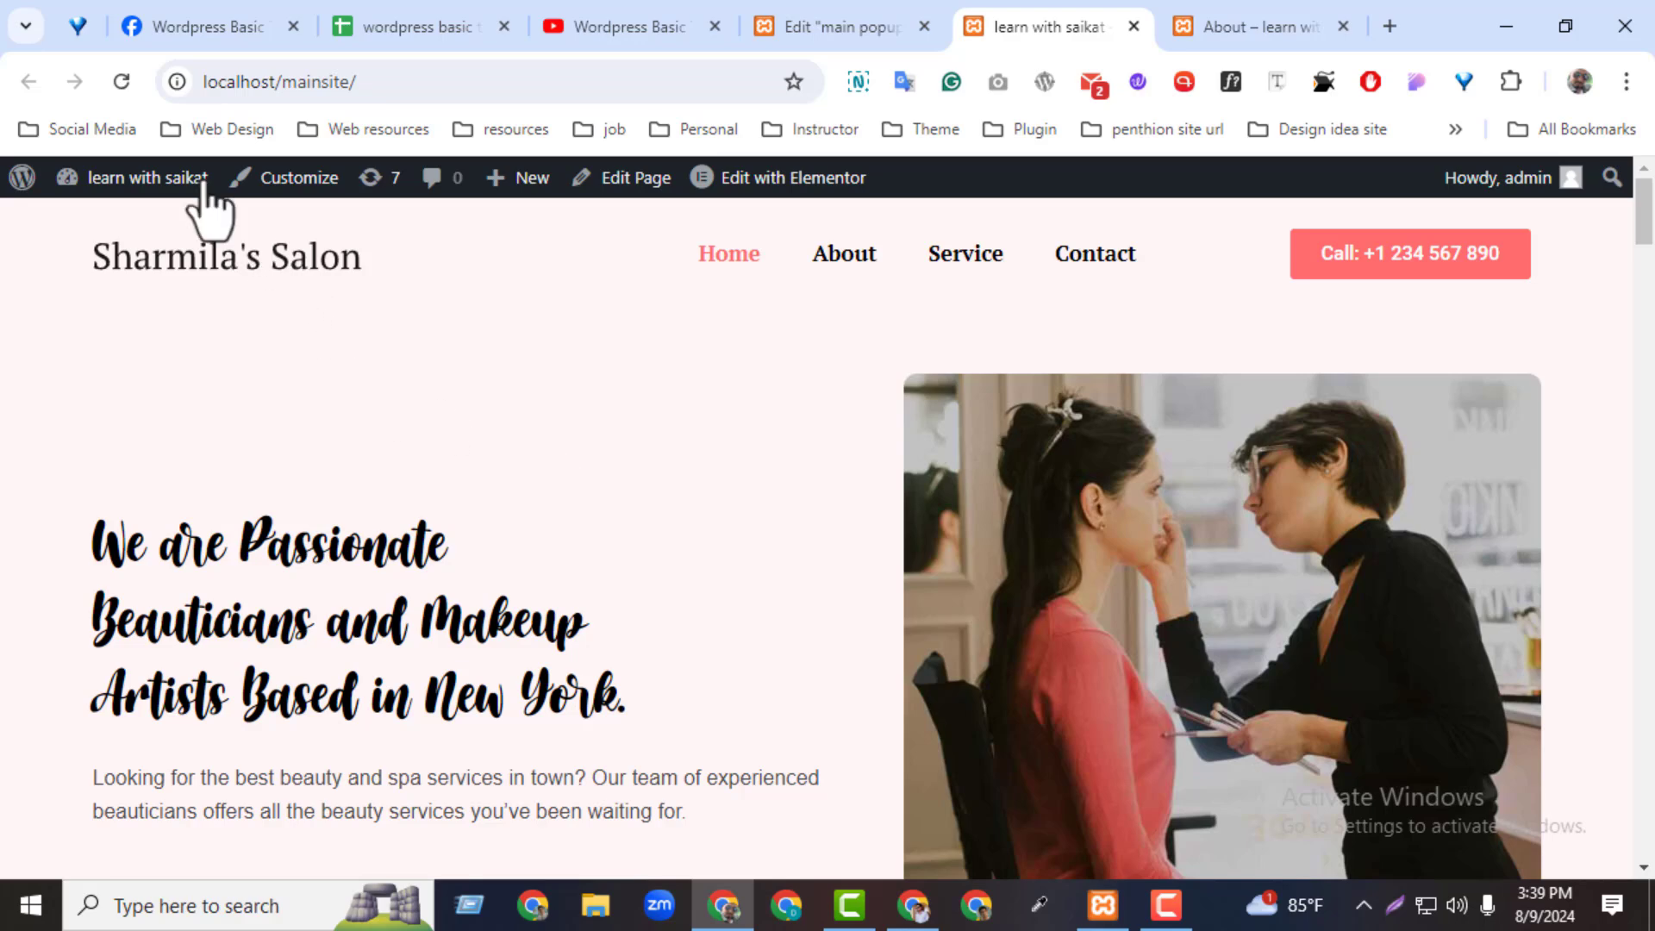
pyautogui.click(120, 82)
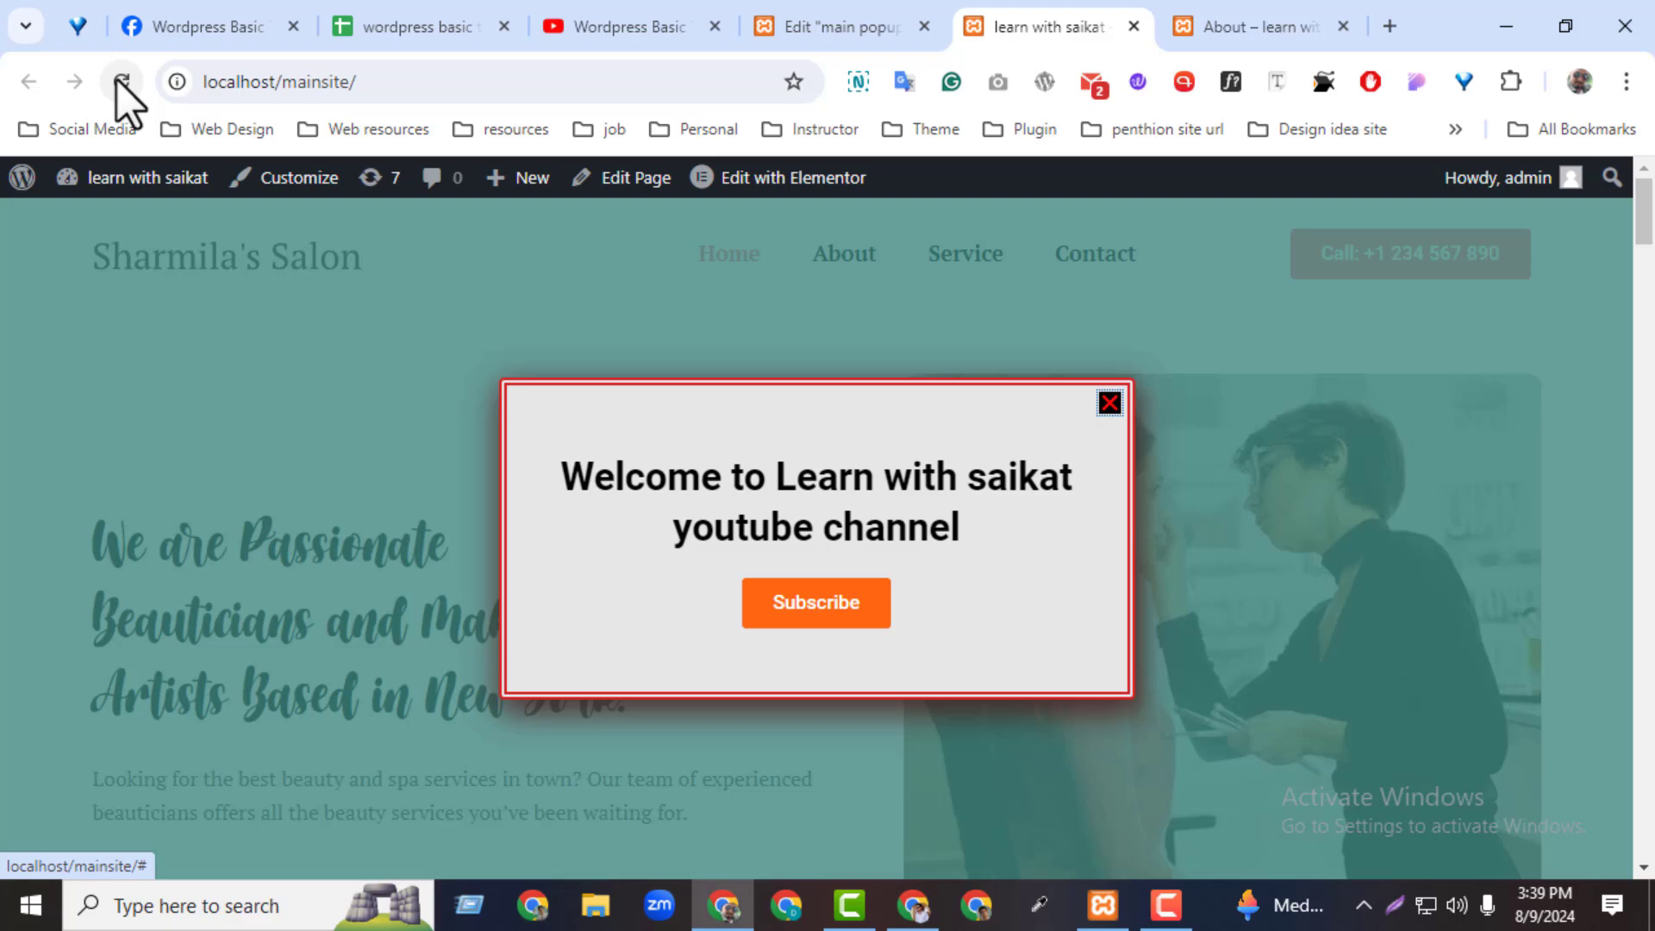
pyautogui.click(1110, 403)
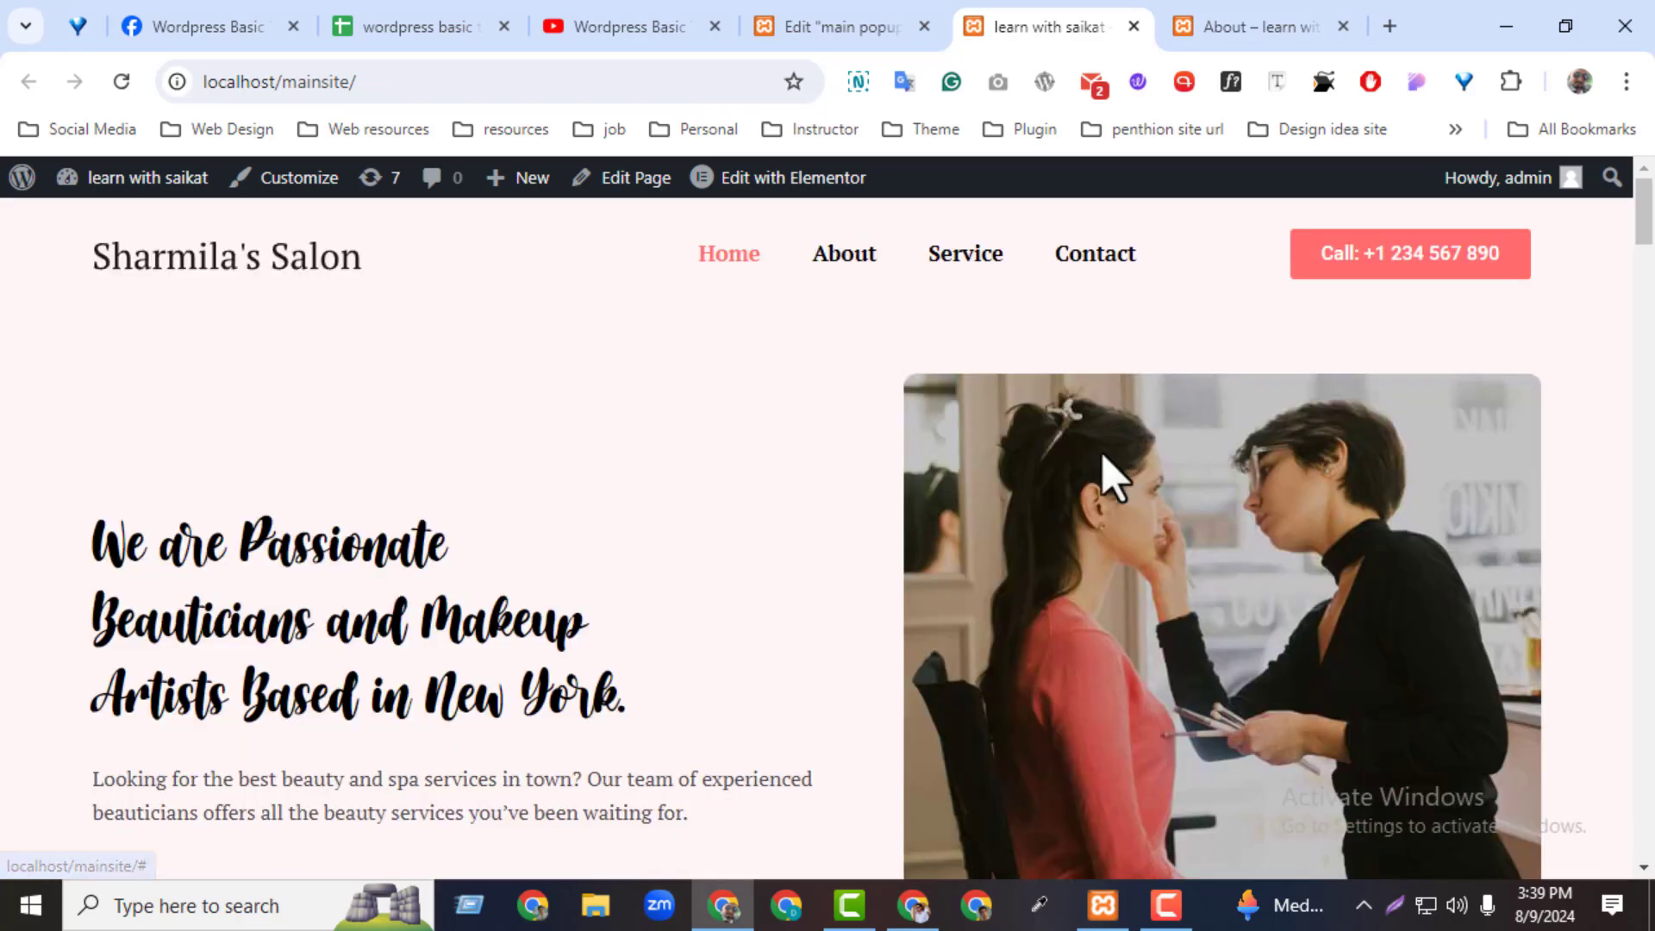
pyautogui.click(1095, 254)
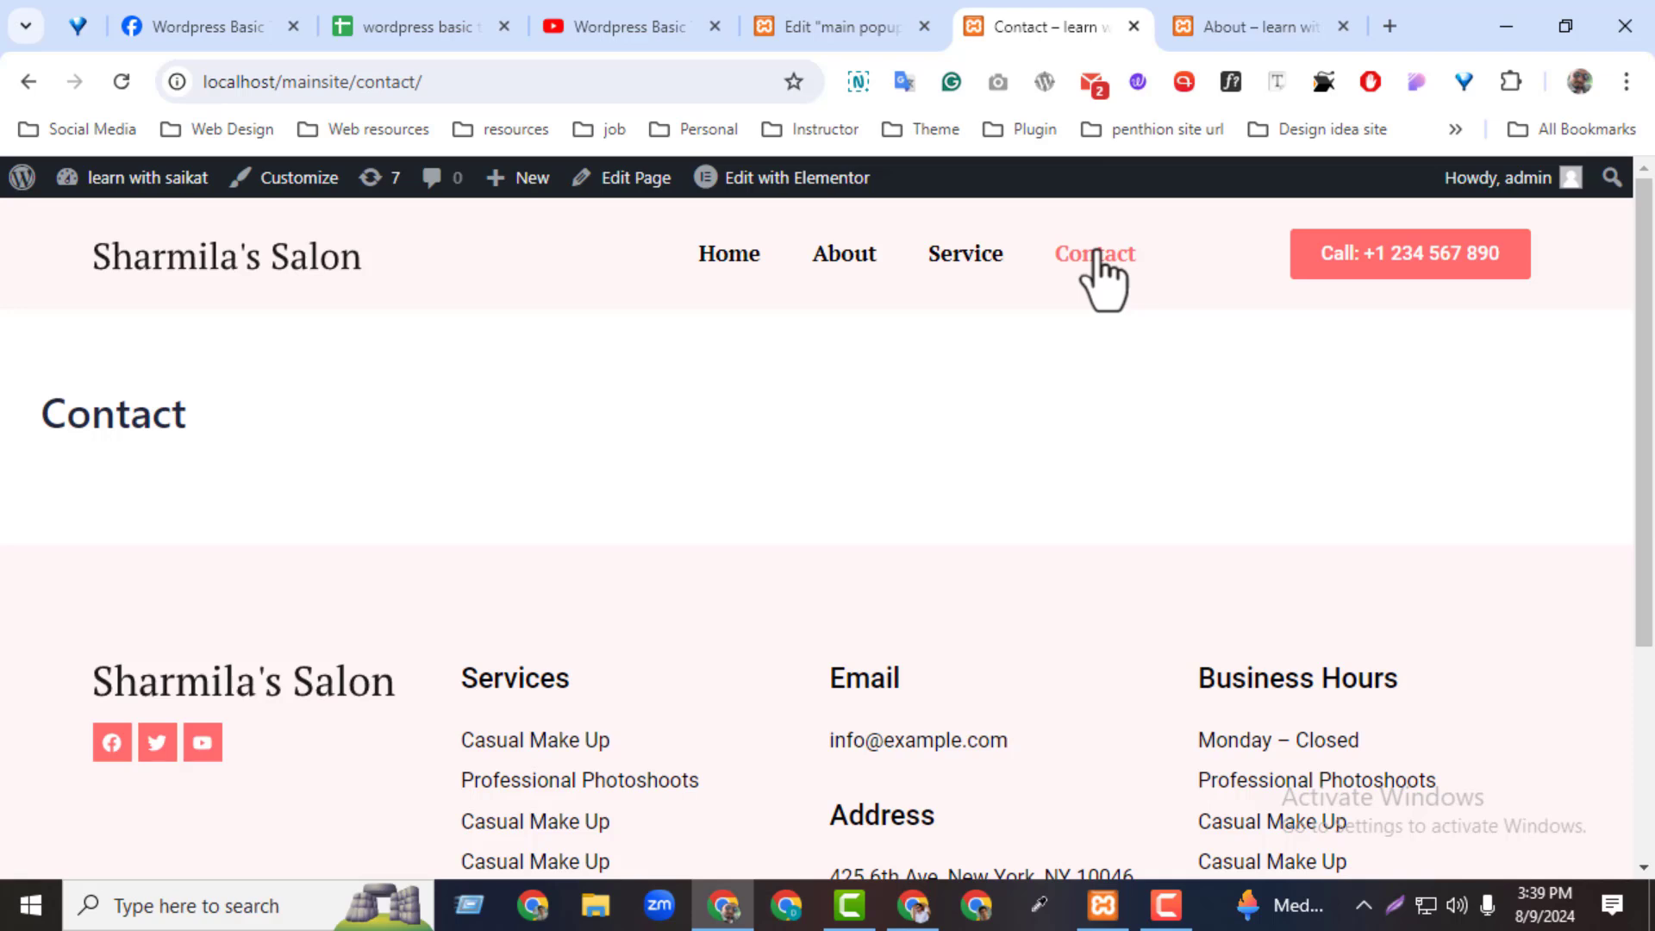
pyautogui.click(1095, 256)
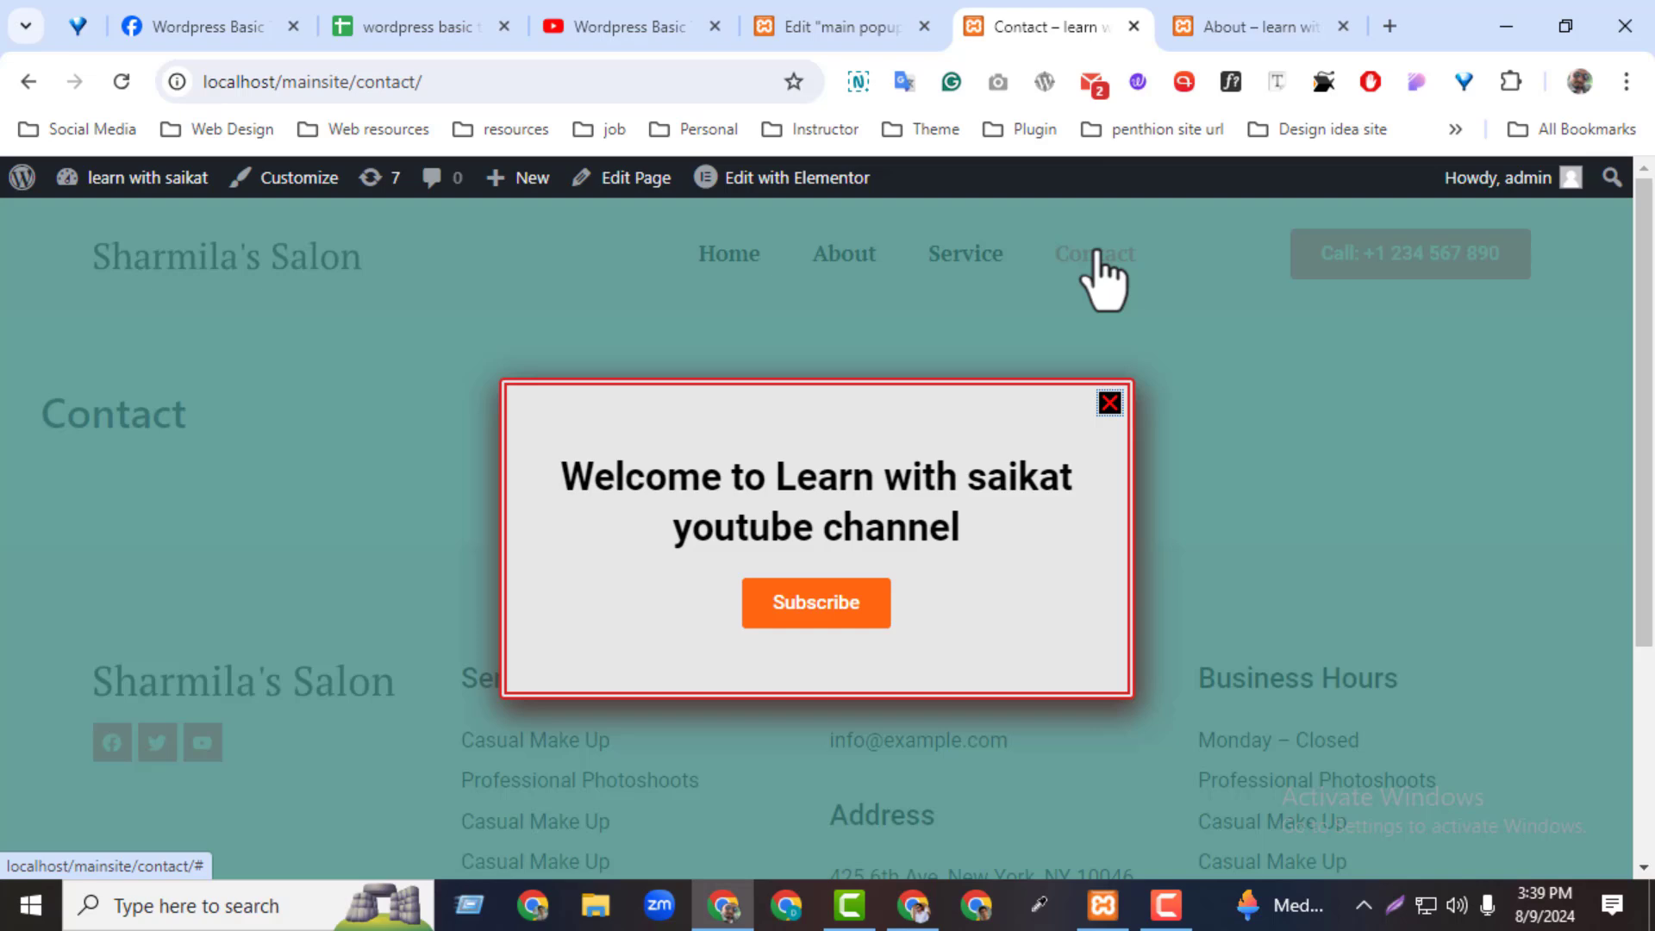
pyautogui.click(1110, 402)
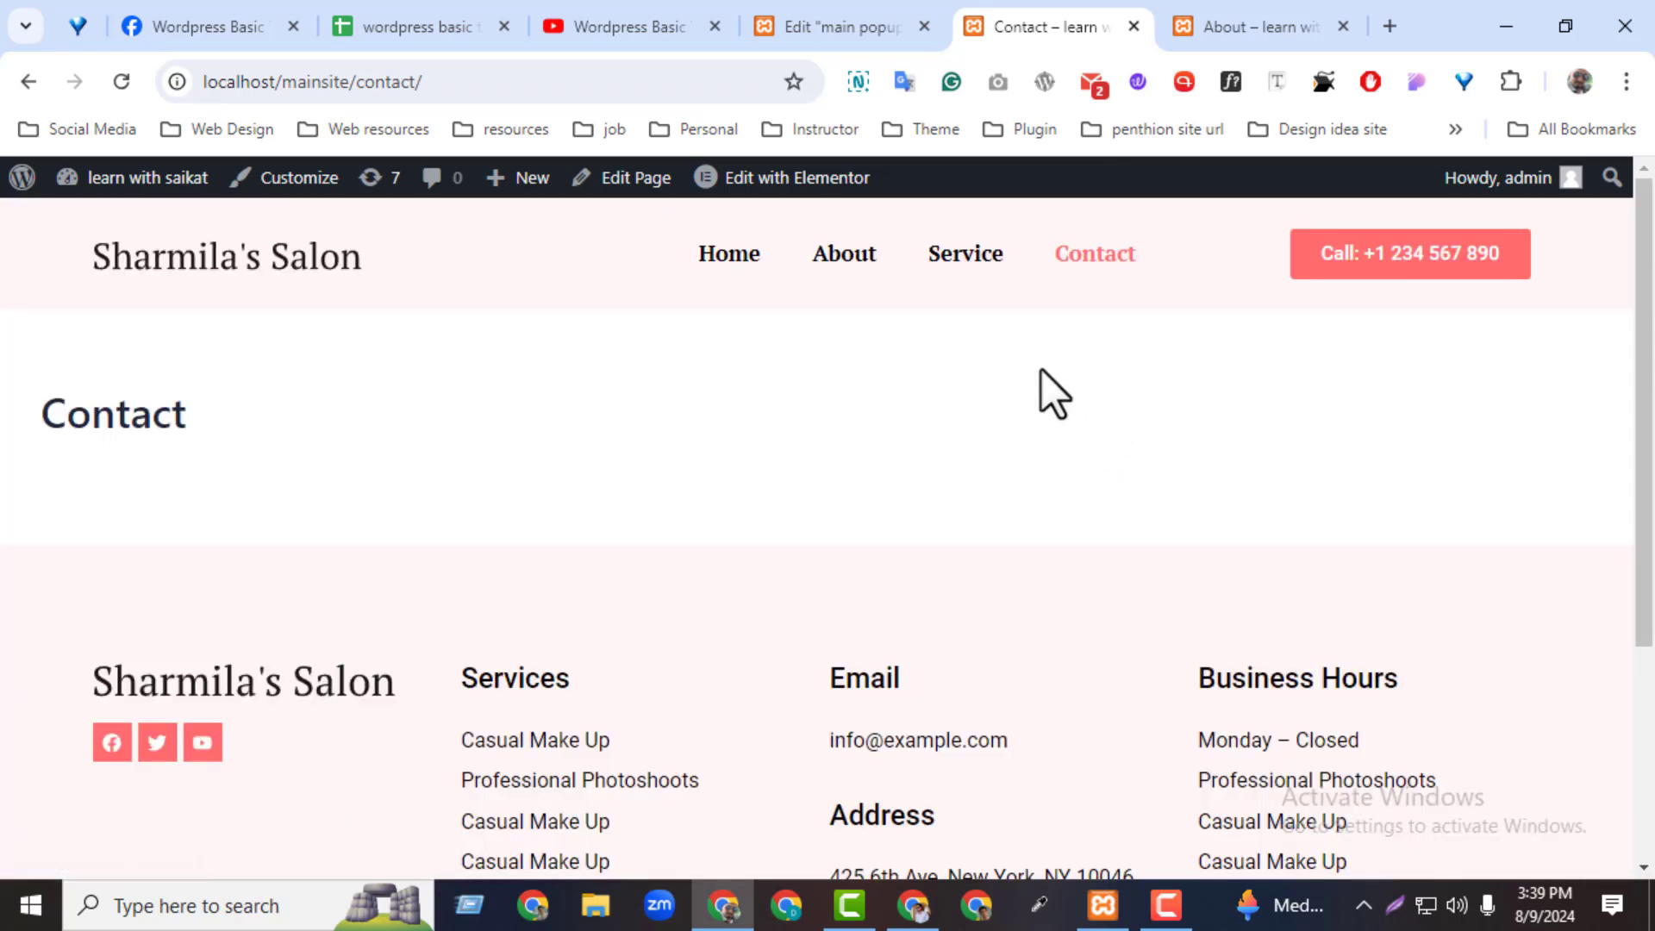
# Reopen the popup's display conditions in the editor and switch its trigger from On Page Load to On Scroll
pyautogui.click(857, 16)
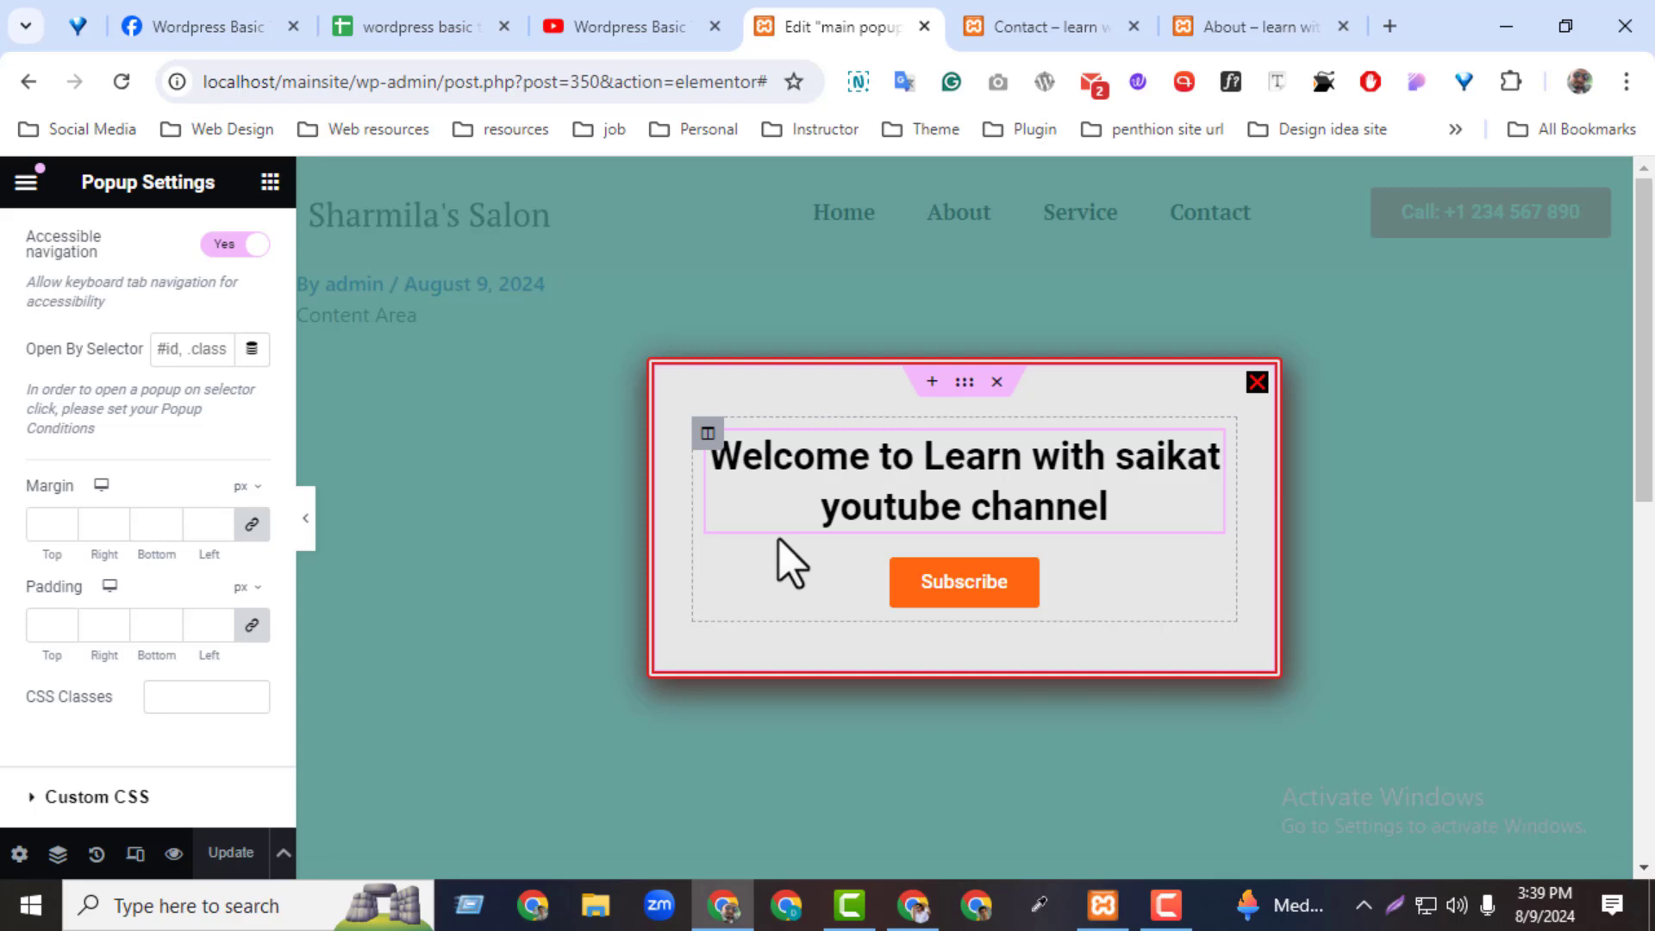
pyautogui.click(283, 853)
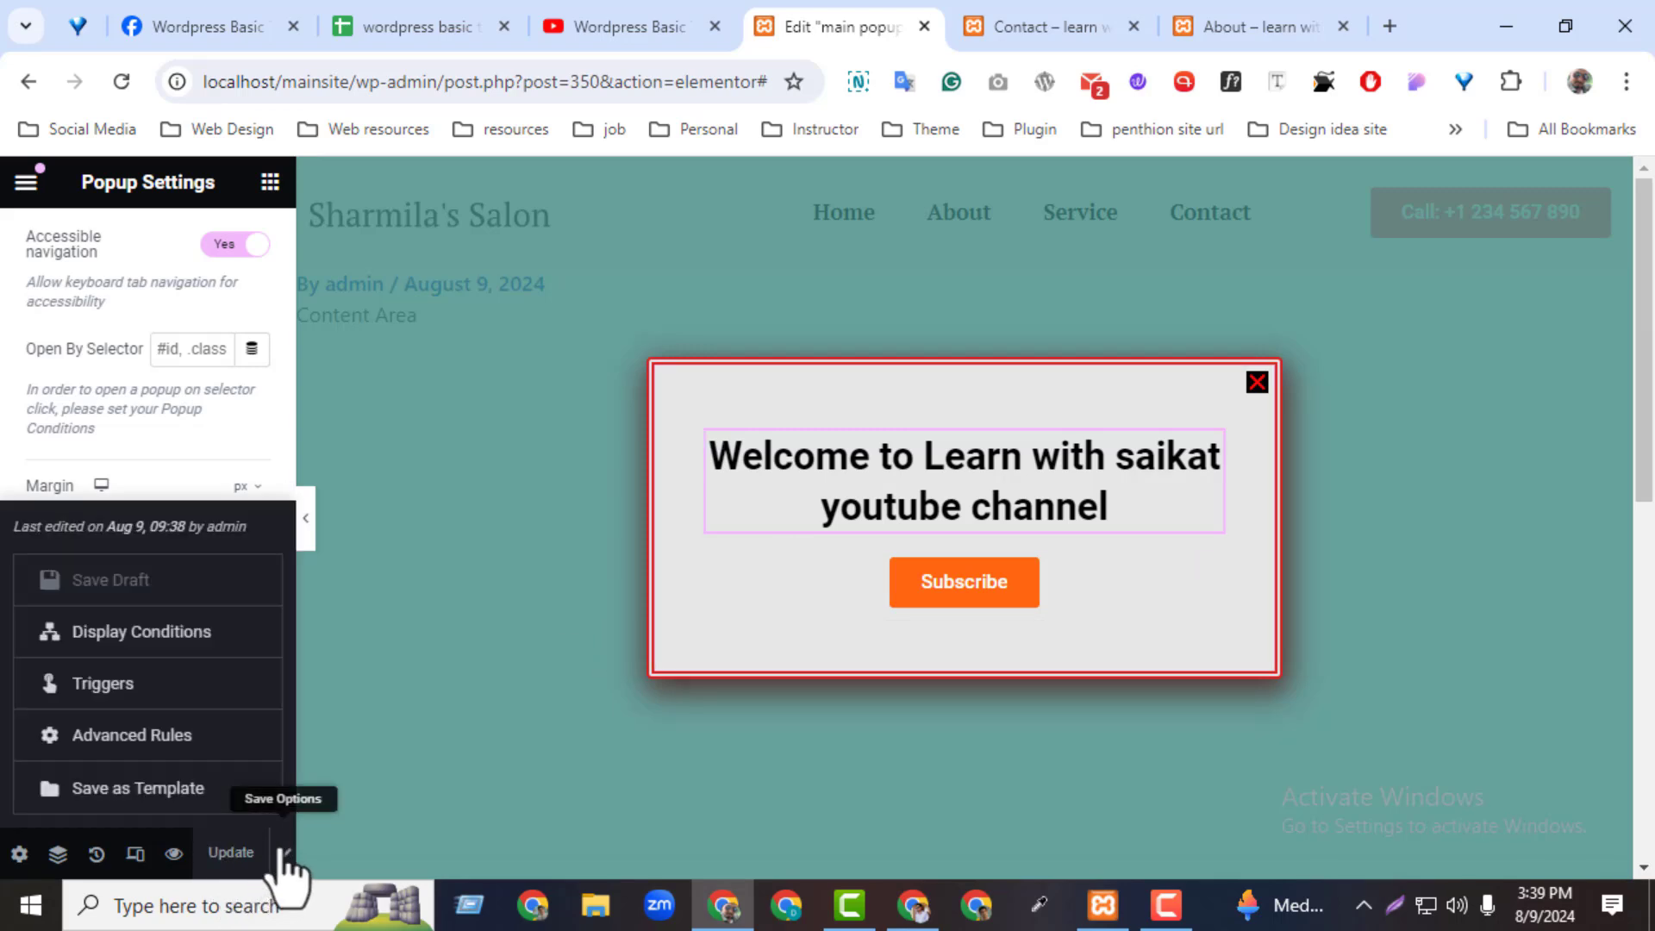
pyautogui.click(141, 638)
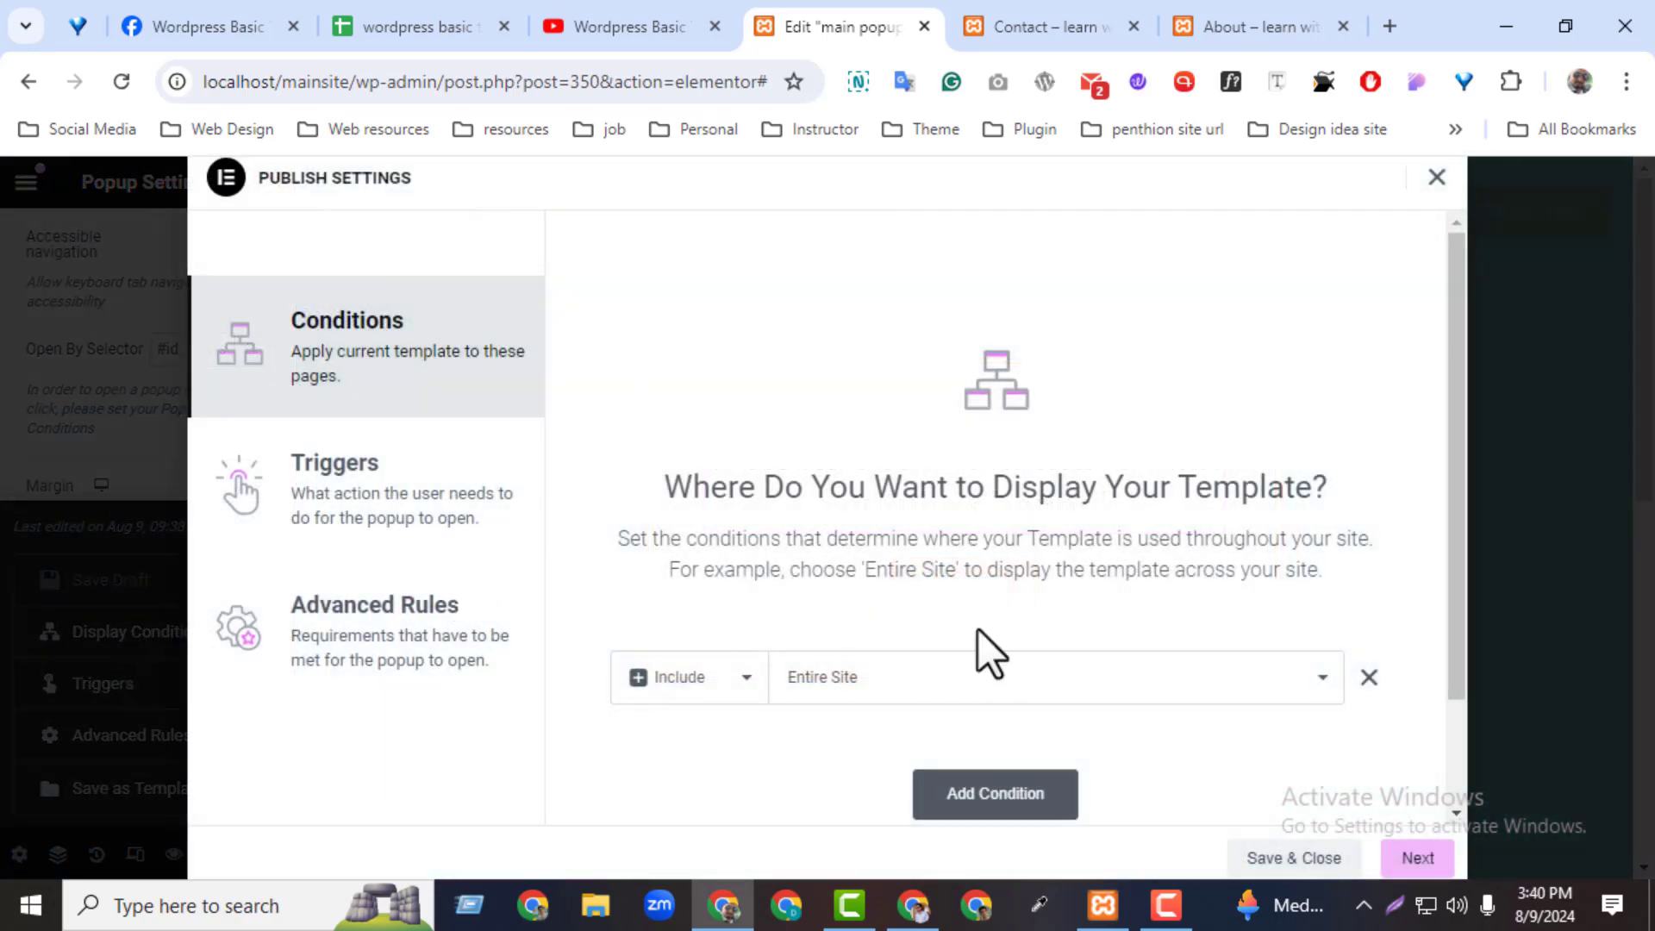
pyautogui.click(1418, 858)
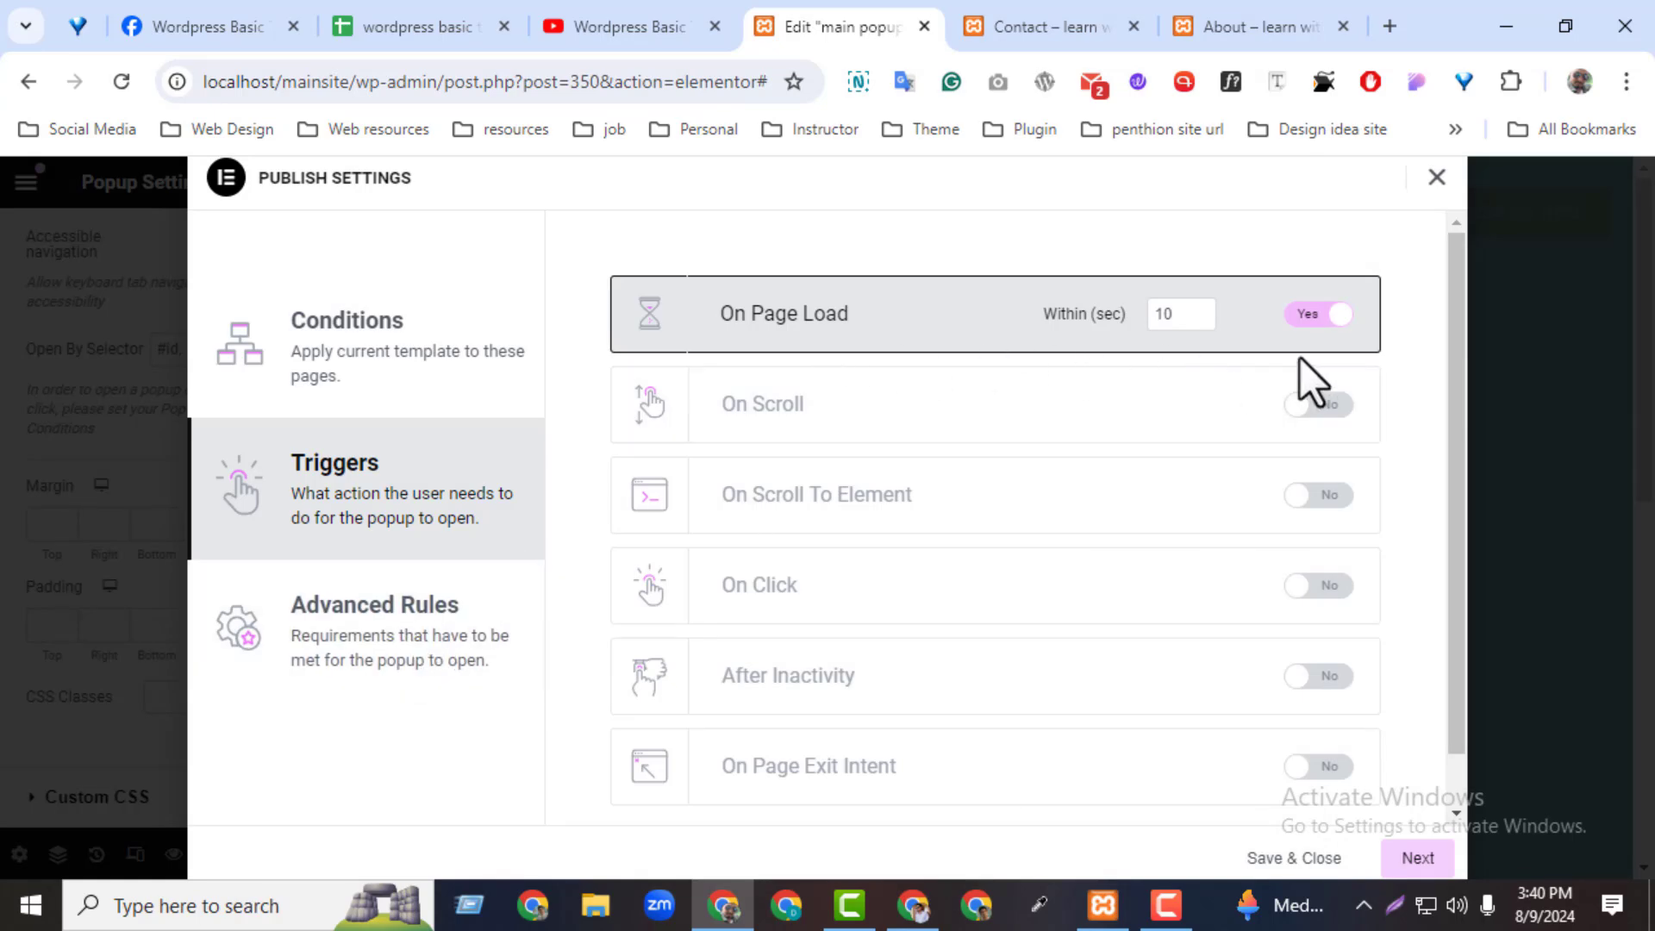
pyautogui.click(1322, 317)
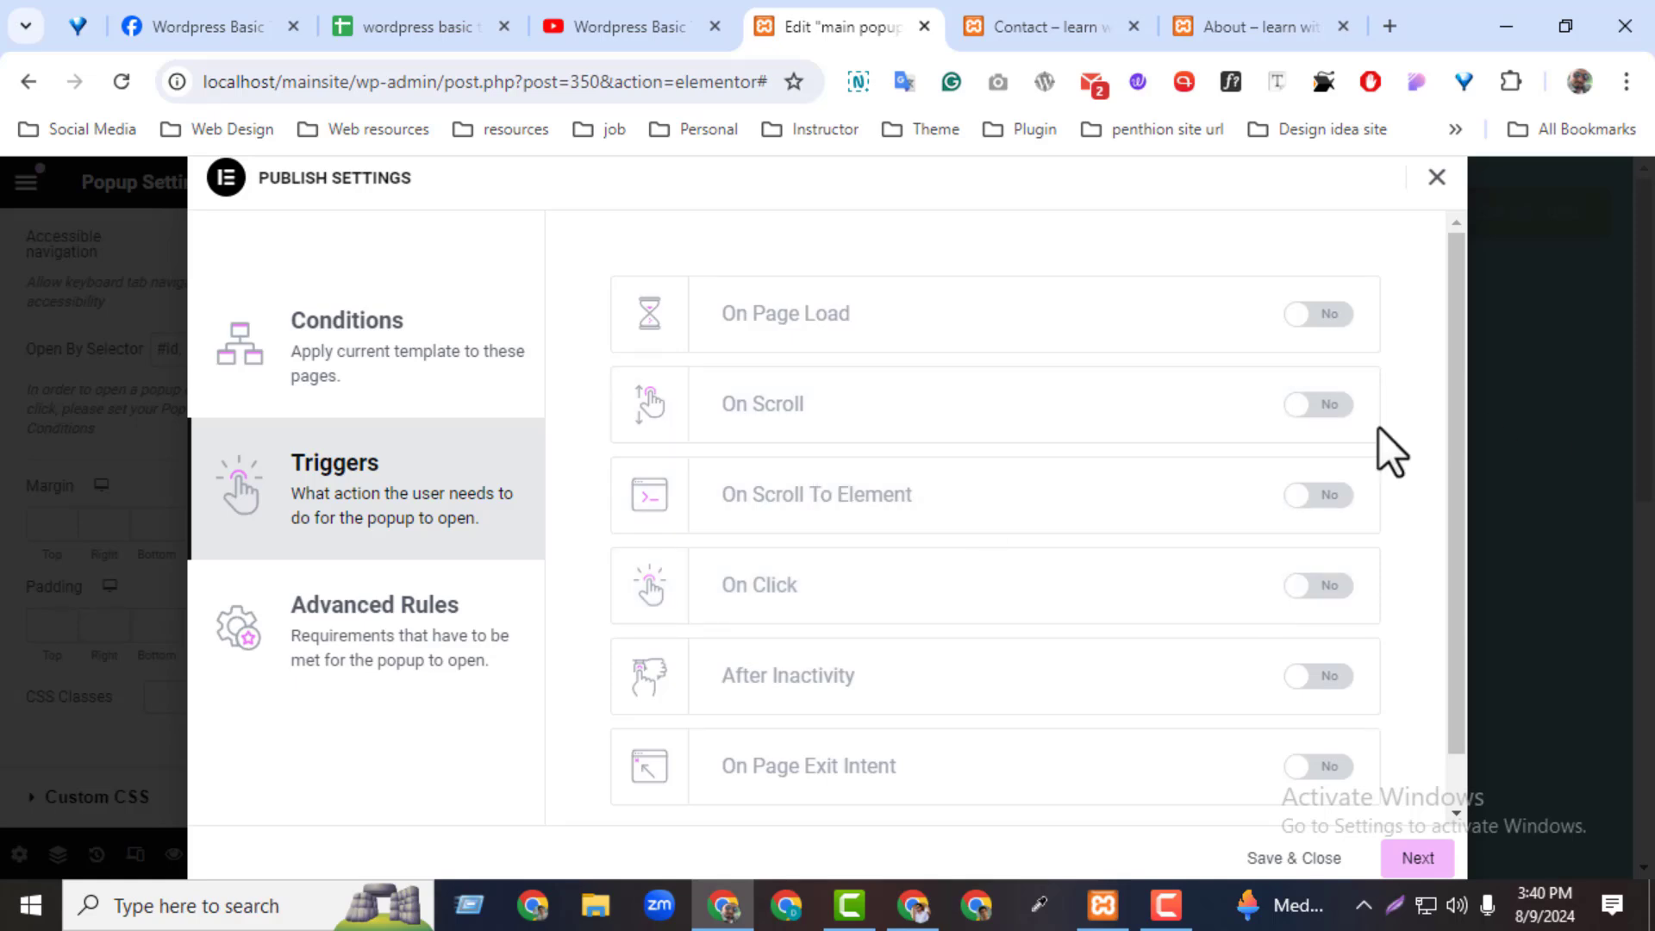
pyautogui.click(1319, 405)
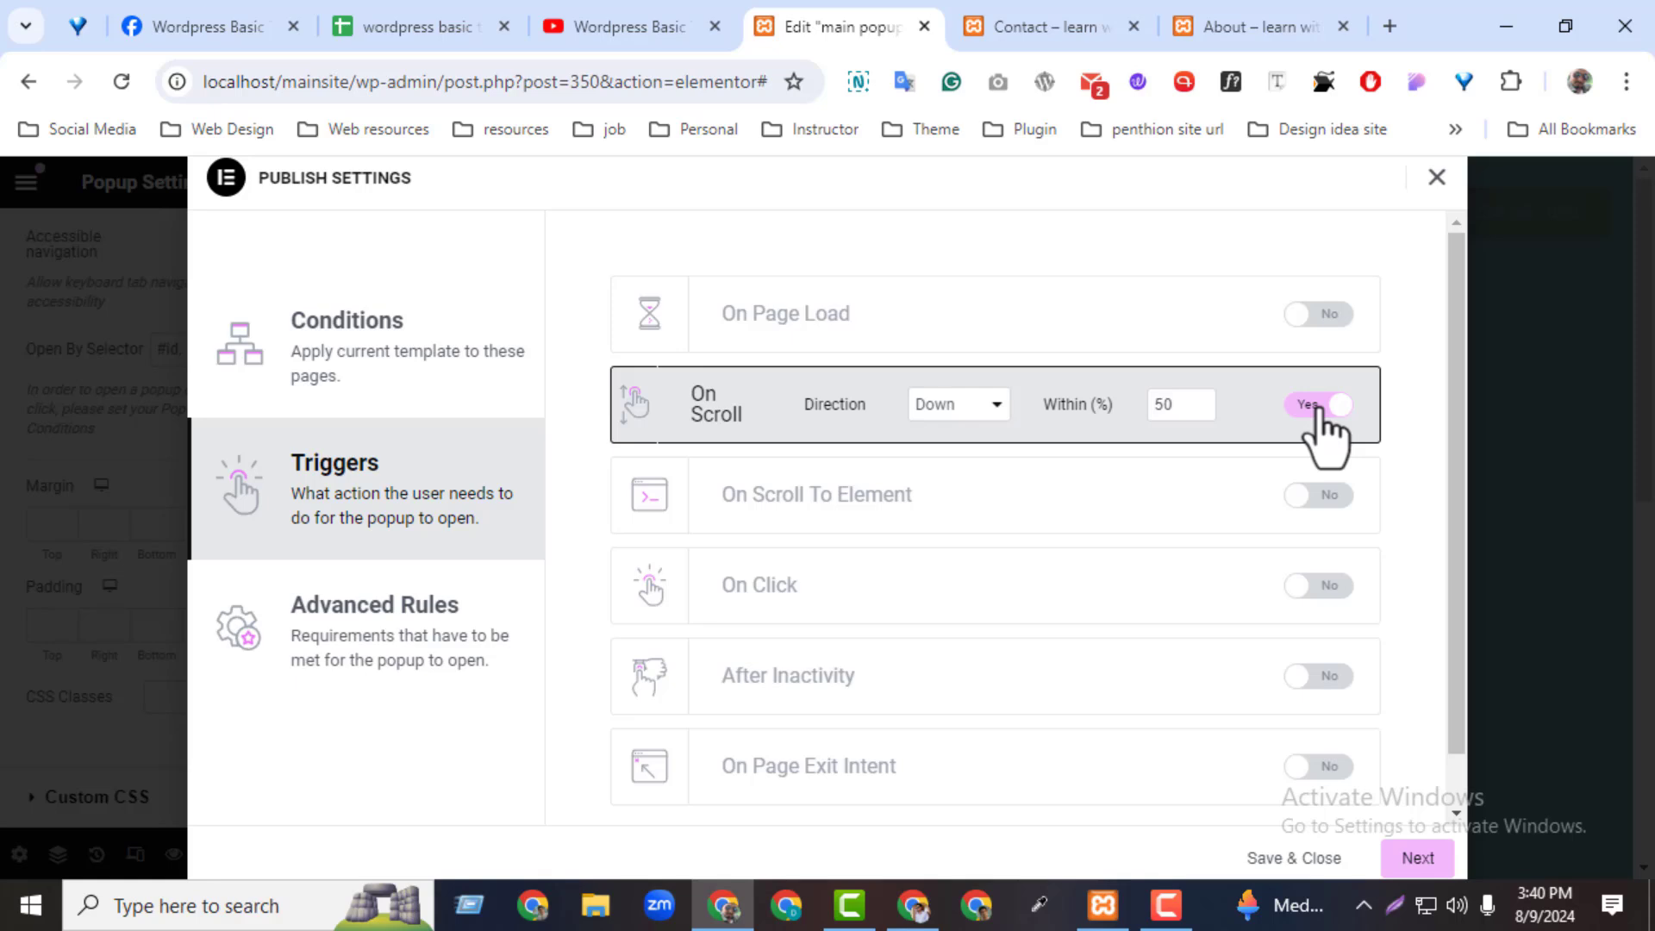
# Open the live Home page and look over how far down the About Me section and photo gallery sit
pyautogui.click(1073, 28)
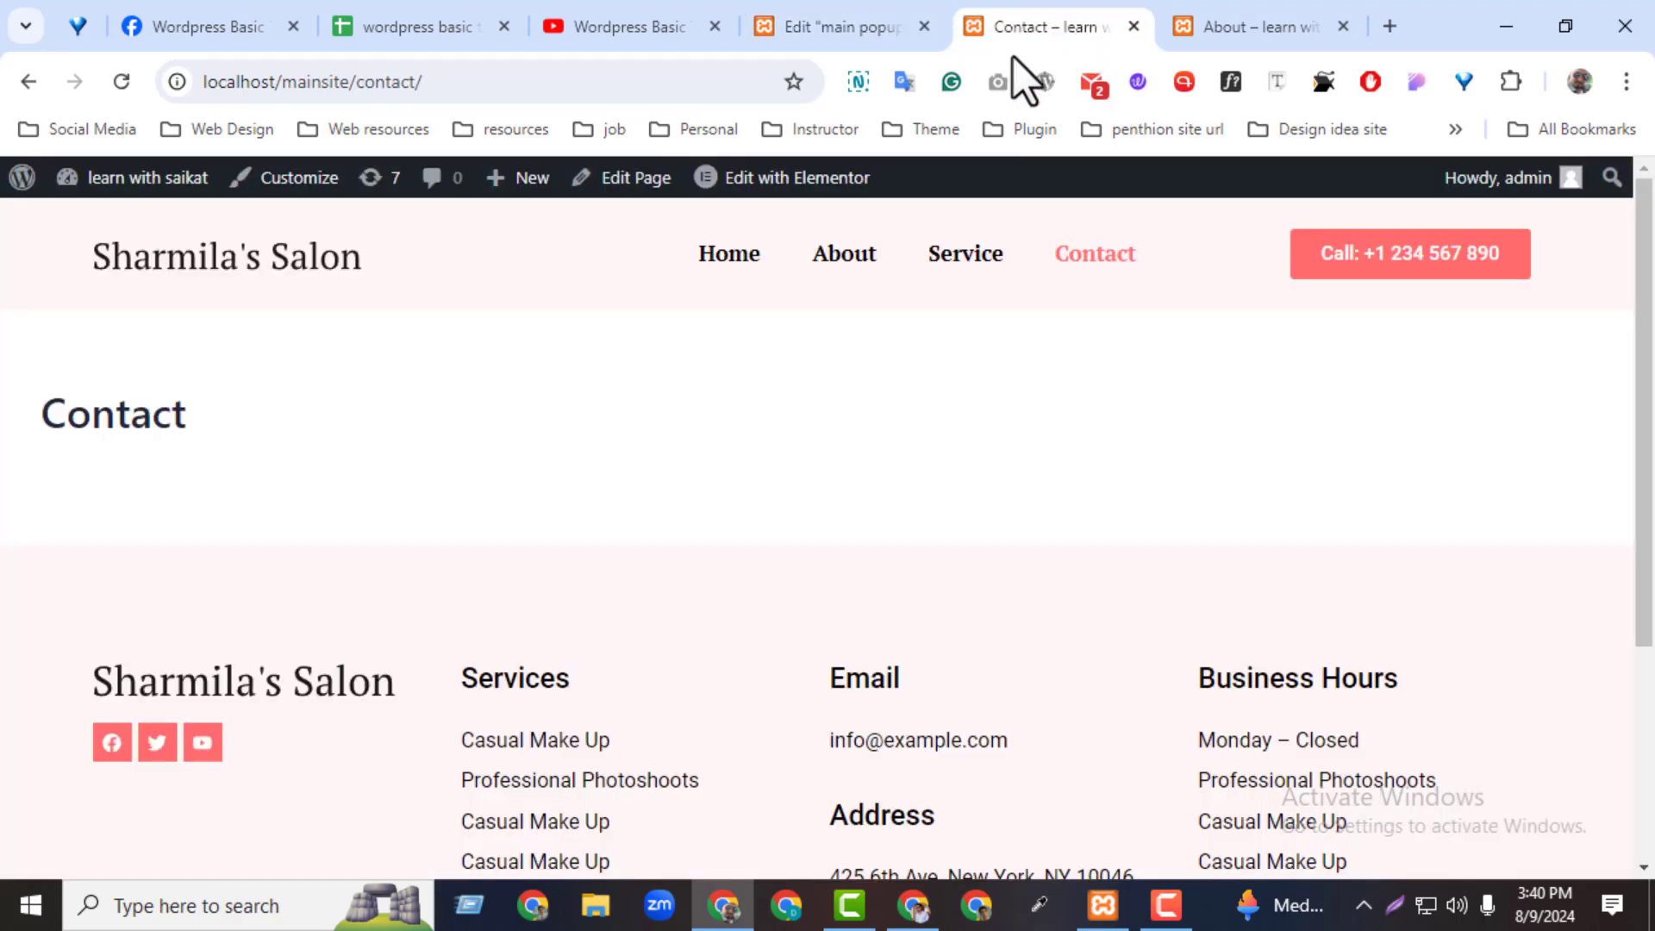
pyautogui.click(729, 258)
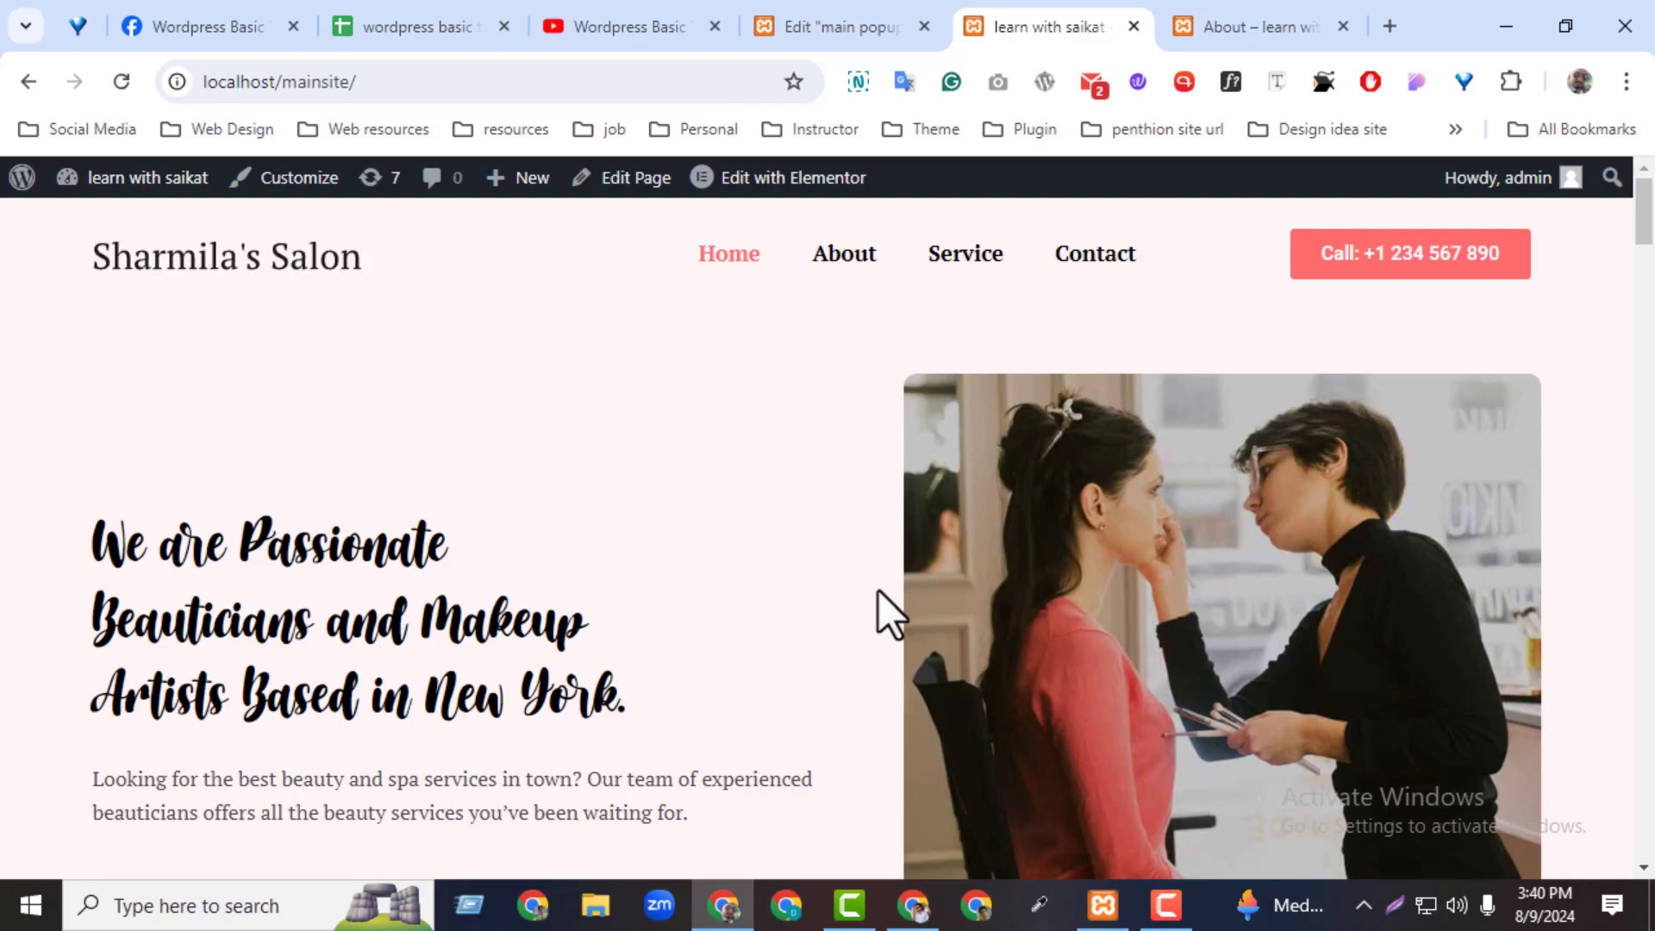
pyautogui.moveTo(1644, 226); pyautogui.dragTo(1627, 428)
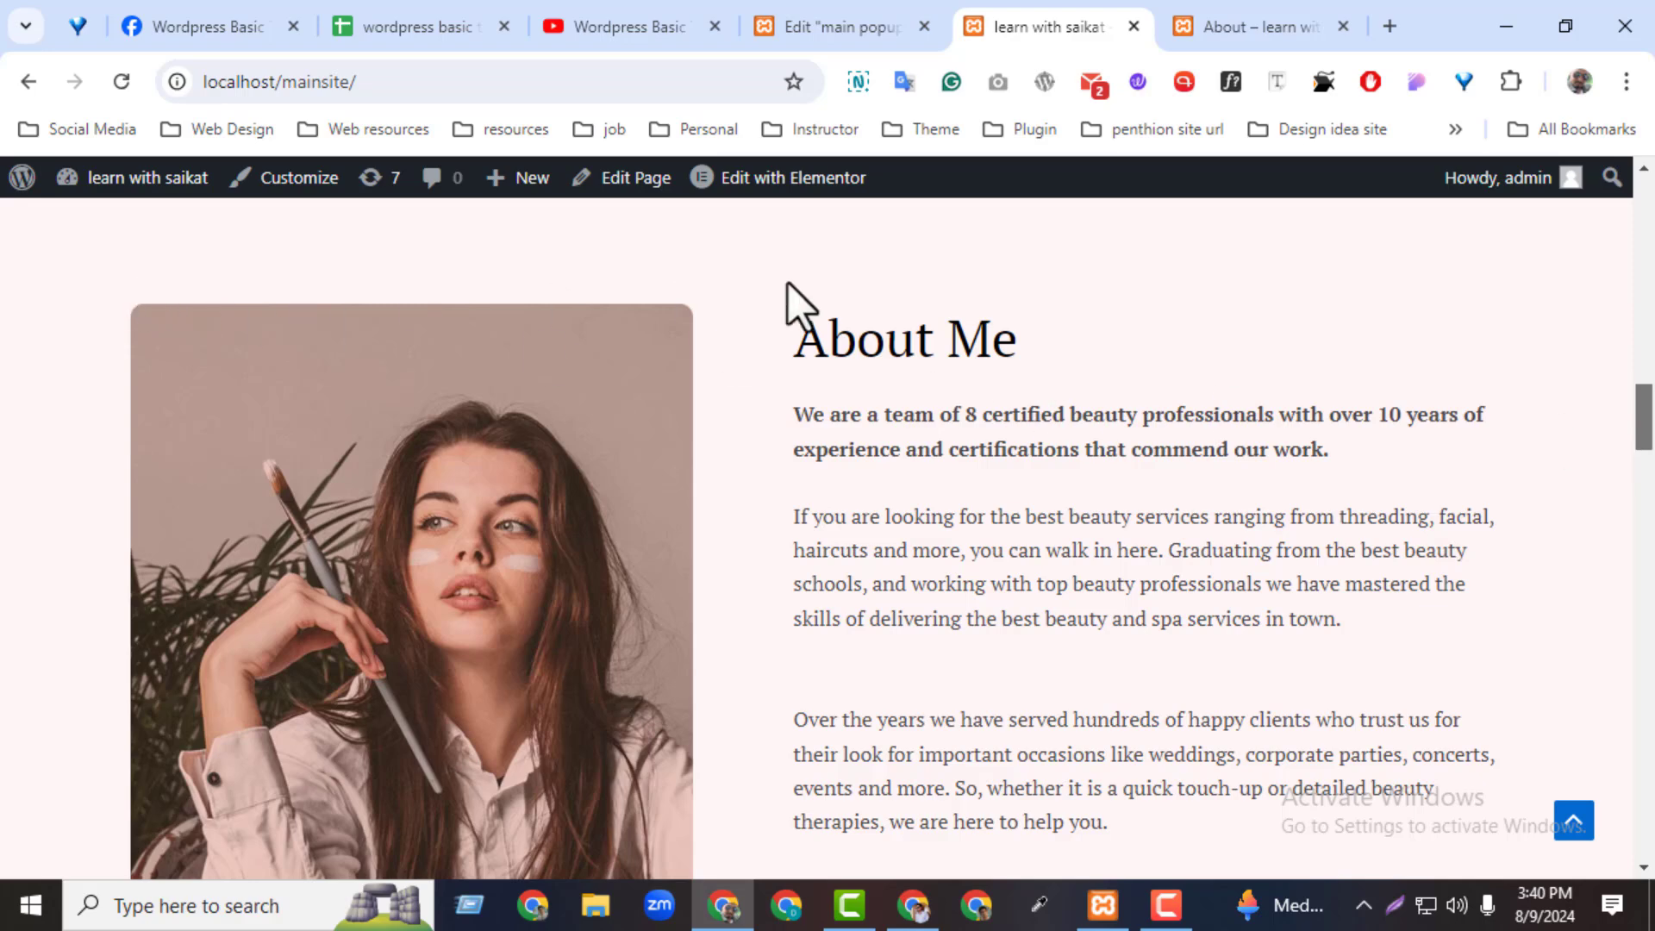
pyautogui.moveTo(1643, 416); pyautogui.dragTo(1649, 514)
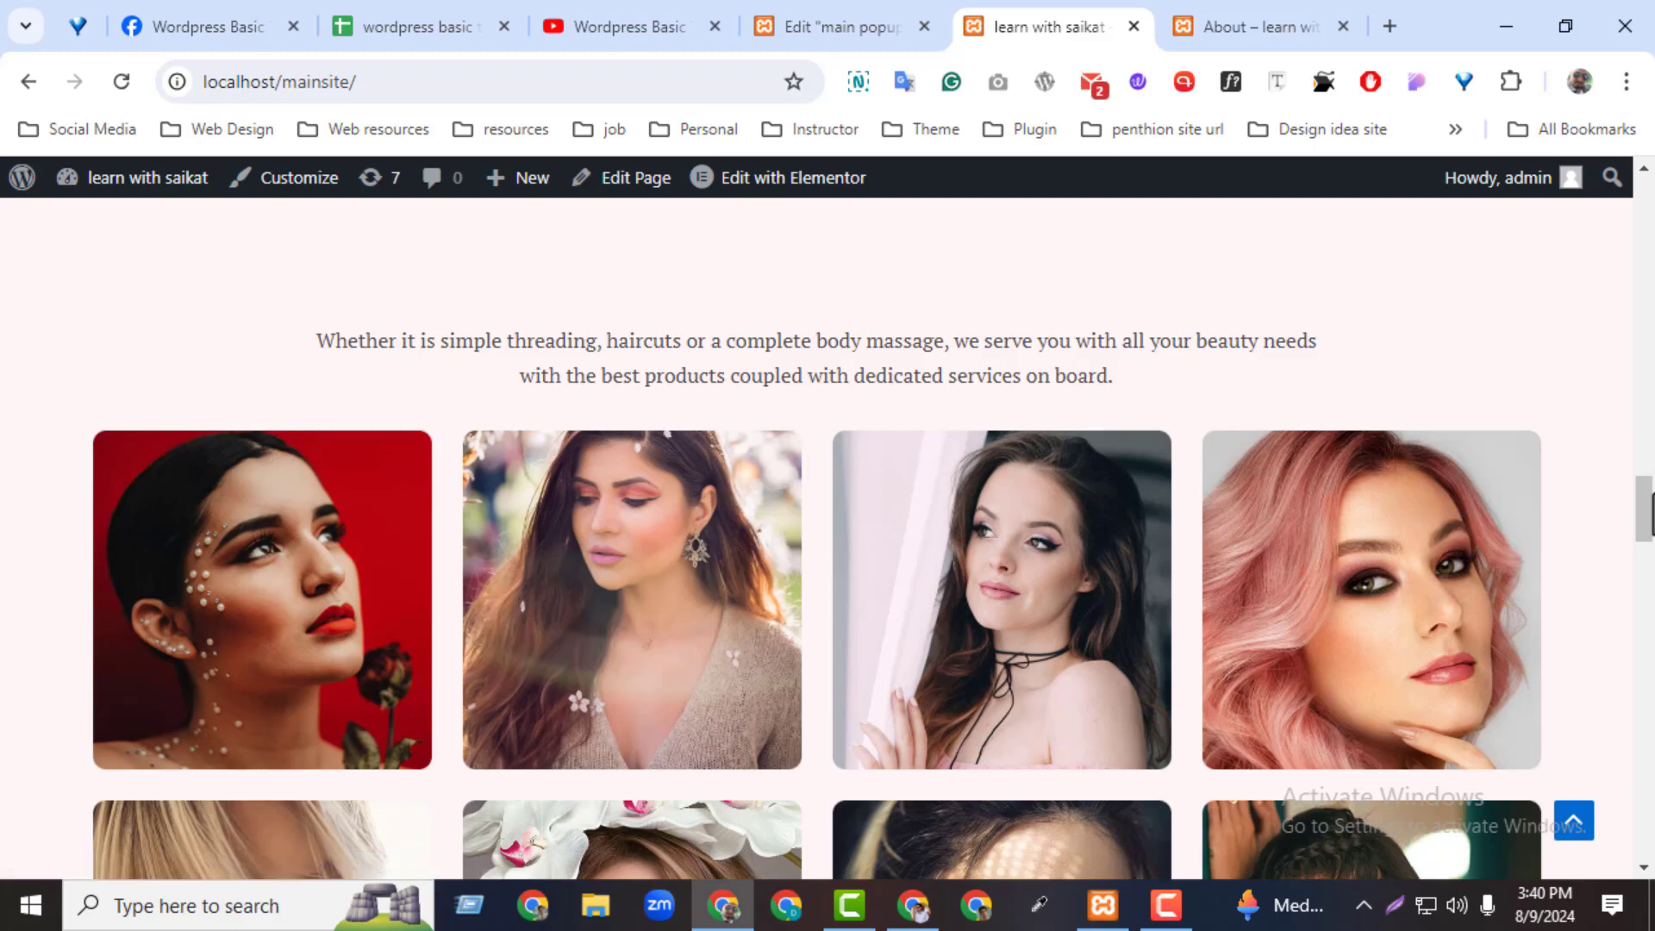
pyautogui.moveTo(1653, 494); pyautogui.dragTo(1647, 425)
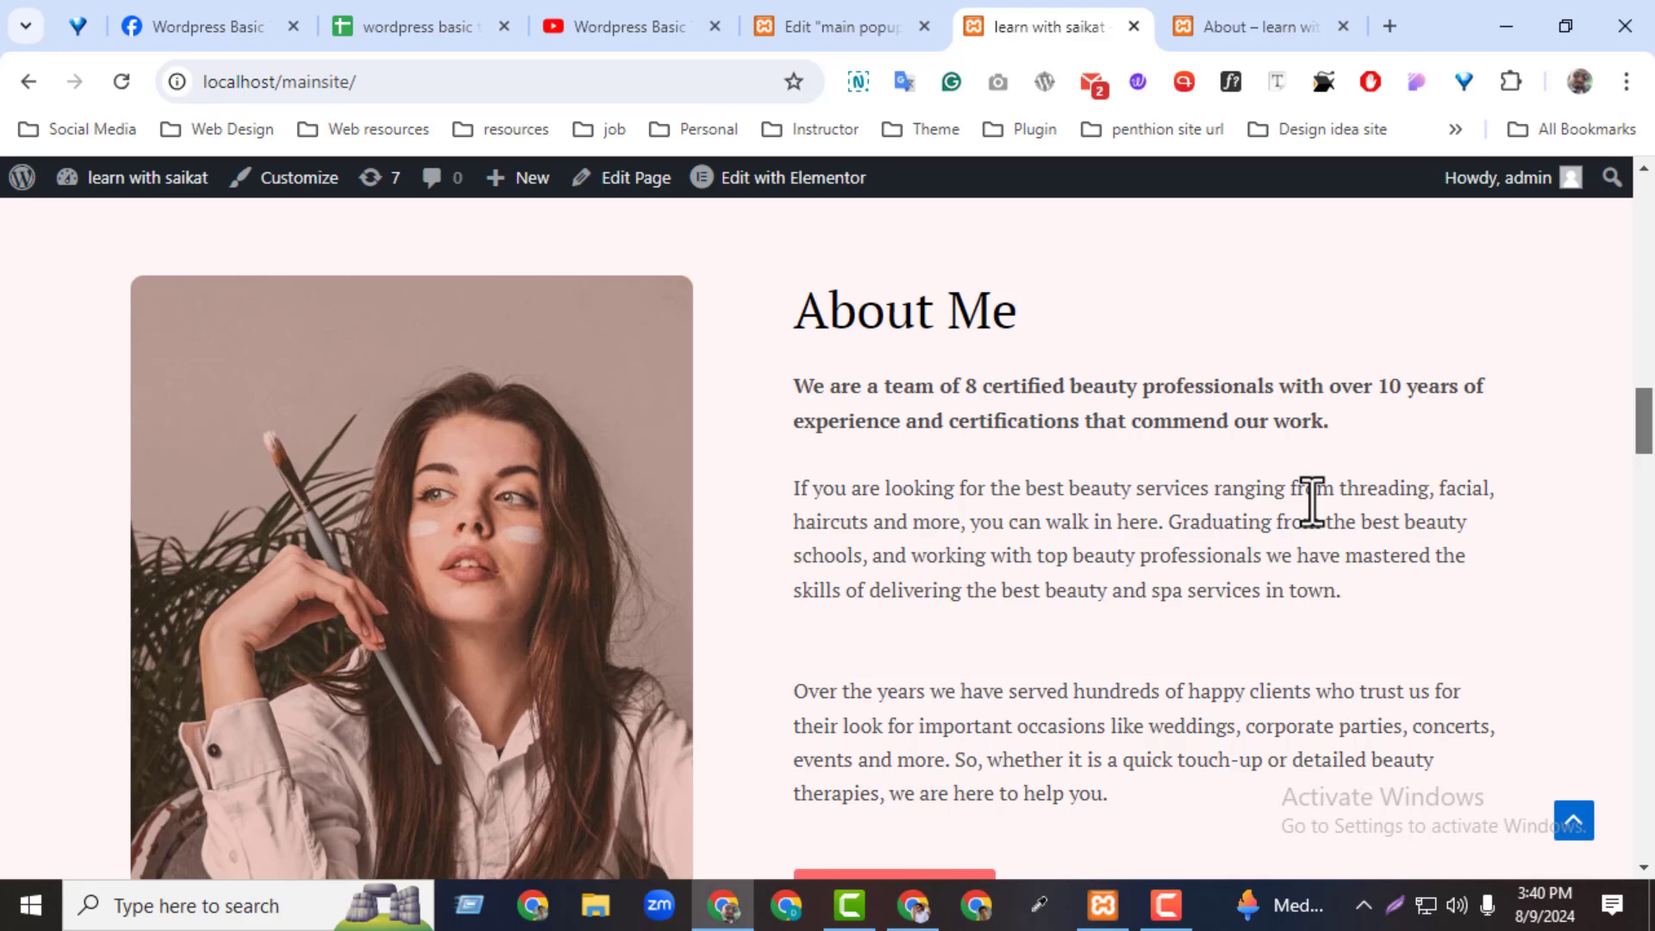
# Set the popup's On Scroll trigger to direction Down within 40% and save the publish settings
pyautogui.click(852, 26)
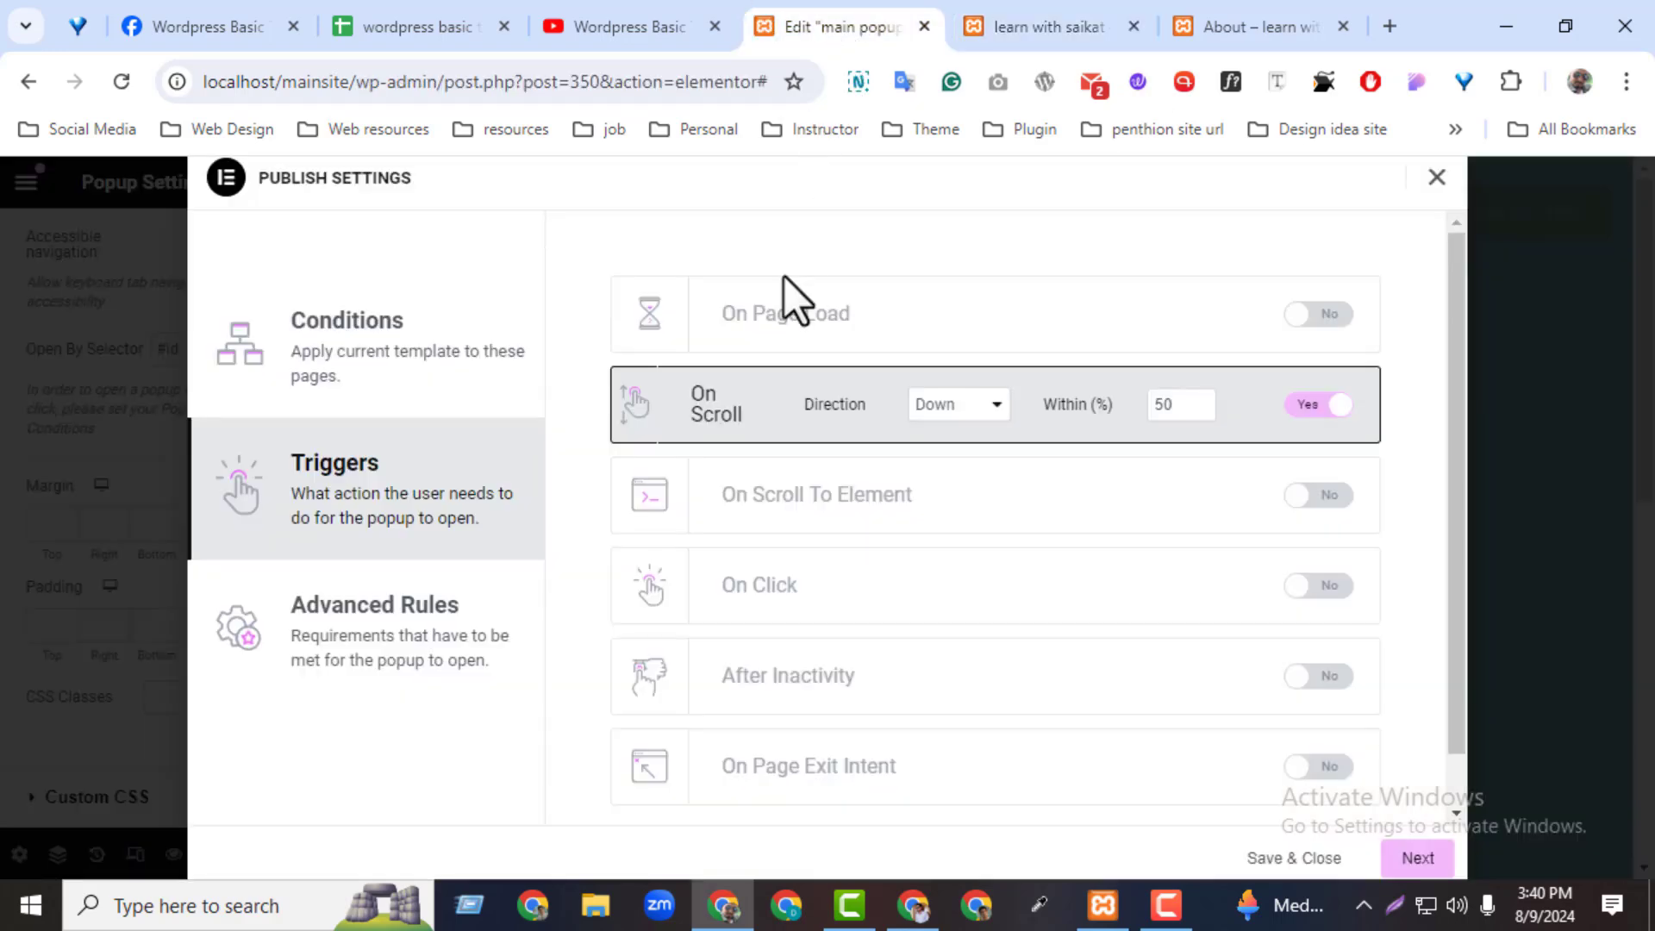
pyautogui.click(972, 413)
pyautogui.click(964, 429)
pyautogui.doubleClick(1159, 405)
pyautogui.write('40')
pyautogui.click(1431, 857)
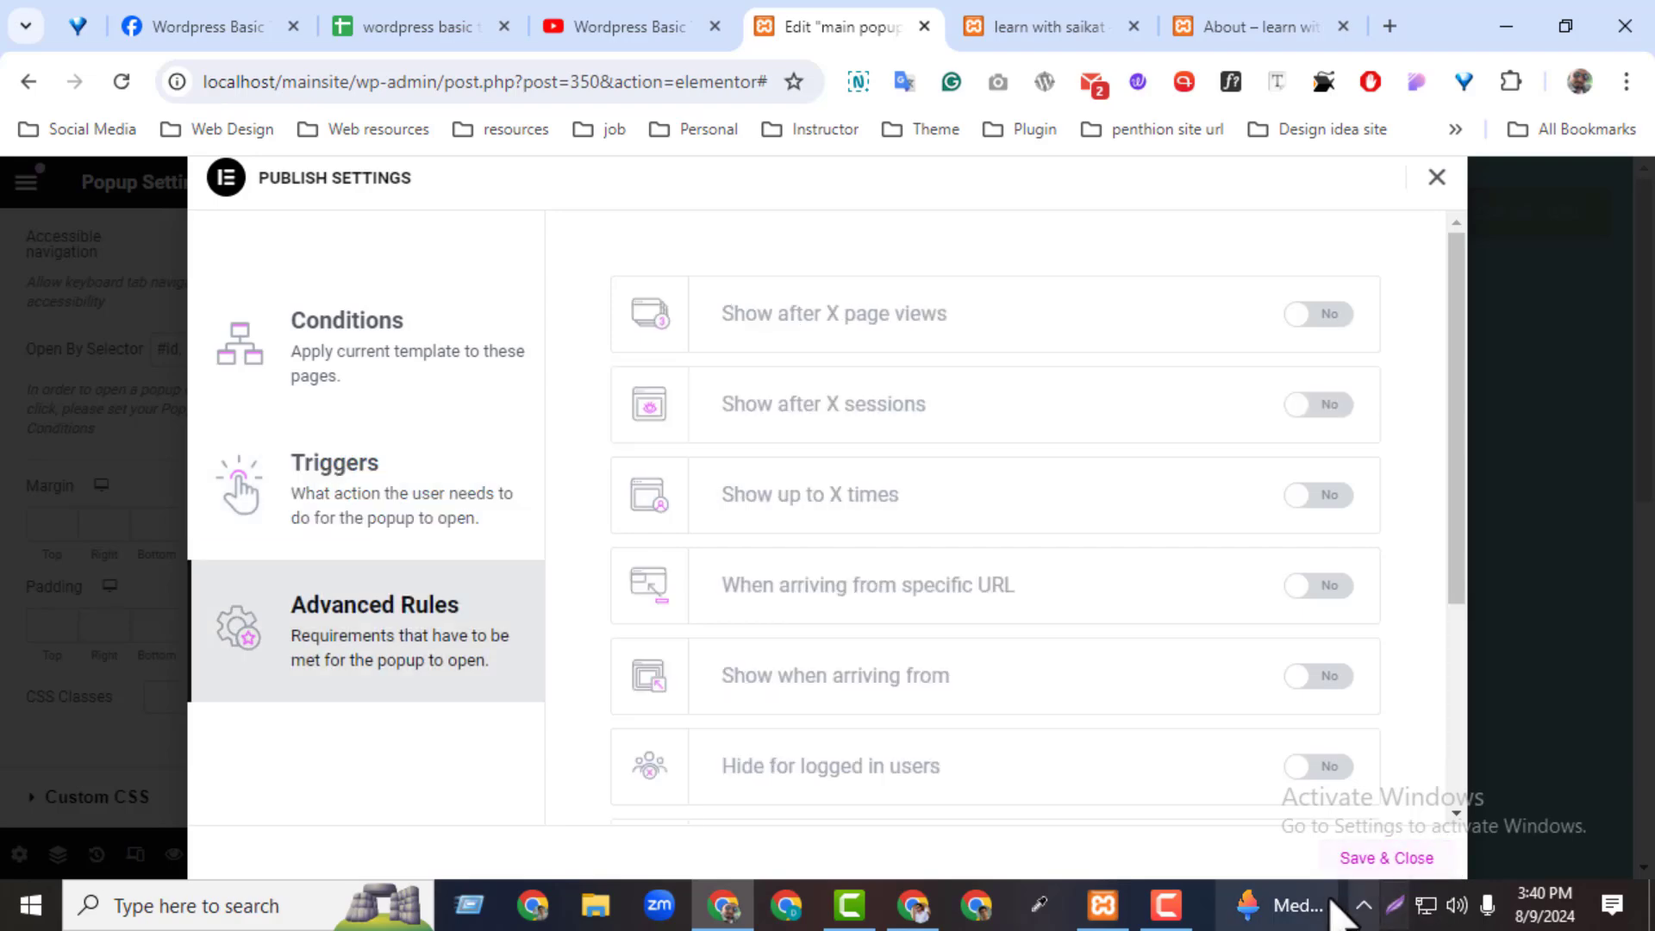
pyautogui.click(1405, 860)
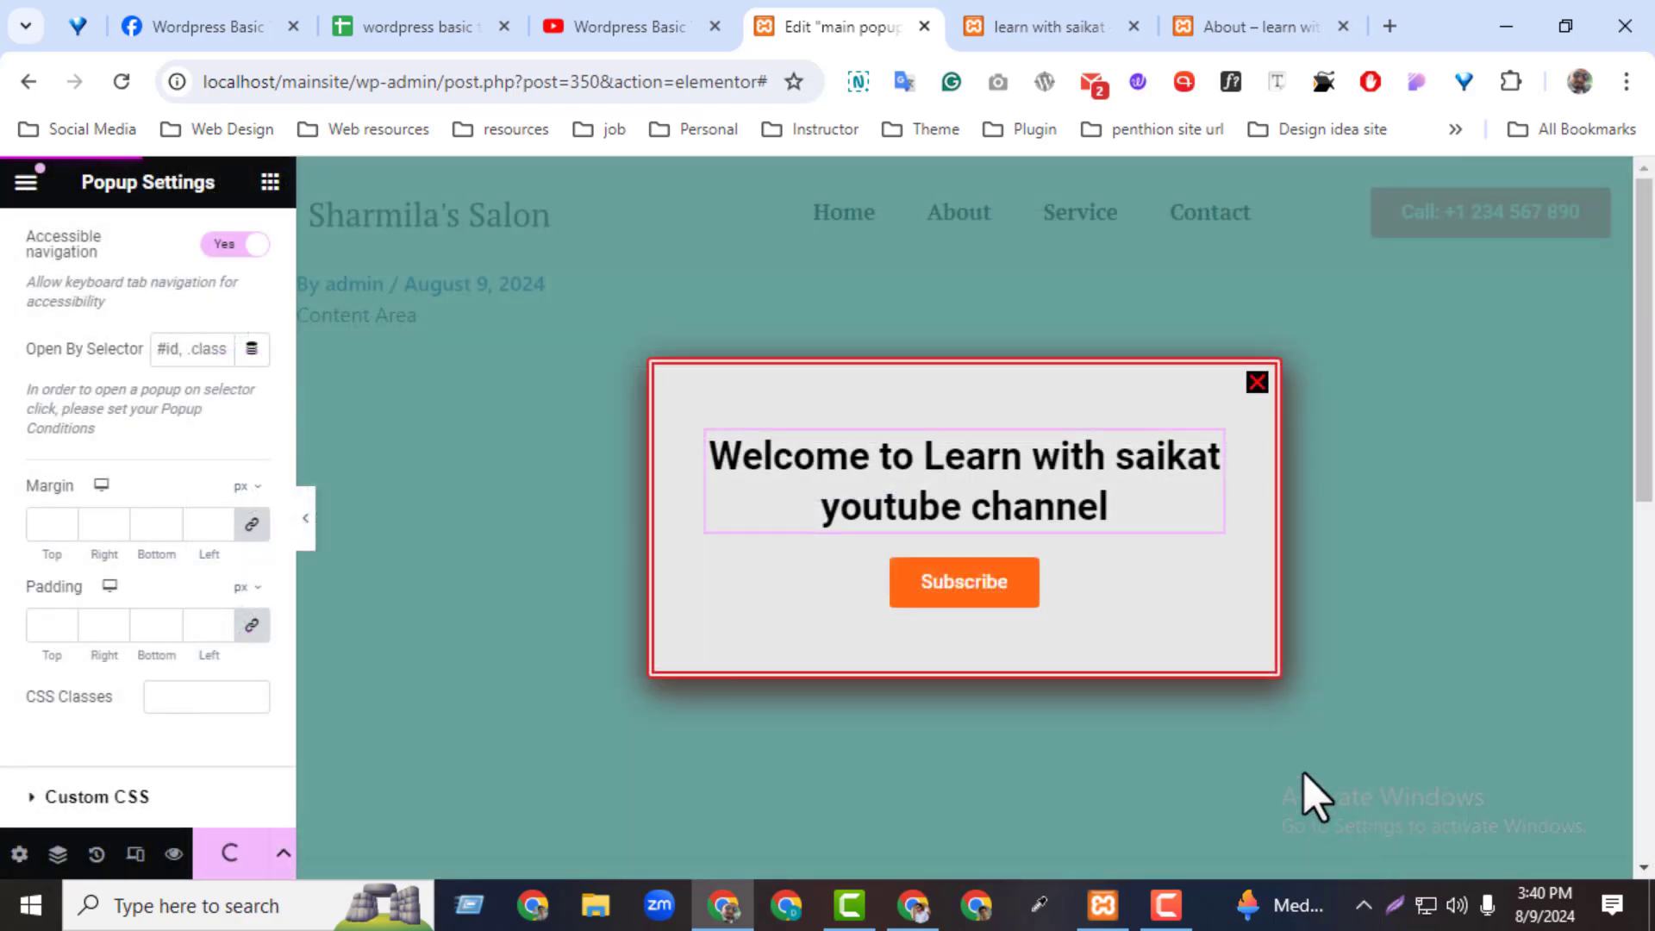
# Reload the live home page and scroll down to test the popup's On Scroll trigger, closing the popup each time
pyautogui.click(1069, 34)
pyautogui.click(117, 96)
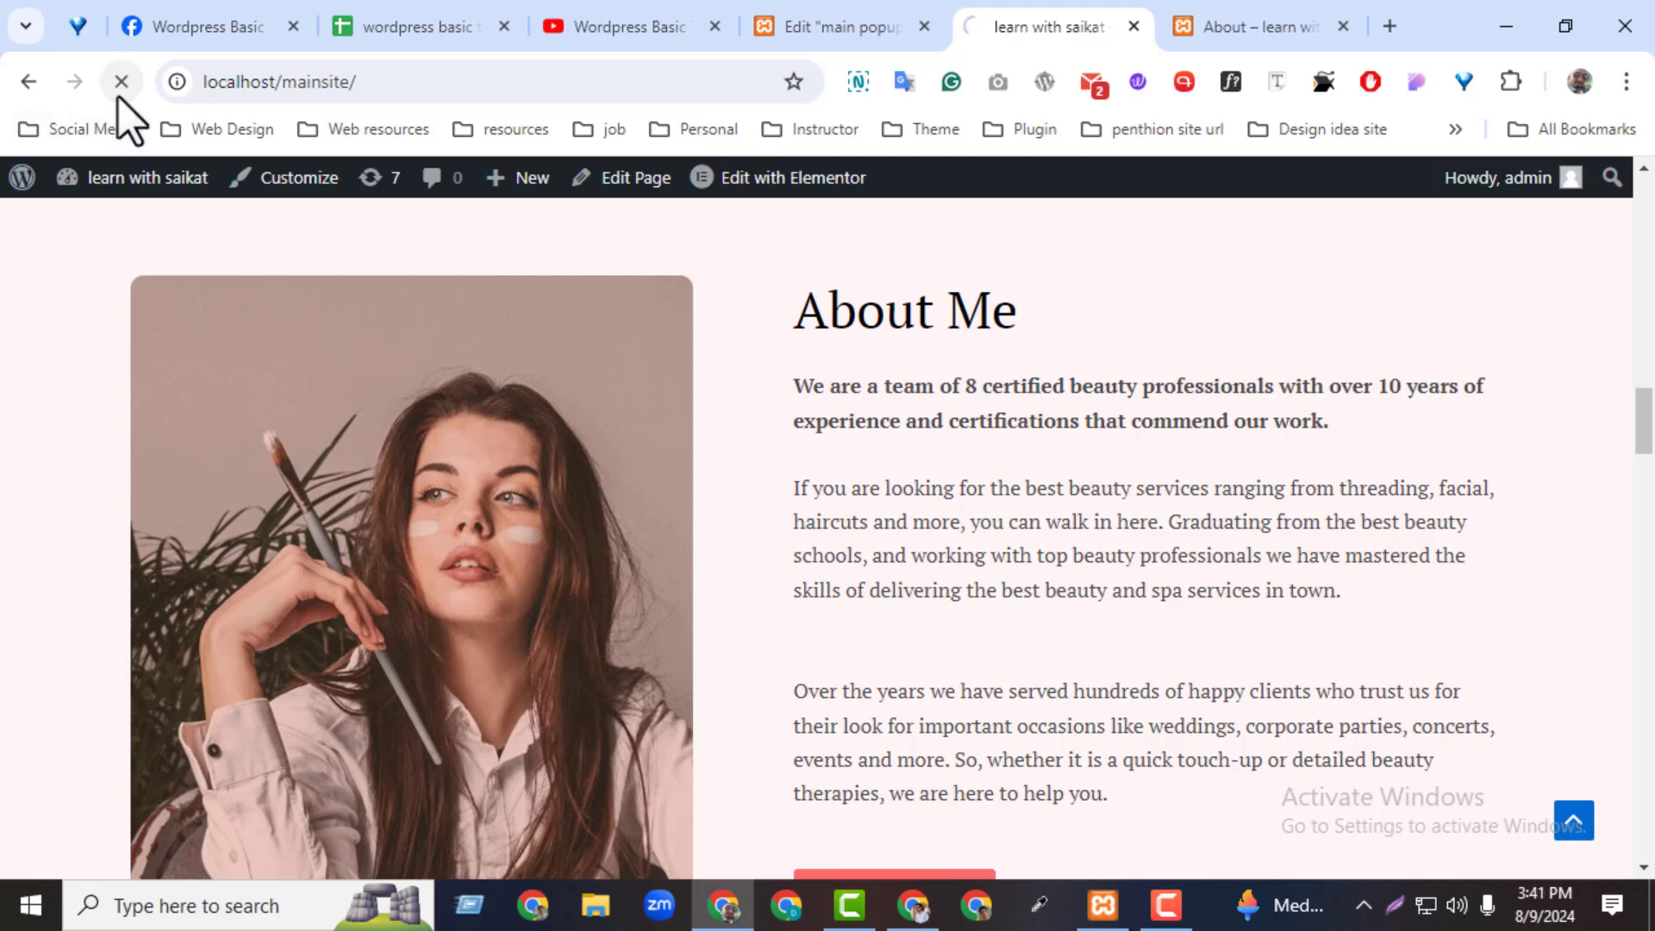
pyautogui.moveTo(1646, 420); pyautogui.dragTo(1637, 140)
pyautogui.click(1110, 403)
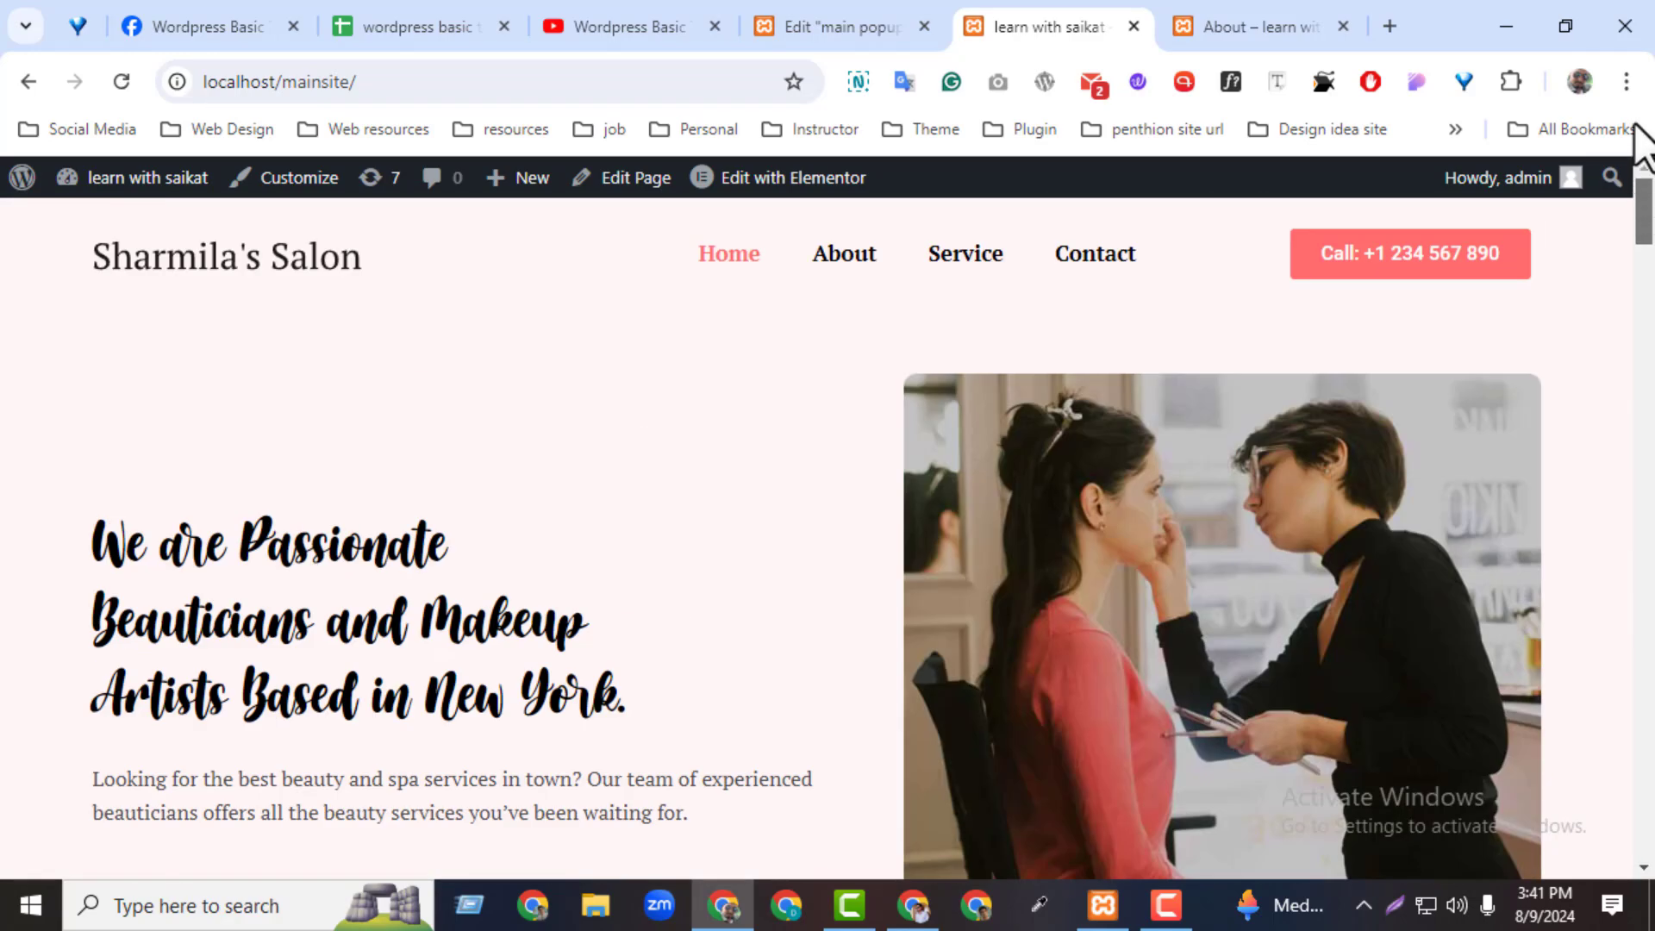
pyautogui.click(119, 85)
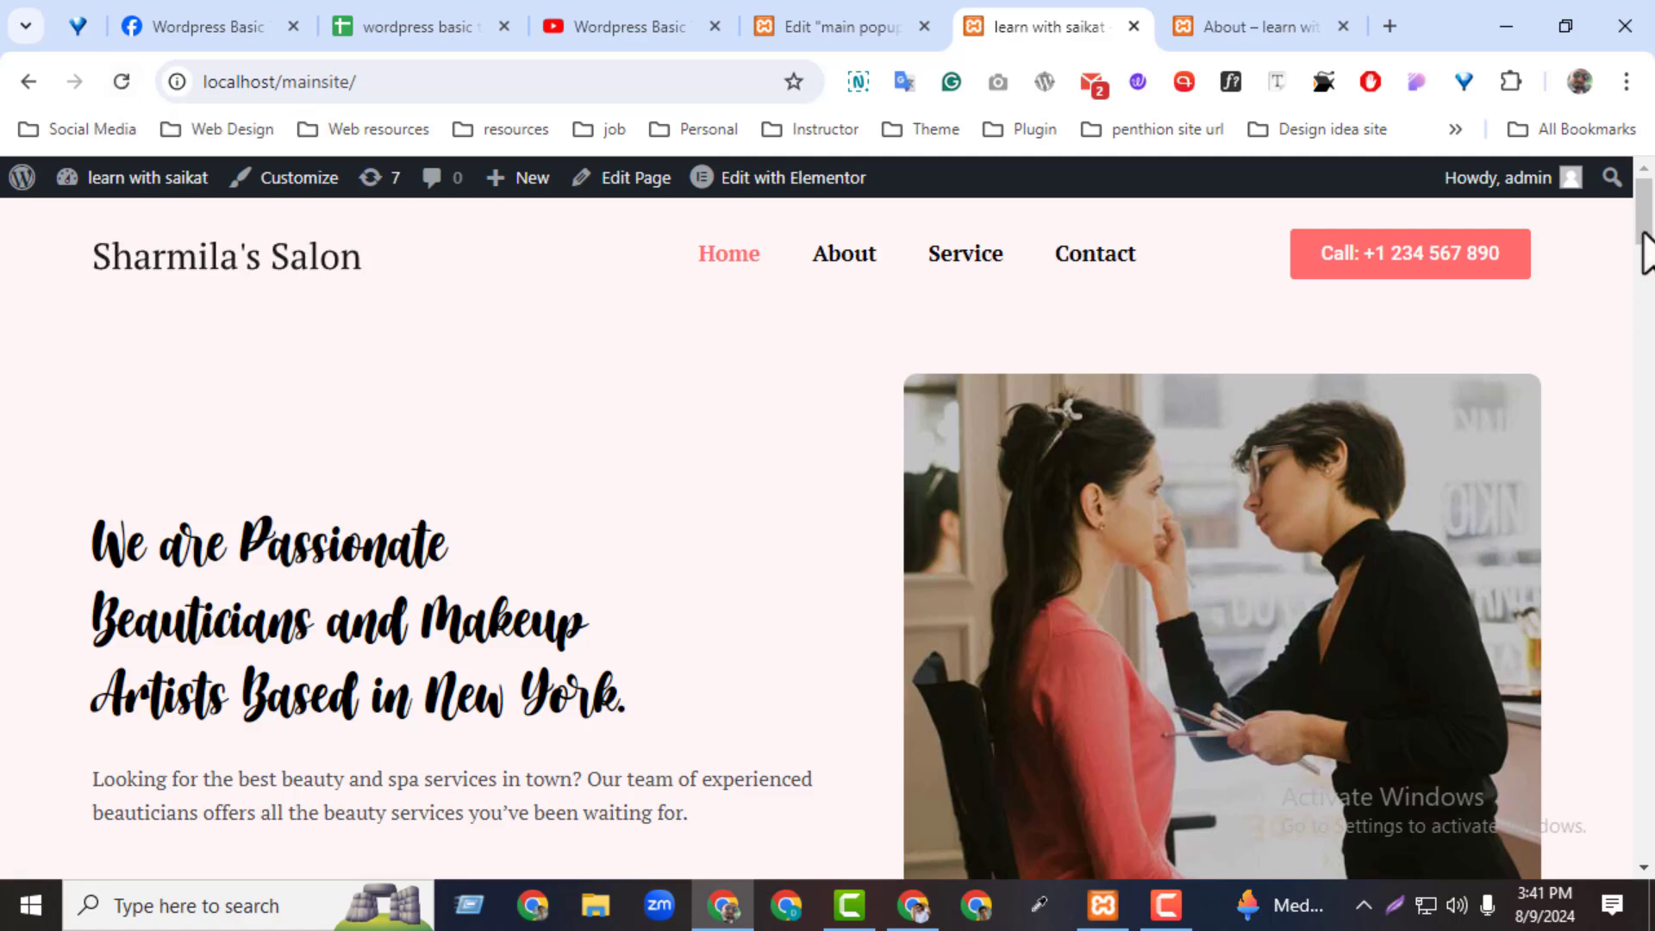
pyautogui.moveTo(1647, 250); pyautogui.dragTo(1649, 508)
pyautogui.click(1110, 403)
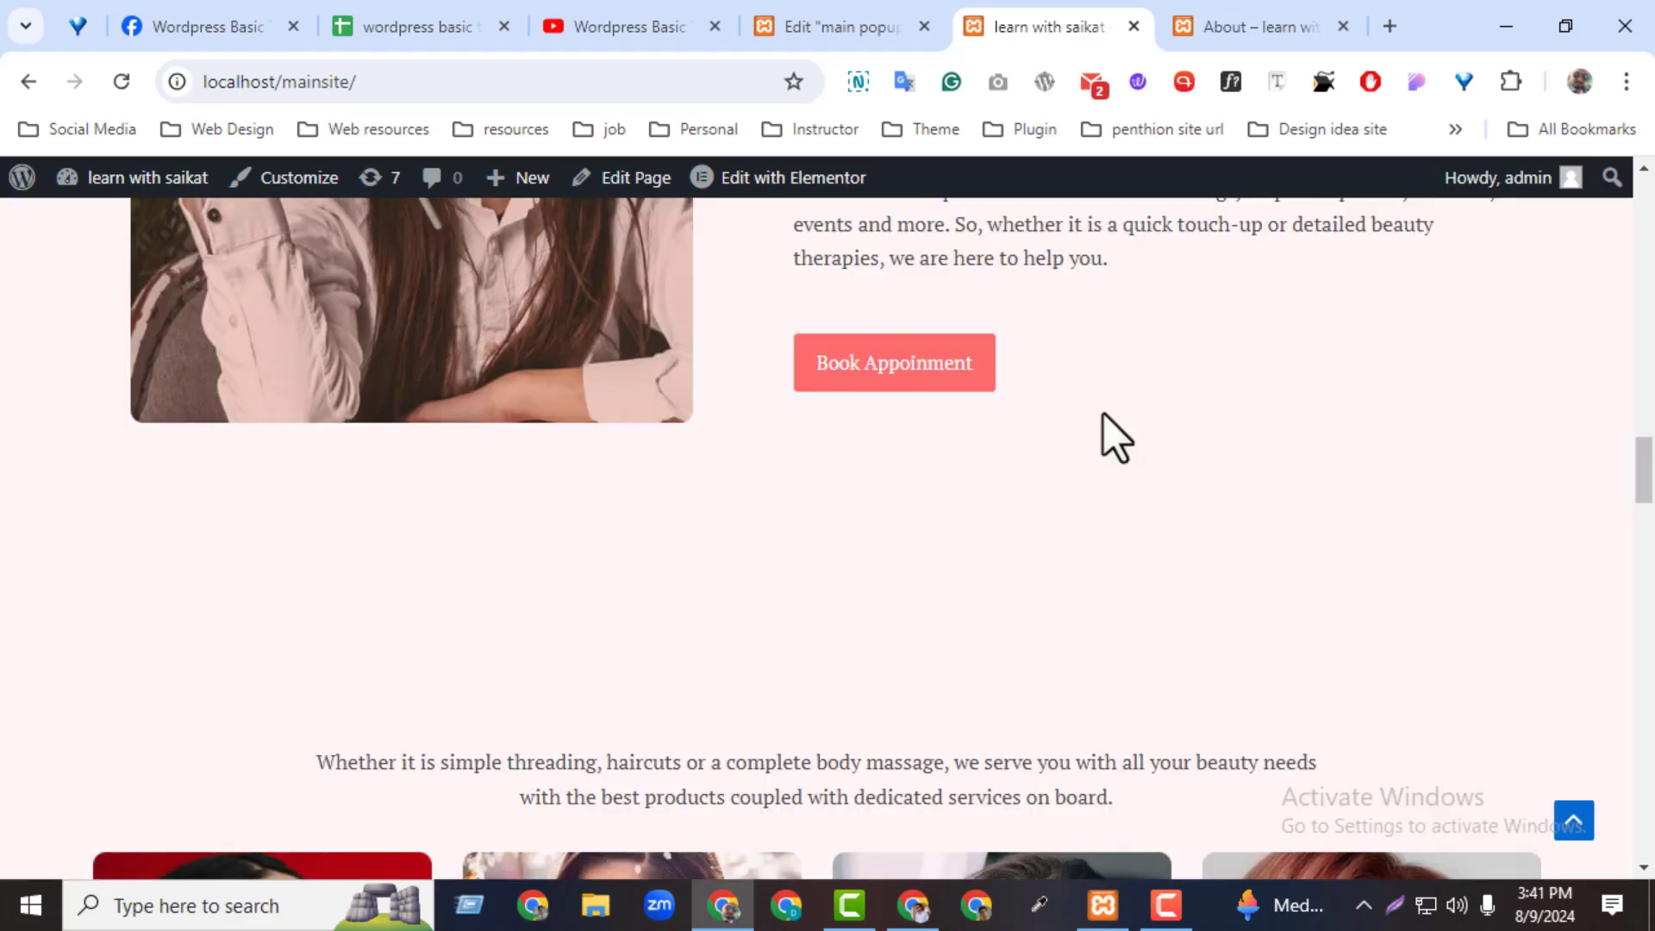
# In the popup editor, replace the On Scroll trigger with On Click set to 3 clicks and save the publish settings
pyautogui.click(827, 20)
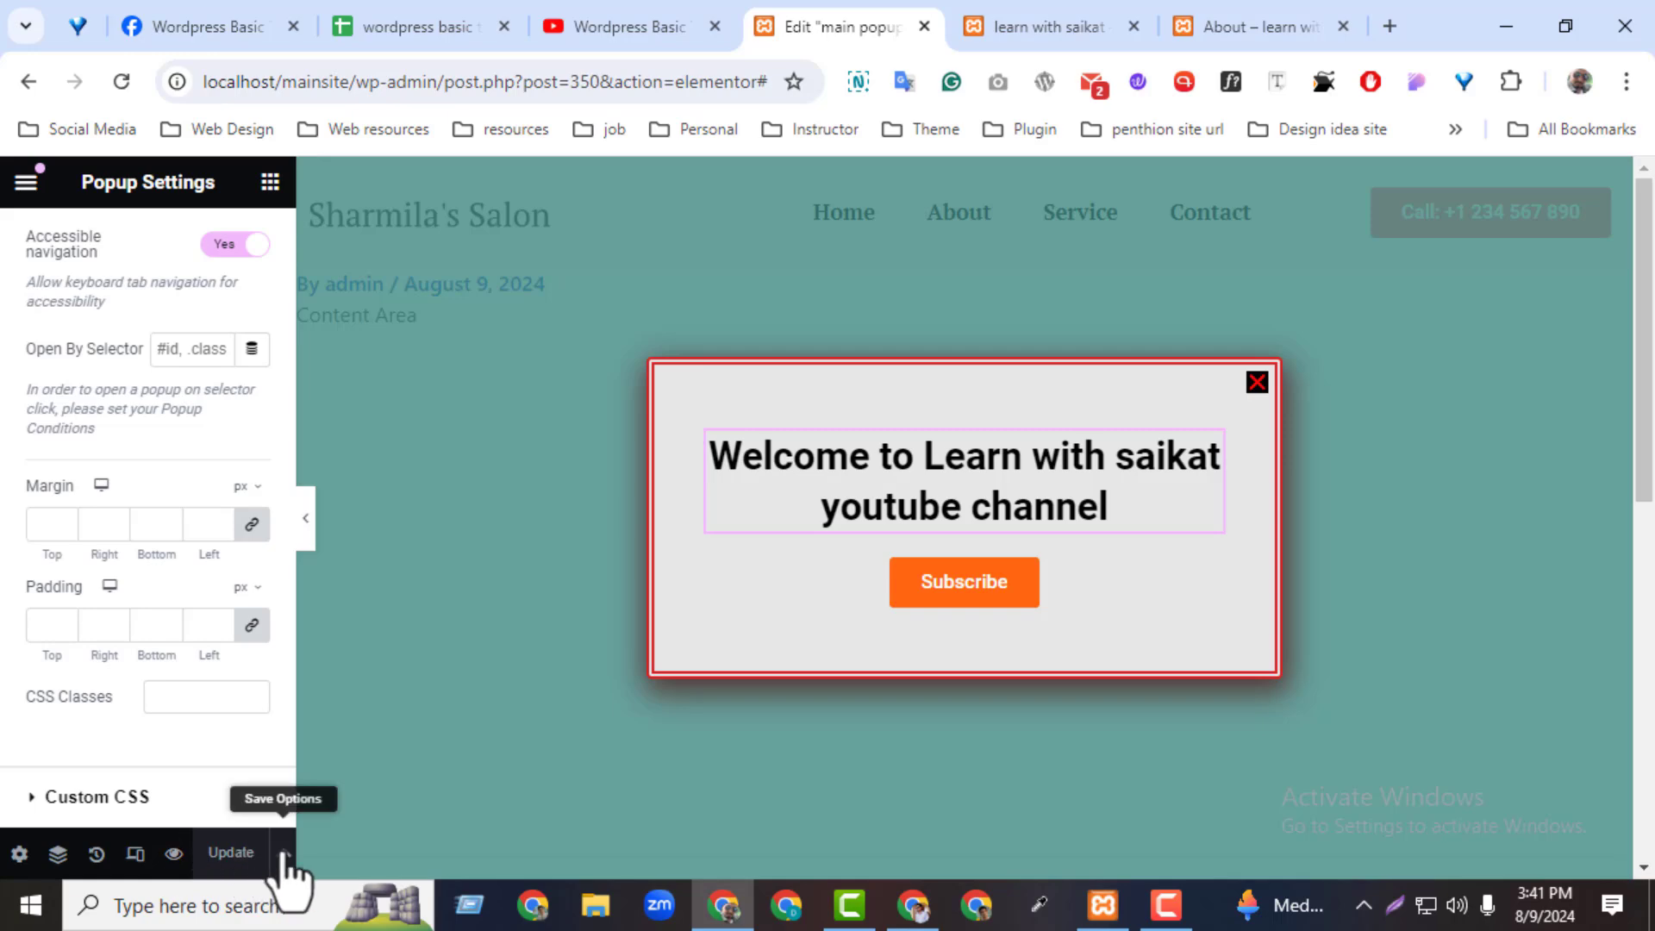
pyautogui.click(283, 853)
pyautogui.click(131, 686)
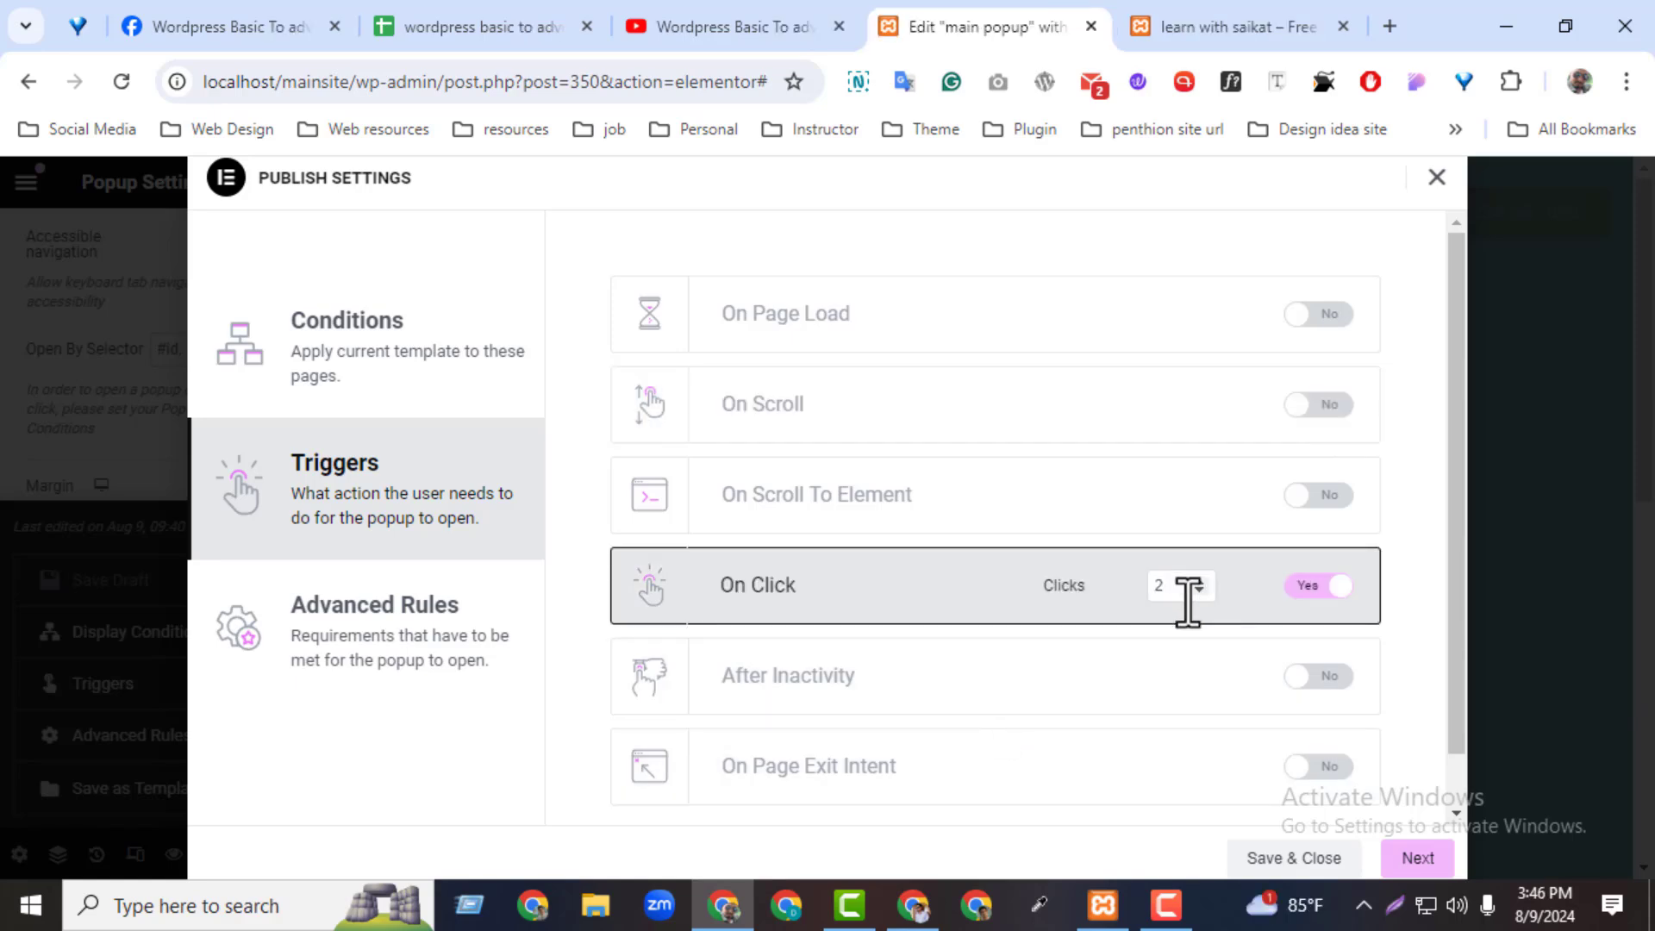
pyautogui.click(1312, 588)
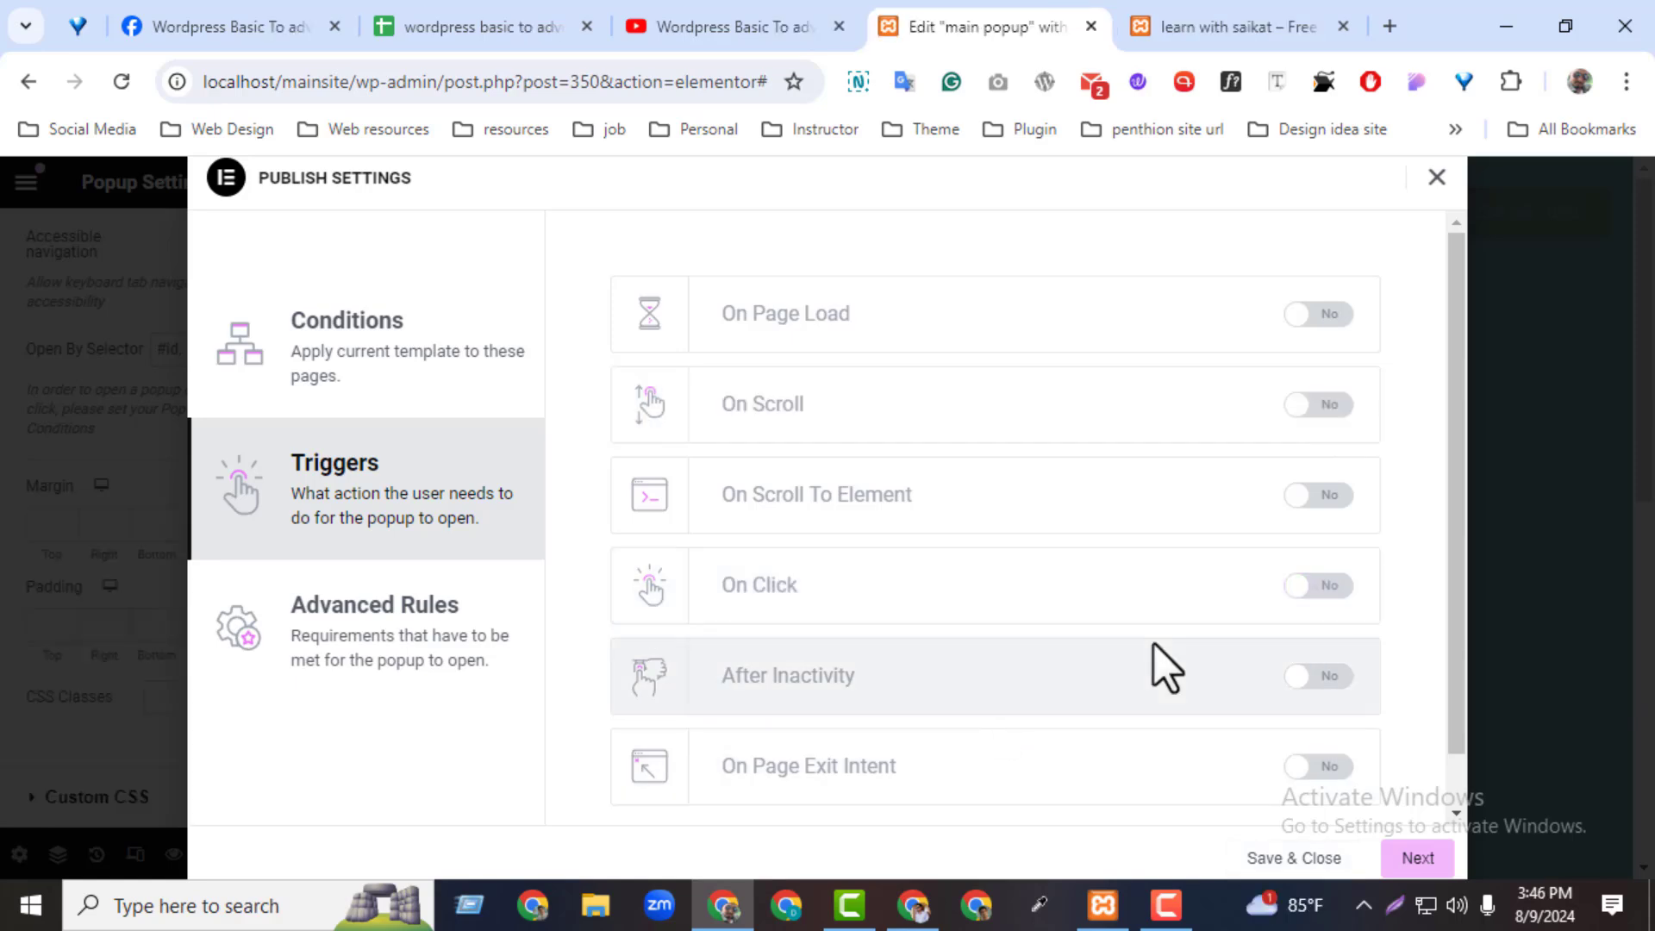
pyautogui.click(1331, 592)
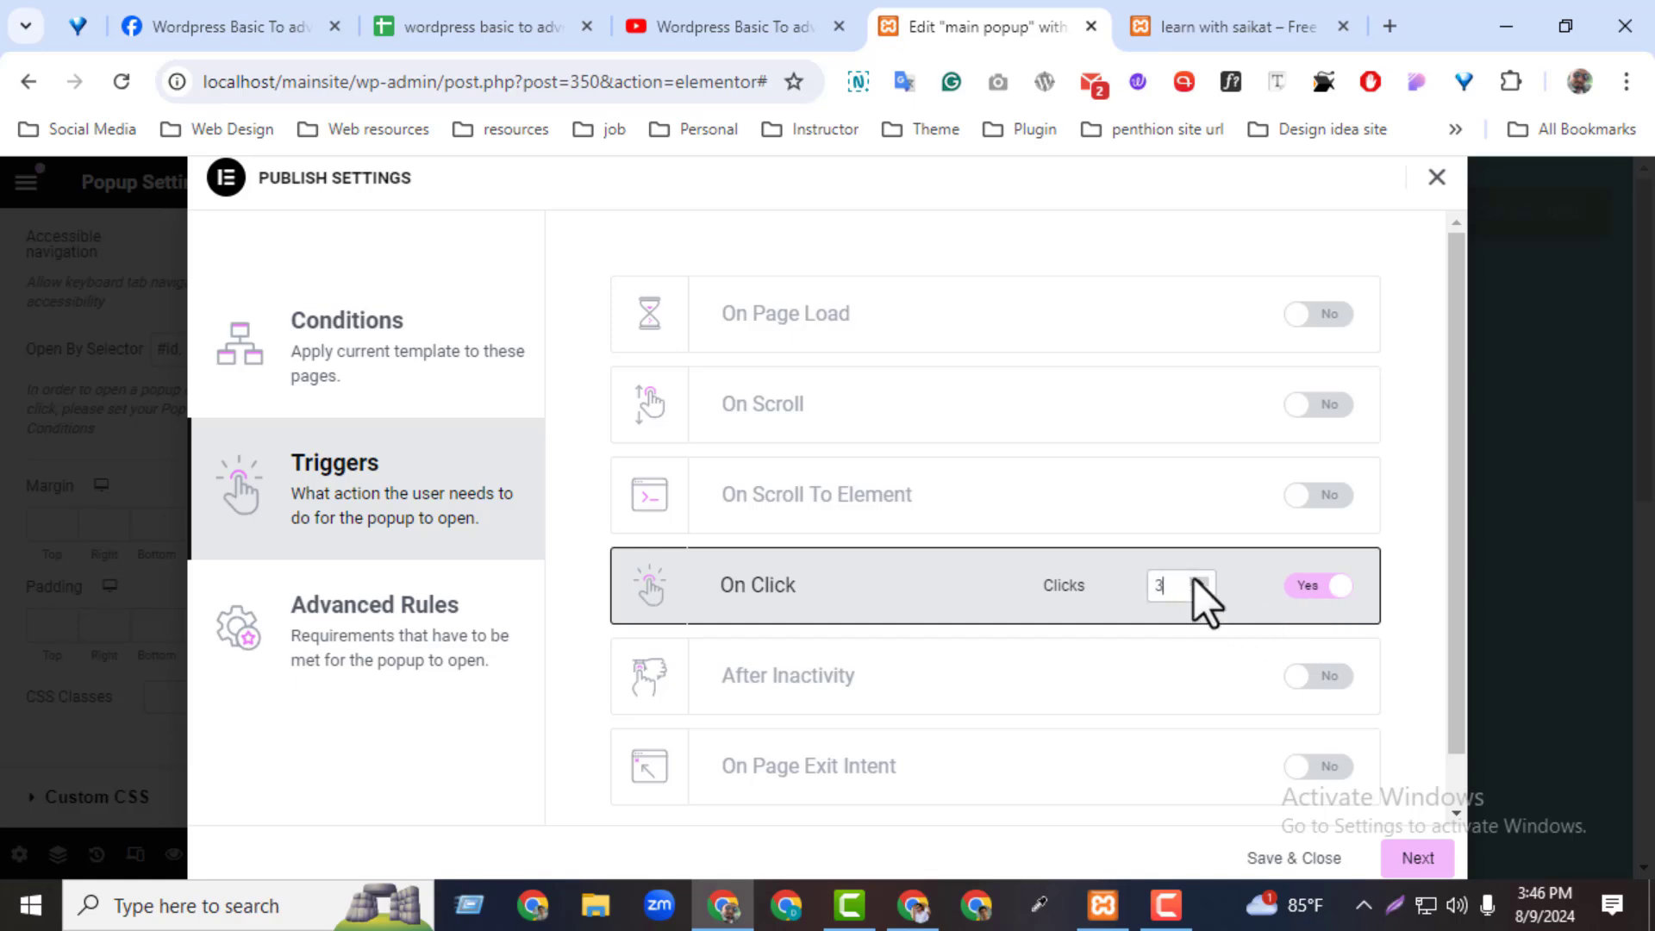
pyautogui.click(1417, 859)
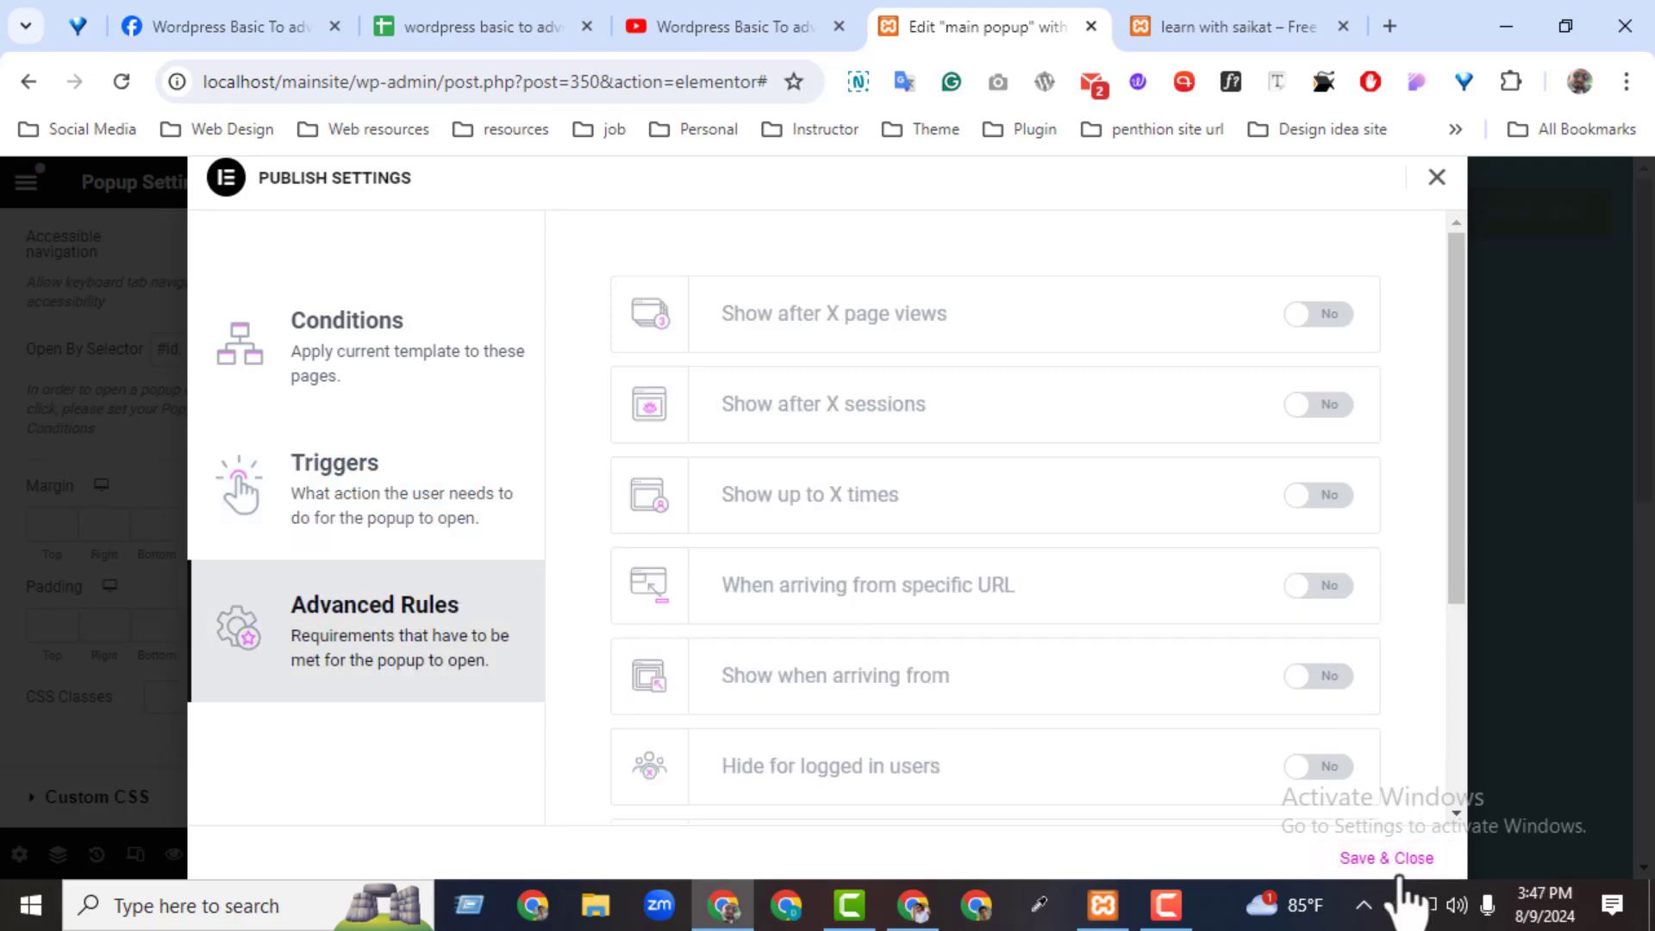
pyautogui.click(1400, 876)
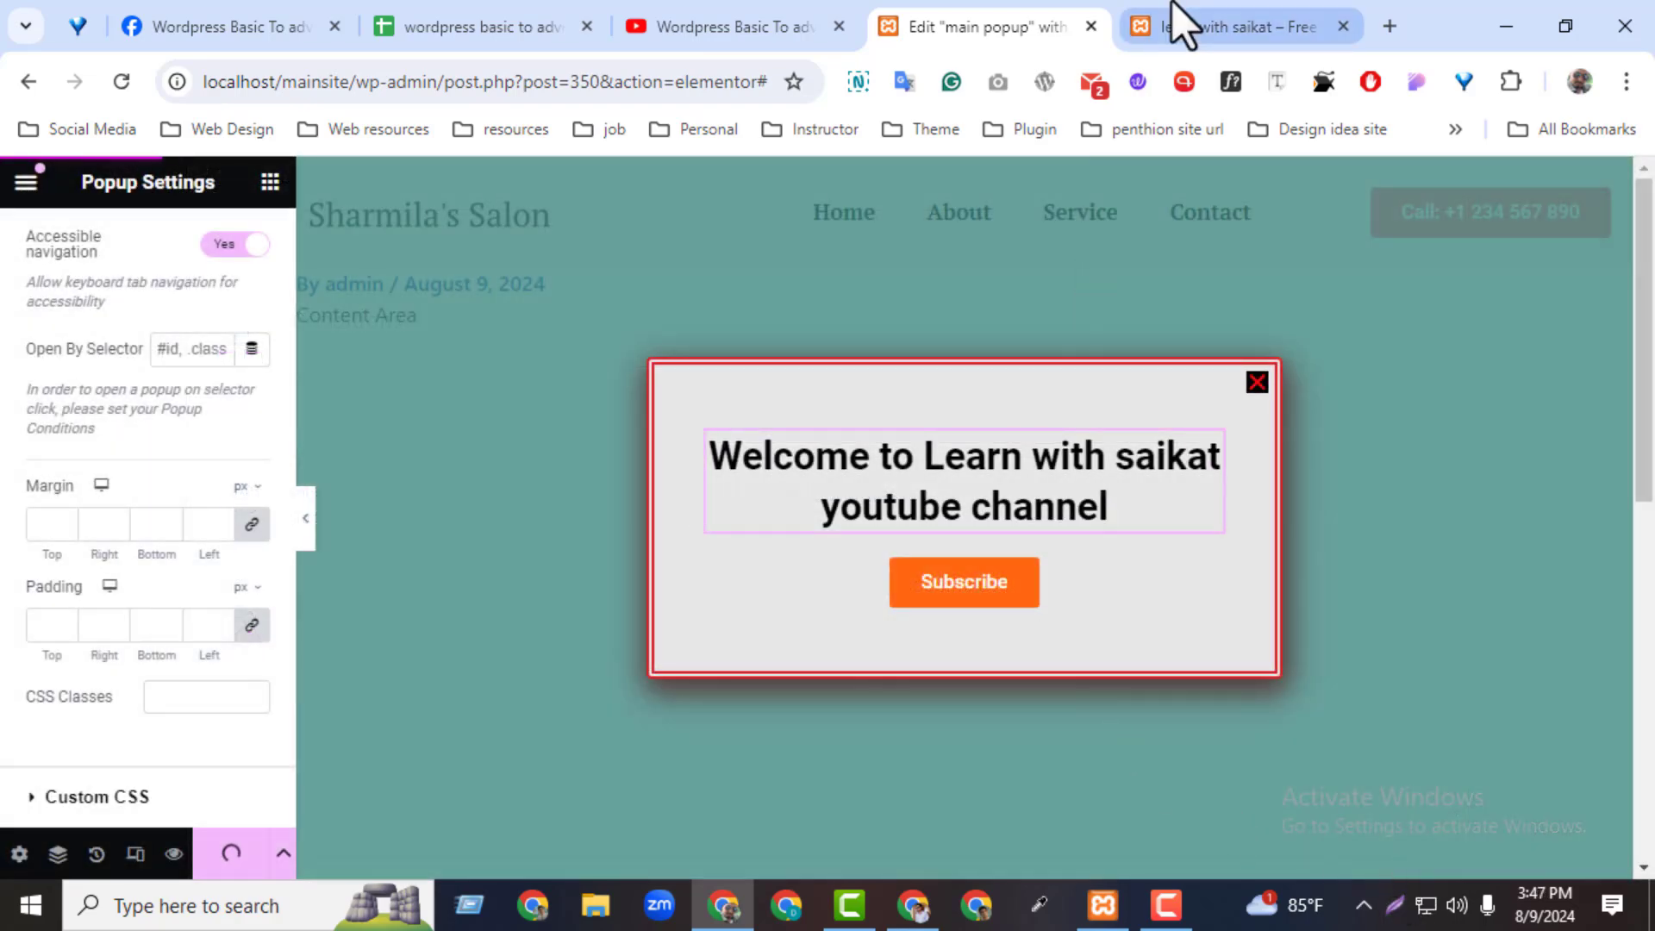
# Reload the live home page, test the popup's On Click trigger on the page, and close the popup
pyautogui.click(1173, 2)
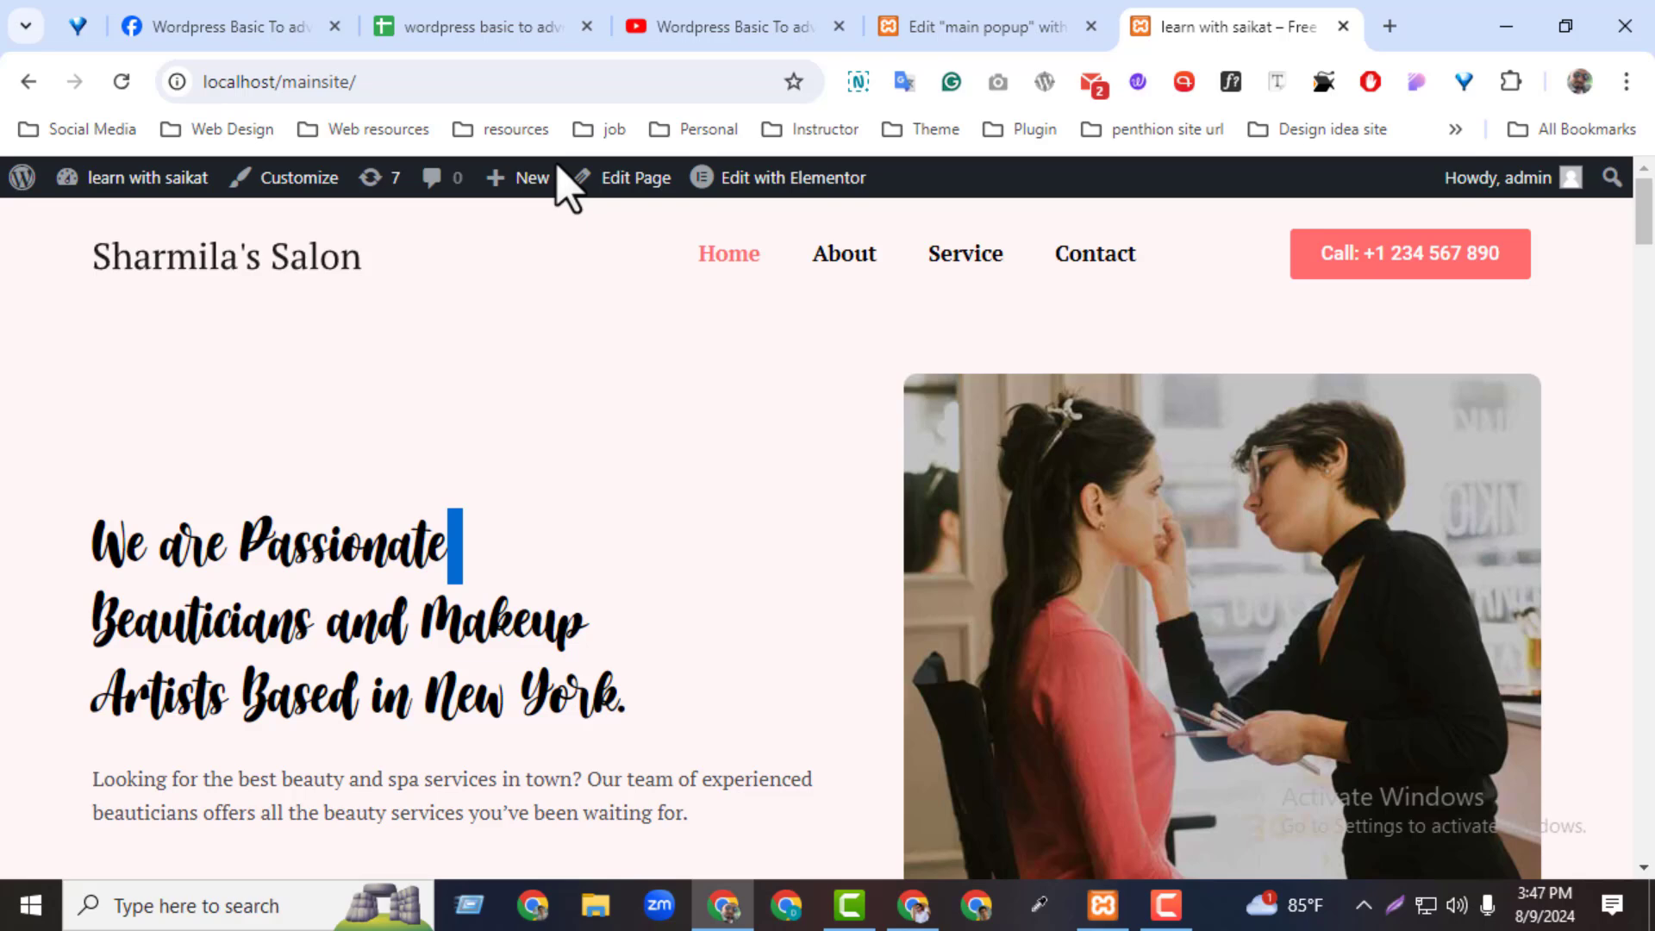
pyautogui.click(121, 85)
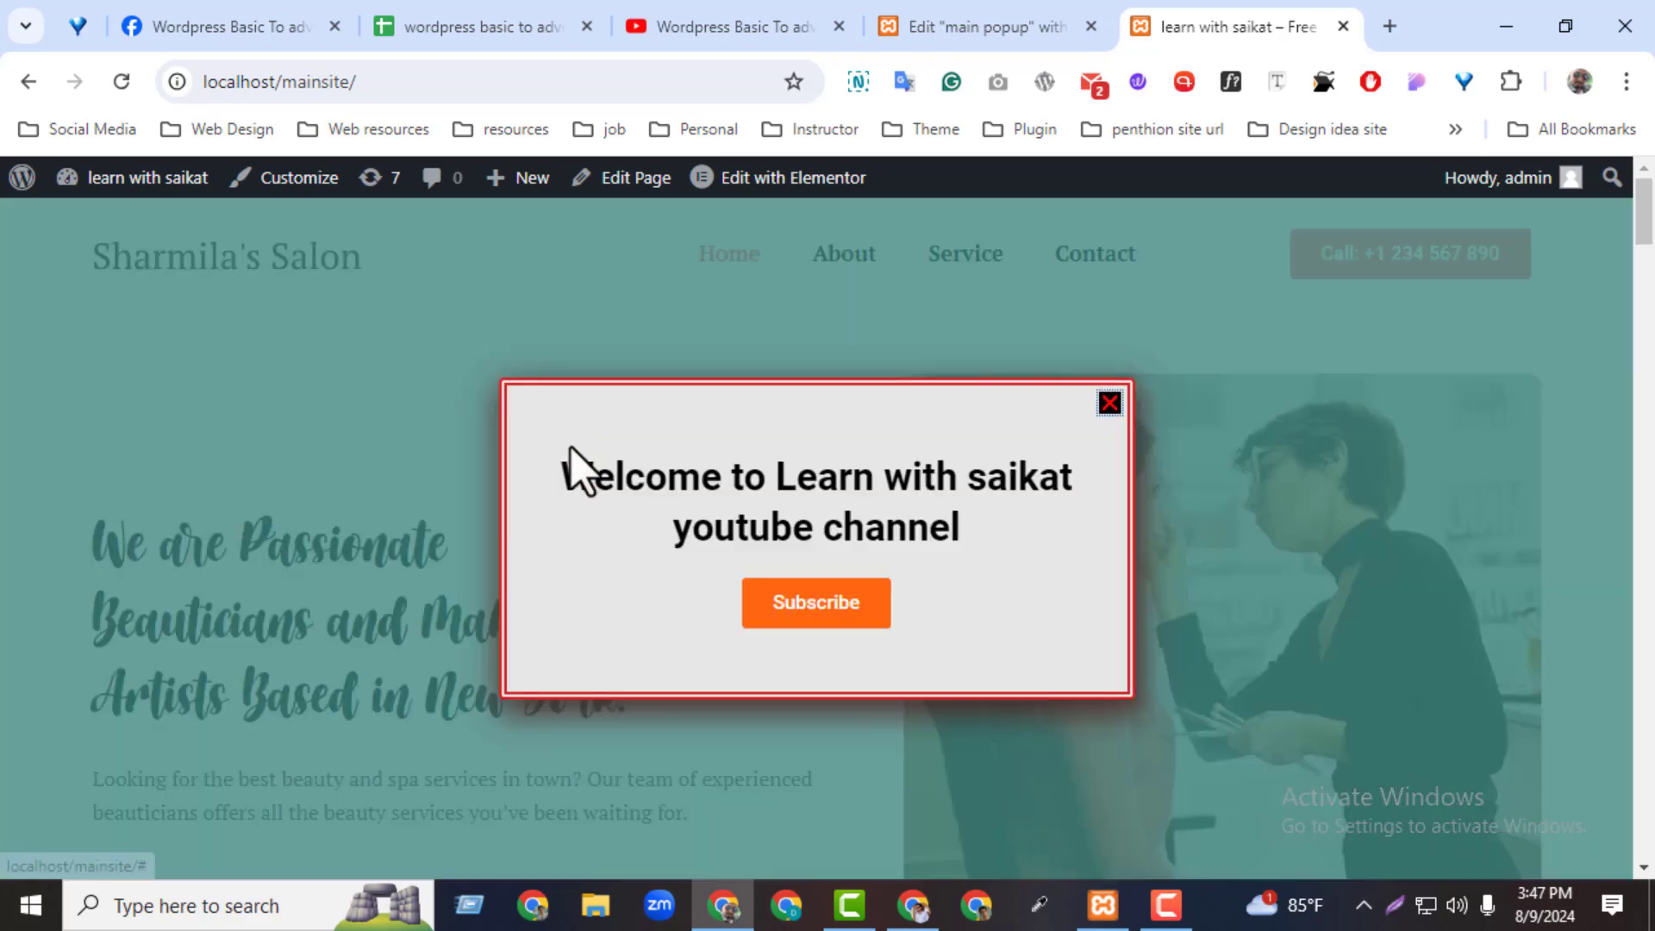
pyautogui.click(1111, 403)
# Switch the popup's trigger from On Click to After Inactivity within 5 seconds and save the publish settings
pyautogui.click(957, 26)
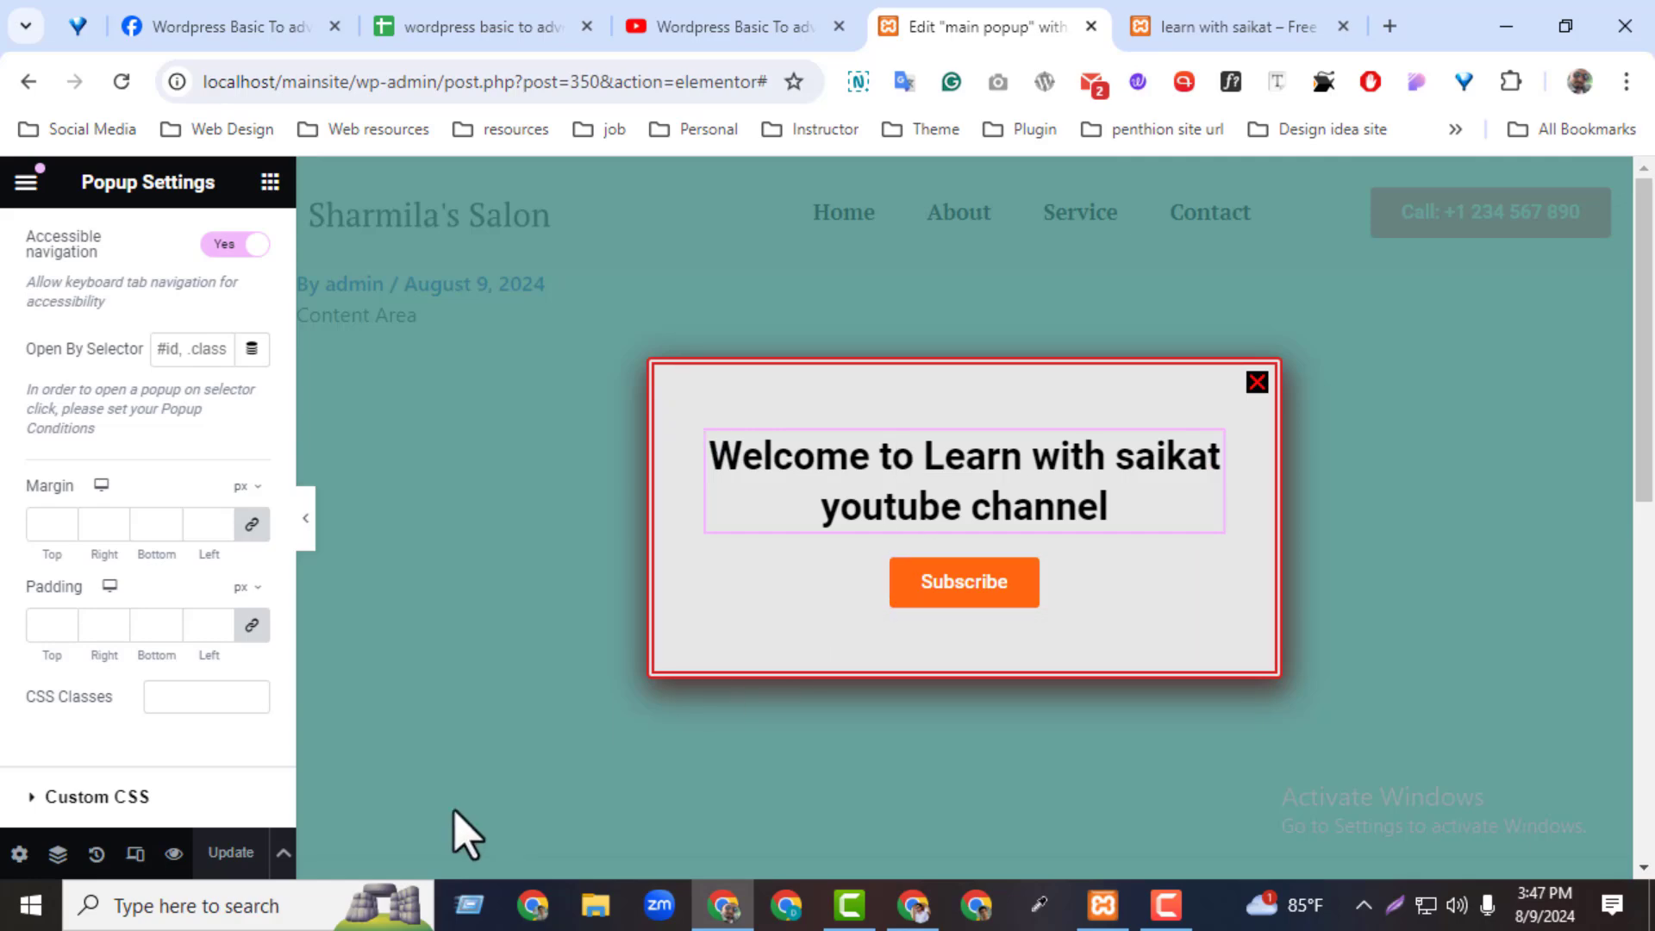
pyautogui.click(283, 853)
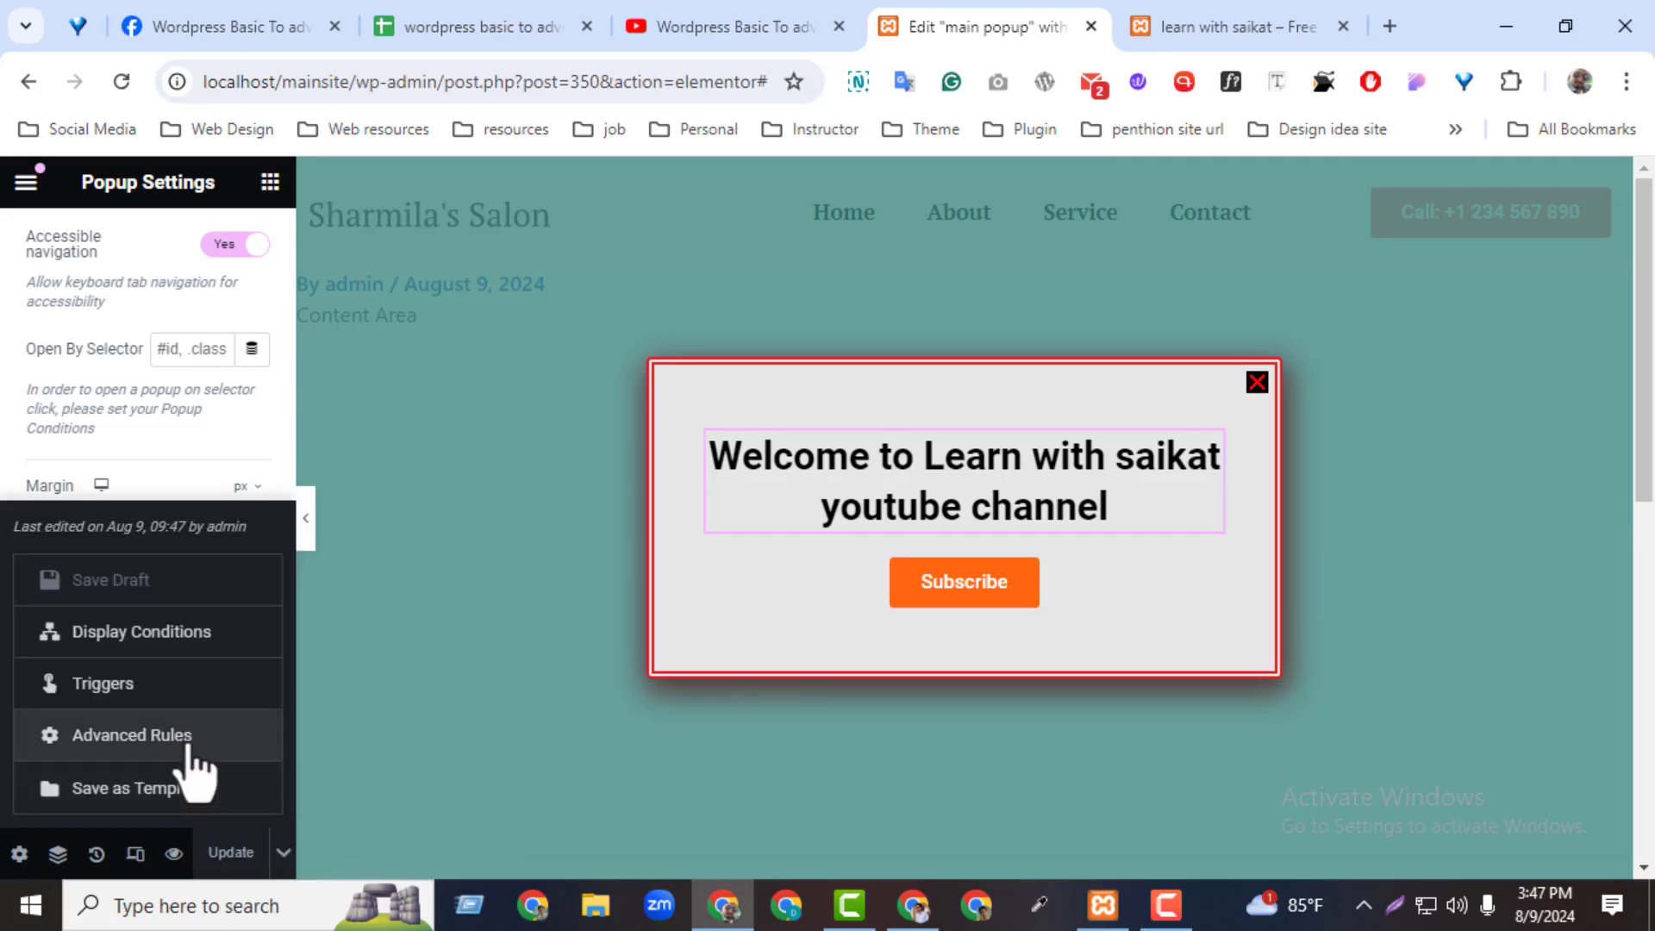
pyautogui.click(103, 684)
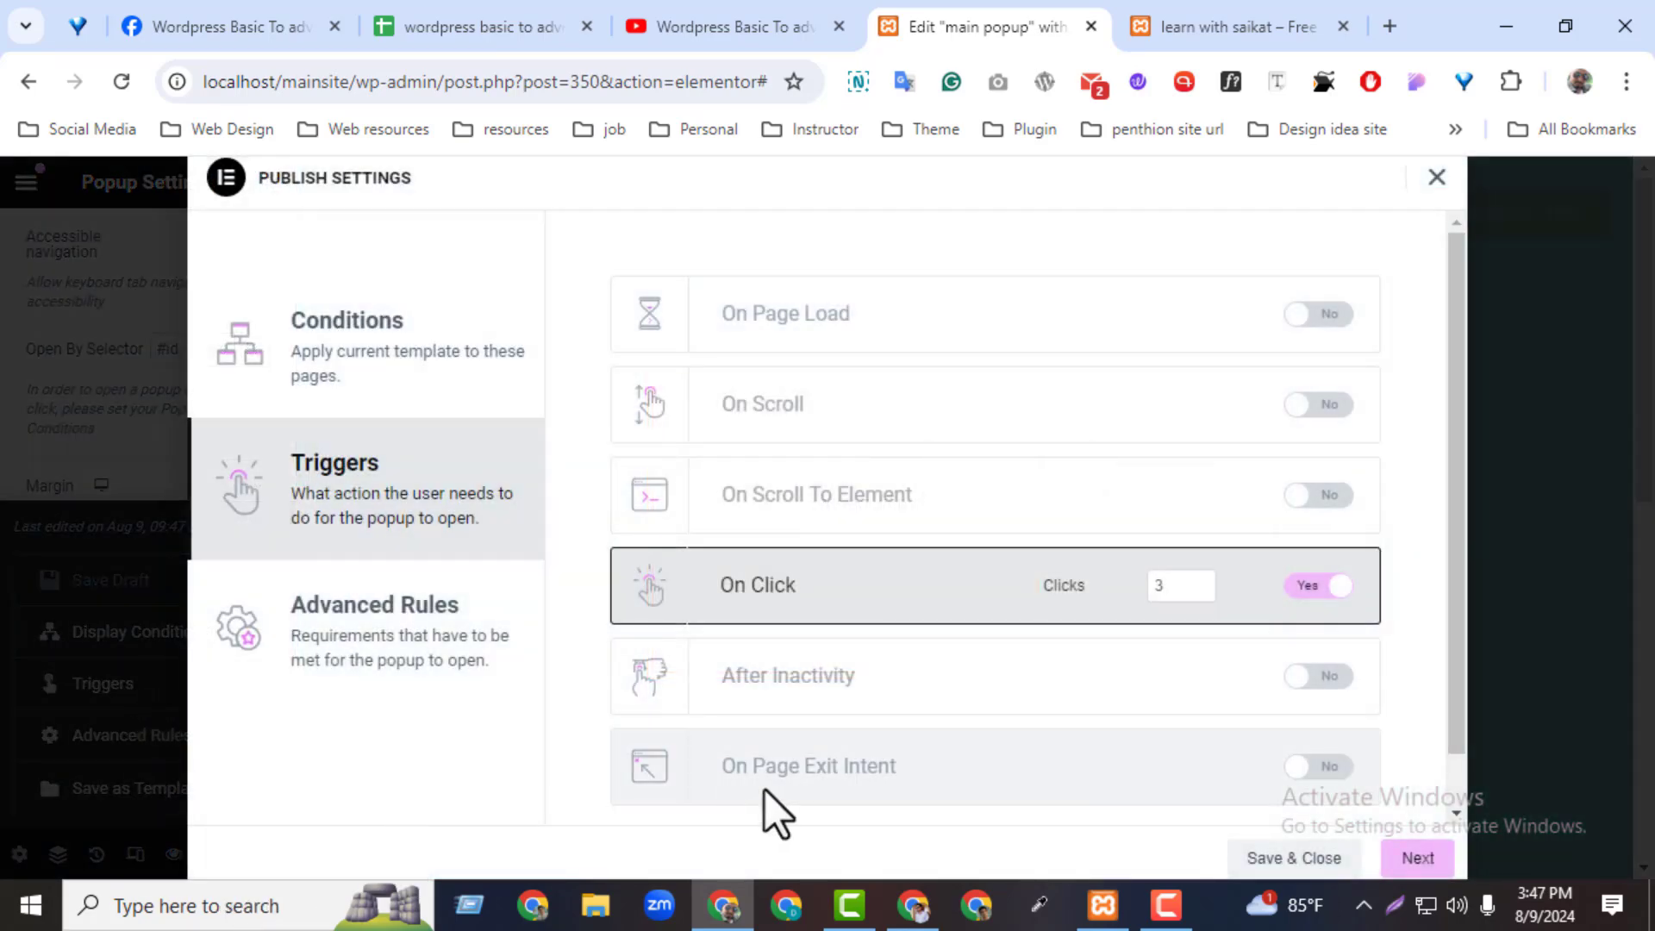
pyautogui.click(1319, 586)
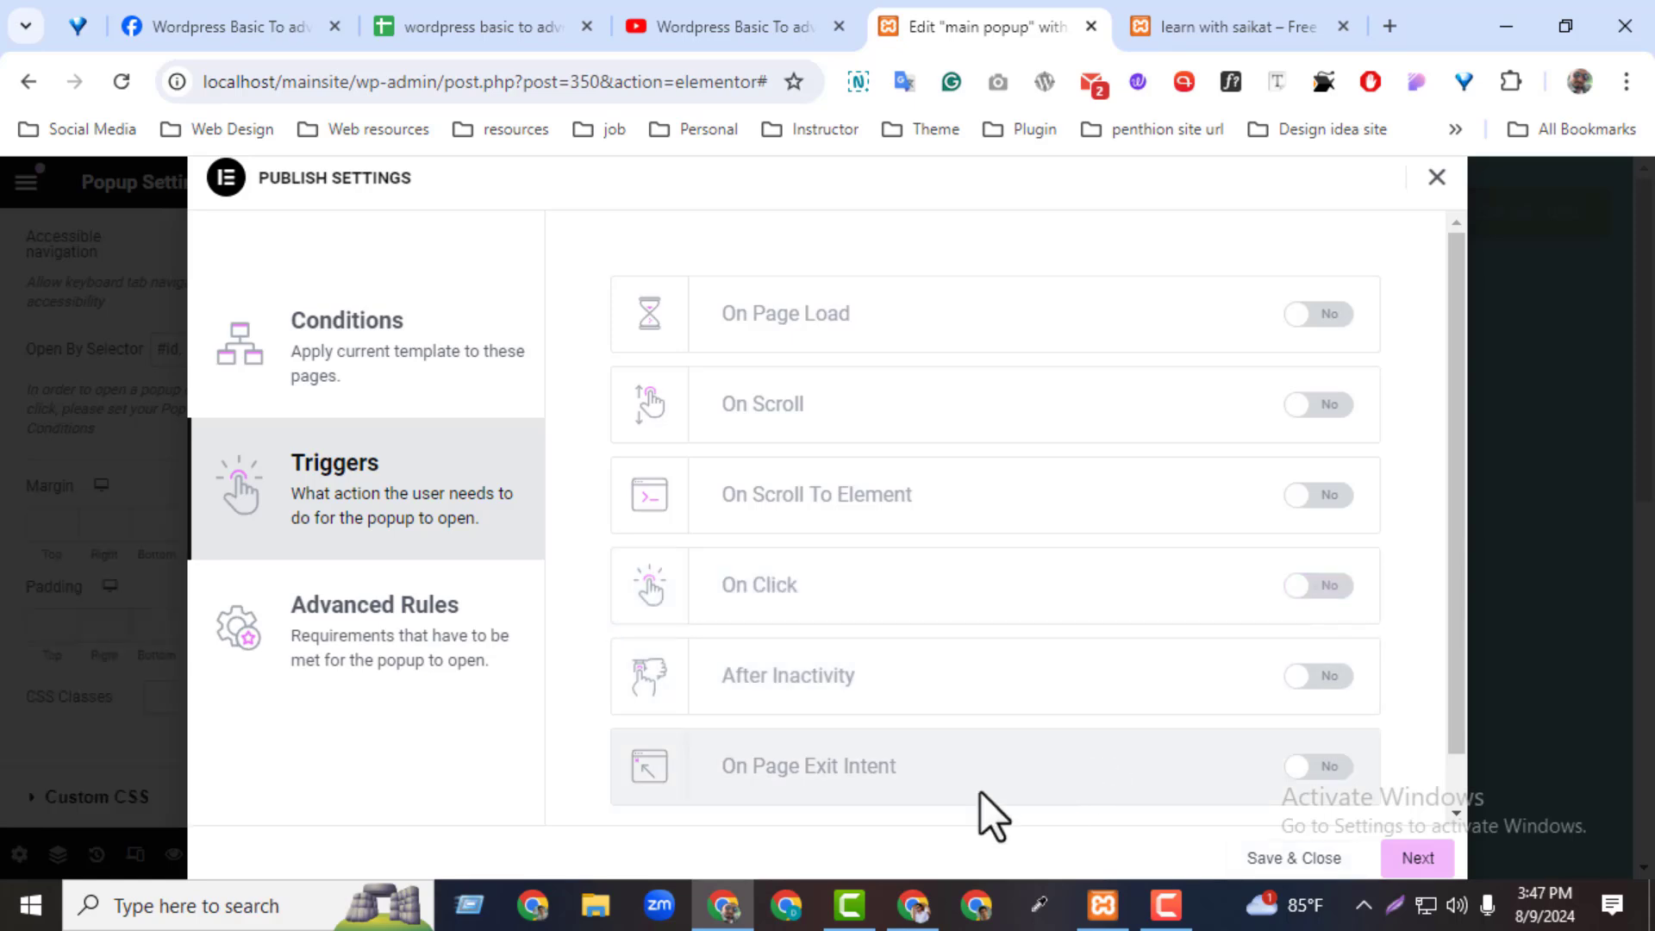
pyautogui.click(1319, 676)
pyautogui.moveTo(1176, 678); pyautogui.dragTo(1127, 681)
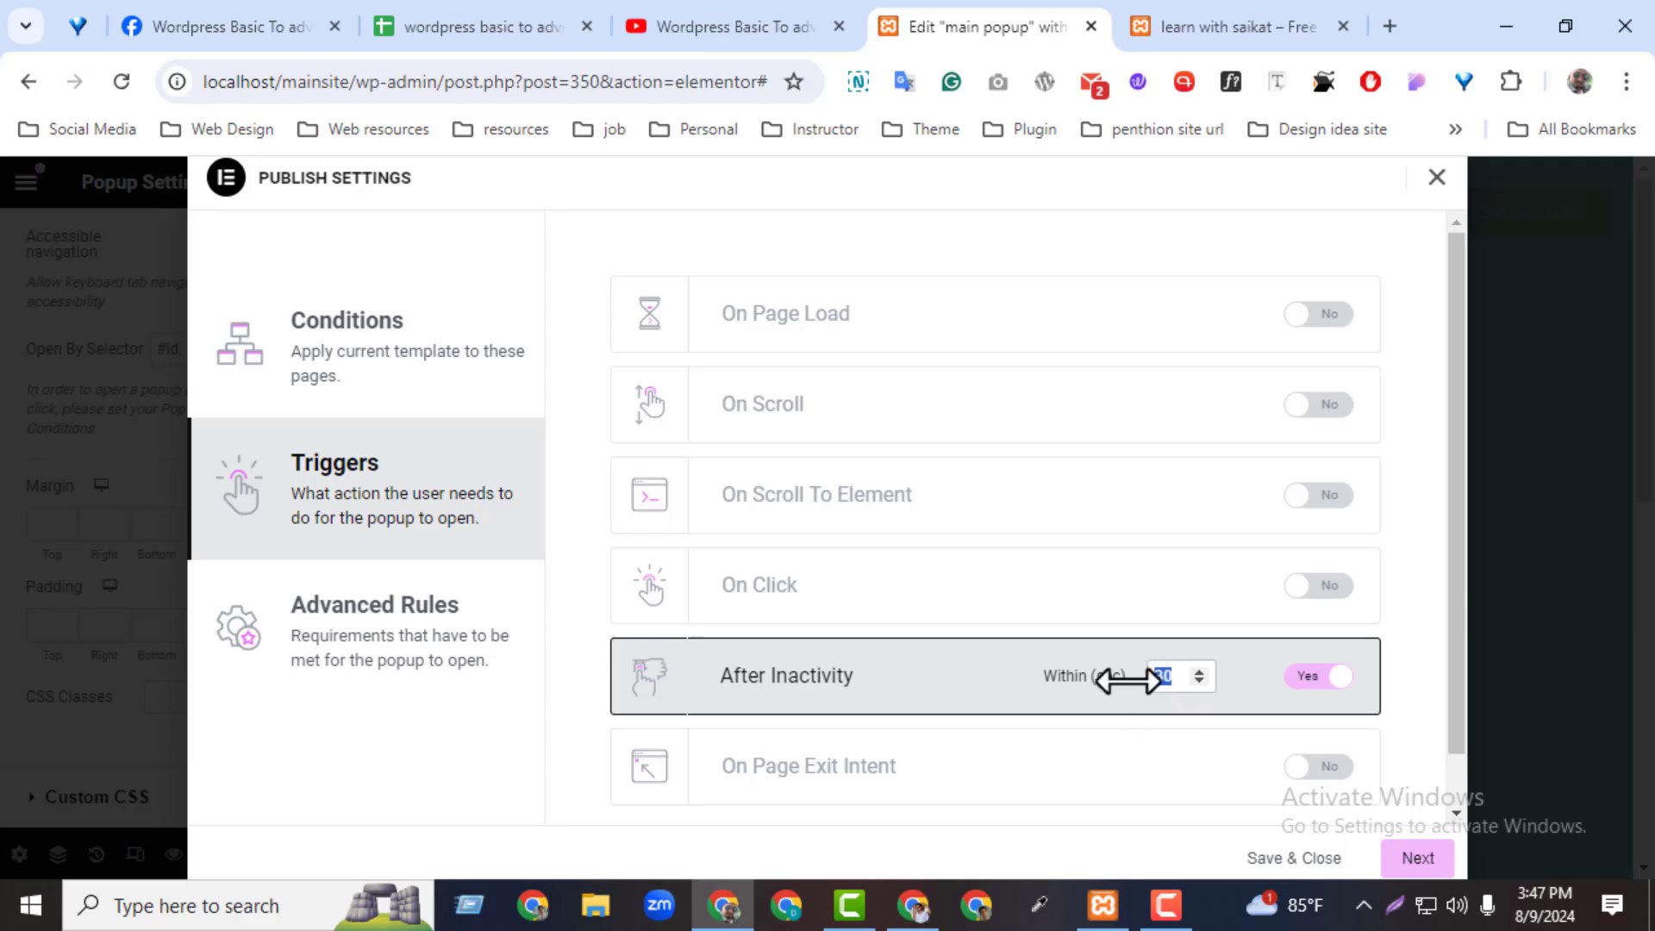
pyautogui.write('5')
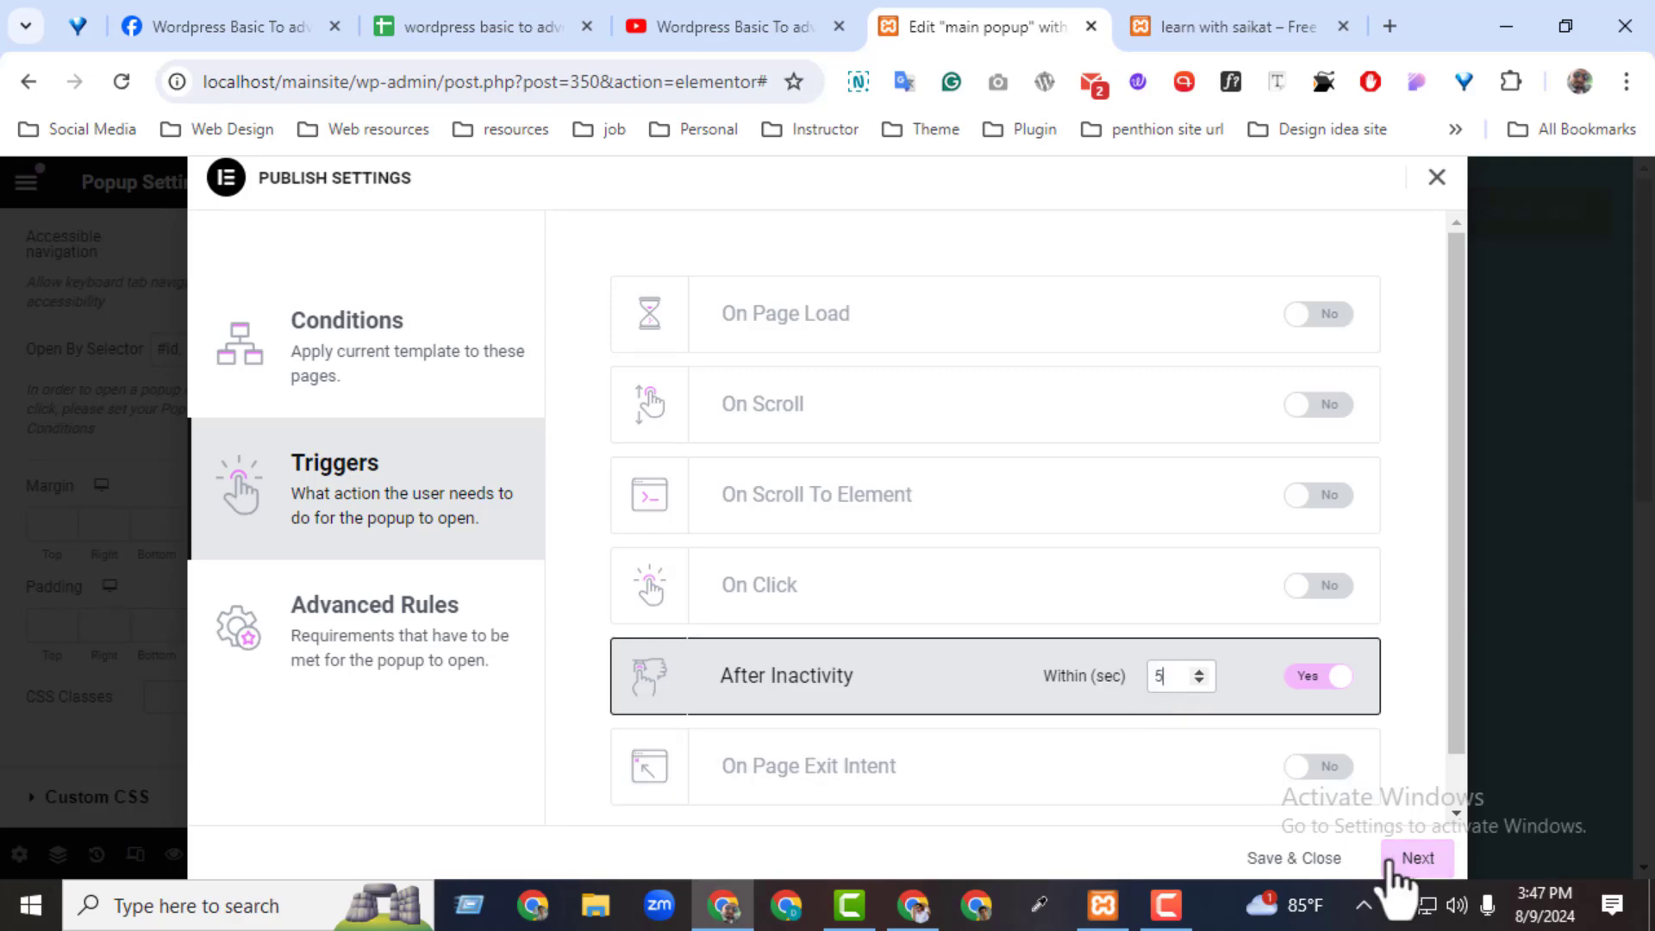
pyautogui.click(1398, 871)
pyautogui.click(1409, 872)
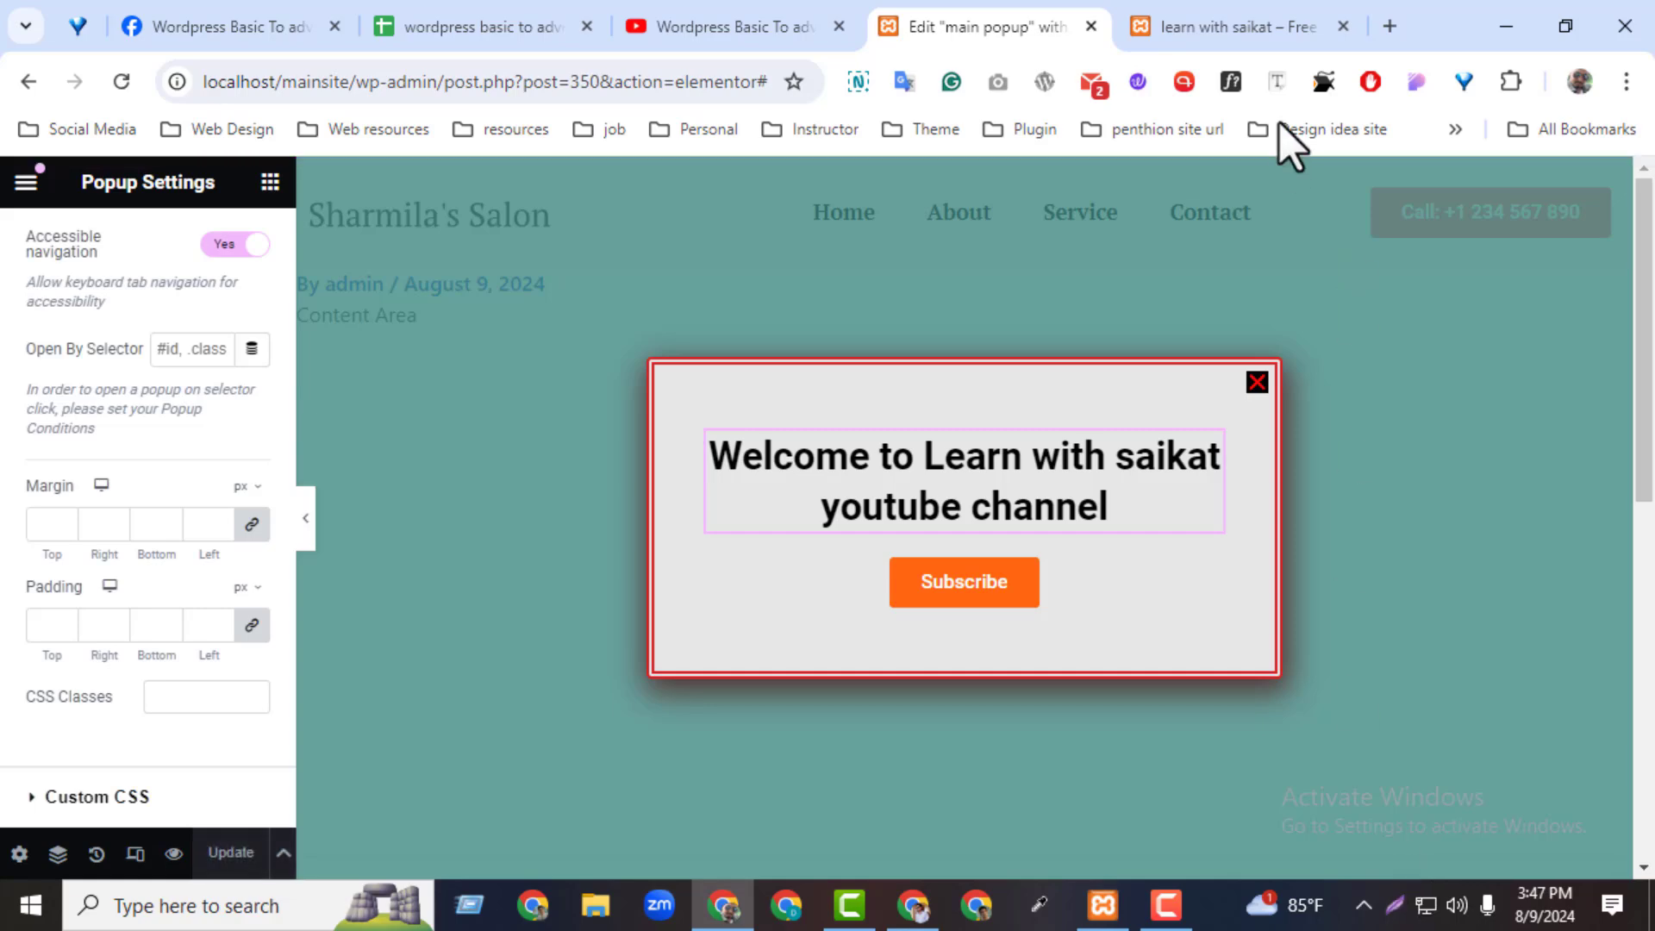
# Reload the live home page and leave it idle to test the popup's After Inactivity trigger
pyautogui.click(1224, 27)
pyautogui.click(118, 97)
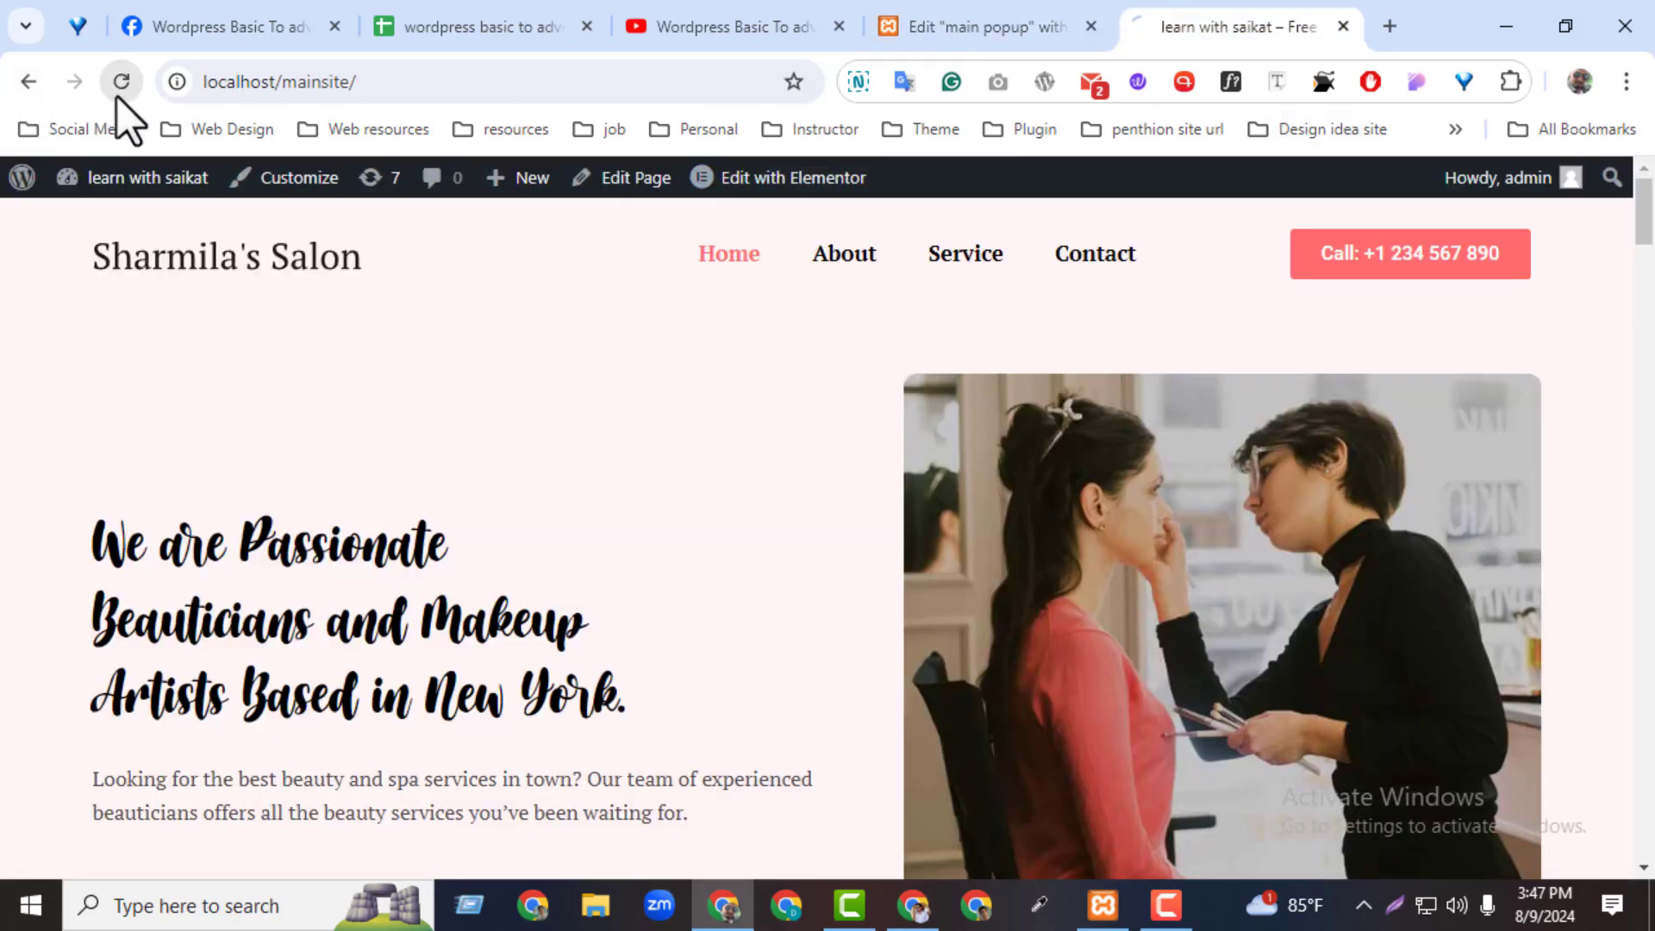
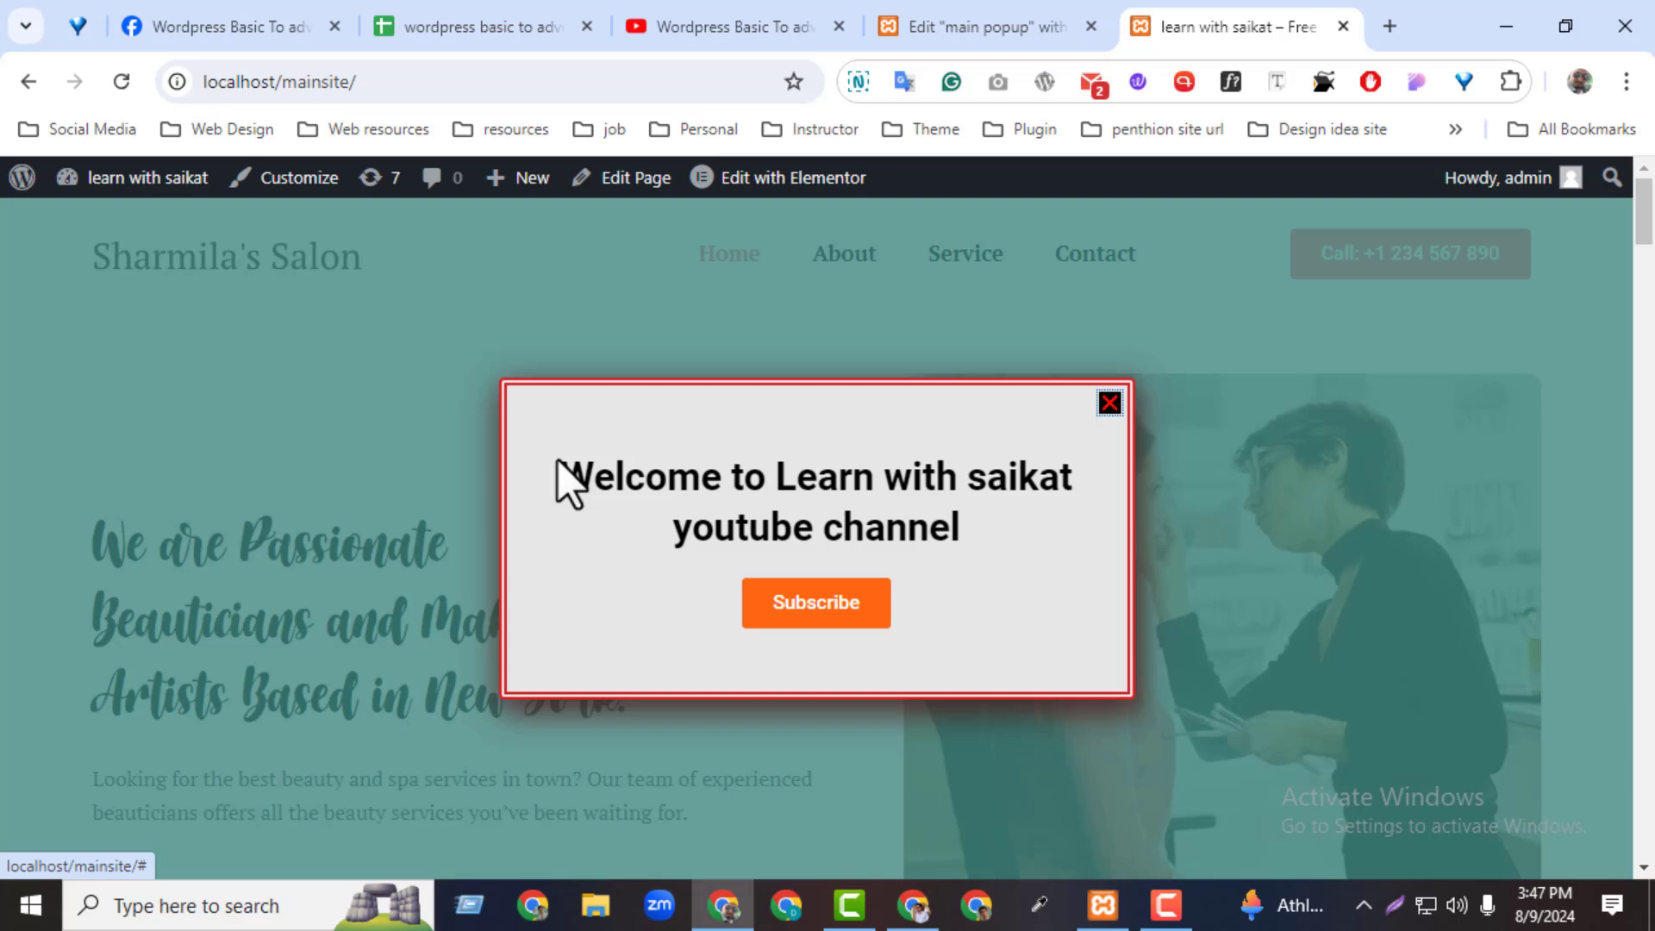
# Return to the popup editor and reopen the popup's trigger settings
pyautogui.click(1000, 25)
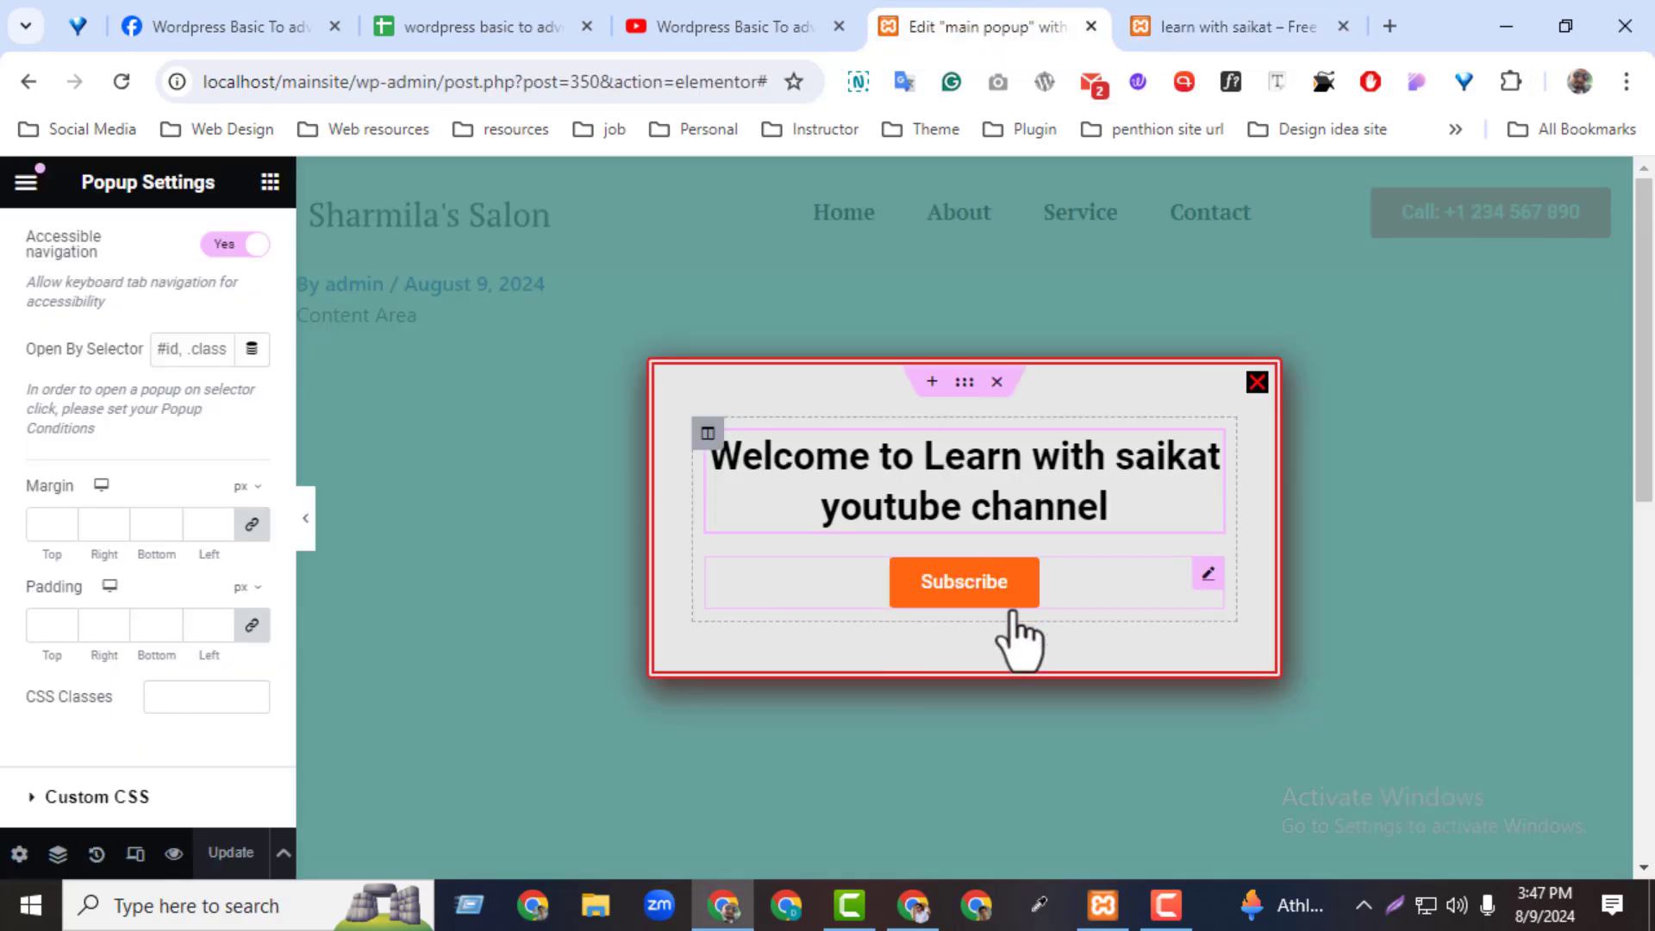
pyautogui.click(282, 855)
pyautogui.click(172, 686)
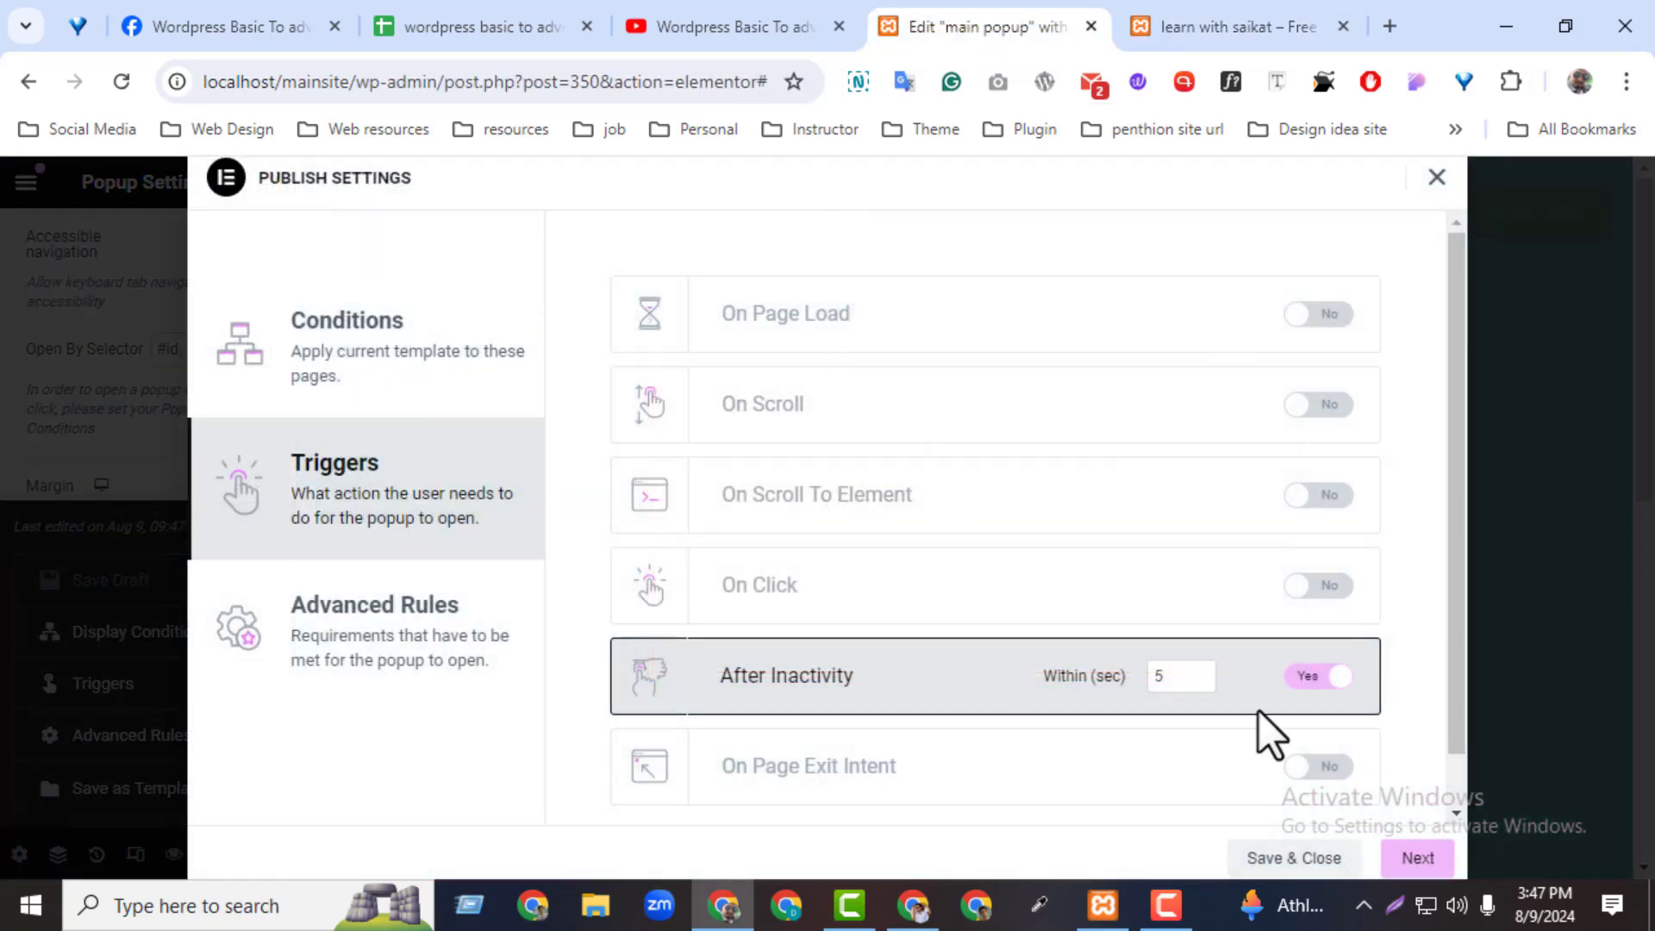
# Try an After Inactivity time of 300 seconds and glance at the popup on the live home page
pyautogui.moveTo(1182, 681); pyautogui.dragTo(1141, 676)
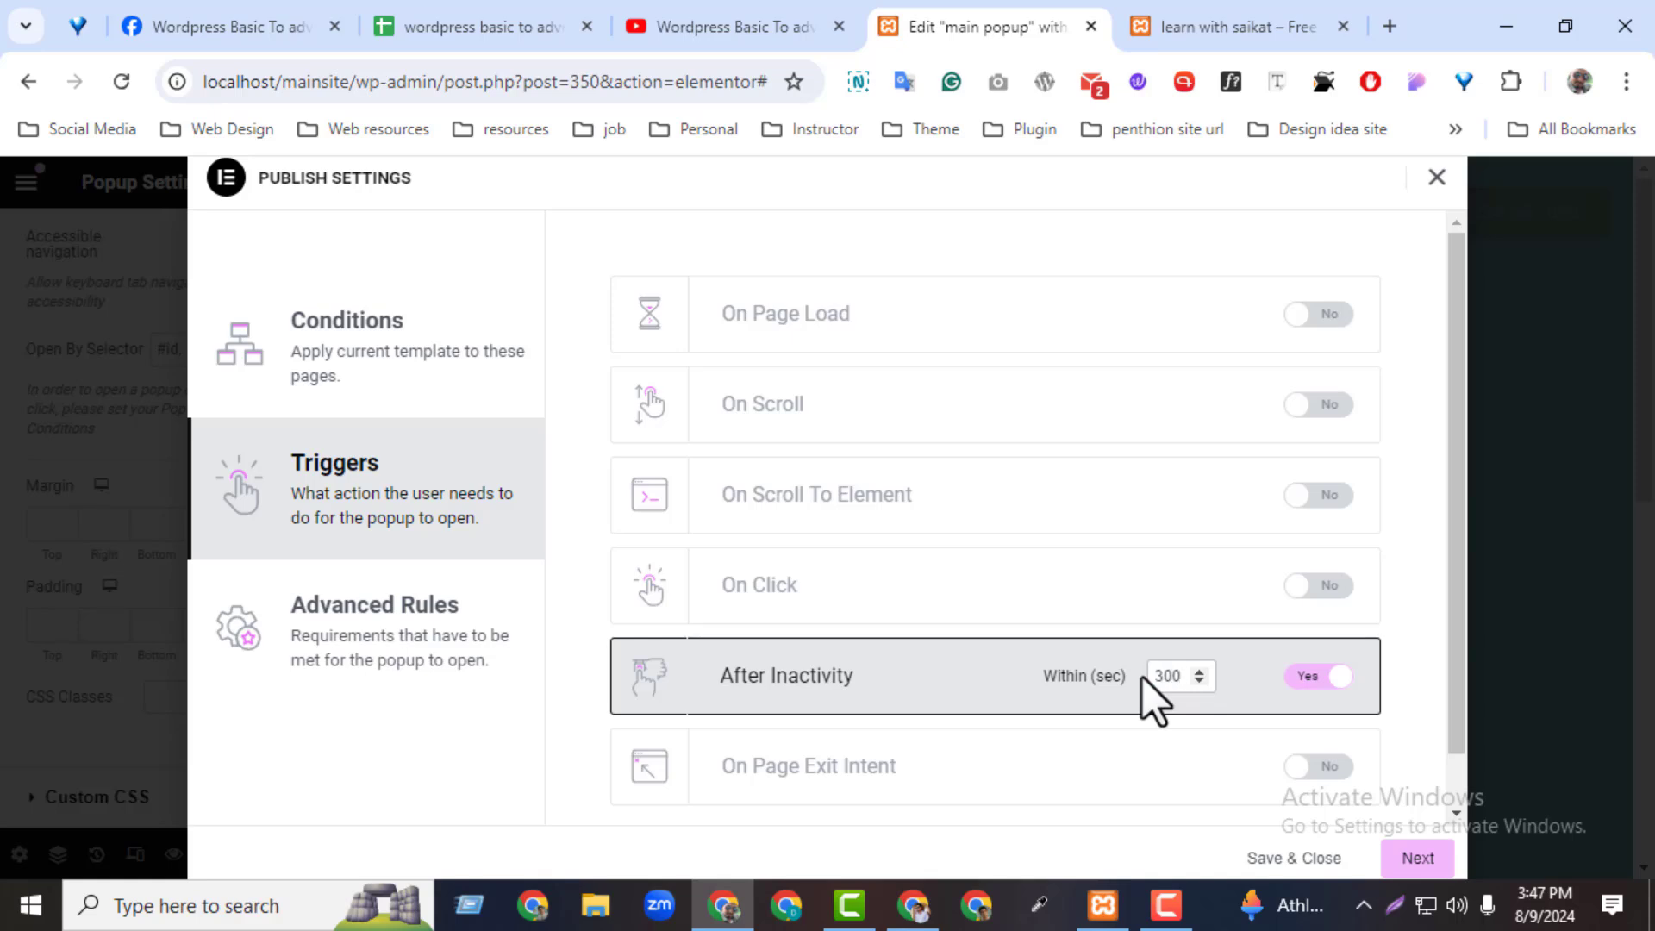
pyautogui.click(1258, 21)
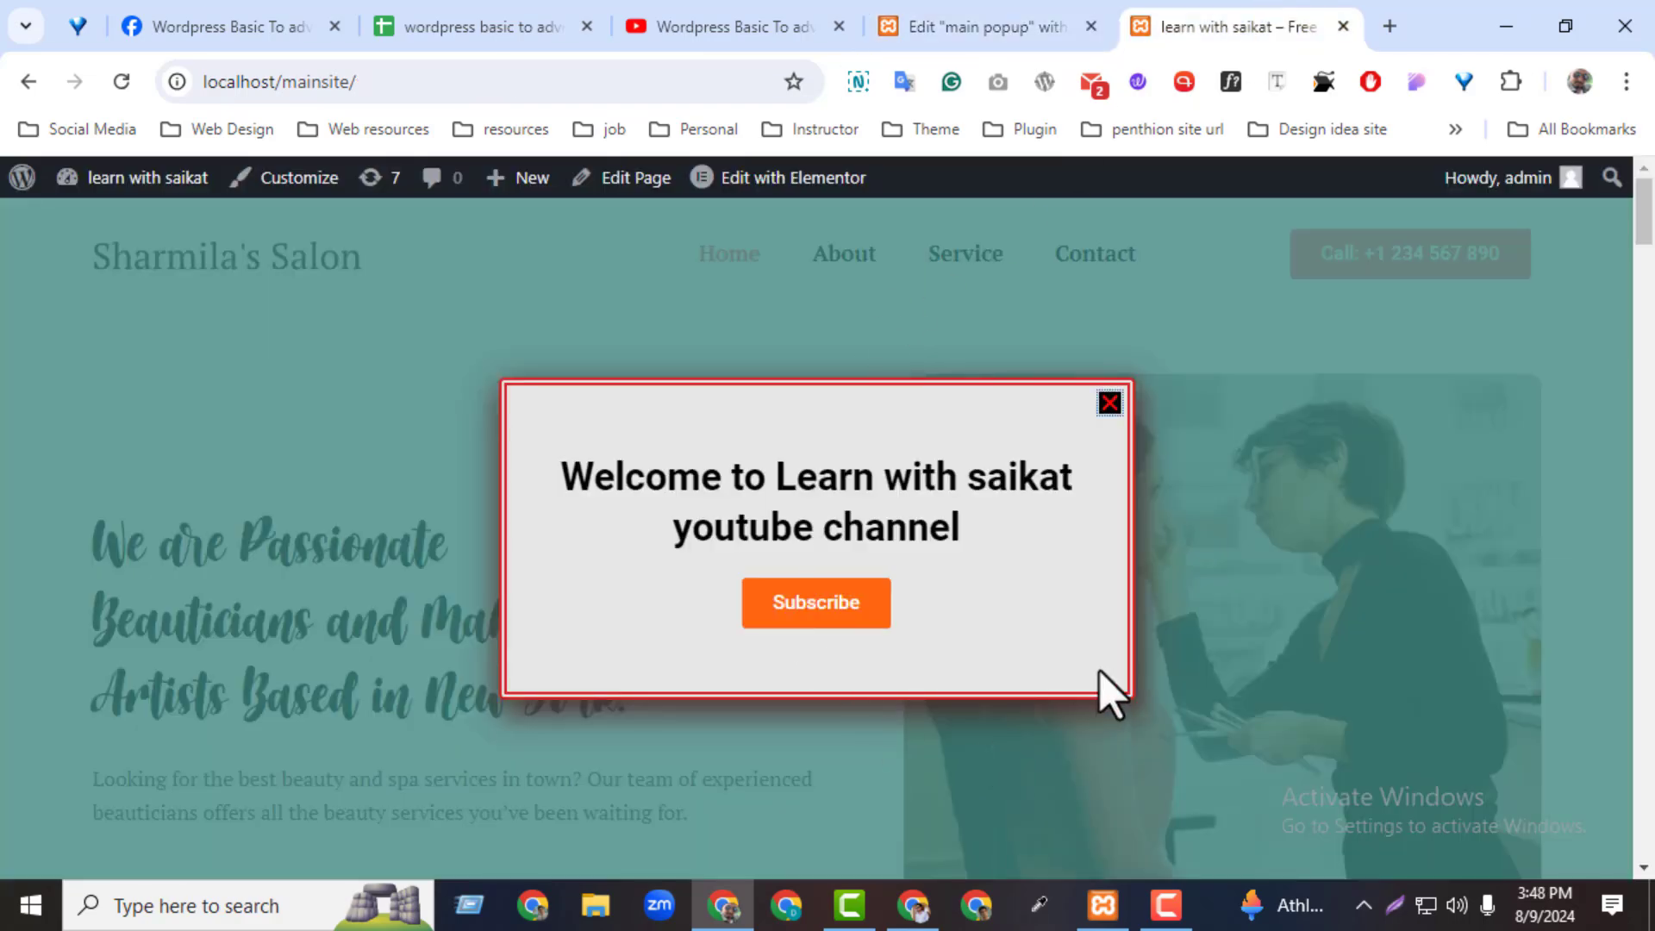
pyautogui.click(894, 22)
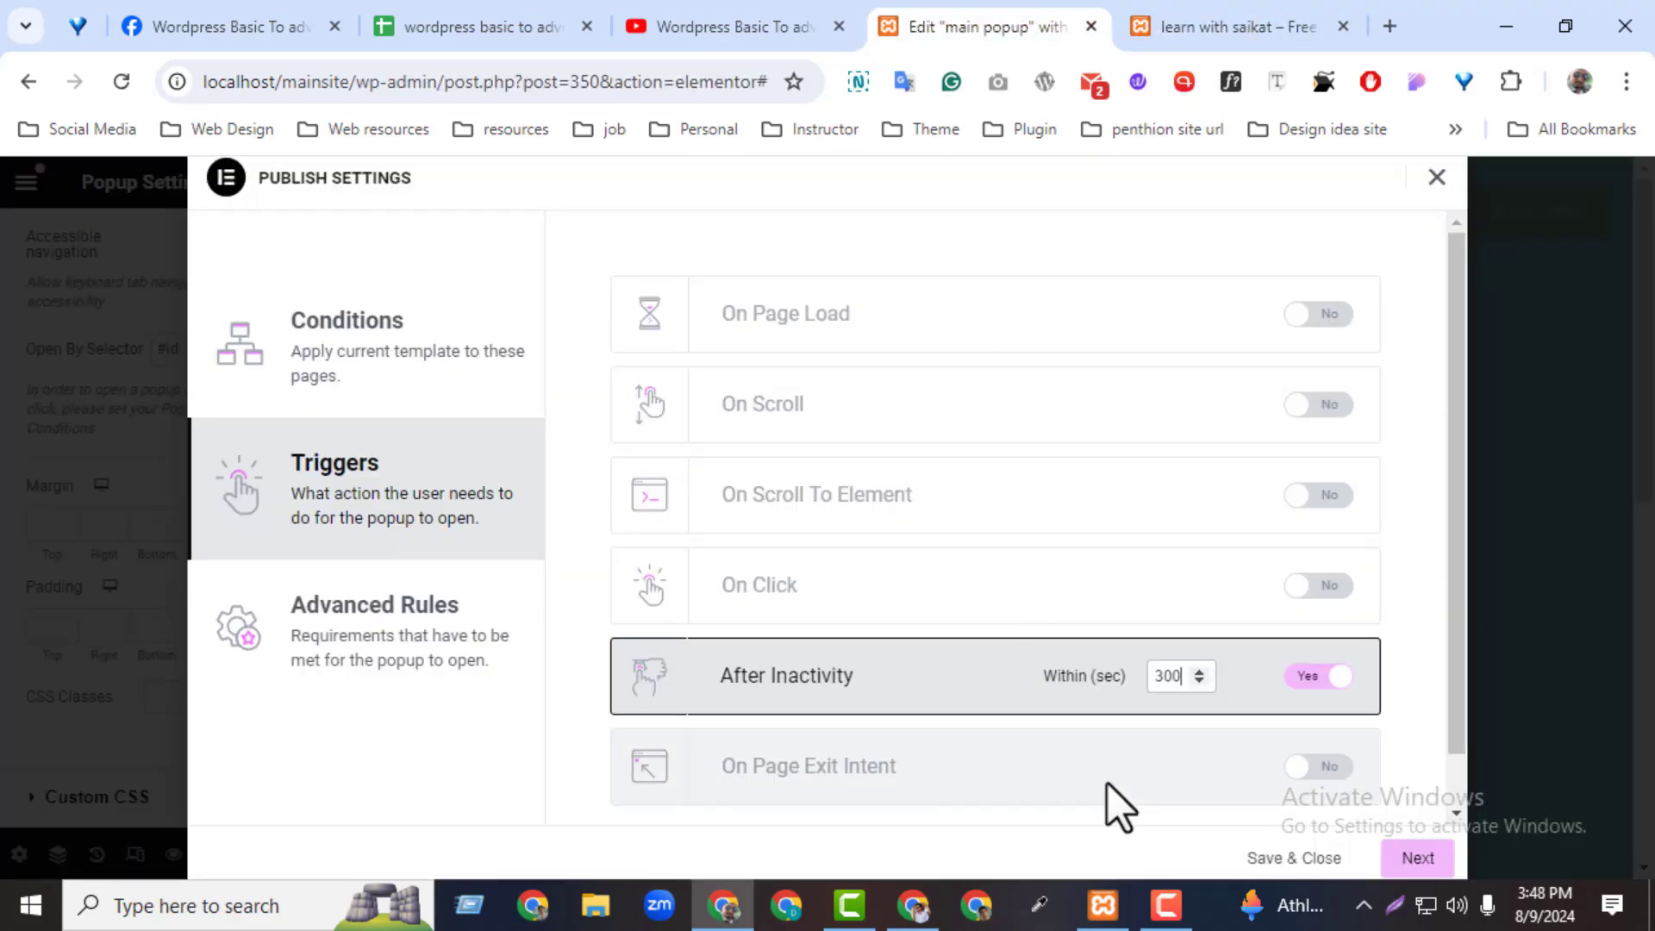
pyautogui.doubleClick(1160, 681)
# Turn off the After Inactivity trigger, enable On Page Exit Intent instead, and save the publish settings
pyautogui.click(1326, 681)
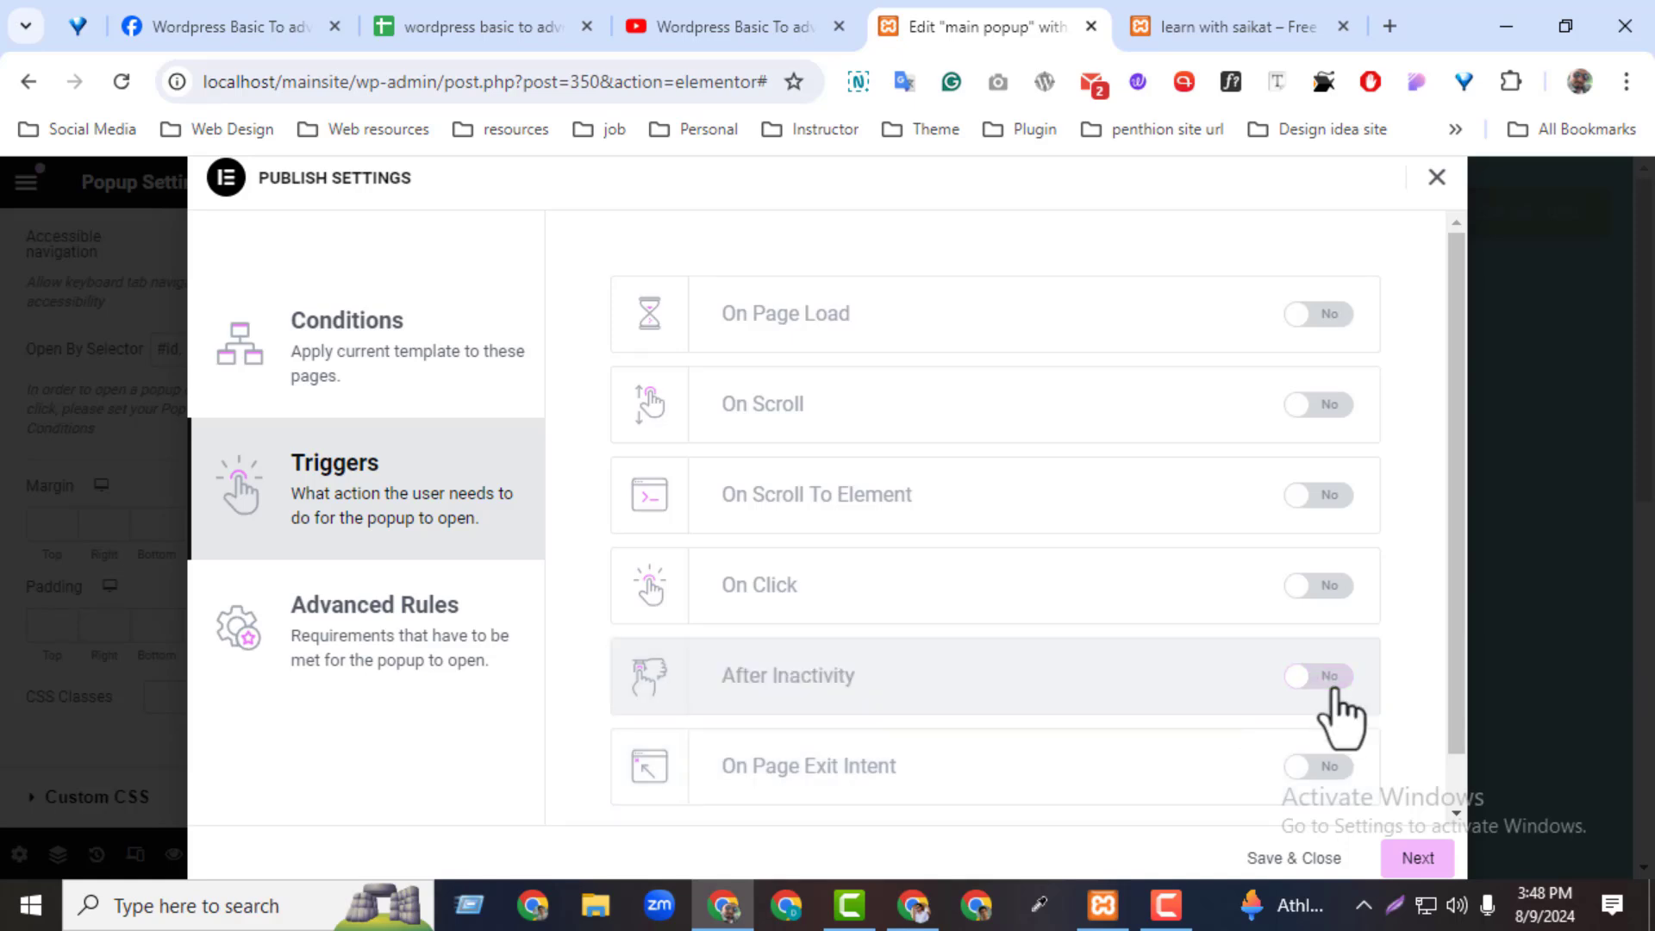
pyautogui.moveTo(1467, 727); pyautogui.dragTo(1459, 772)
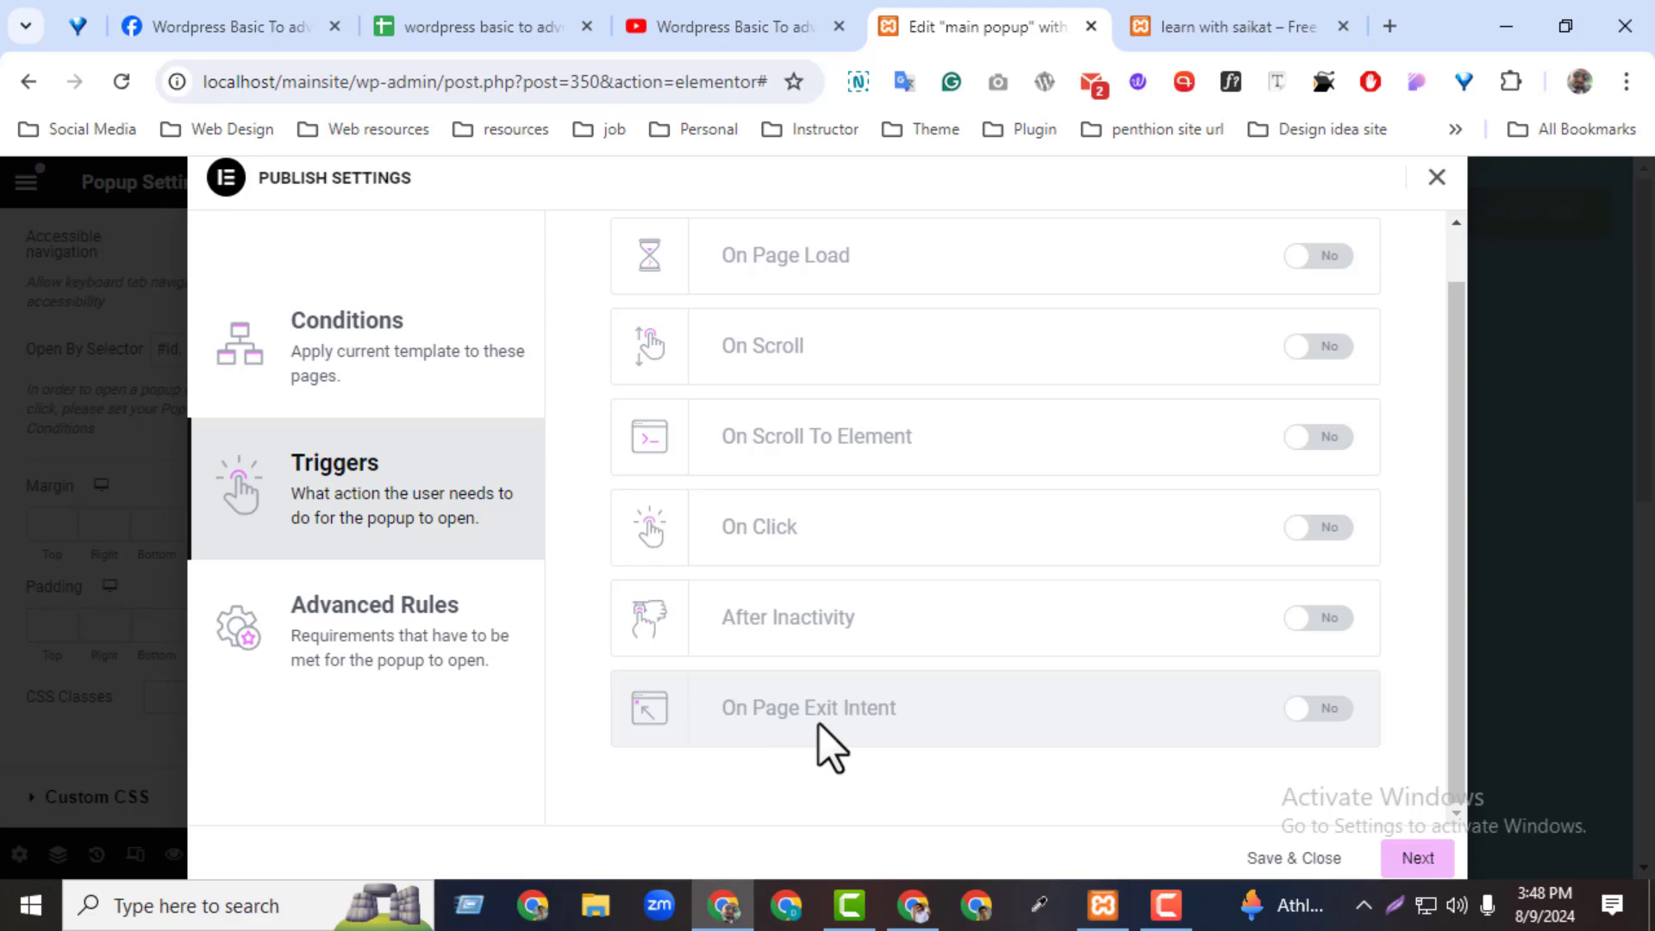
pyautogui.click(1324, 714)
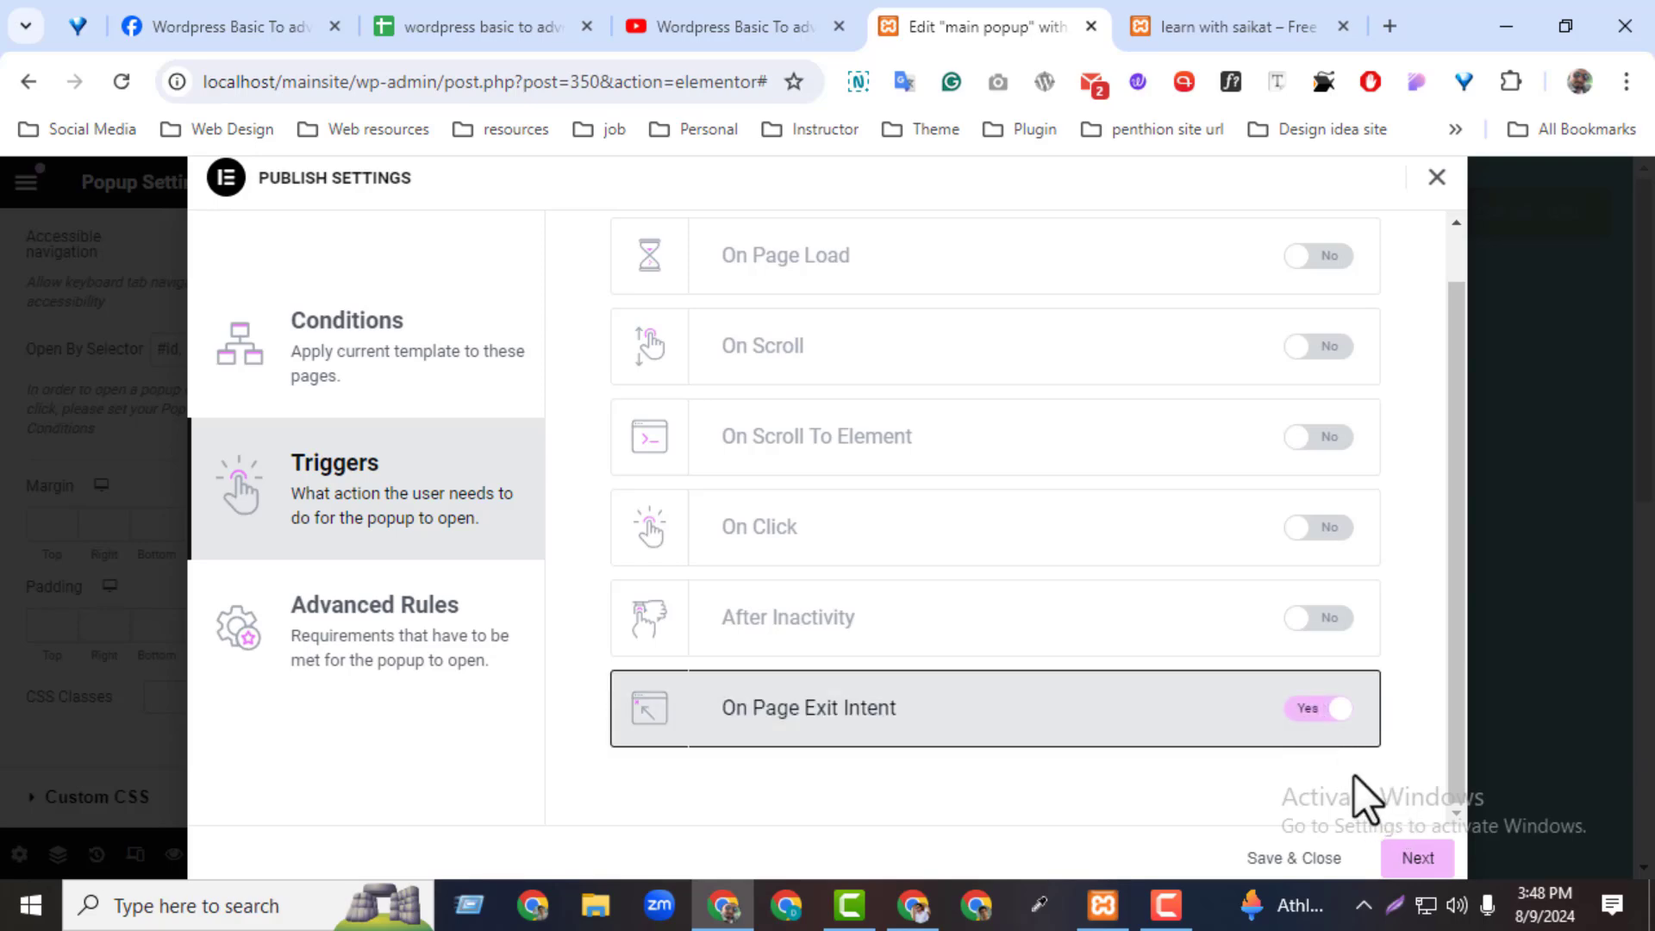
pyautogui.click(1393, 857)
pyautogui.click(1392, 858)
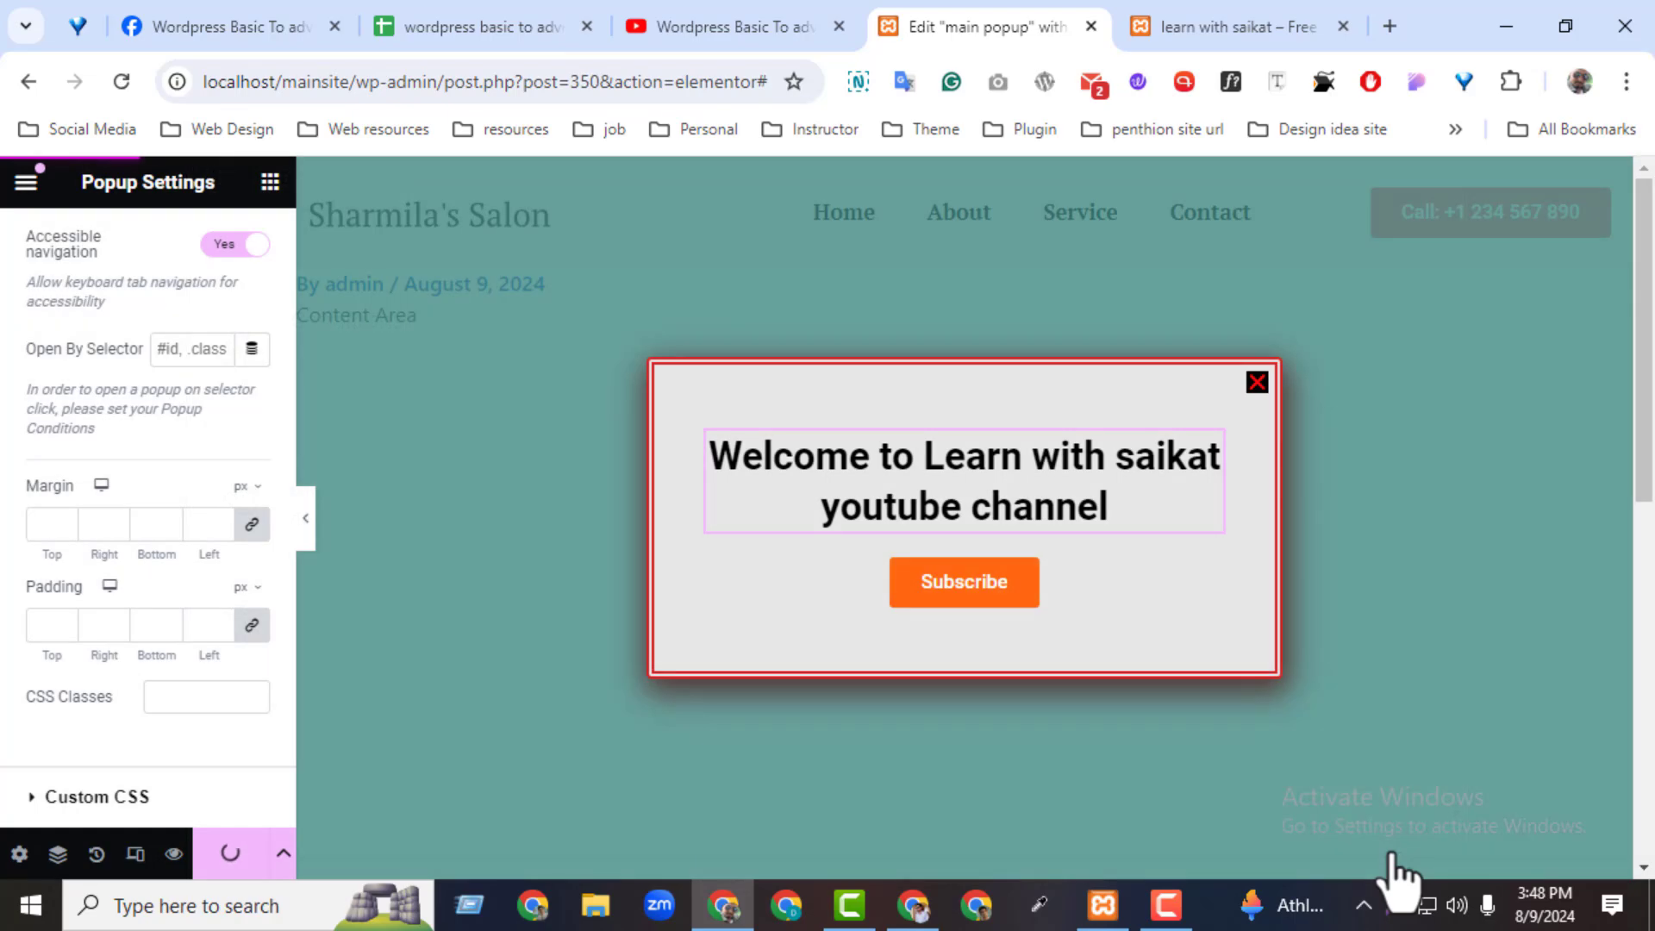
# Reload the live home page and test the popup's exit-intent trigger by moving off the page twice, closing the popup each time
pyautogui.click(1174, 26)
pyautogui.click(106, 90)
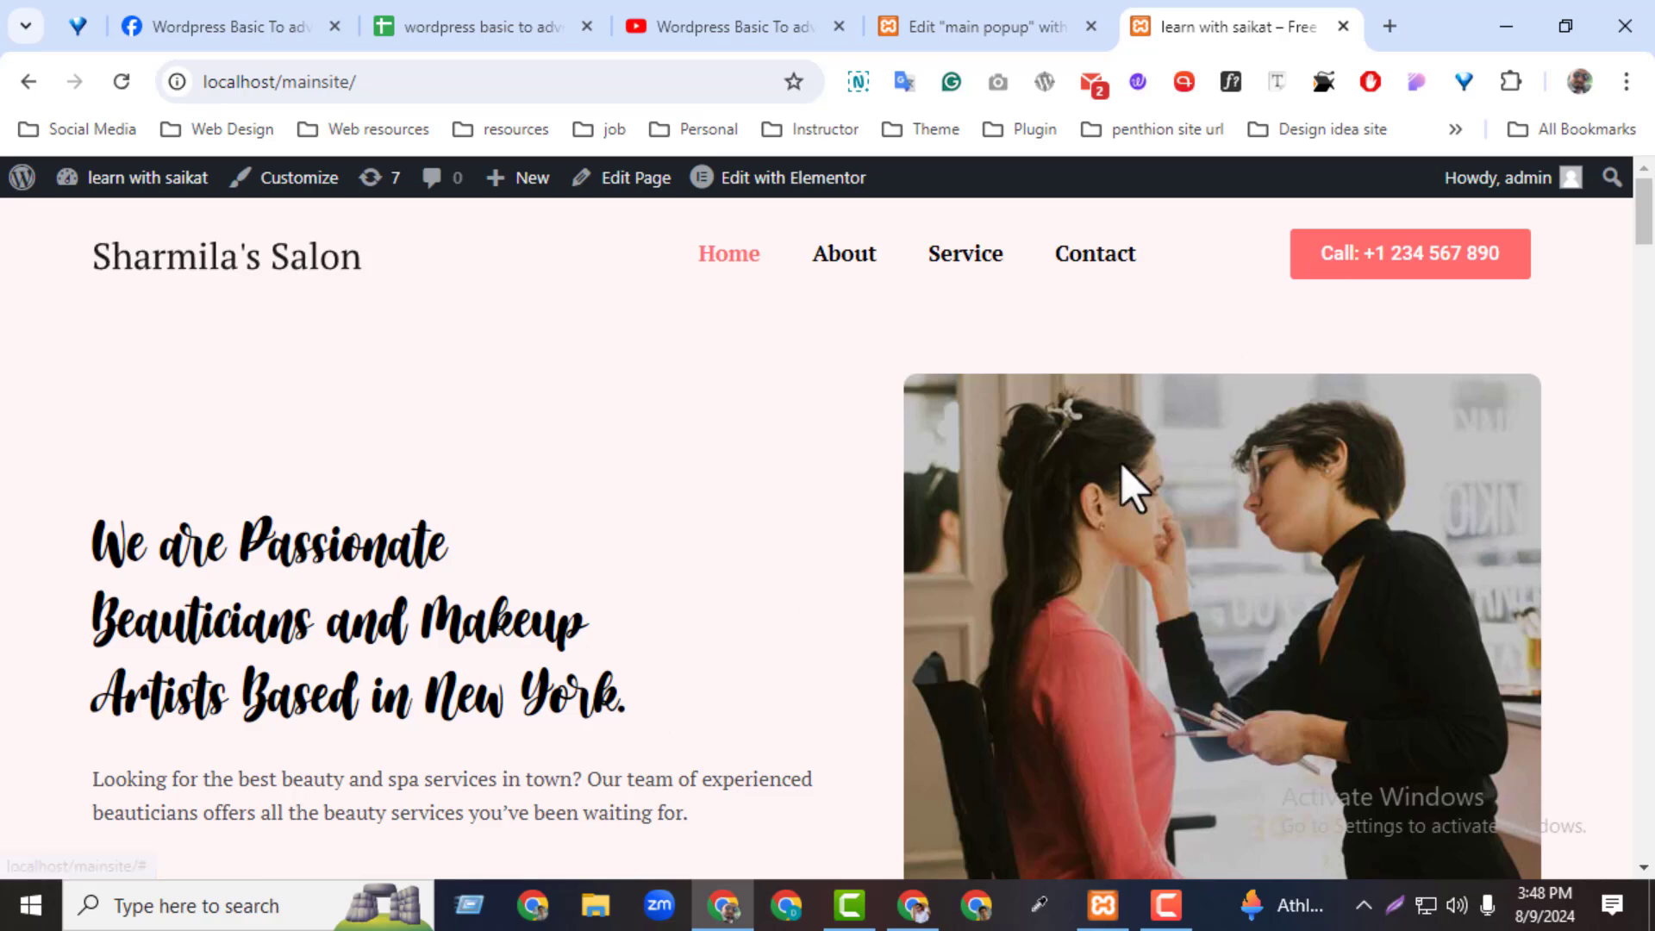
pyautogui.moveTo(1348, 24)
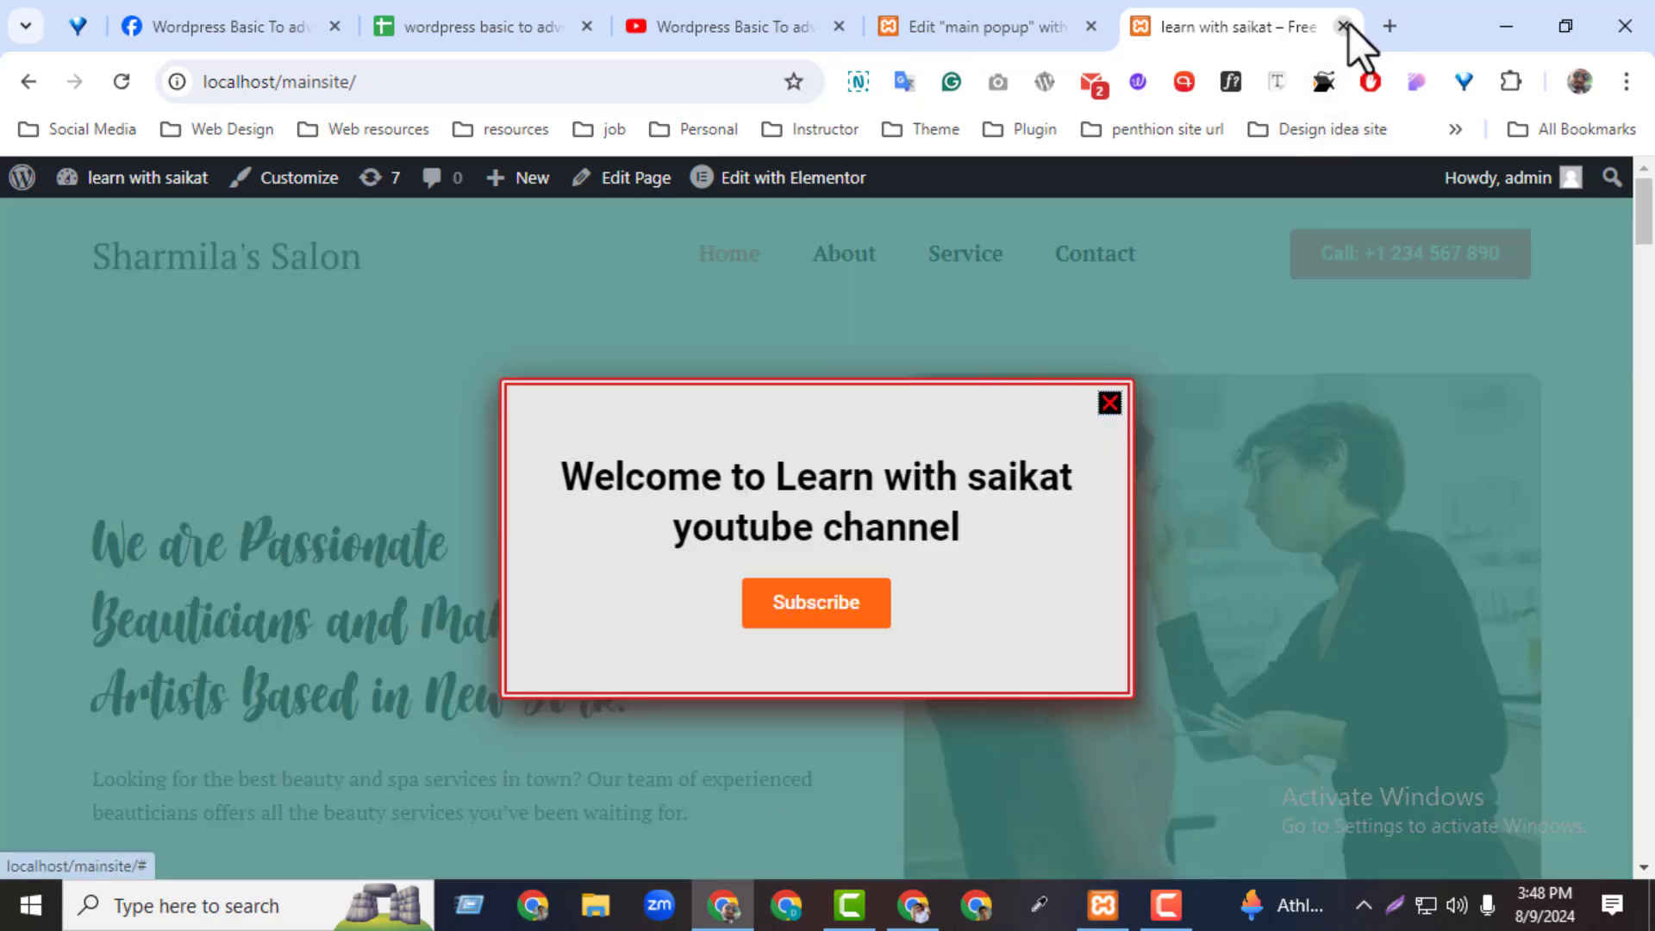
pyautogui.click(1109, 403)
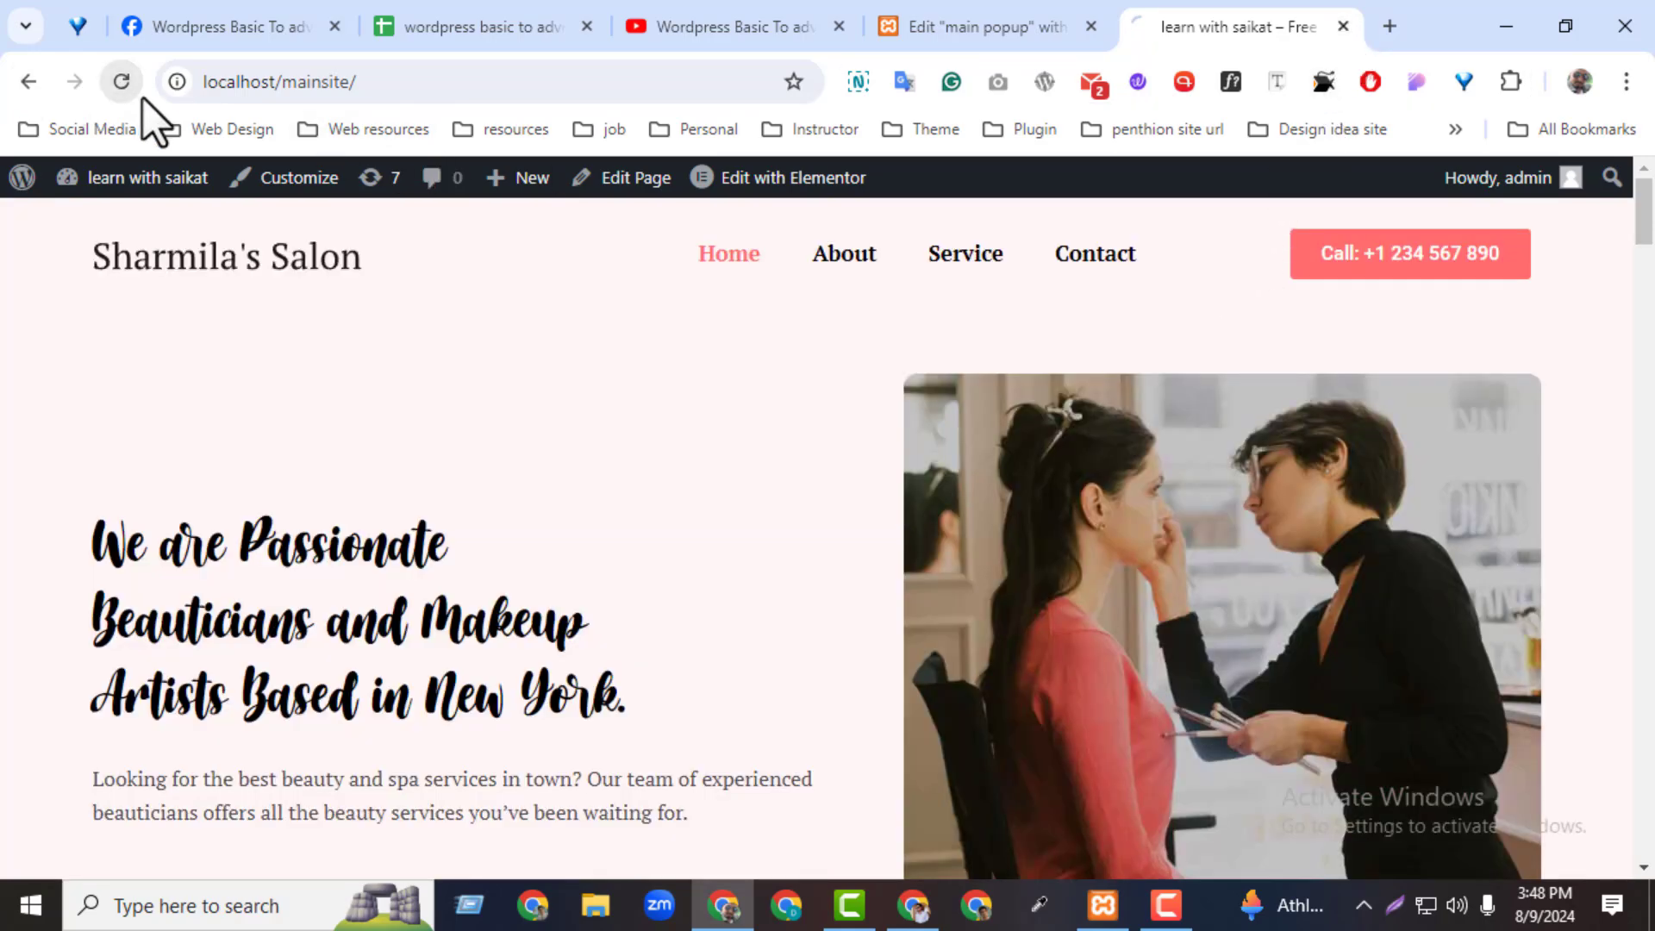
pyautogui.click(124, 83)
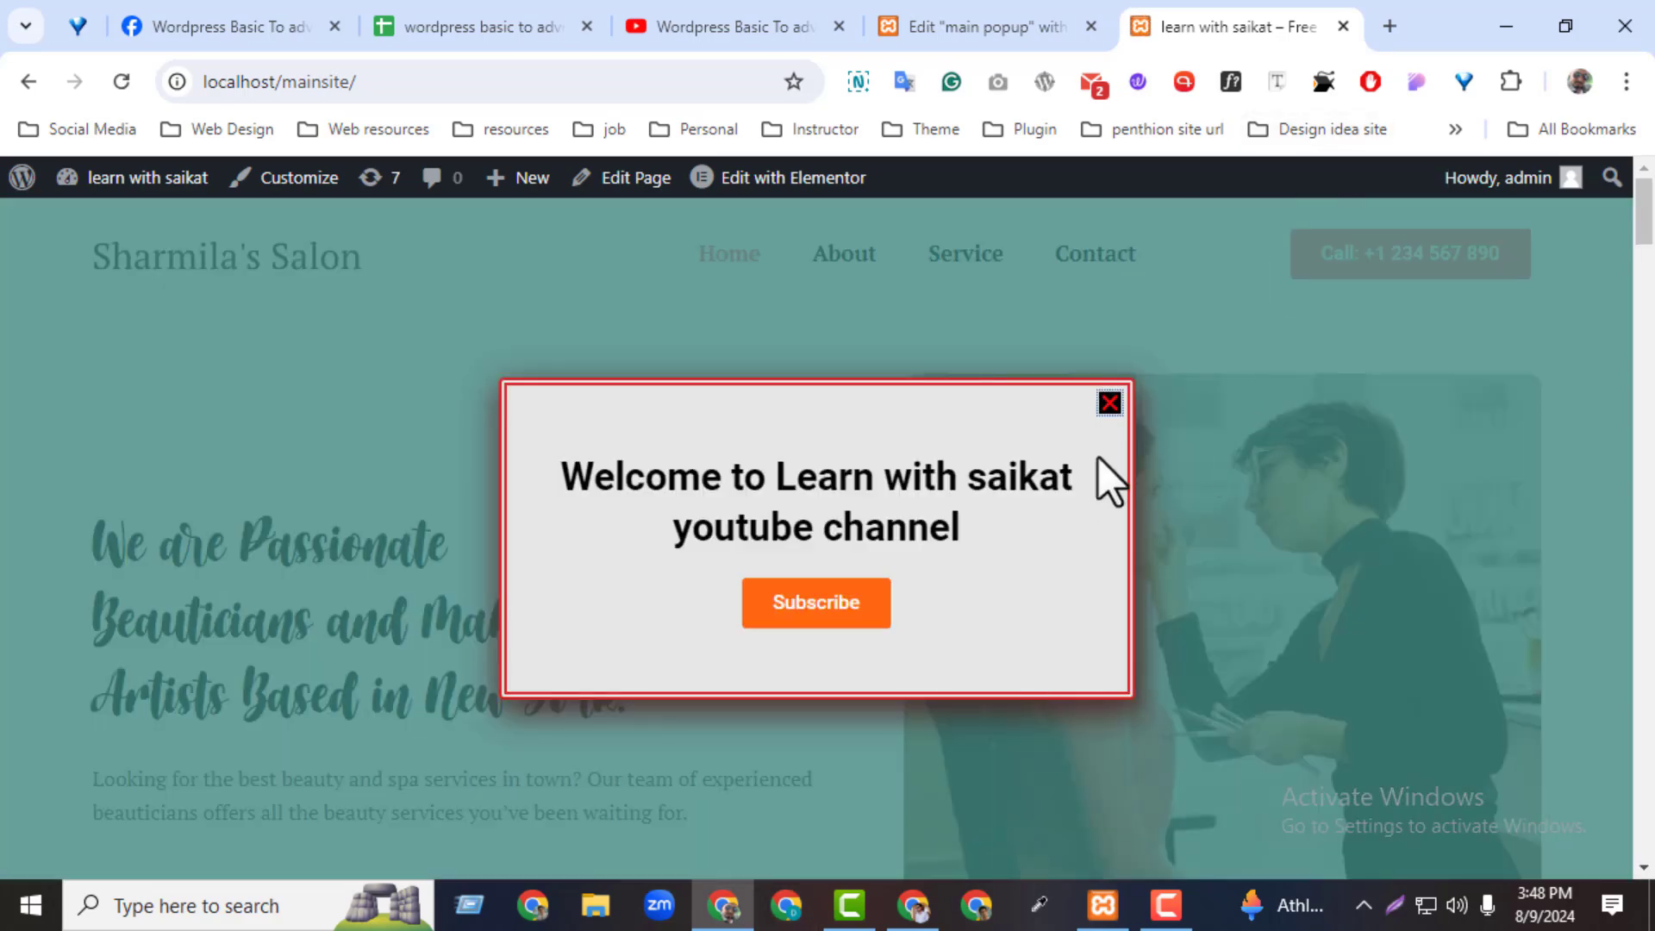
pyautogui.click(1110, 402)
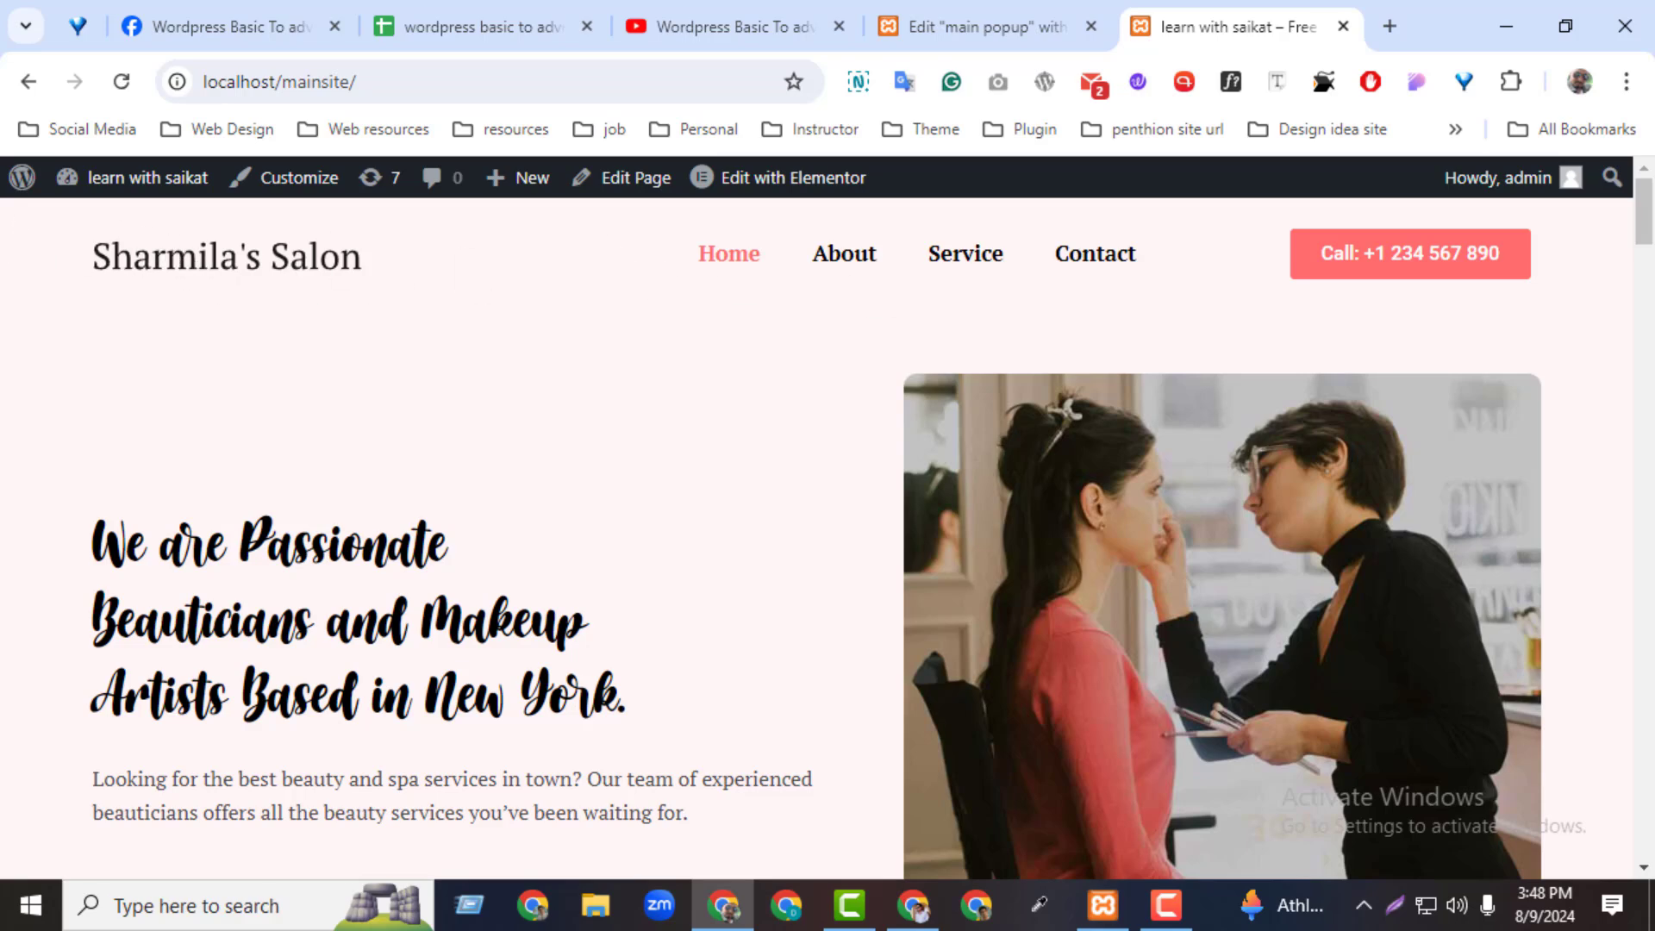
# Reload the live home page, test the exit-intent popup once more and close it
pyautogui.click(122, 81)
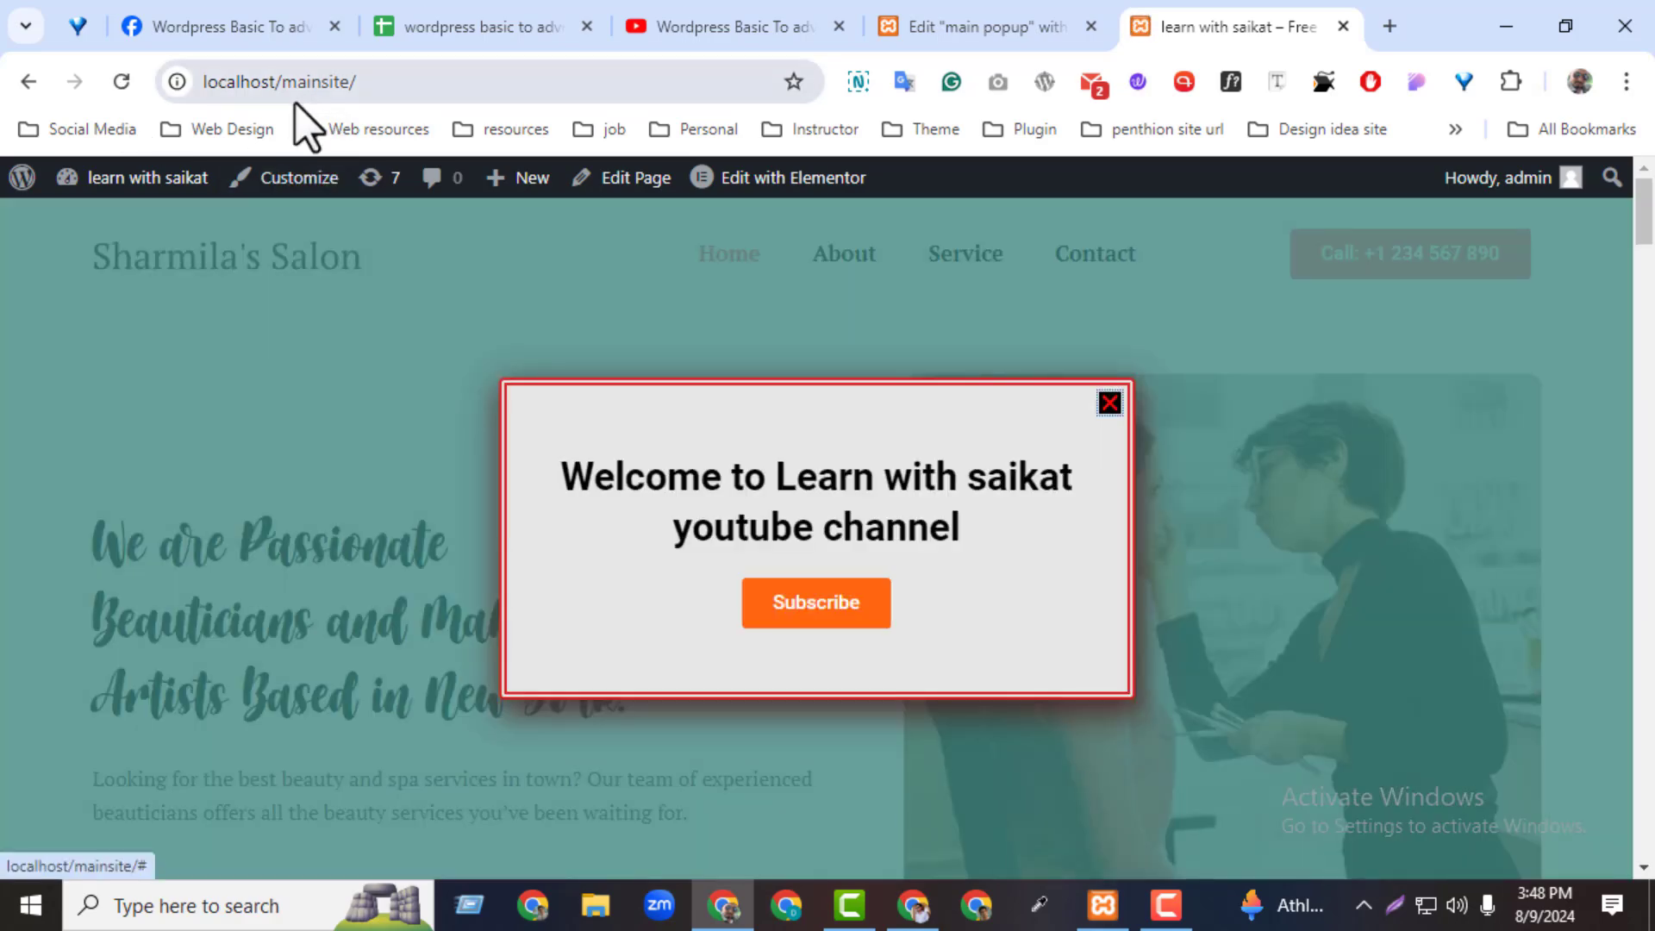
pyautogui.click(1110, 403)
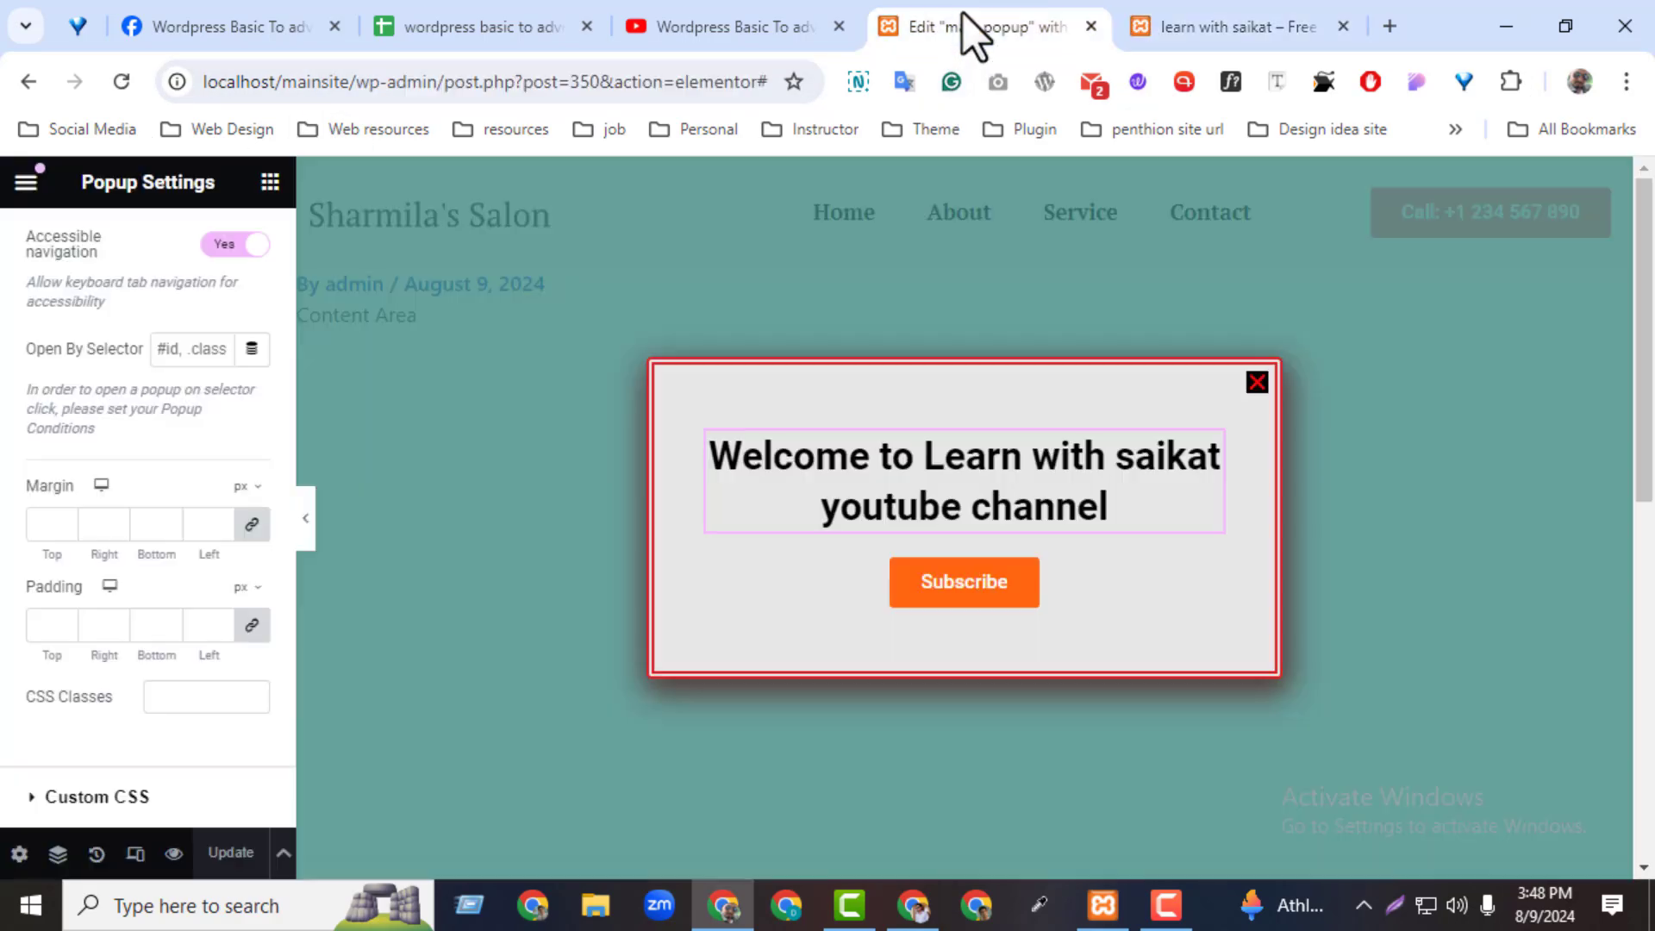
# In the popup editor's trigger settings, turn off On Page Exit Intent and enable On Page Load within 2 seconds
pyautogui.click(968, 26)
pyautogui.click(283, 853)
pyautogui.click(155, 685)
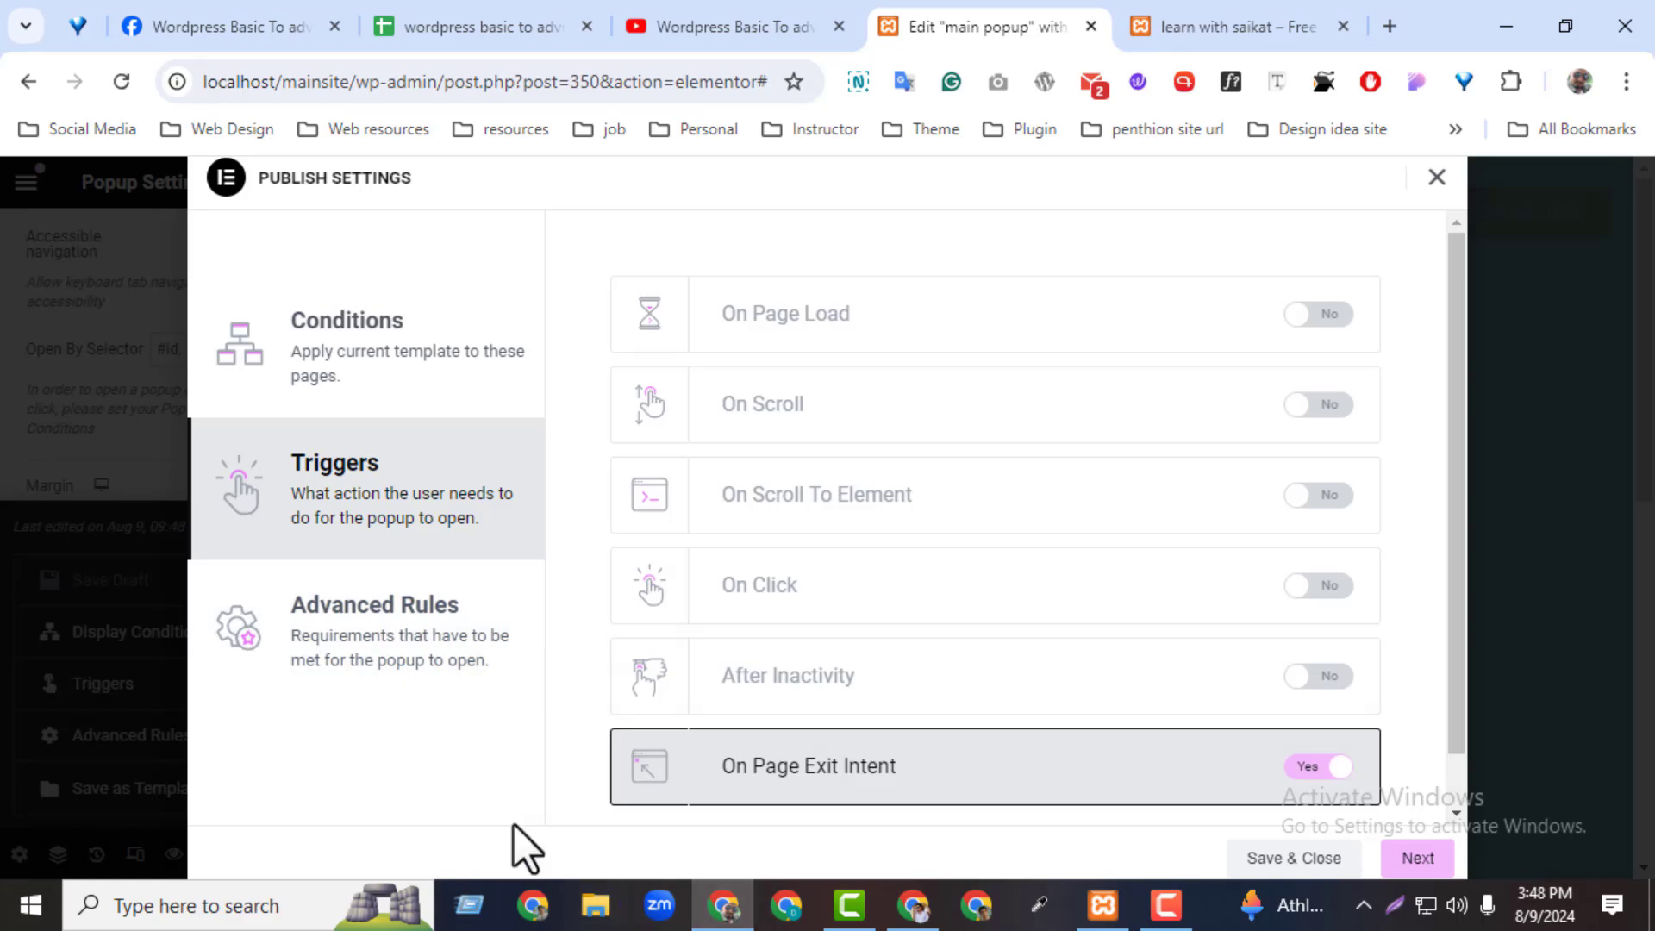
pyautogui.click(1319, 766)
pyautogui.click(1323, 314)
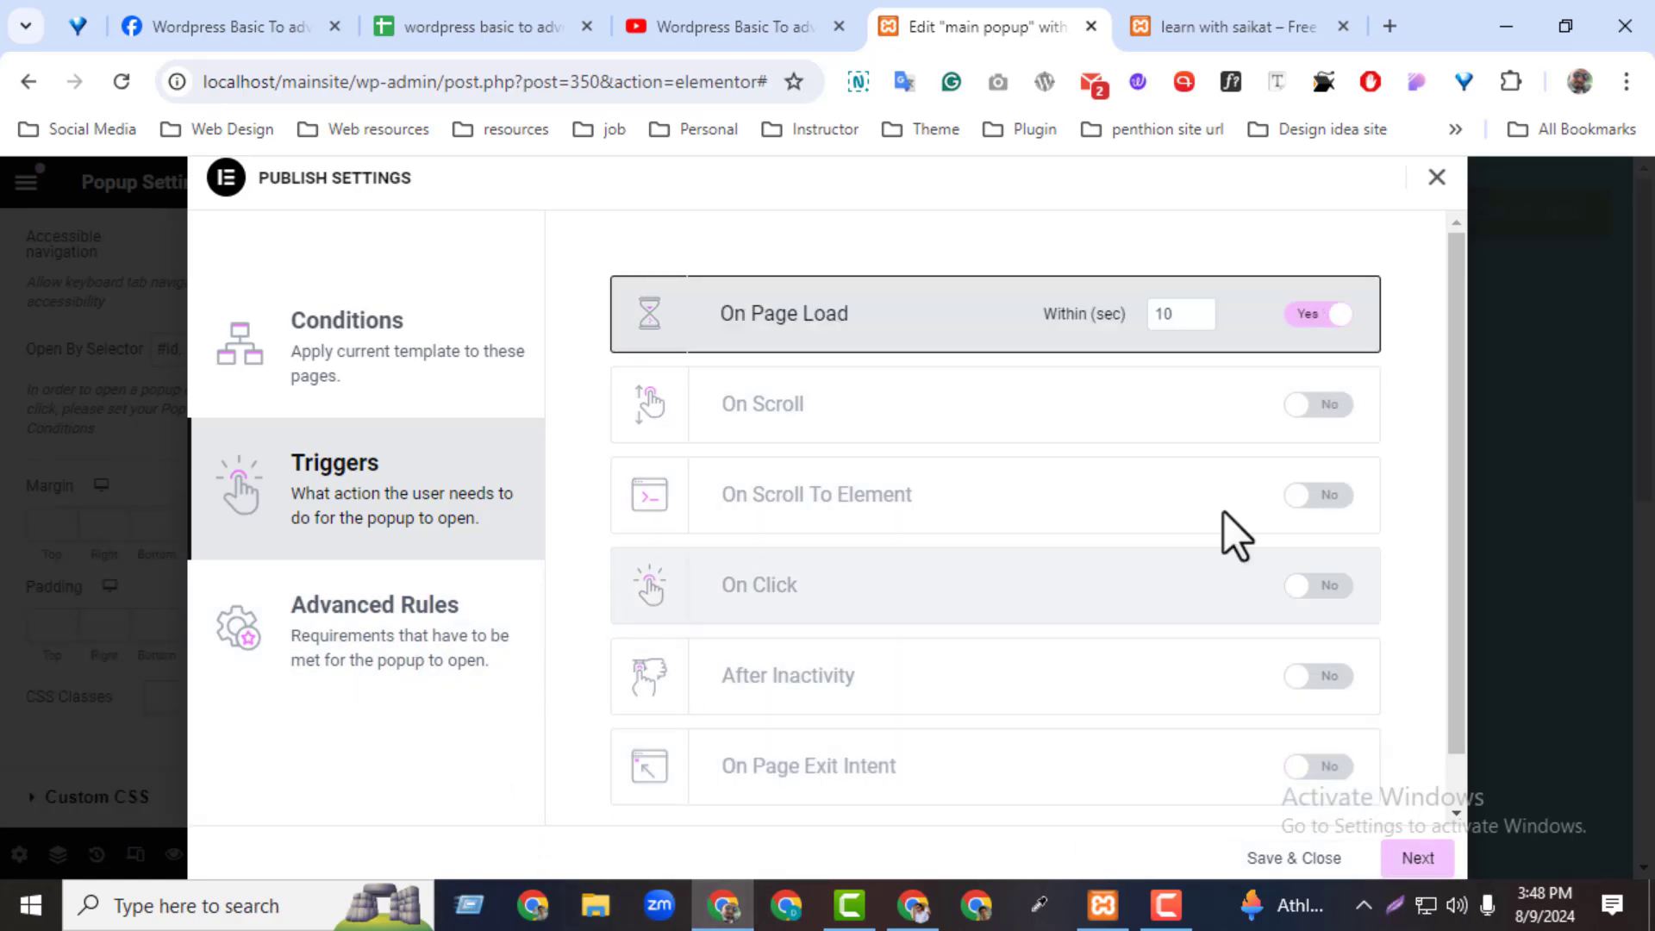
pyautogui.doubleClick(1193, 314)
pyautogui.write('2')
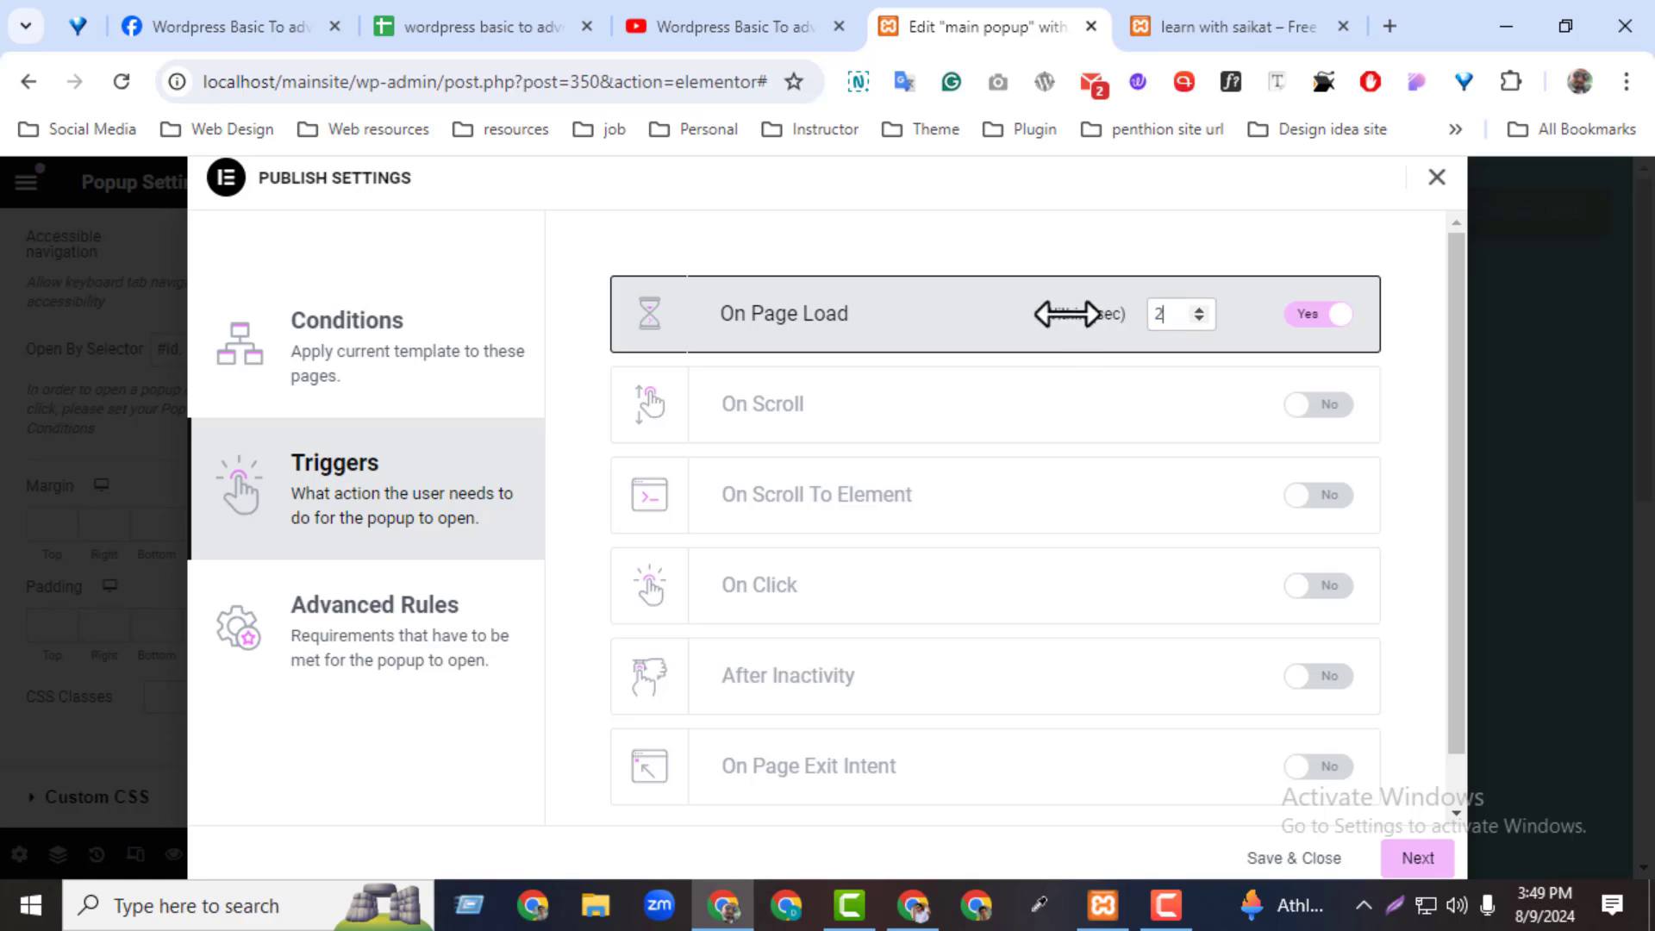
# Try the page-views rule at 3 and the sessions rule at 2 in the popup's advanced rules, turning each off again
pyautogui.click(1417, 859)
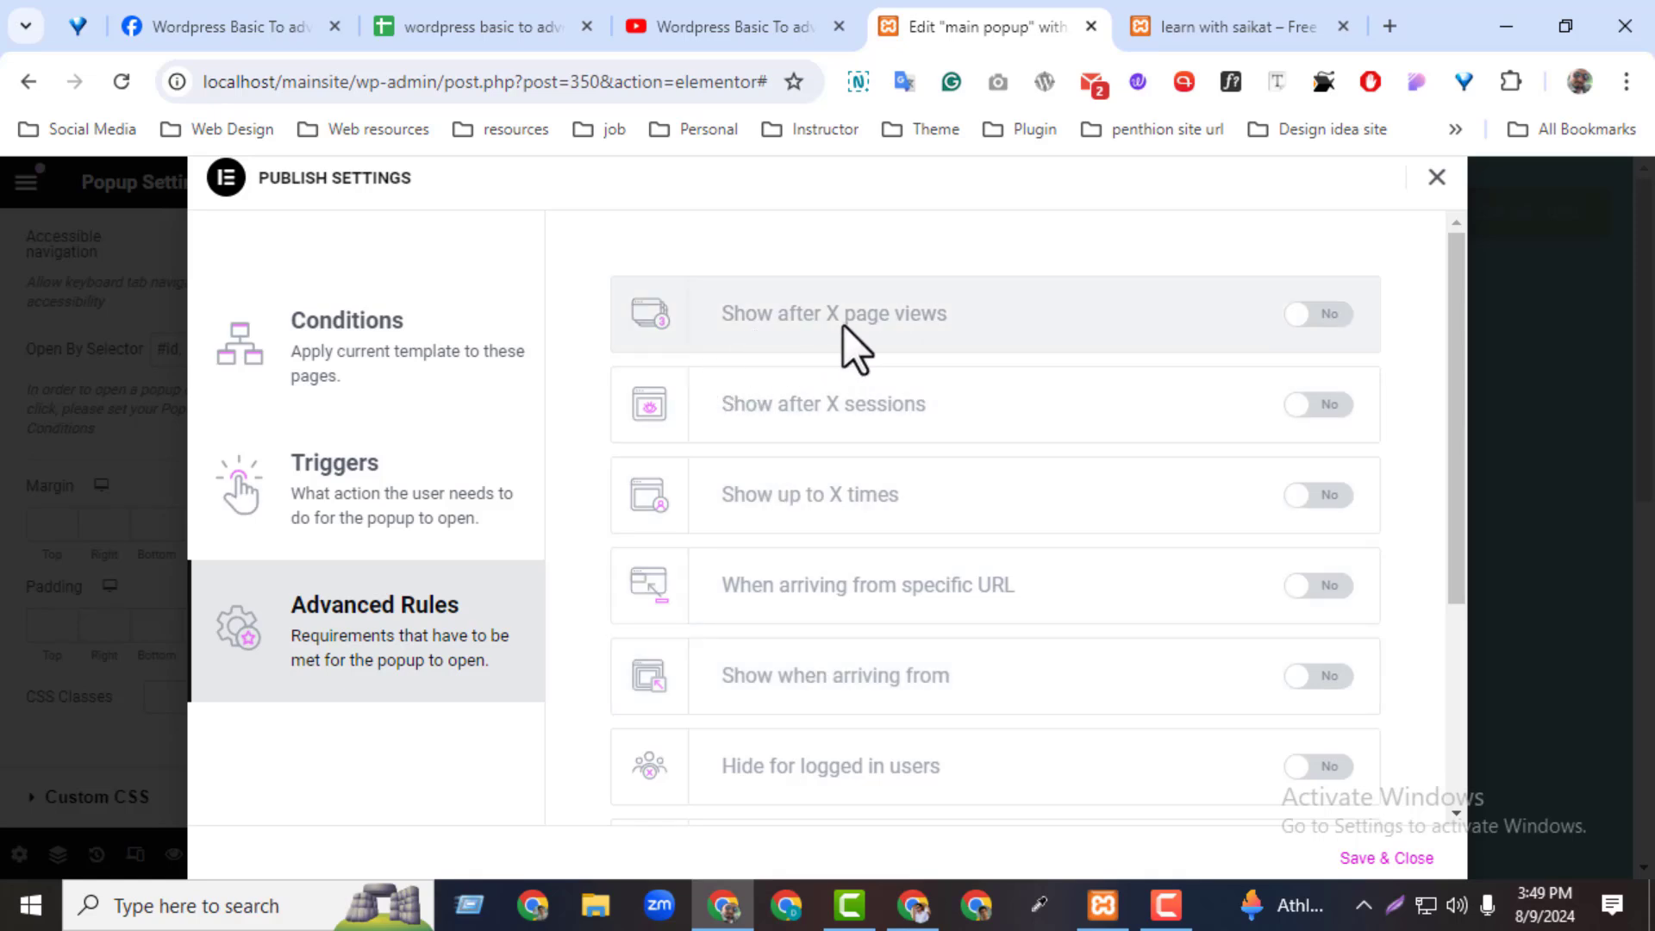
pyautogui.click(1328, 314)
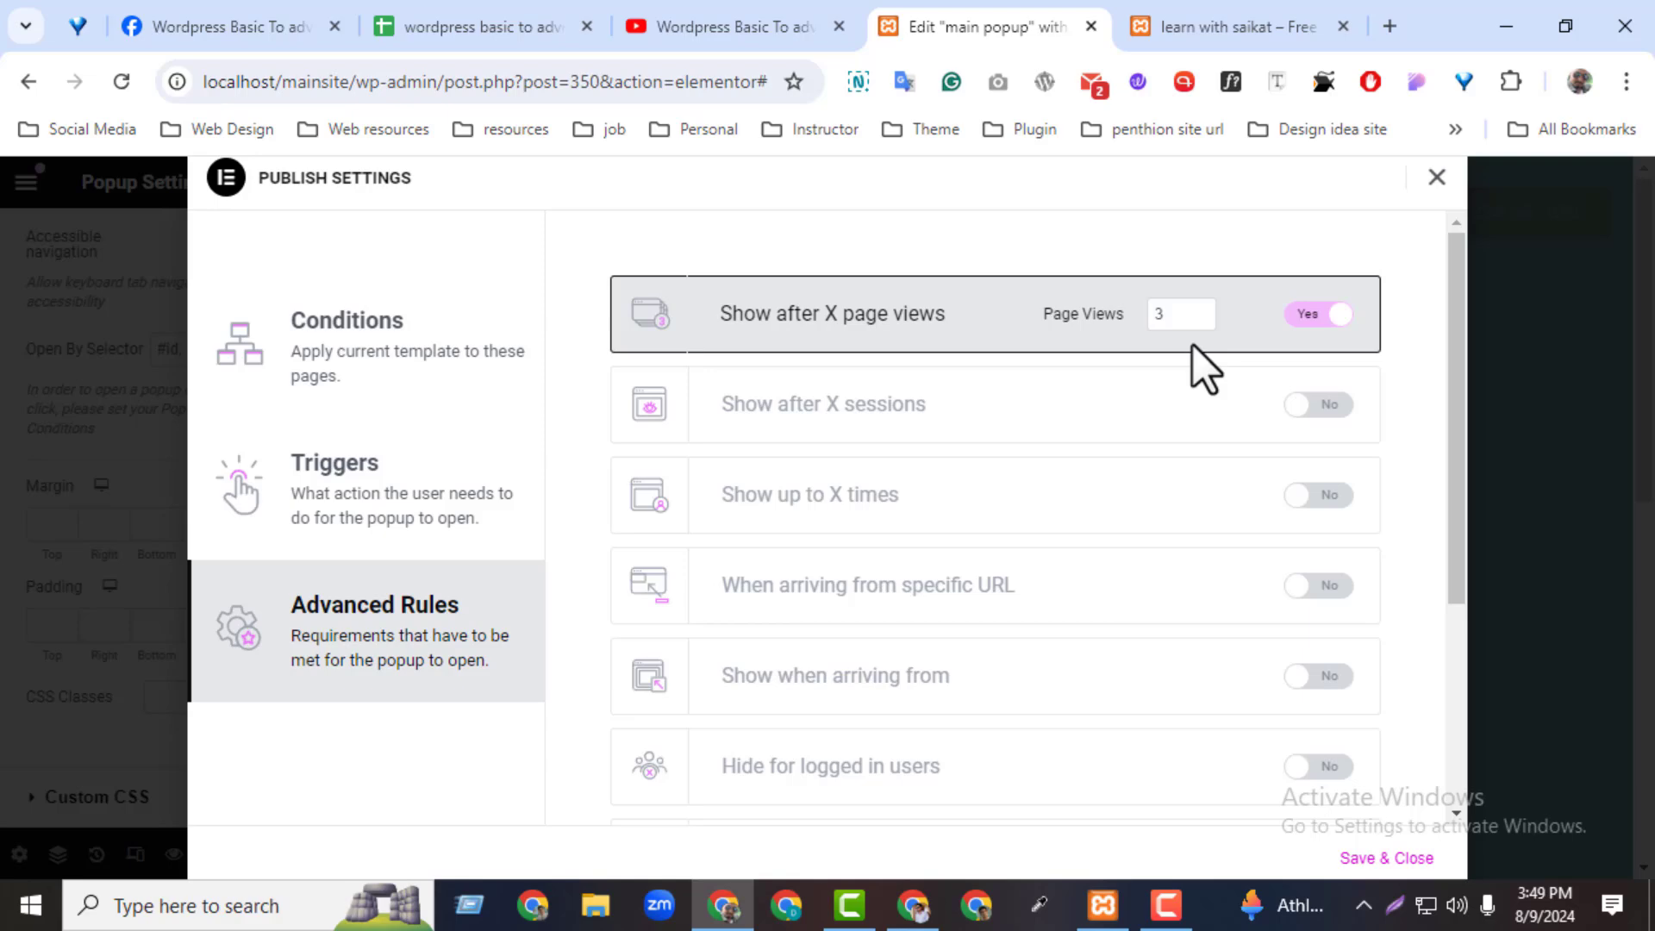
pyautogui.click(1224, 27)
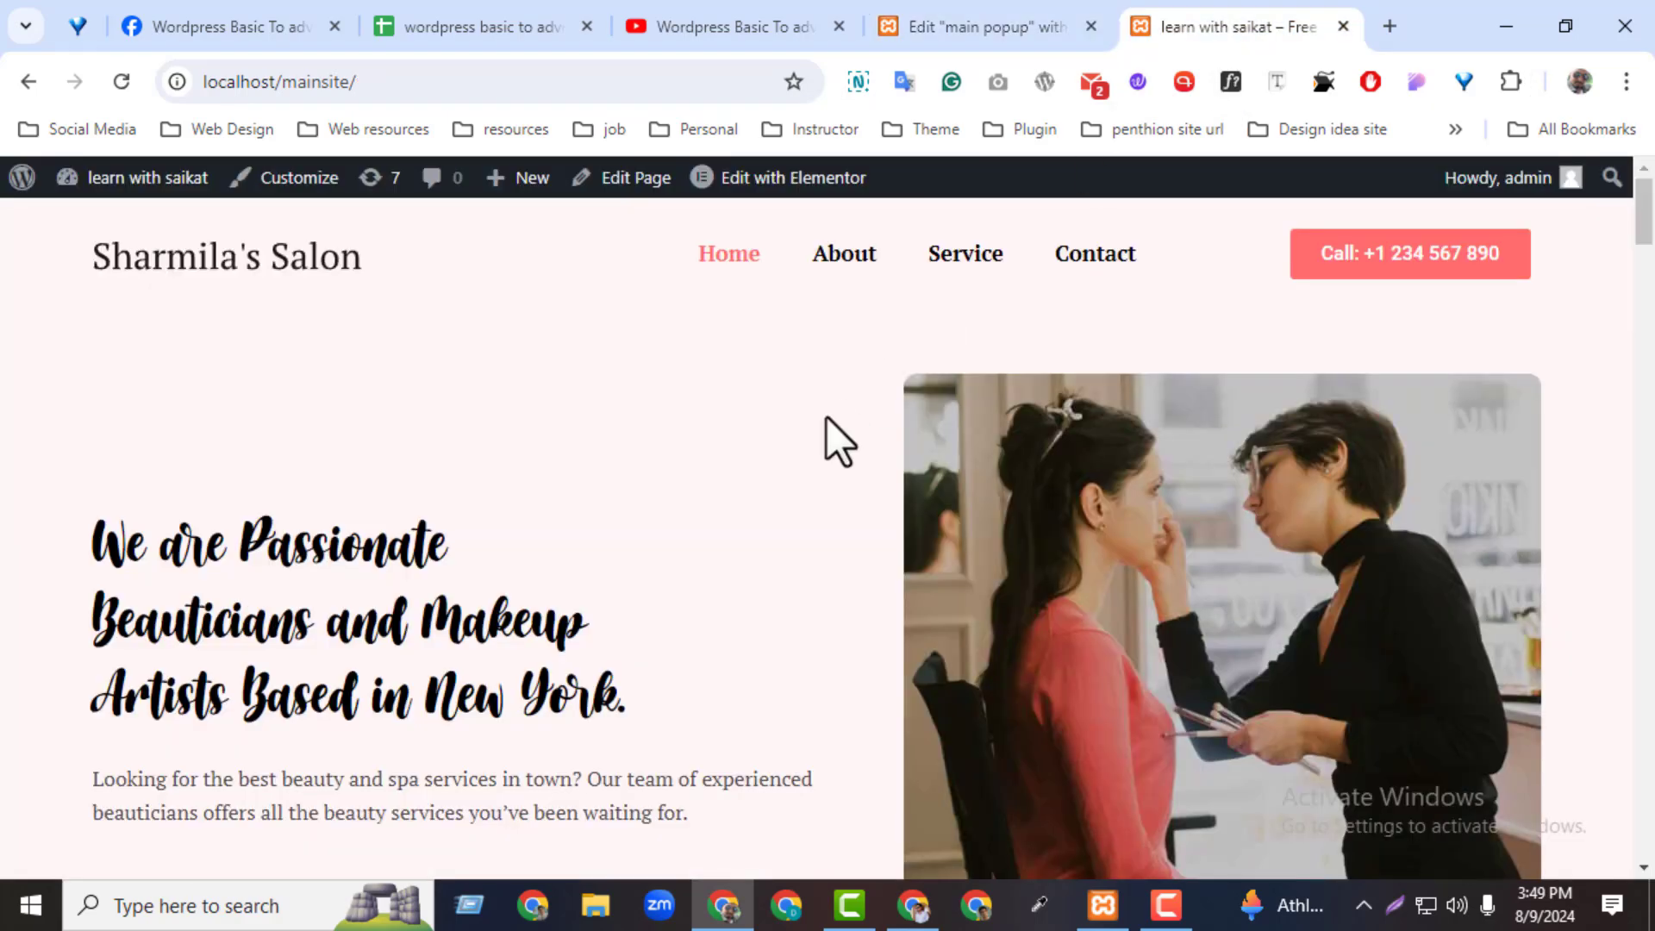
pyautogui.click(954, 34)
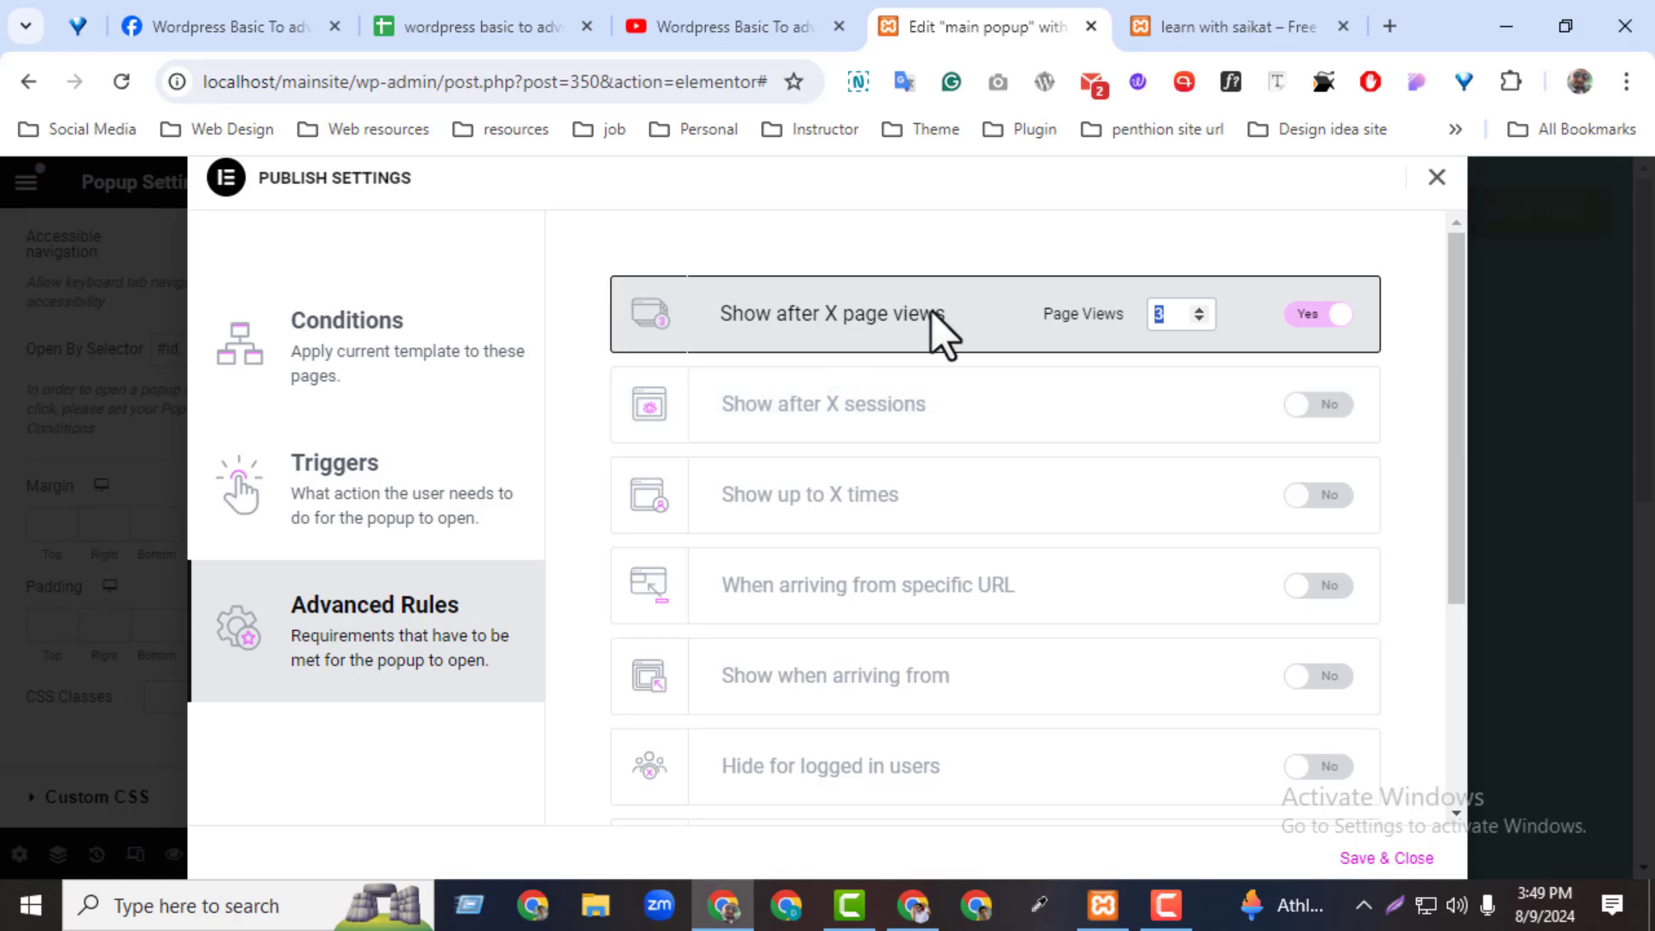
pyautogui.click(1319, 316)
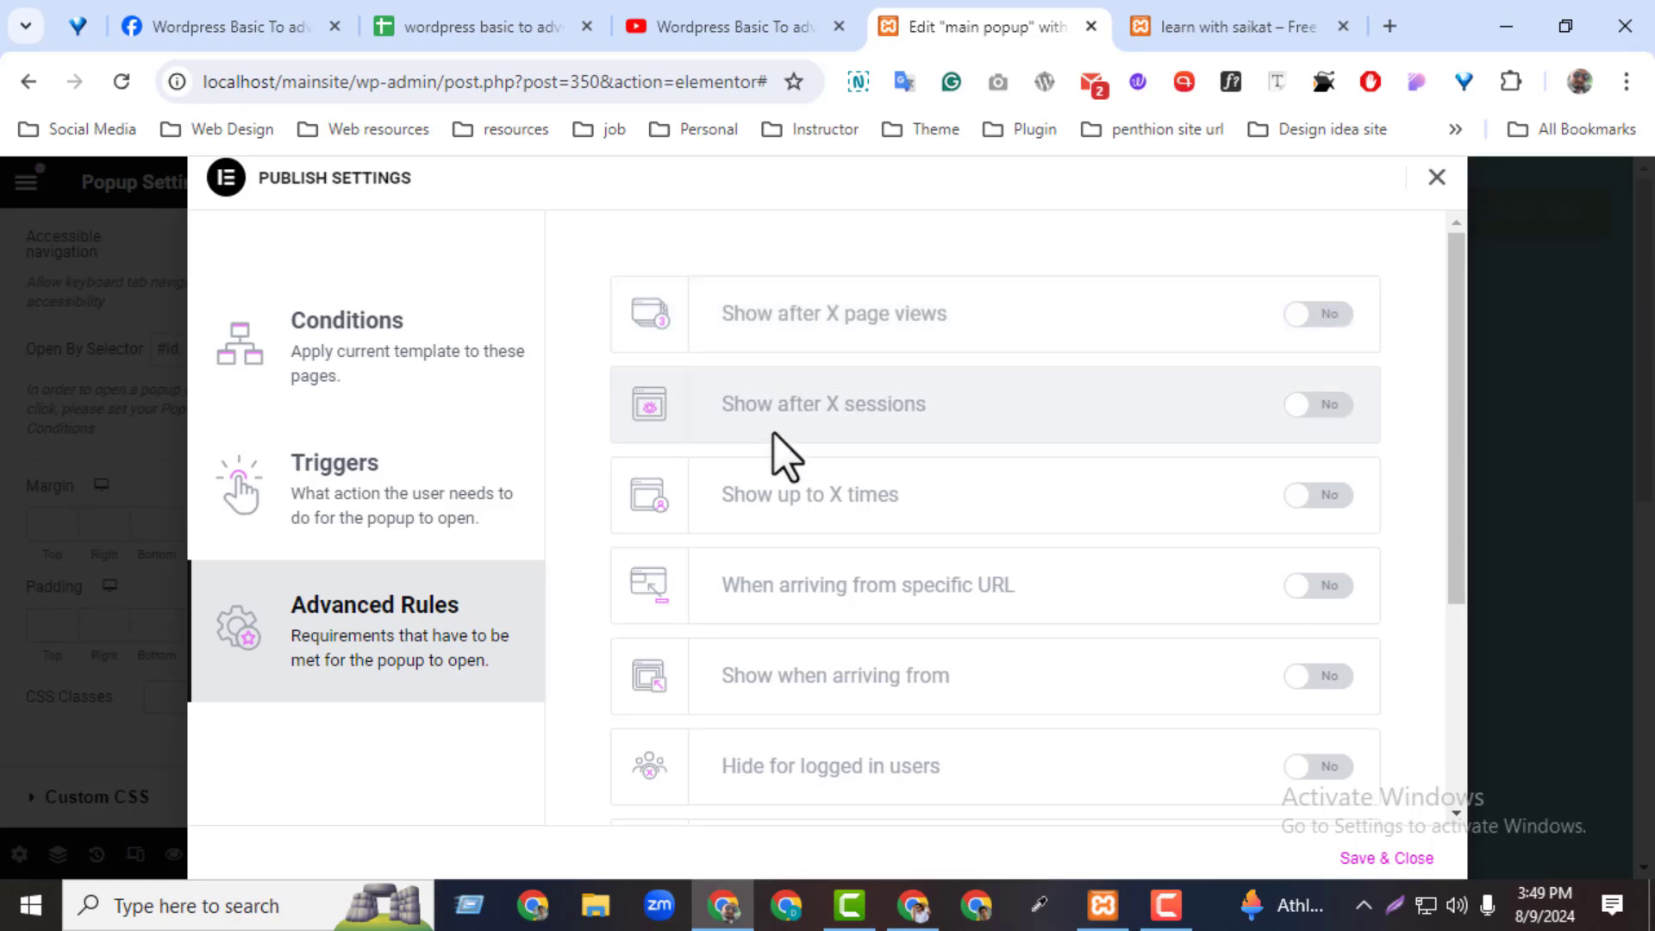
pyautogui.click(1319, 405)
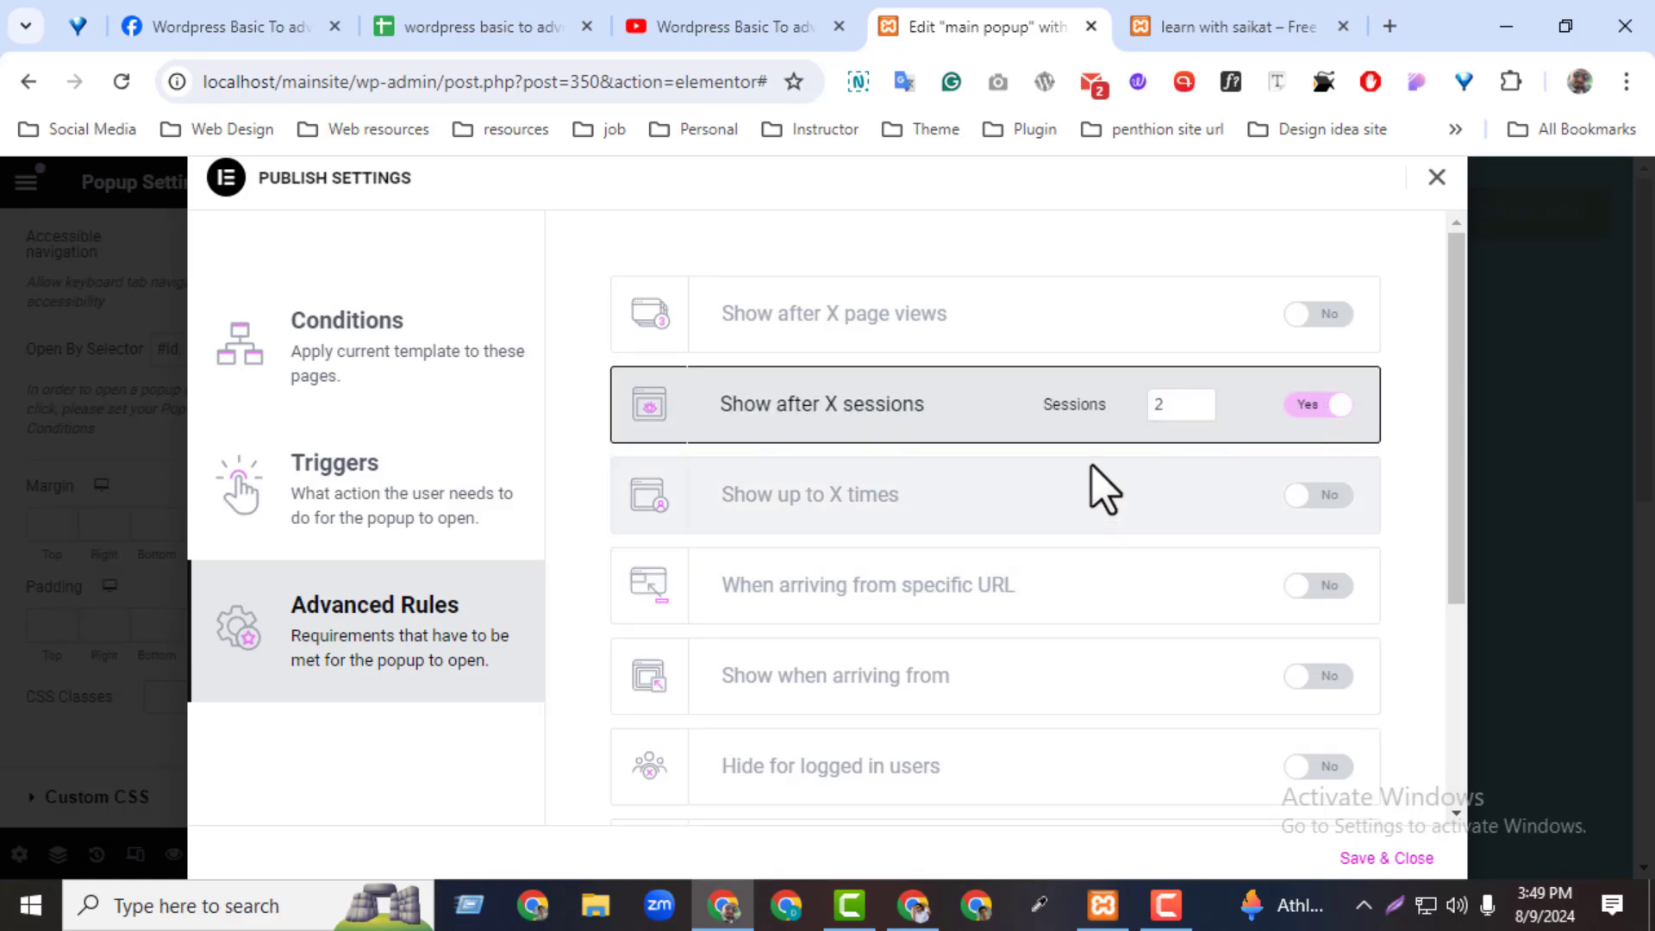
pyautogui.click(1317, 406)
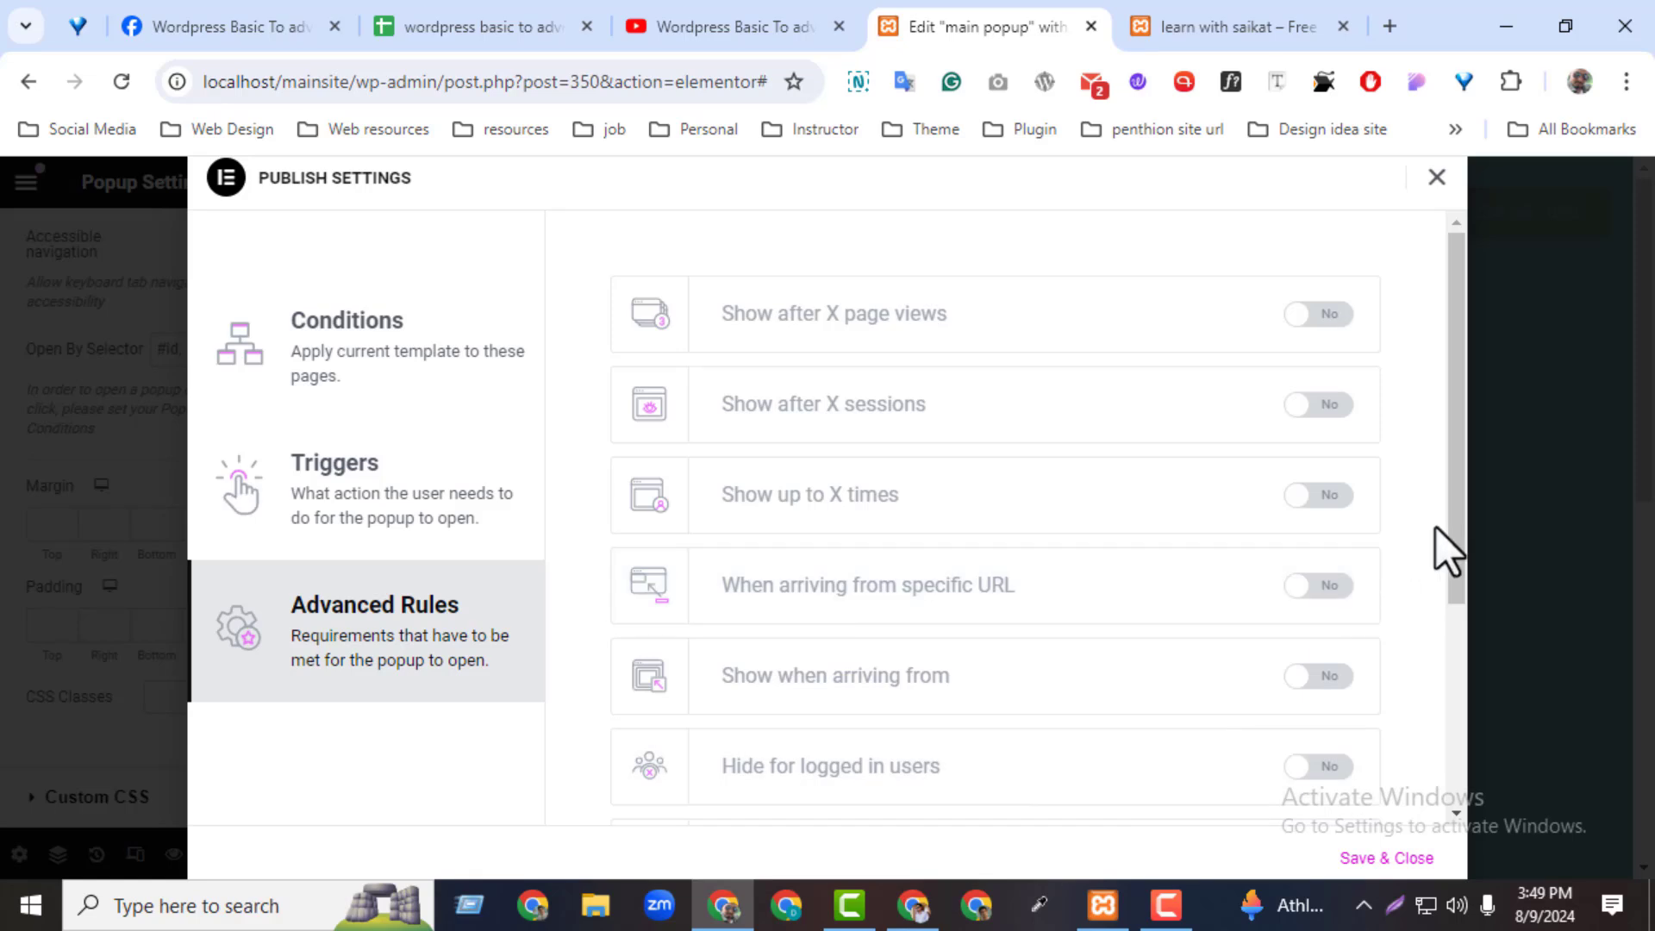
# Try hiding the popup for logged-in users with the Custom option, view the selectable roles, and turn the rule off
pyautogui.scroll(-3, 1466, 595)
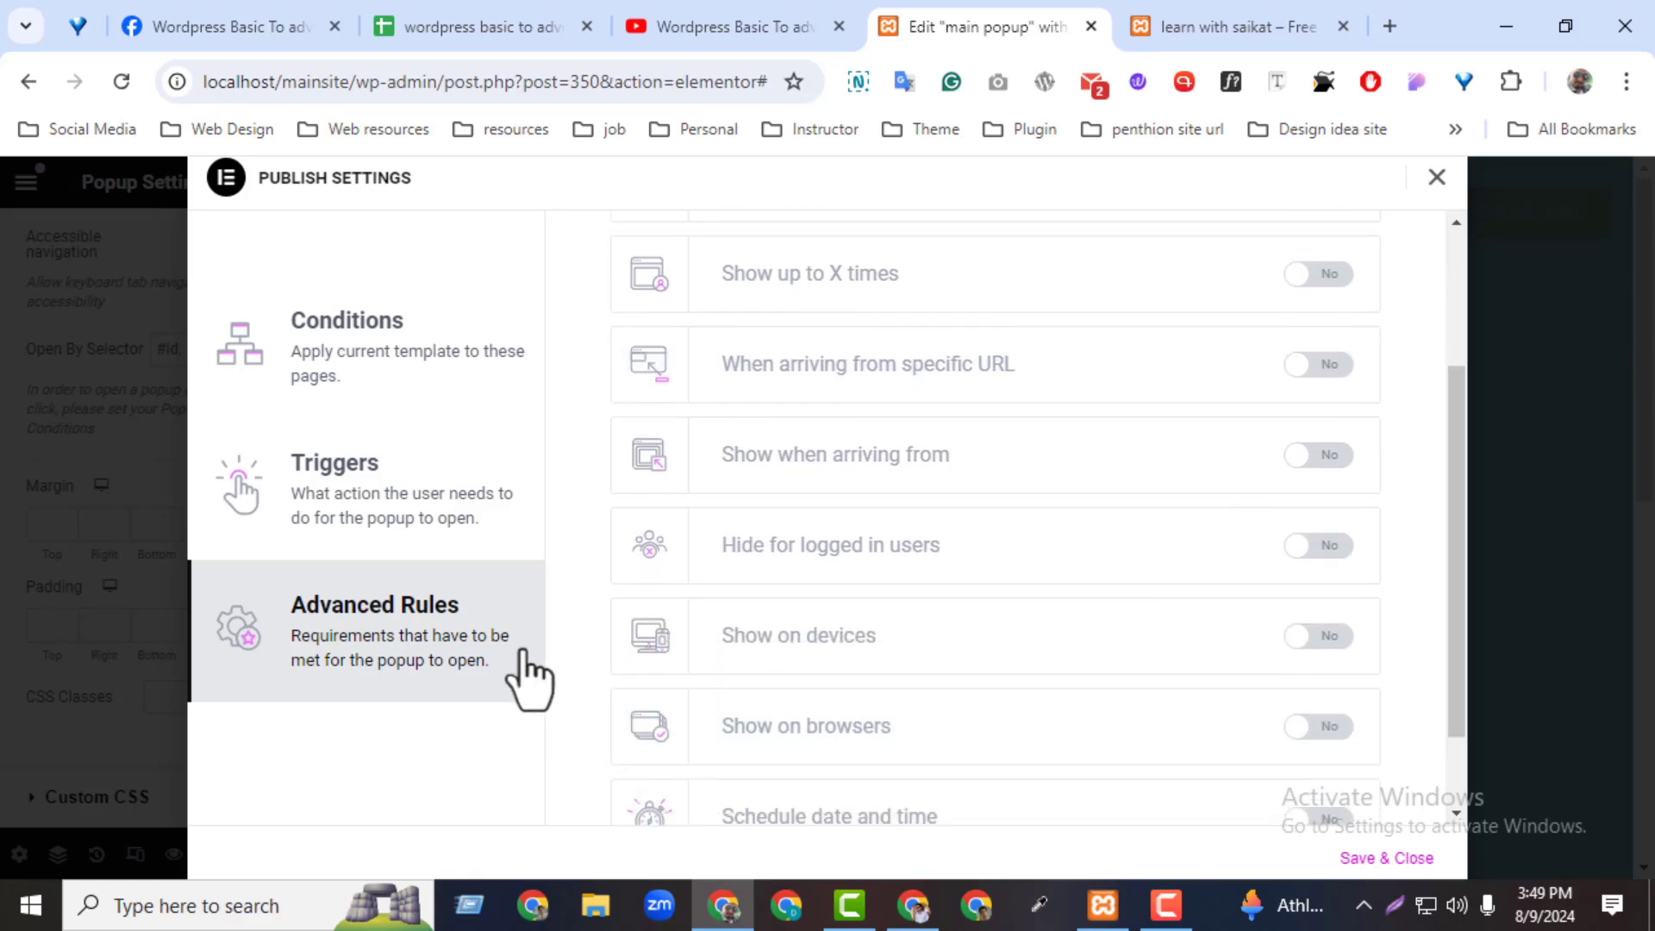
pyautogui.click(1312, 545)
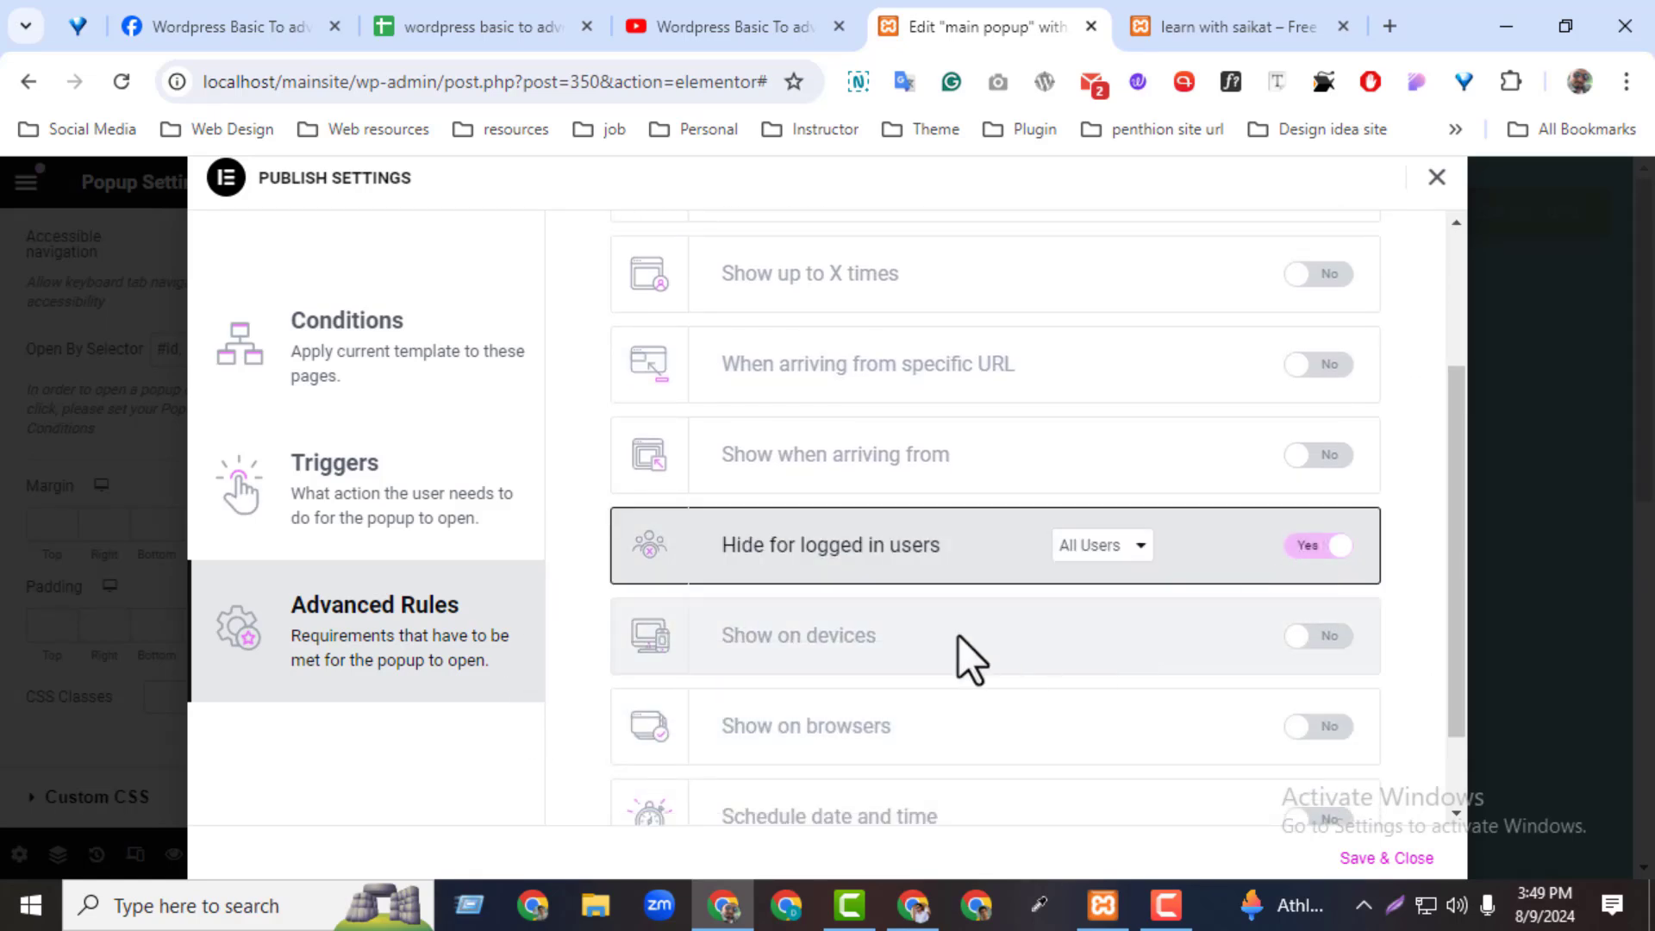
pyautogui.click(1077, 547)
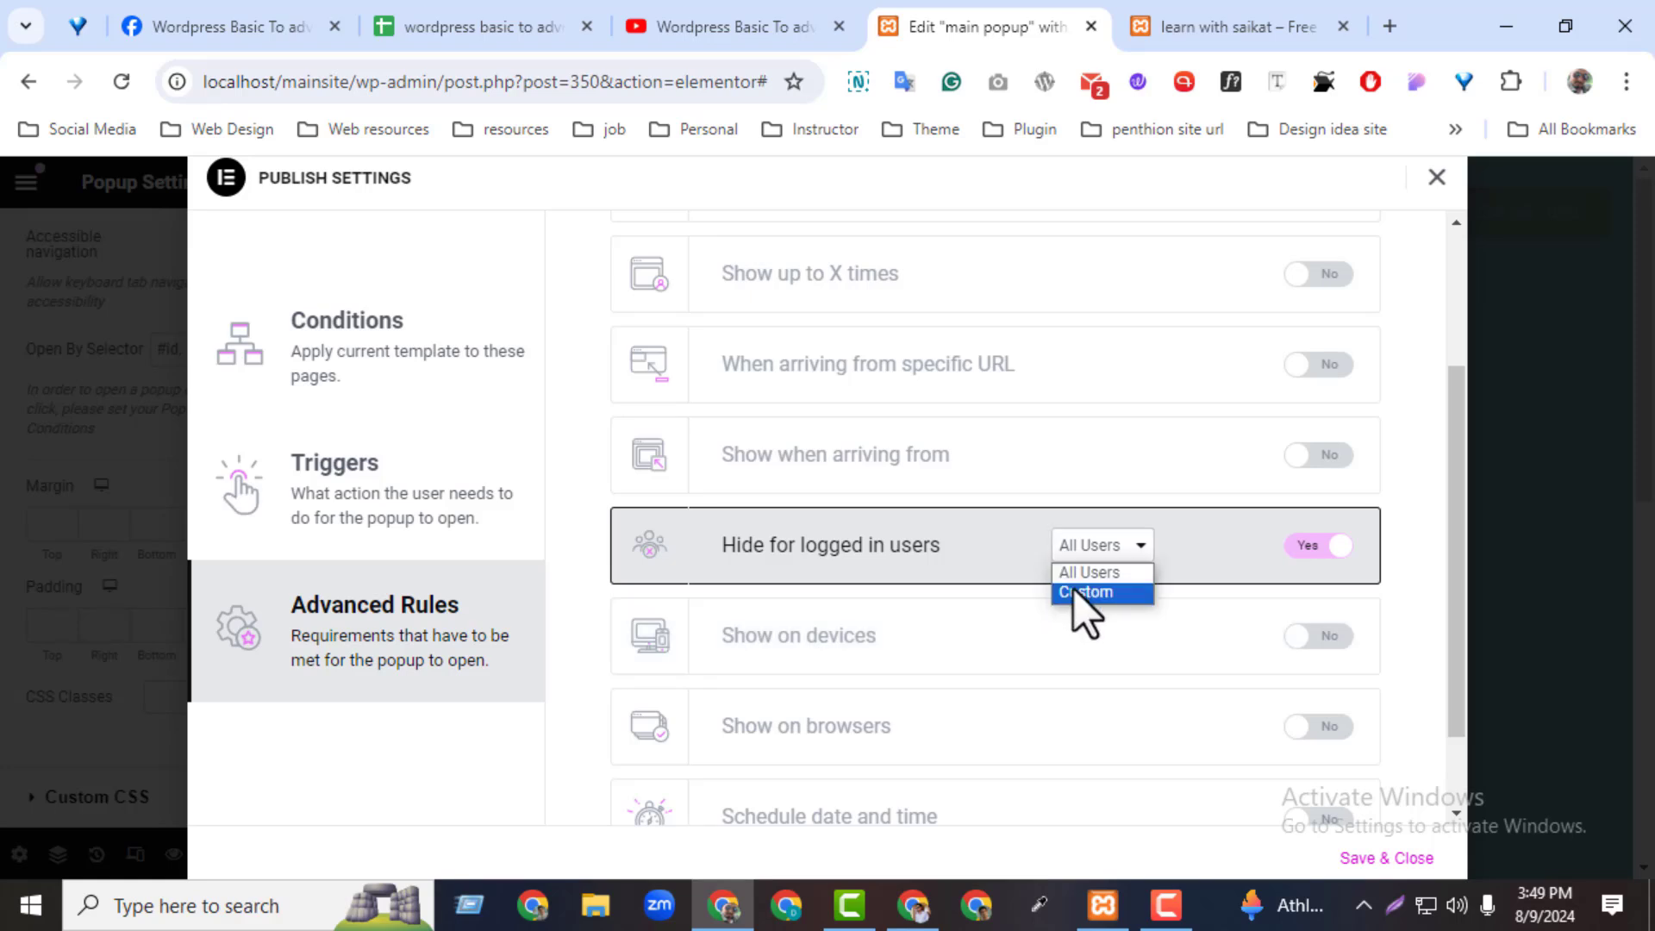
pyautogui.click(1077, 593)
pyautogui.click(1019, 548)
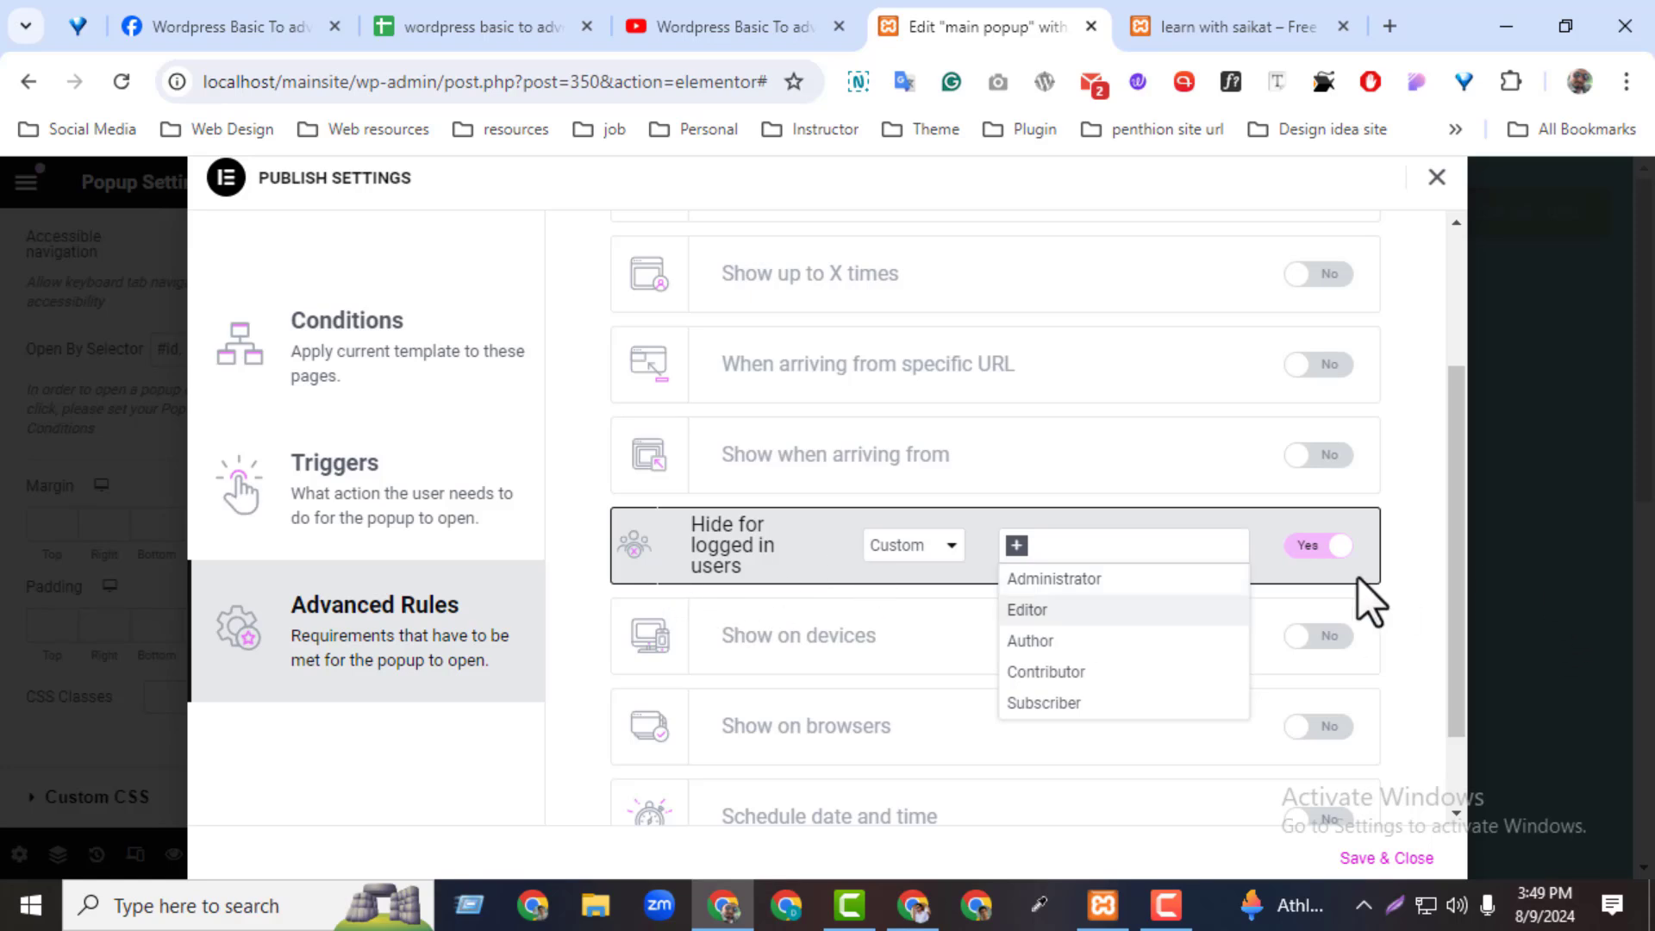
pyautogui.click(1328, 556)
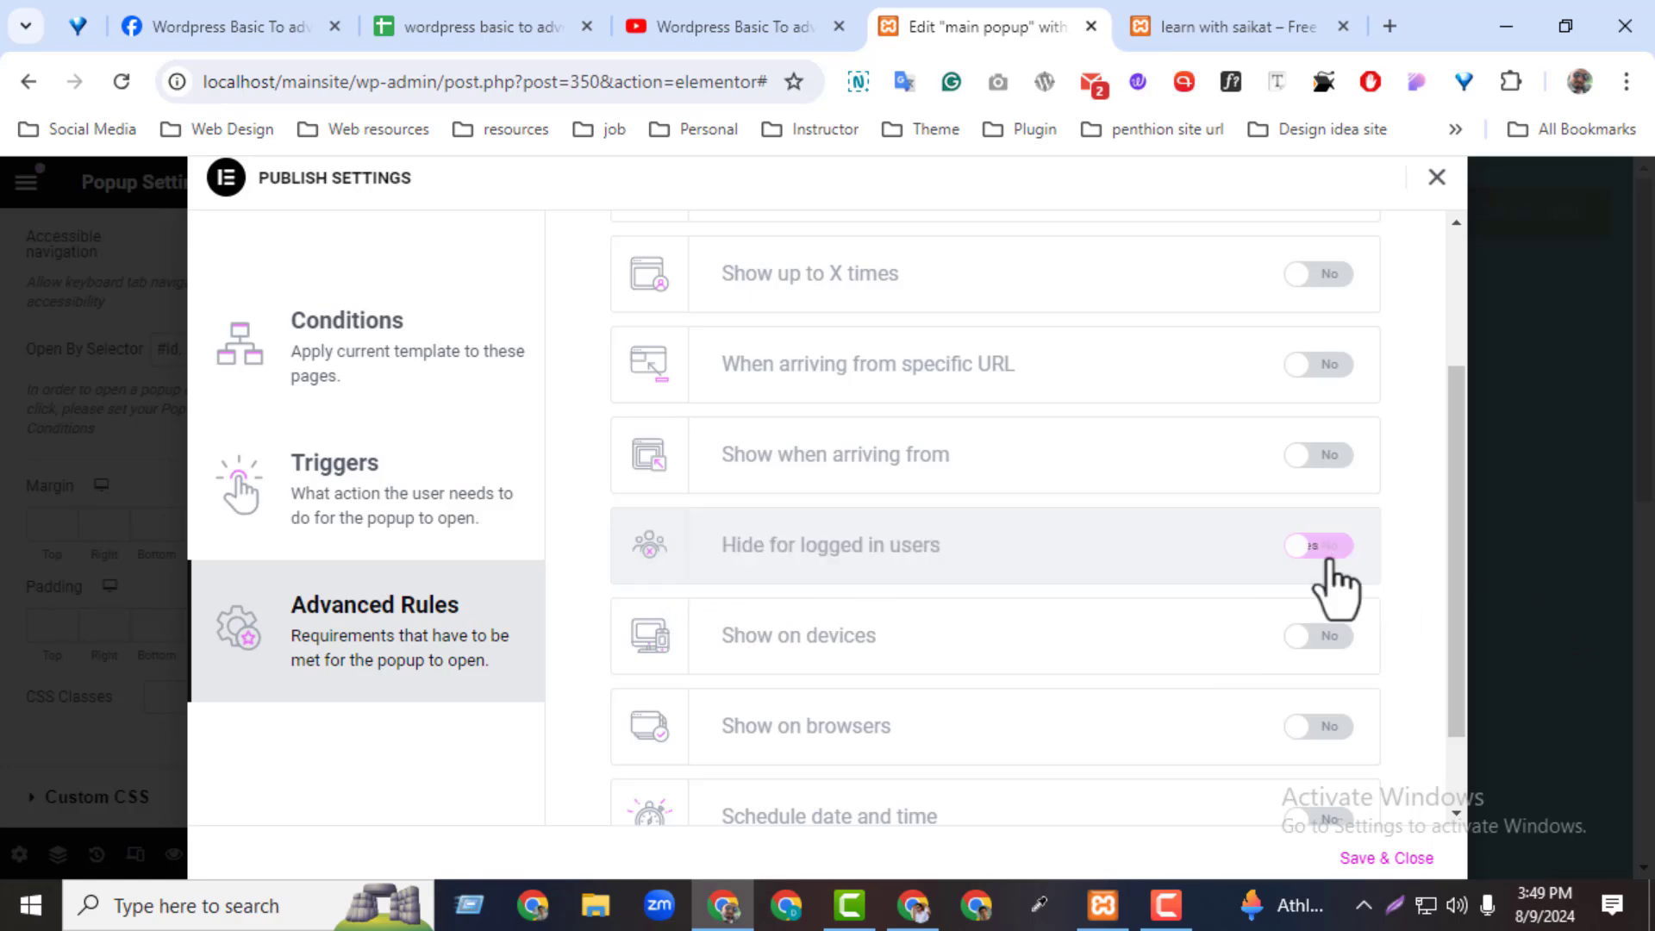
# Try showing the popup on Desktop only by removing Mobile Portrait and Tablet Portrait, and turn the devices rule off
pyautogui.click(1312, 640)
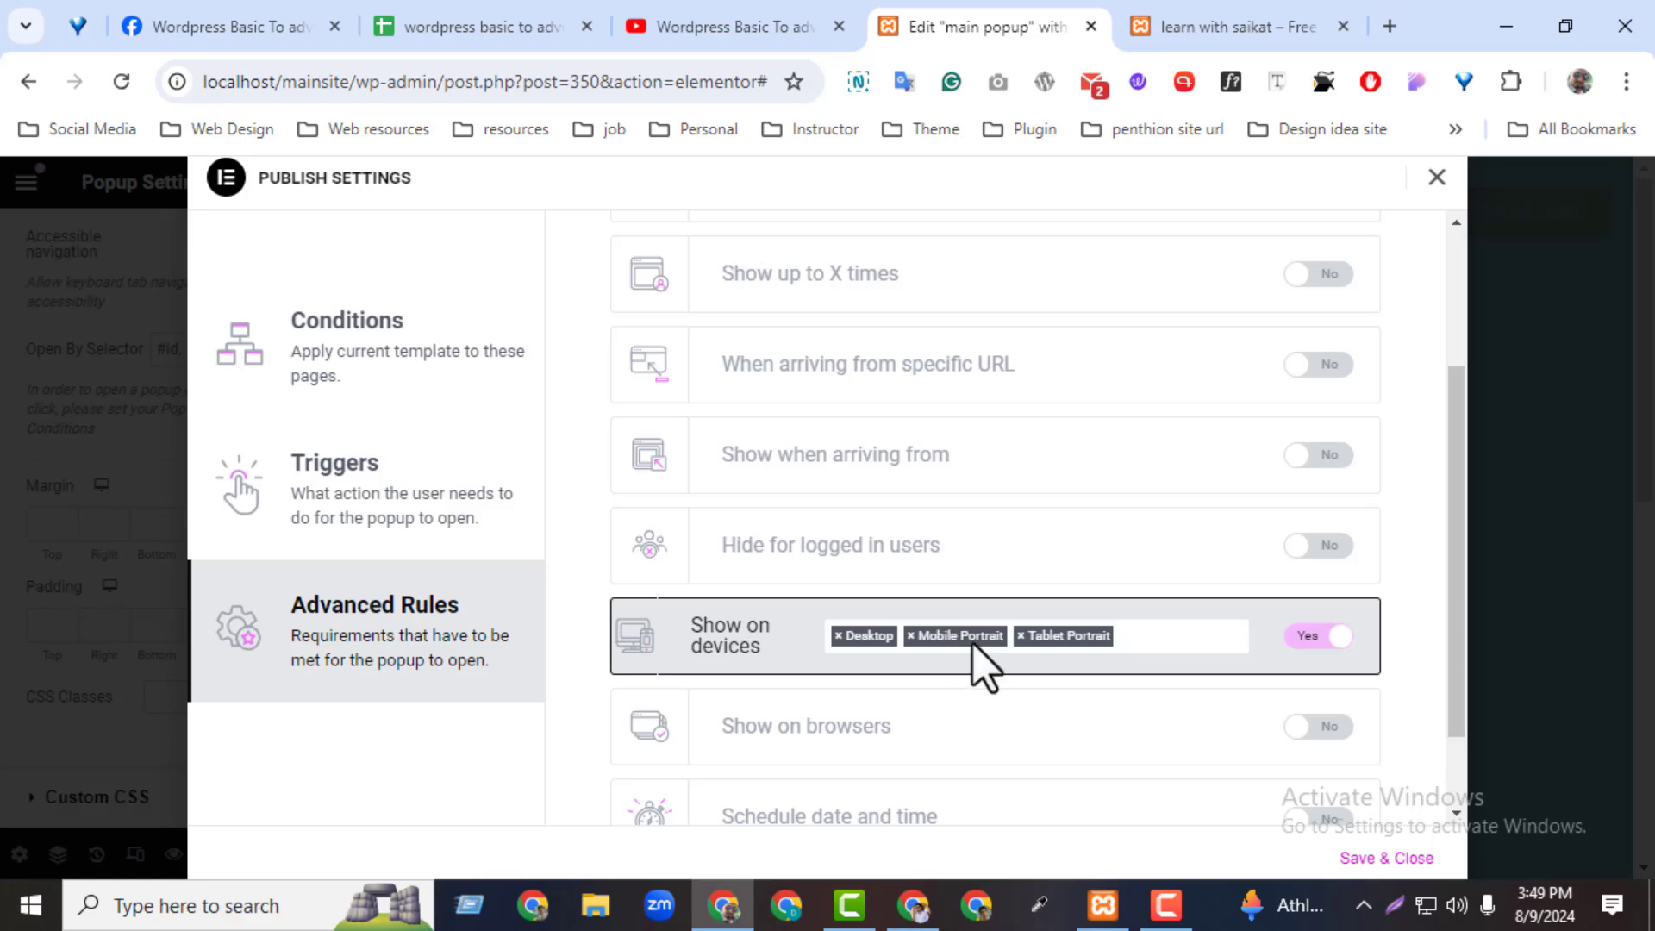
pyautogui.click(910, 638)
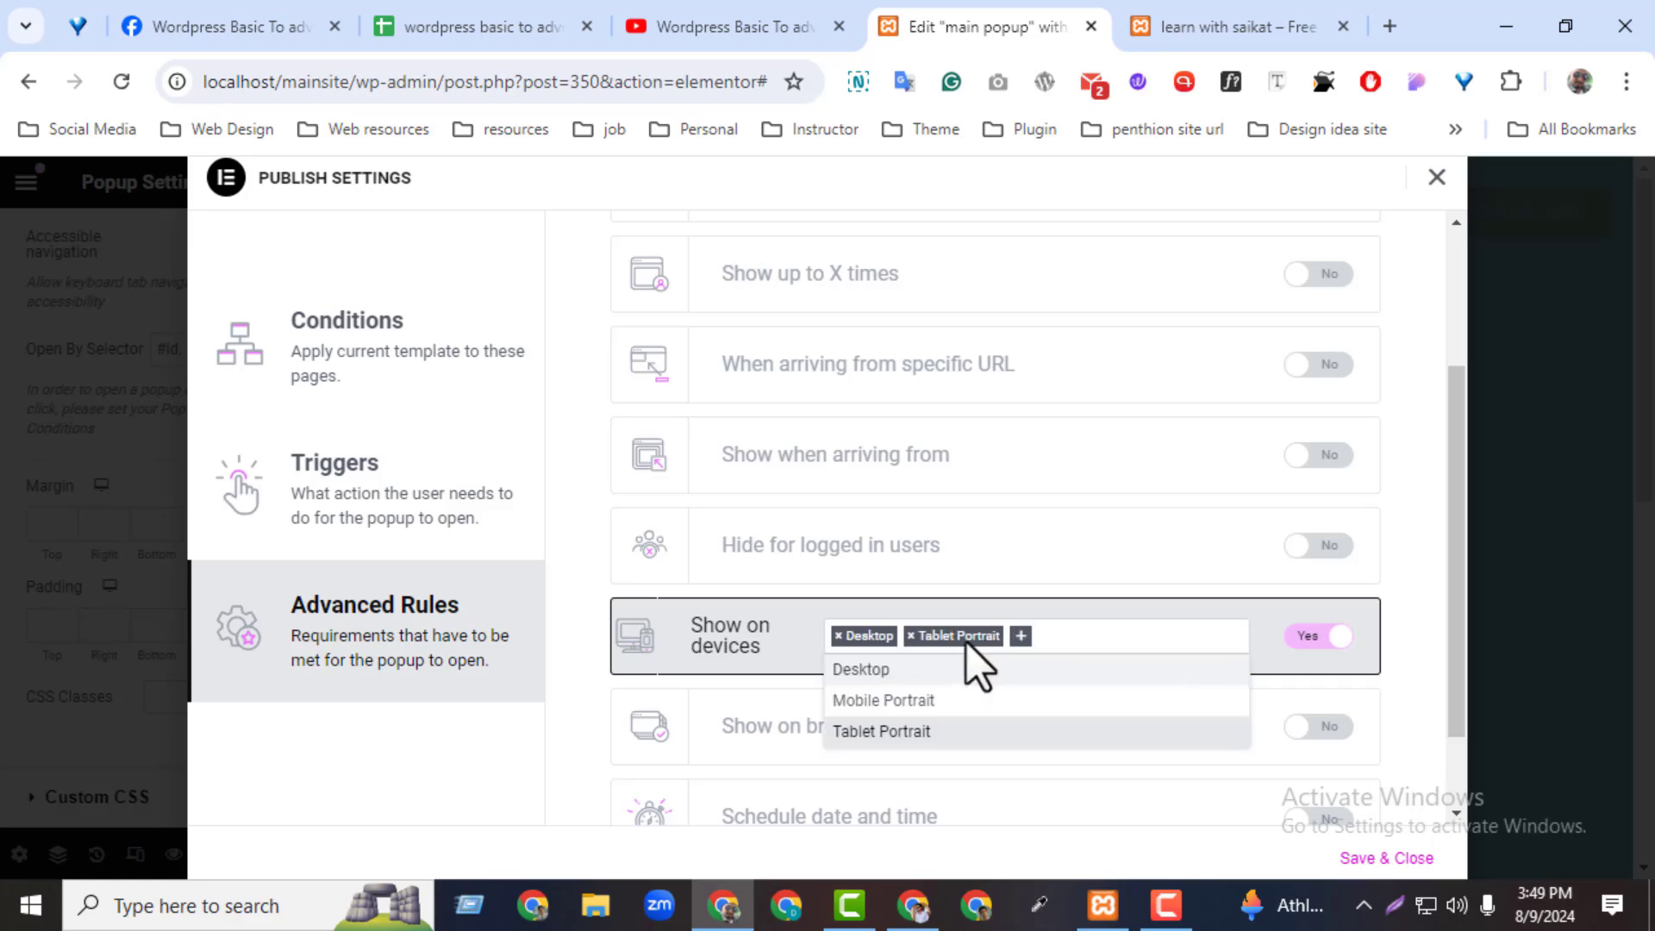
pyautogui.click(912, 637)
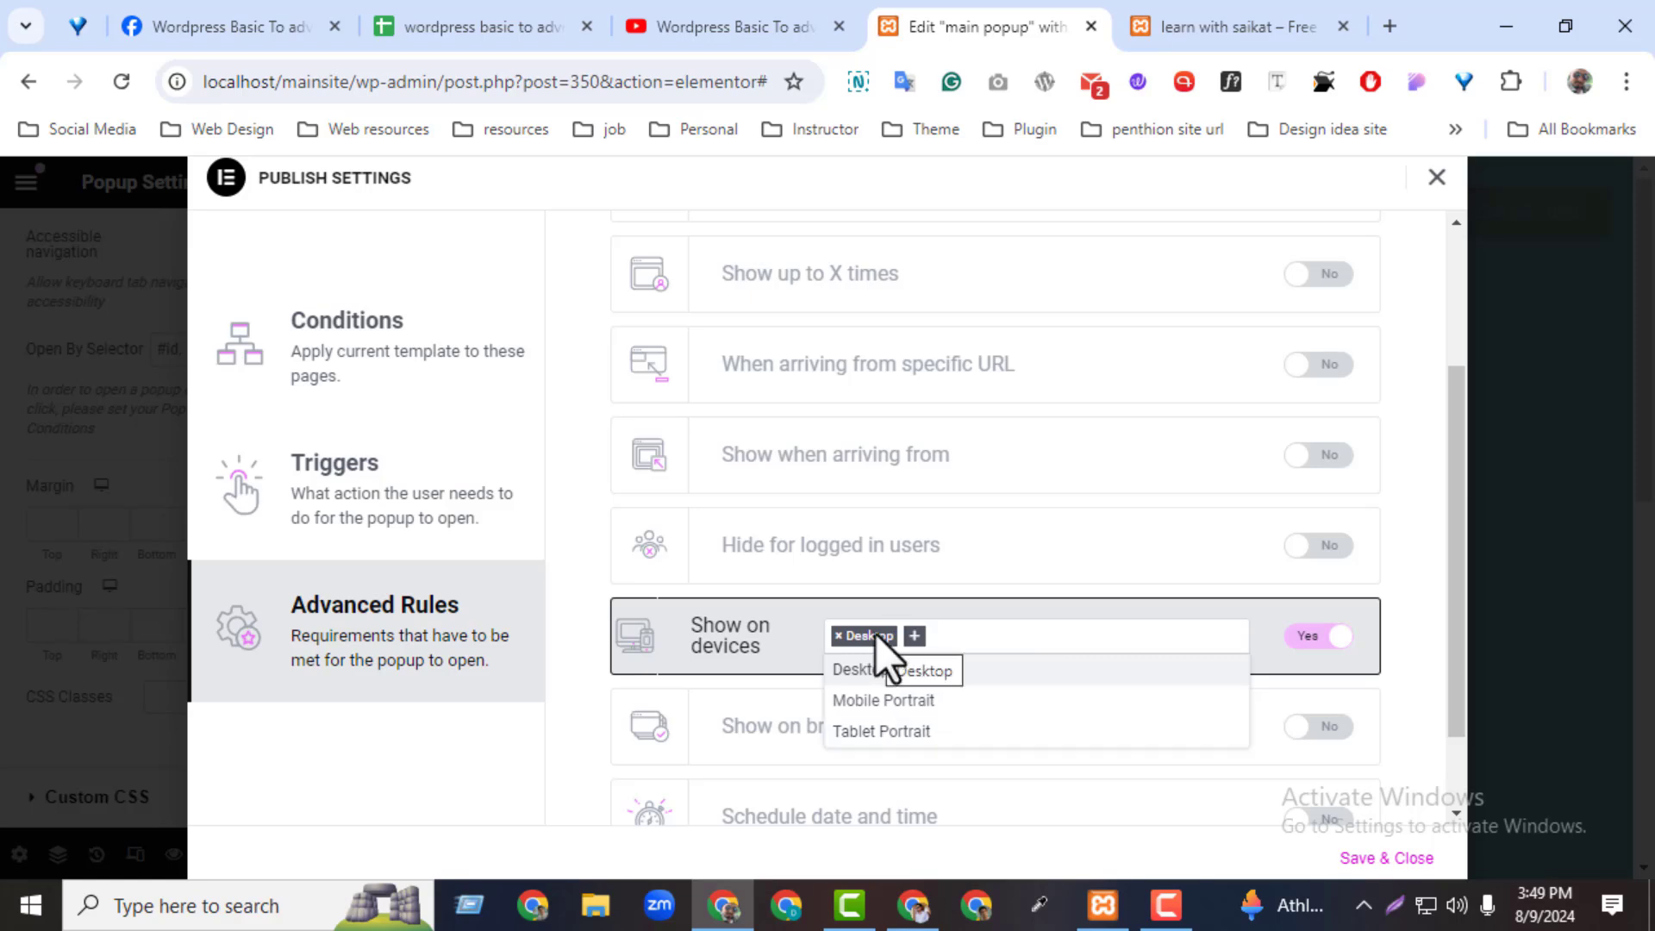
pyautogui.click(1315, 643)
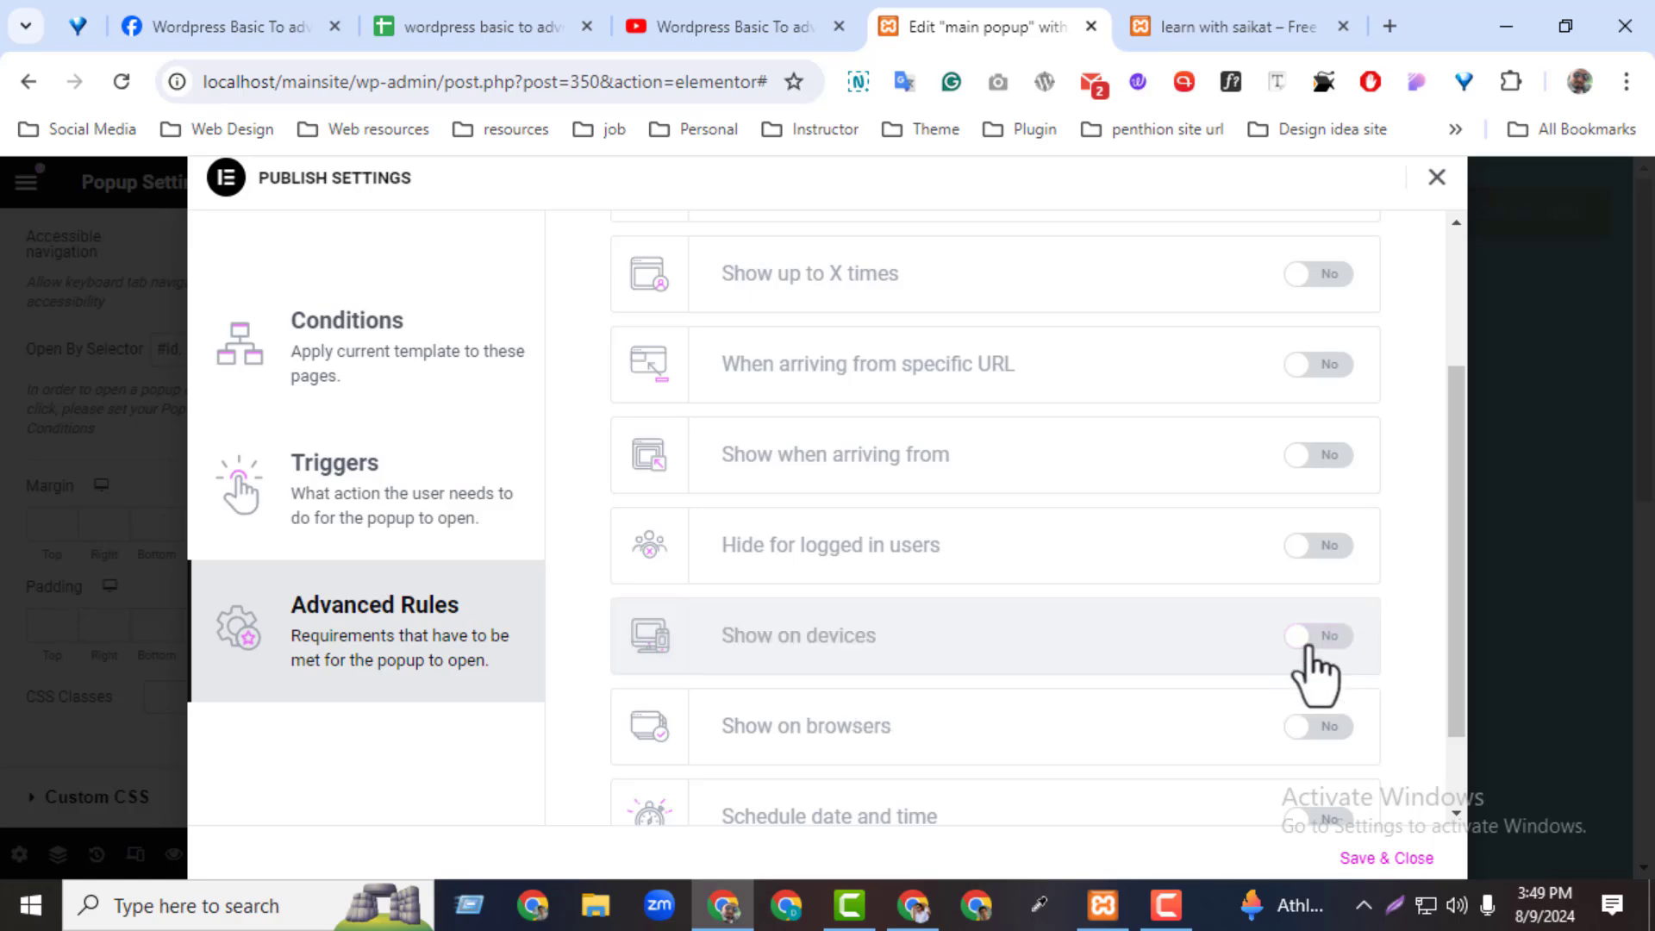
# Try limiting the popup to the Chrome browser with the Custom option, reset it to All Browsers and turn the rule off
pyautogui.click(1293, 731)
pyautogui.click(1125, 737)
pyautogui.click(1124, 776)
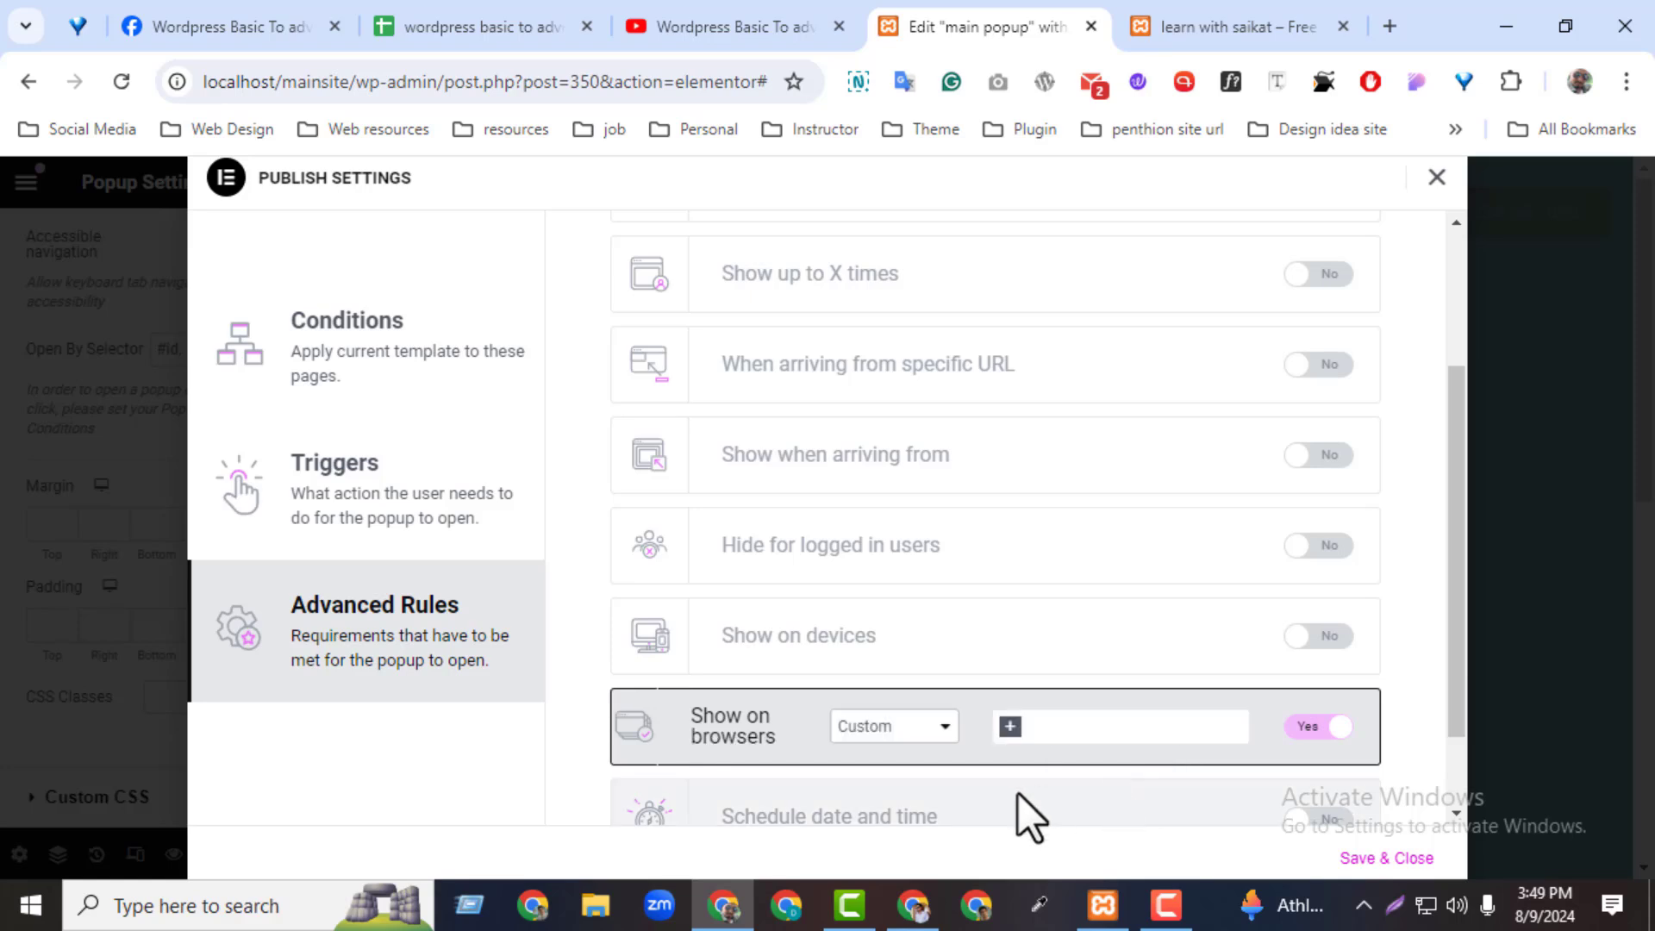
pyautogui.click(1013, 727)
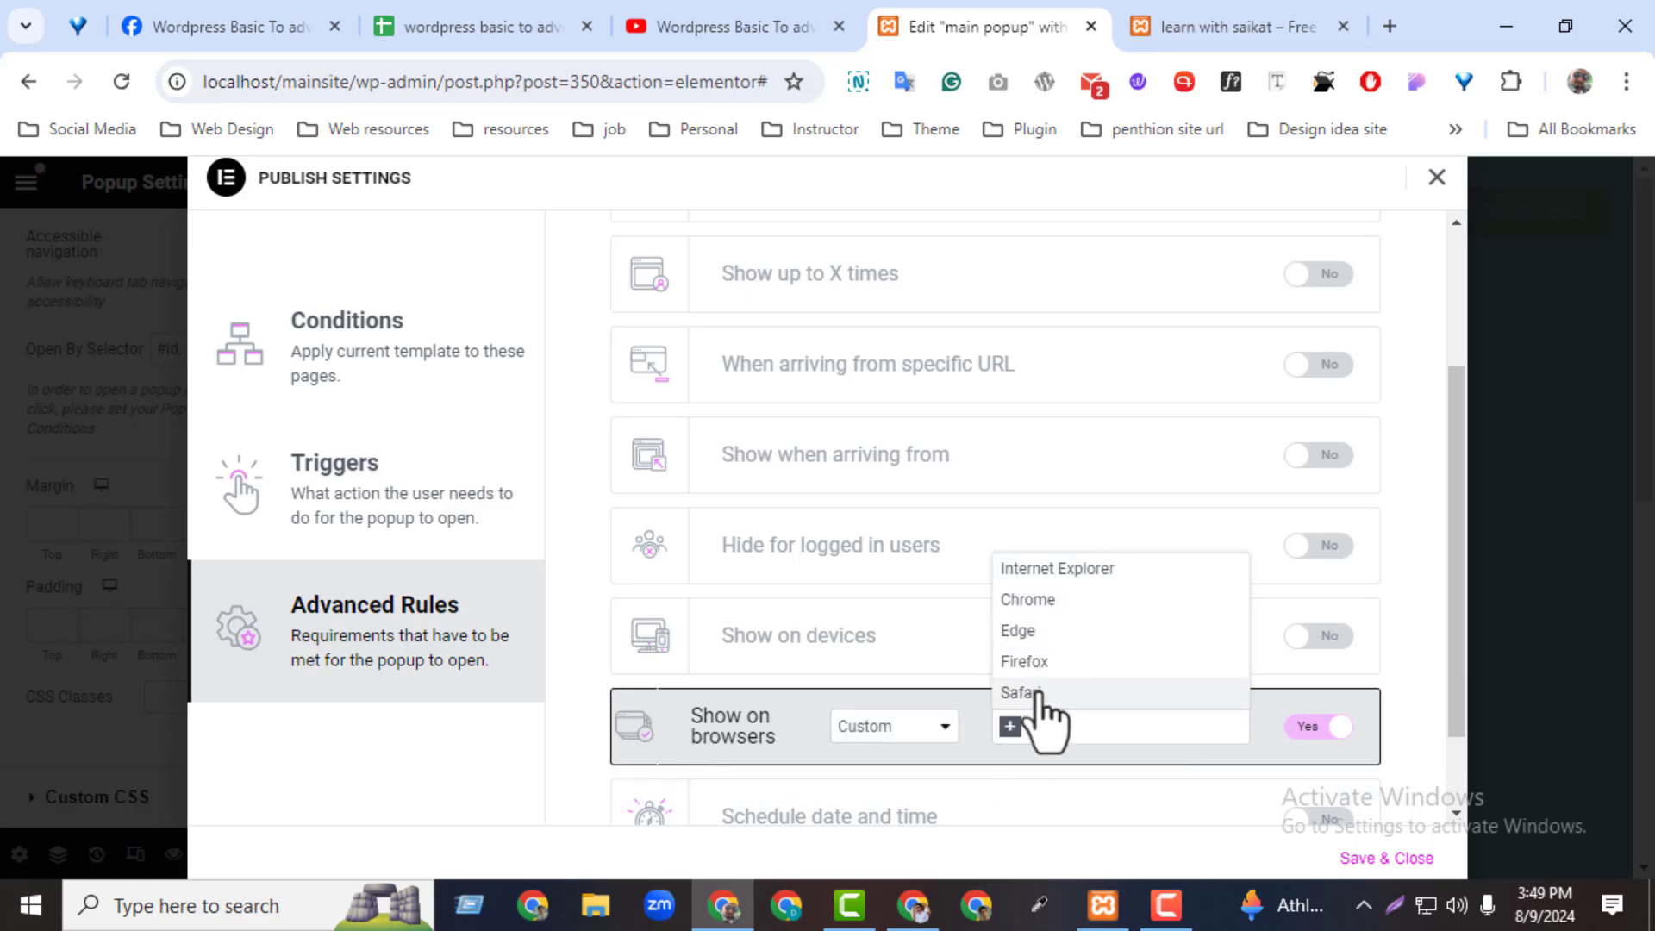
pyautogui.click(1047, 604)
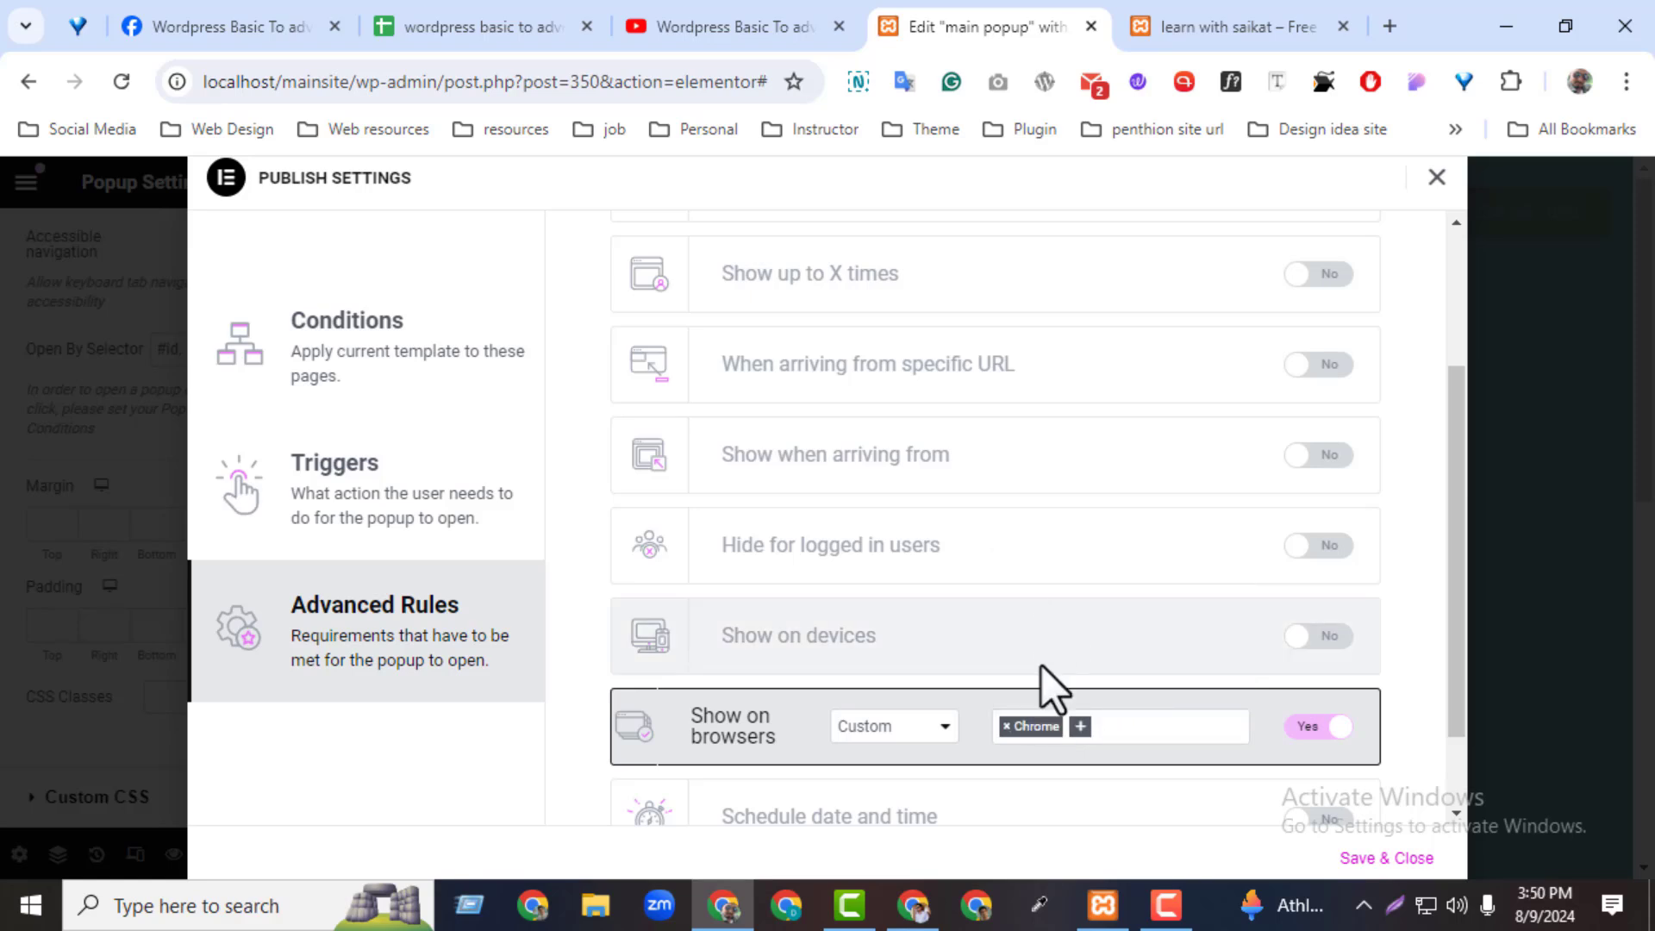
pyautogui.click(1310, 727)
pyautogui.click(1318, 727)
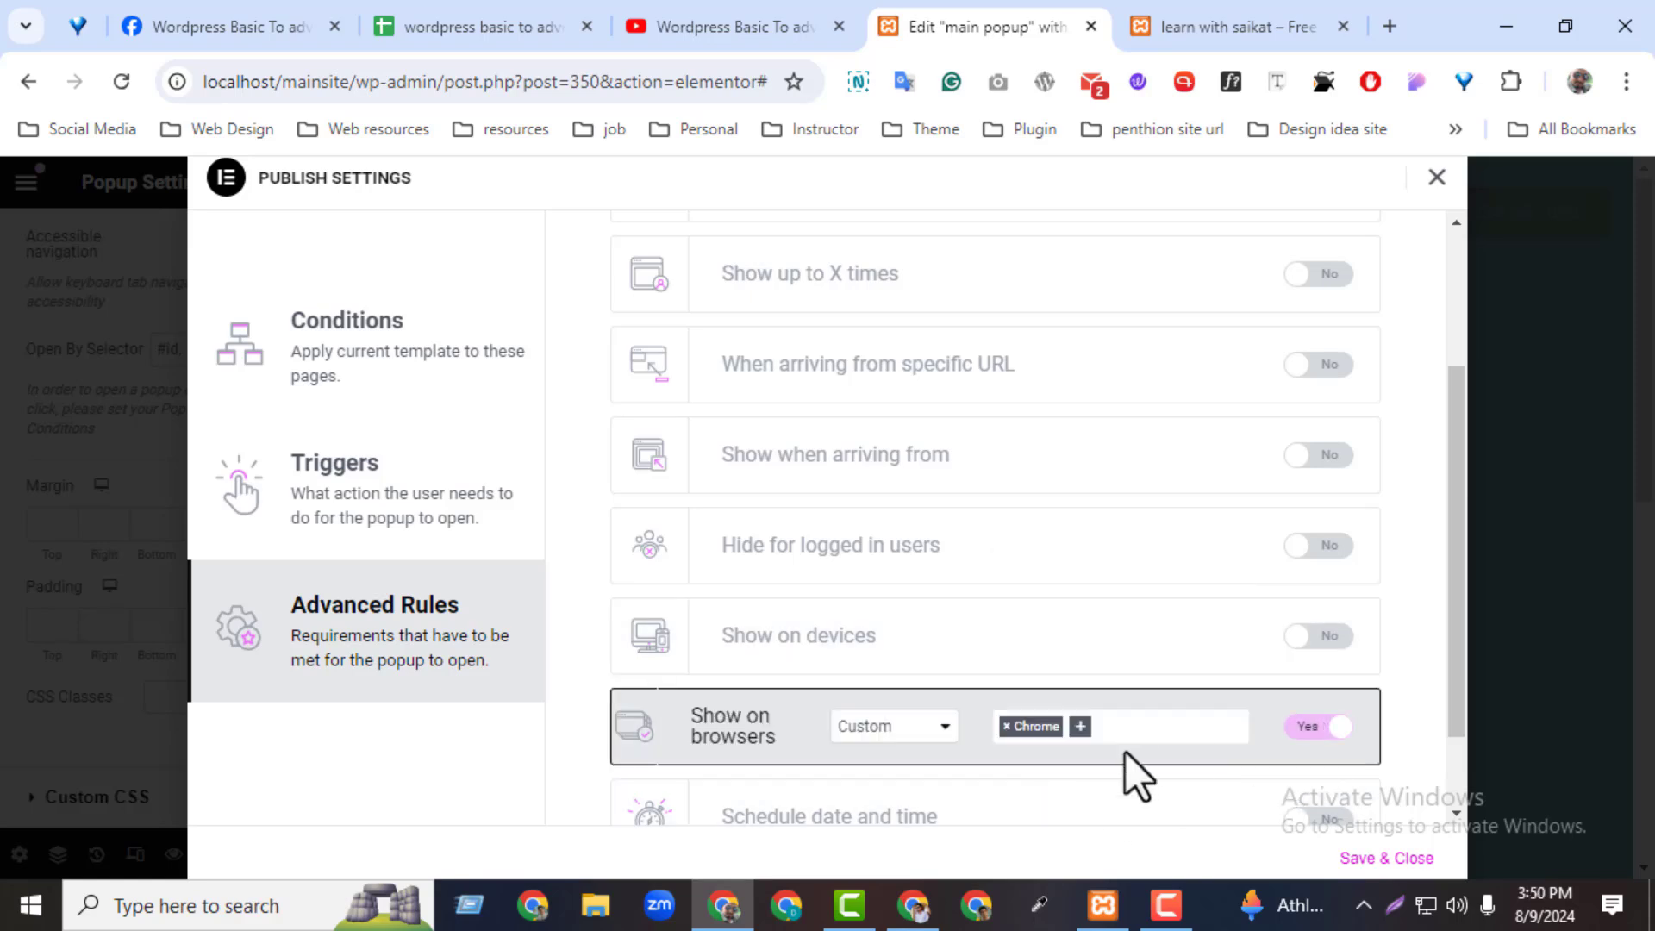
pyautogui.click(914, 728)
pyautogui.click(883, 753)
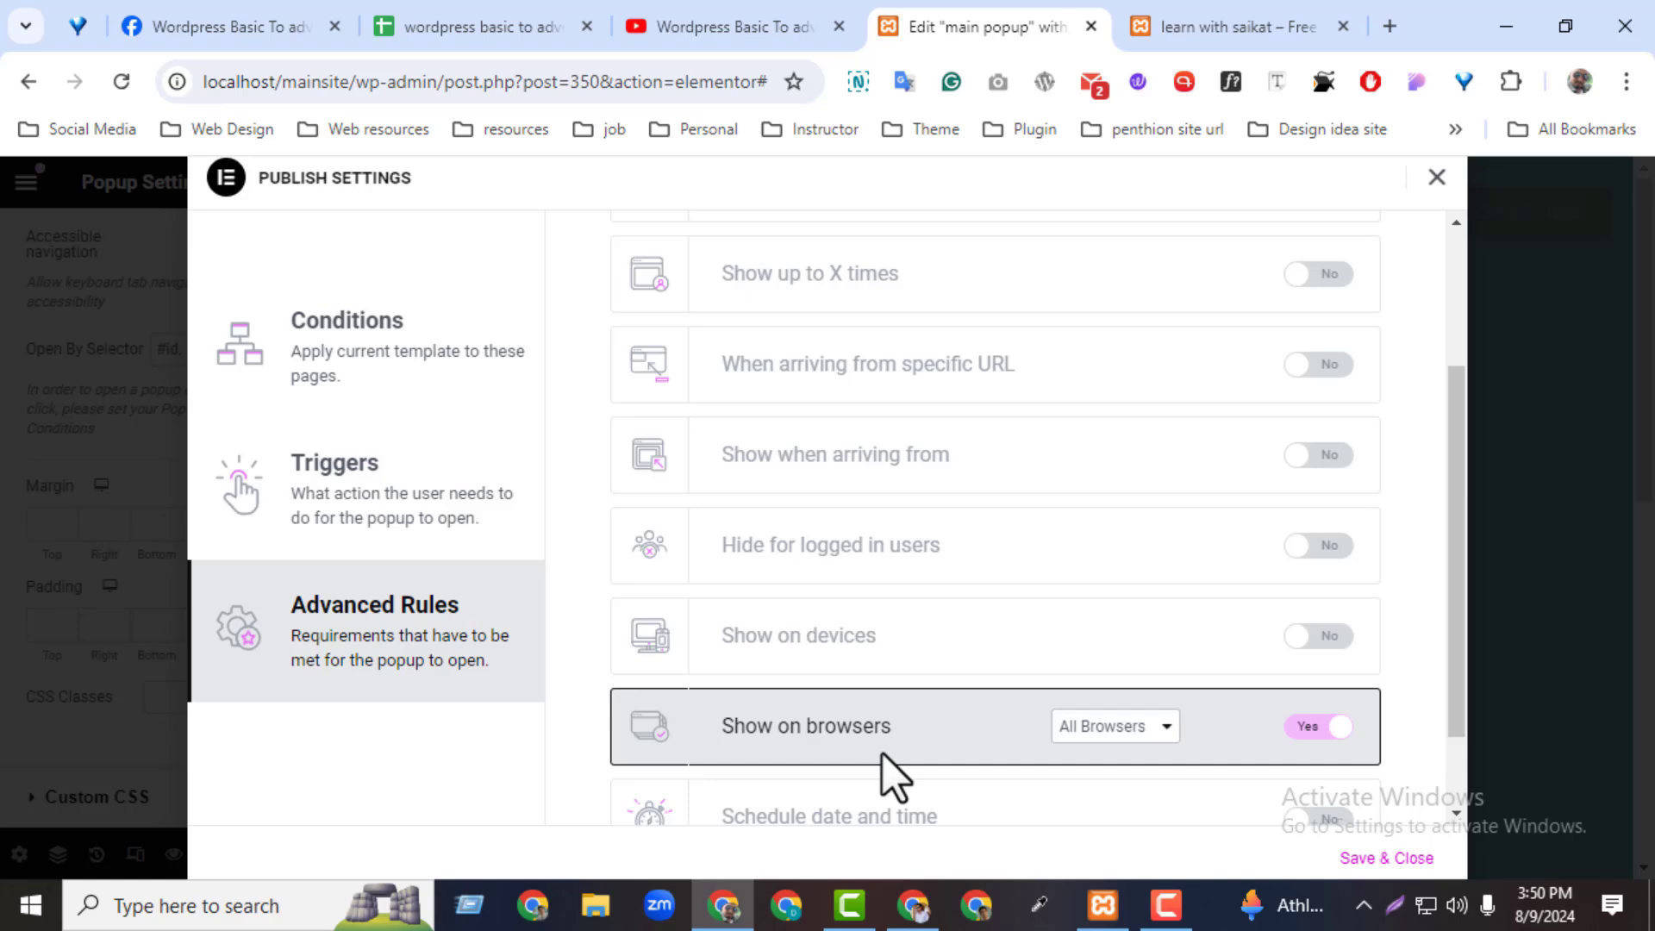
pyautogui.click(1358, 716)
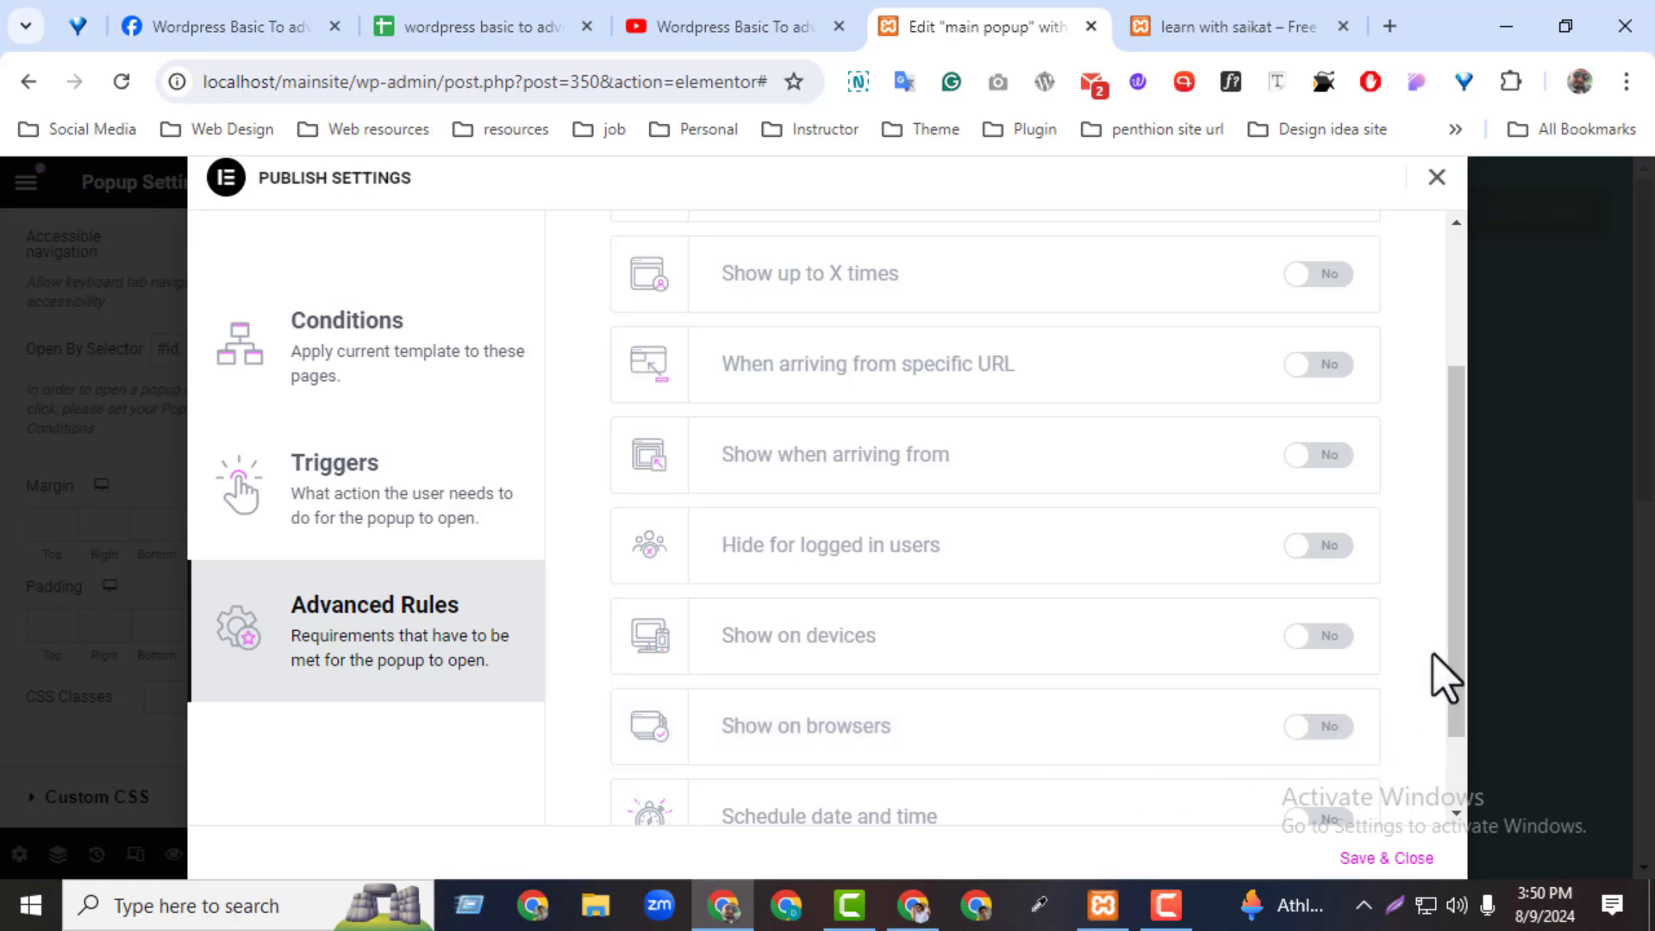
# Try scheduling the popup to start on 2024-08-10 at 12:00, view the end date calendar, and turn the schedule rule off
pyautogui.moveTo(1459, 686); pyautogui.dragTo(1445, 742)
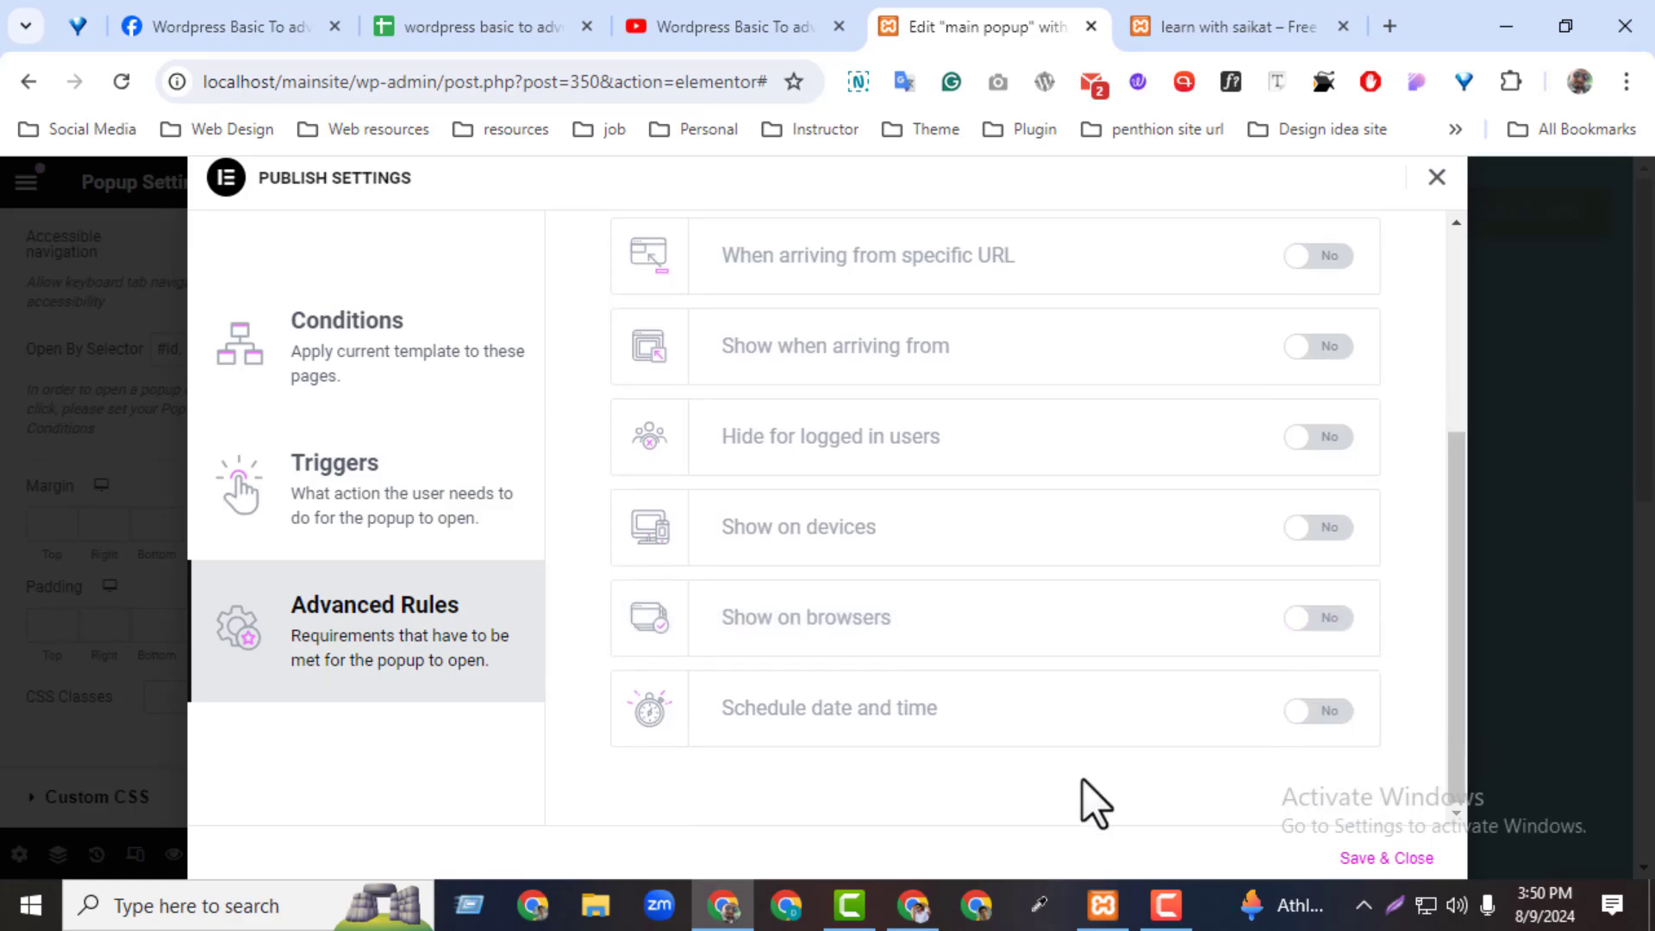
pyautogui.click(1317, 712)
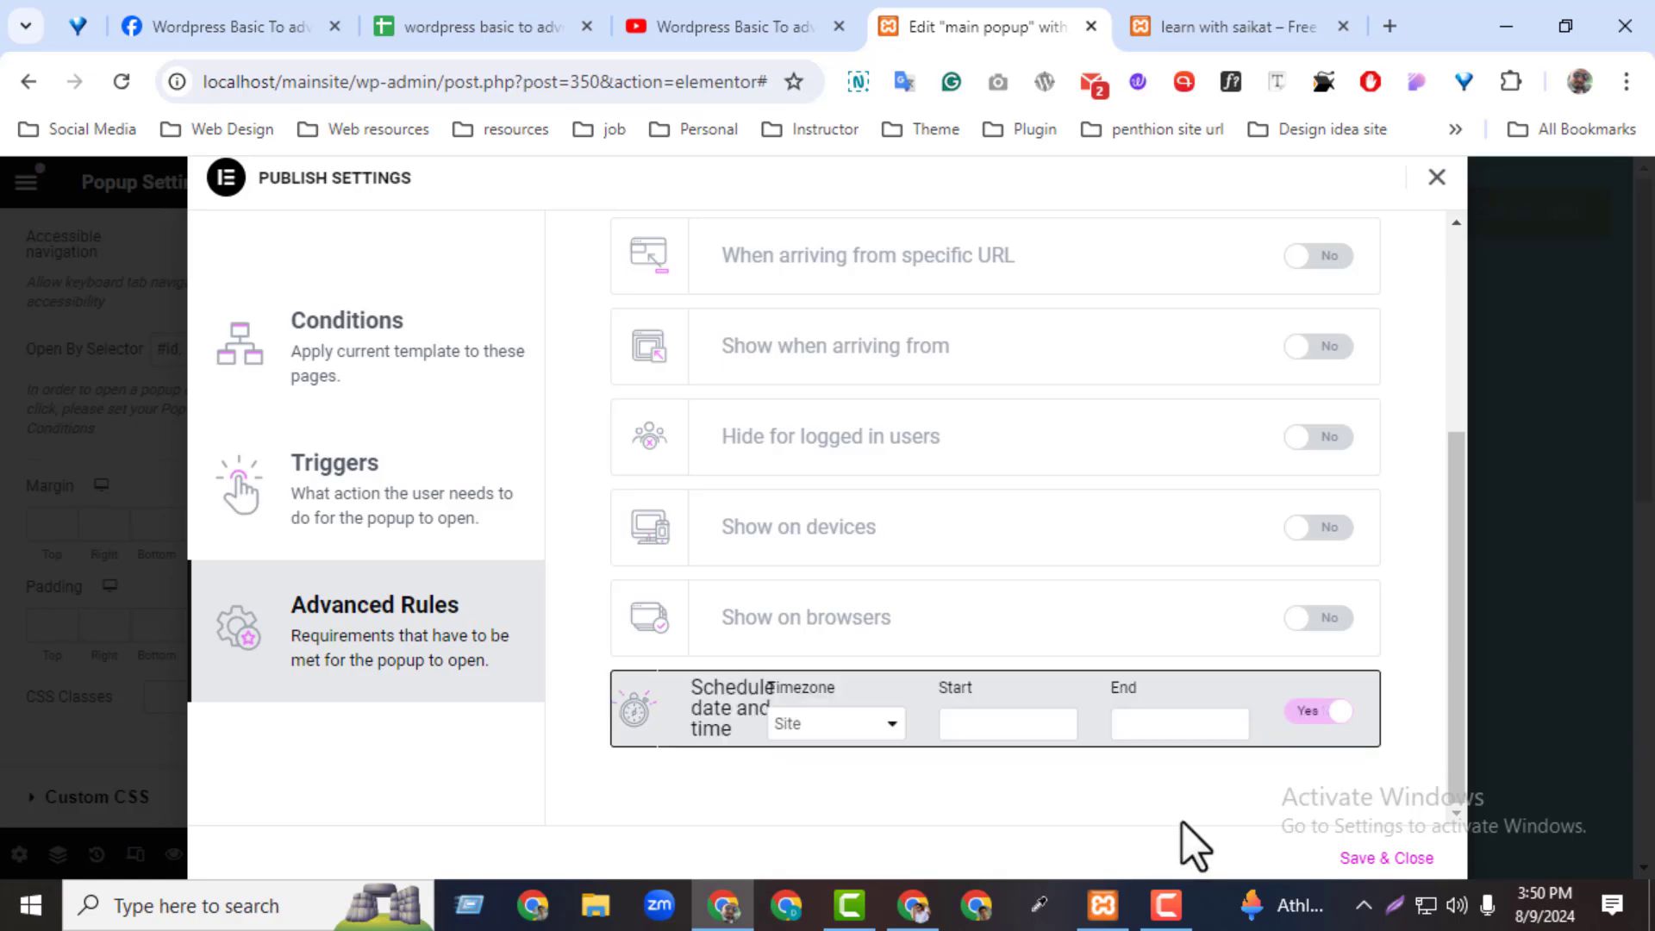
pyautogui.click(985, 724)
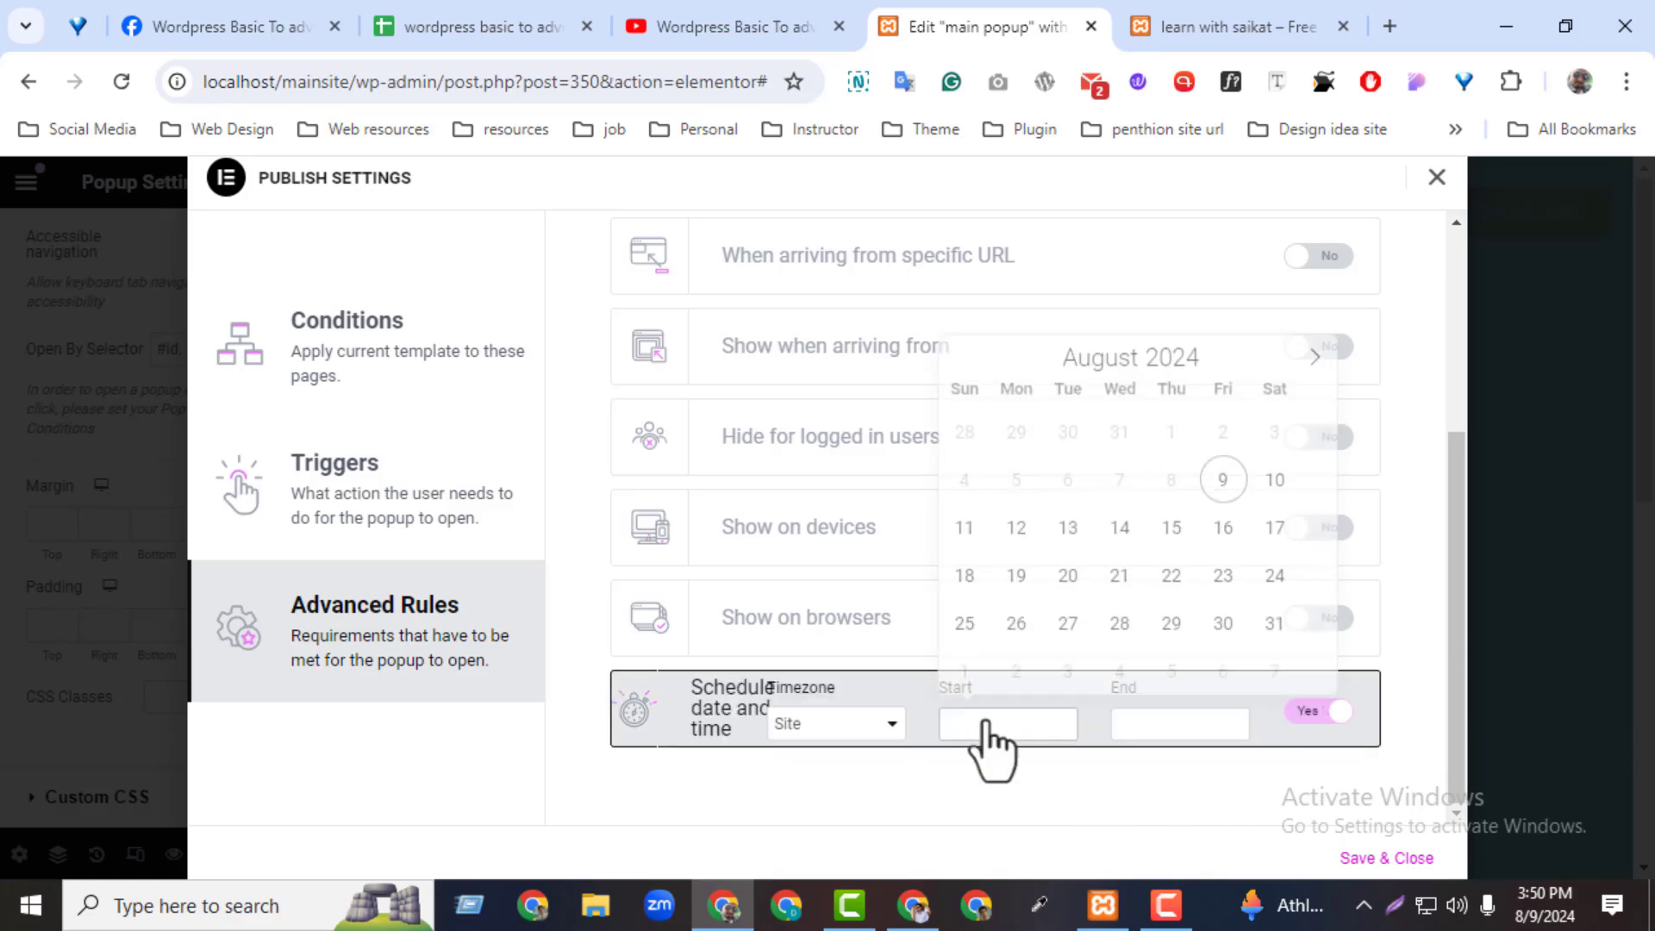
pyautogui.click(1273, 491)
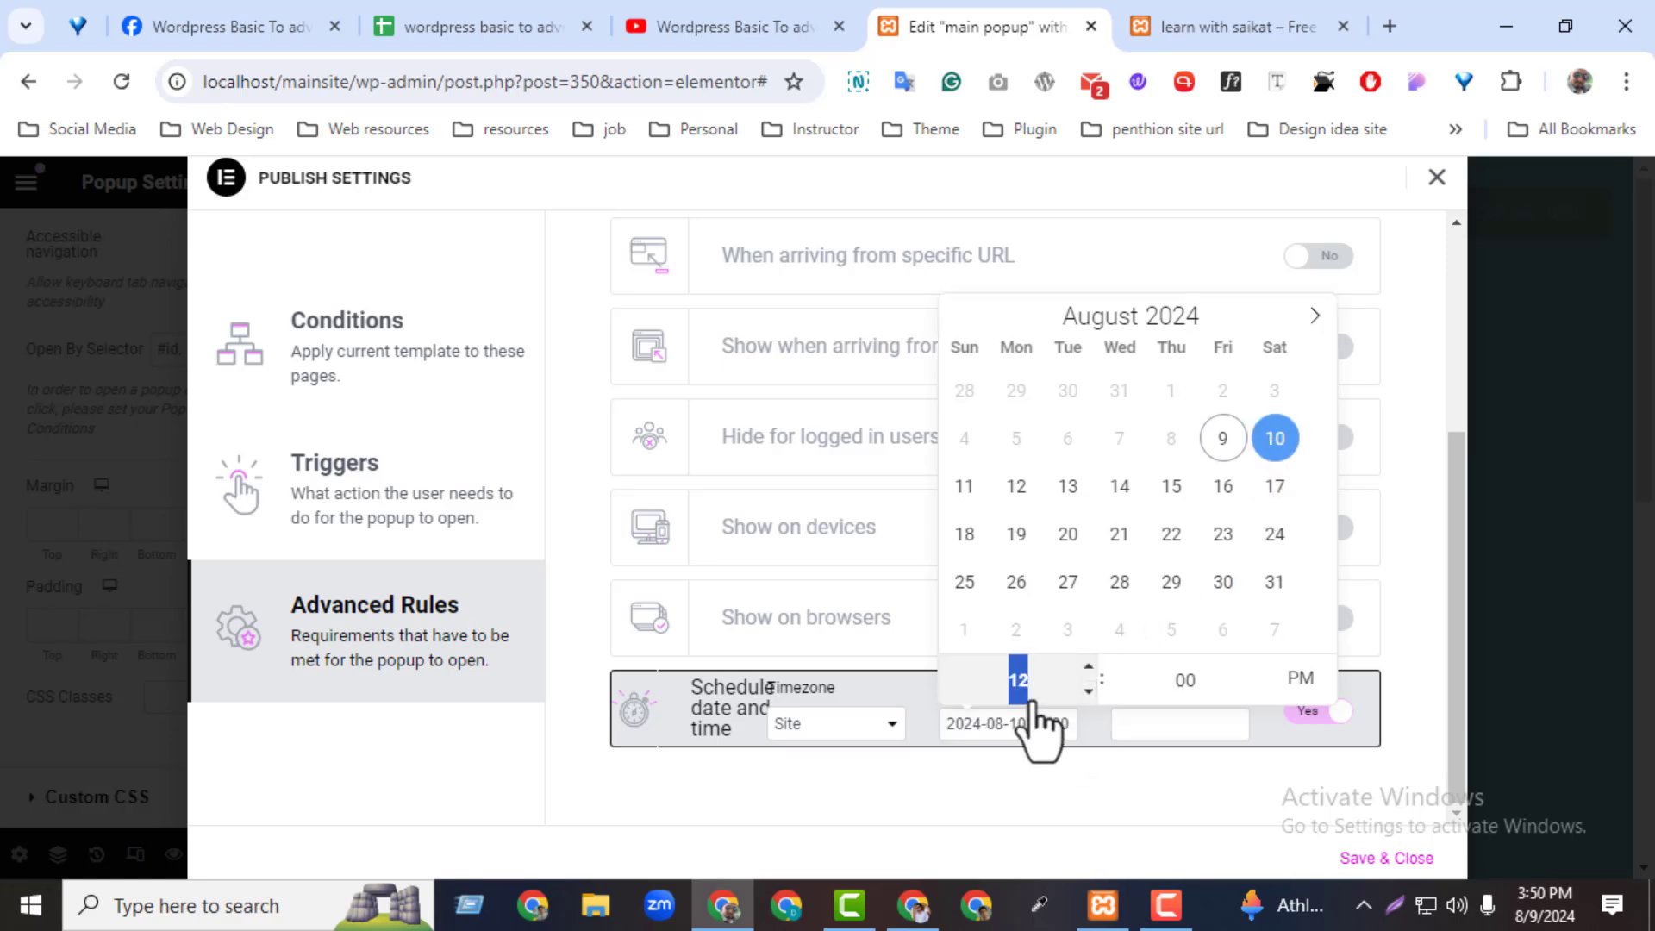
pyautogui.click(1126, 776)
pyautogui.click(1155, 729)
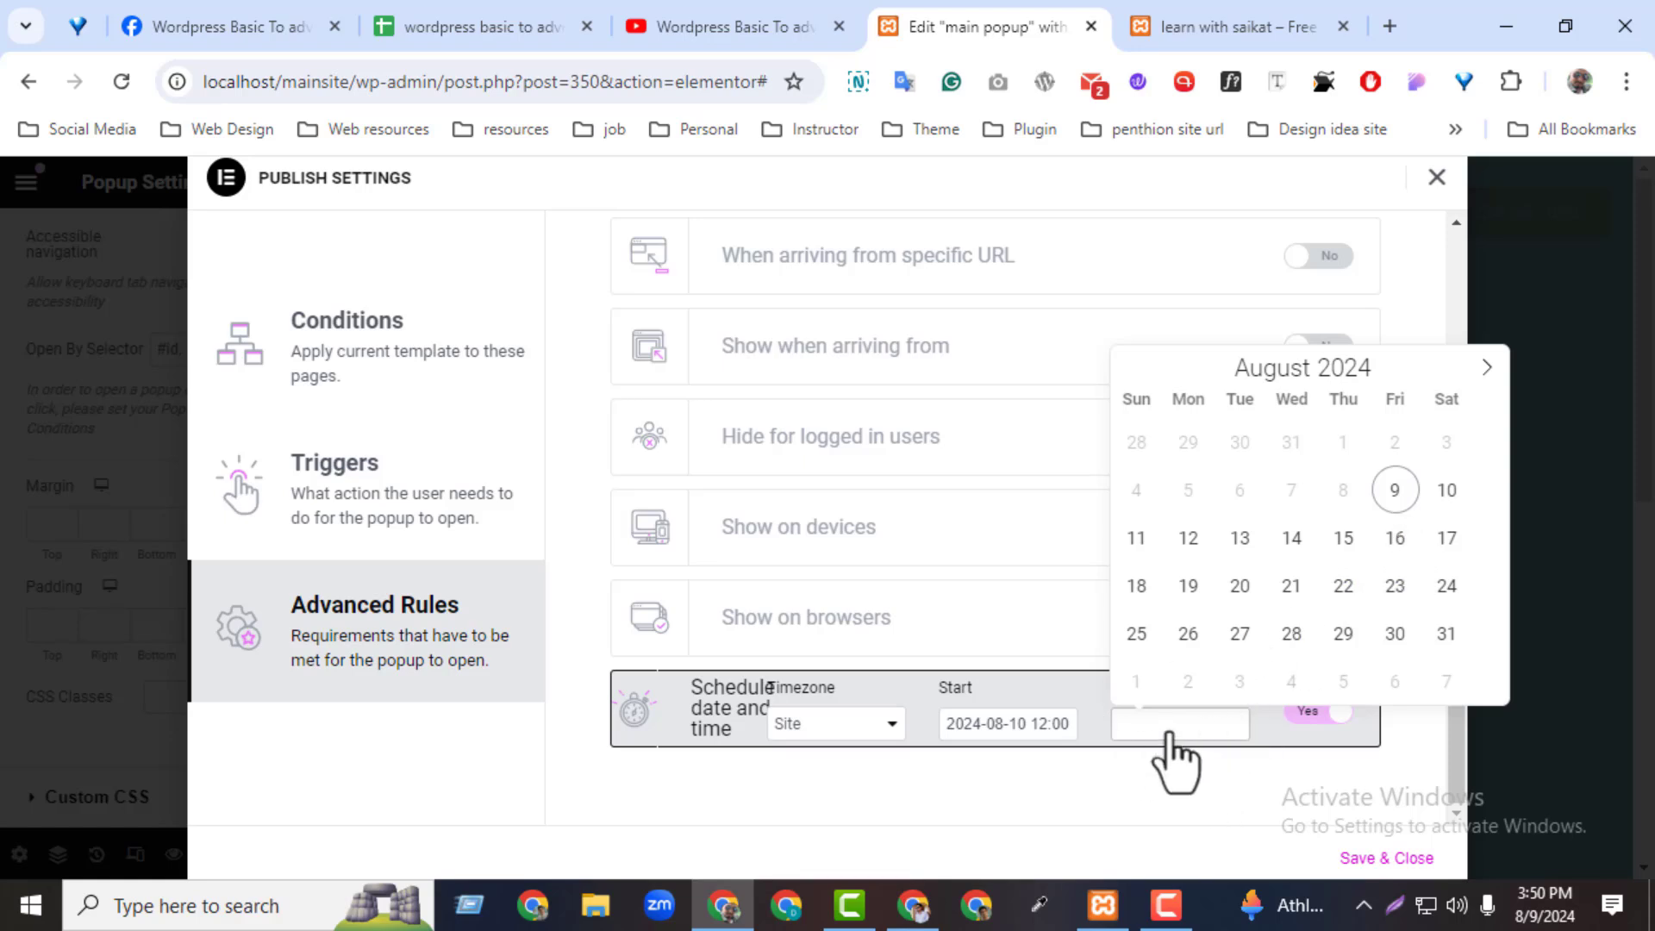
pyautogui.click(1323, 712)
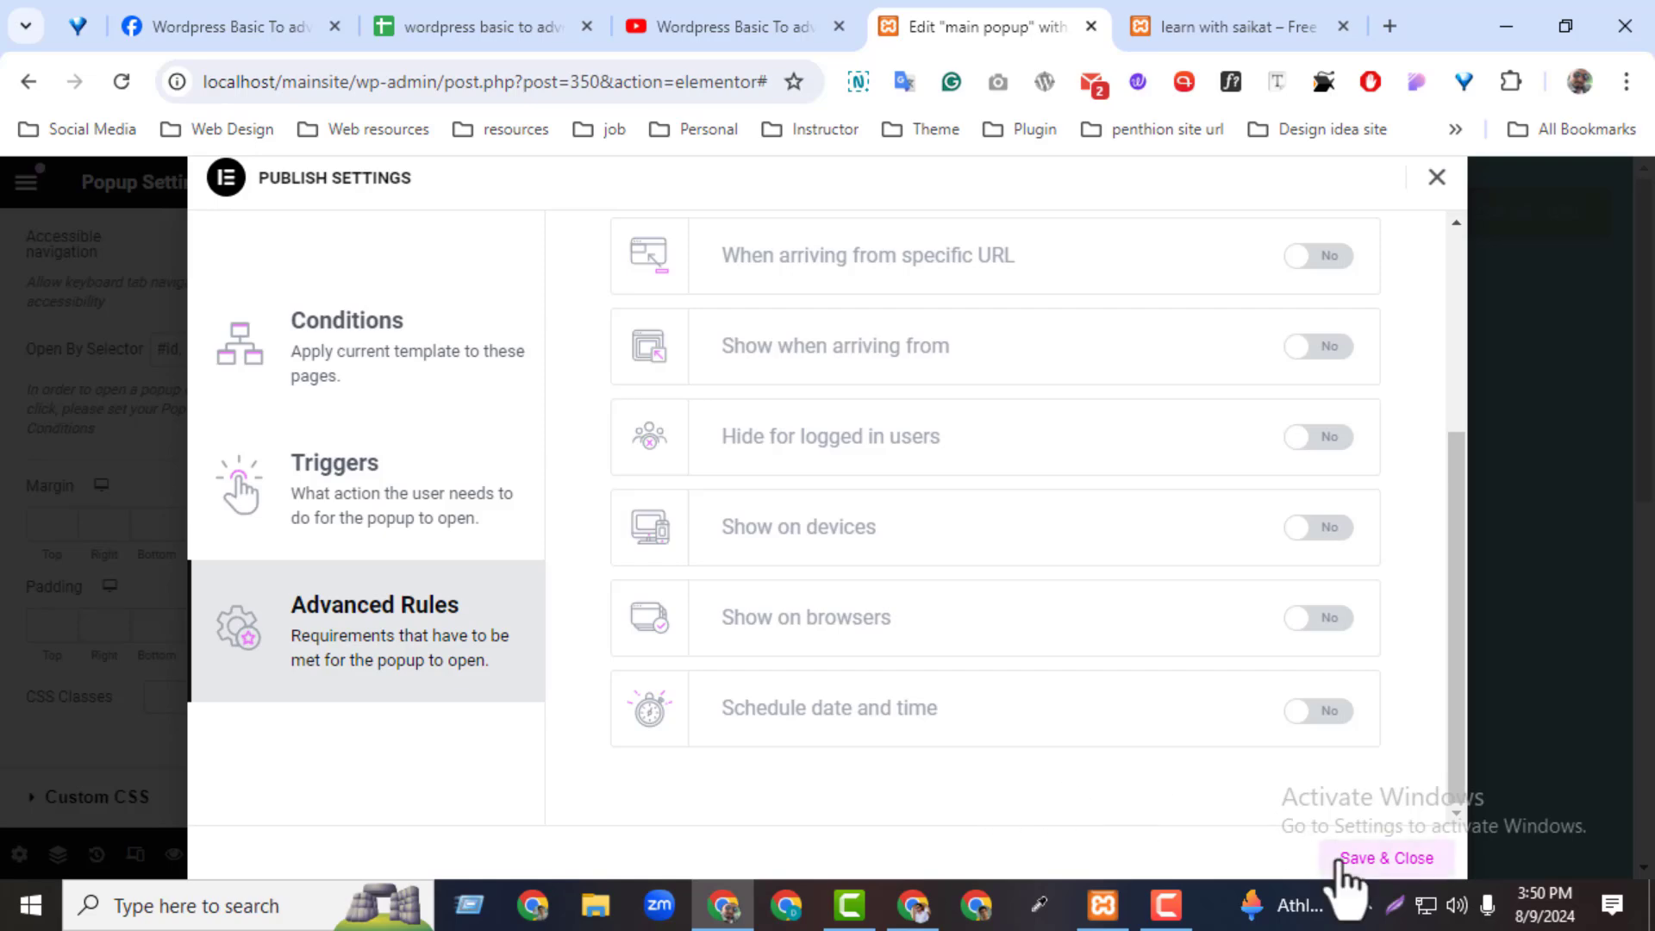
# Save and close the popup's publish settings, returning to the start of its advanced popup options
pyautogui.click(1375, 858)
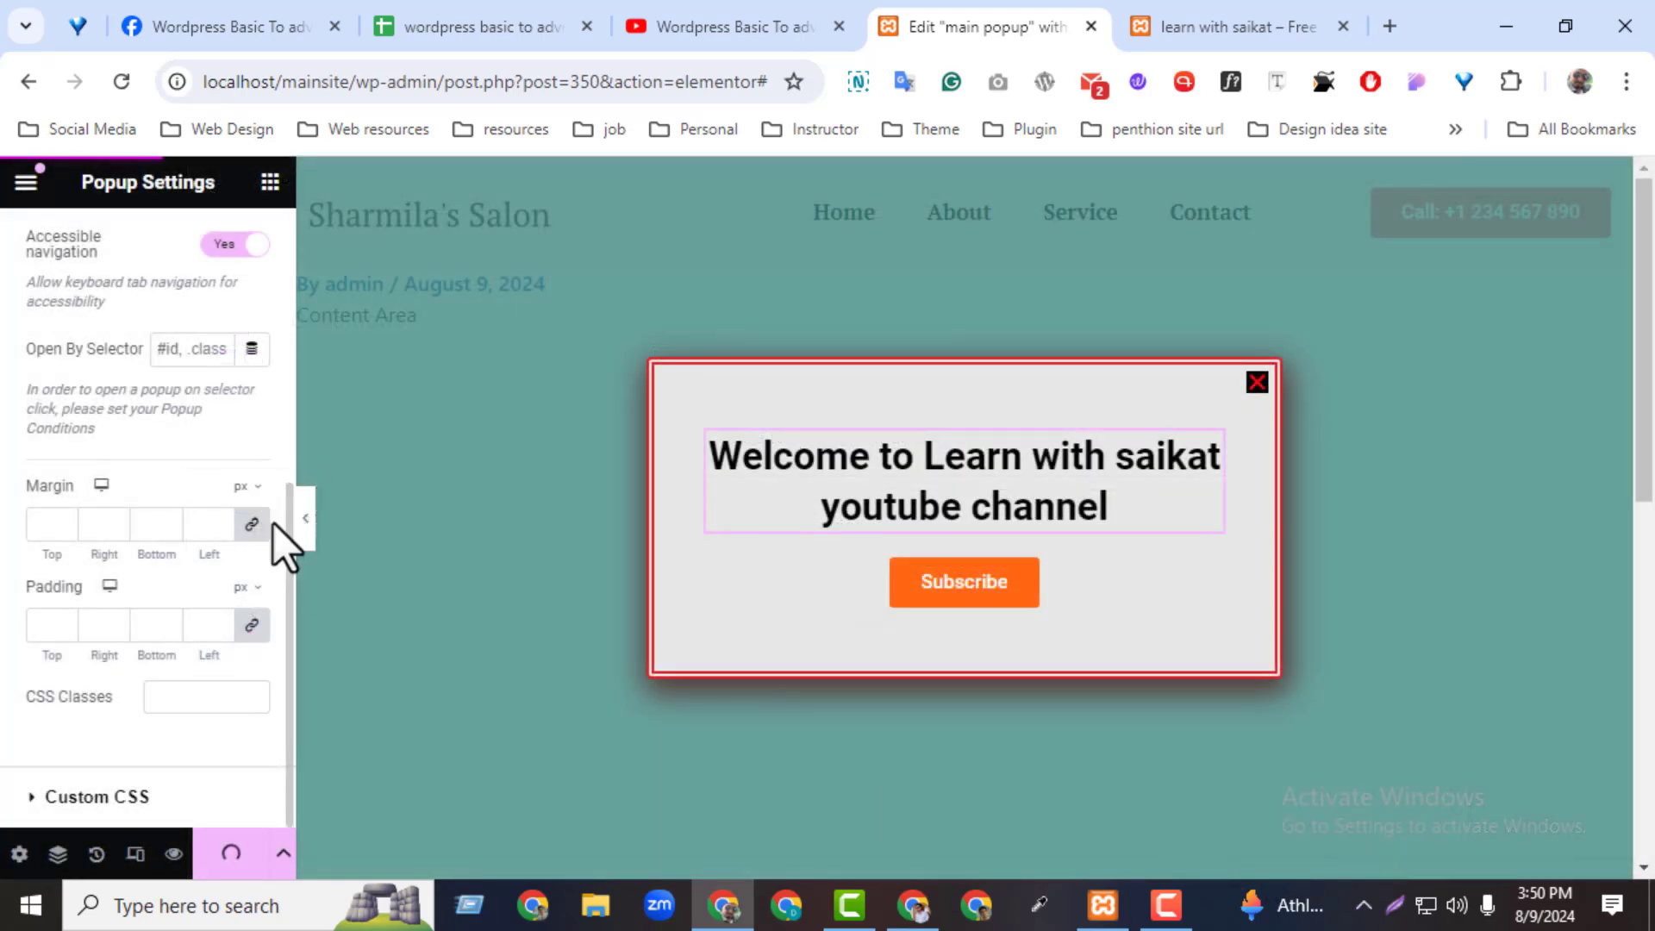
pyautogui.scroll(5, 151, 615)
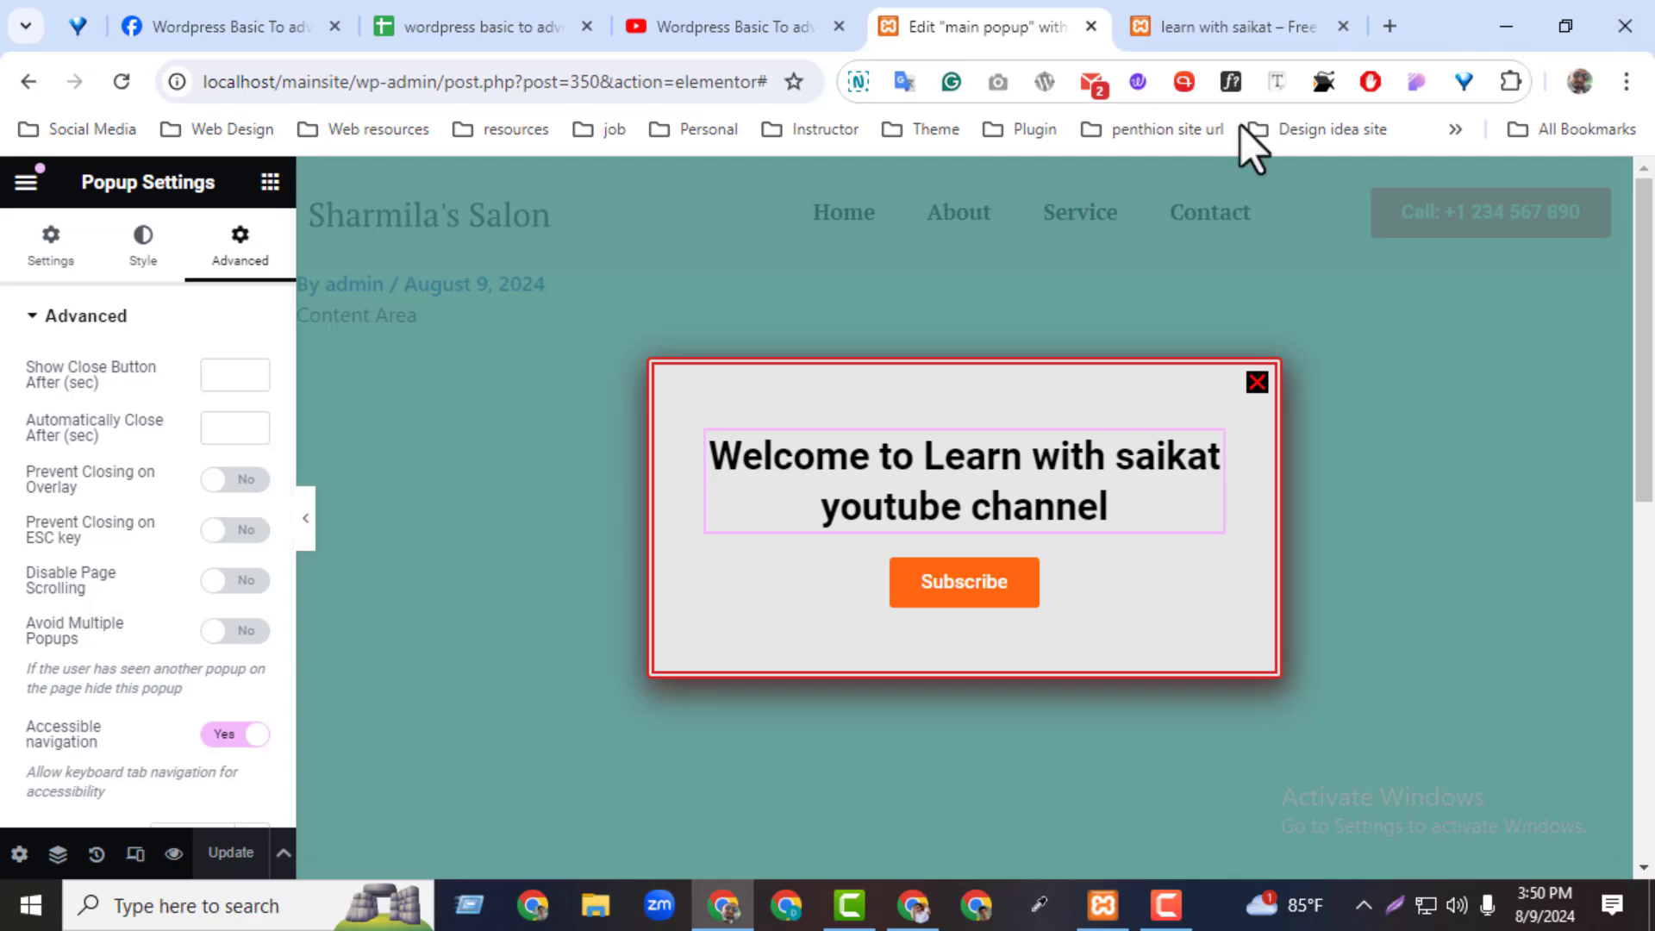
# Check the live homepage, clear the delay of the popup's On Page Load trigger, and save and close the publish settings
pyautogui.click(1129, 17)
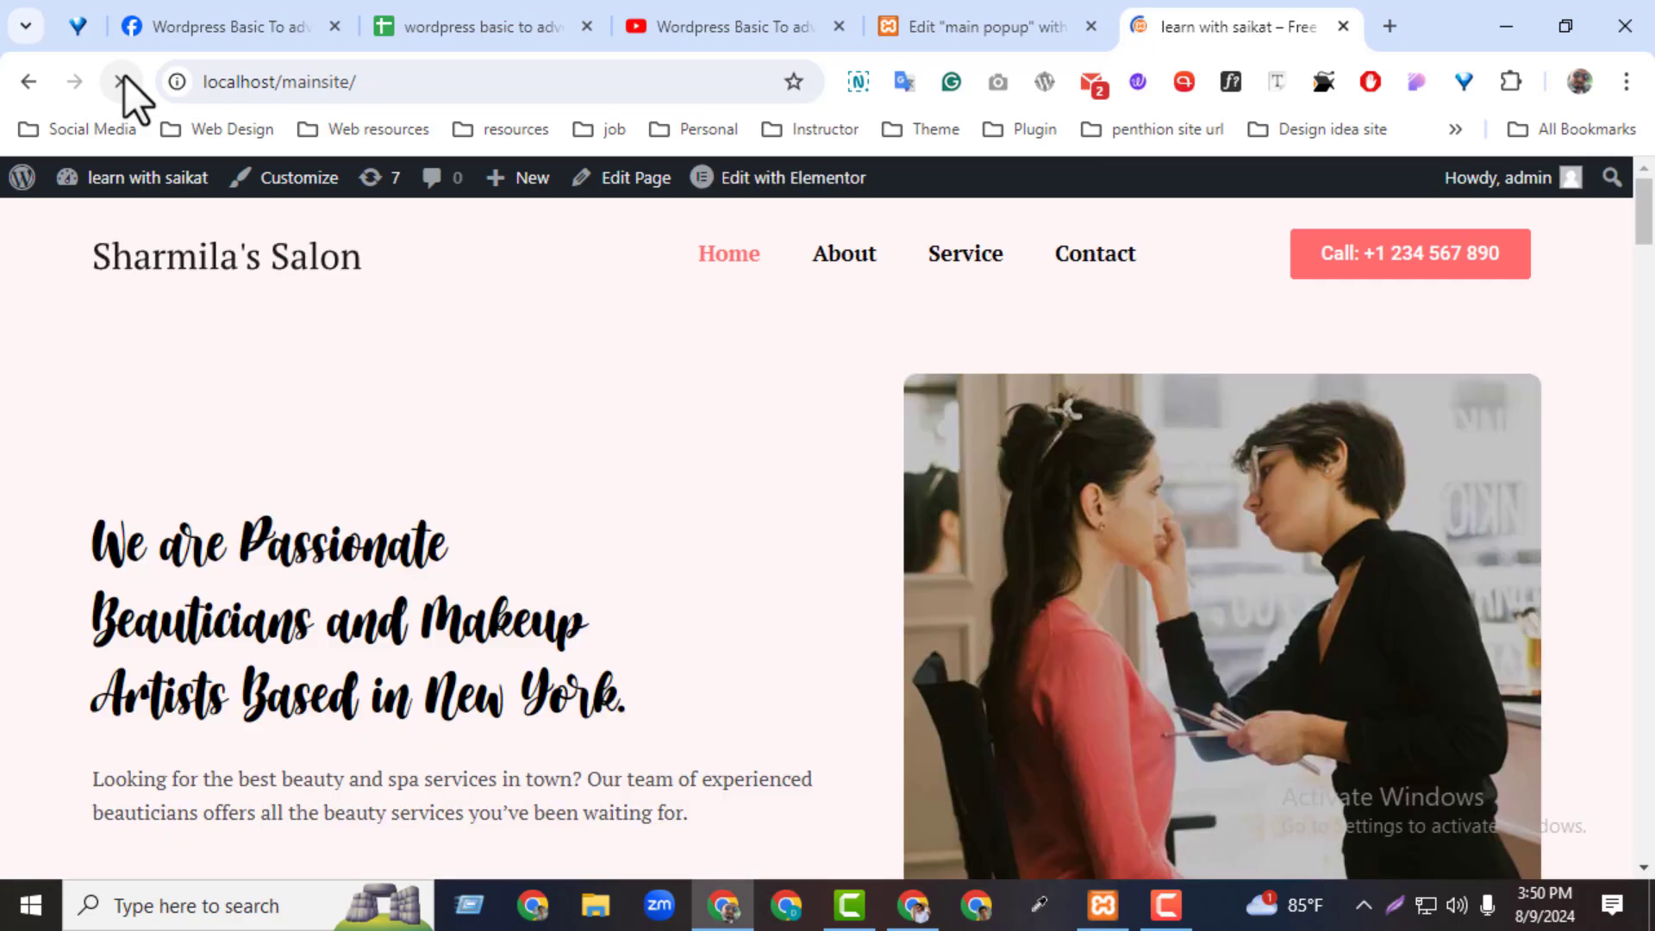
pyautogui.click(1027, 27)
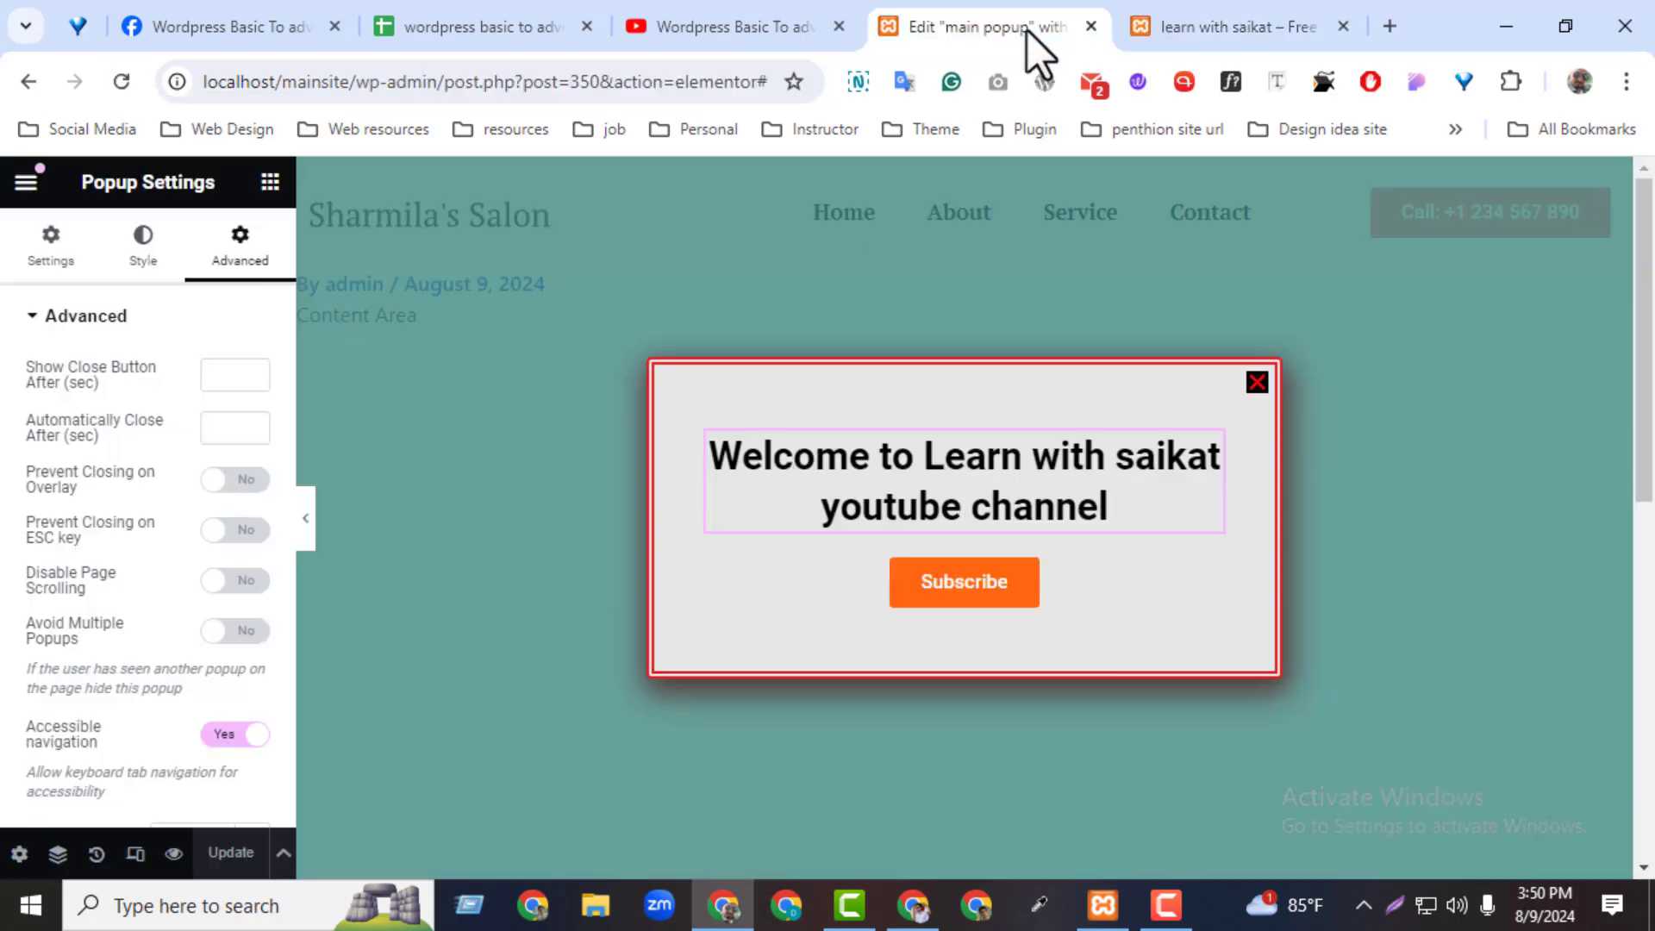
pyautogui.click(283, 853)
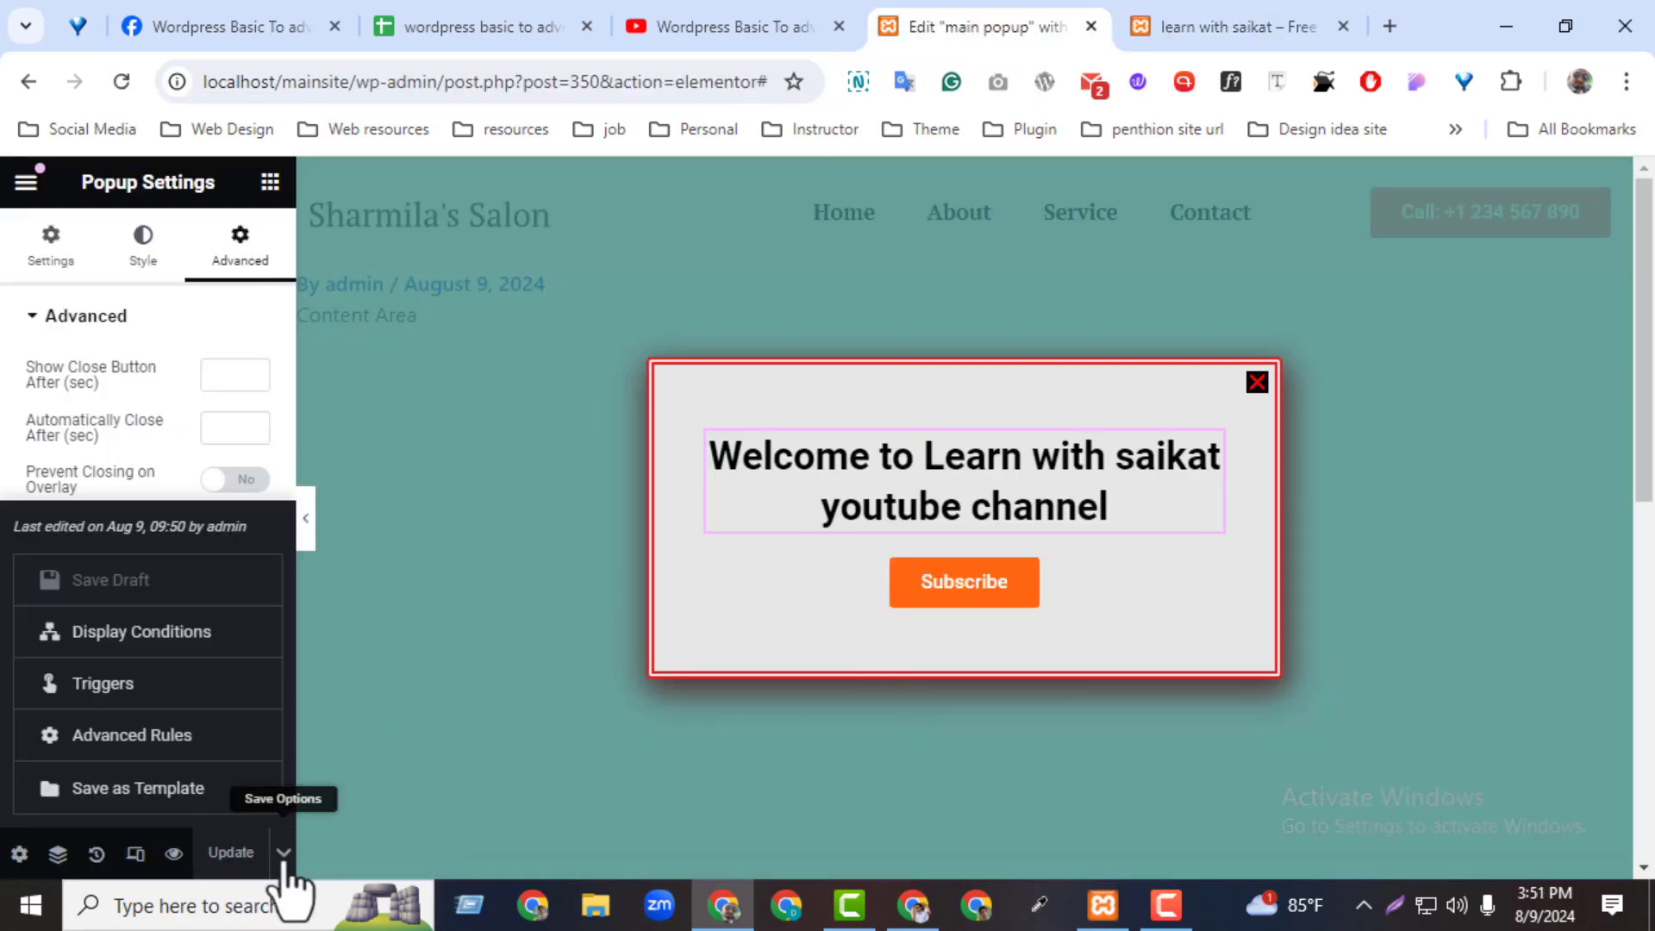
pyautogui.click(132, 651)
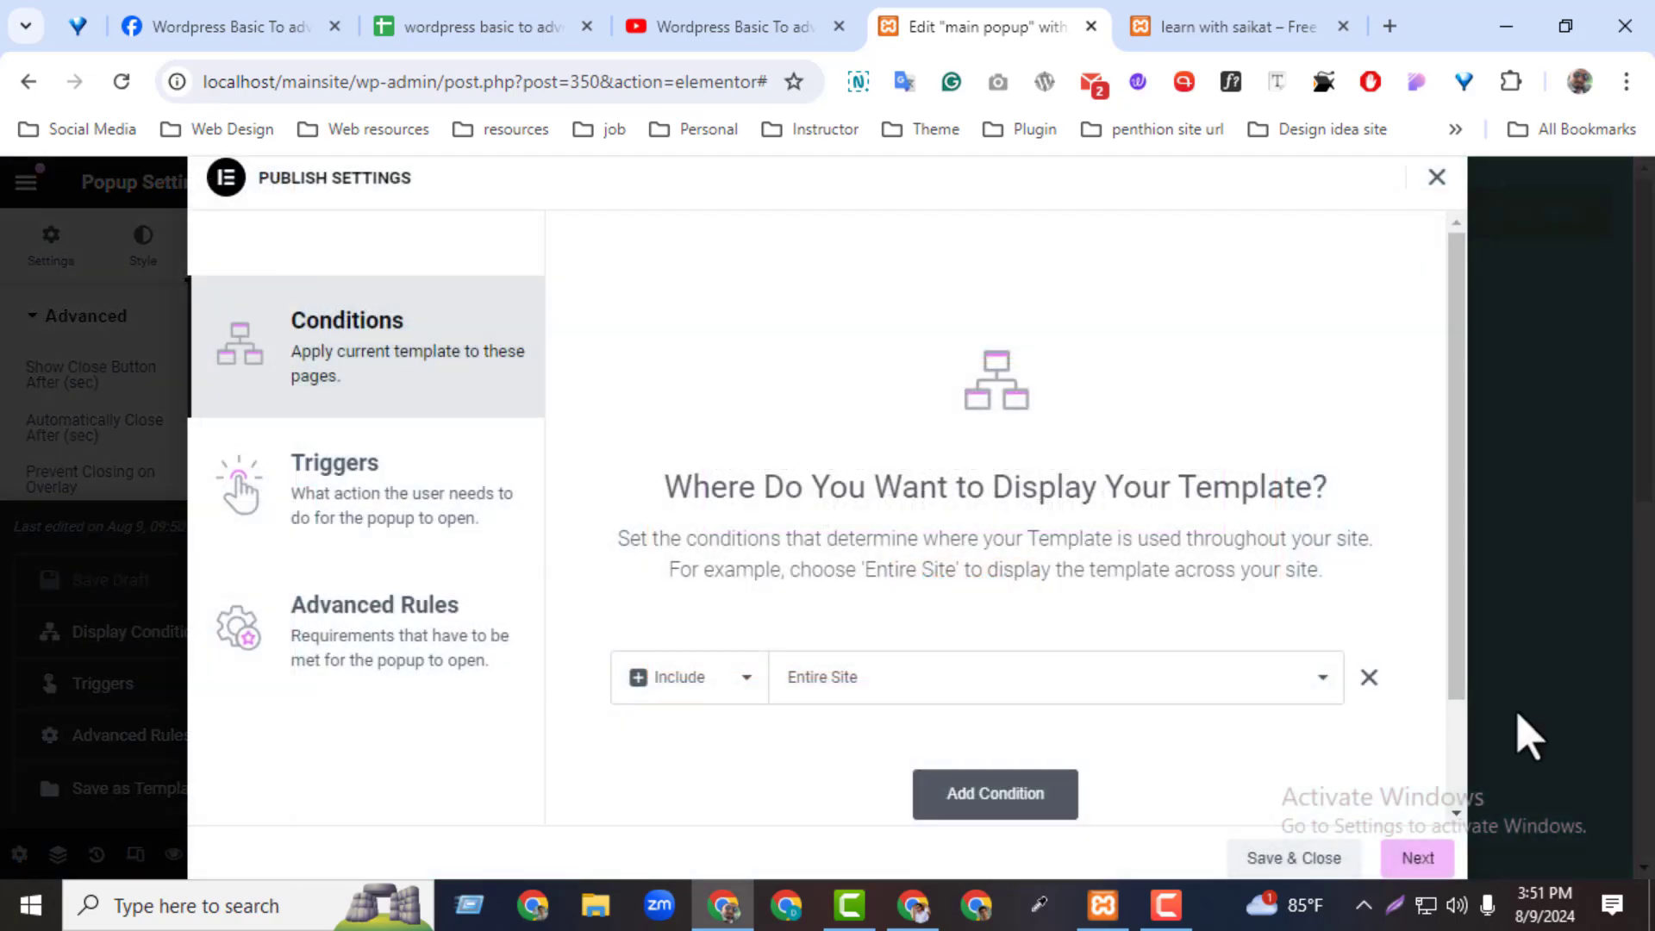
pyautogui.click(1415, 858)
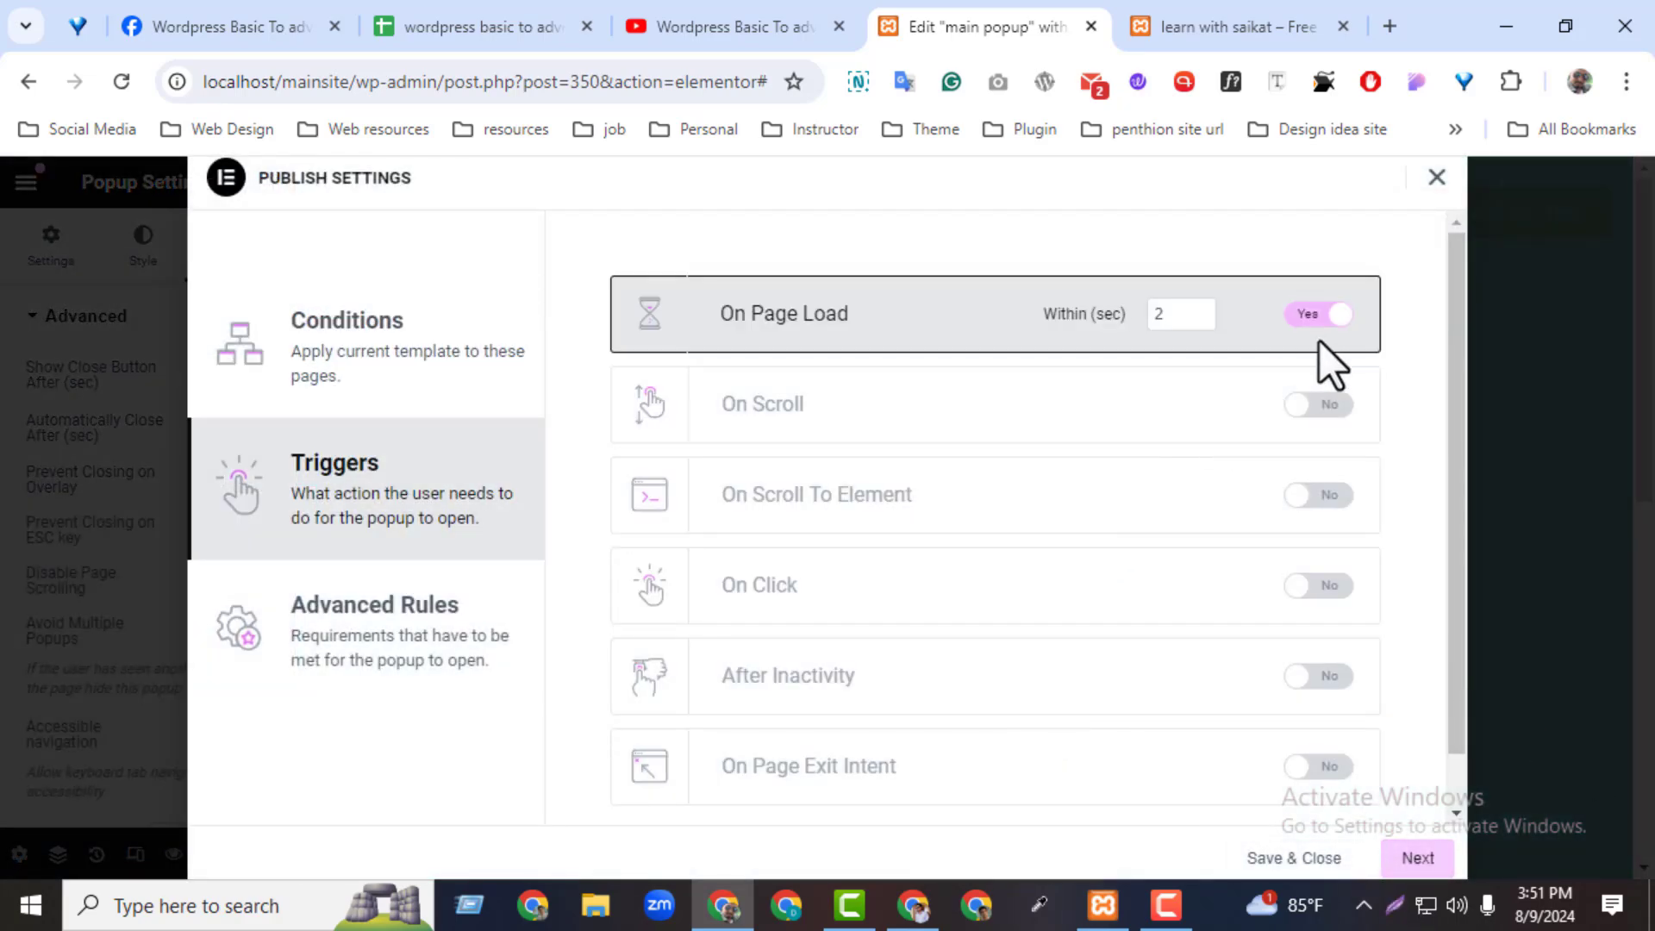
pyautogui.click(1337, 317)
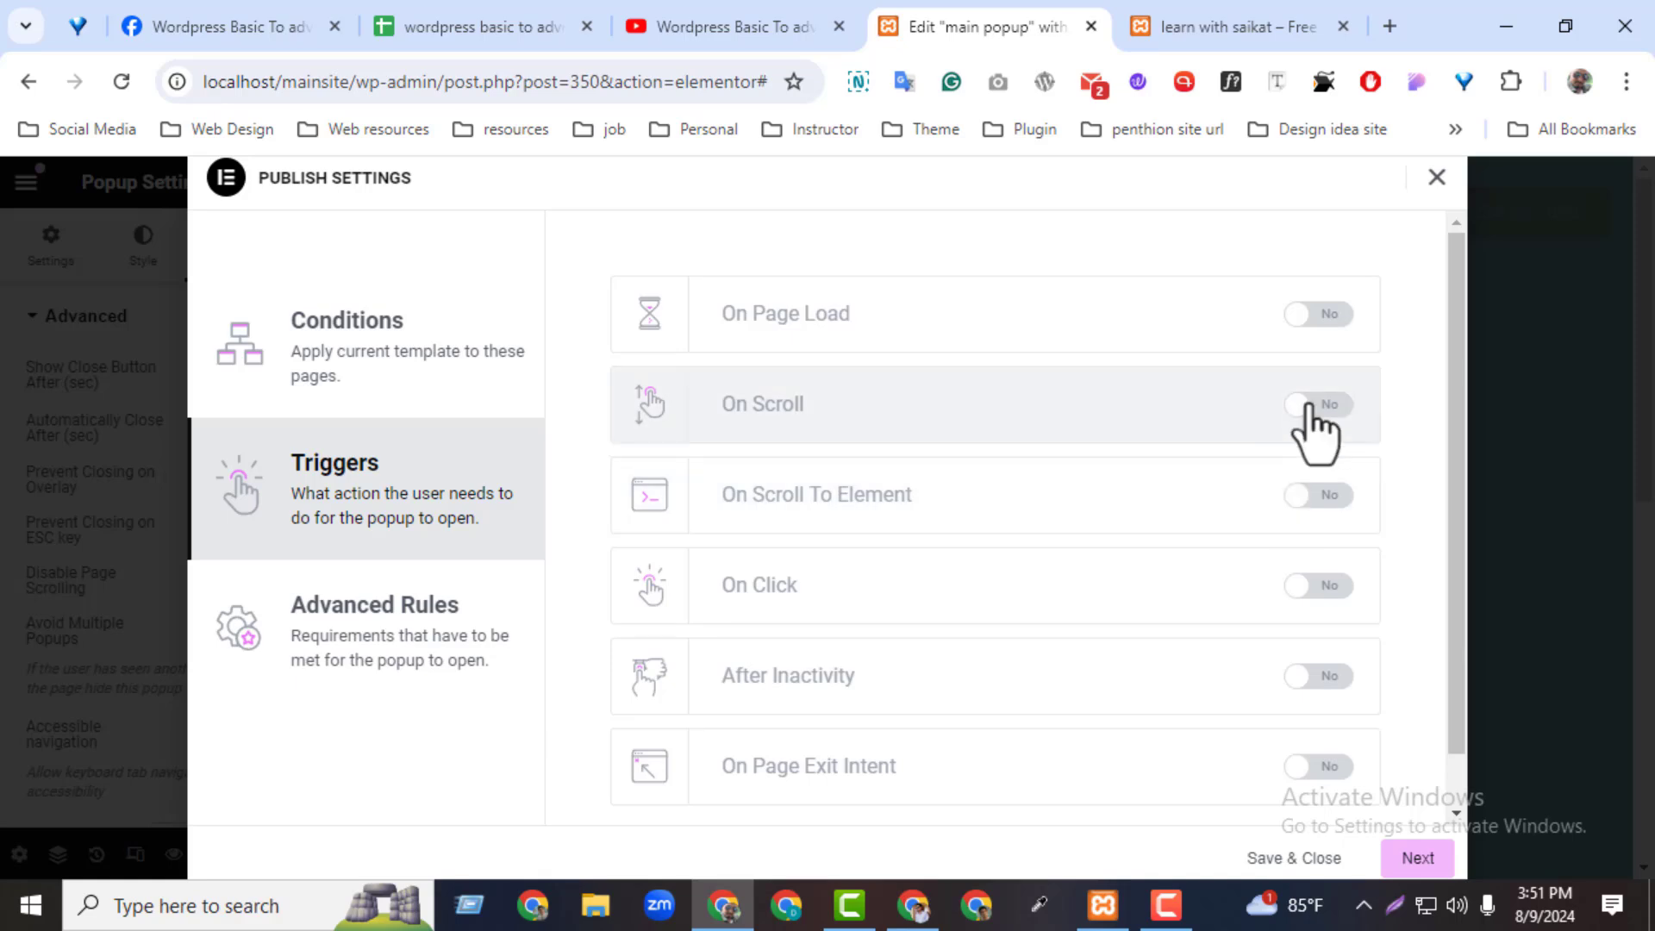
pyautogui.click(1301, 319)
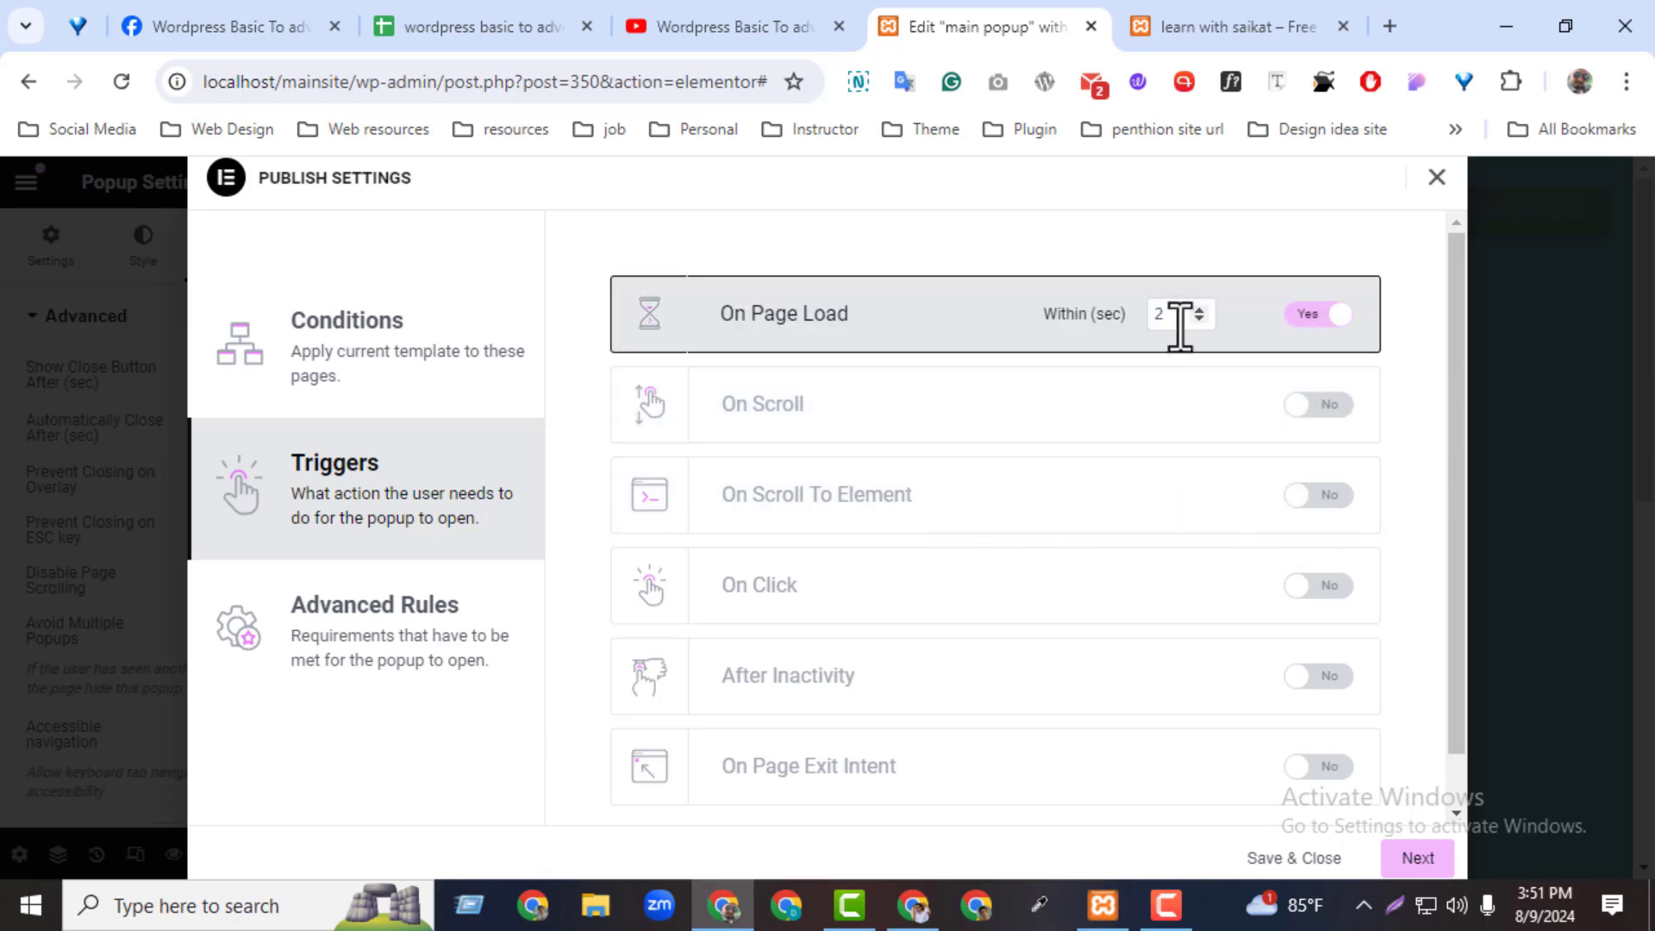
pyautogui.moveTo(1180, 320); pyautogui.dragTo(1133, 321)
pyautogui.press('BackSpace')
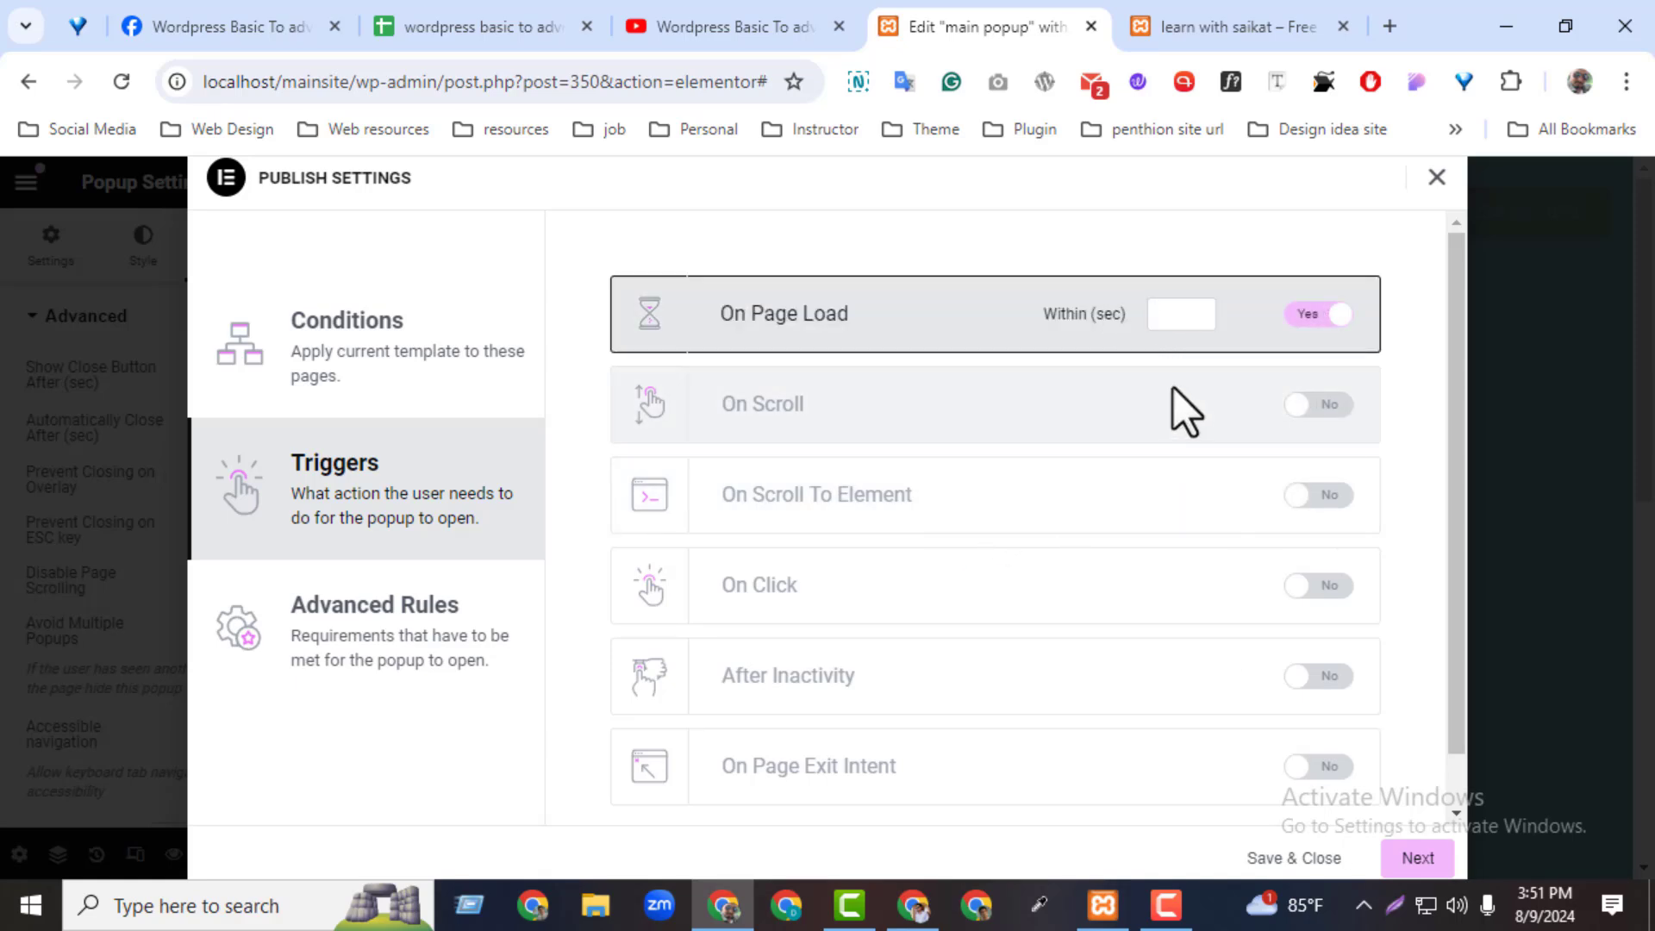
pyautogui.click(1418, 859)
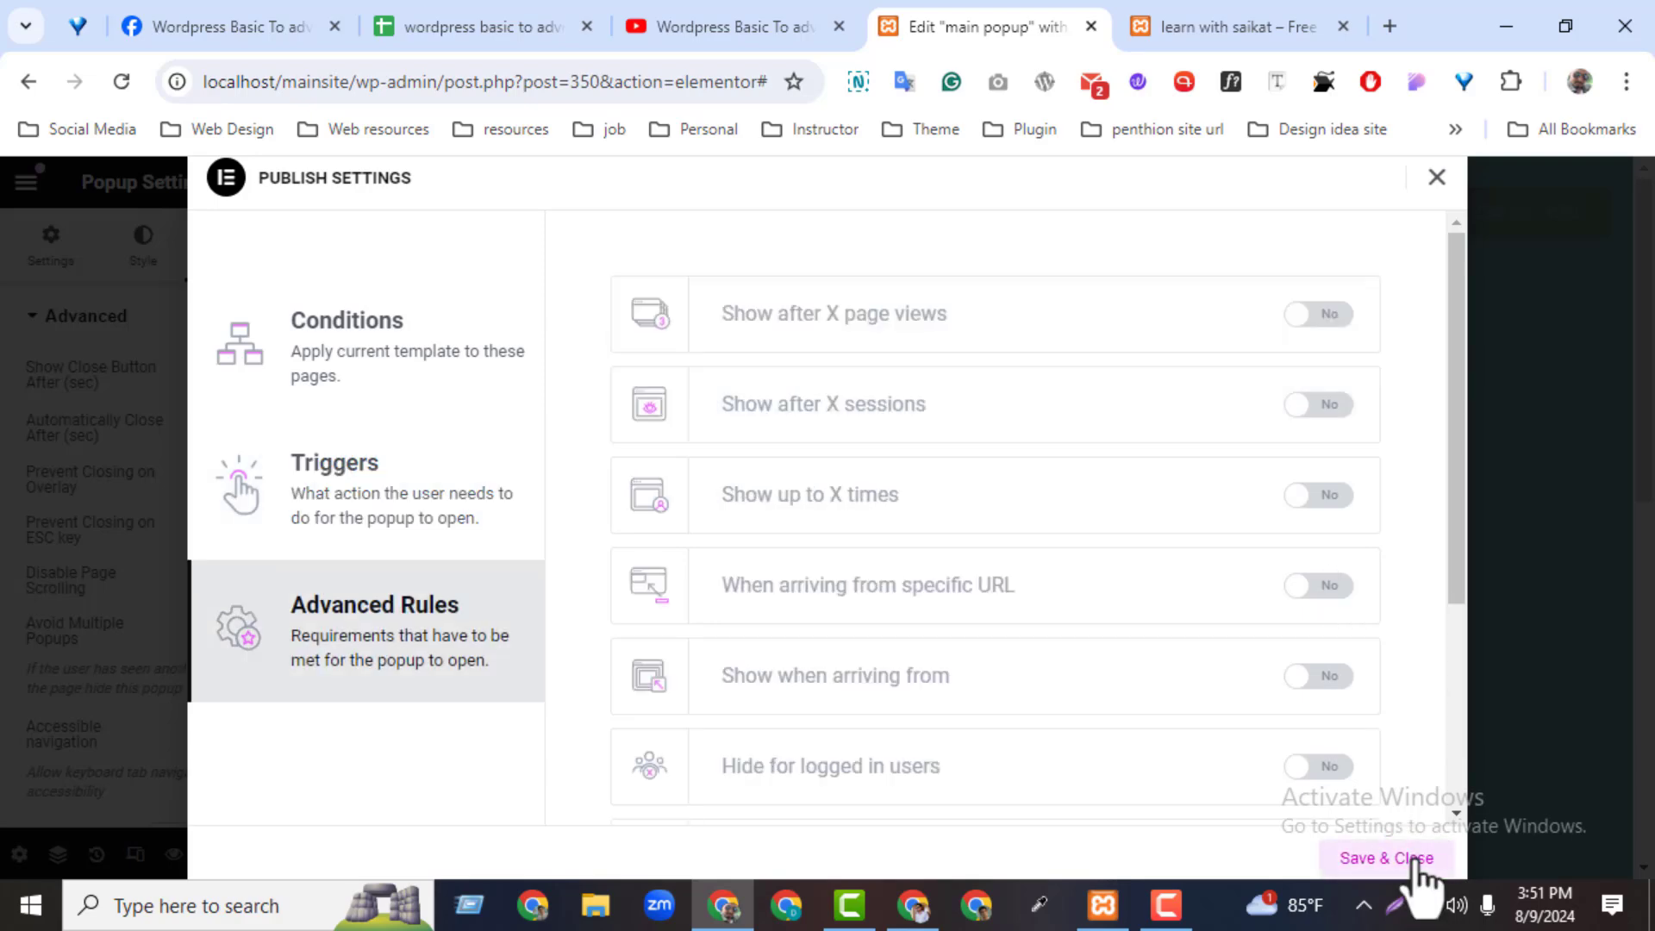
pyautogui.click(1414, 859)
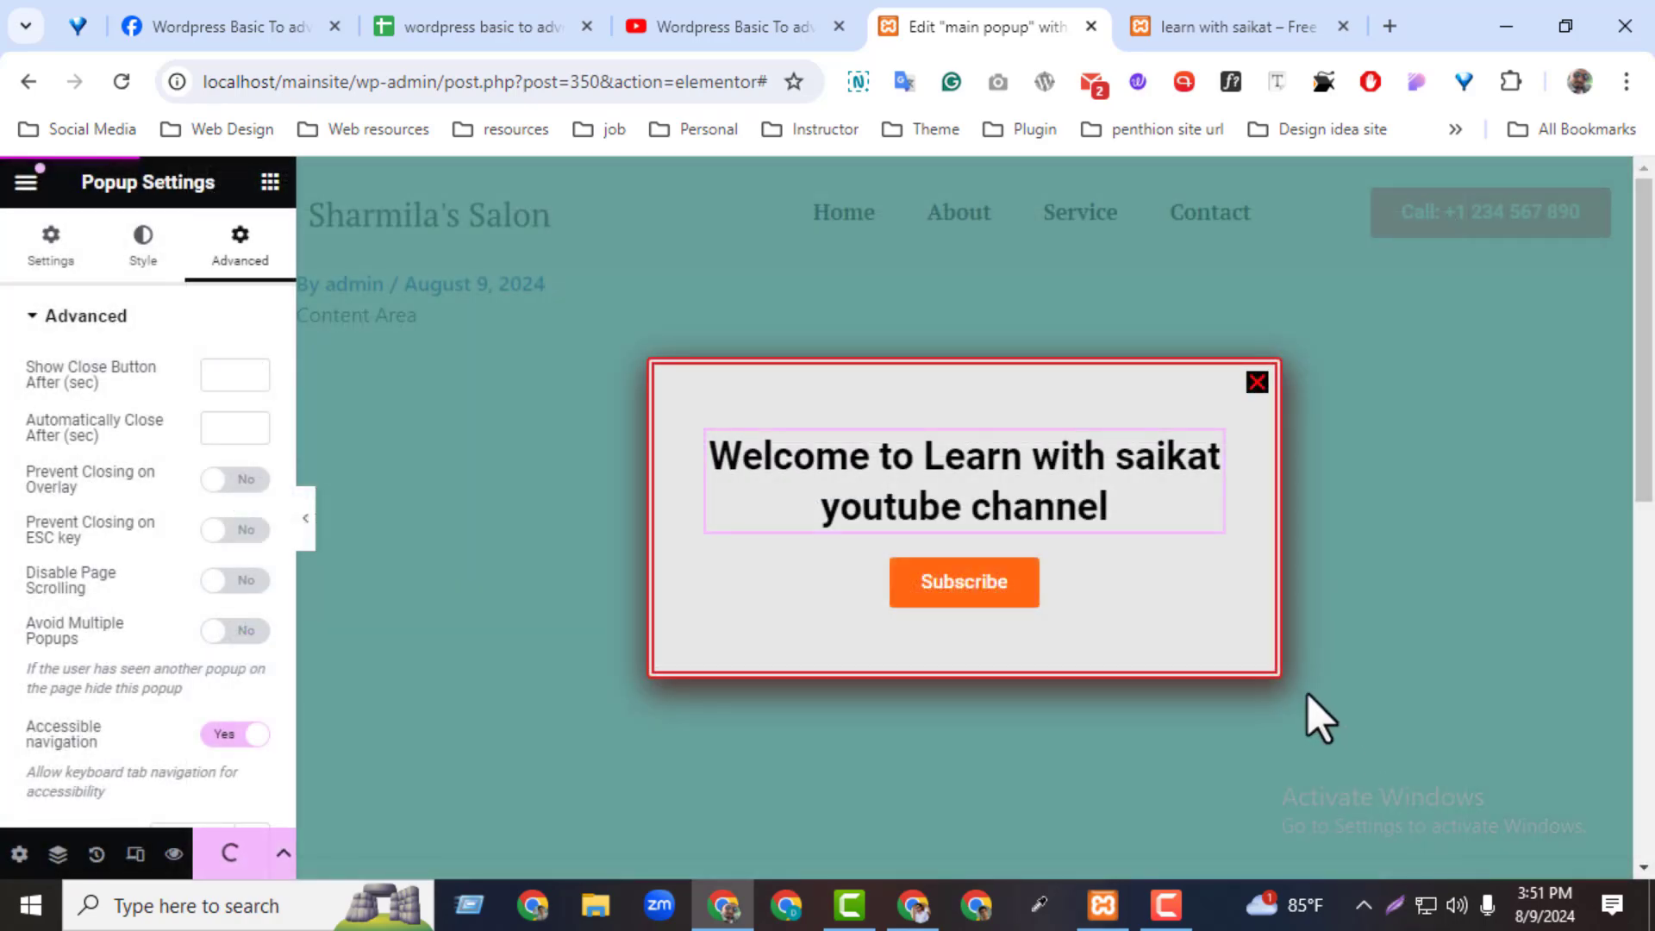
# Test on the live homepage whether the page still scrolls behind the open popup, and return to the popup editor
pyautogui.click(1264, 15)
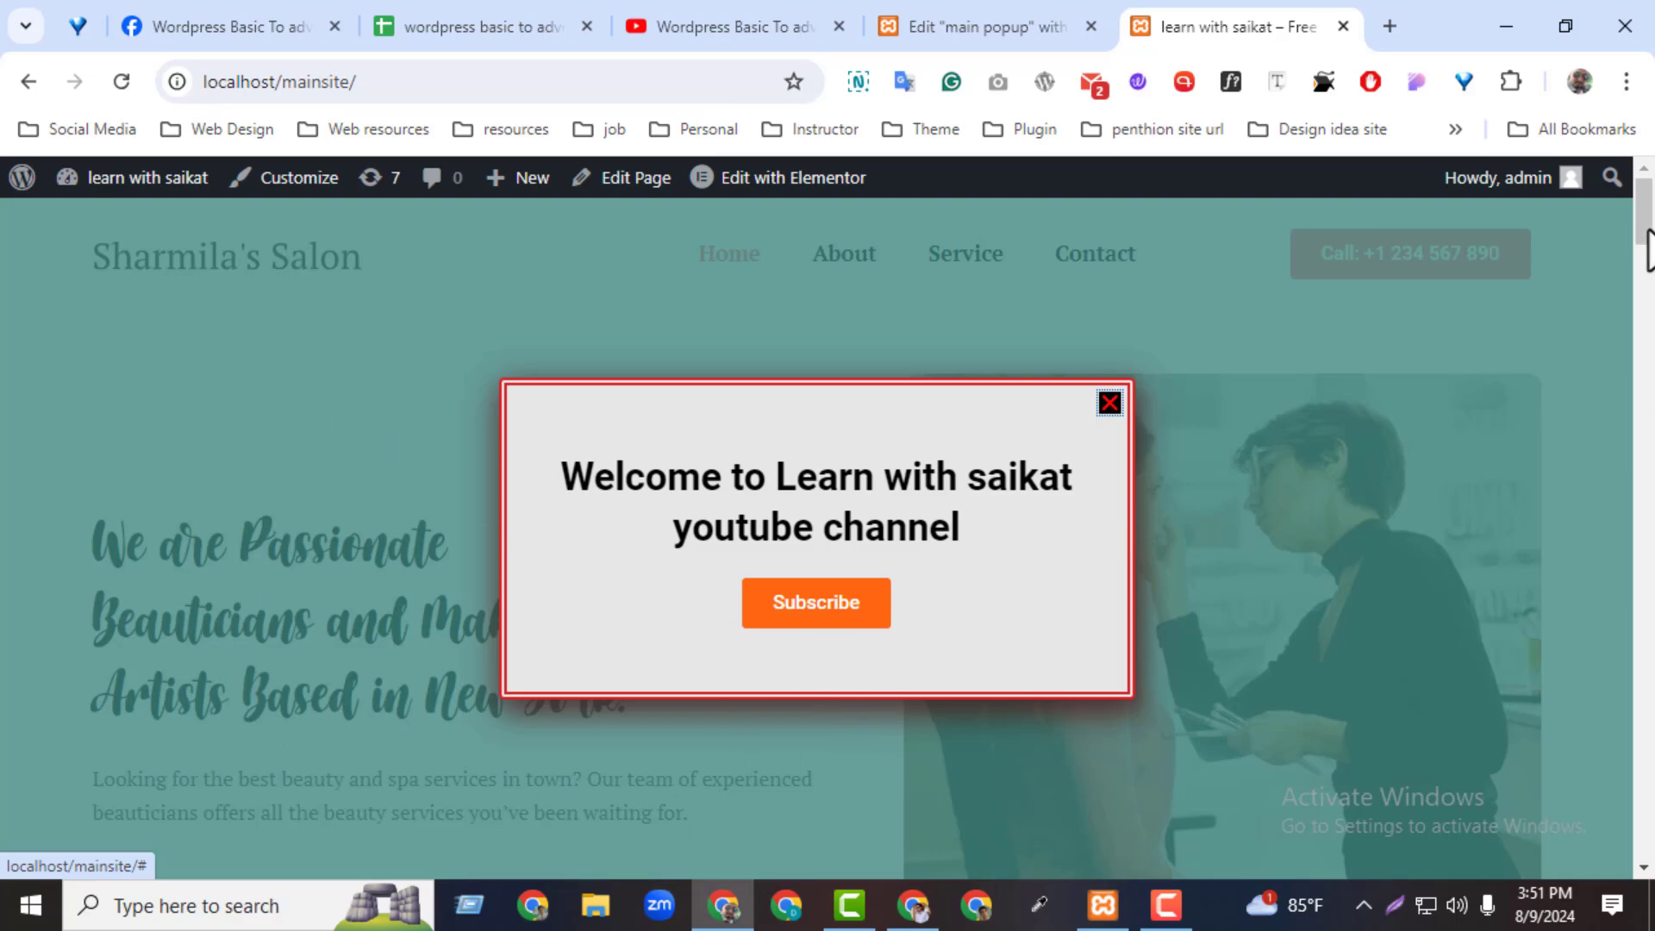
pyautogui.moveTo(1648, 237); pyautogui.dragTo(1614, 29)
pyautogui.click(972, 24)
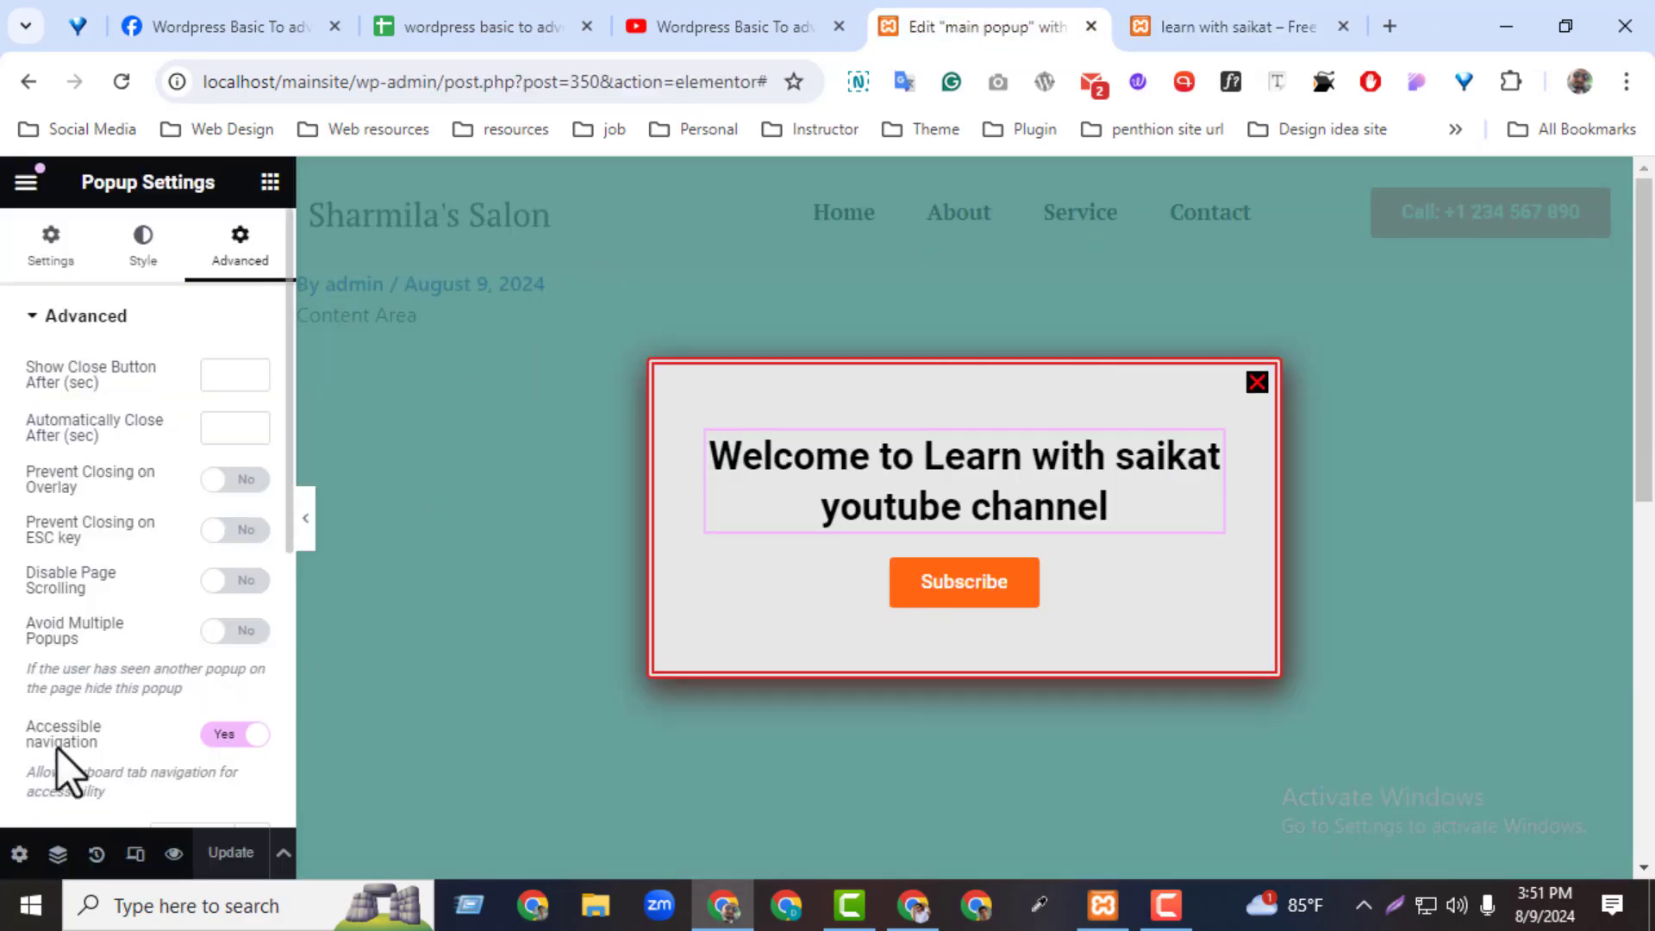
# Enable Disable Page Scrolling for the popup, update it, and check the scroll lock on the live homepage
pyautogui.click(223, 580)
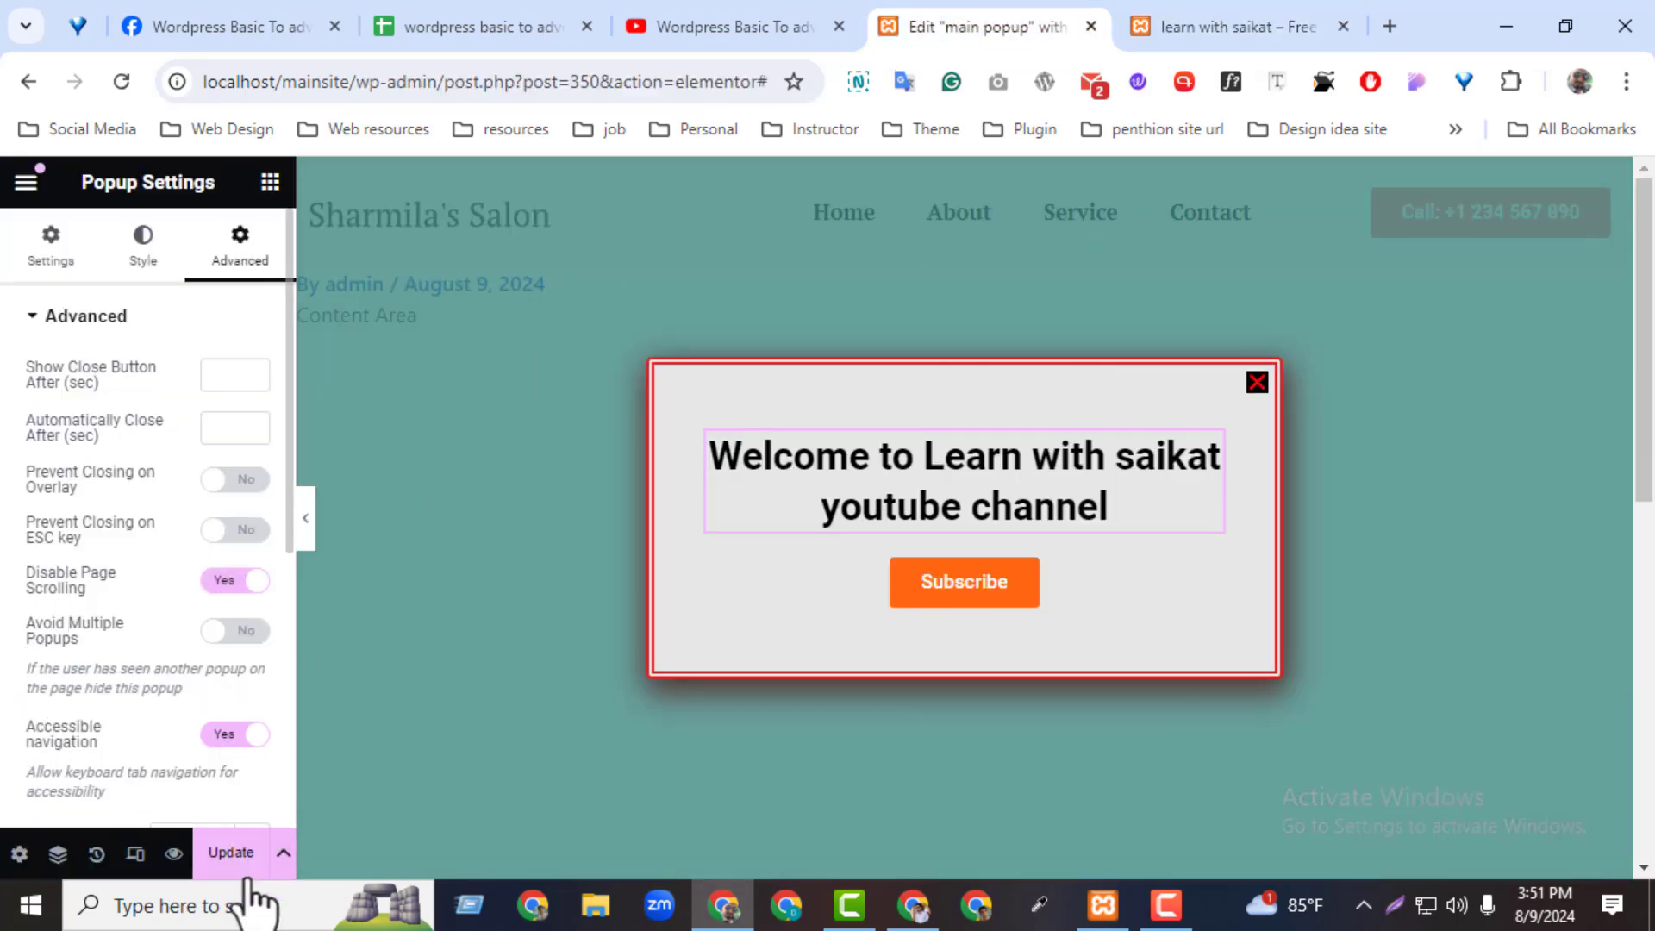
pyautogui.click(233, 855)
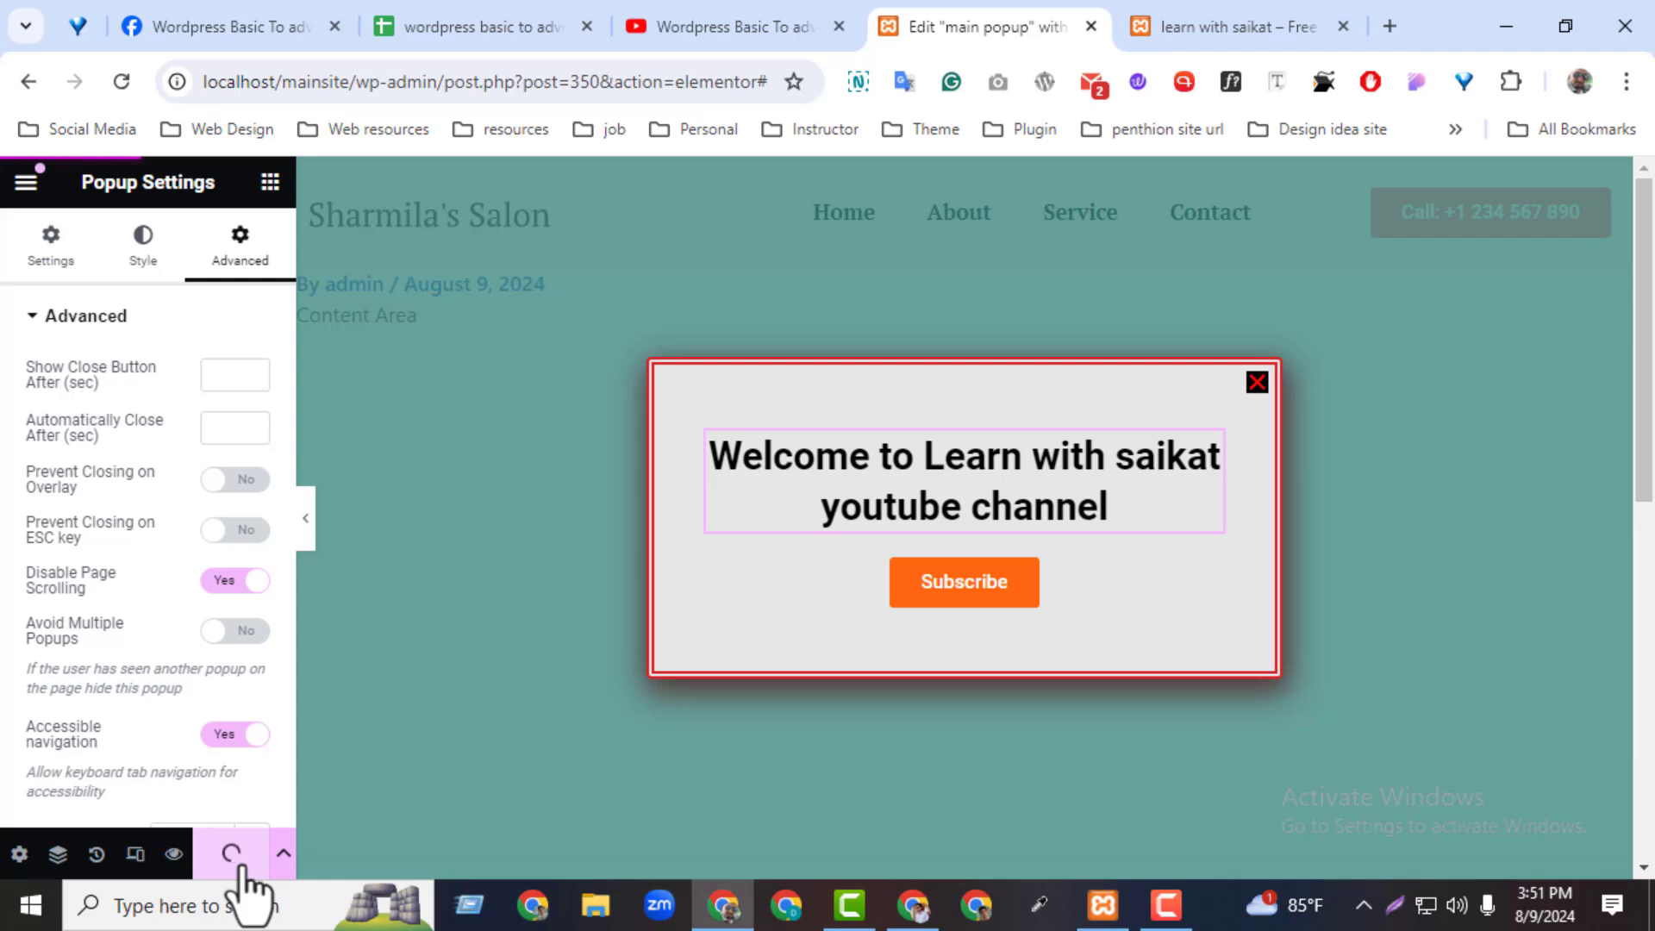
pyautogui.click(1201, 21)
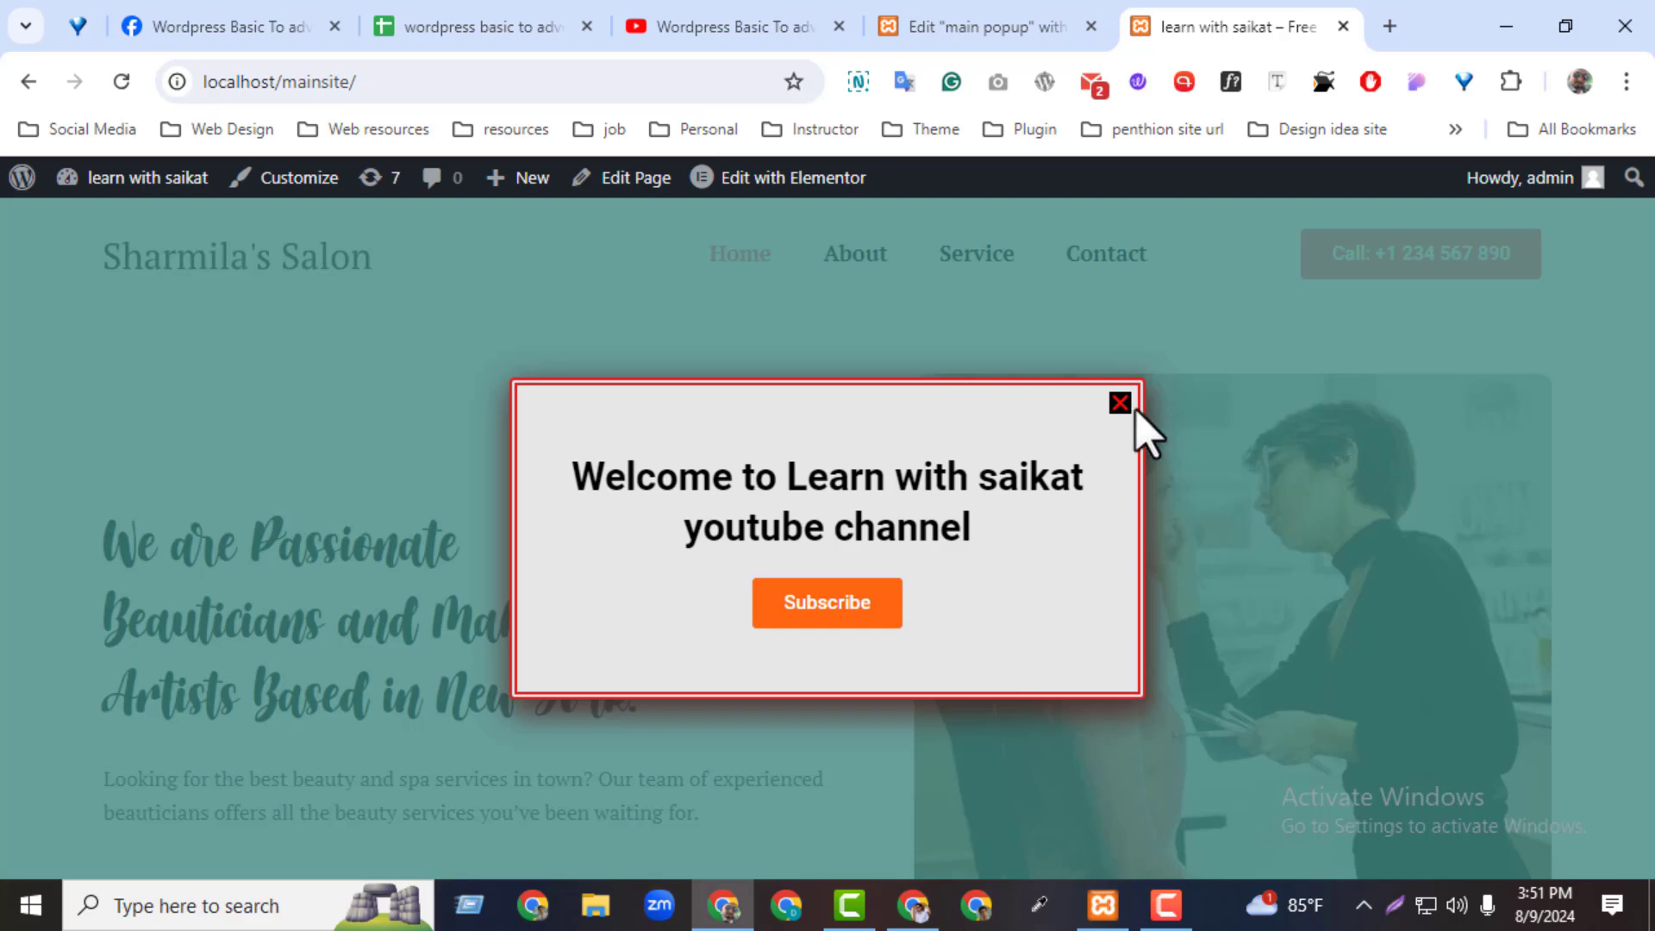
pyautogui.click(956, 28)
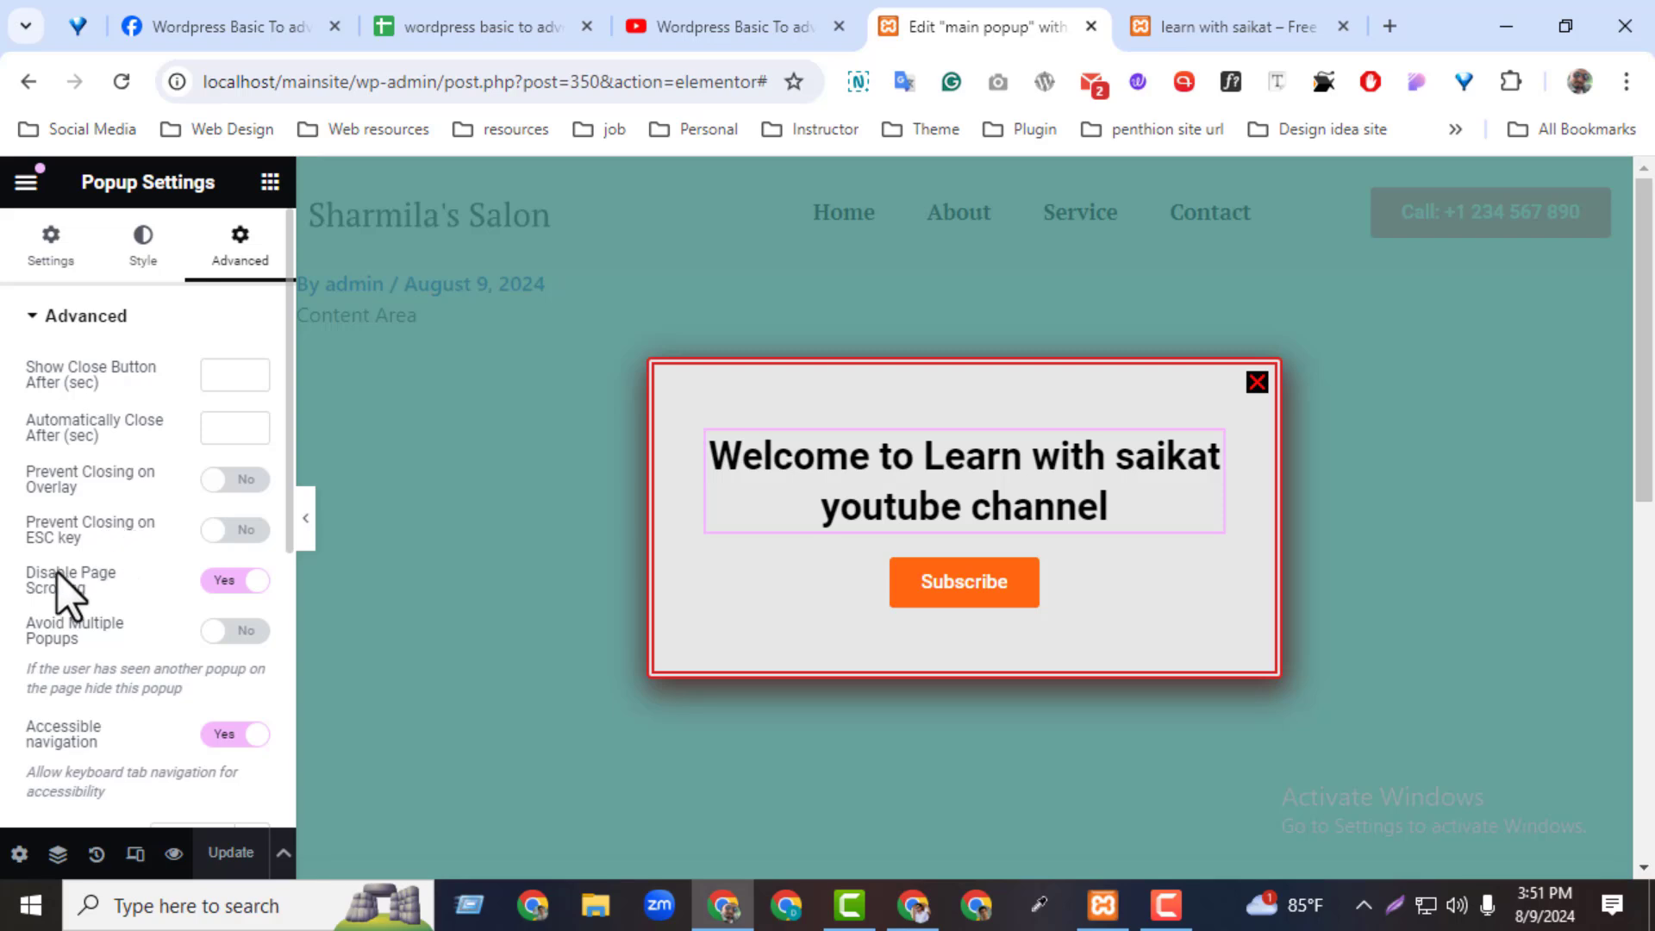
# Enable Prevent Closing on ESC key for the popup and return to the popup settings
pyautogui.click(237, 531)
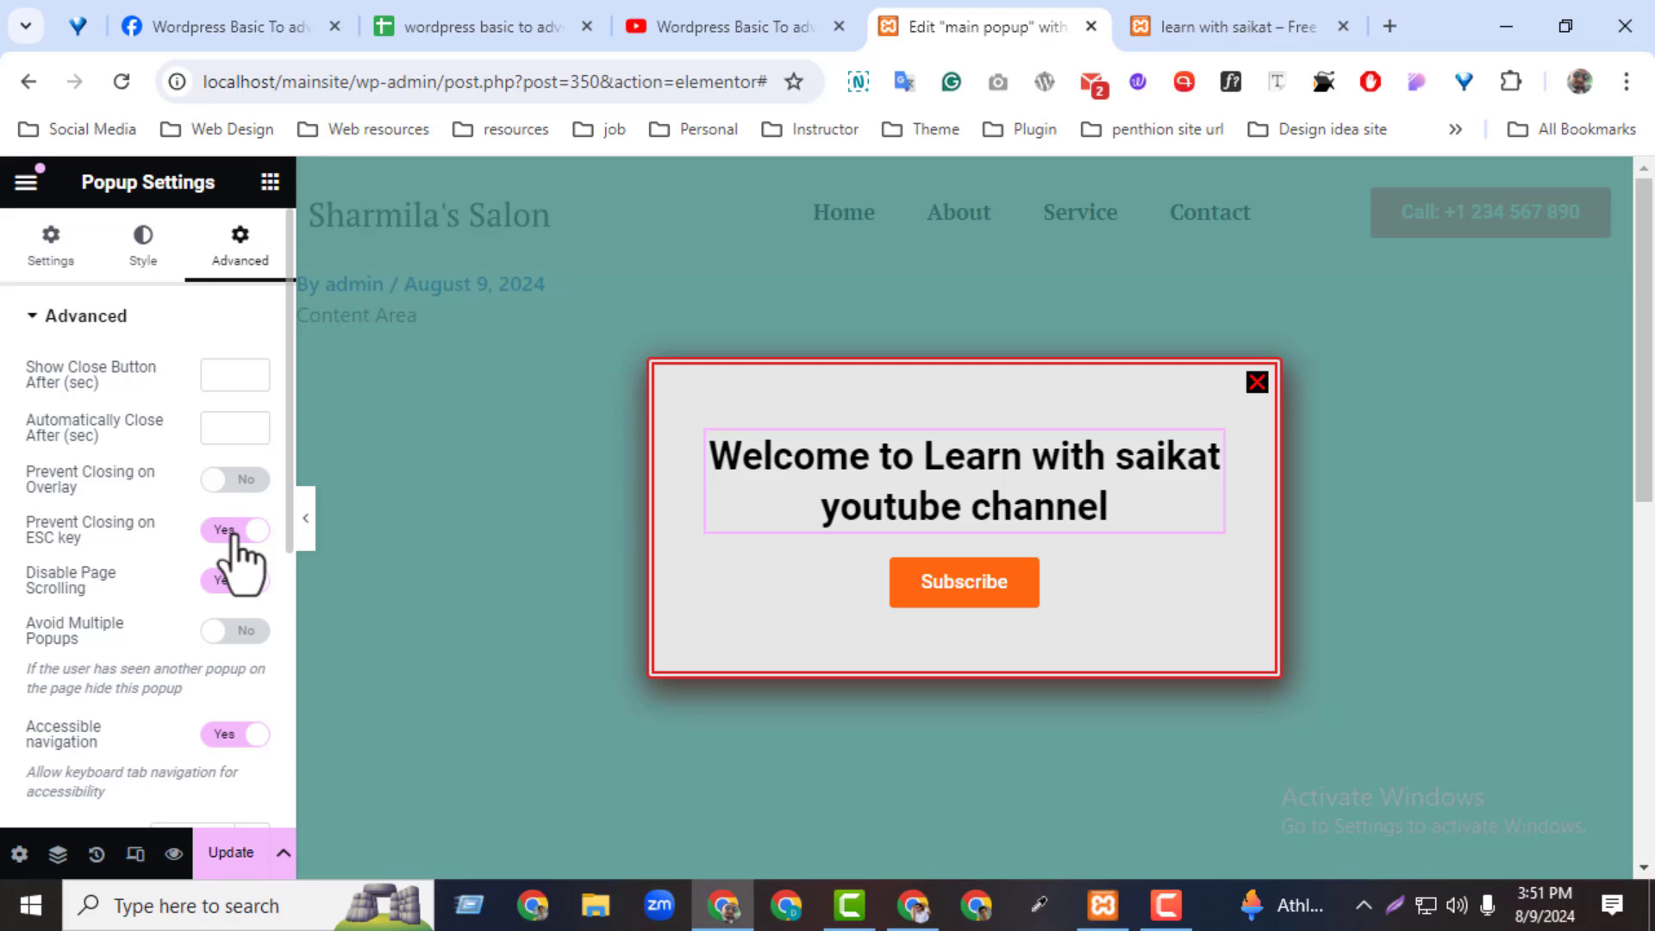
pyautogui.press('Escape')
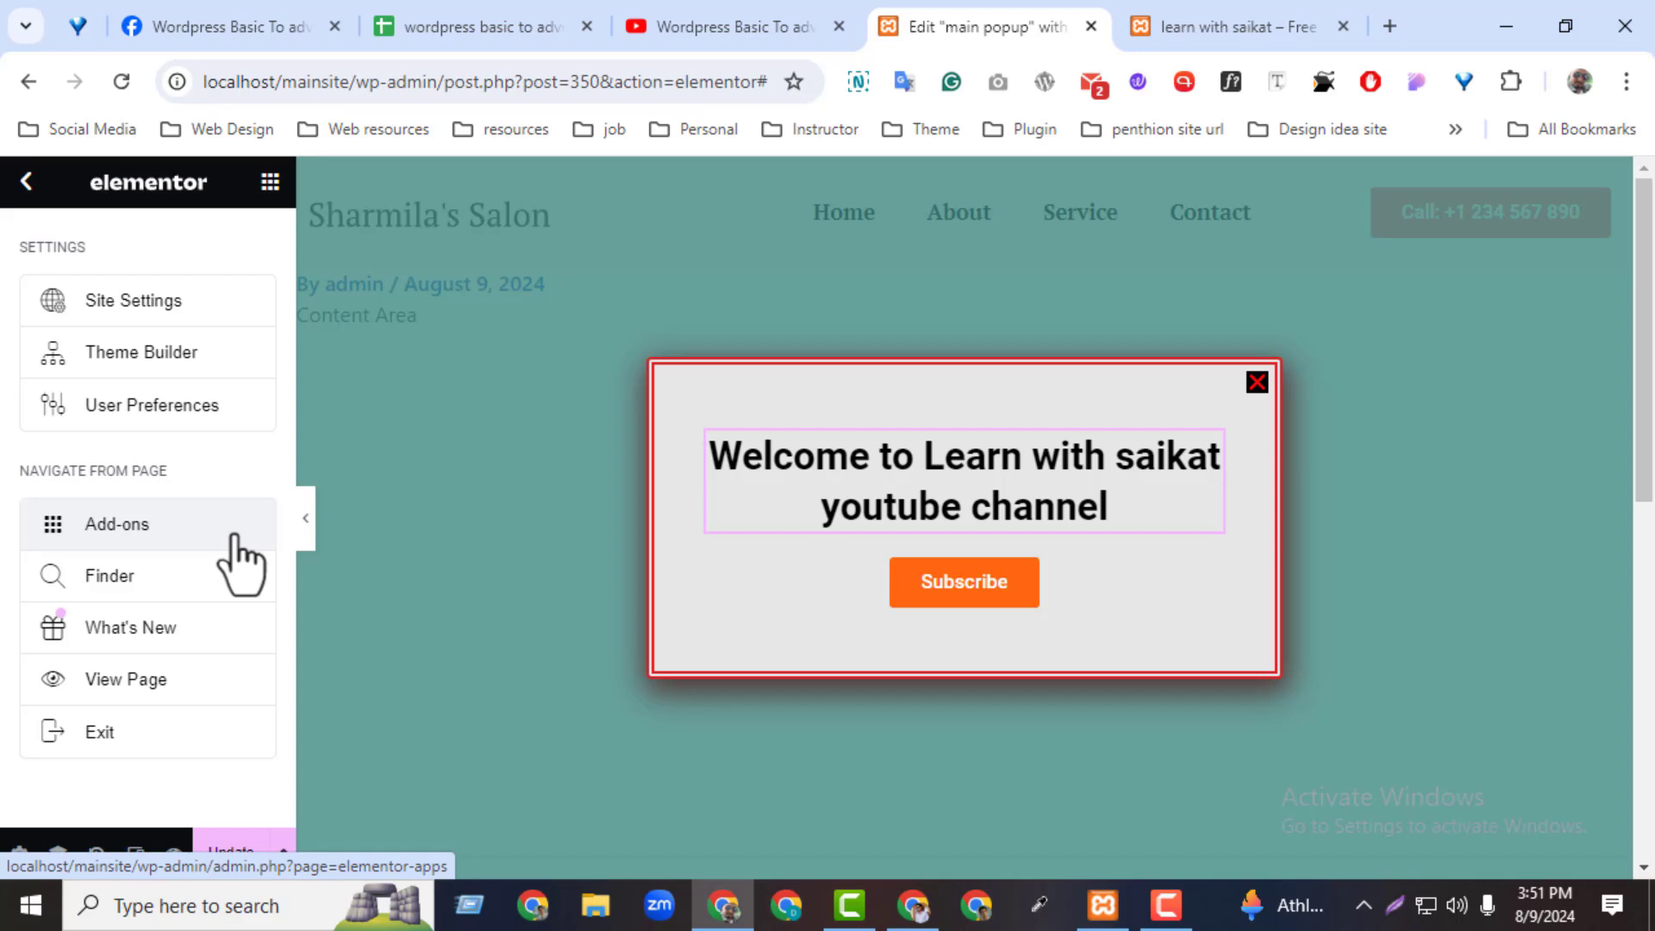
pyautogui.click(19, 853)
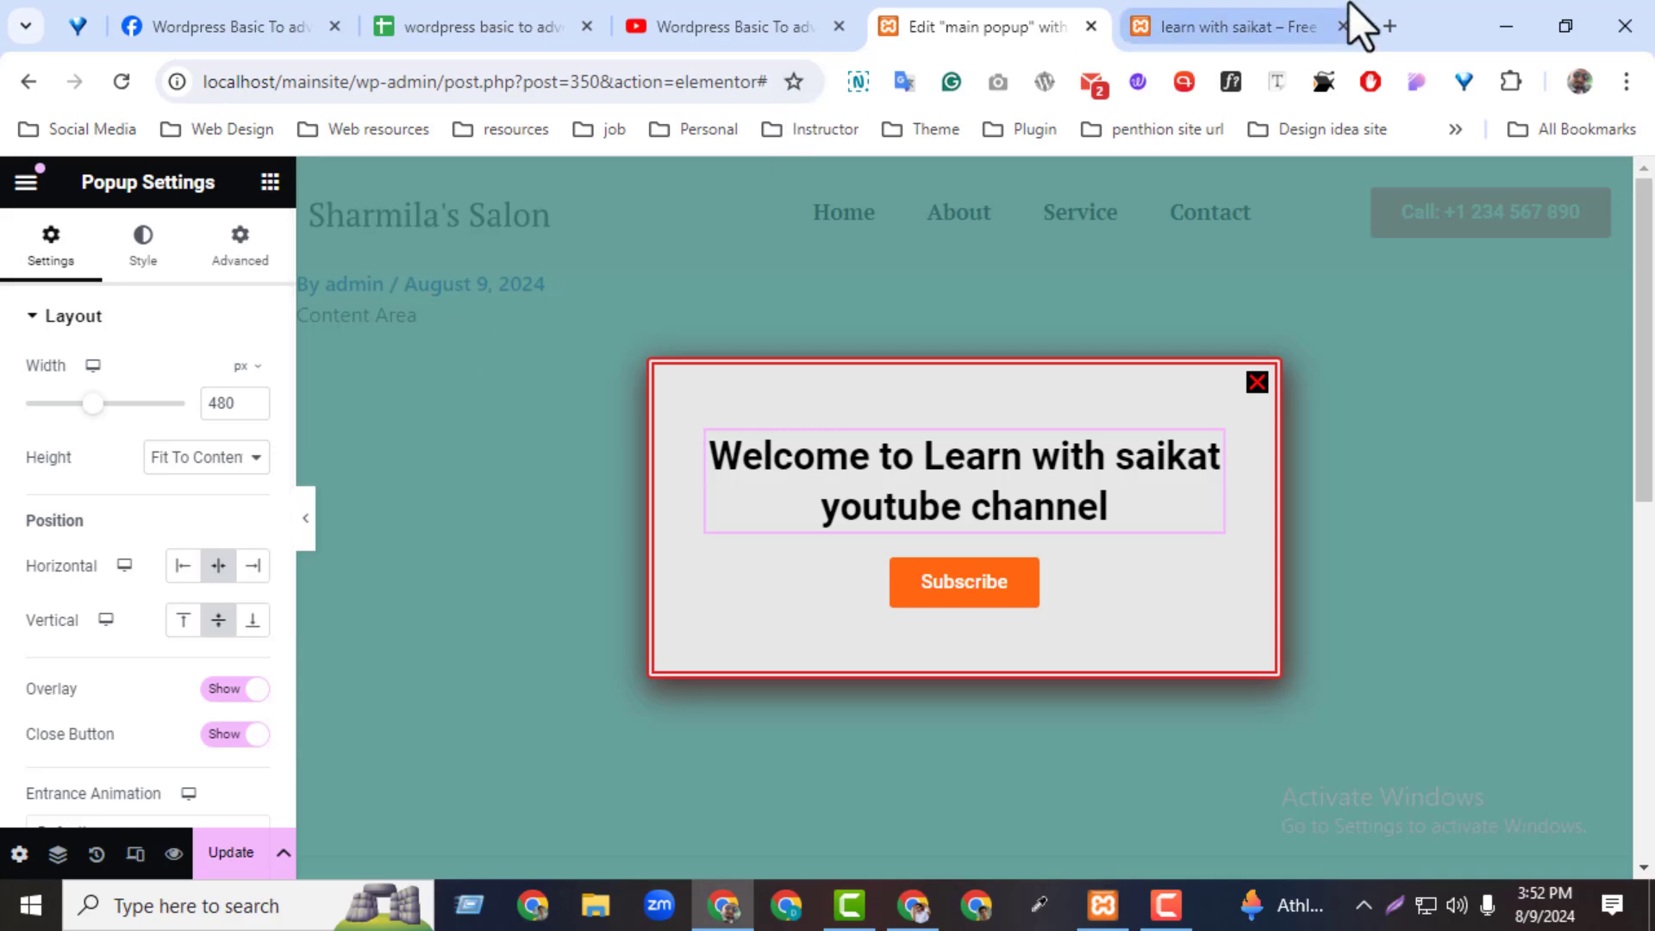
# Test closing the popup with Escape on the live homepage and return to the popup editor
pyautogui.click(1293, 26)
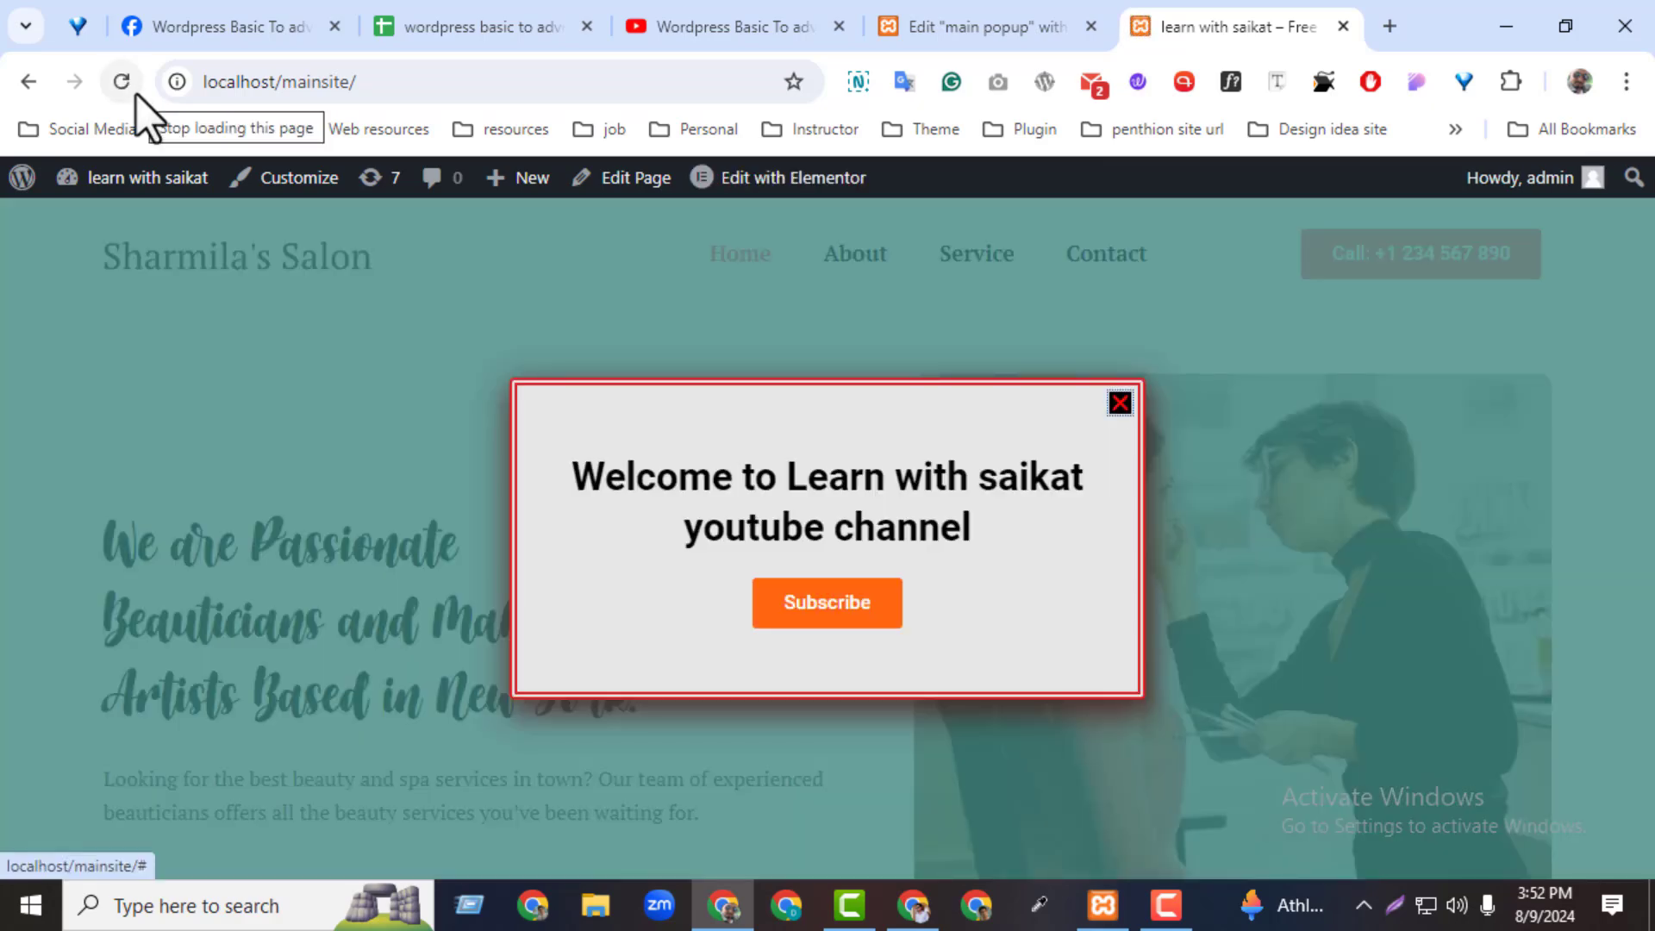
pyautogui.press('Escape')
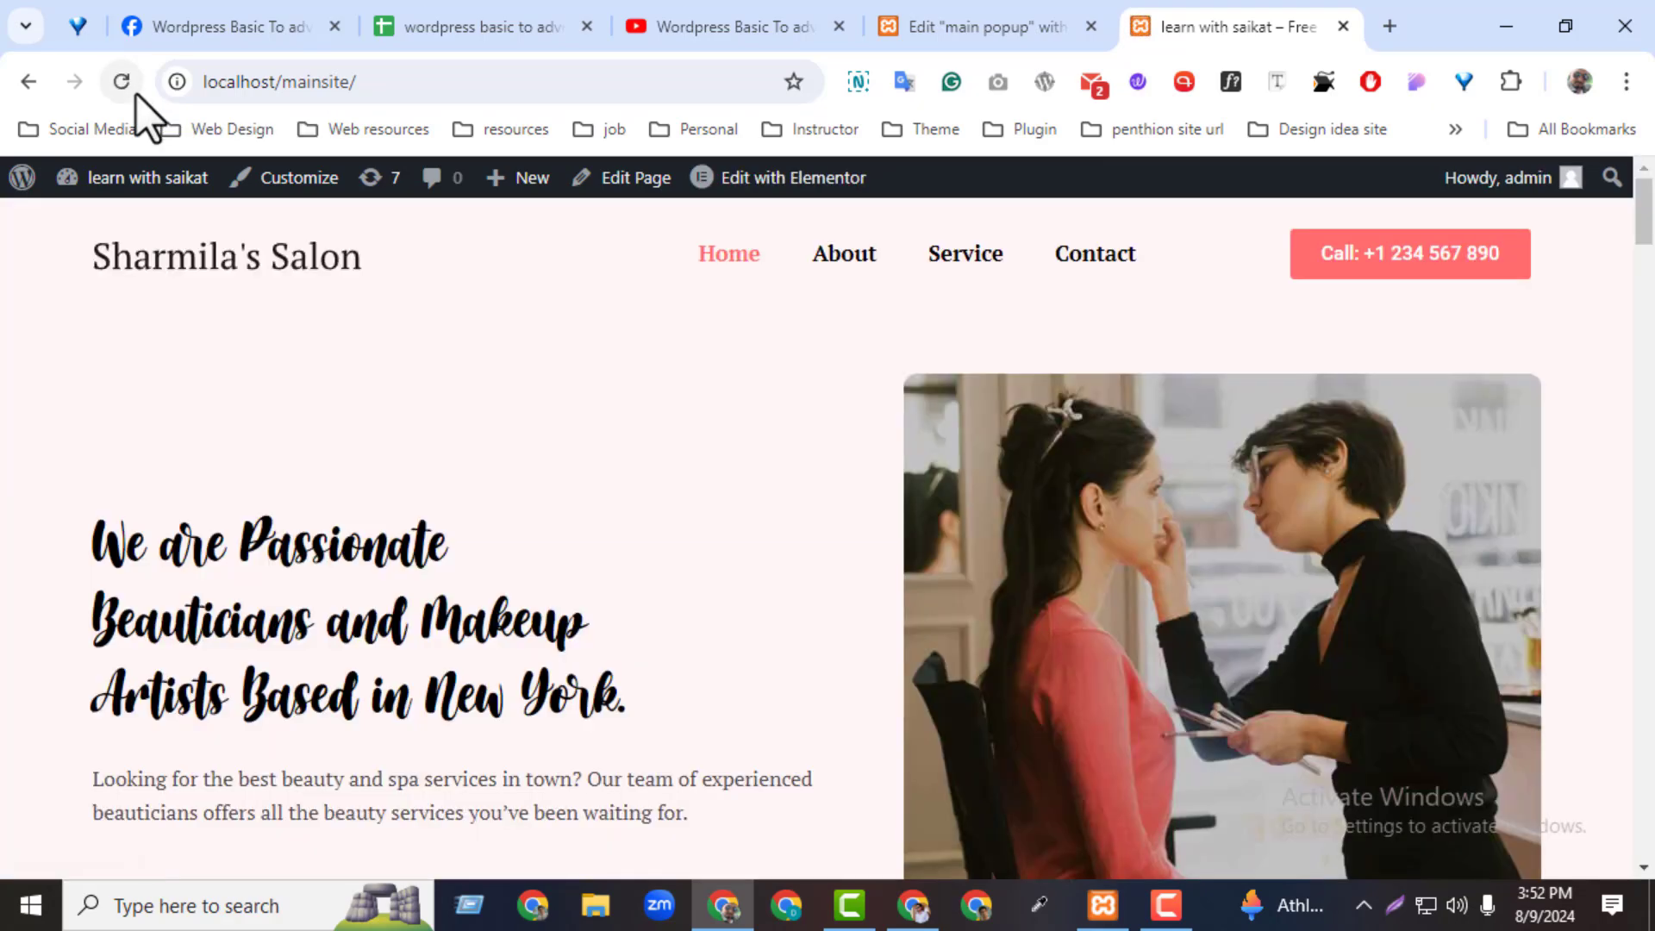
pyautogui.click(919, 30)
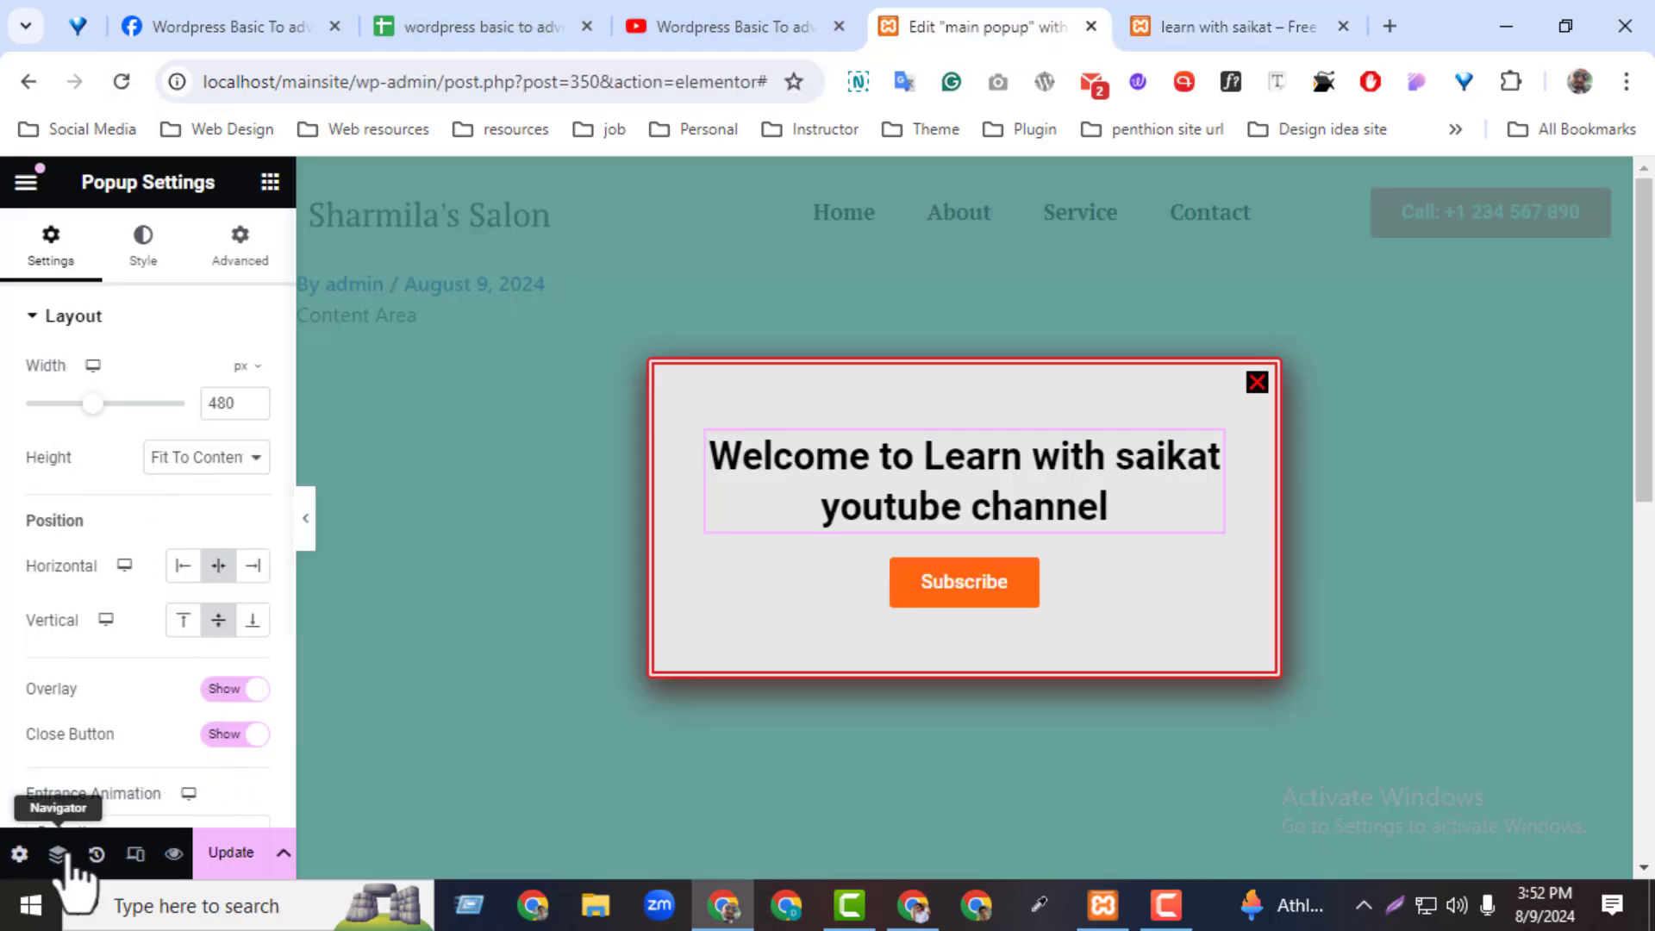
# Update the popup with its advanced closing options and reload the live homepage to test the ESC restriction
pyautogui.click(228, 251)
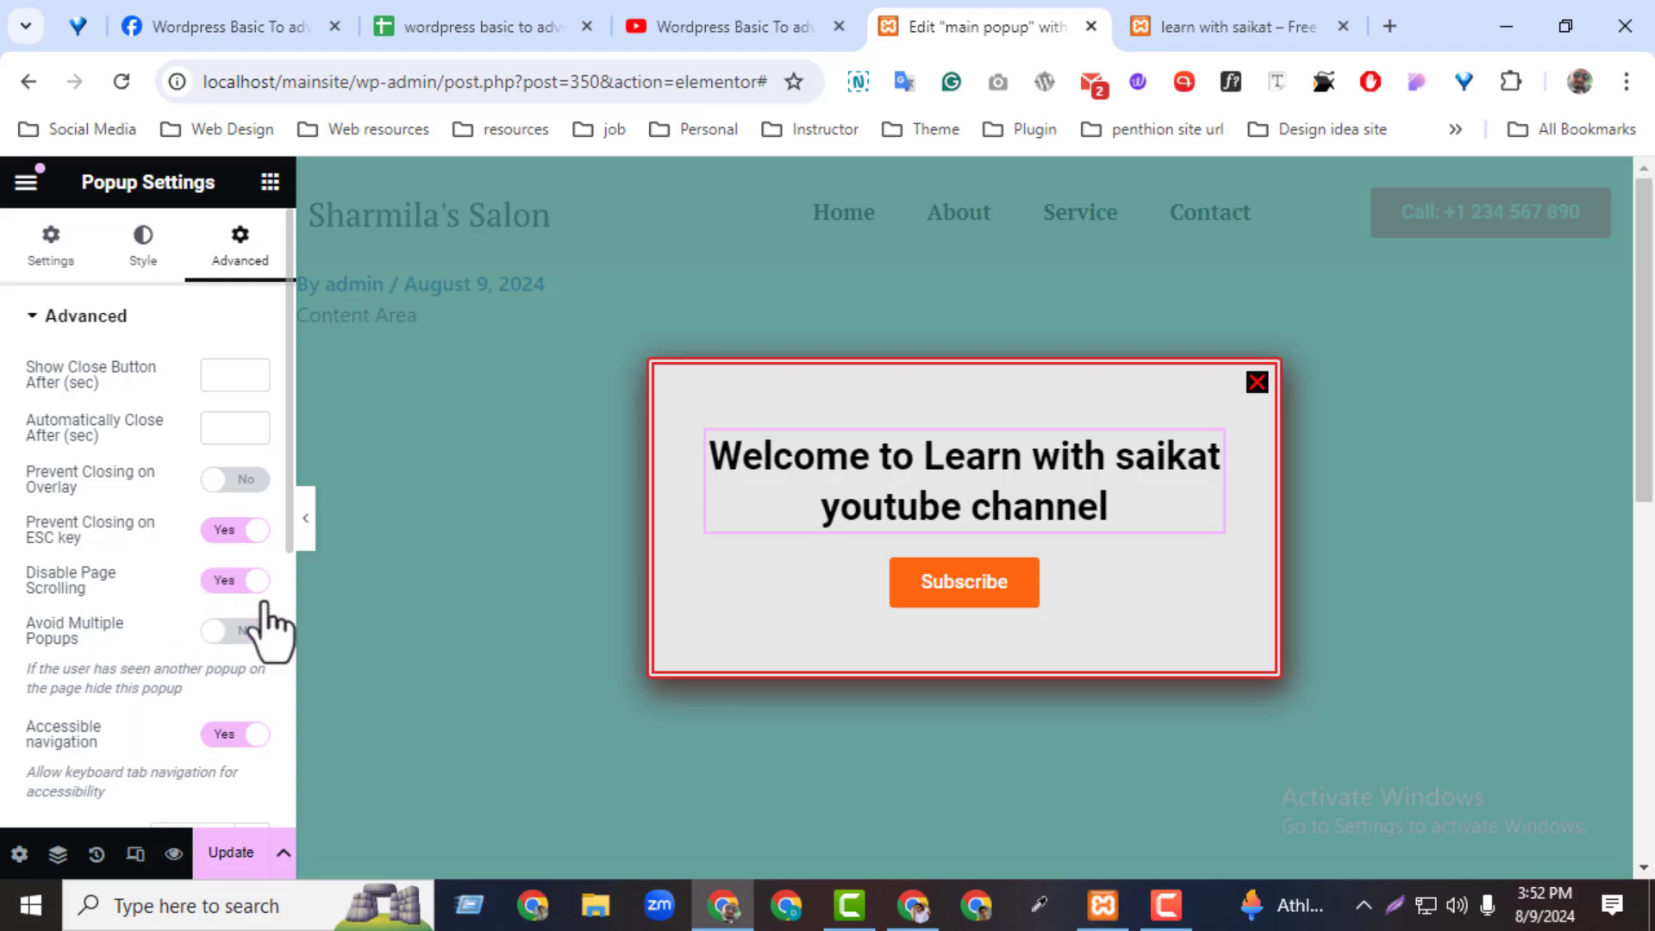
pyautogui.click(231, 861)
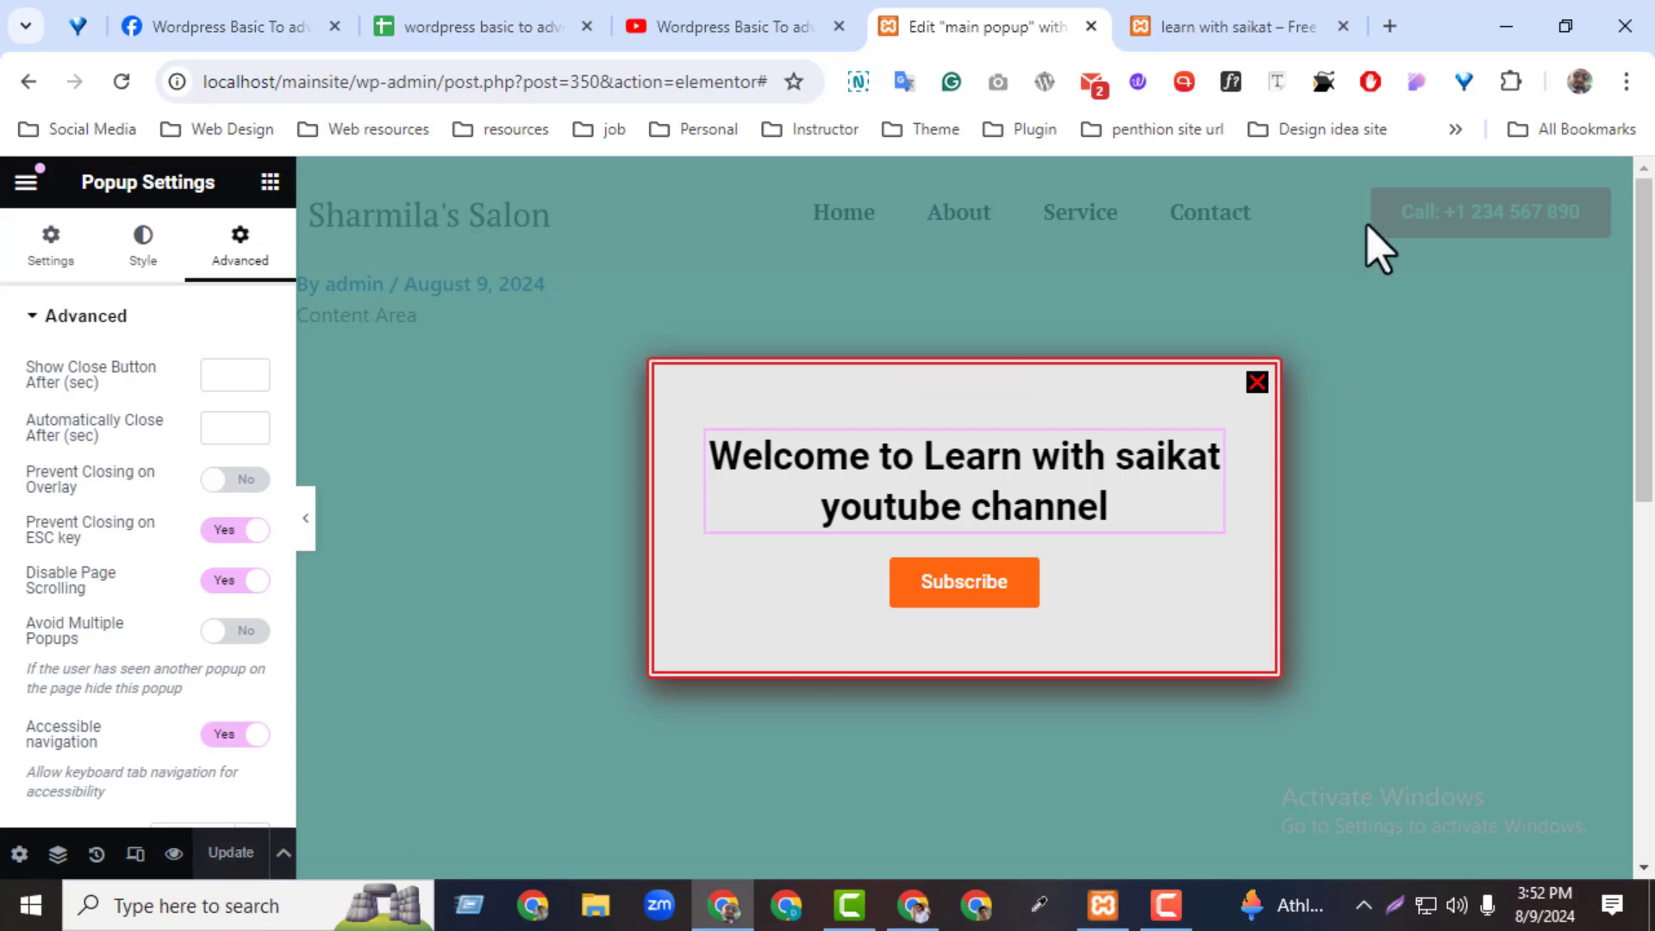
pyautogui.click(1293, 27)
pyautogui.click(121, 76)
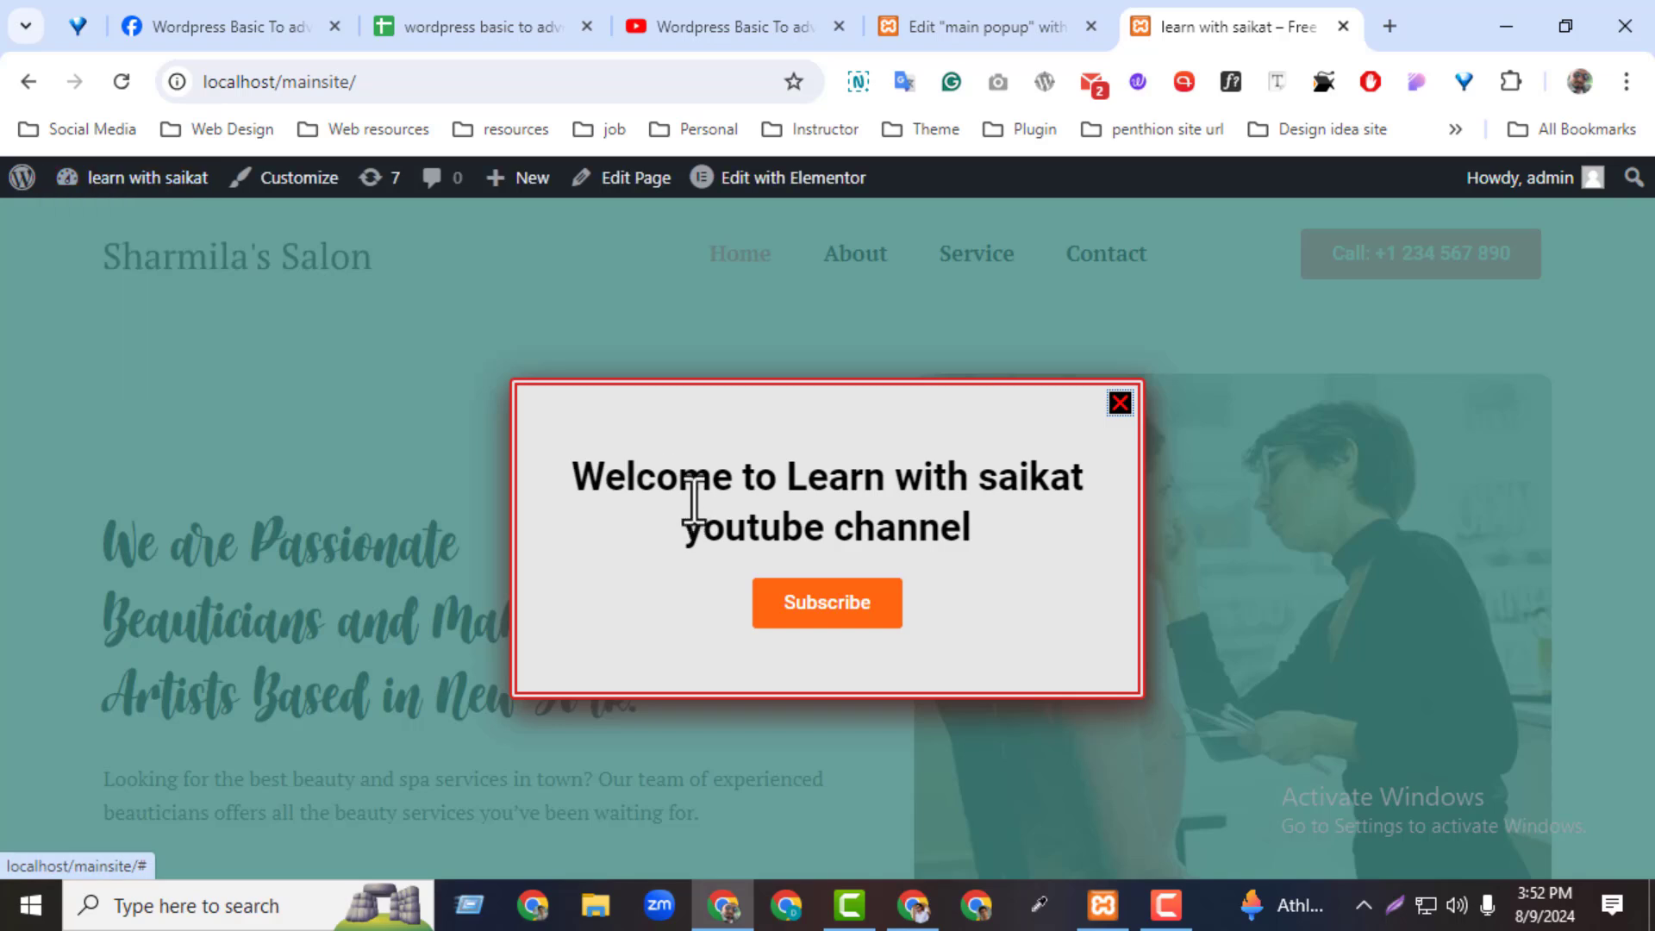
# Set the popup to close automatically after 5 seconds and update it
pyautogui.click(991, 25)
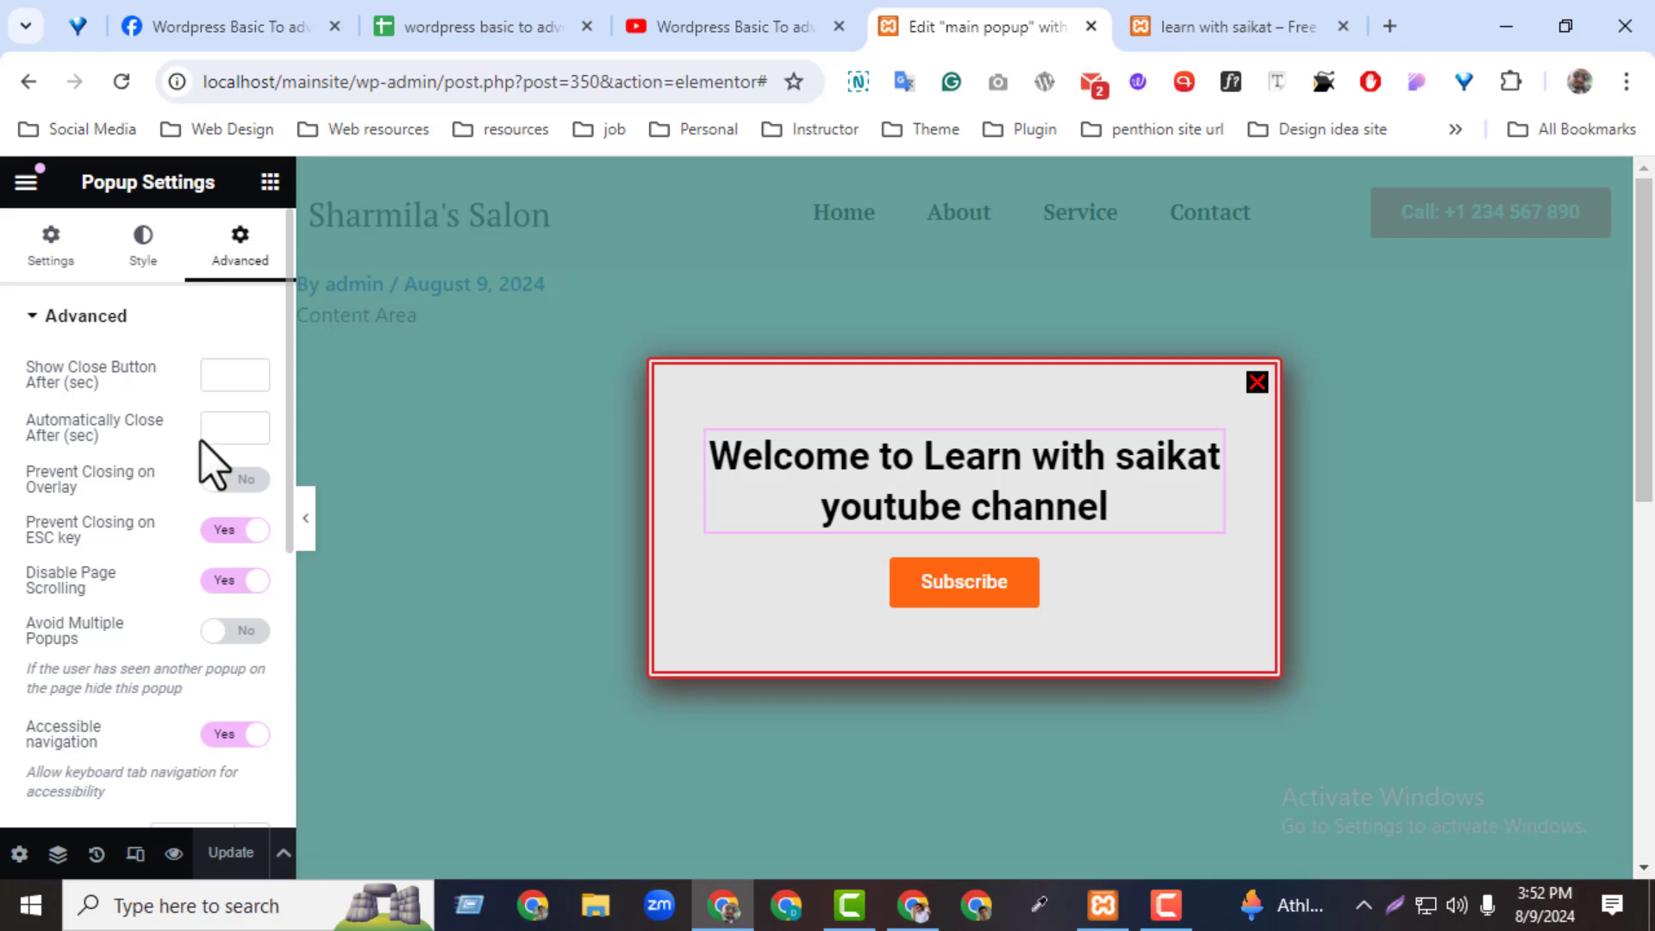
pyautogui.click(226, 431)
pyautogui.write('5')
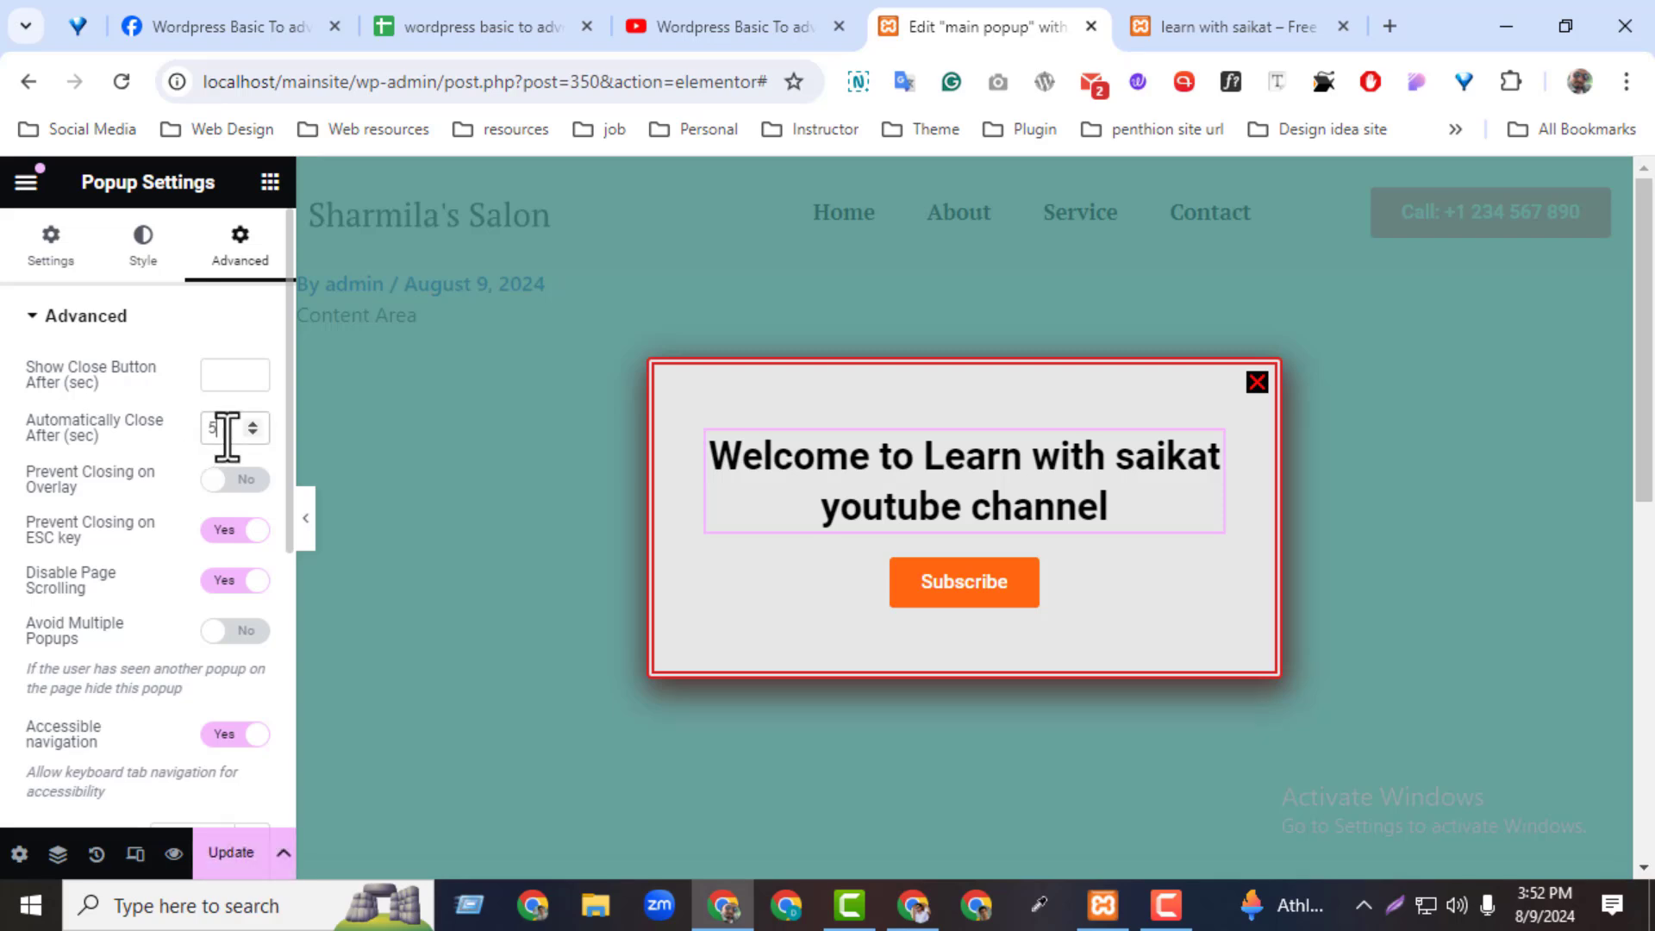
pyautogui.click(228, 853)
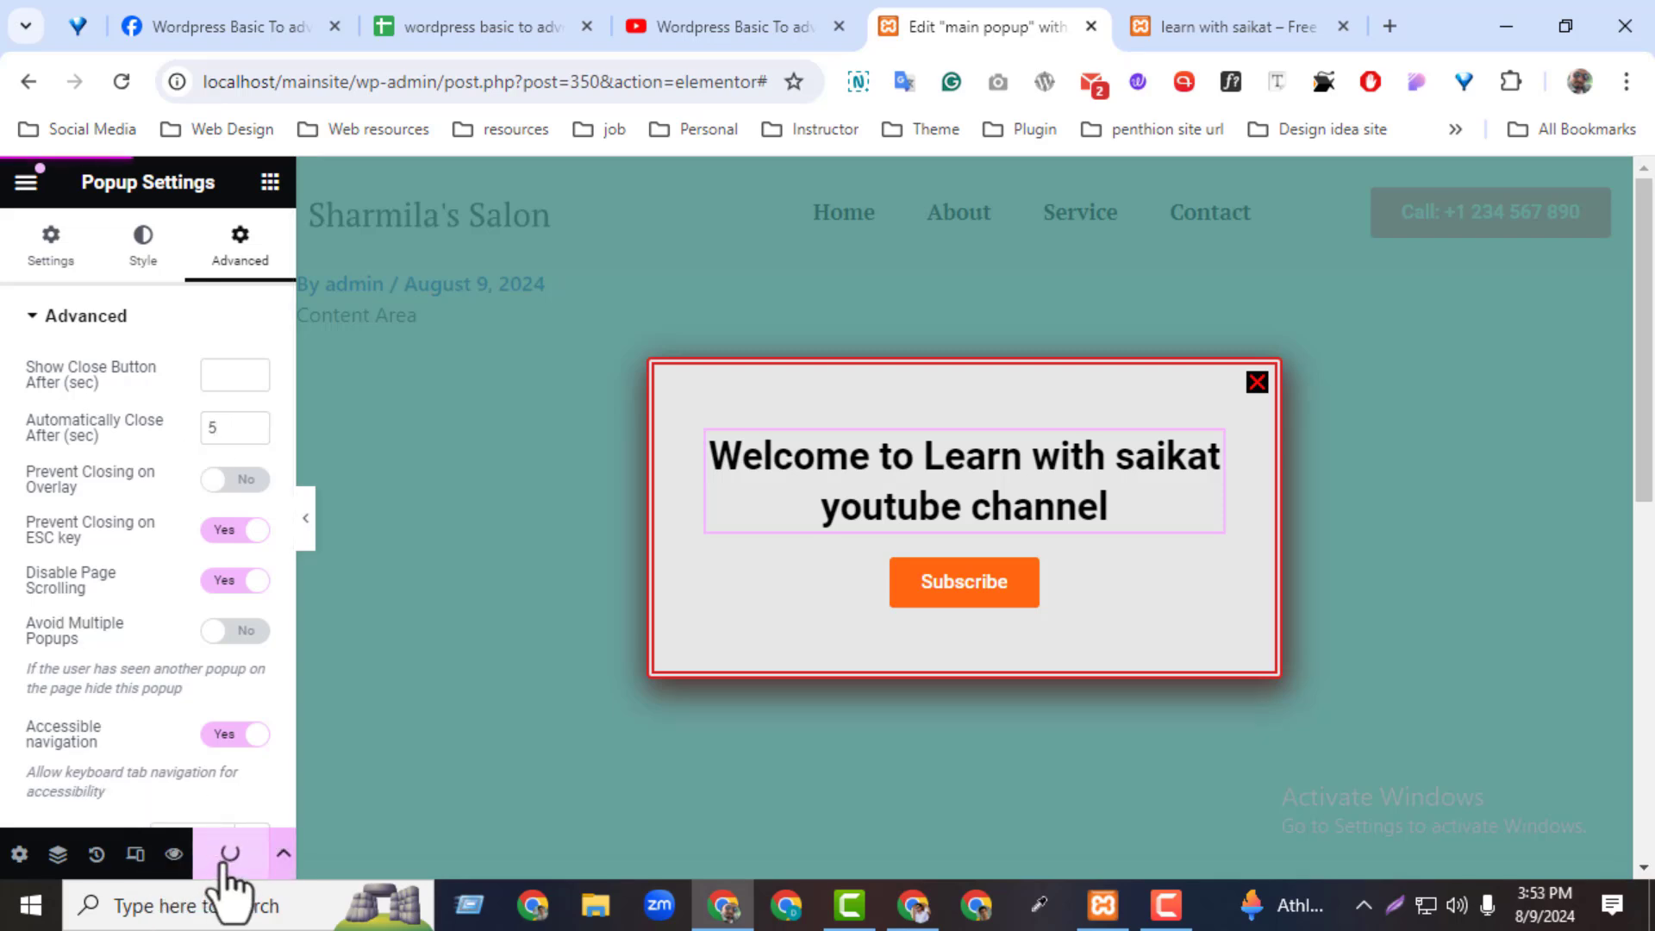
# Reload the live homepage and check the popup's automatic closing
pyautogui.click(1146, 17)
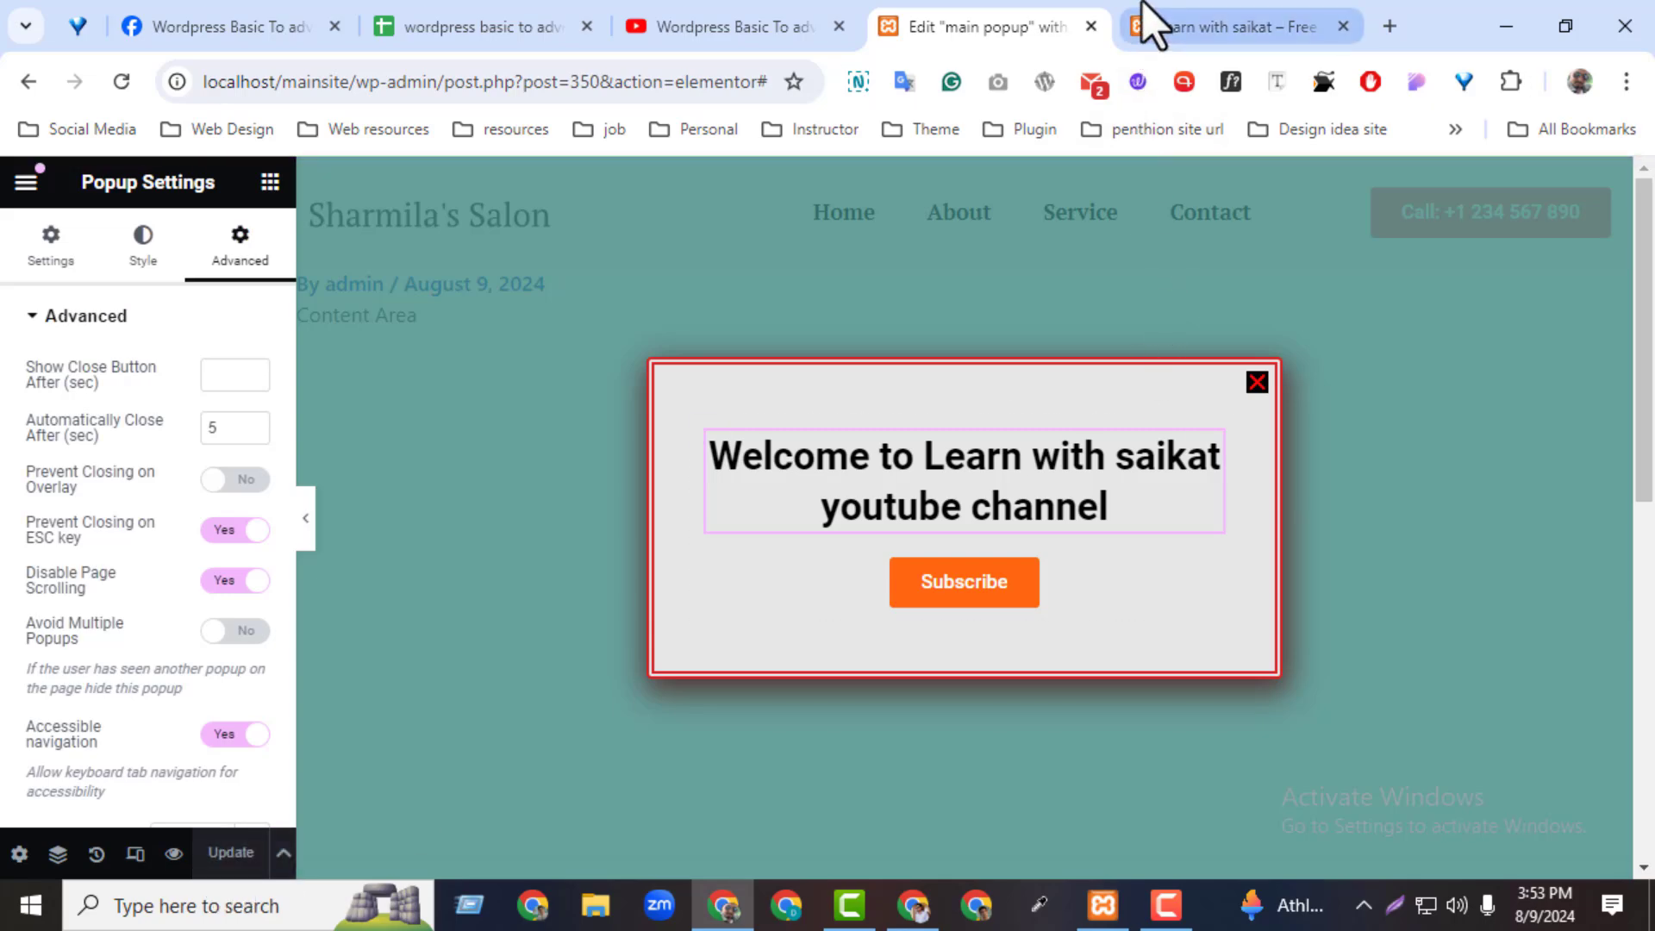
pyautogui.click(114, 90)
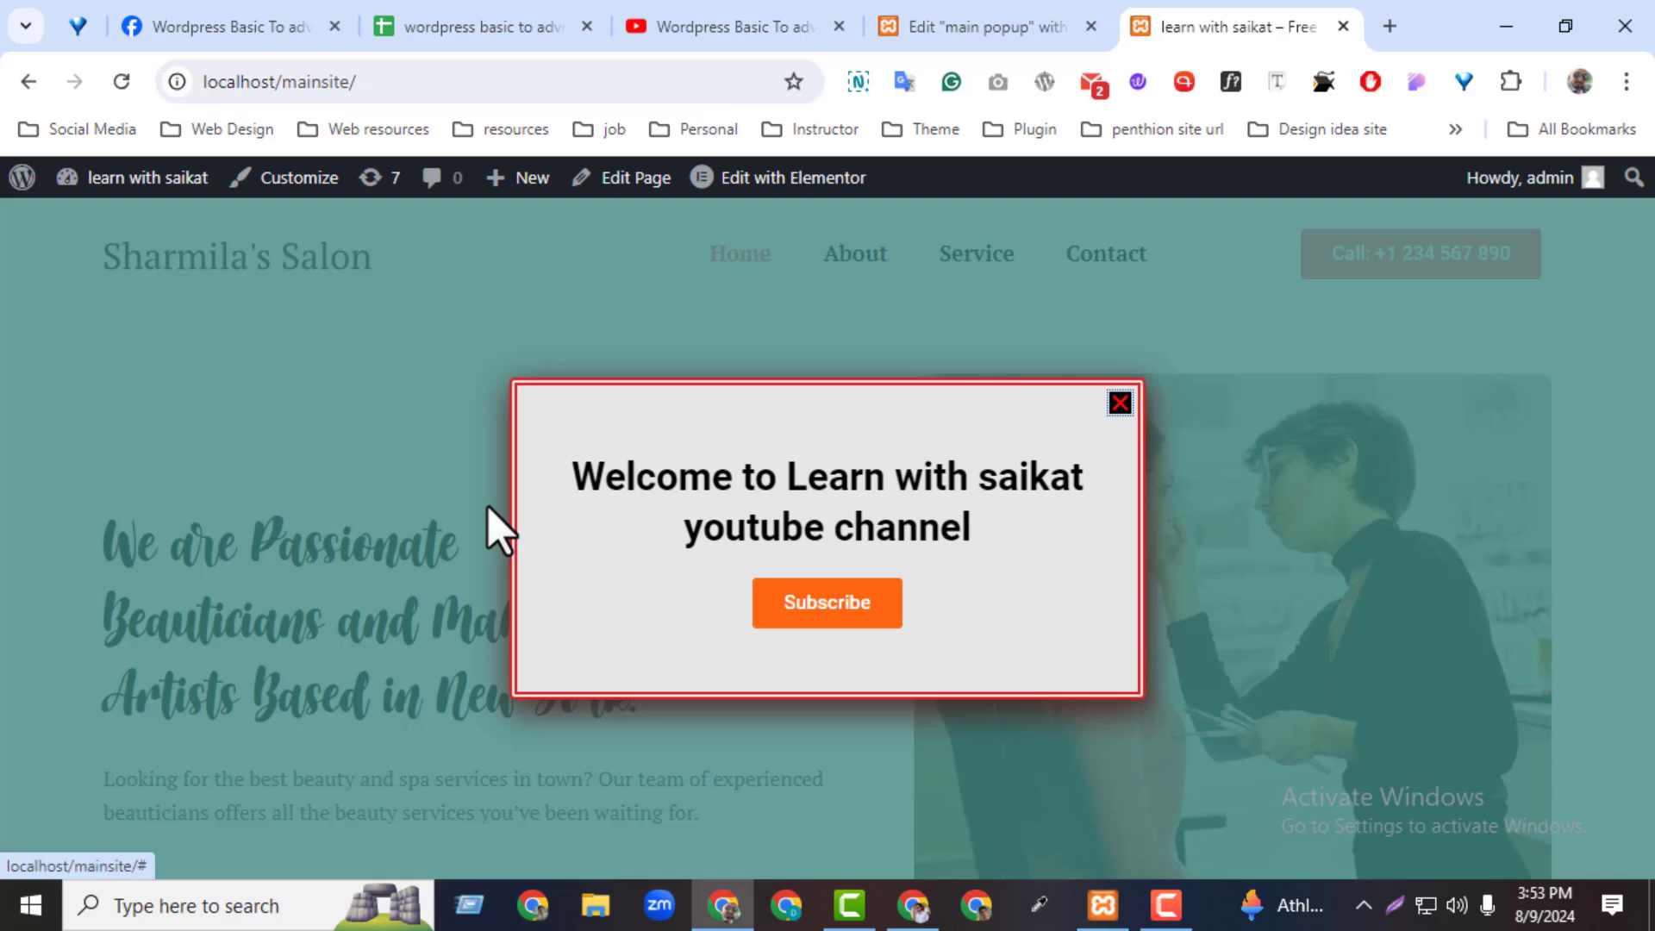
pyautogui.click(488, 507)
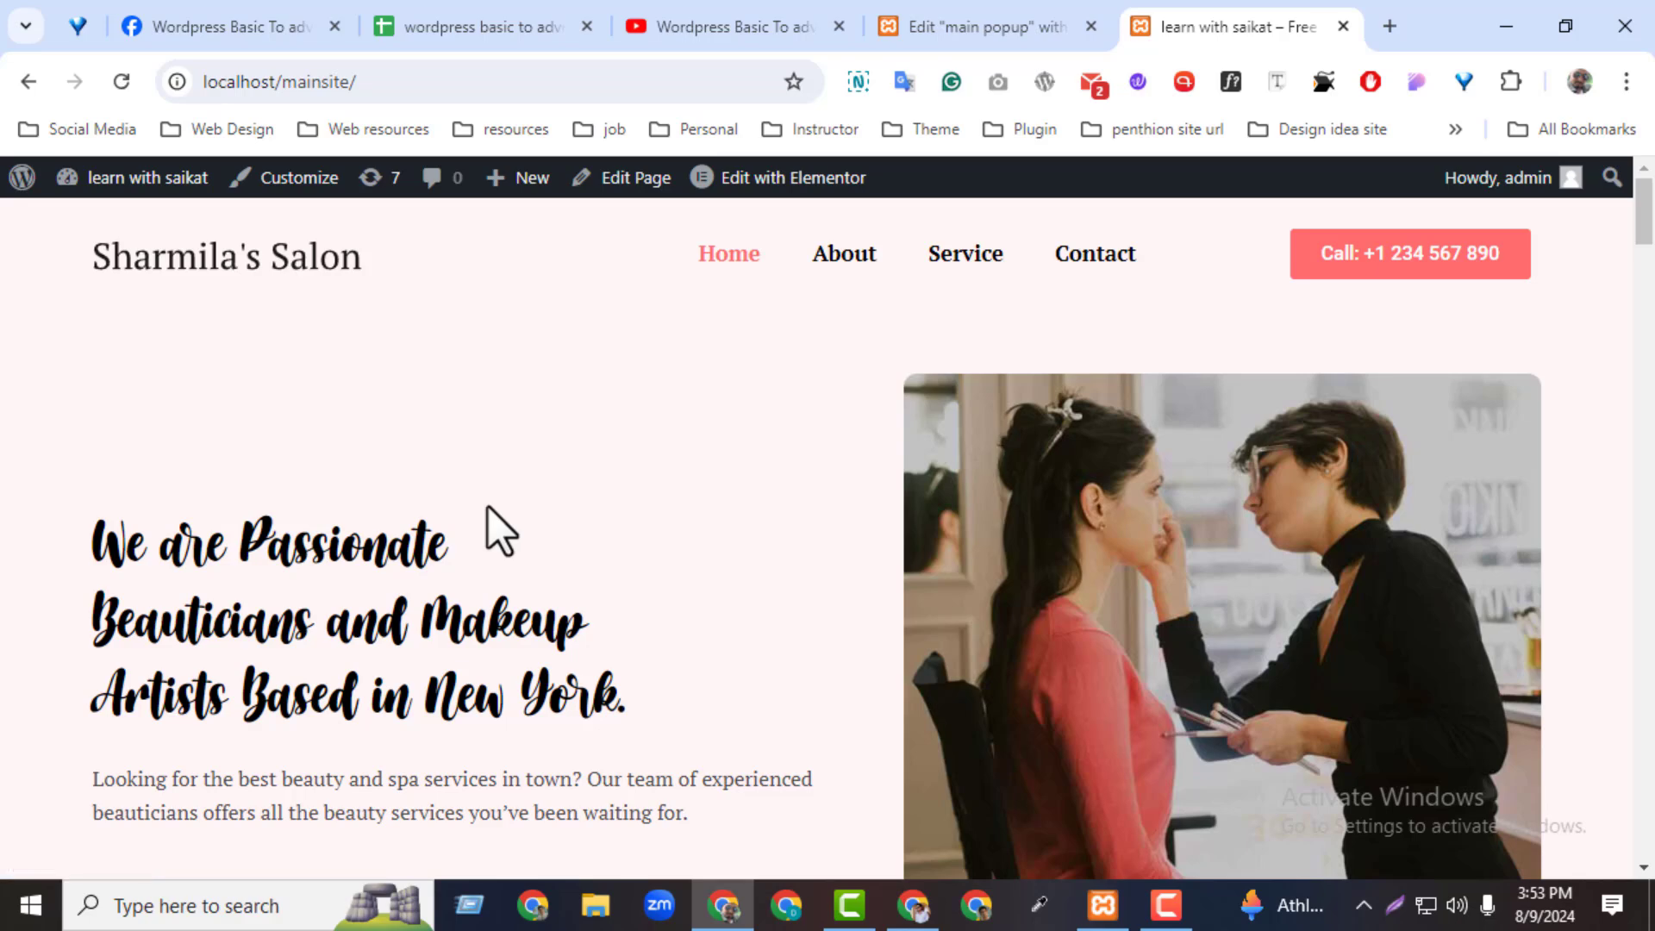
# Return to the popup editor and show the list of available widgets
pyautogui.click(1008, 25)
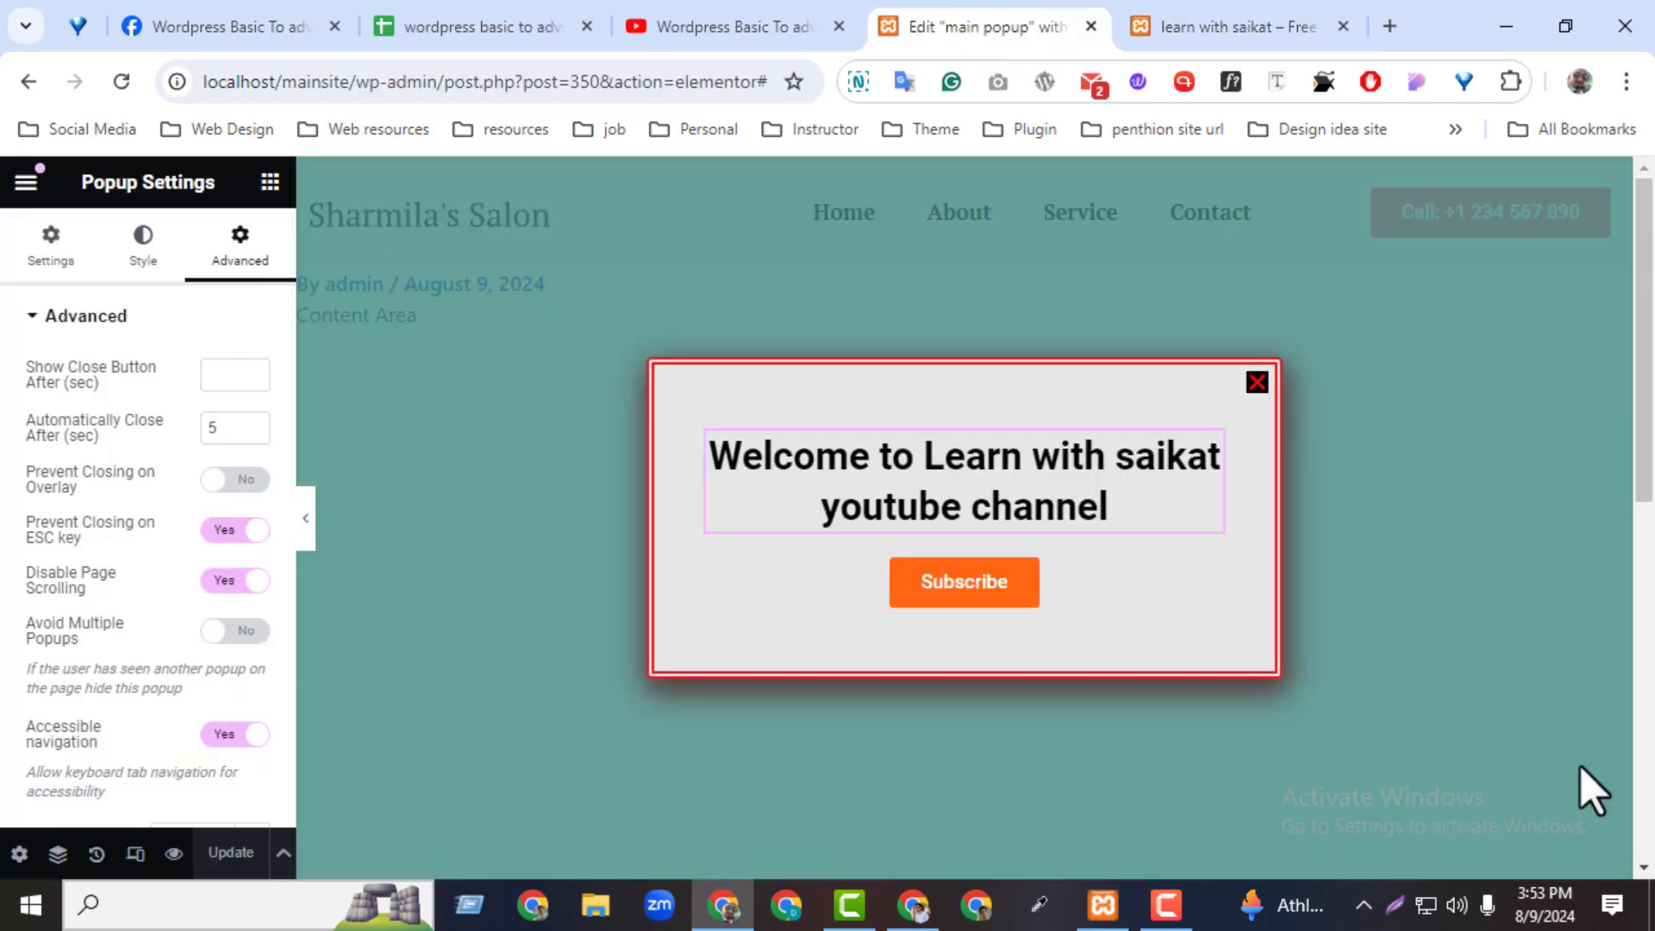
pyautogui.moveTo(1648, 340); pyautogui.dragTo(1612, 241)
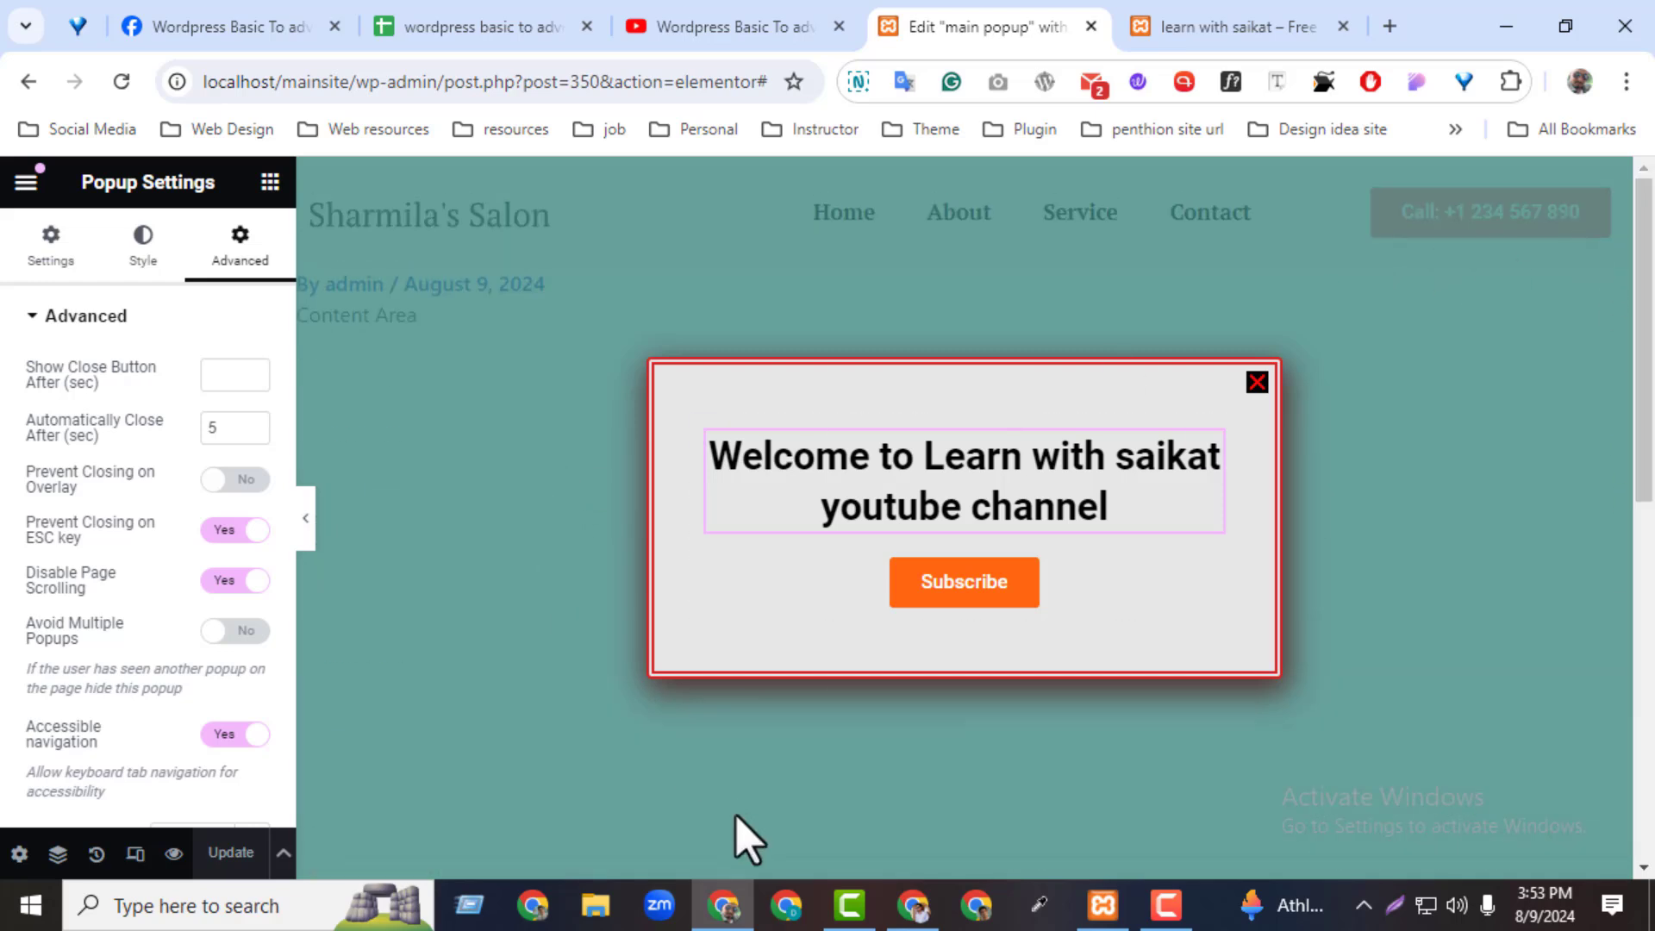
pyautogui.click(270, 182)
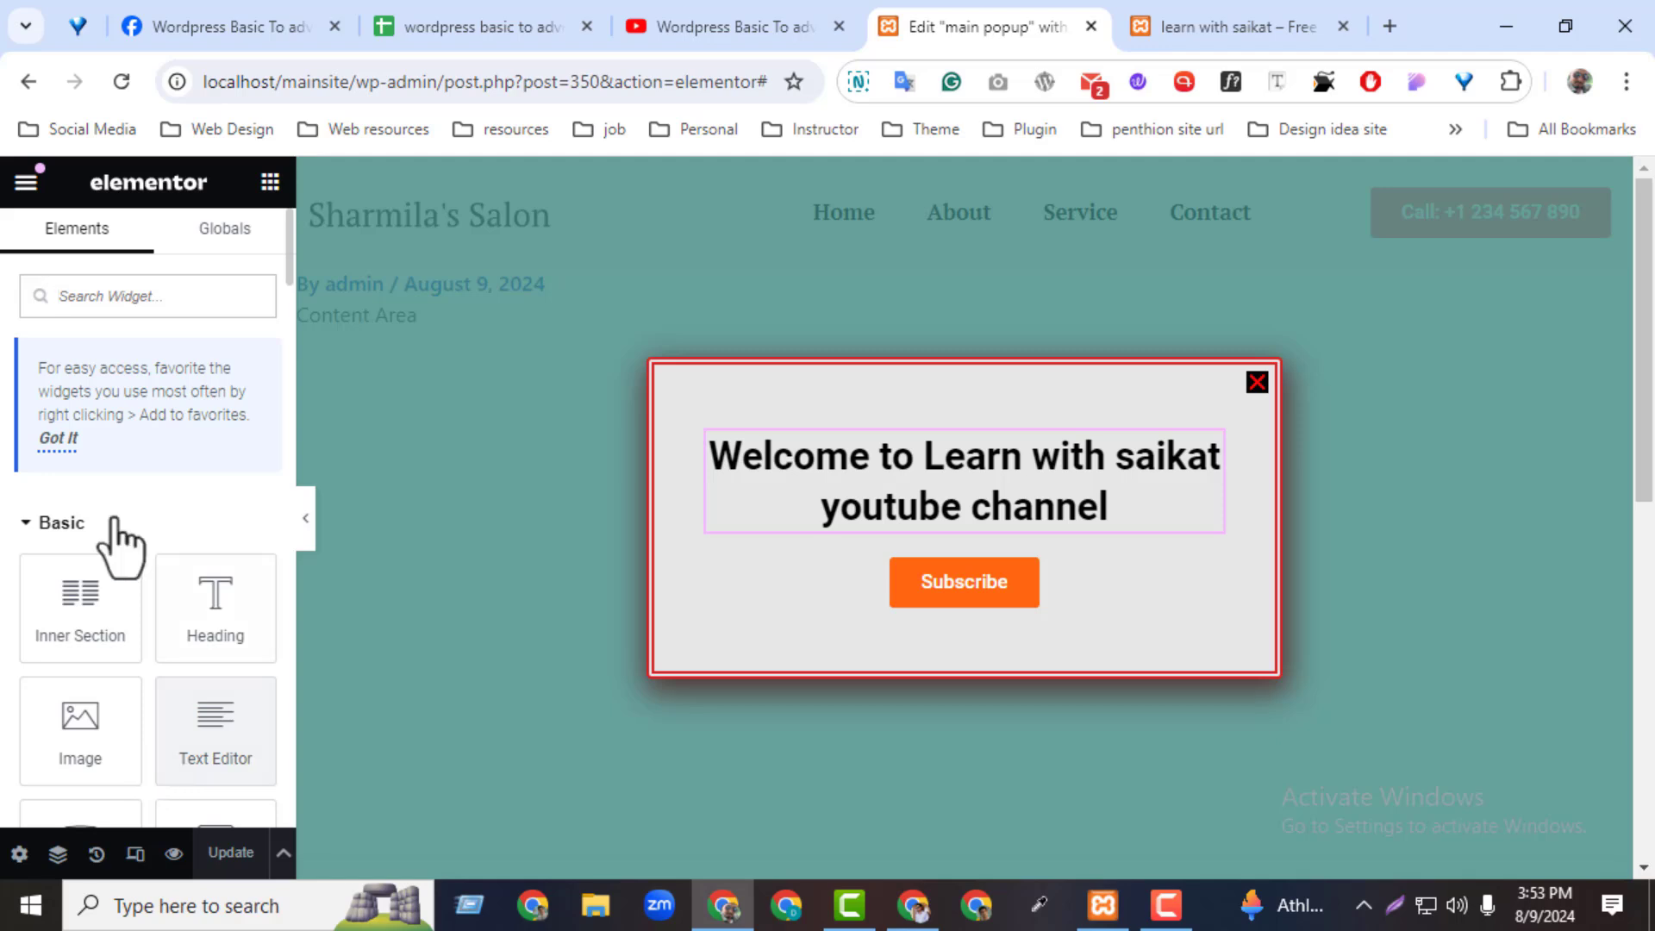
# View the WordPress course's Facebook group and look through its YouTube playlist down to Class 13
pyautogui.click(193, 25)
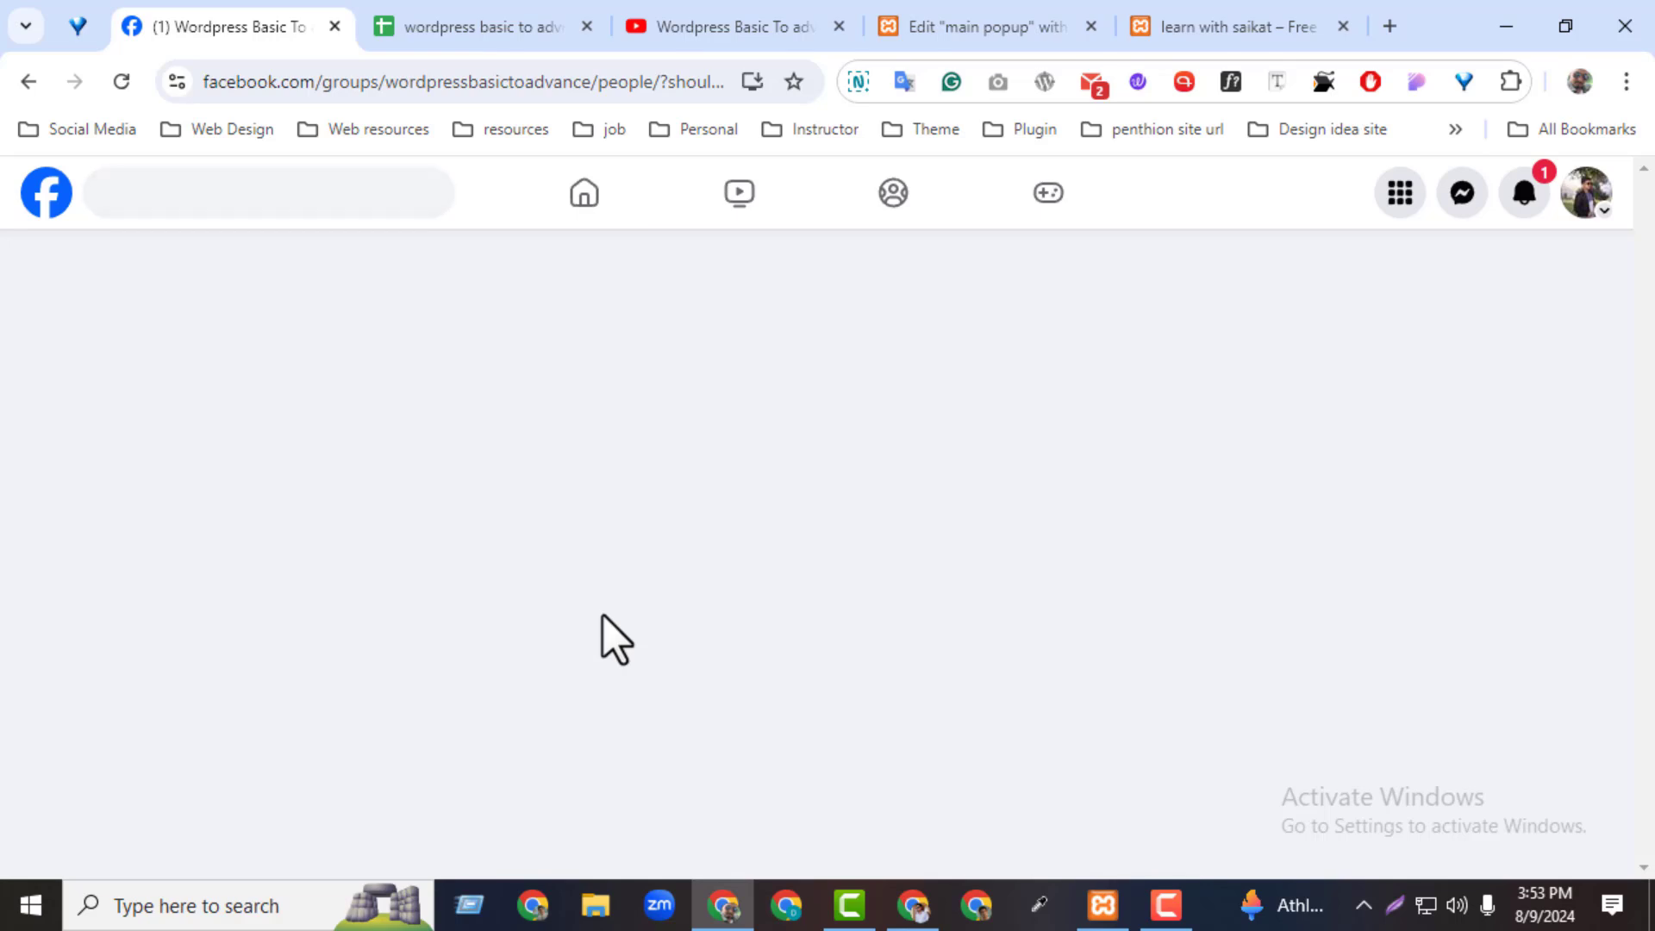
pyautogui.click(777, 25)
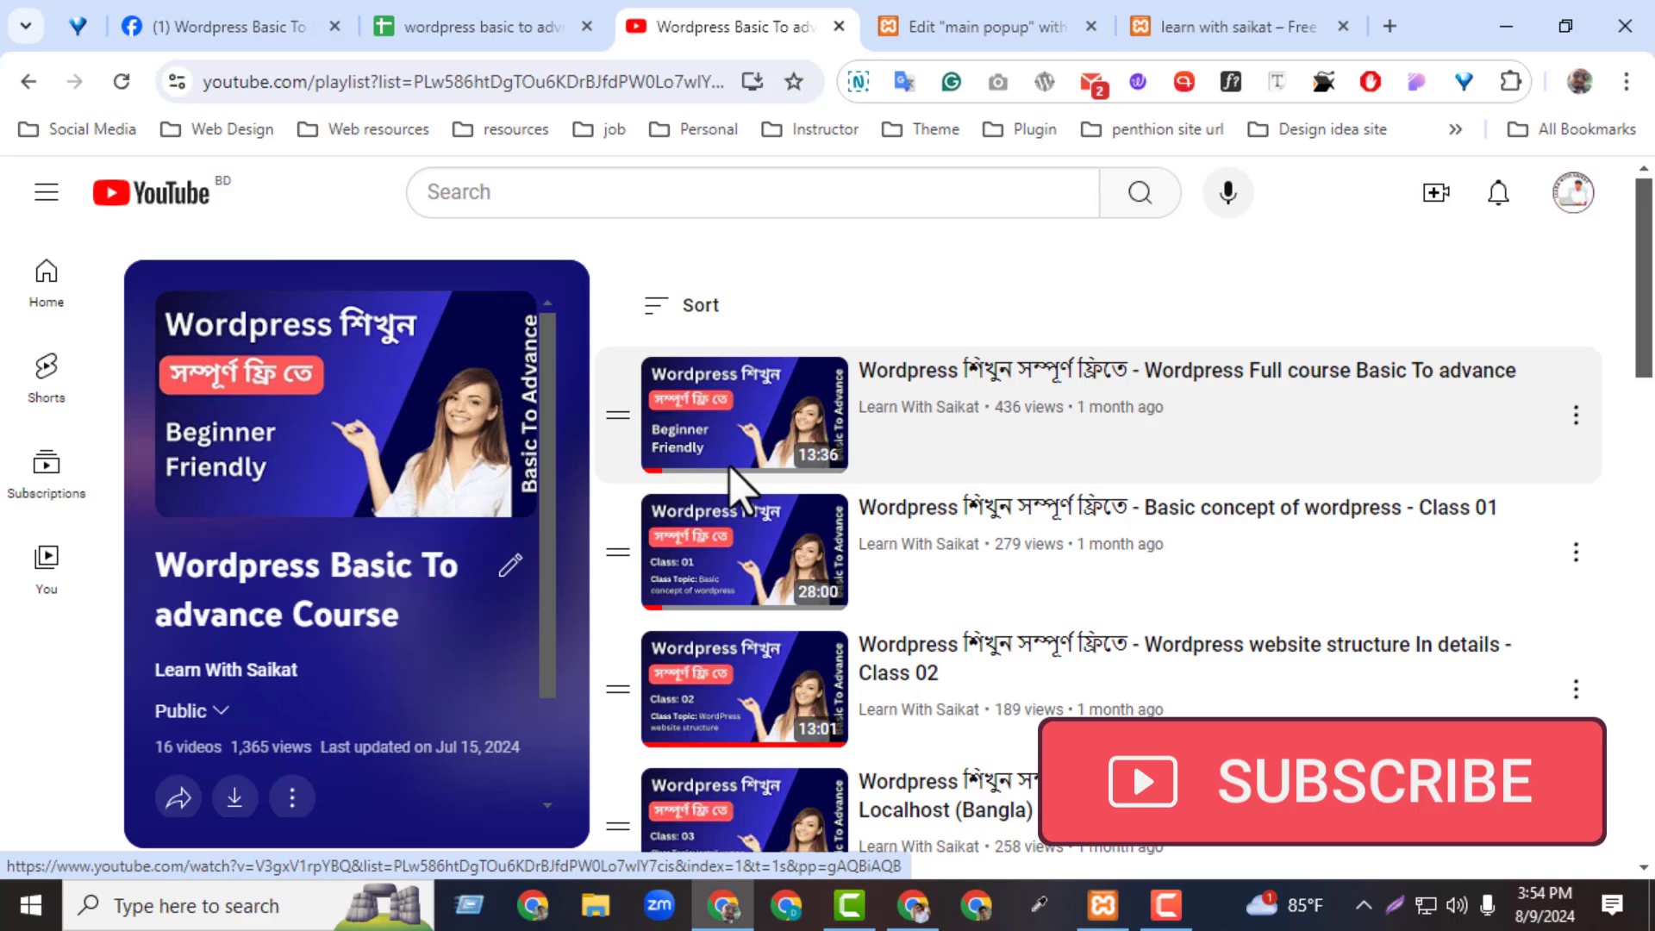
pyautogui.scroll(-15, 733, 474)
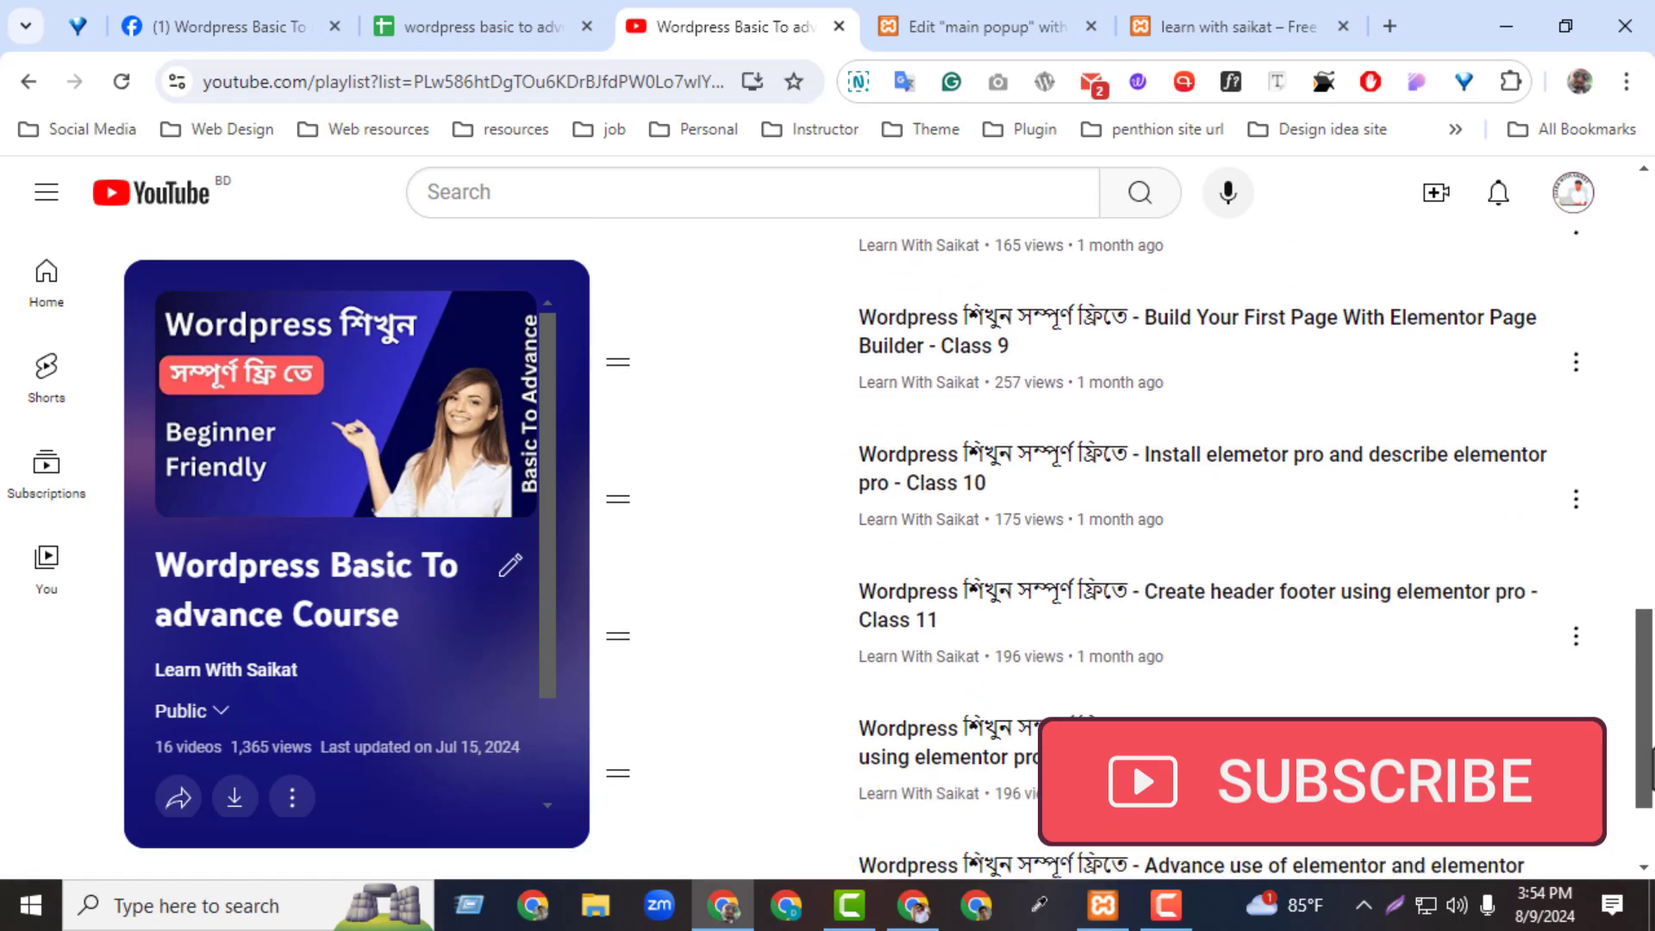
pyautogui.scroll(-2, 1121, 517)
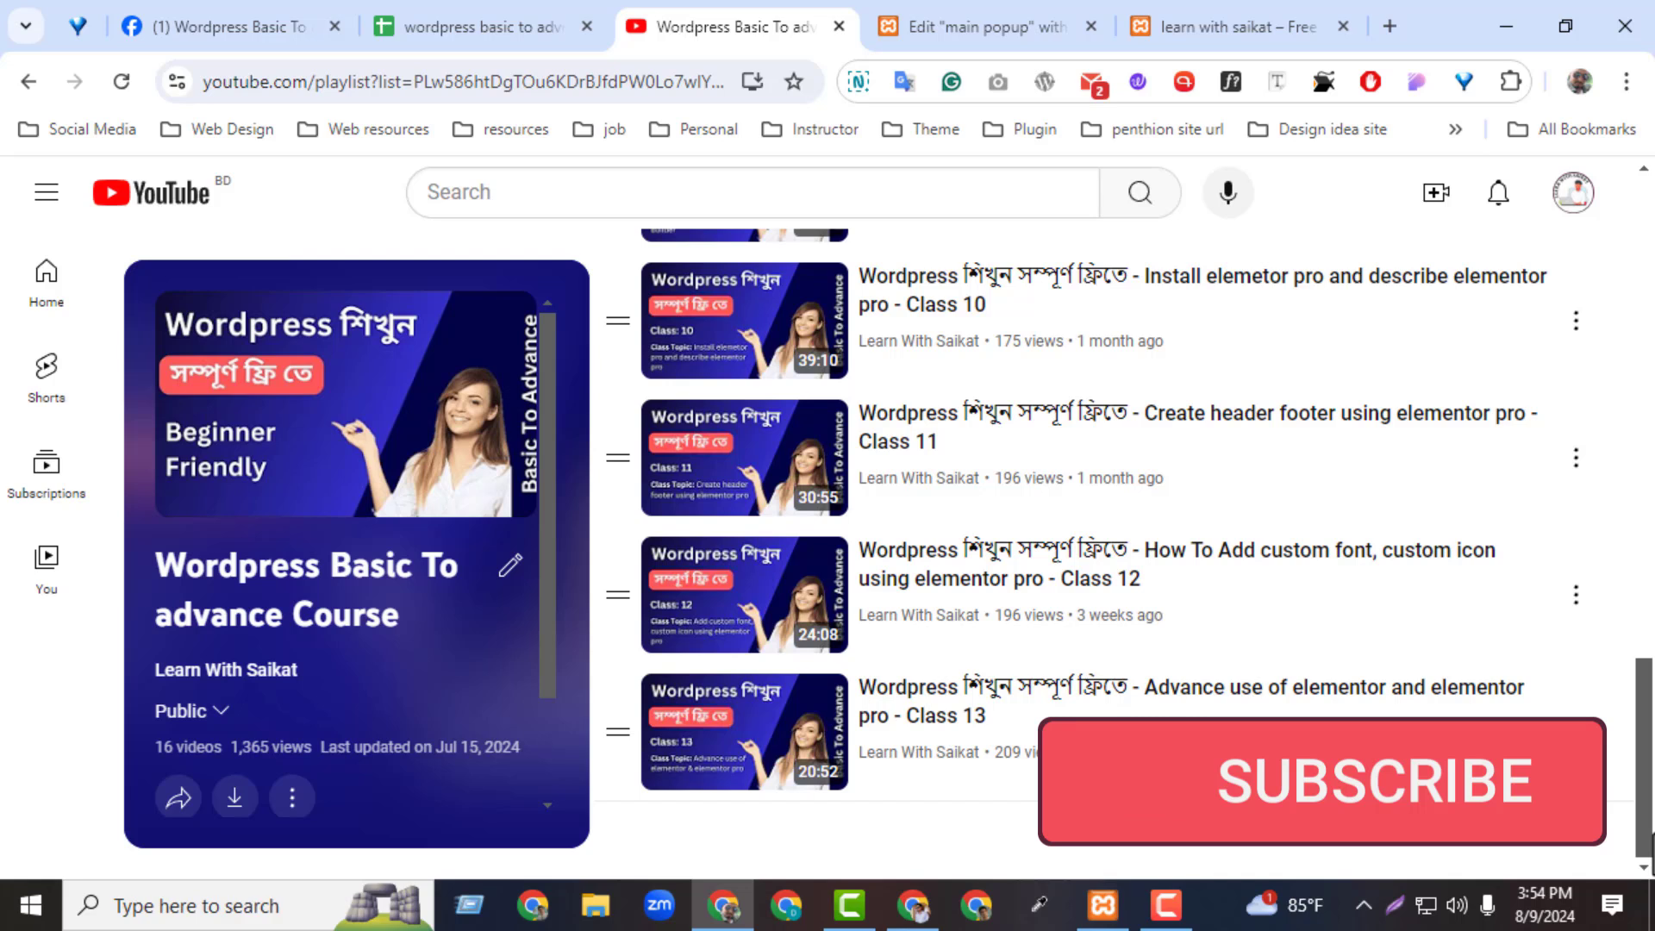